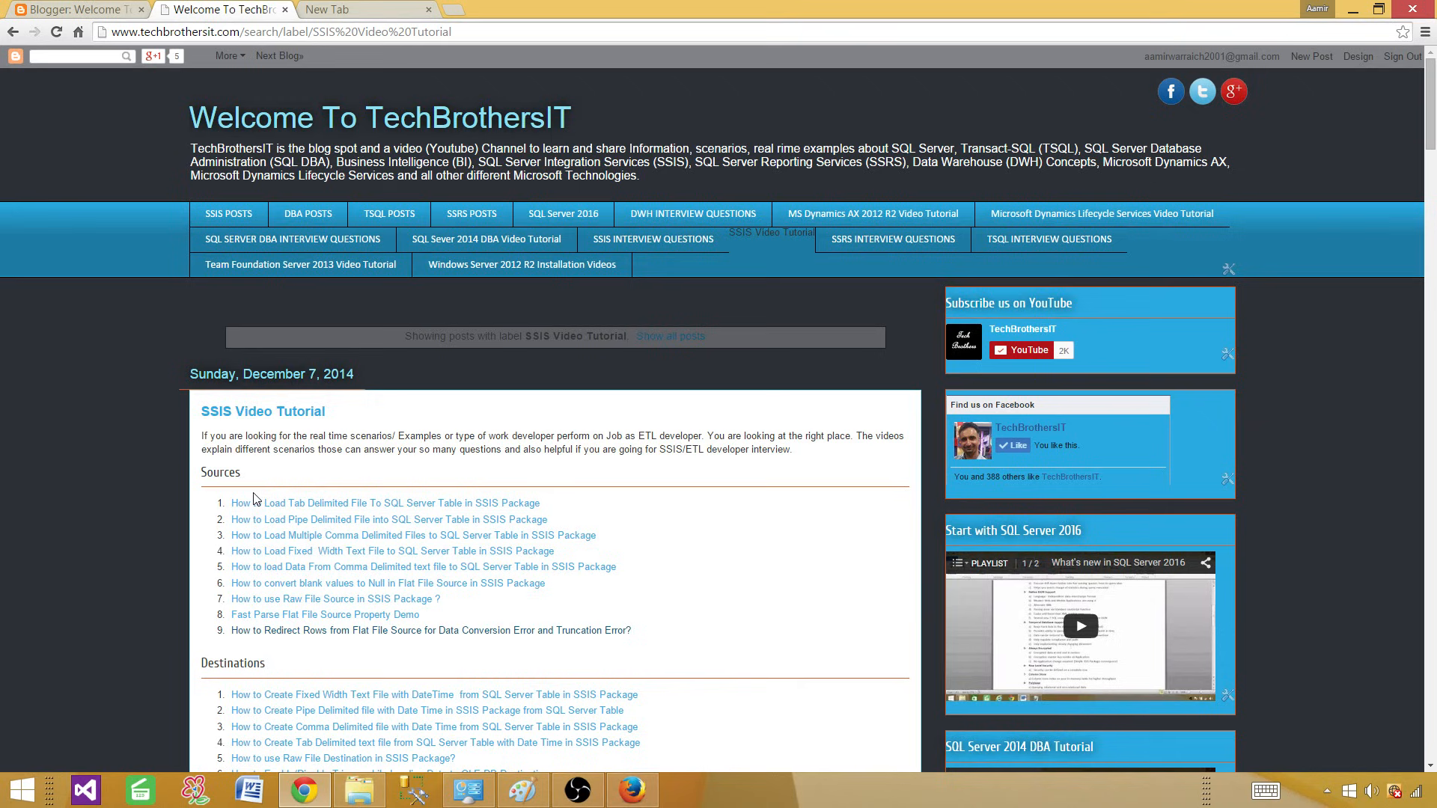
Look through the SSIS Video Tutorial topic list on the TechBrothersIT page, from Sources down to the FTP Task section
scroll(258, 501, "down", 2)
scroll(267, 506, "down", 9)
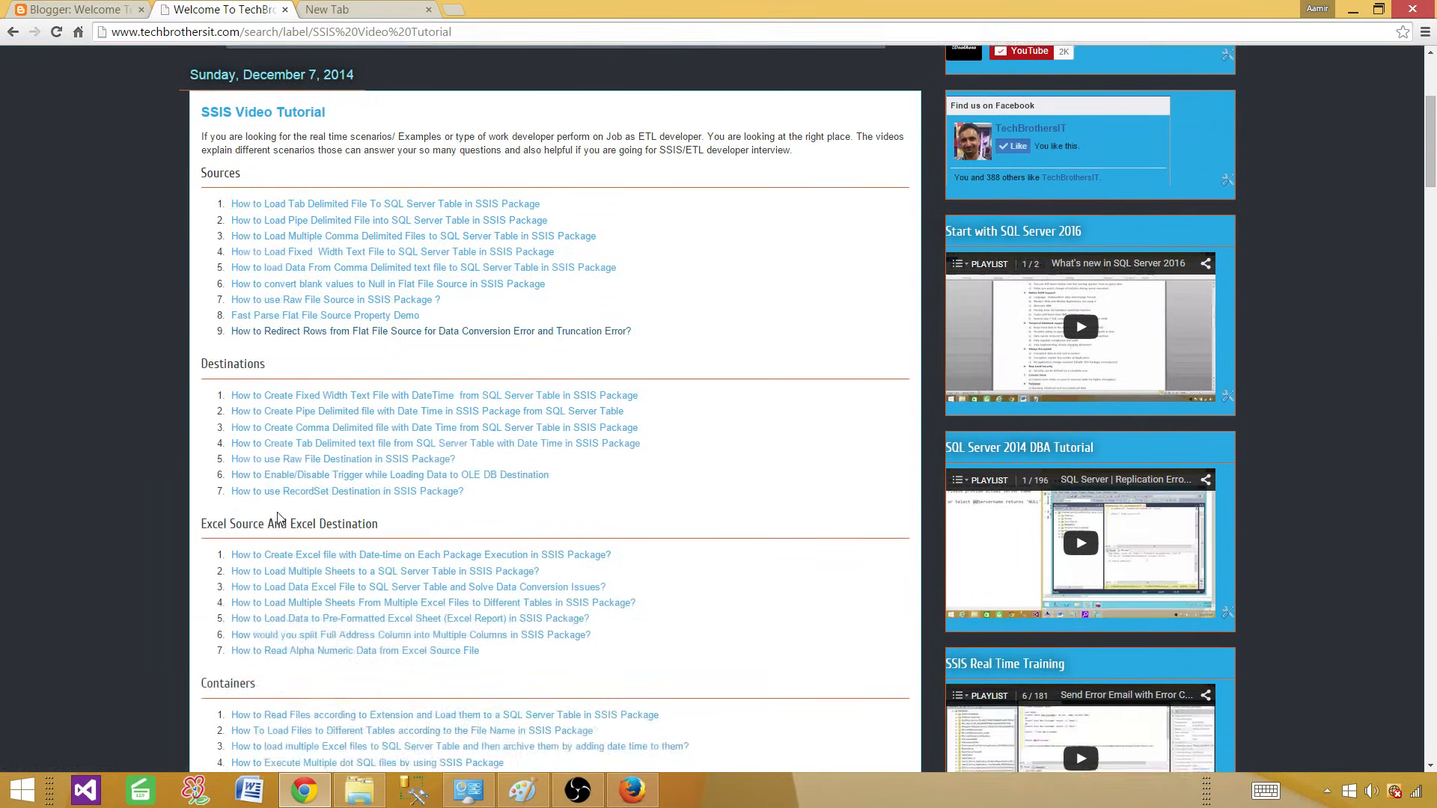
scroll(293, 517, "down", 7)
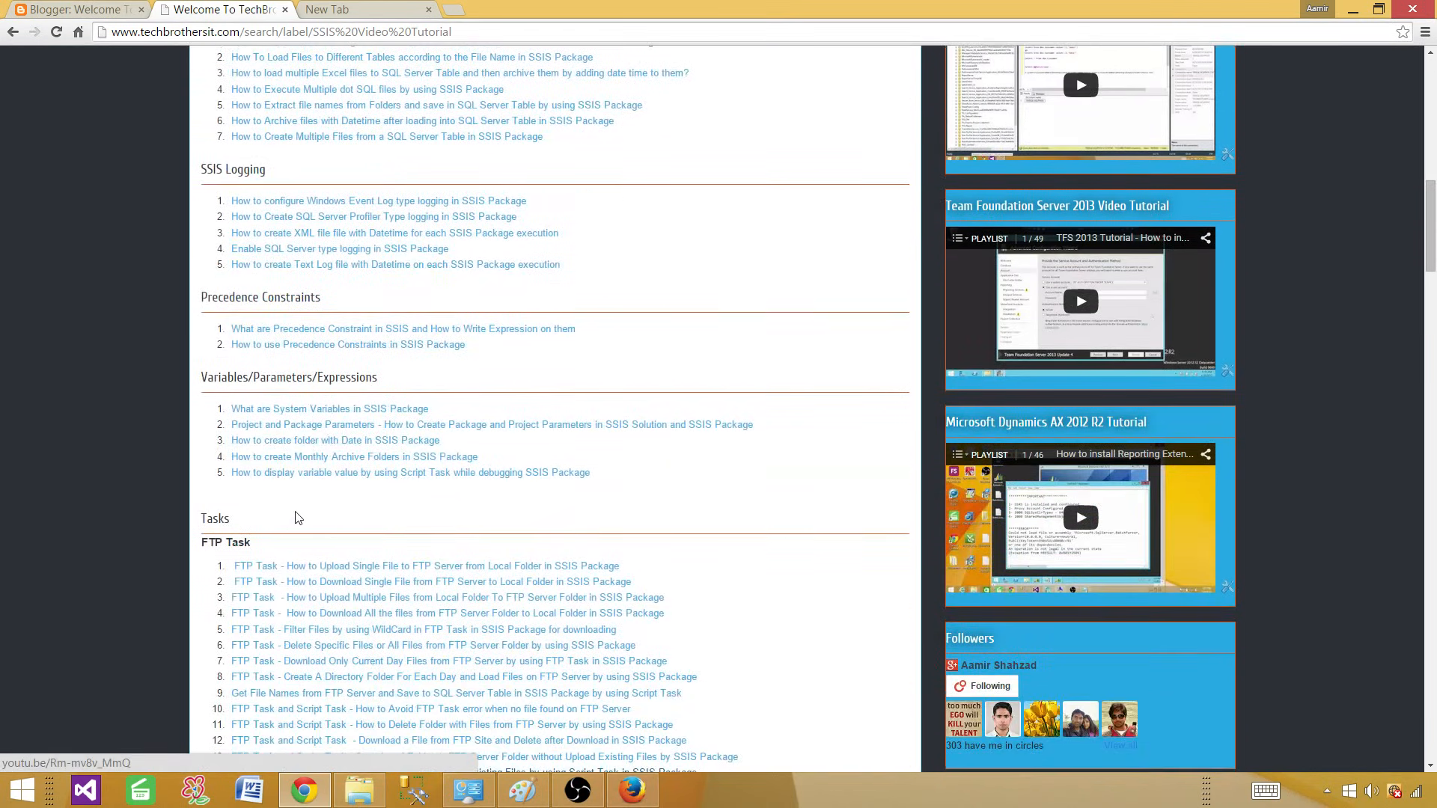
scroll(298, 500, "up", 3)
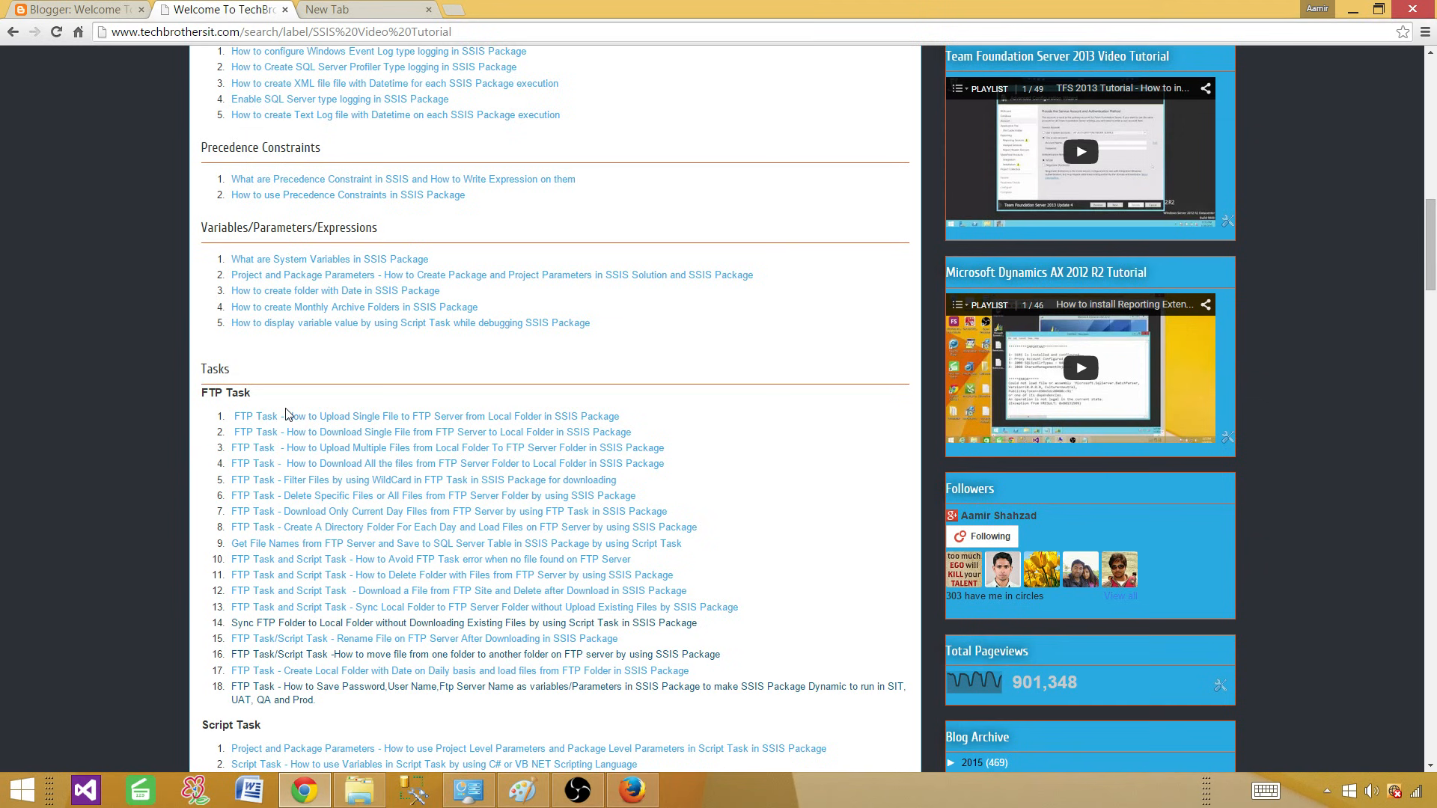
scroll(289, 408, "up", 20)
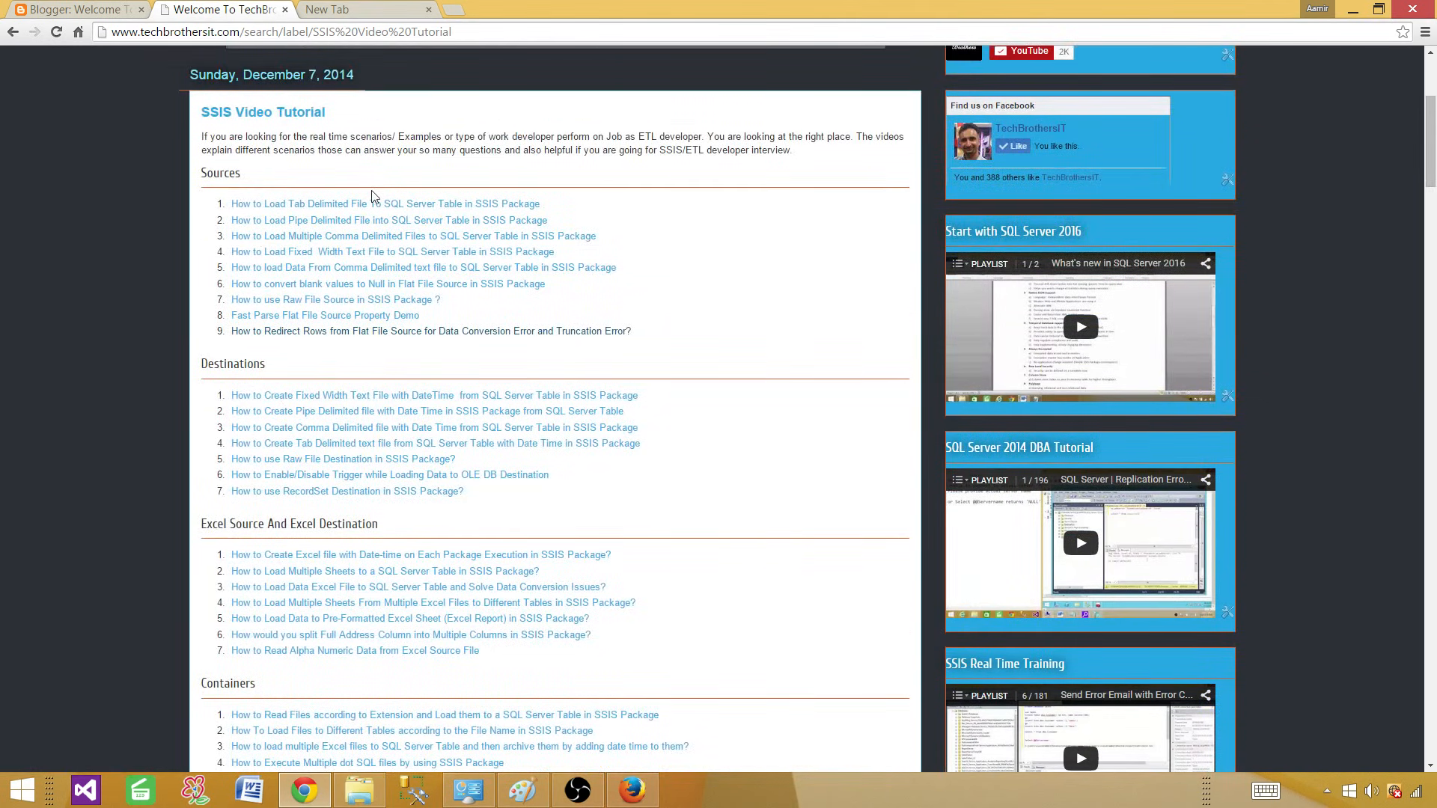
scroll(372, 196, "up", 3)
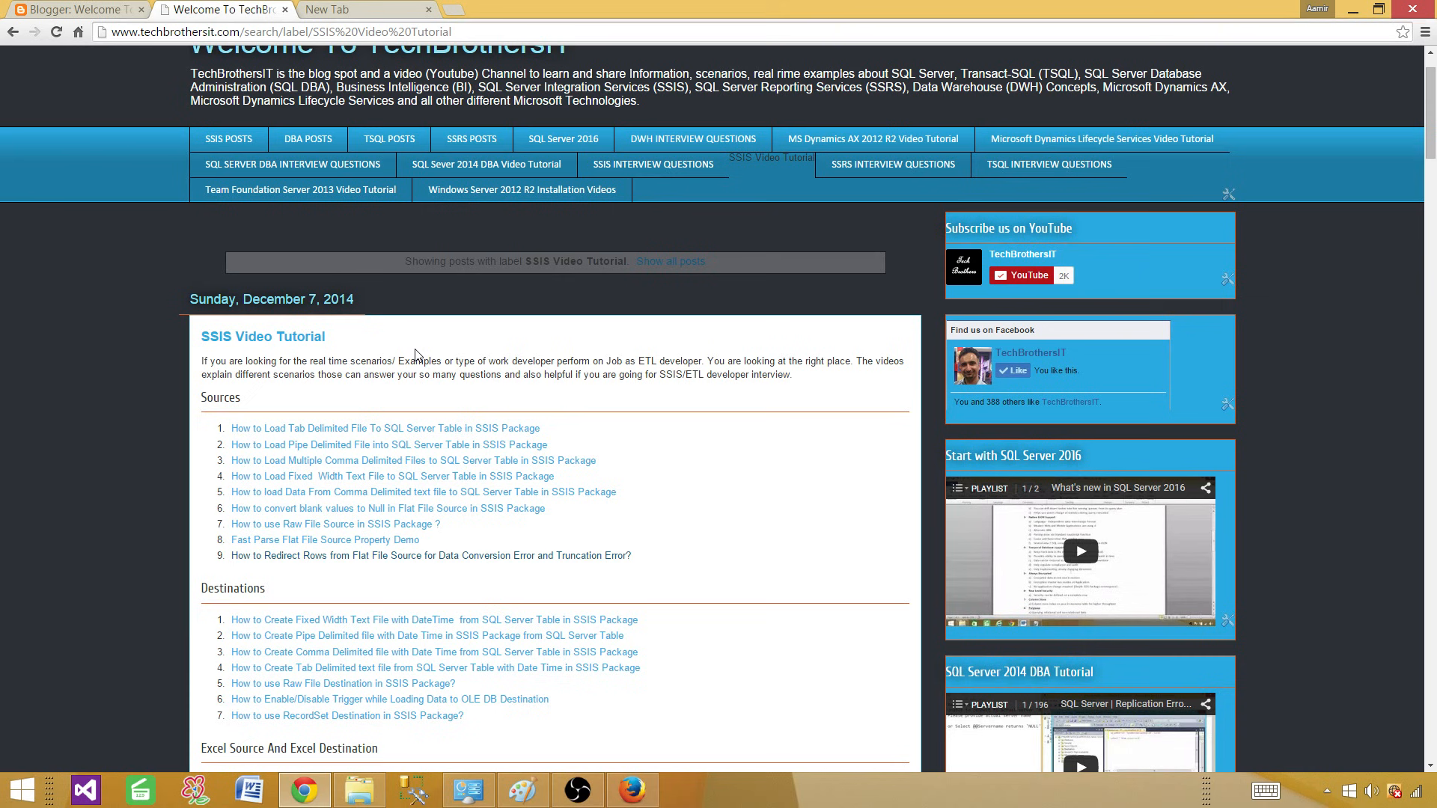
Open the SQL Sever 2014 DBA Video Tutorial page and examine its Installation topics, including the SQL Server Data Tools entry
left_click(477, 168)
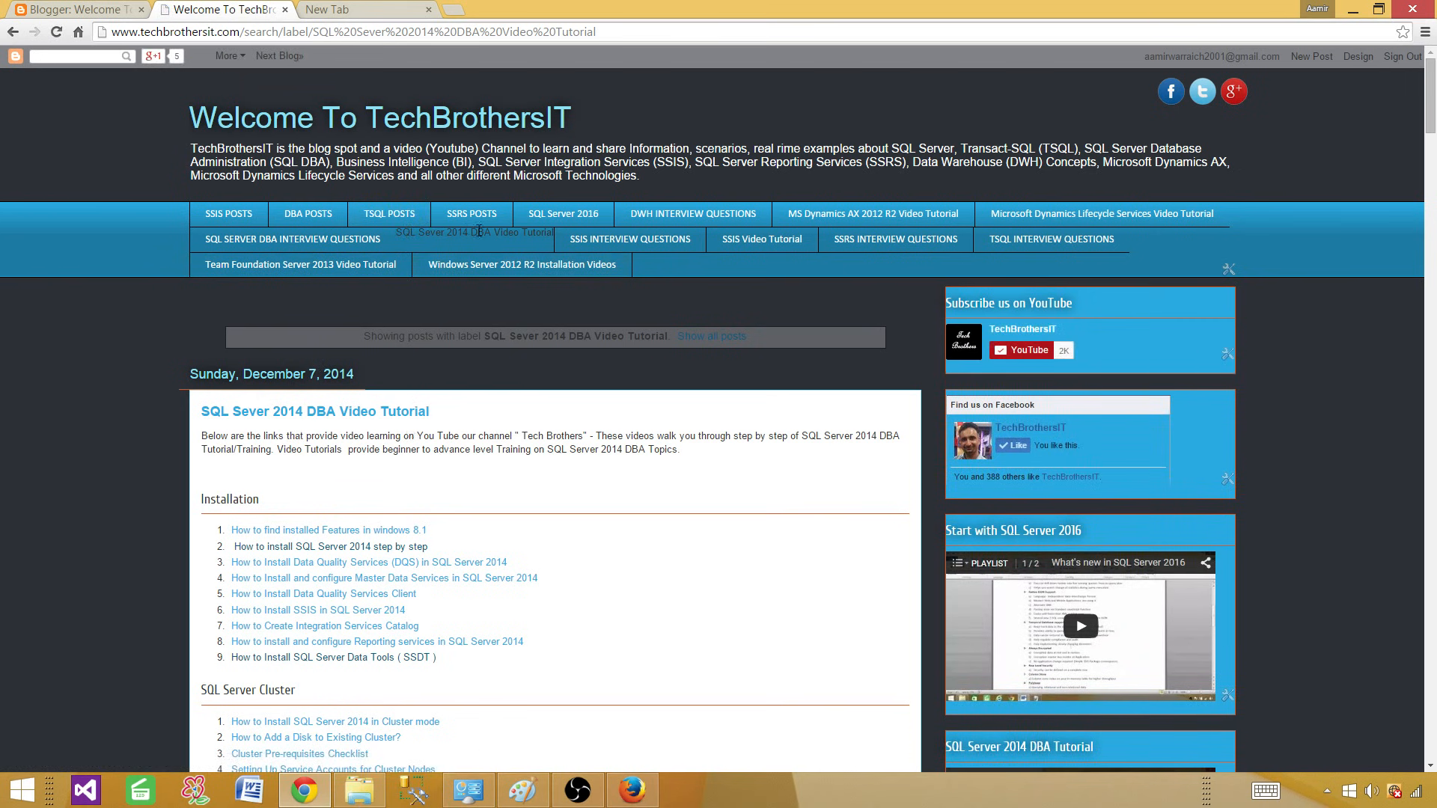
left_click_drag(398, 233, 555, 235)
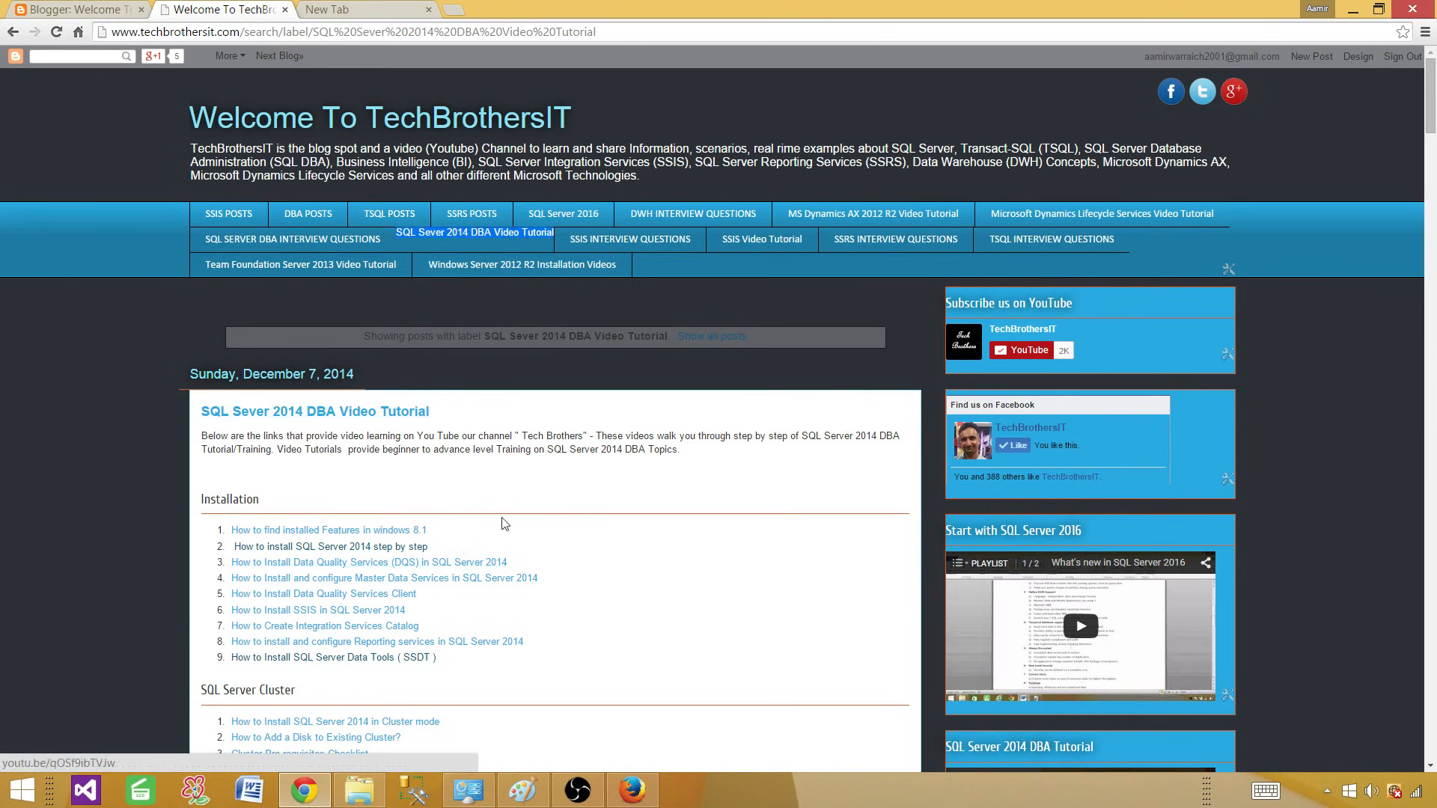
scroll(535, 509, "down", 1)
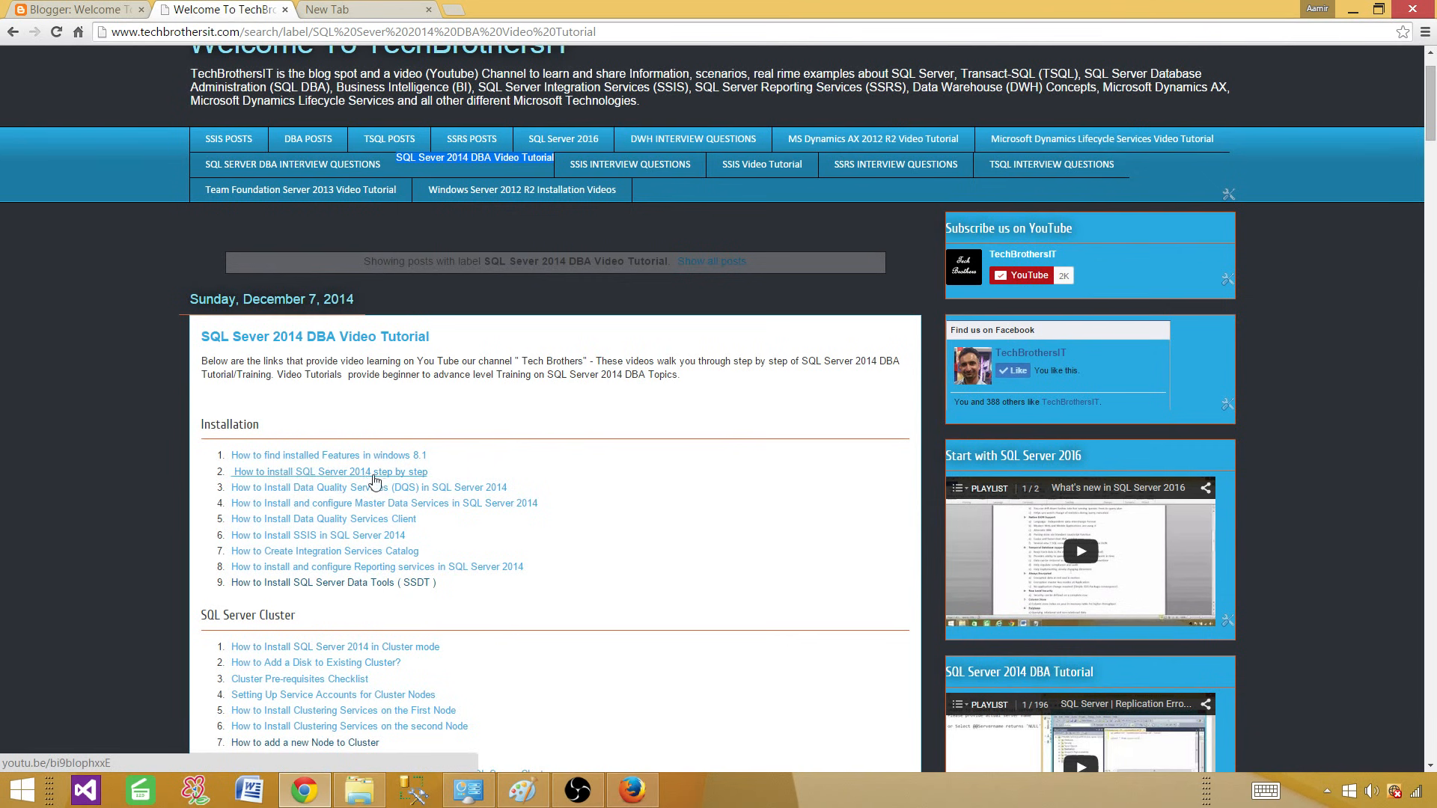
left_click(414, 473)
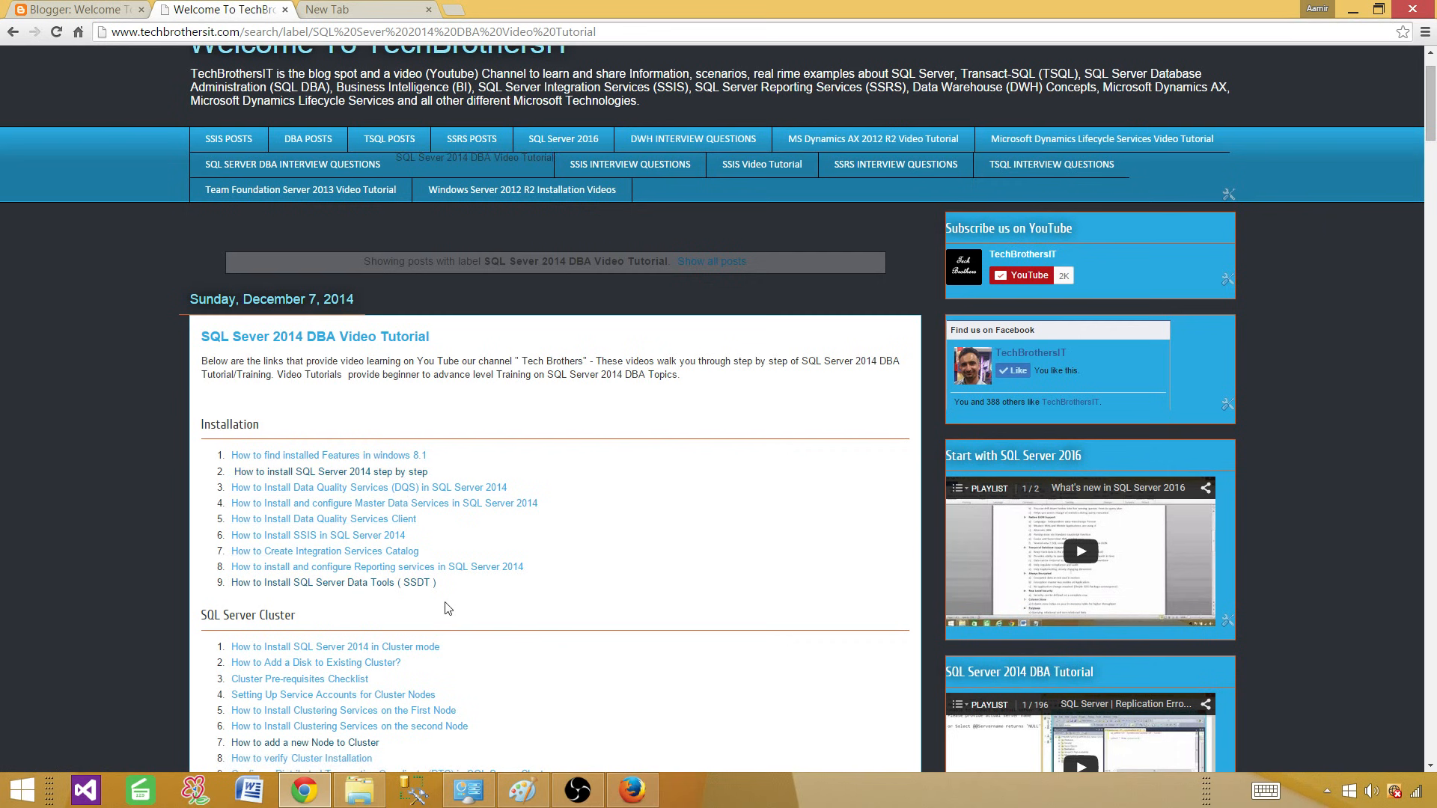
scroll(446, 608, "down", 1)
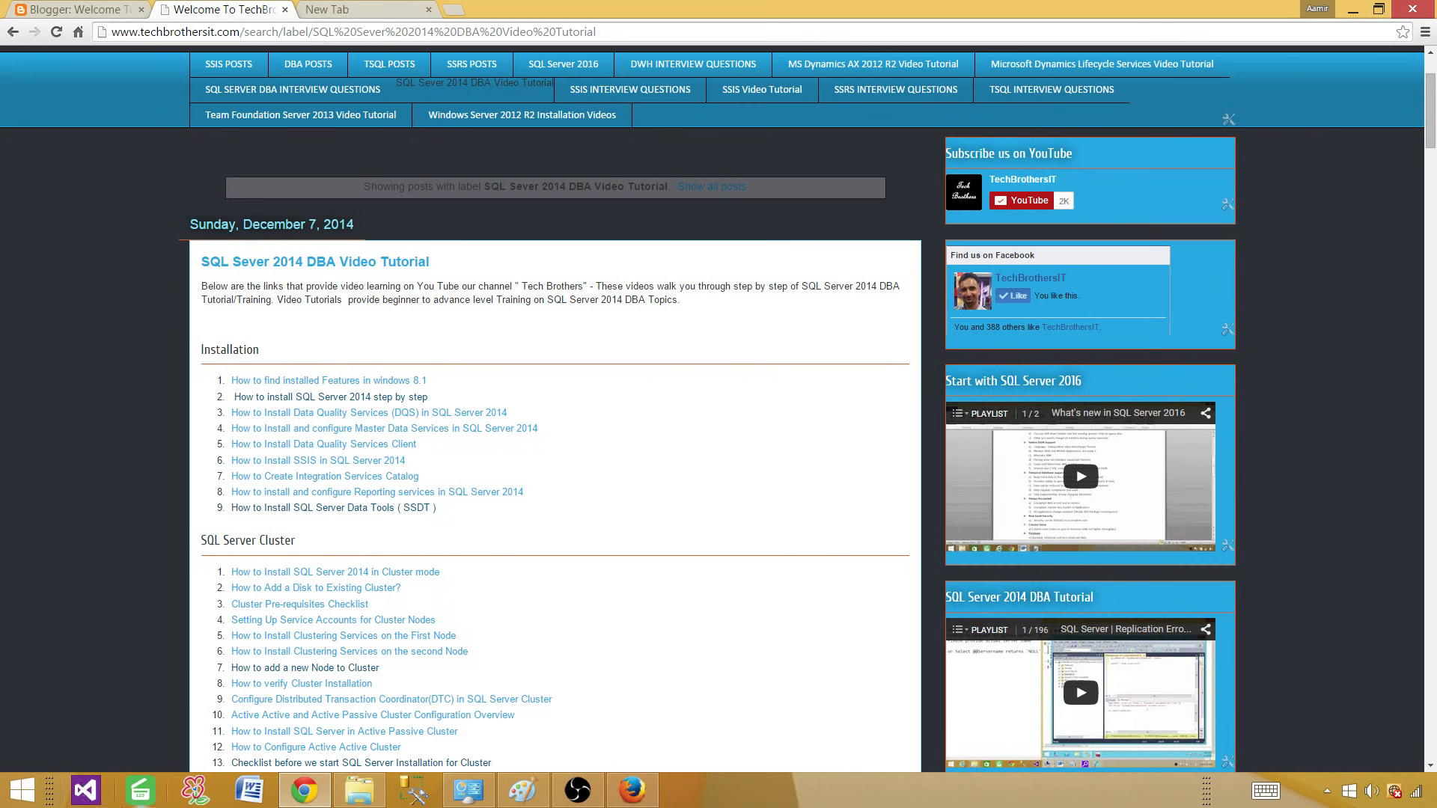
Search Windows for "sql server data tools" and launch SQL Server Data Tools for Visual Studio 2012
right_click(30, 792)
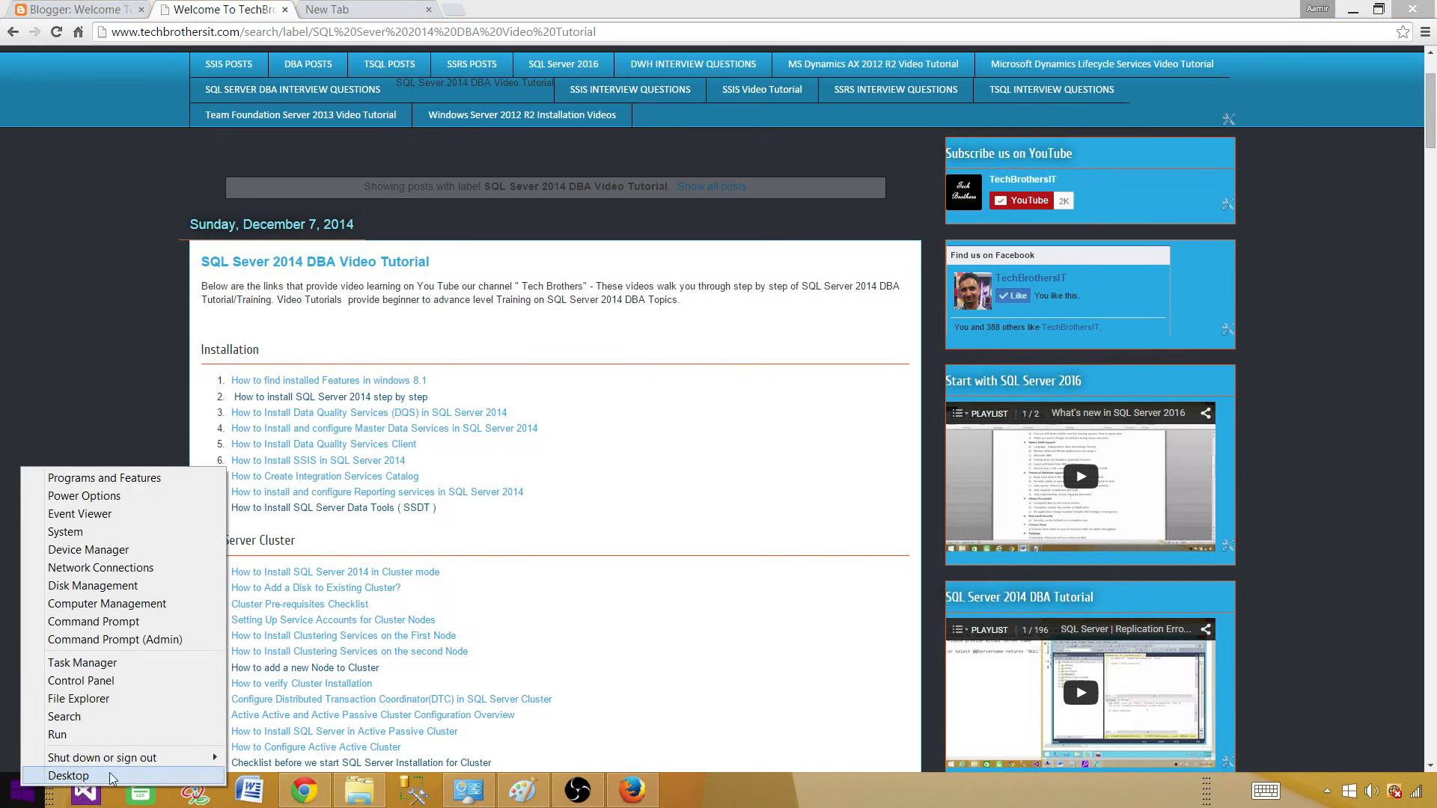
left_click(109, 720)
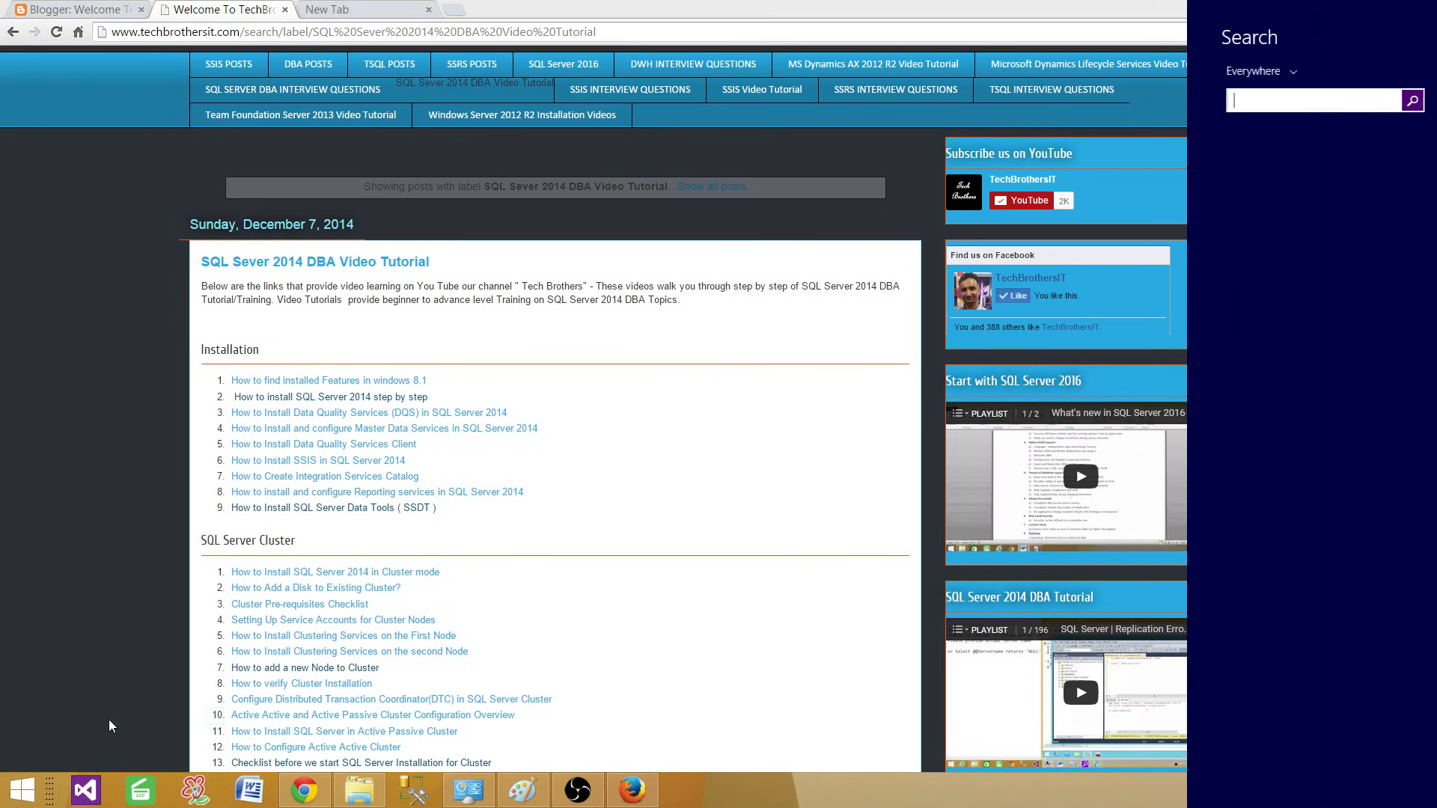
type("sq")
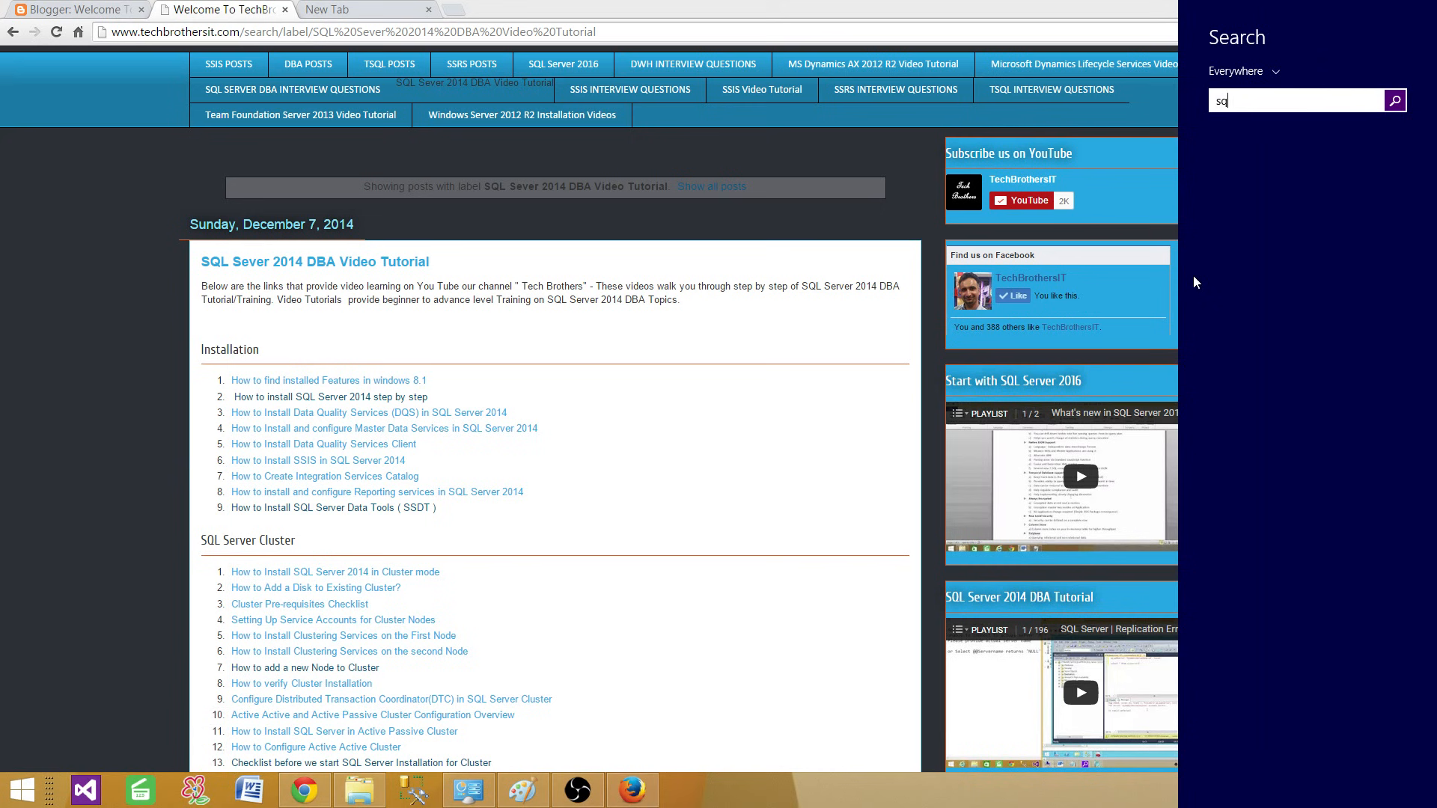
type("l server d")
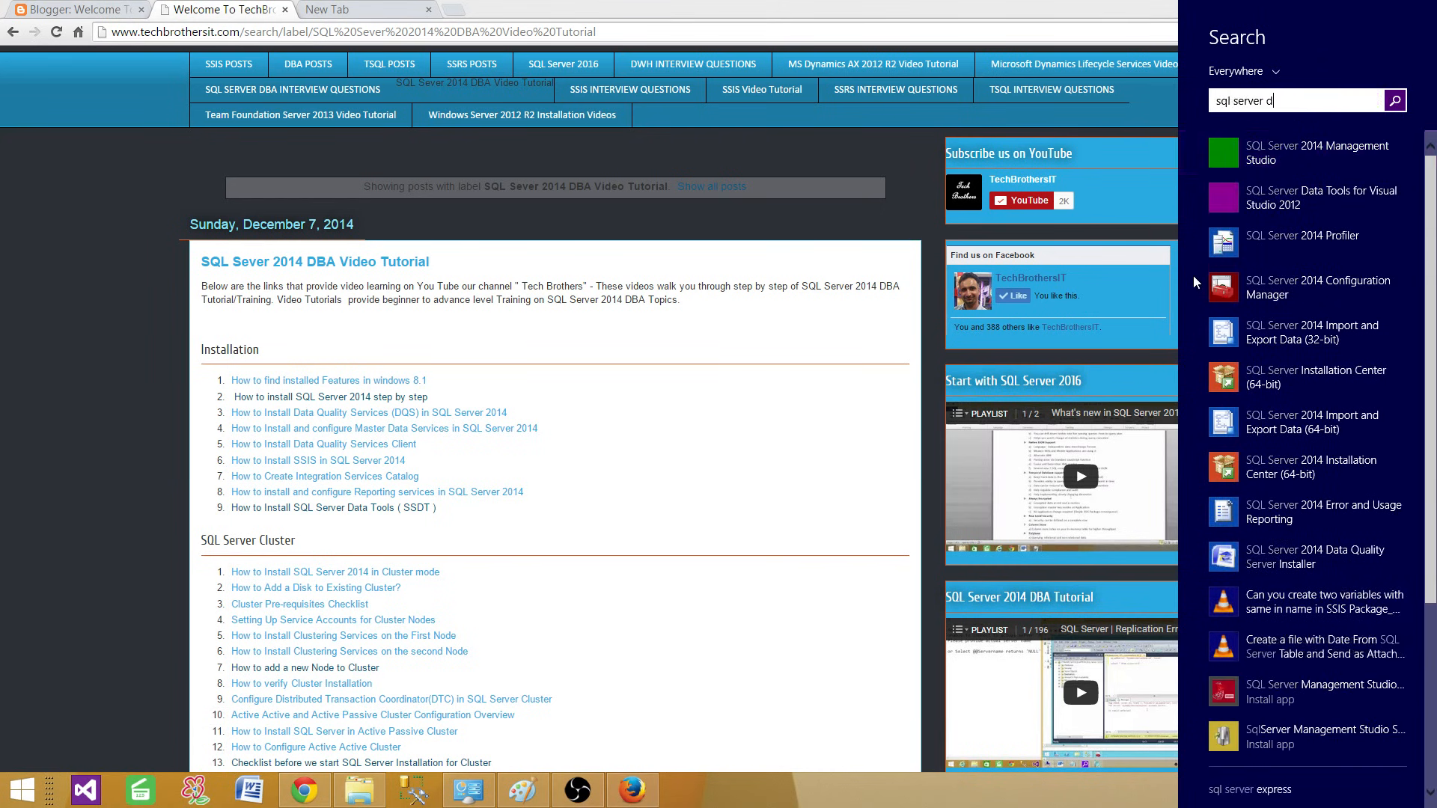
type("ata tools for Visual Studio 2012")
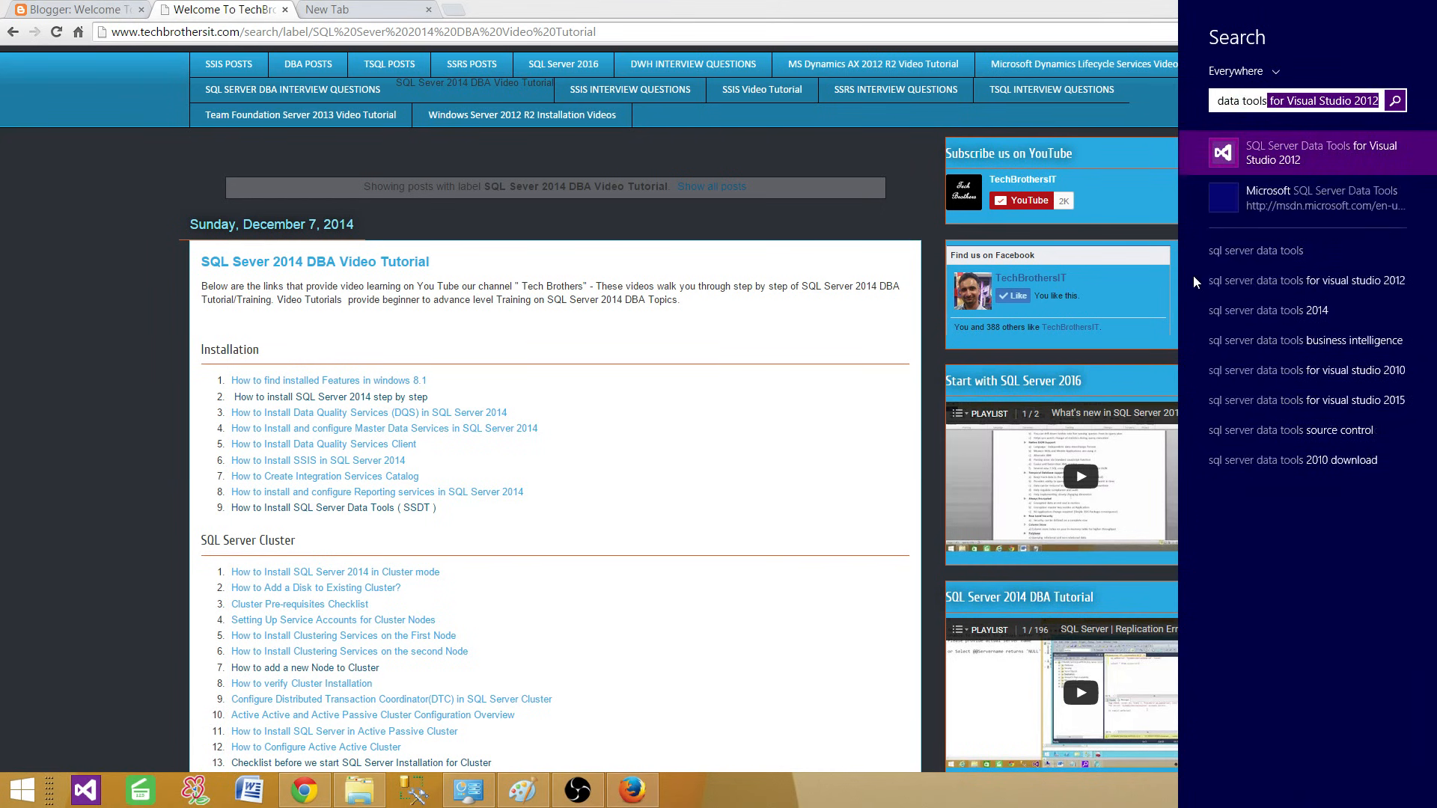
left_click(1304, 159)
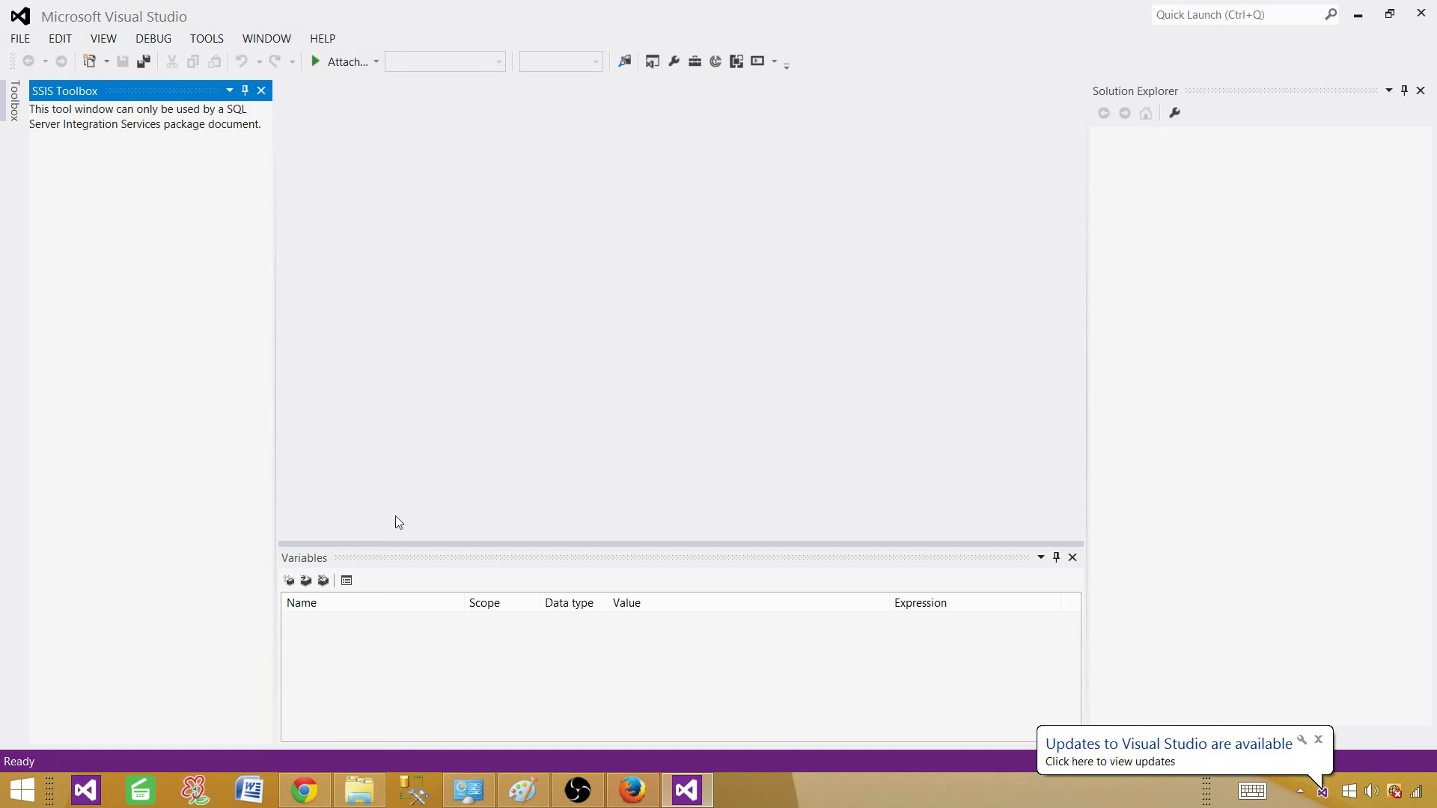
Check the lesson outline in Paint, then return to Visual Studio and start a new project
left_click(529, 789)
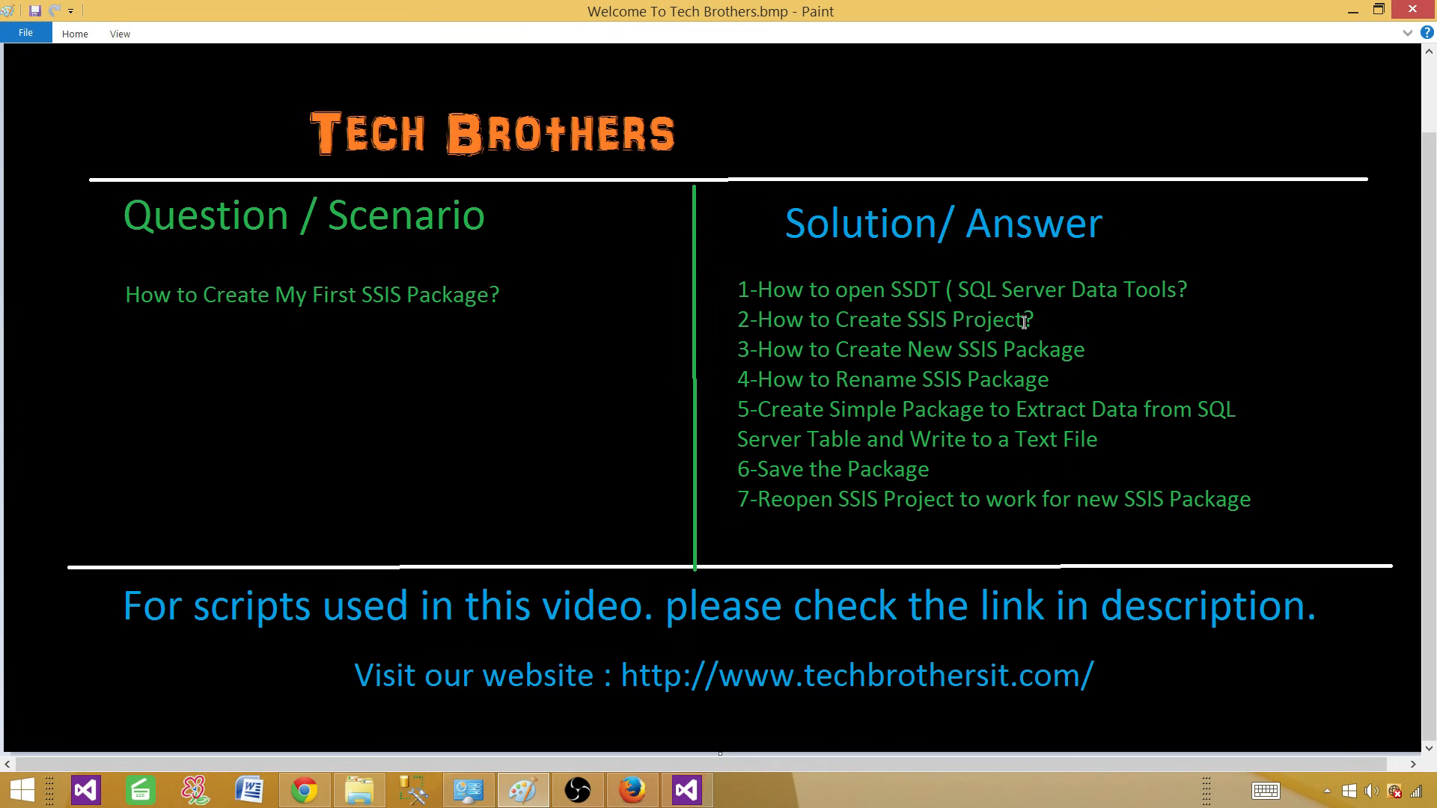
left_click(686, 790)
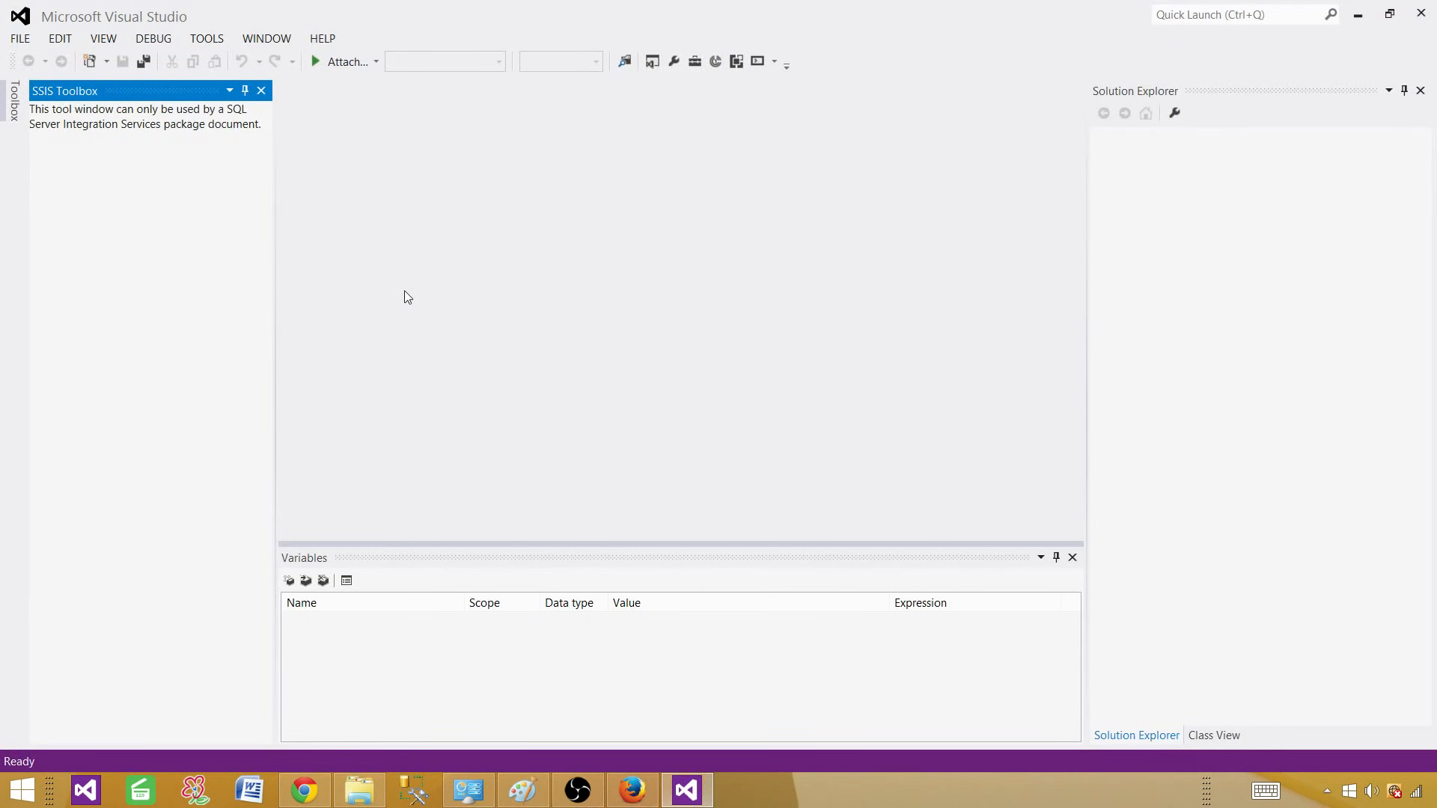
left_click(29, 40)
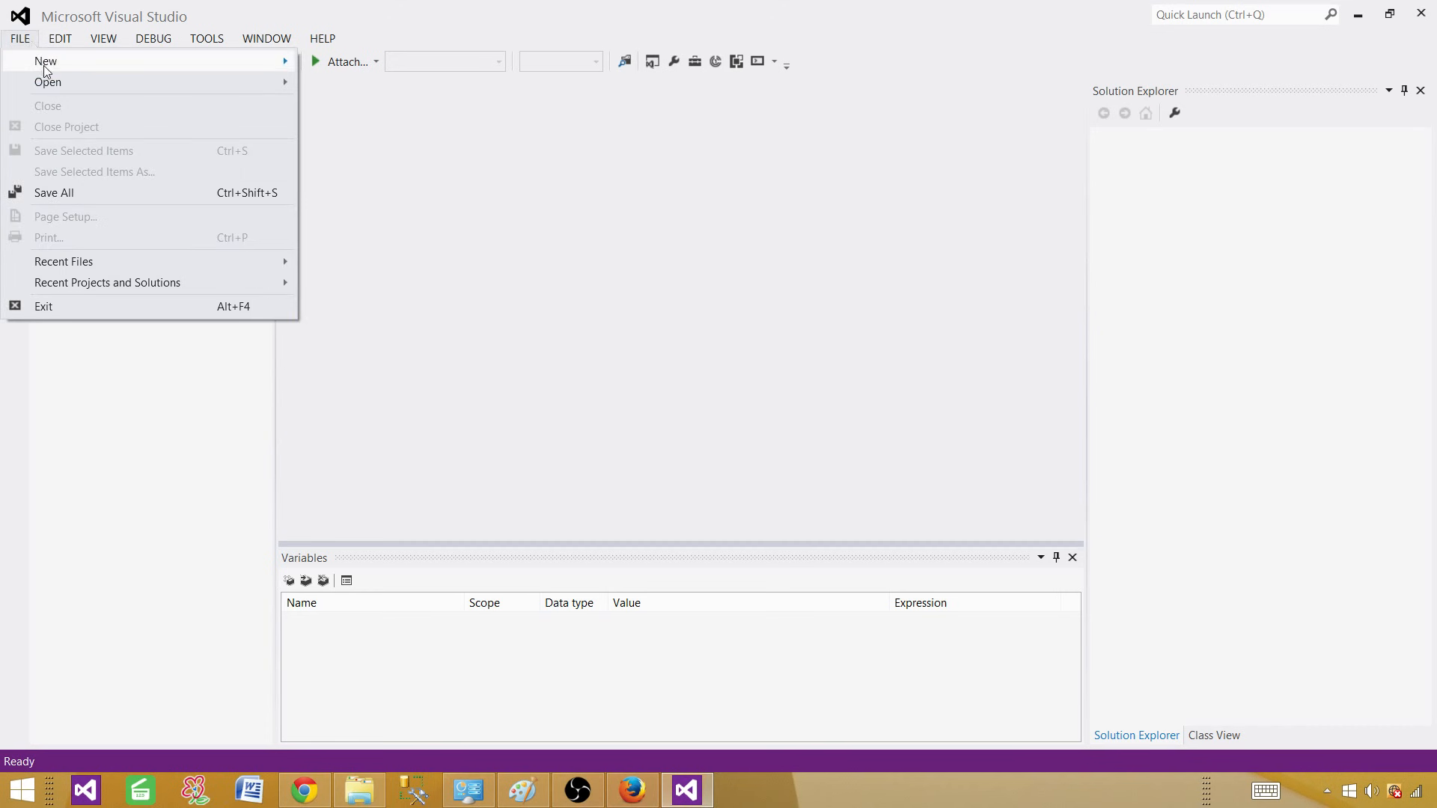
mouse_move(170, 65)
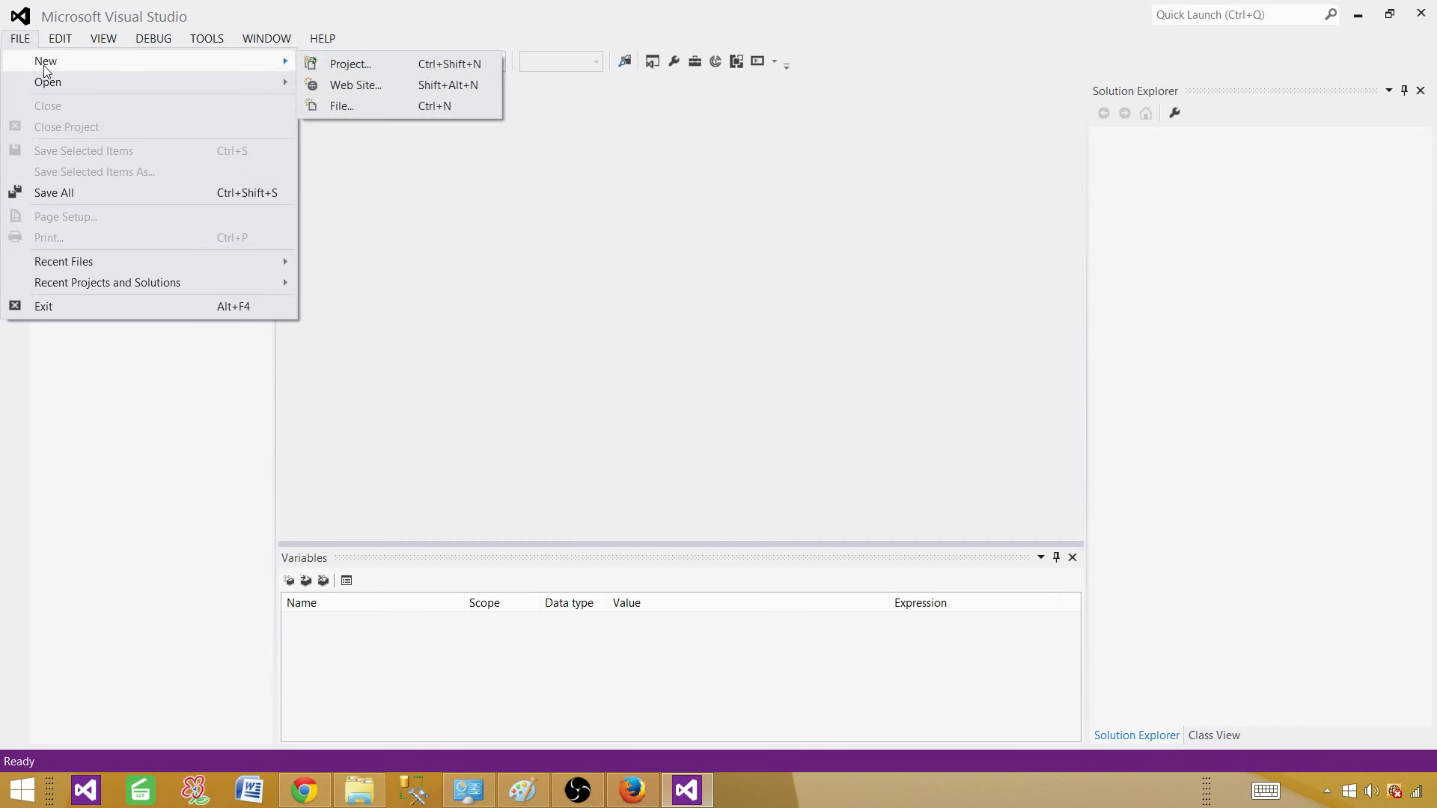
left_click(320, 66)
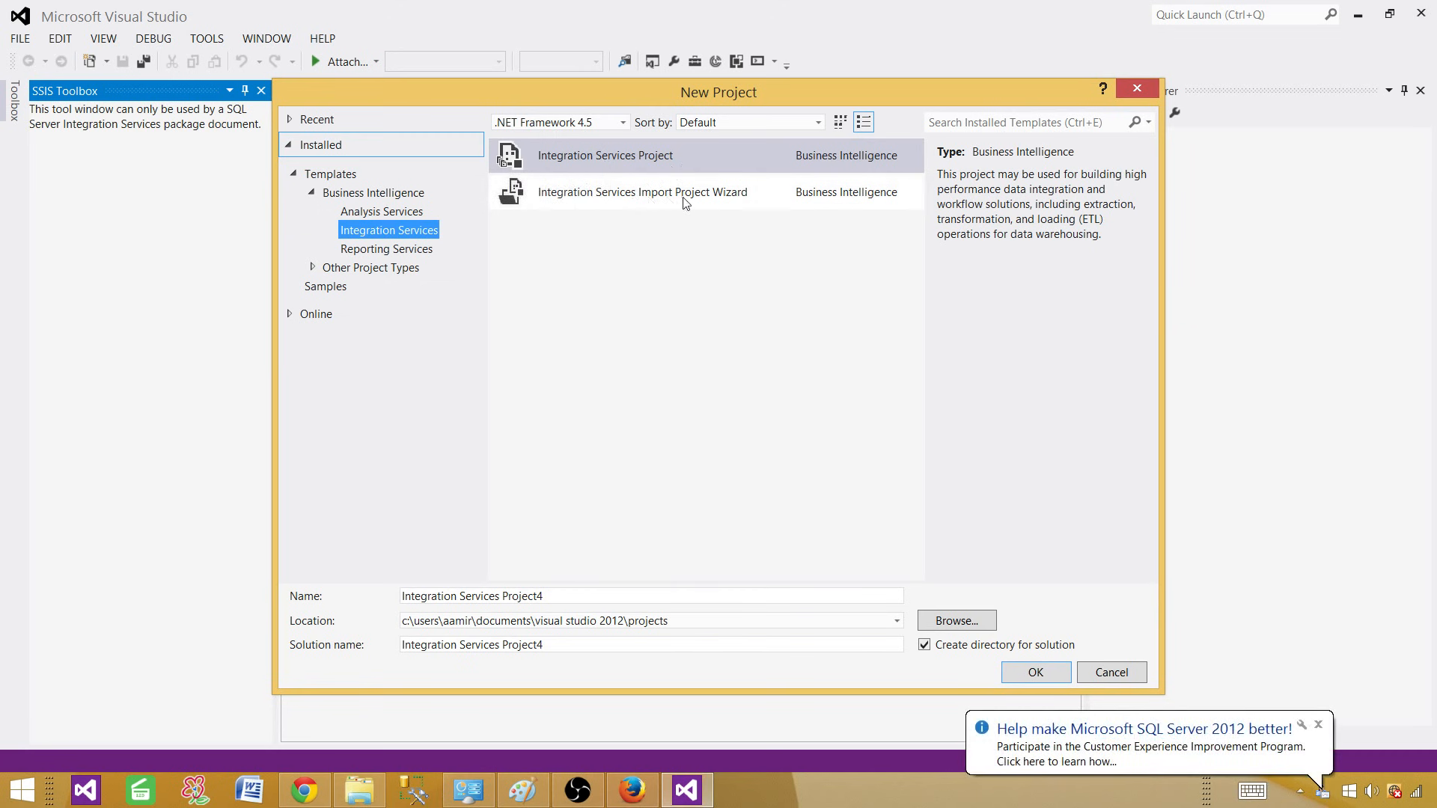
Browse the Business Intelligence template categories and choose Integration Services for the Integration Services Project template
left_click(385, 211)
left_click(385, 231)
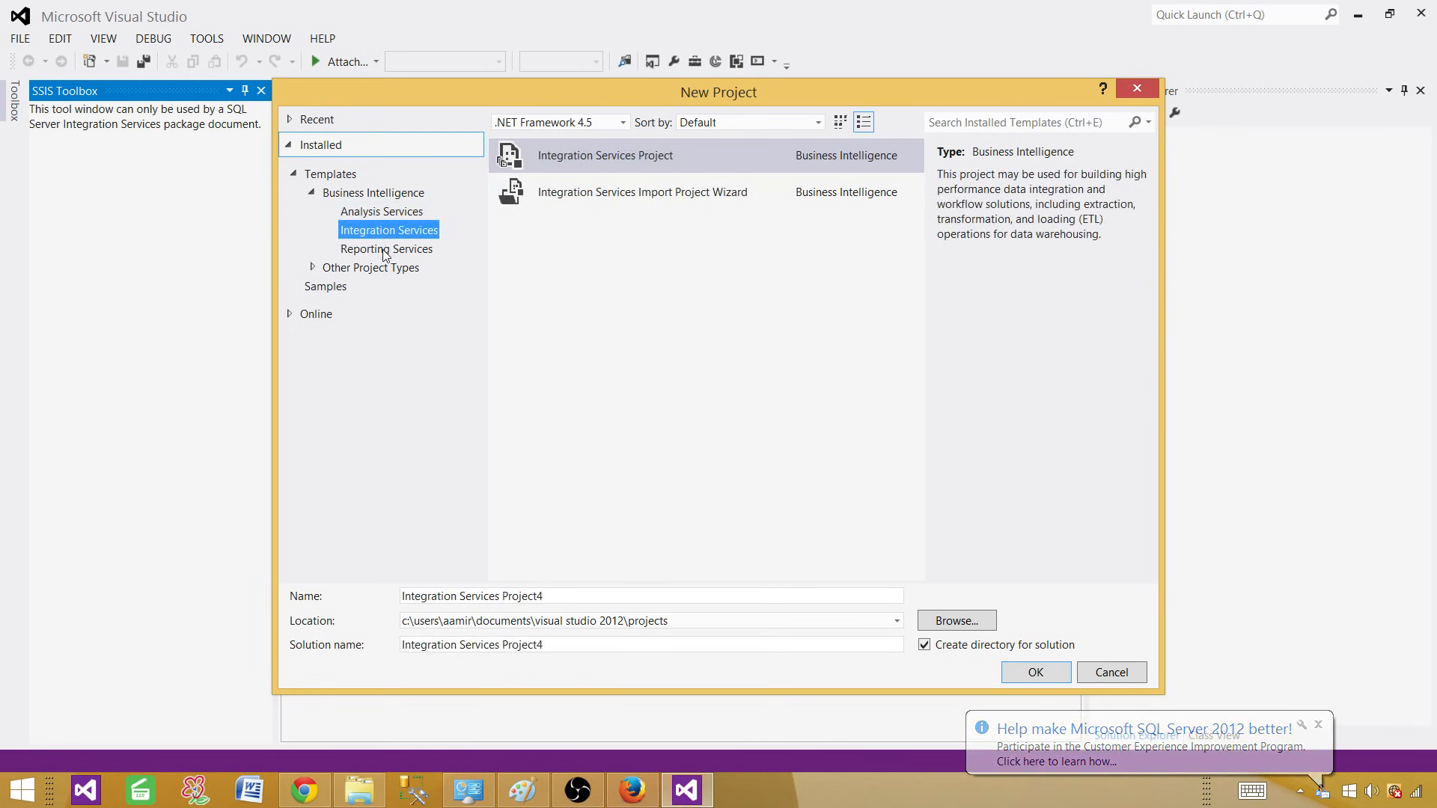
left_click(388, 250)
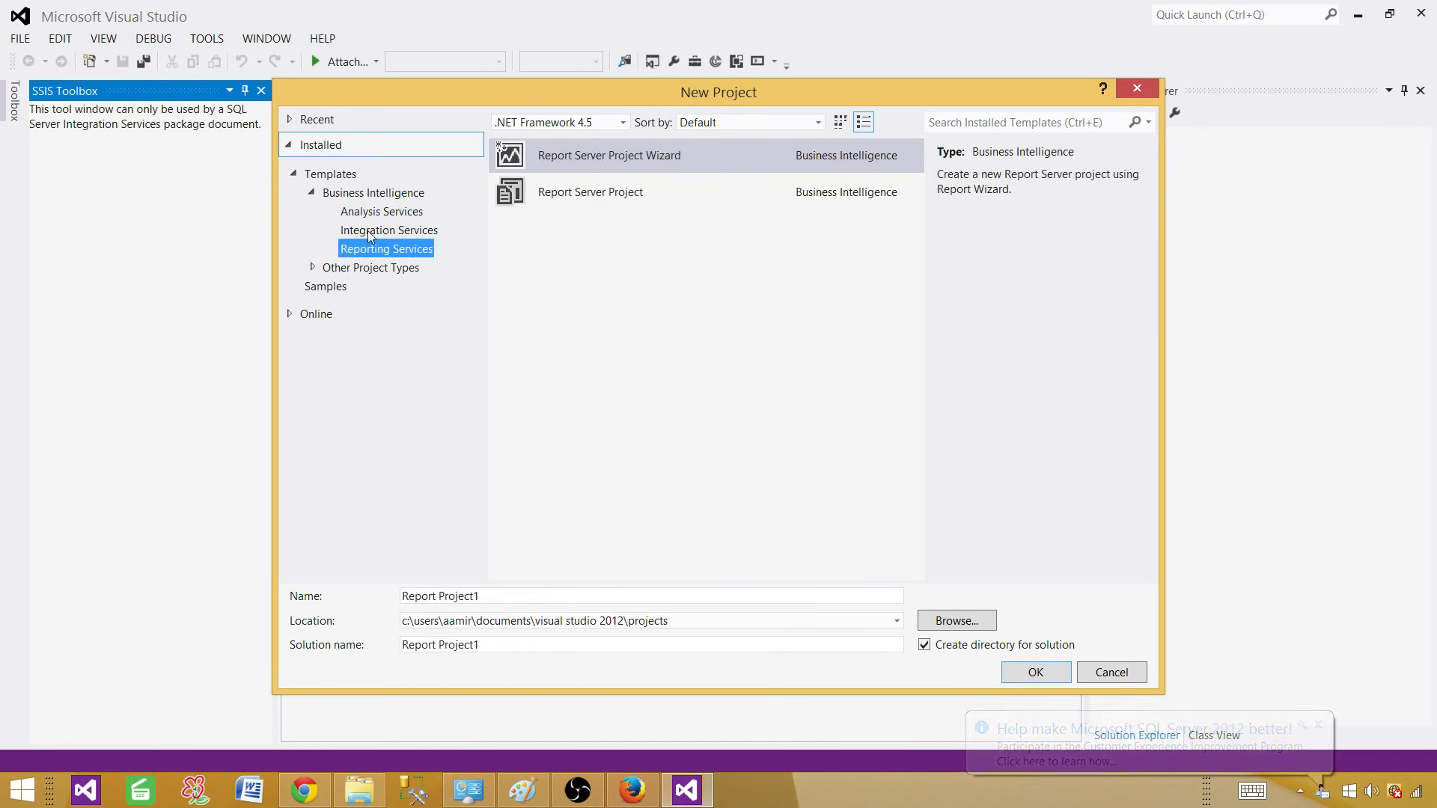
left_click(368, 232)
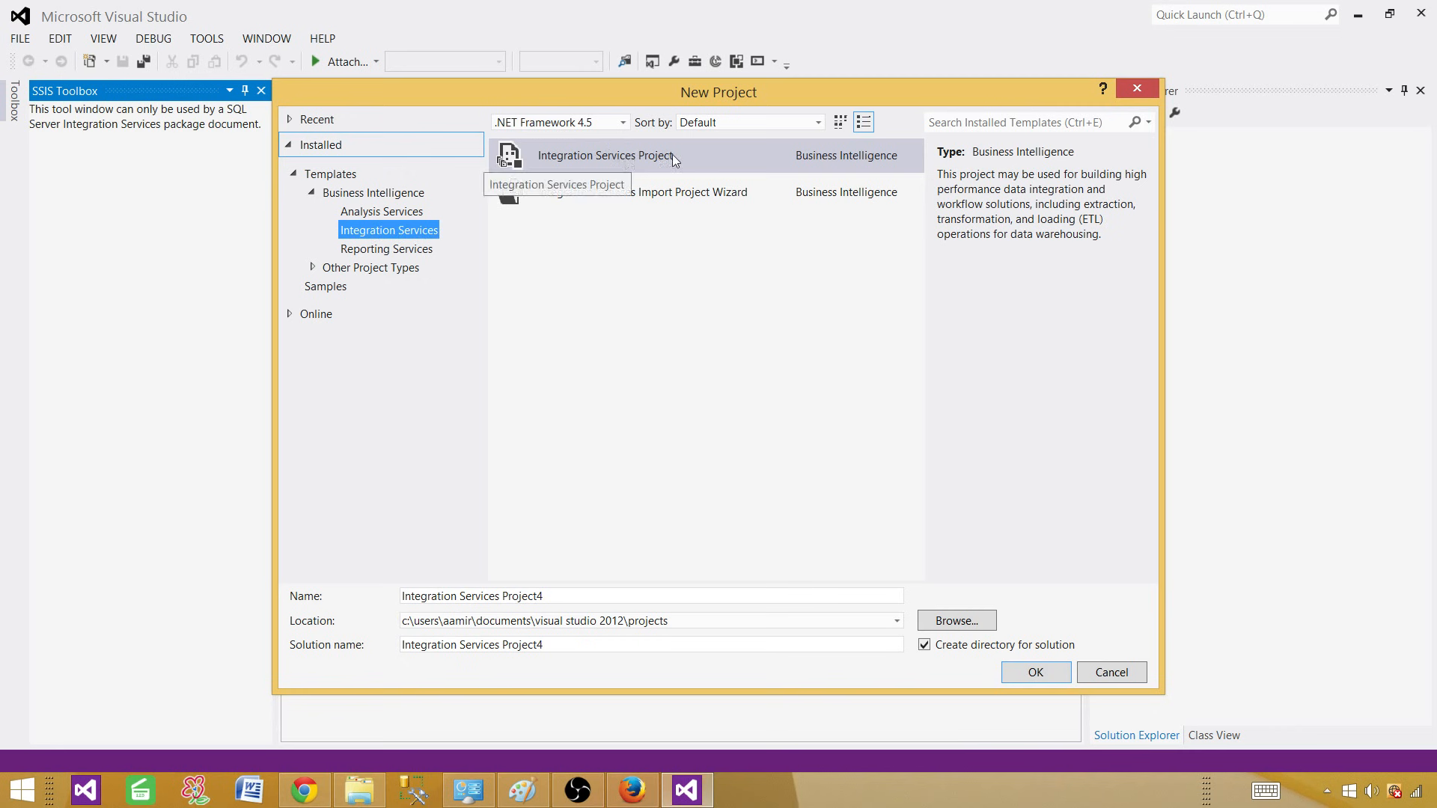
Name the new Integration Services project SSIS_VideoTutorial_Basics
left_click(437, 599)
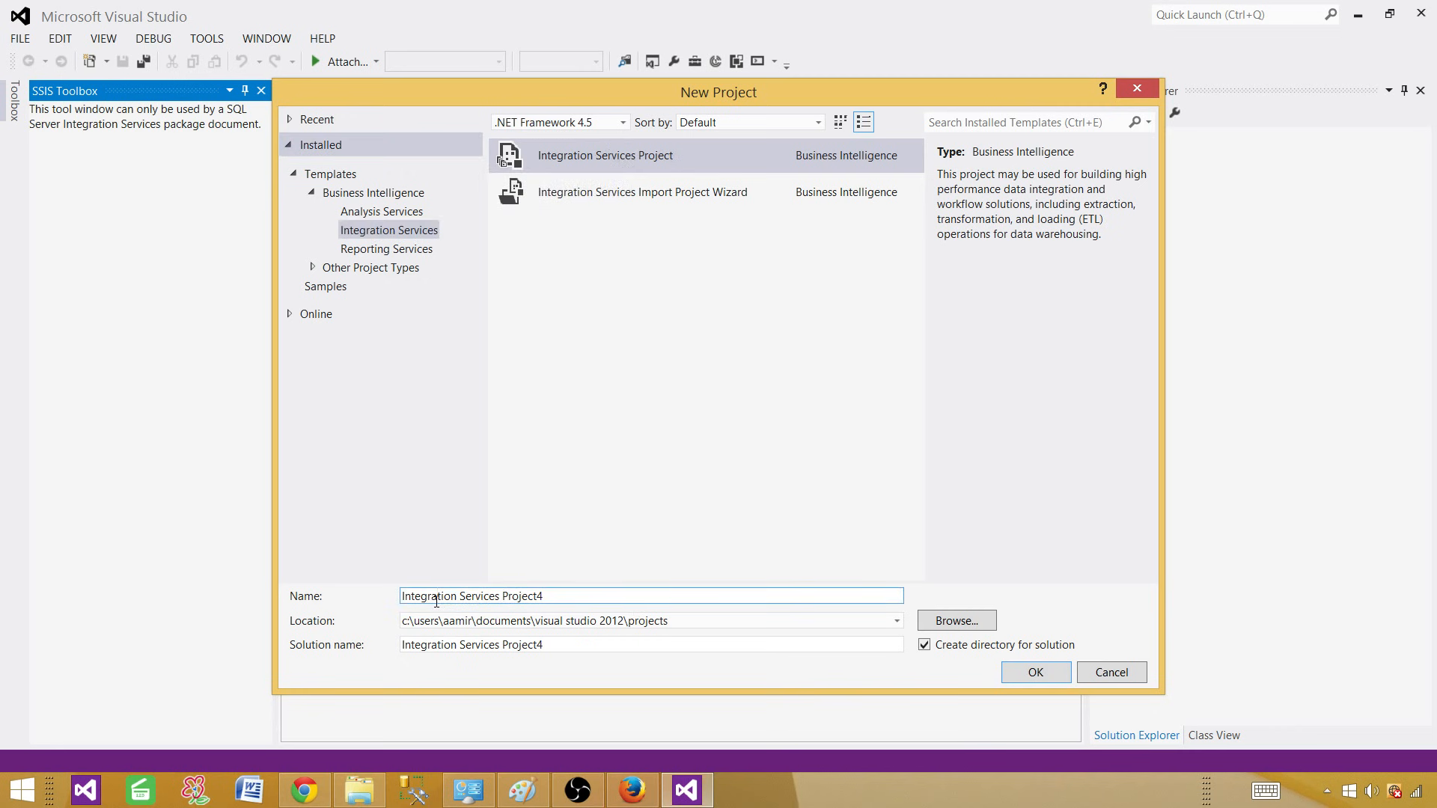
left_click_drag(560, 595, 374, 597)
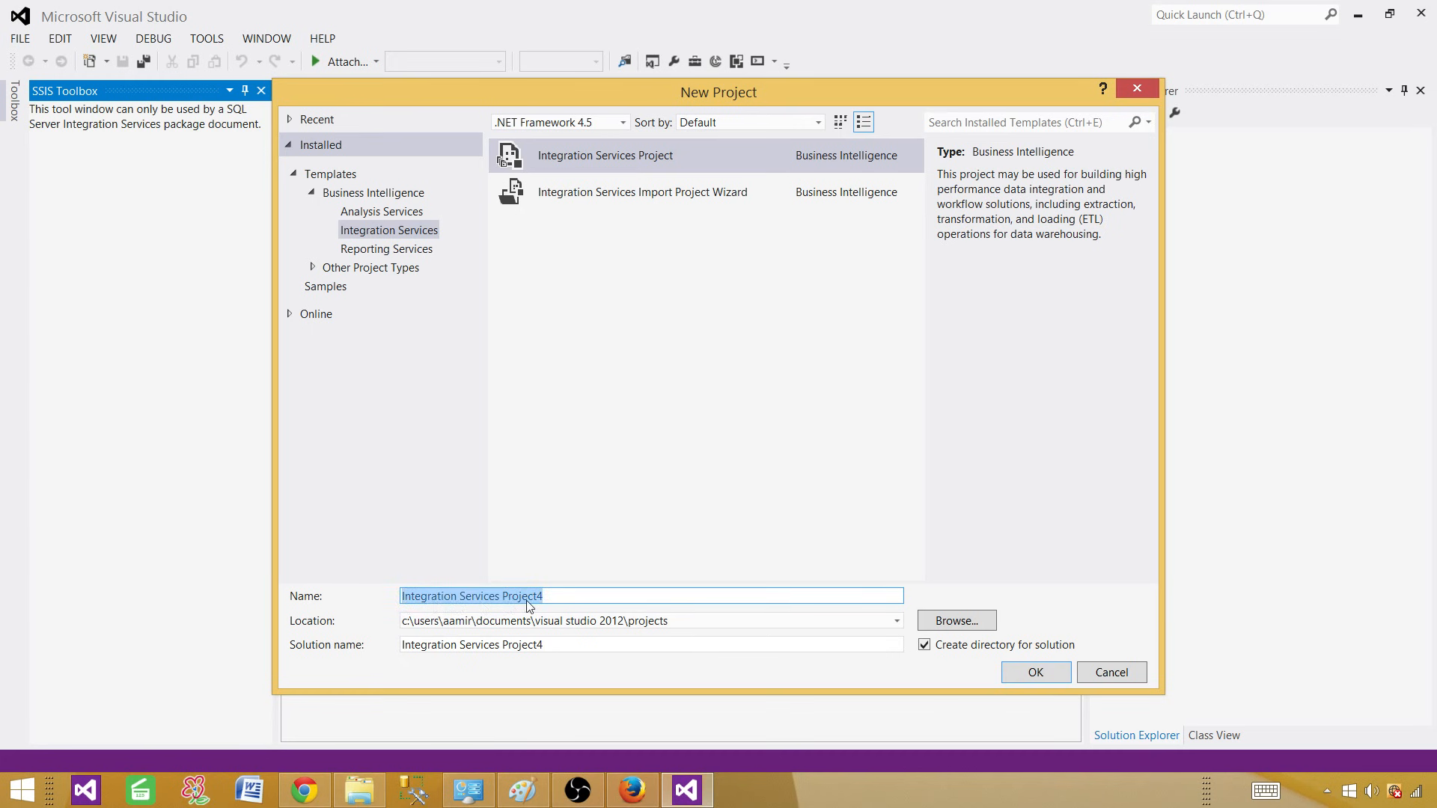
left_click(563, 593)
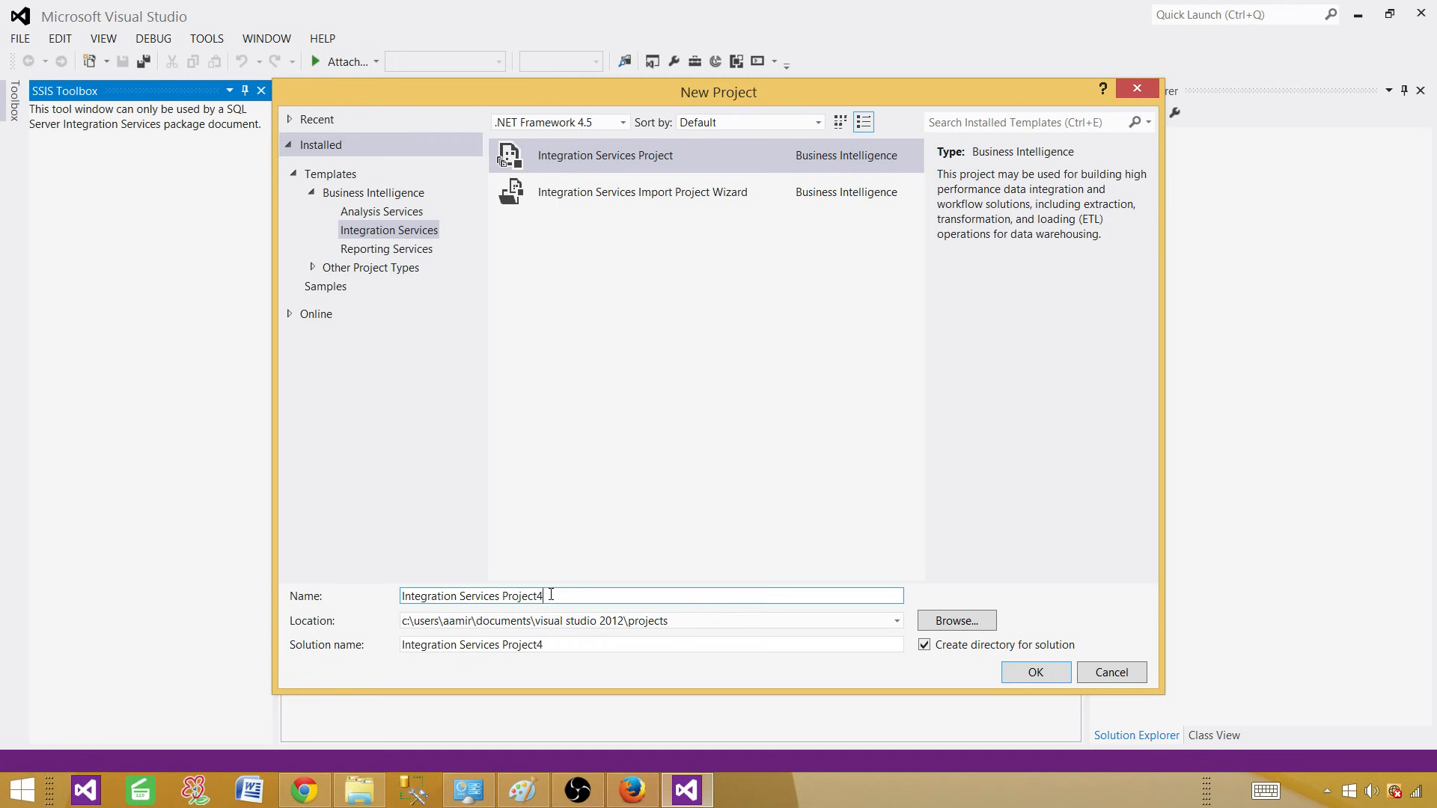
left_click_drag(550, 594, 408, 591)
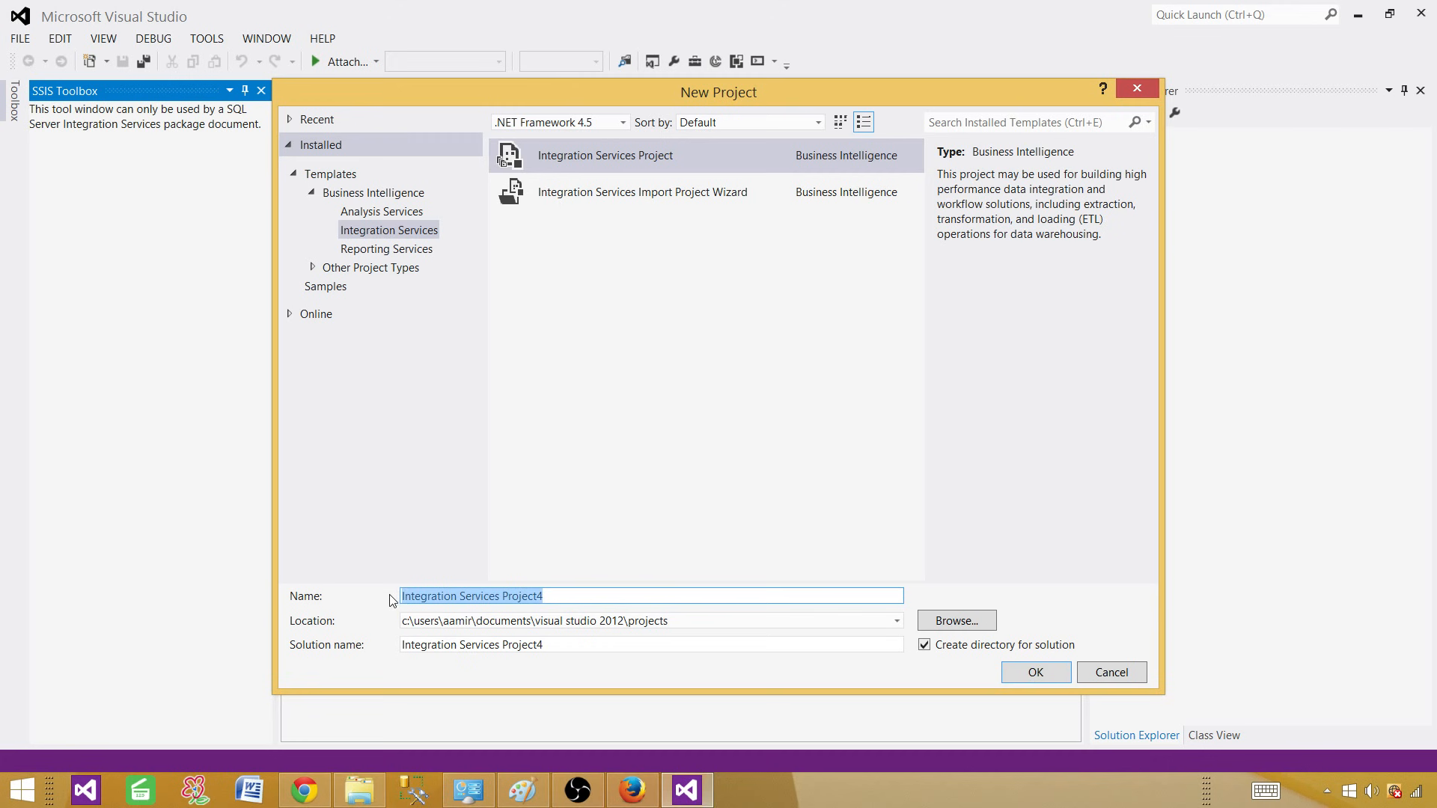
type("SSIS_")
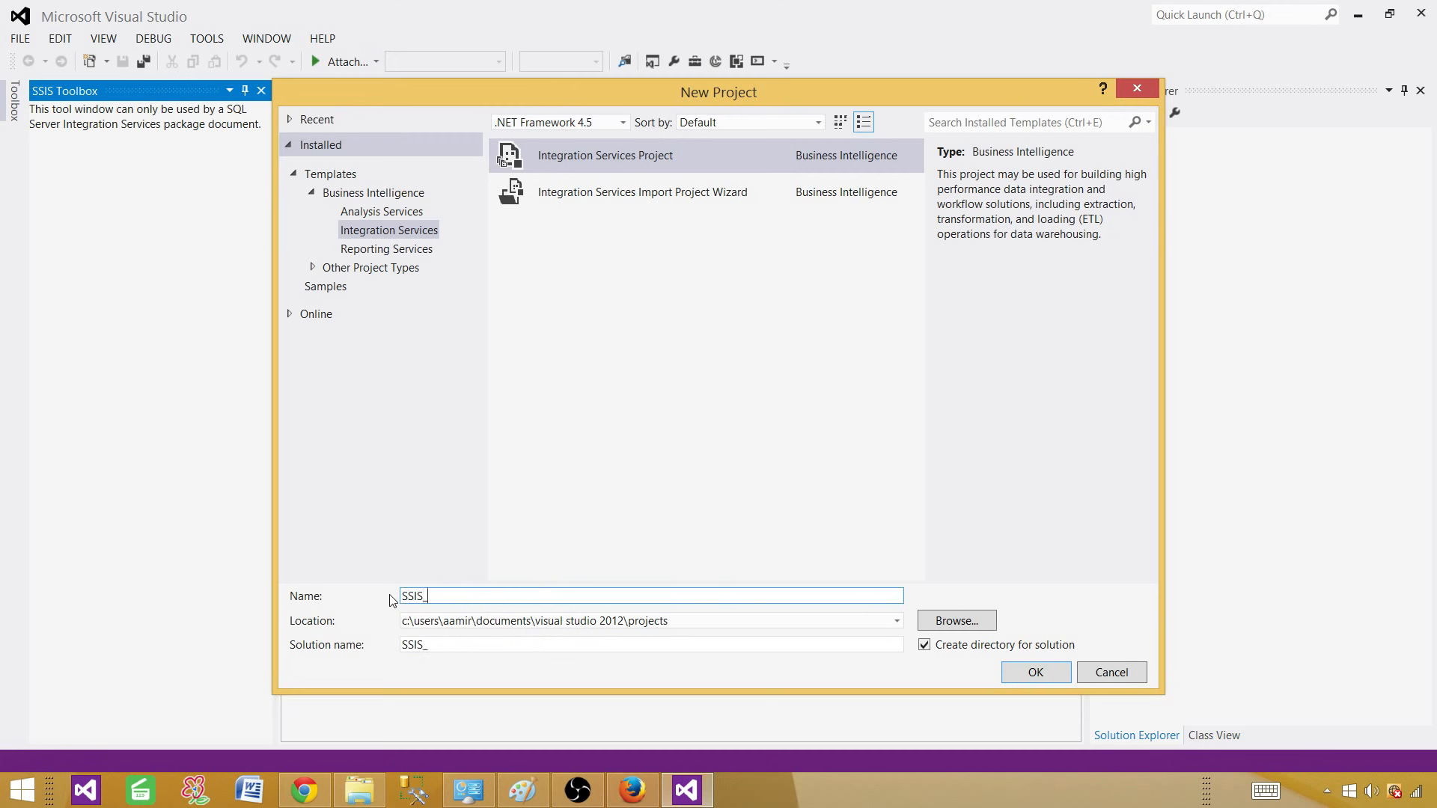
type("VideoTutorial_Basic")
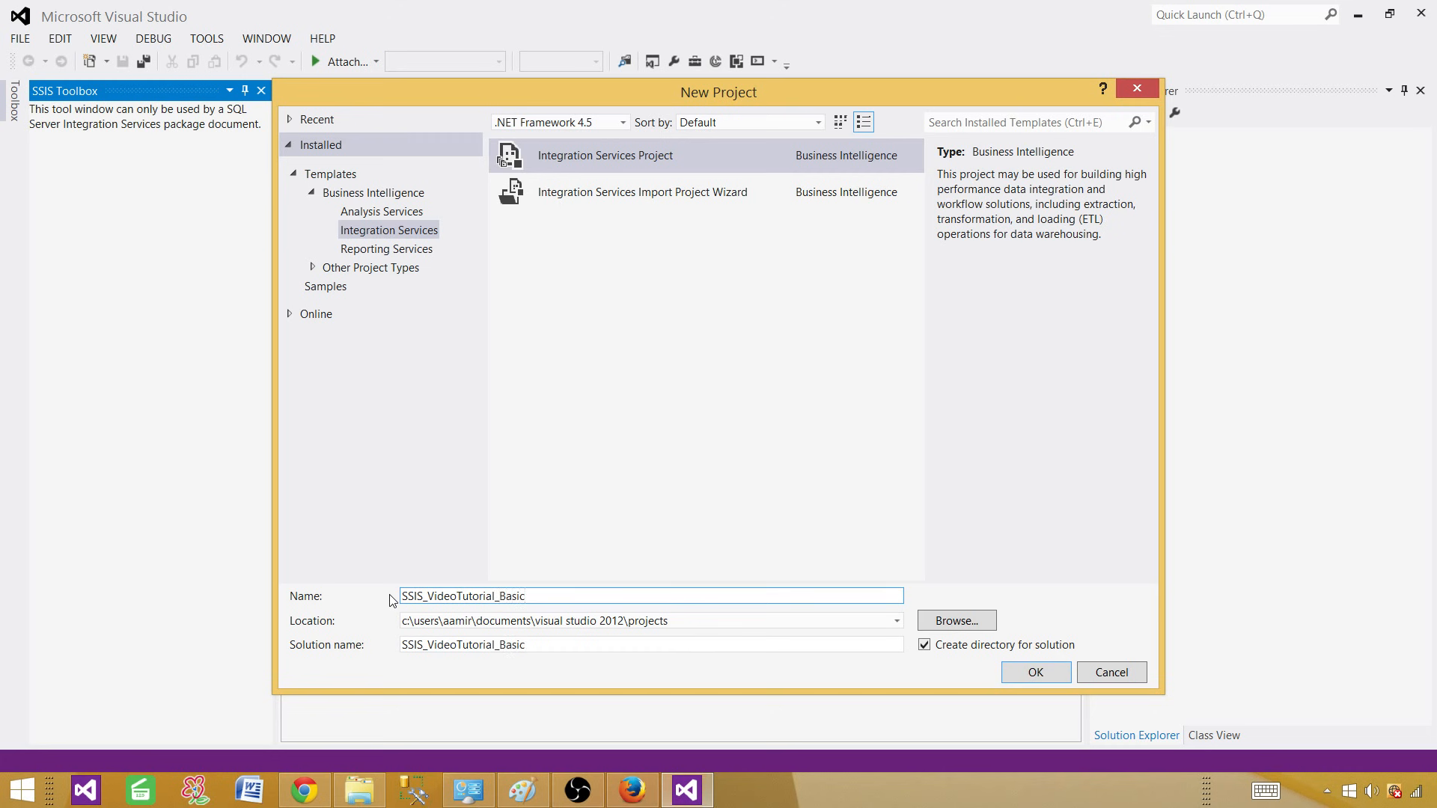
type("s")
left_click_drag(545, 595, 396, 595)
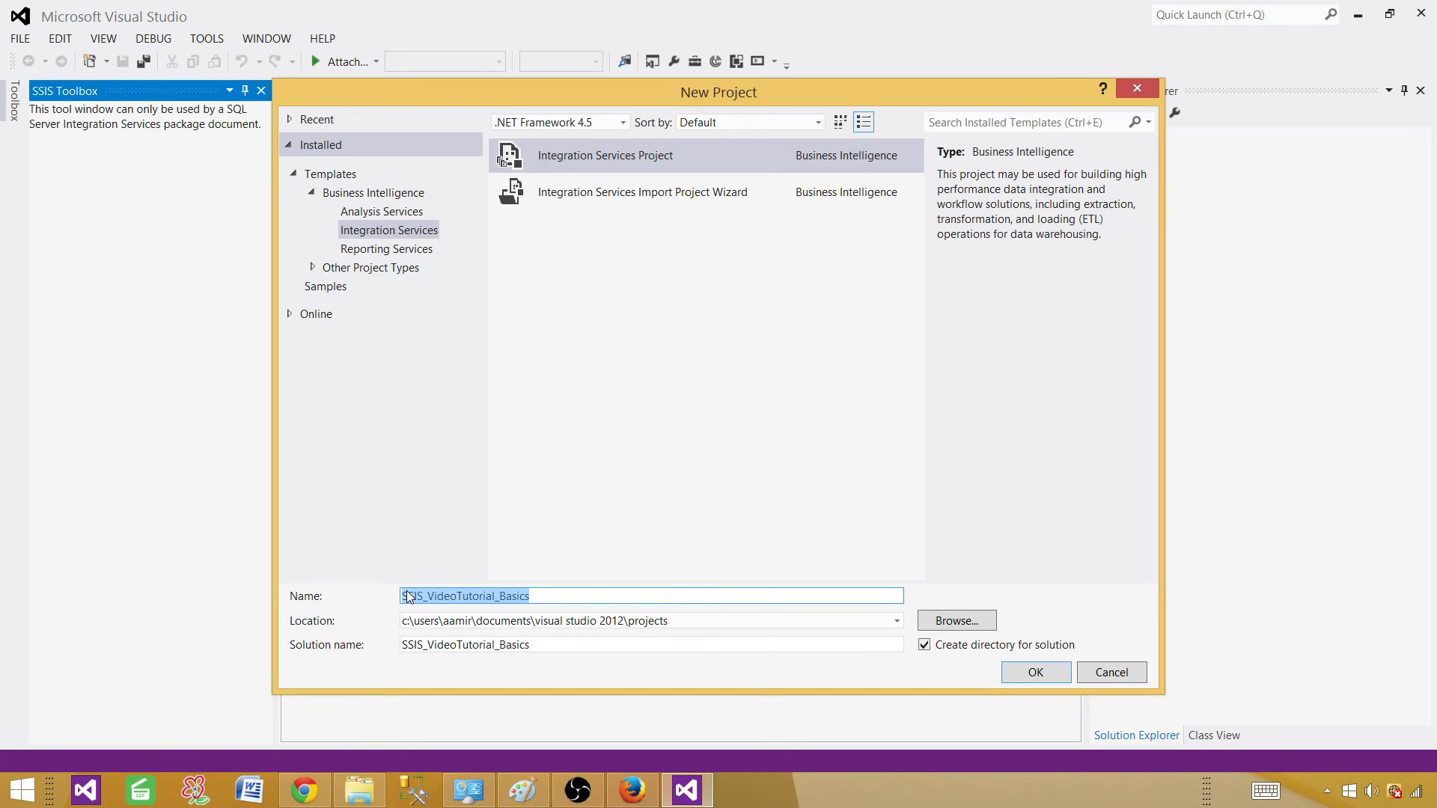
left_click(456, 596)
left_click_drag(542, 597, 381, 596)
Browse for a different project location and create a folder named SSISProjects on the Desktop
key("Tab")
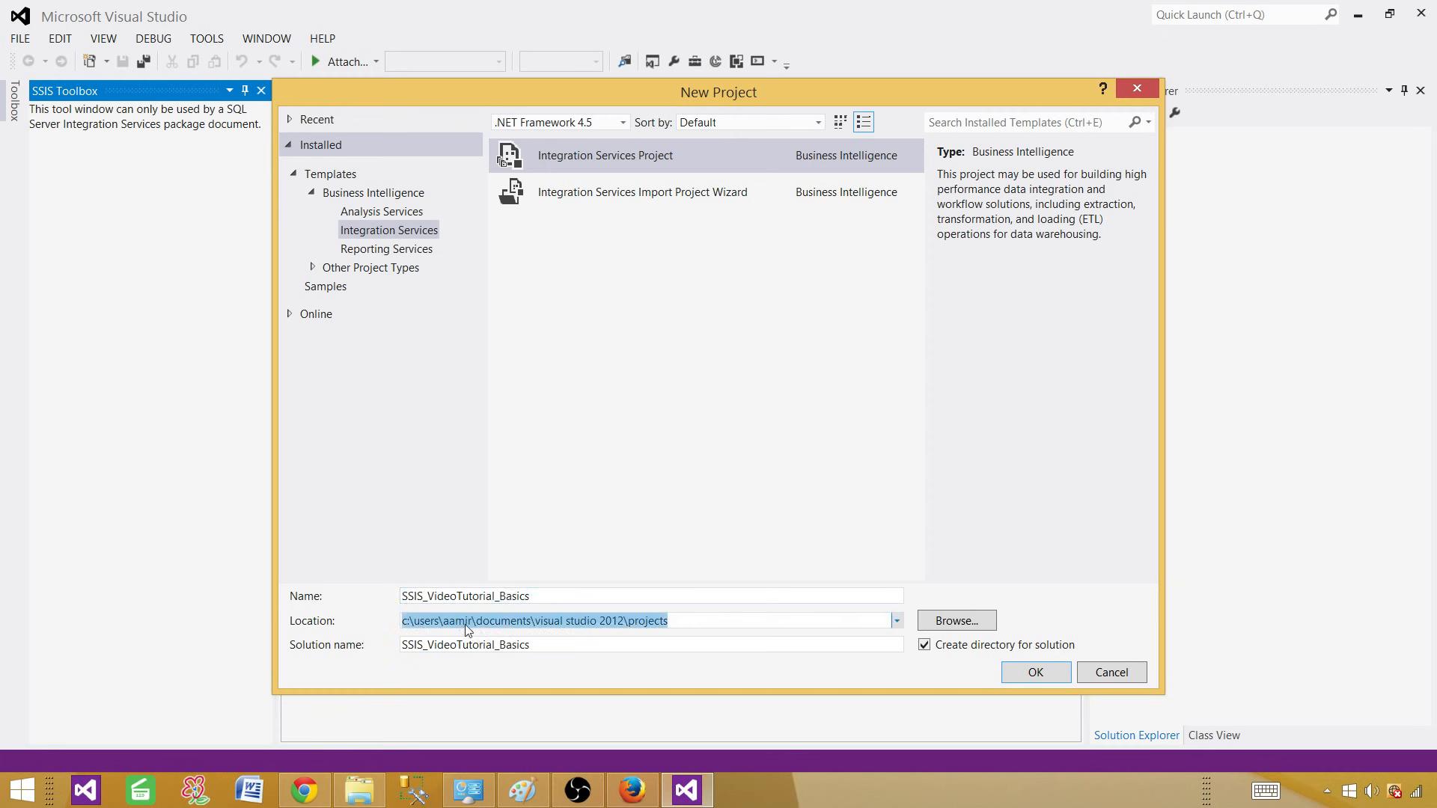
left_click(676, 619)
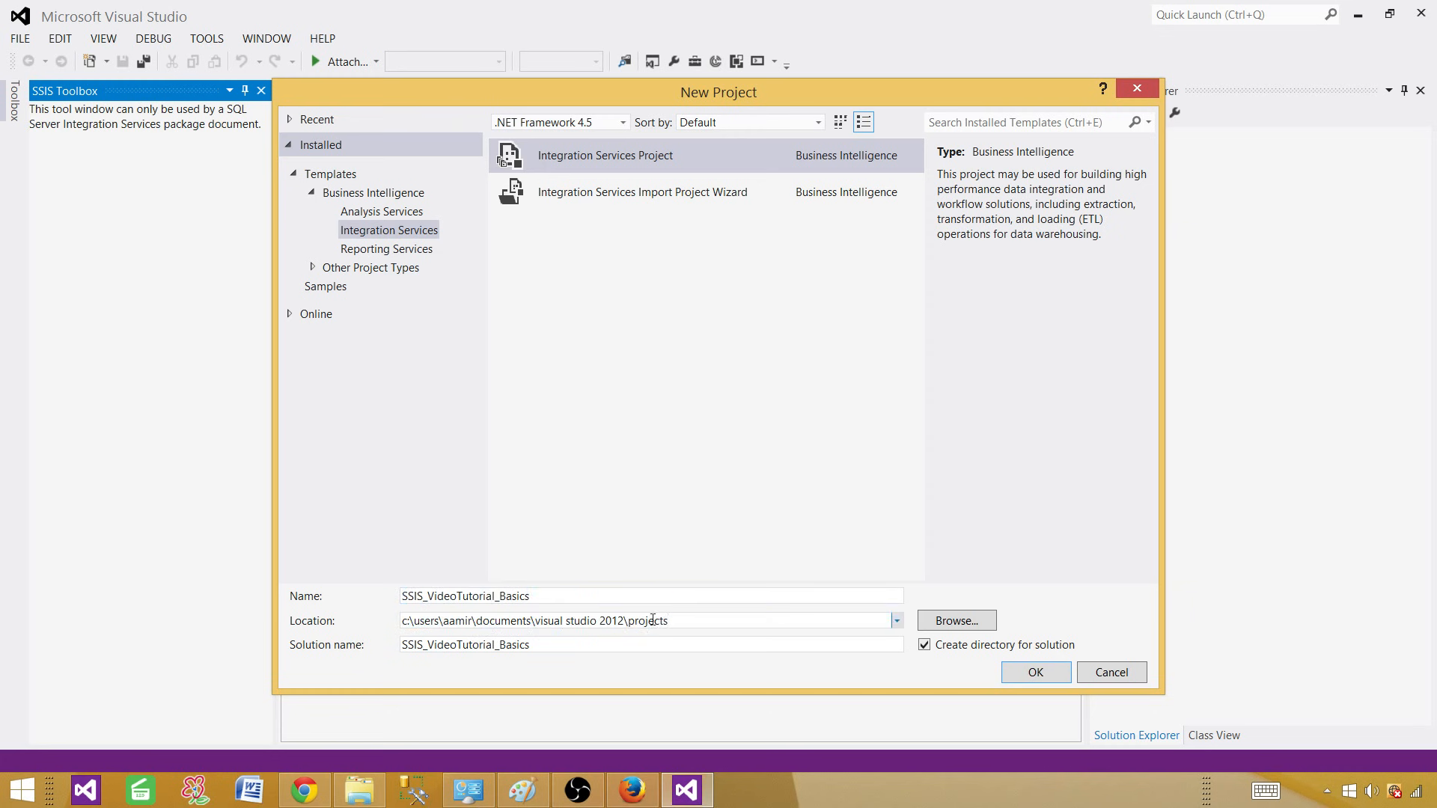
left_click_drag(667, 621, 408, 621)
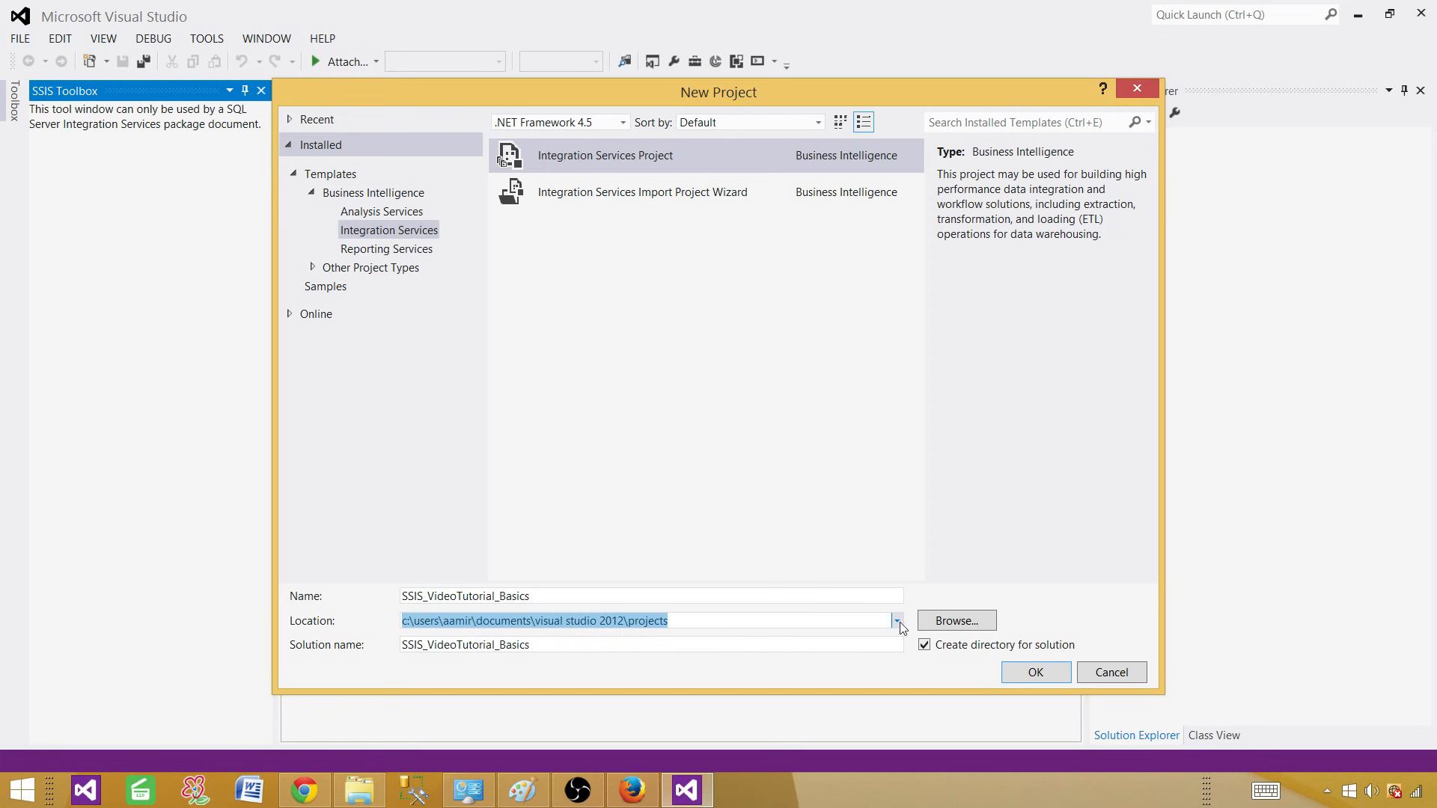
left_click(937, 622)
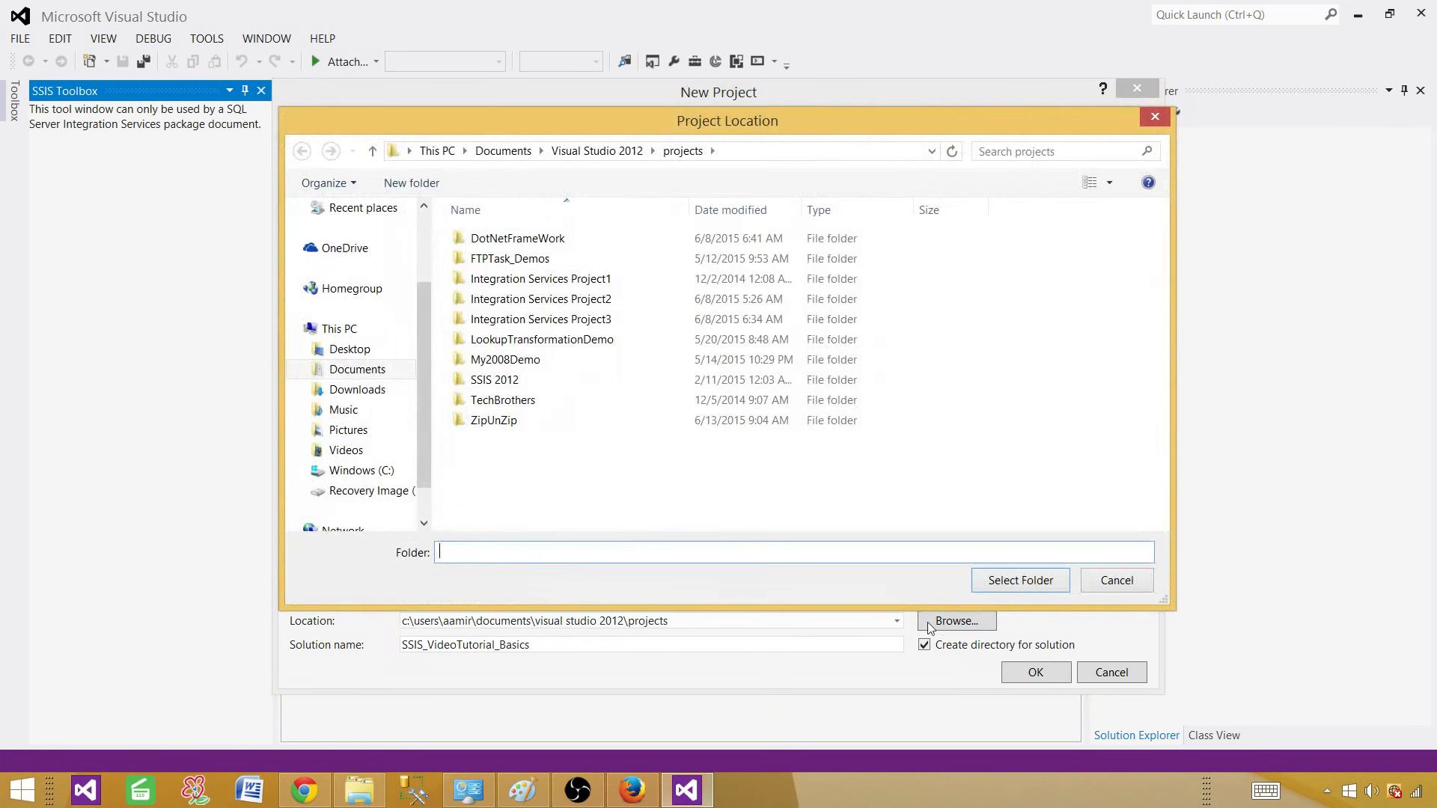
left_click(436, 151)
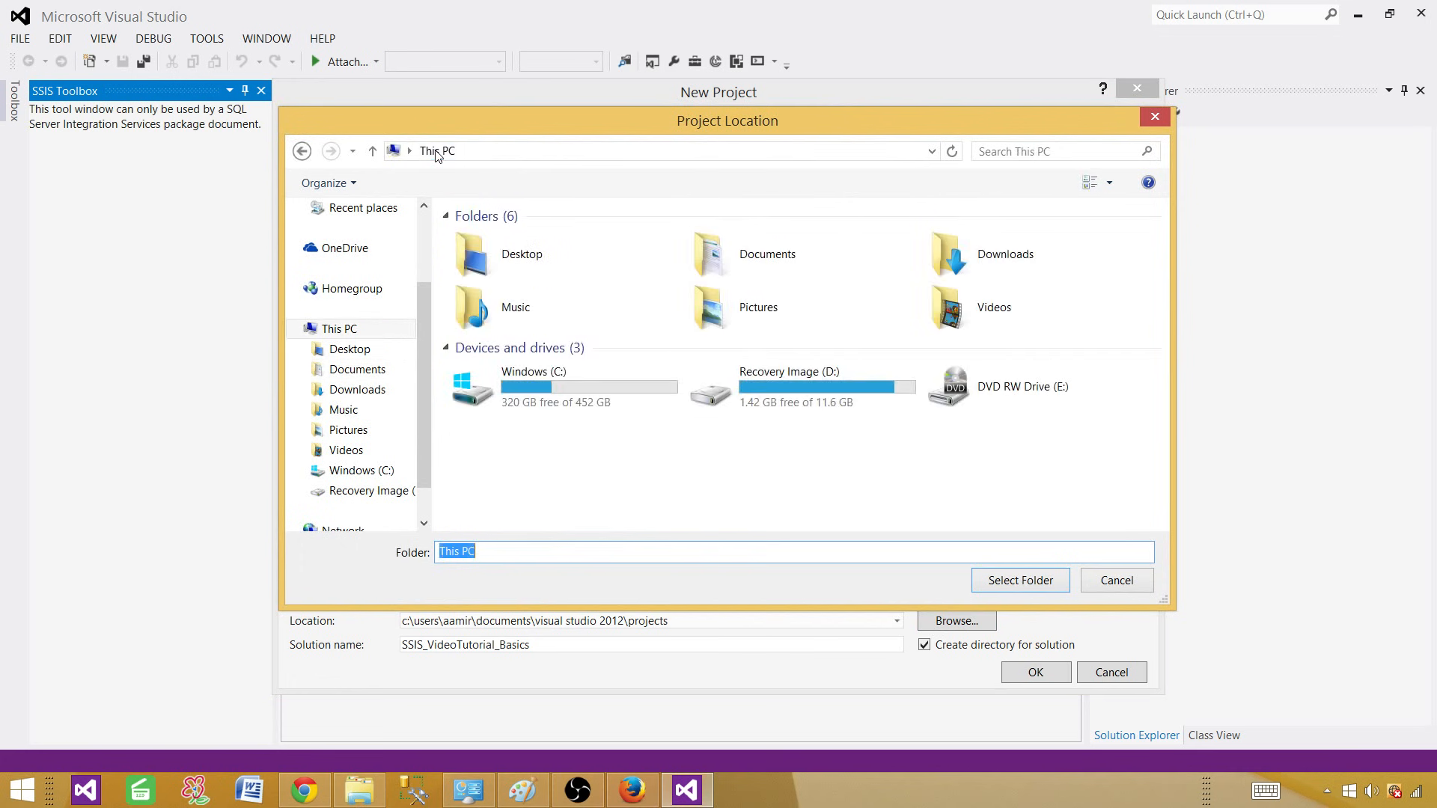
double_click(479, 266)
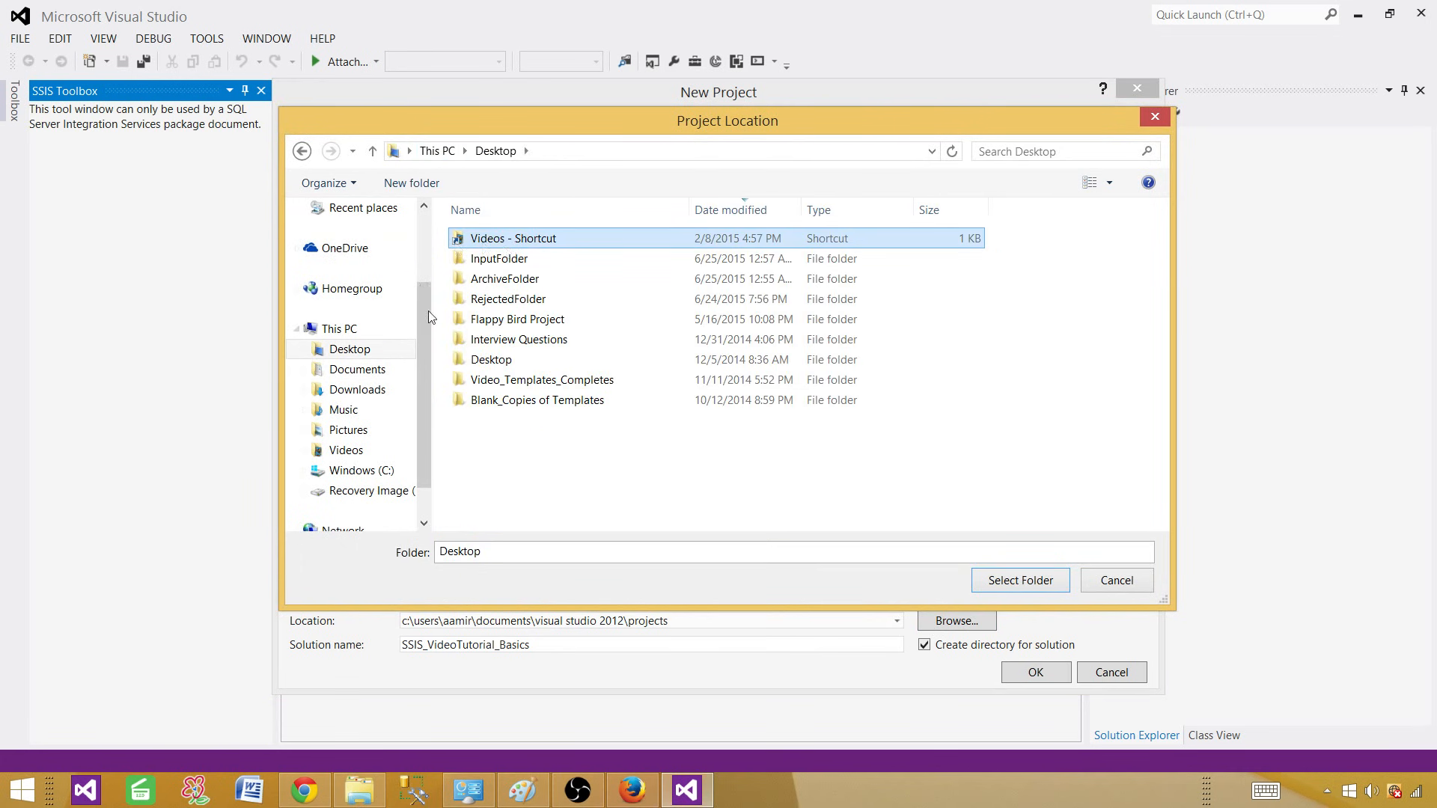
right_click(641, 444)
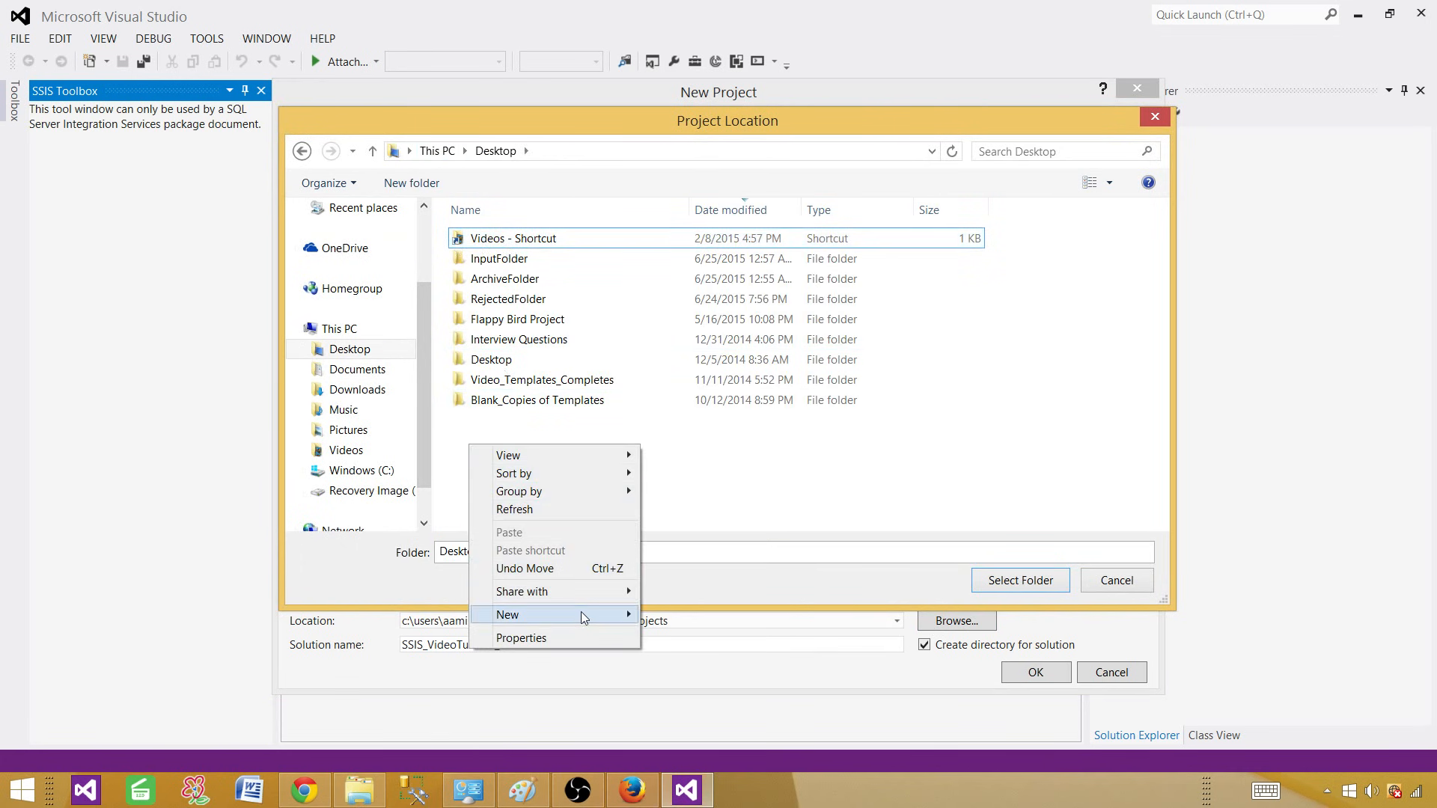
mouse_move(642, 620)
left_click(334, 615)
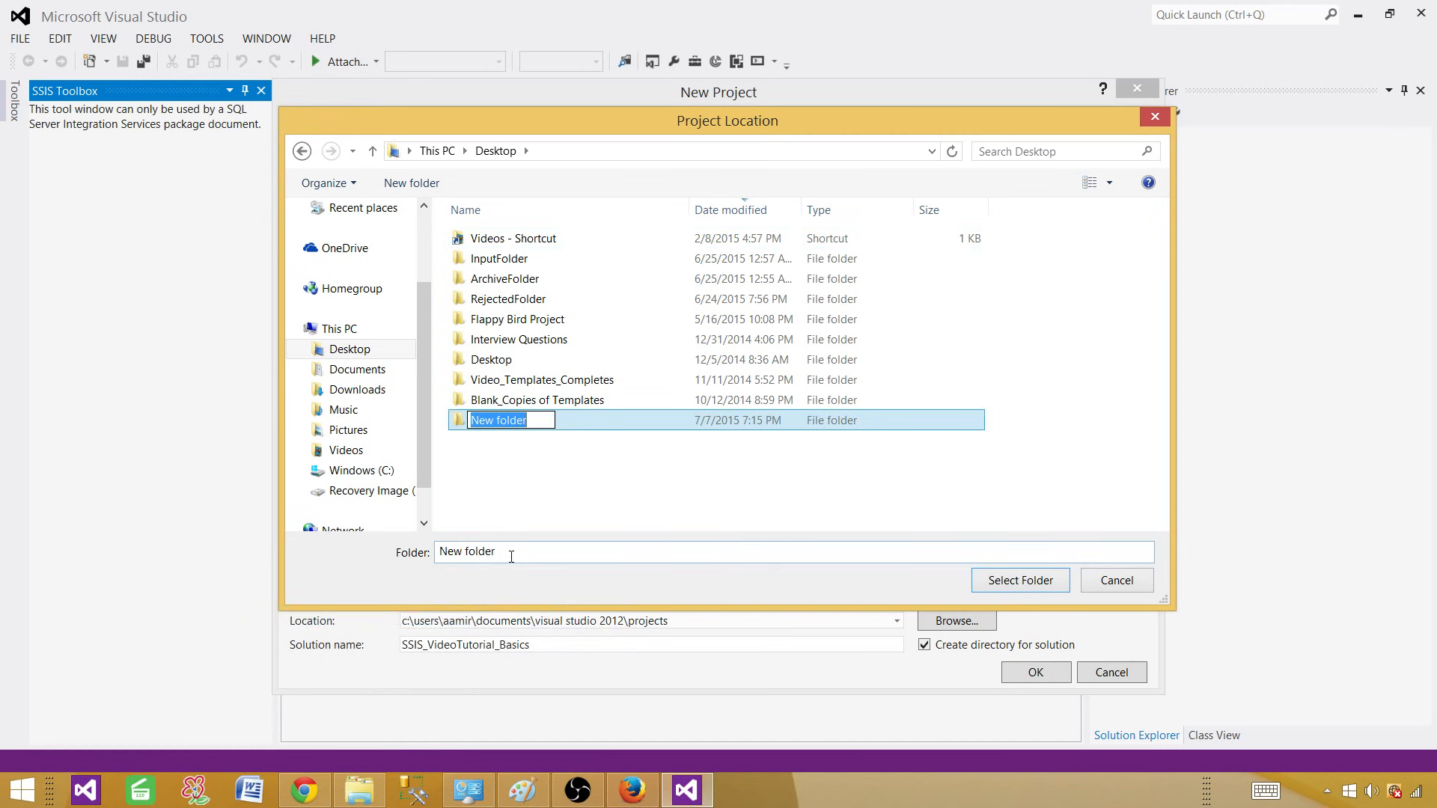
type("SSISProj")
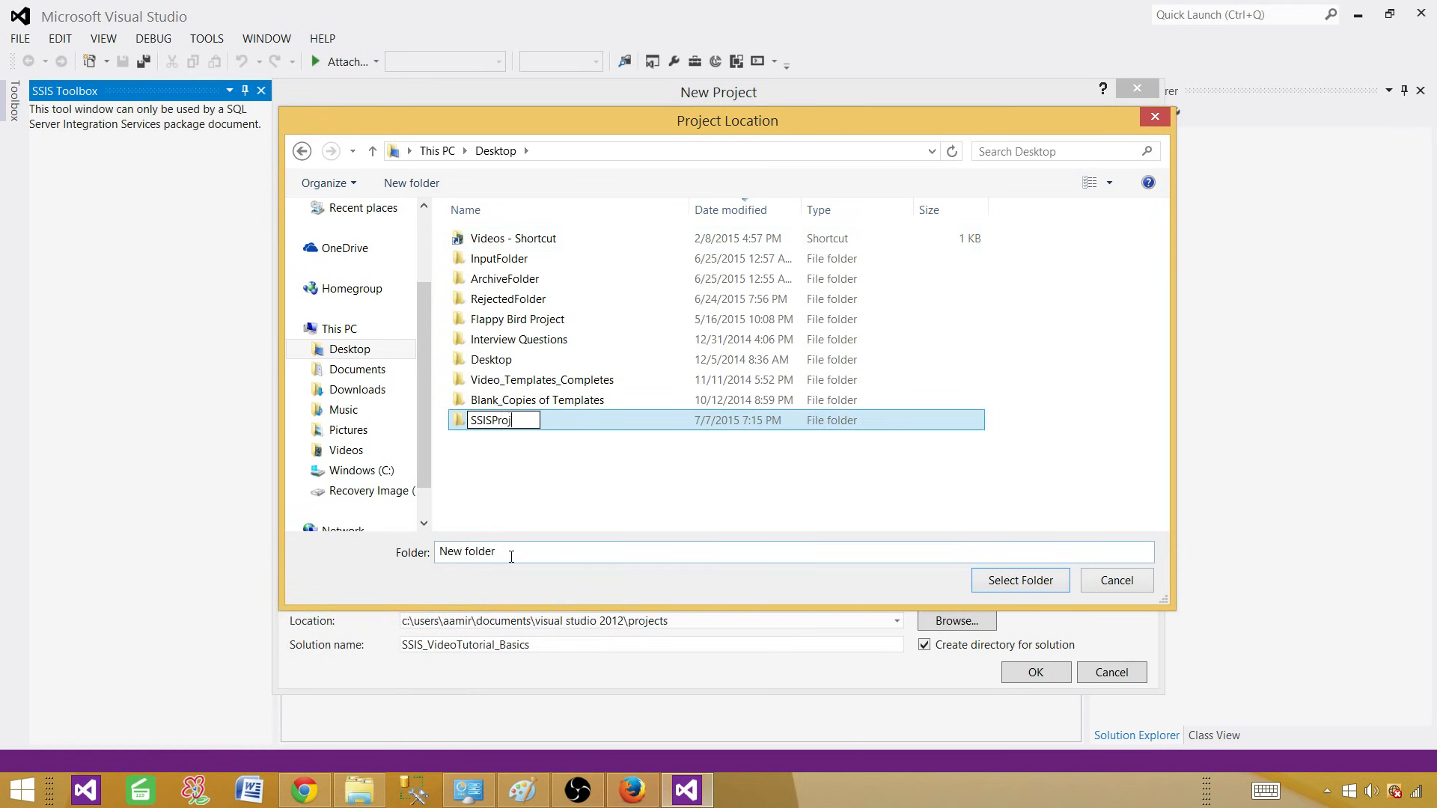
type("ects")
left_click(520, 479)
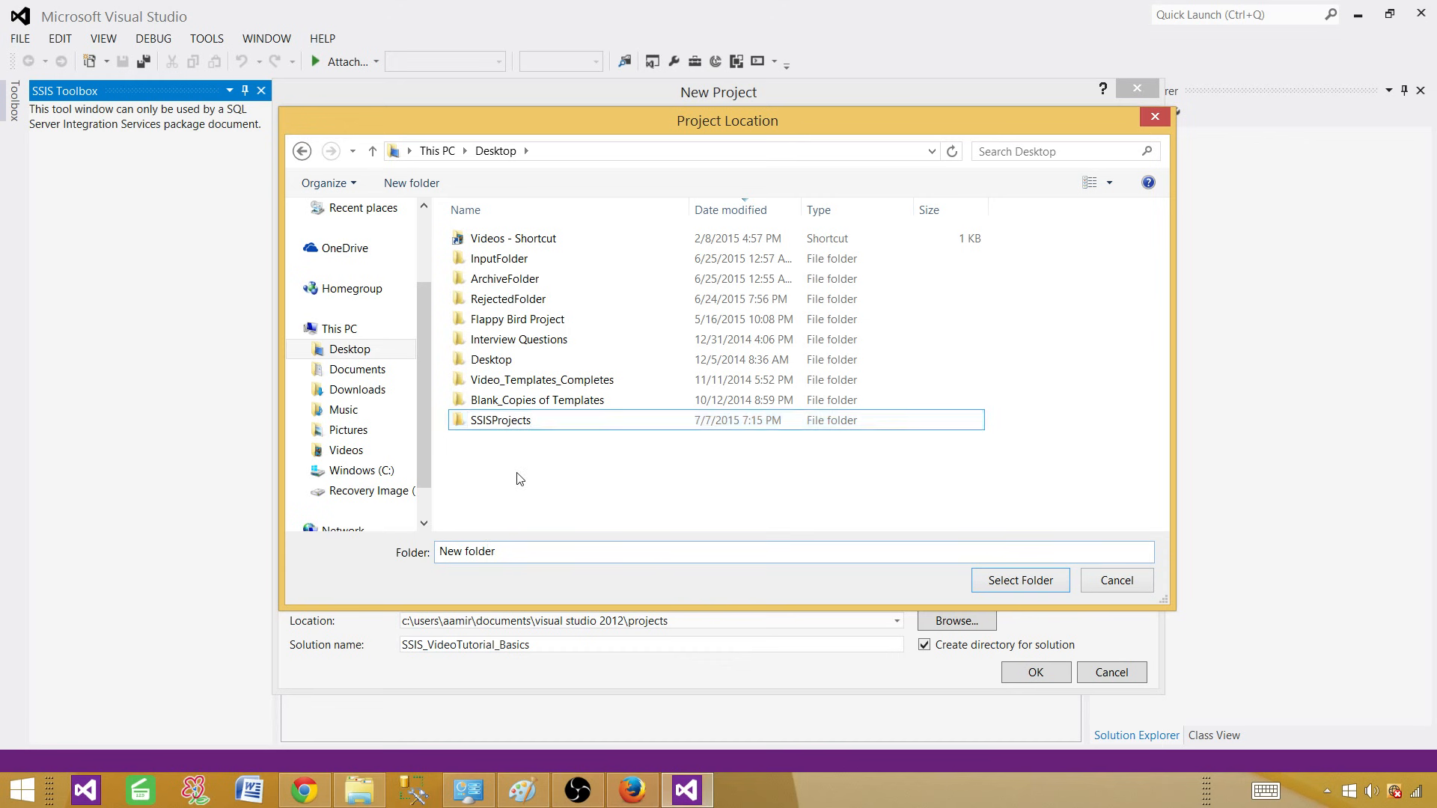
Set the Desktop's SSISProjects folder as the location of the new project
left_click(515, 402)
double_click(508, 421)
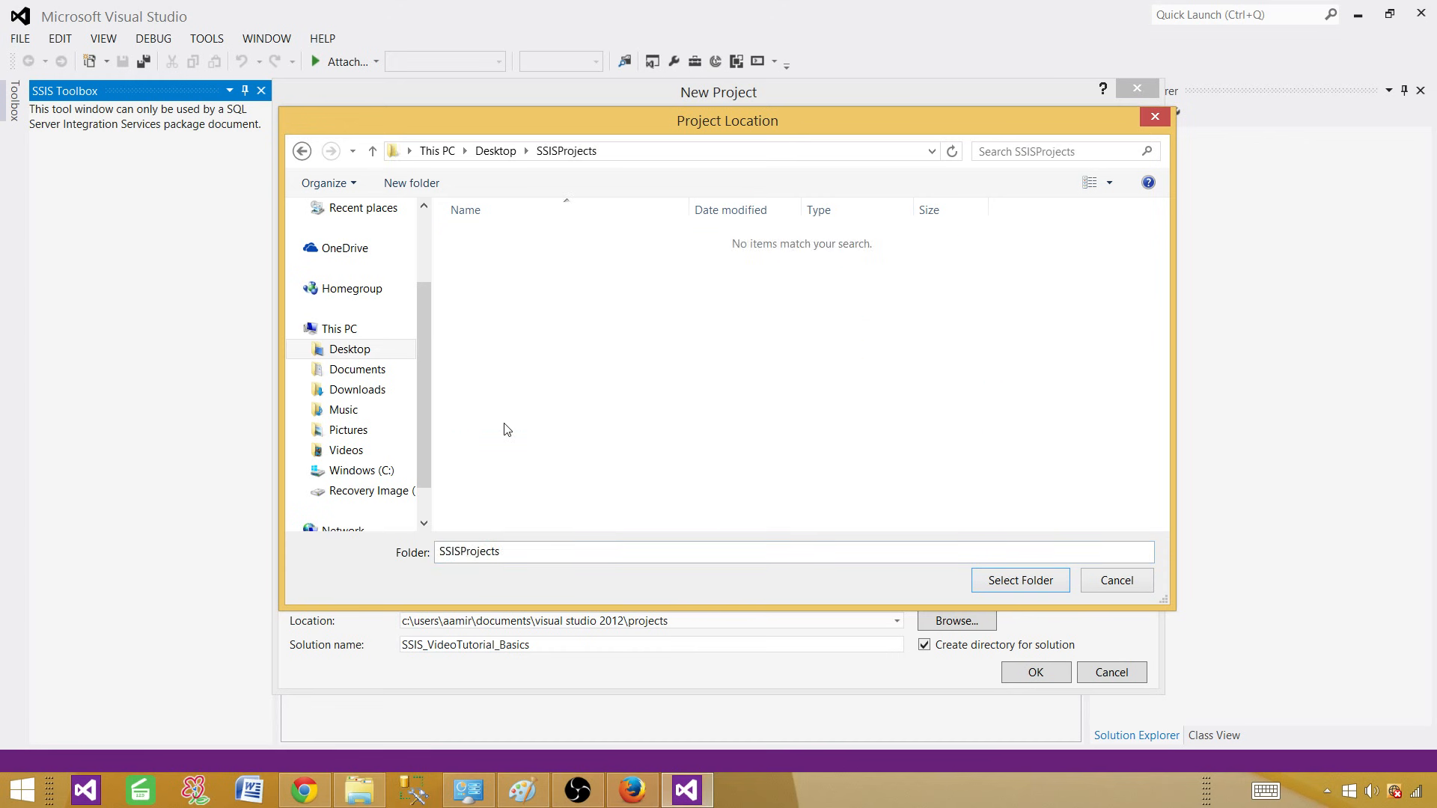
left_click(1030, 586)
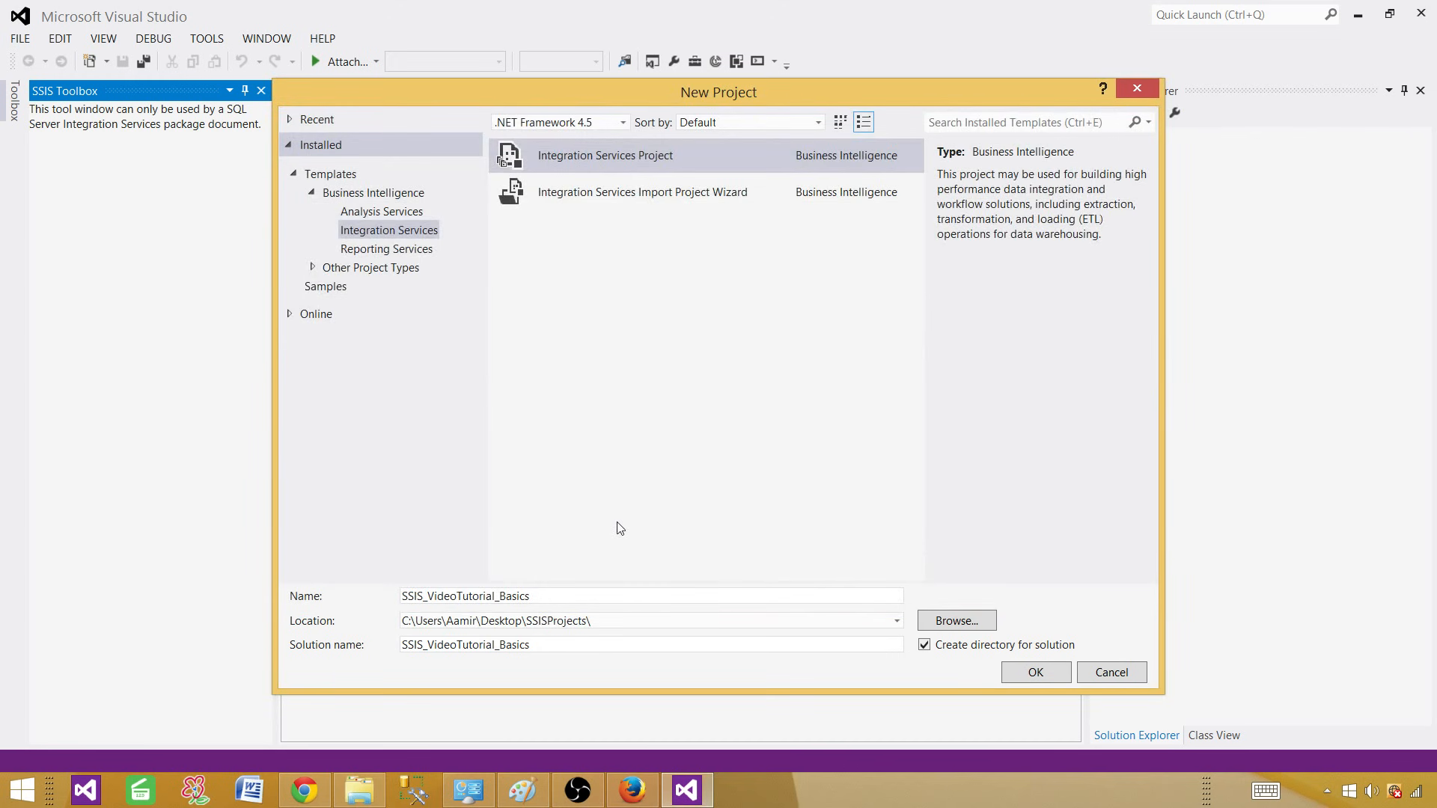
Review the project name, location and solution name, and create the Integration Services project
left_click(598, 621)
left_click(538, 602)
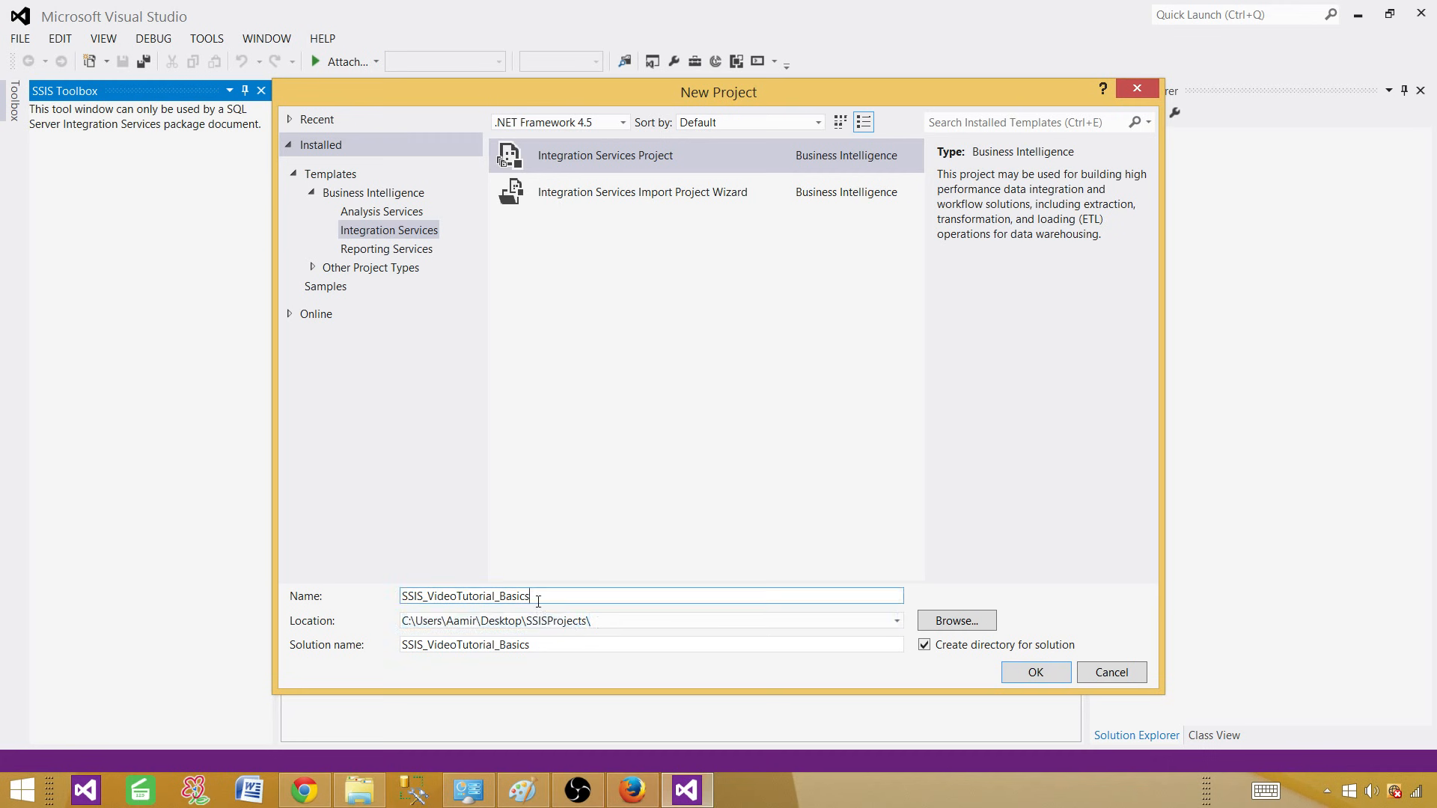
left_click_drag(538, 602, 378, 596)
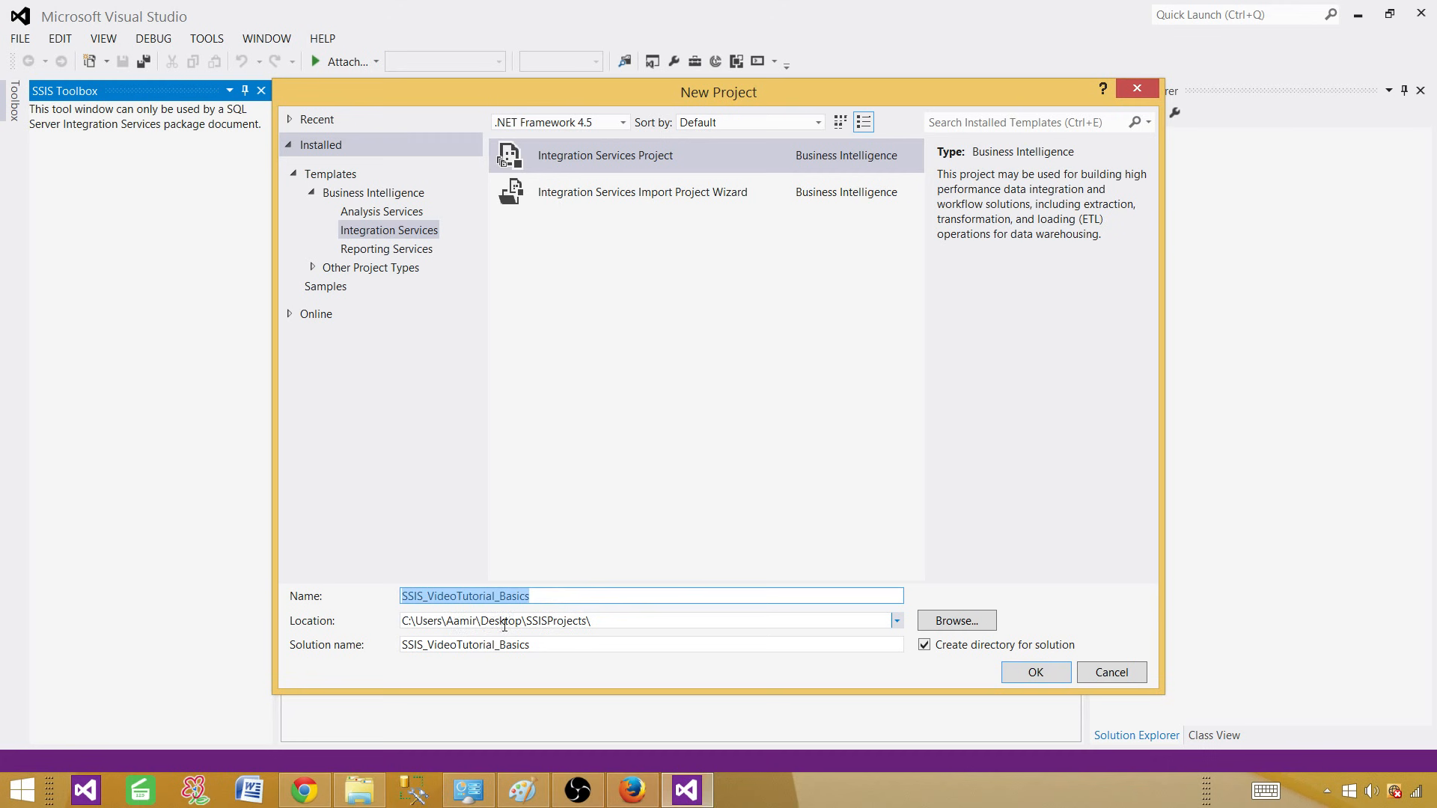
left_click(529, 646)
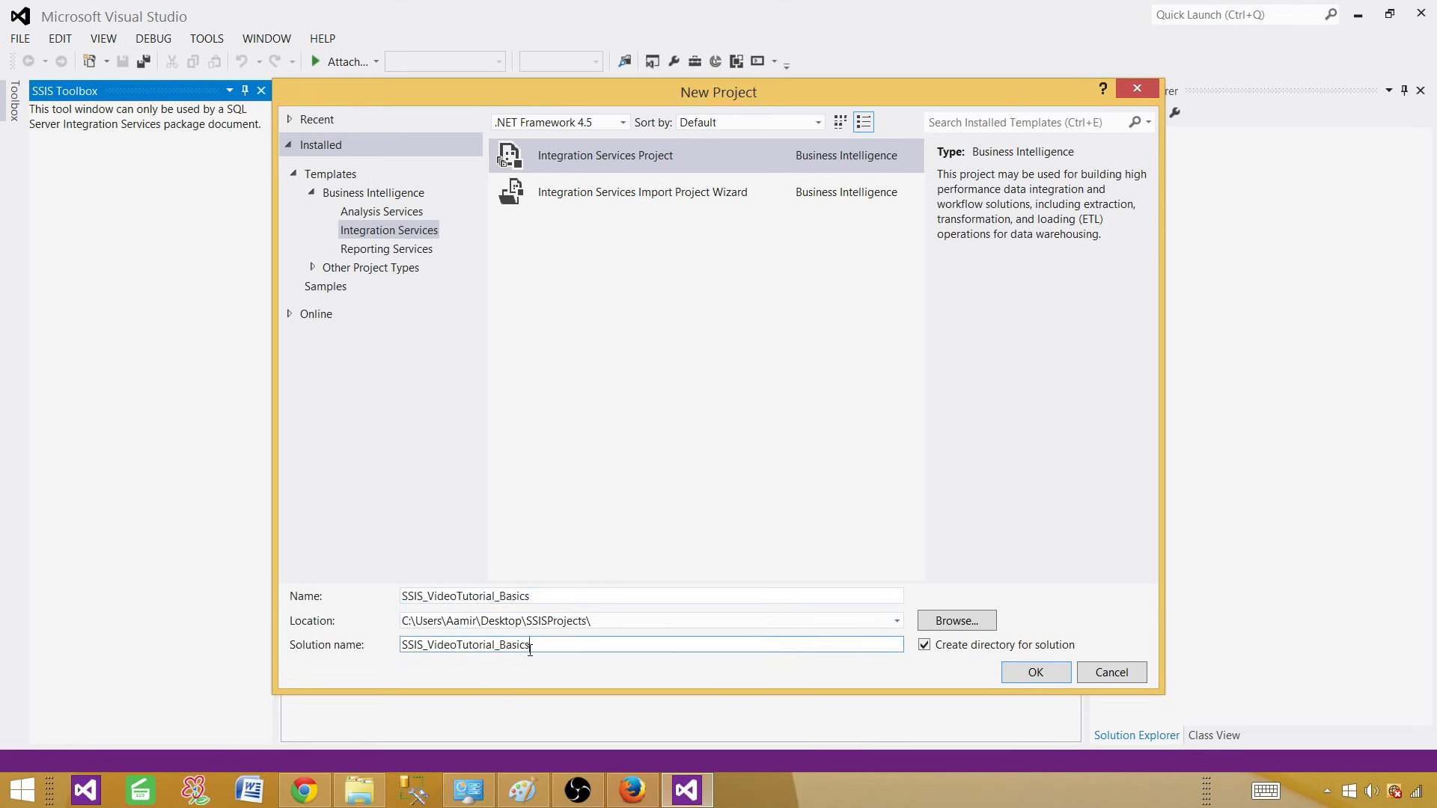
left_click(407, 596)
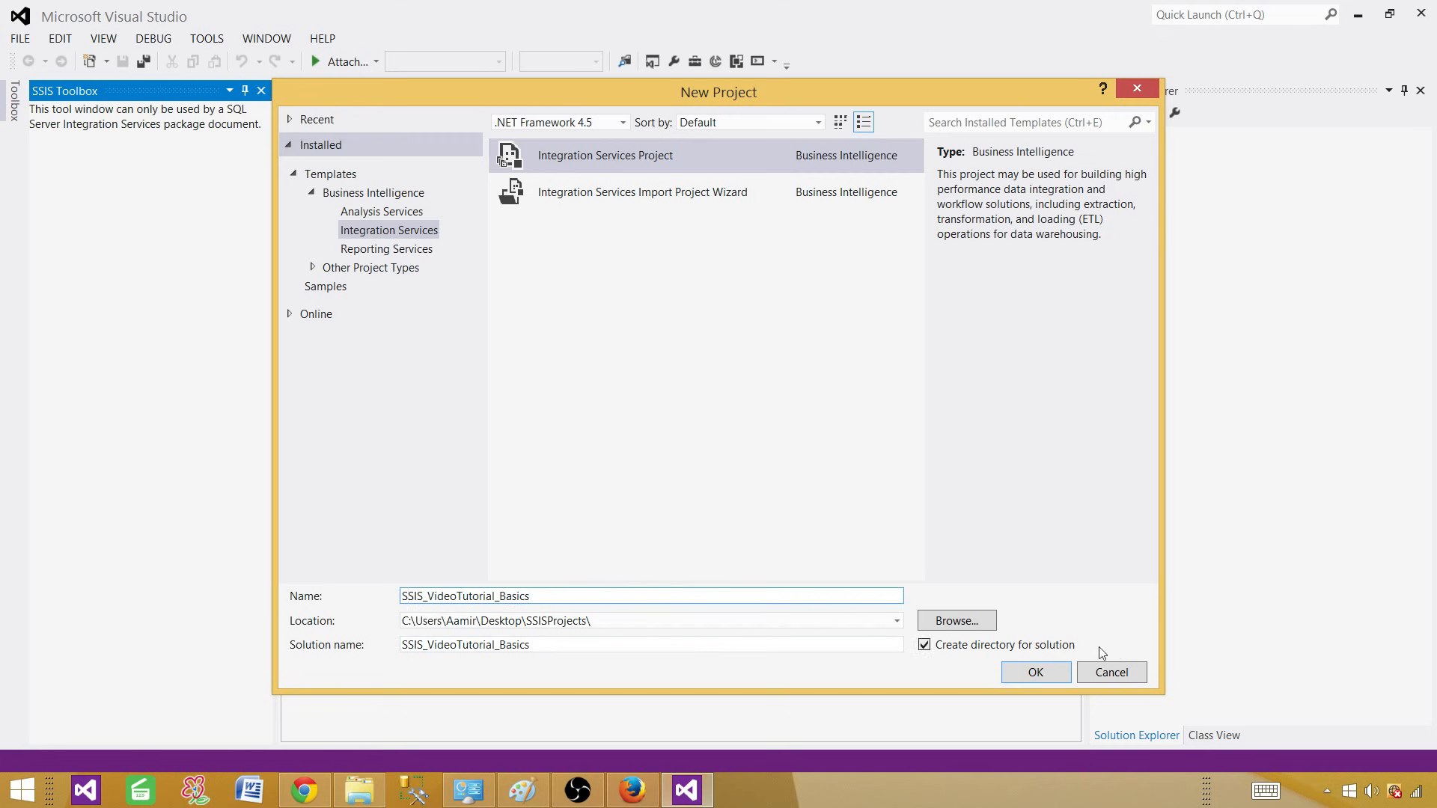
left_click(1041, 671)
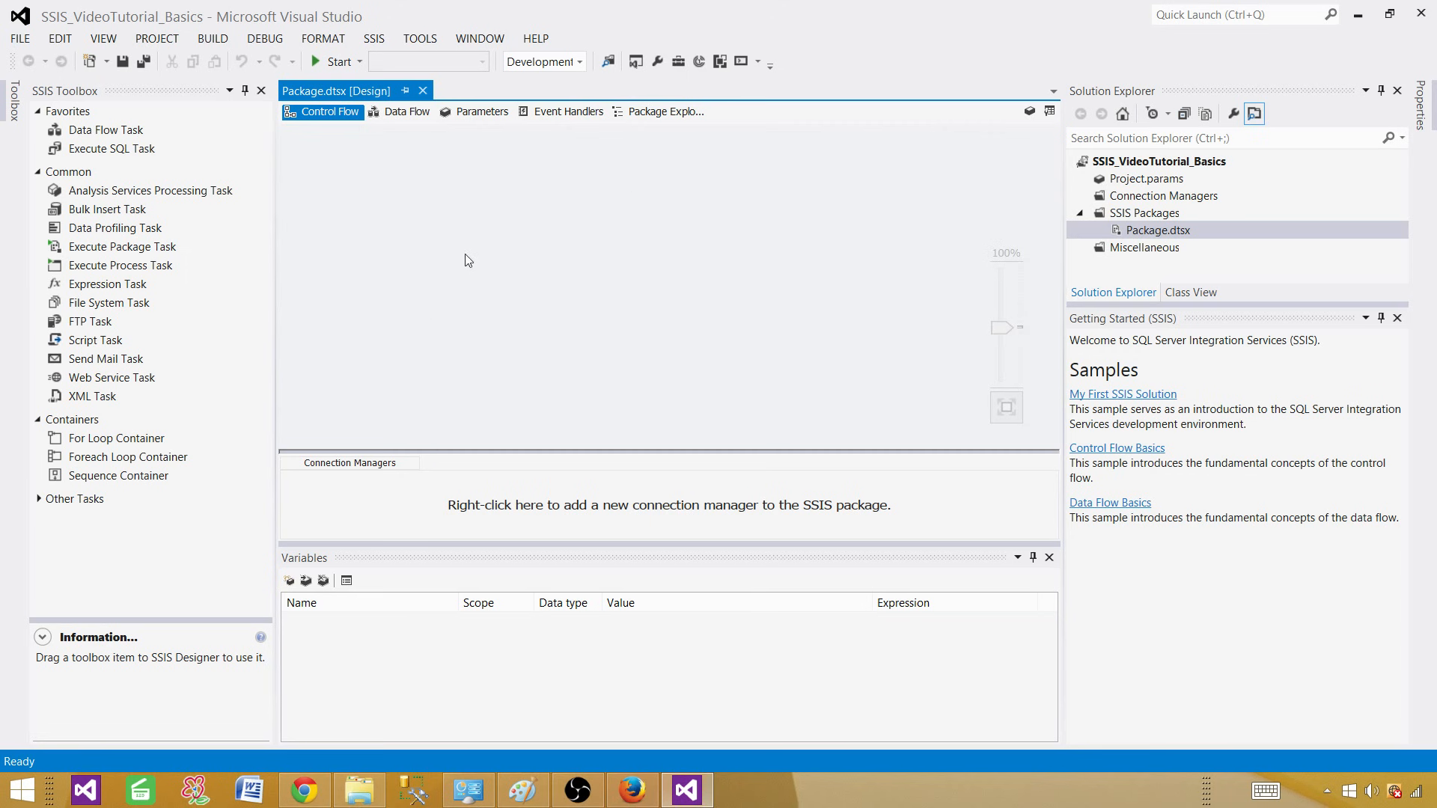
Look over the SSIS Packages node and convert the SSIS_VideoTutorial_Basics project to the package deployment model
left_click(1171, 232)
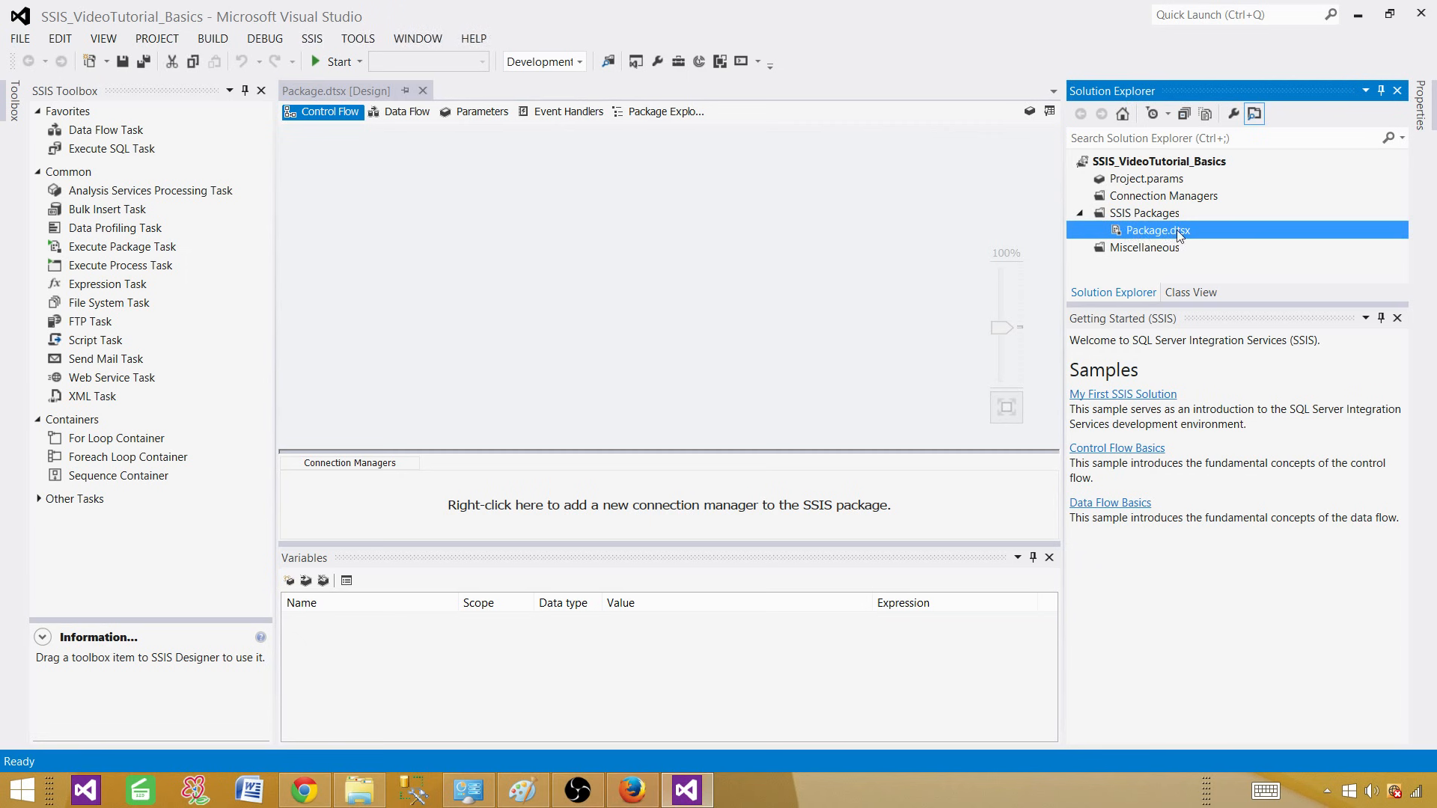
left_click(1141, 214)
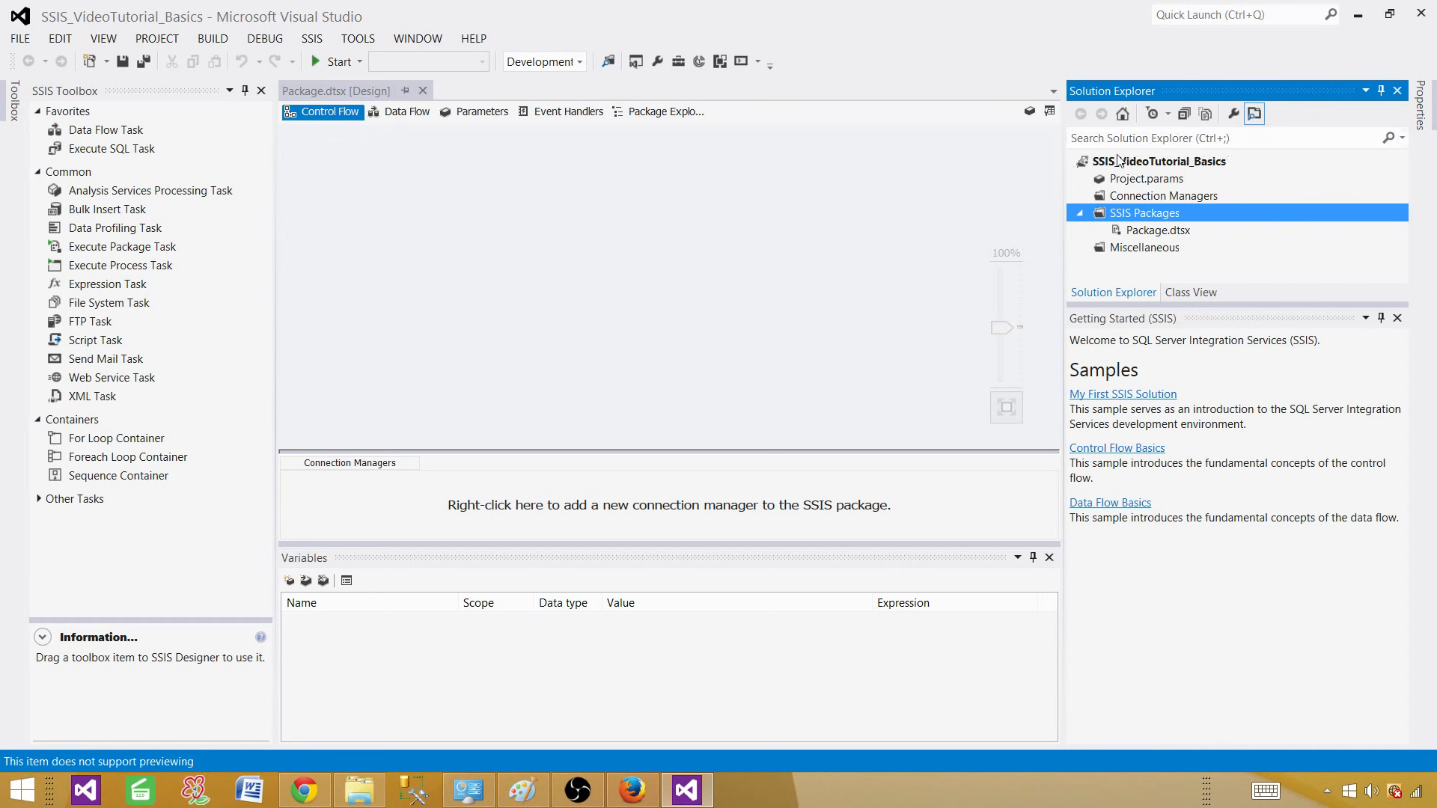
left_click(1182, 165)
right_click(1182, 166)
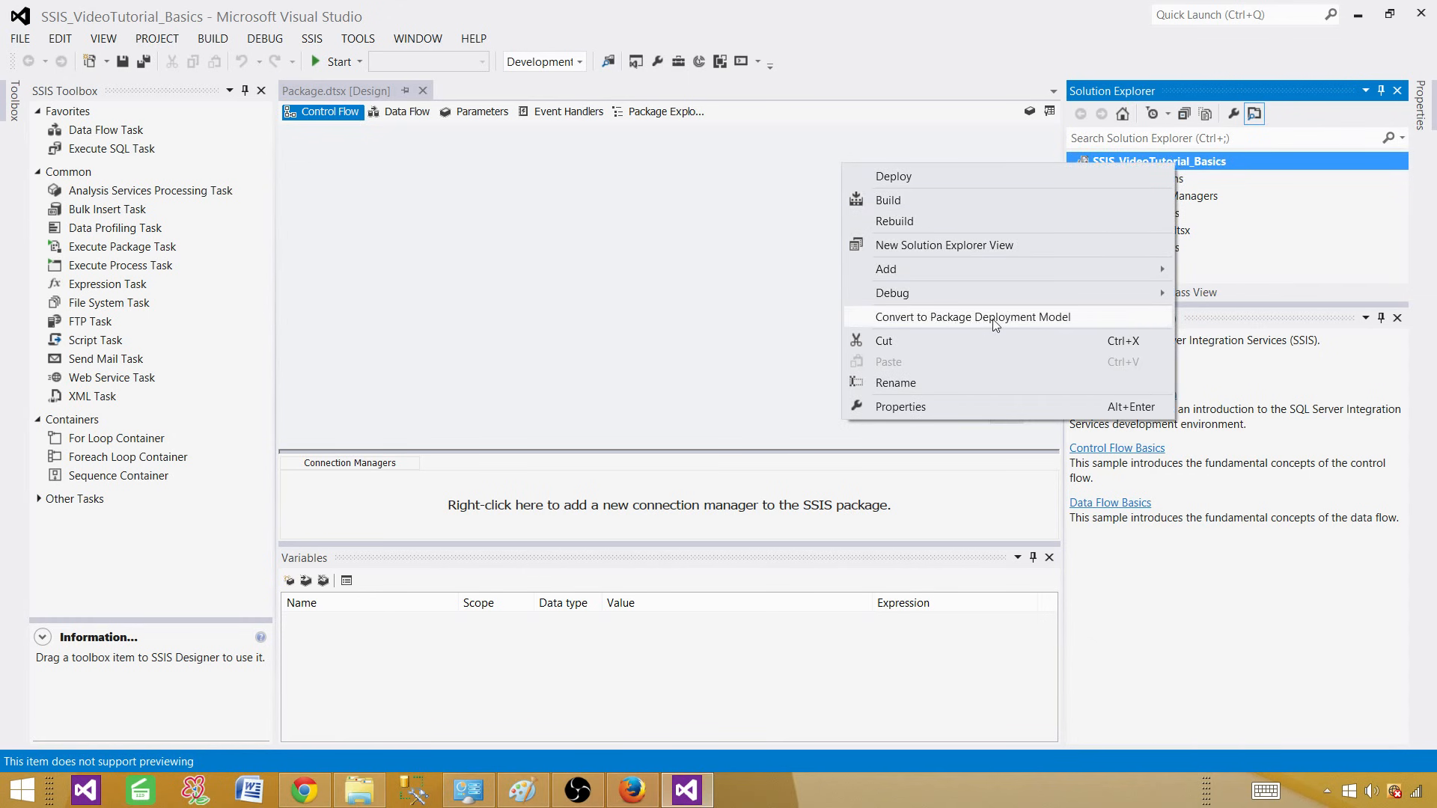
left_click(1045, 317)
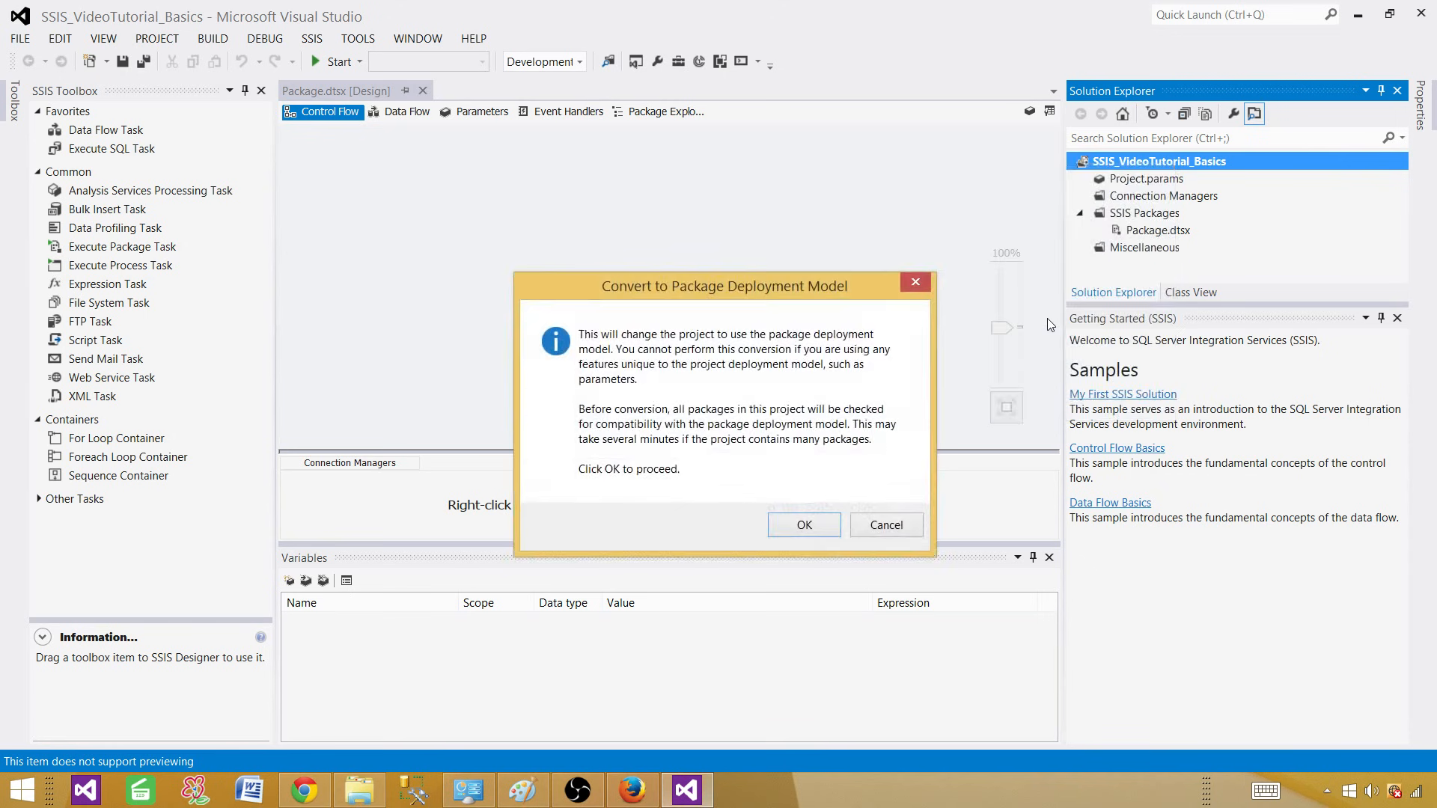
left_click(804, 526)
left_click(430, 533)
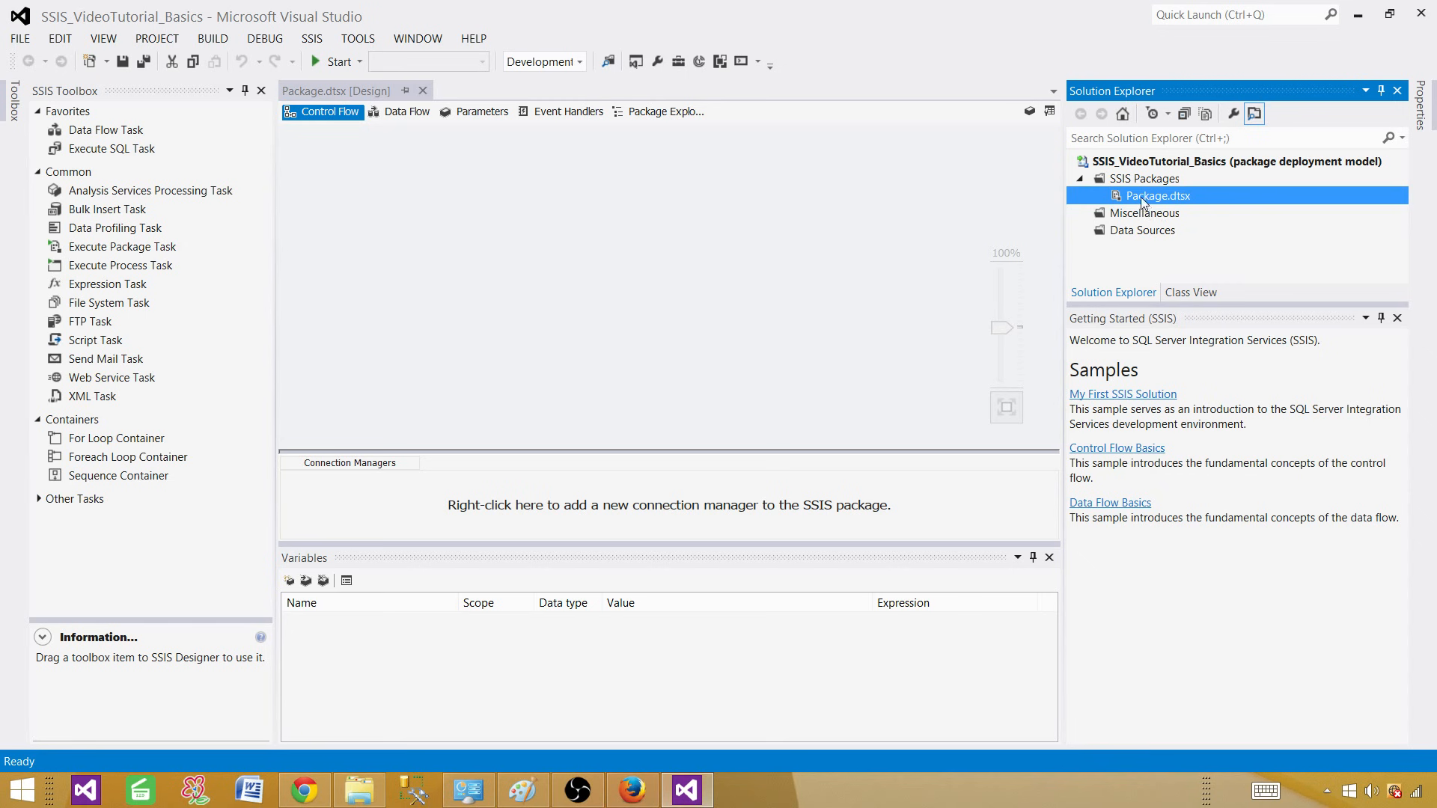
Convert the project back to the project deployment model, including Package.dtsx and keeping the conversion wizard's default settings
left_click(1146, 163)
right_click(1147, 163)
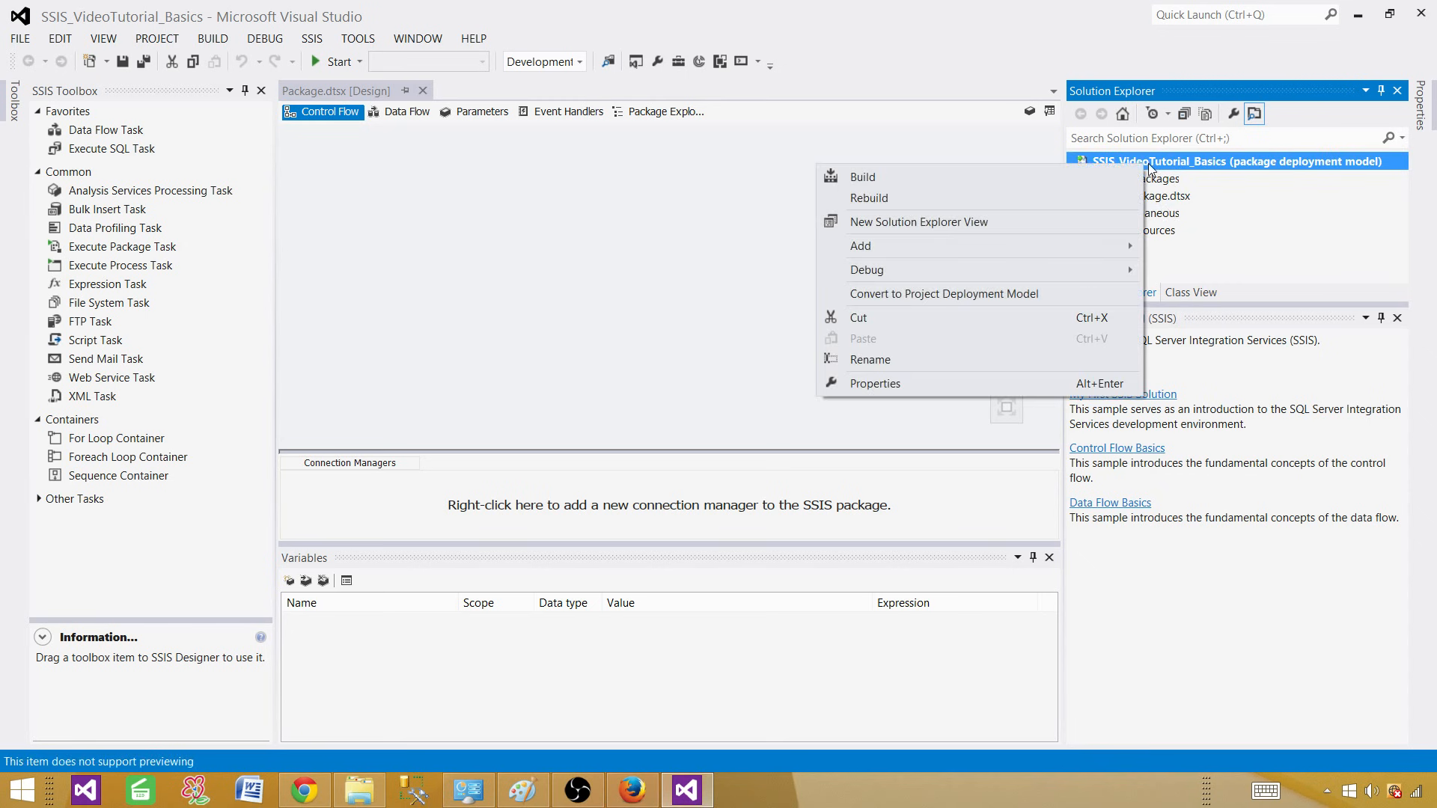
left_click(959, 294)
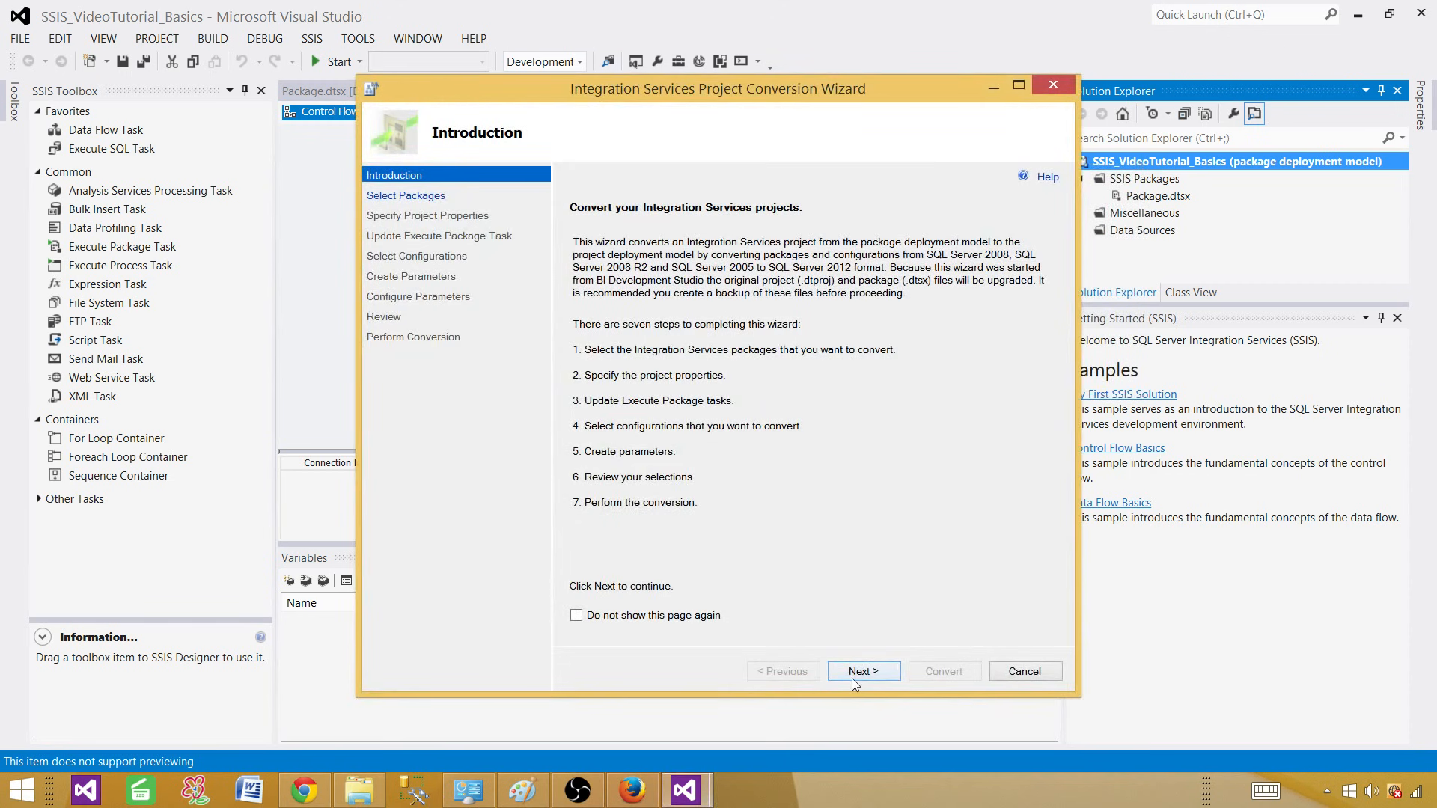
left_click(861, 672)
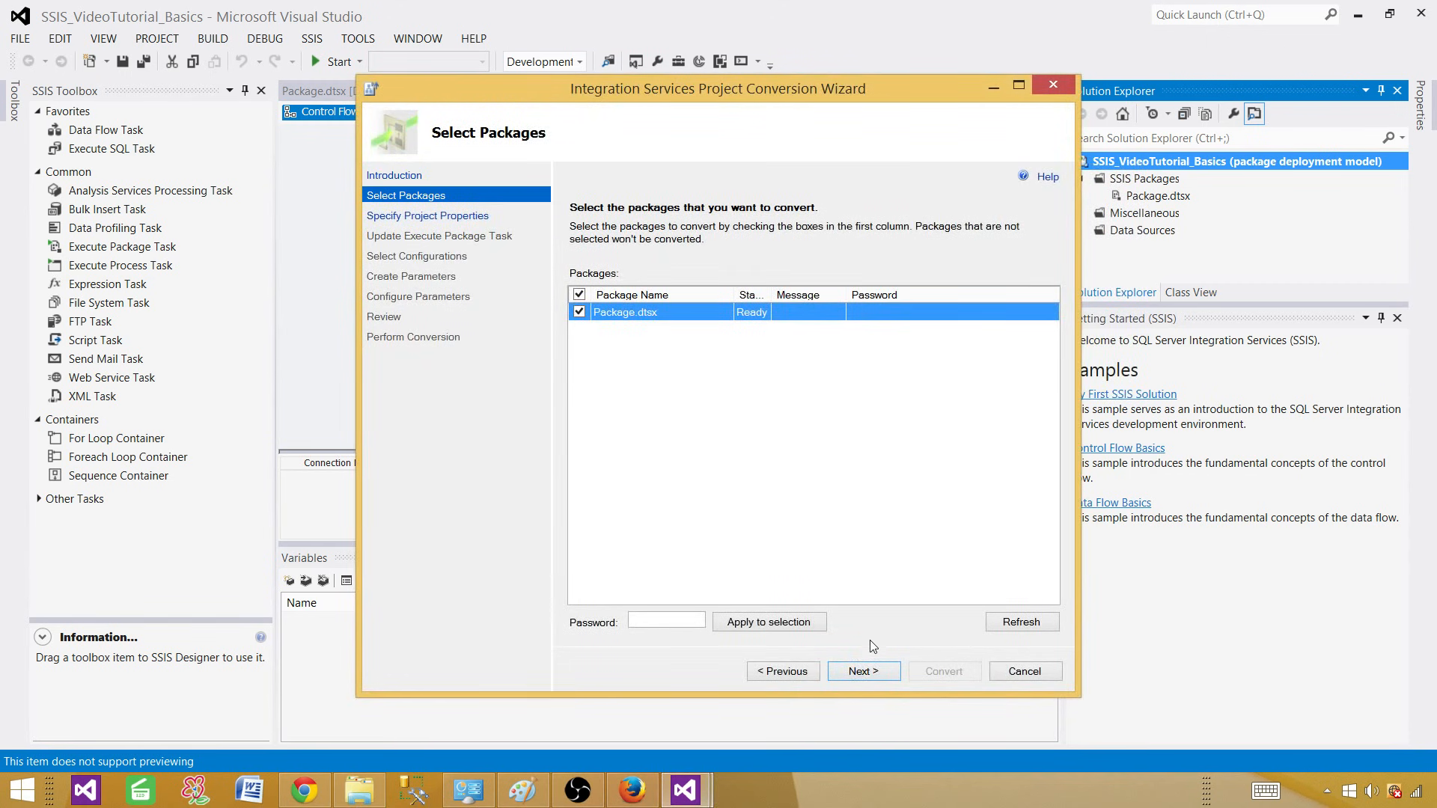
left_click(863, 670)
left_click(868, 672)
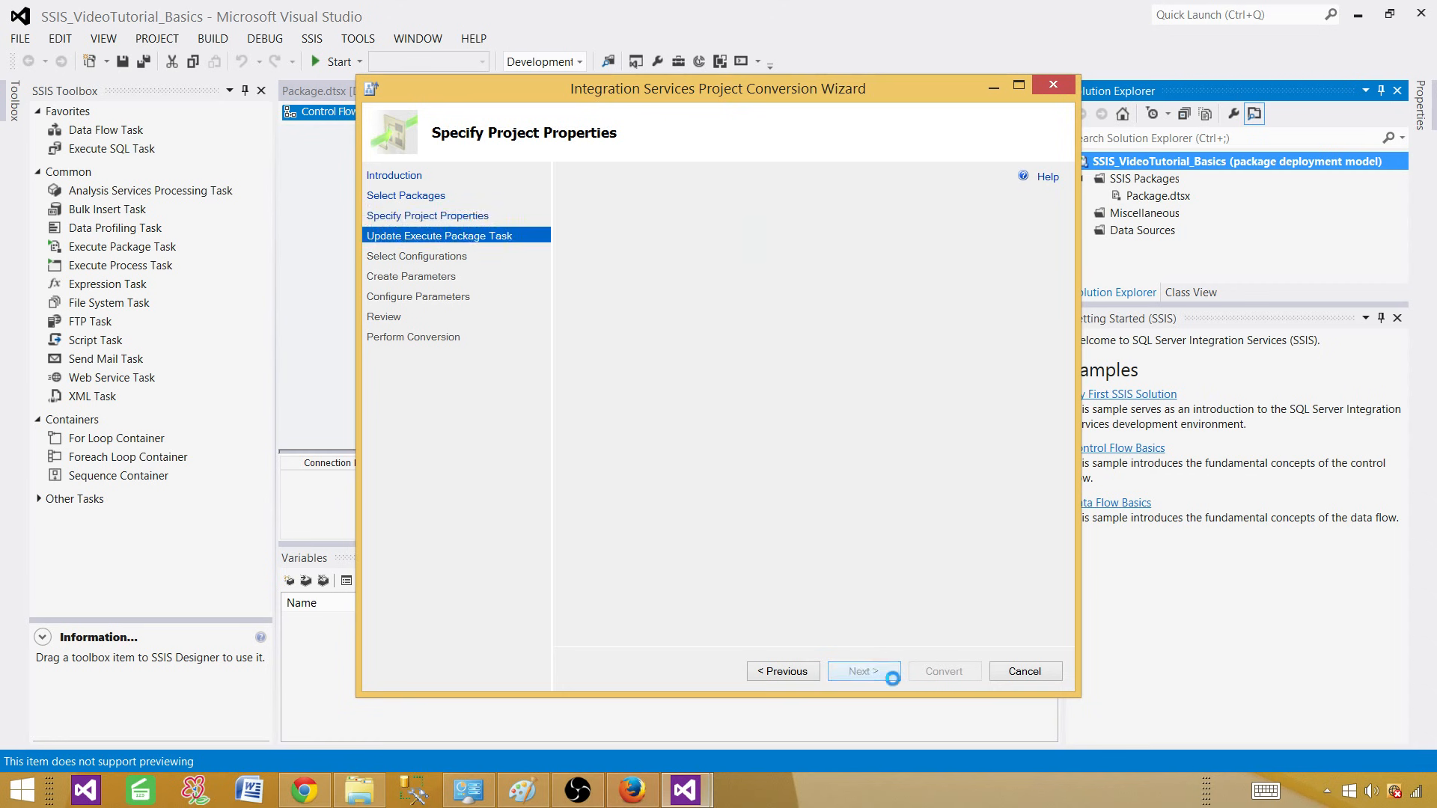
left_click(874, 673)
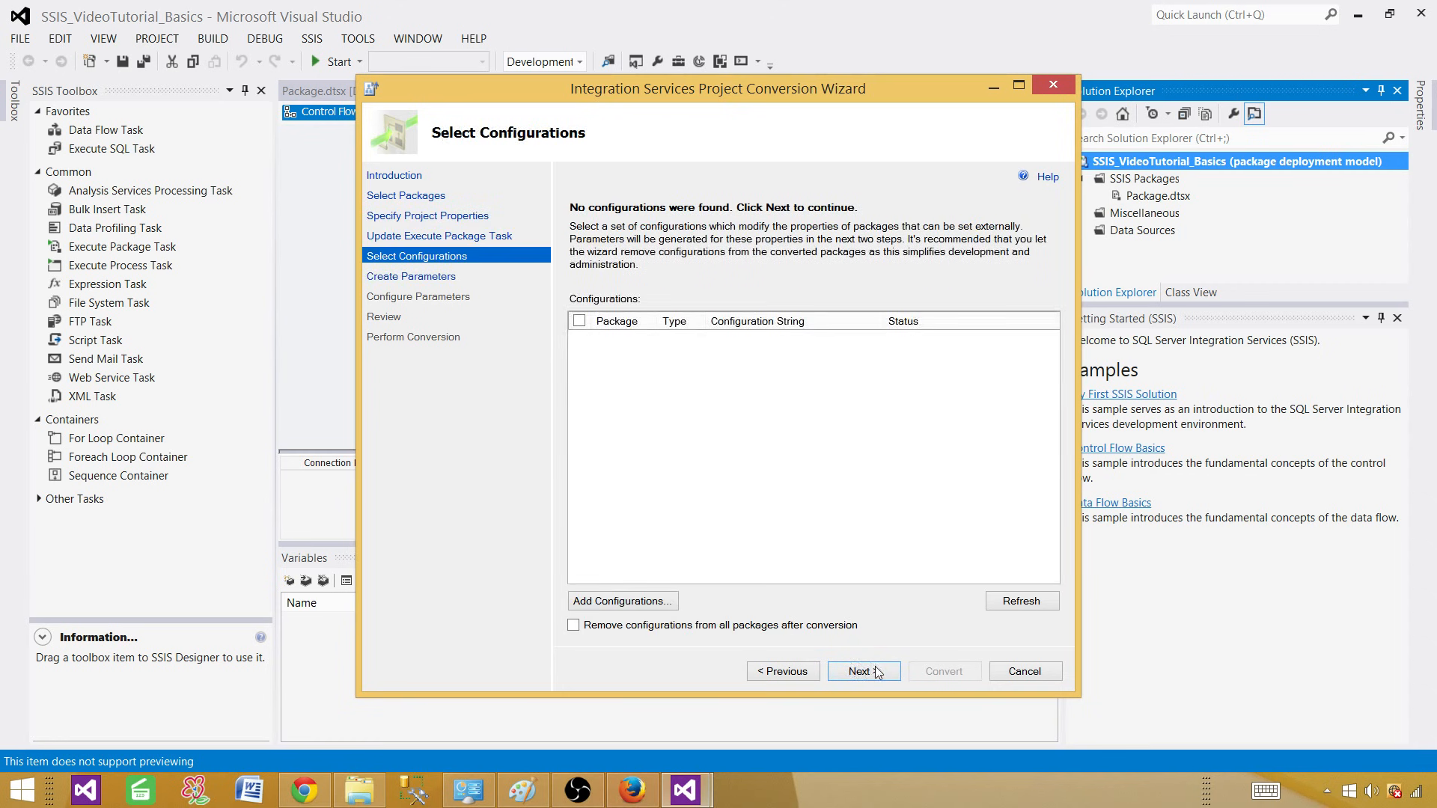
left_click(874, 673)
left_click(874, 675)
left_click(874, 674)
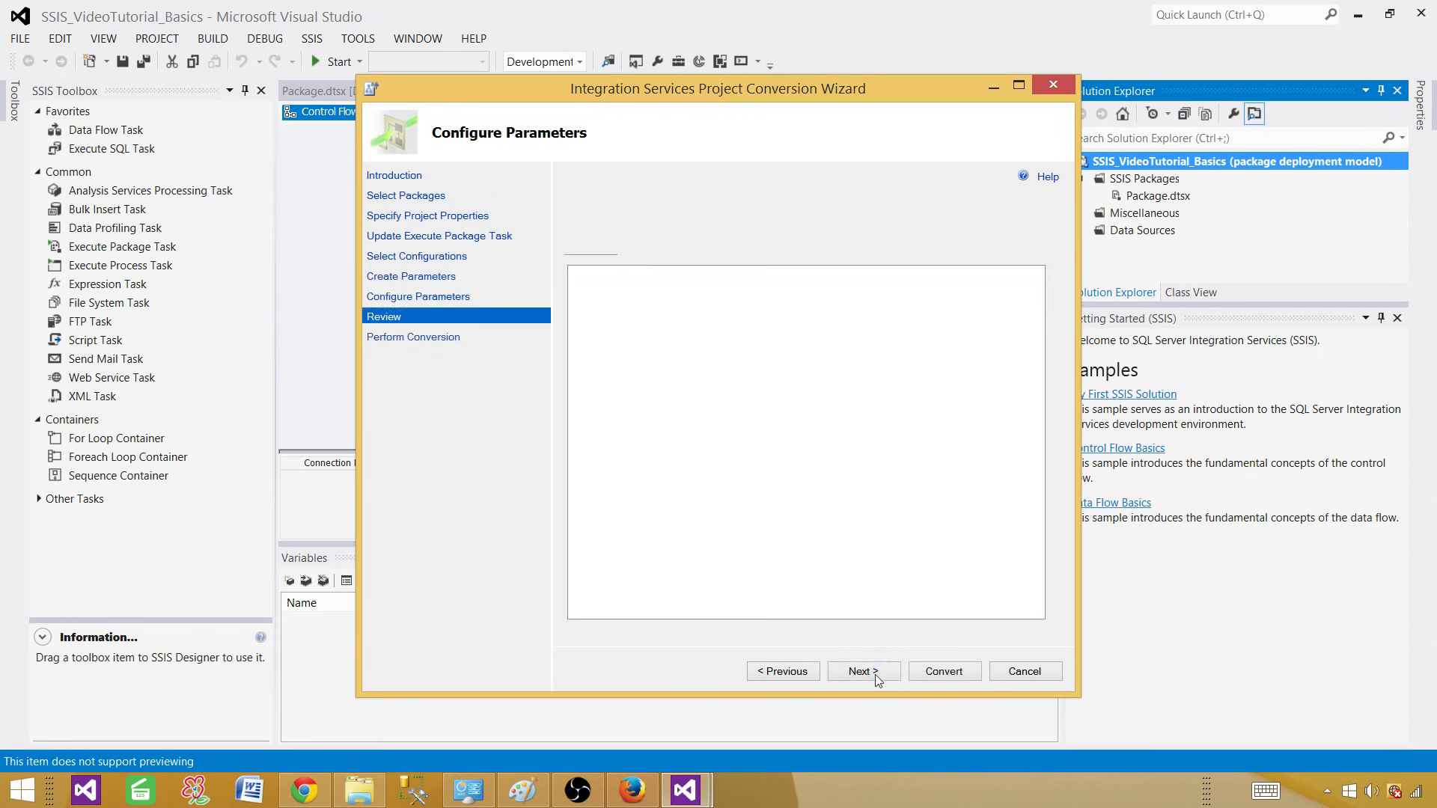
left_click(935, 672)
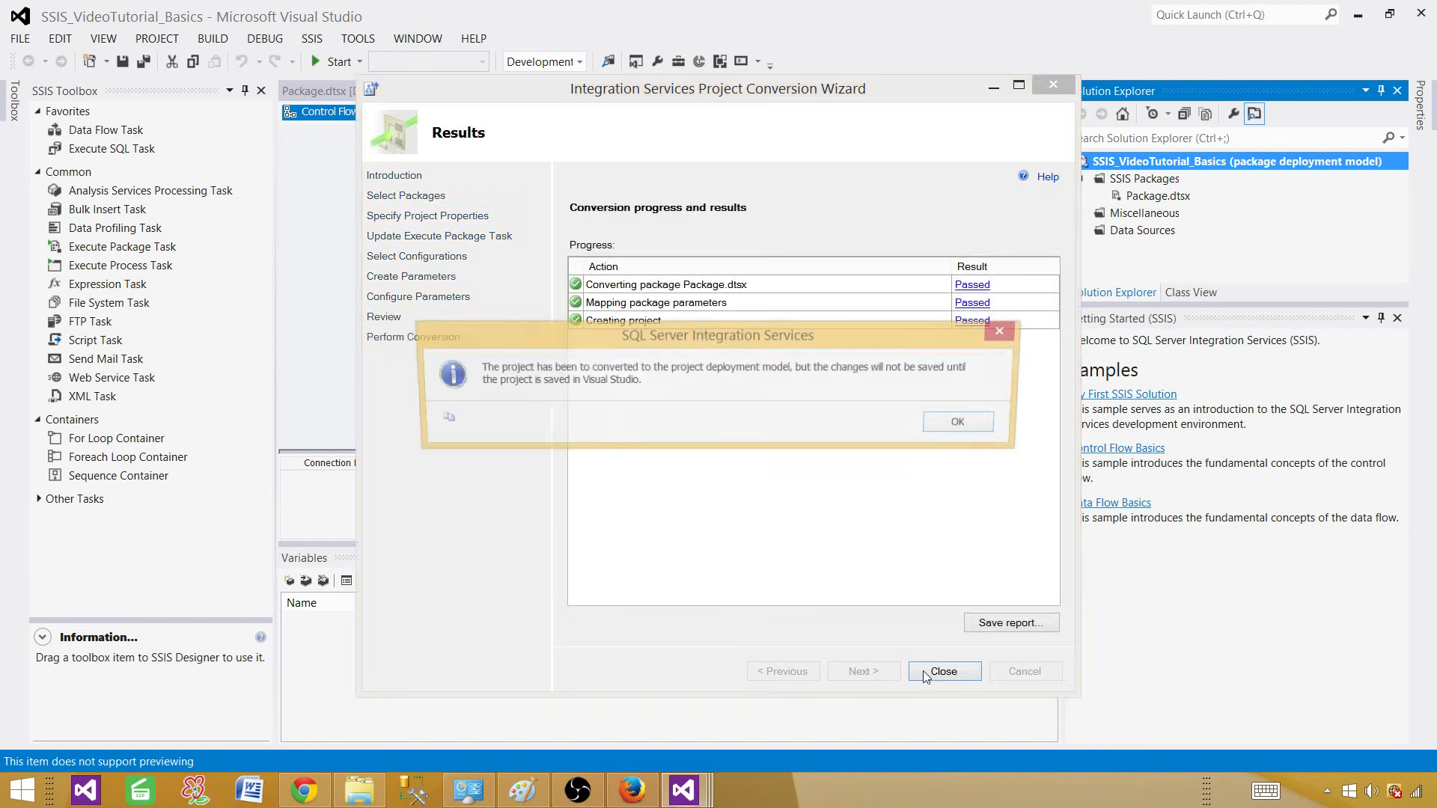
left_click(972, 421)
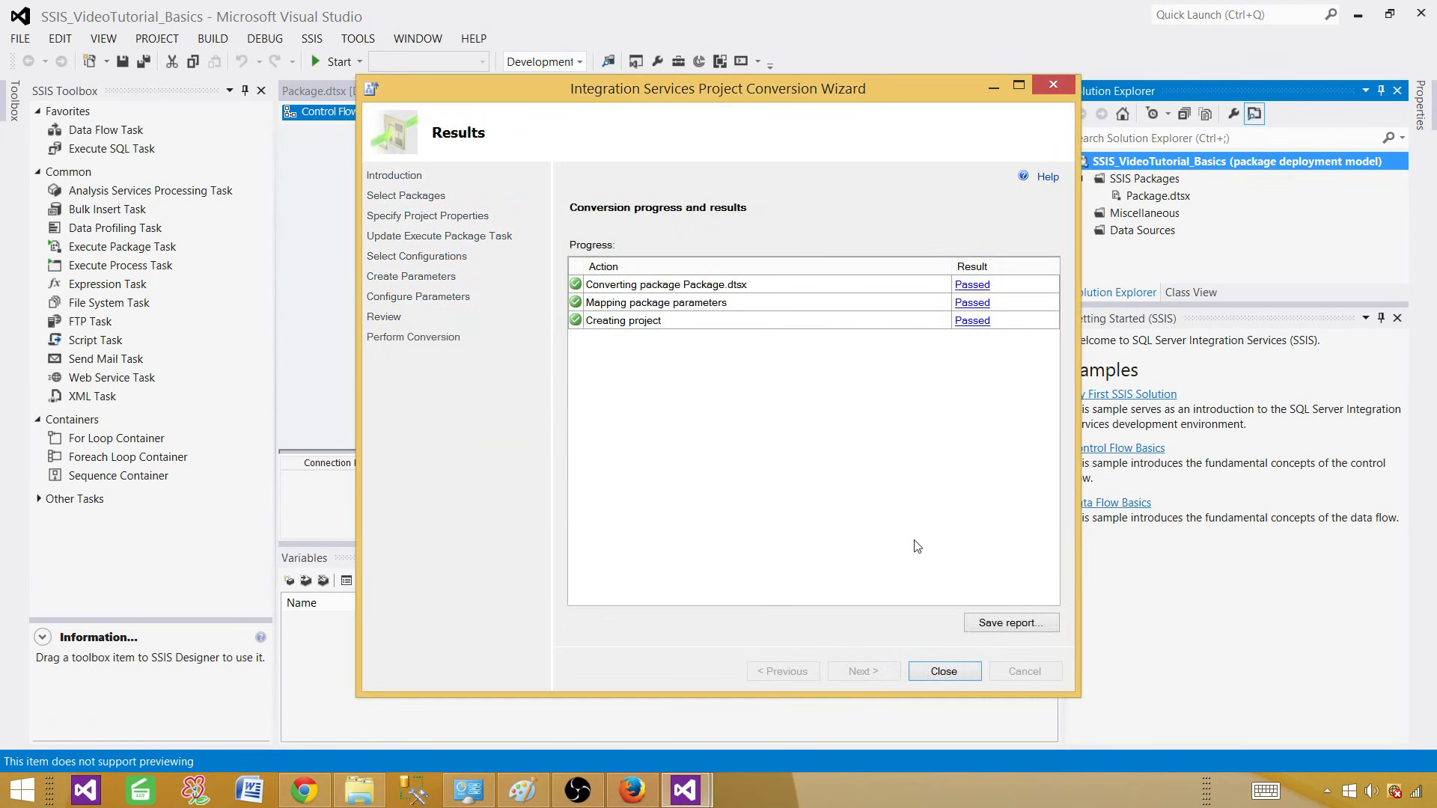
left_click(953, 671)
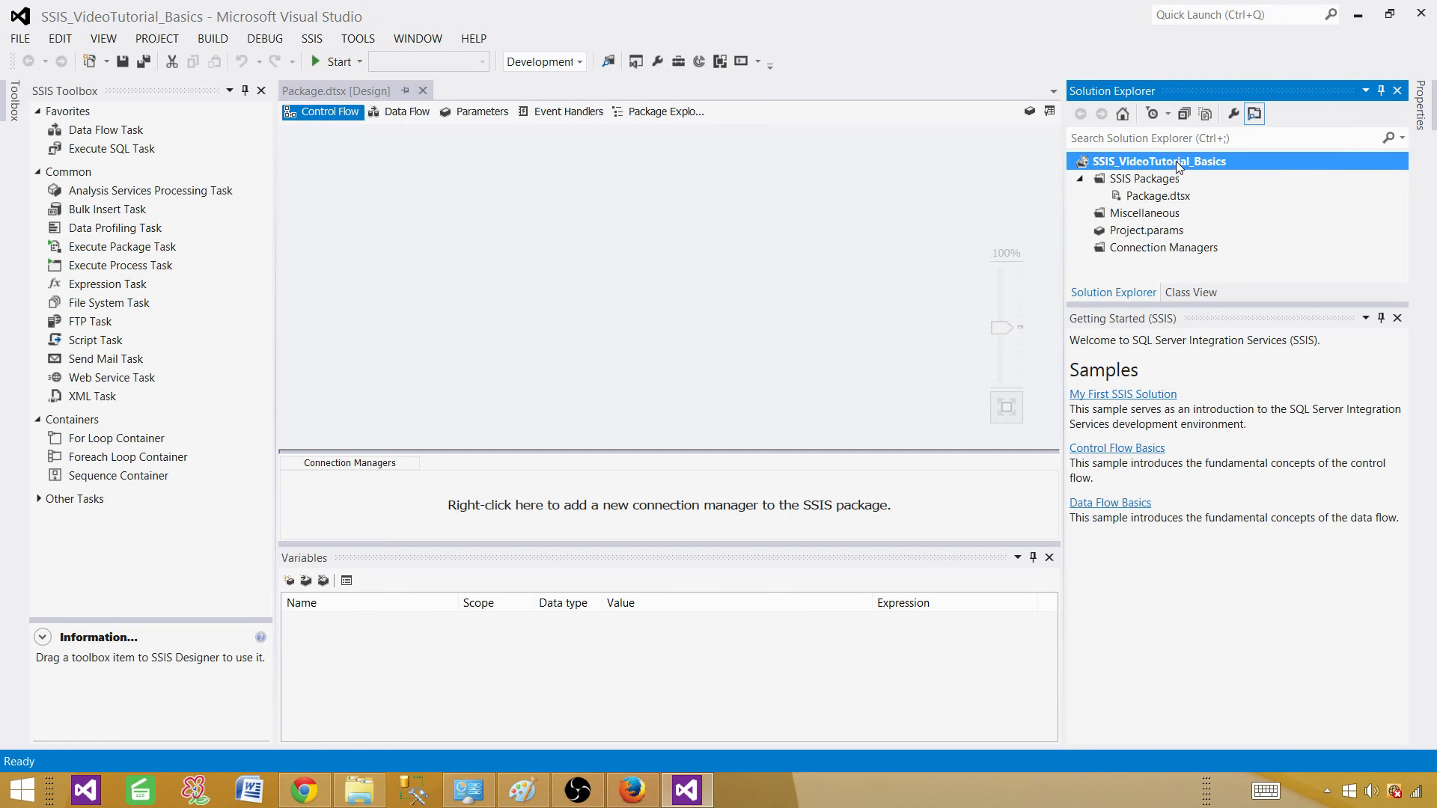
Examine the Project.params and Connection Managers items of the project in Solution Explorer
left_click(1177, 235)
left_click(1140, 250)
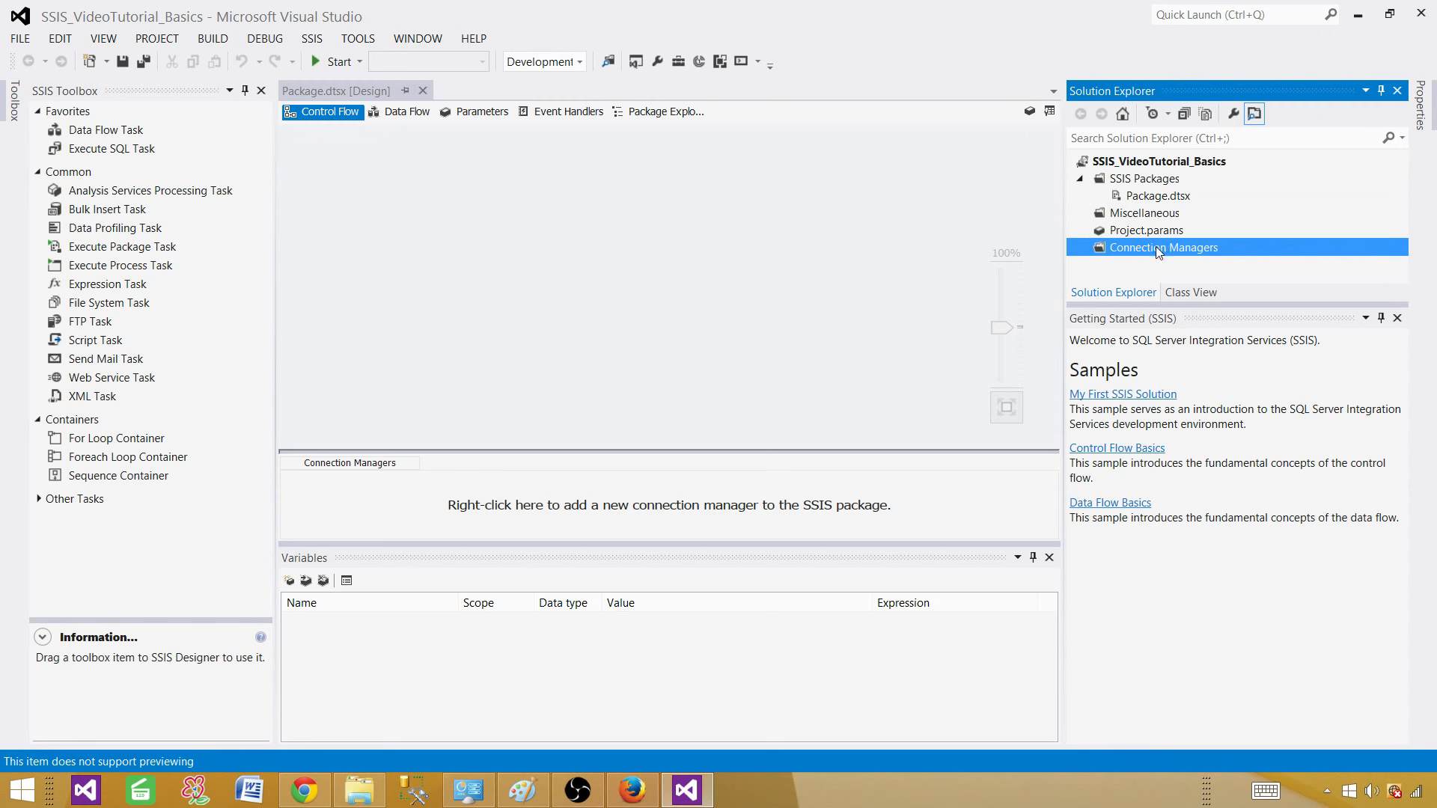
left_click(1150, 163)
left_click(1145, 231)
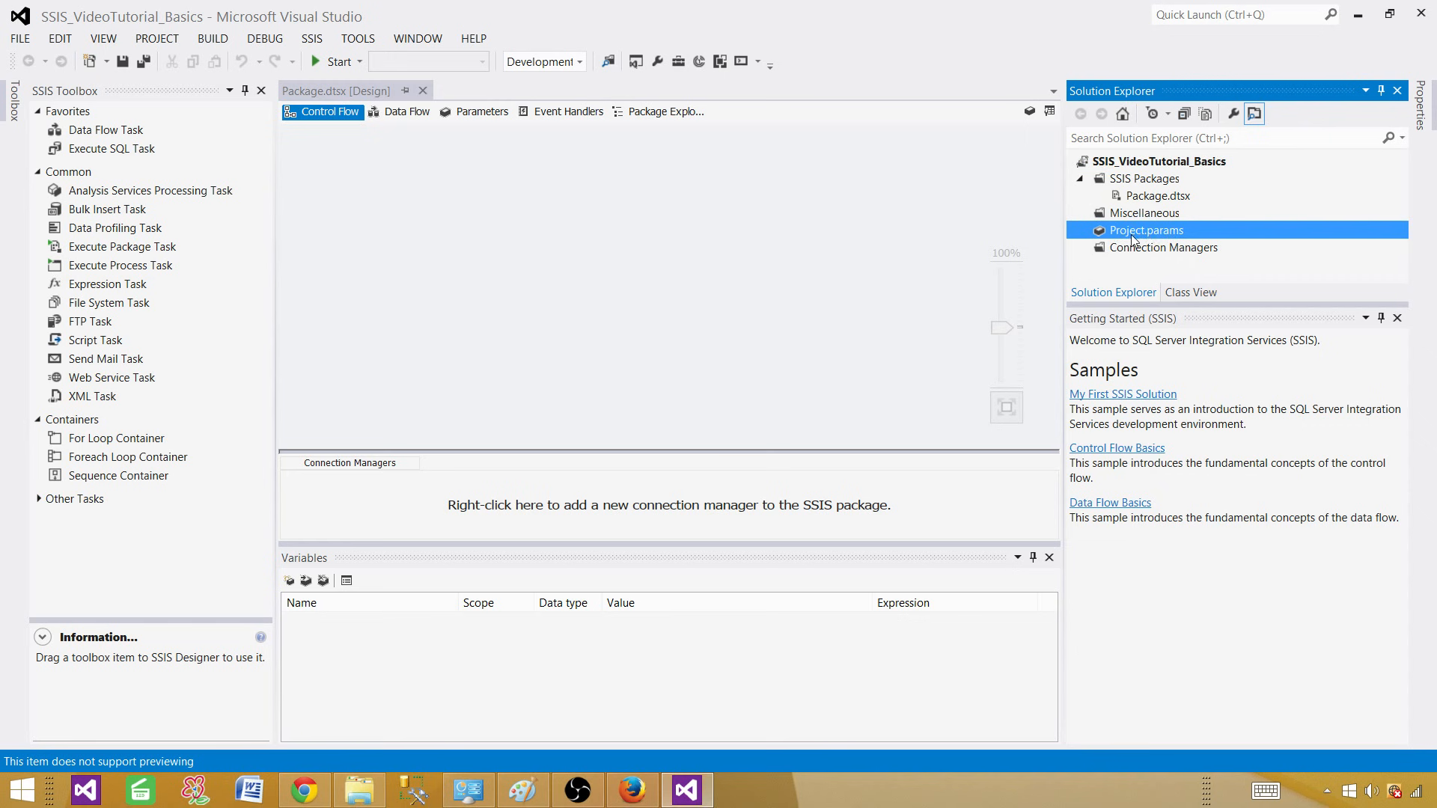
left_click(1149, 250)
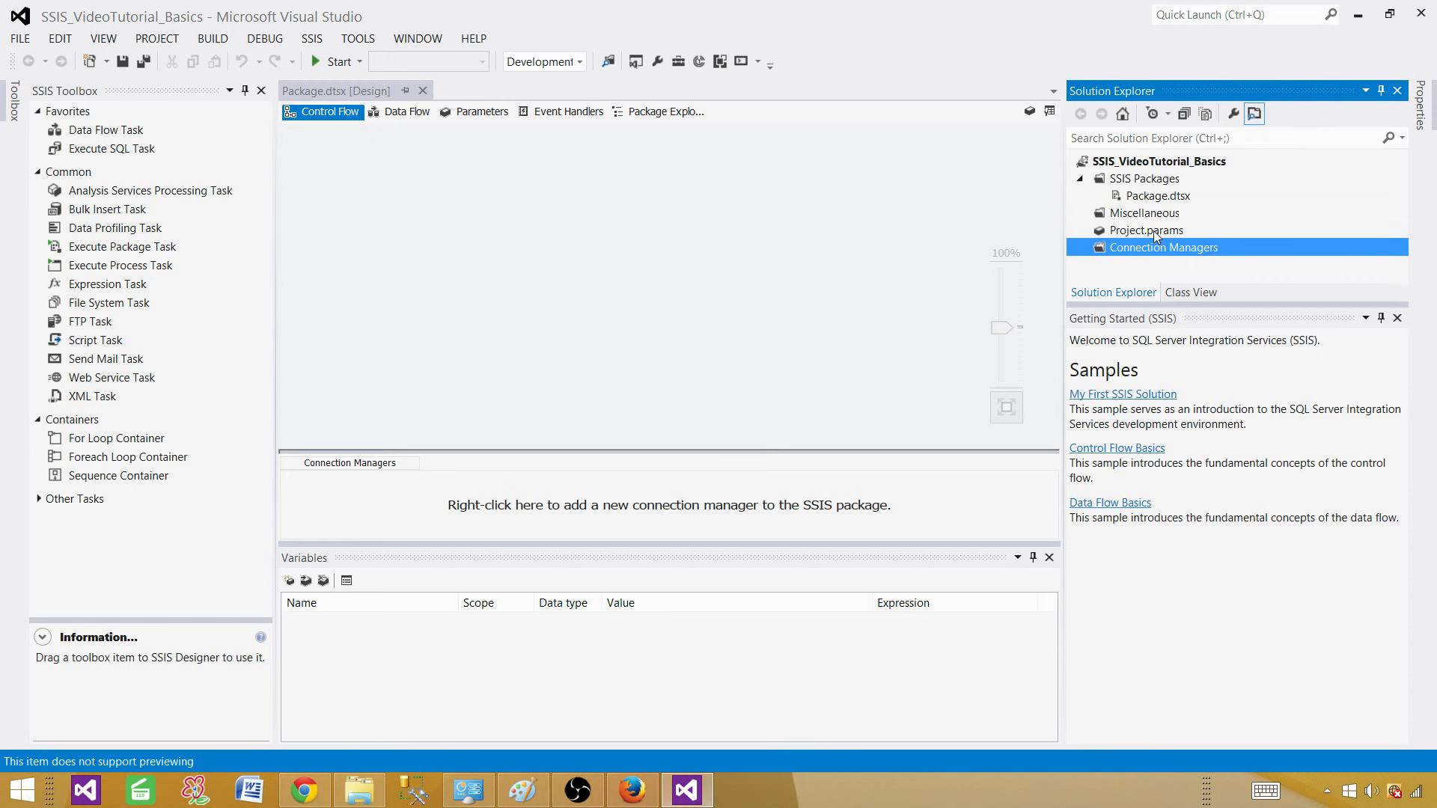
left_click(1153, 231)
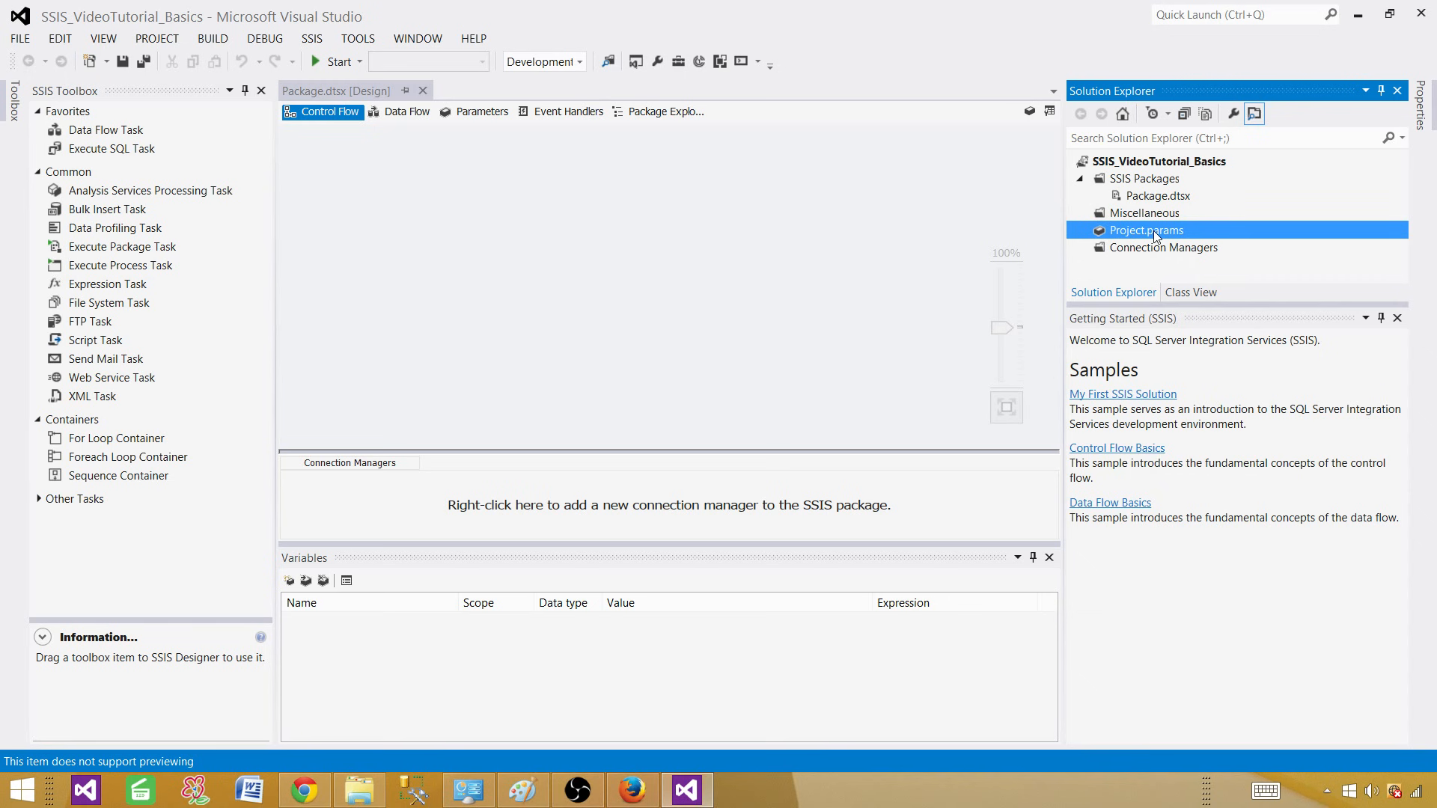
Look over Package.dtsx, Project.params and Connection Managers in the project tree
double_click(1158, 197)
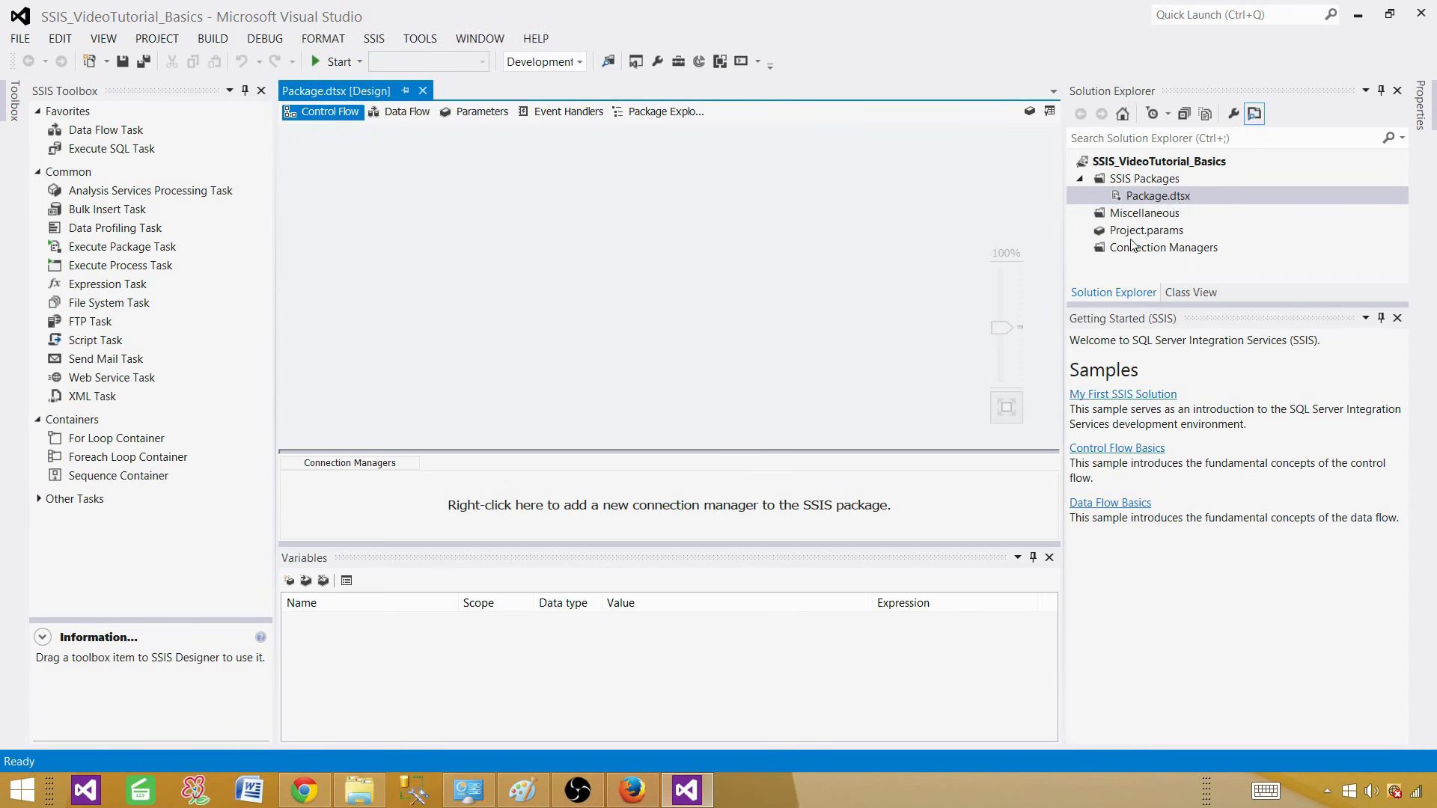
left_click(1153, 231)
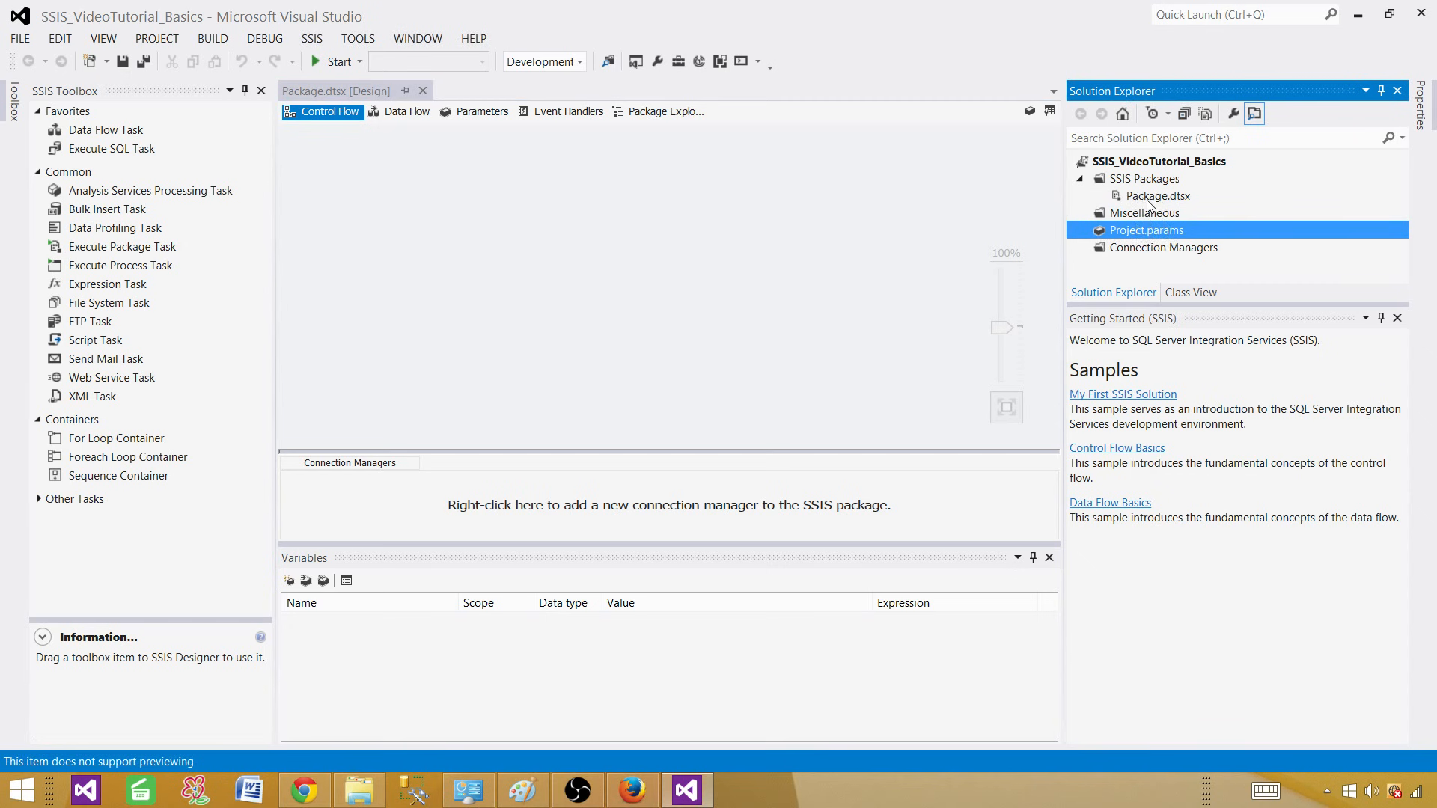
left_click(1173, 254)
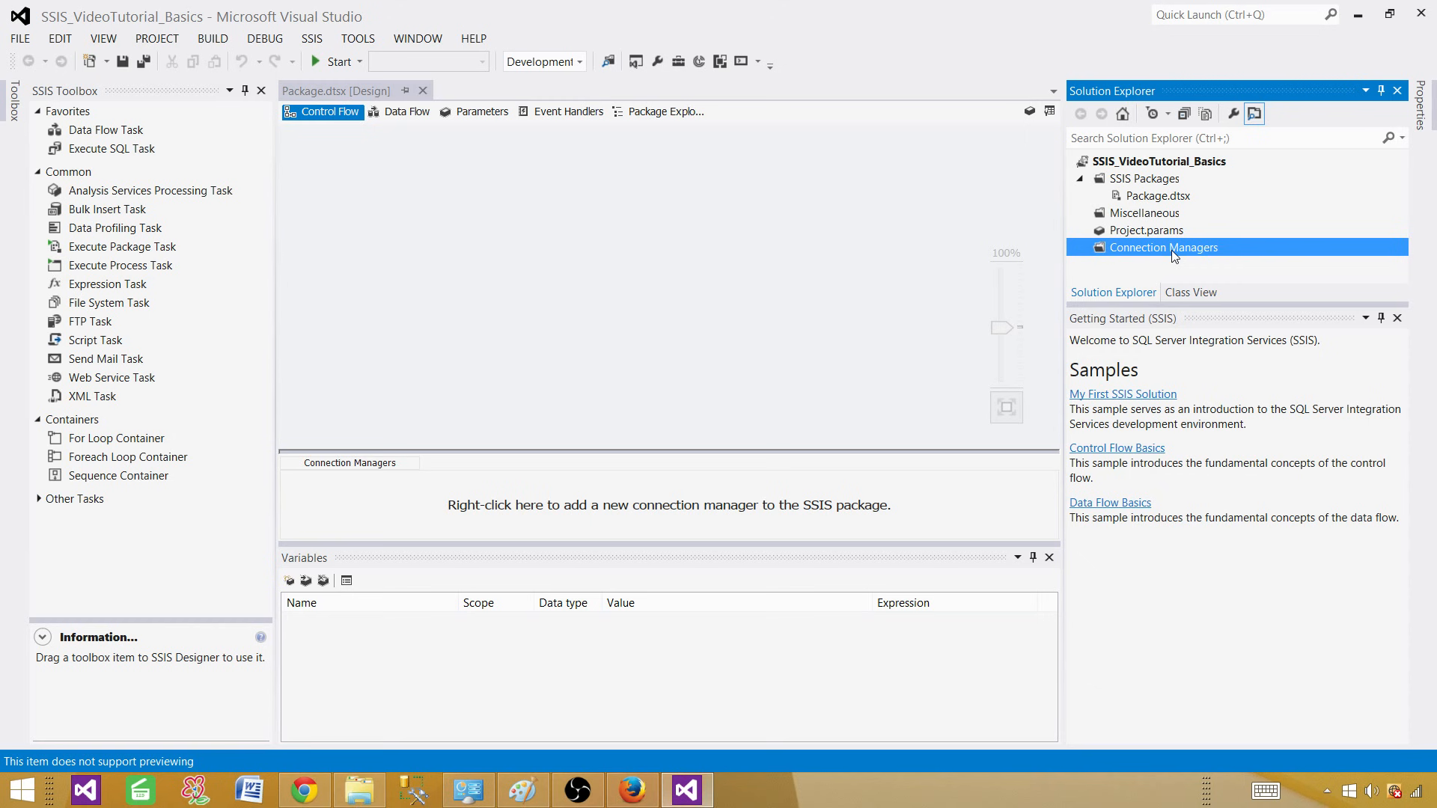
left_click(1148, 201)
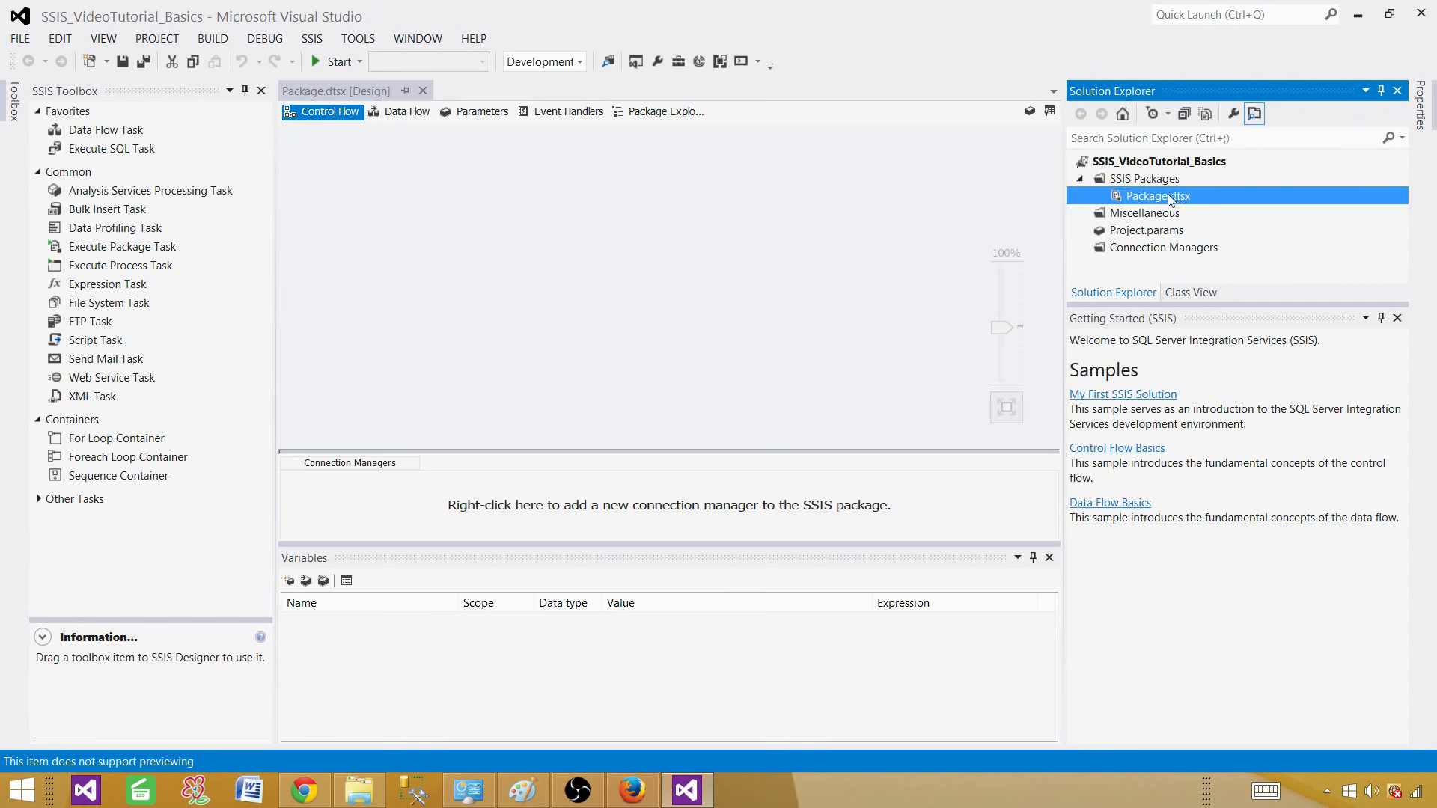
Add two new SSIS packages to the SSIS Packages folder of the SSIS_VideoTutorial_Basics project
left_click(1134, 180)
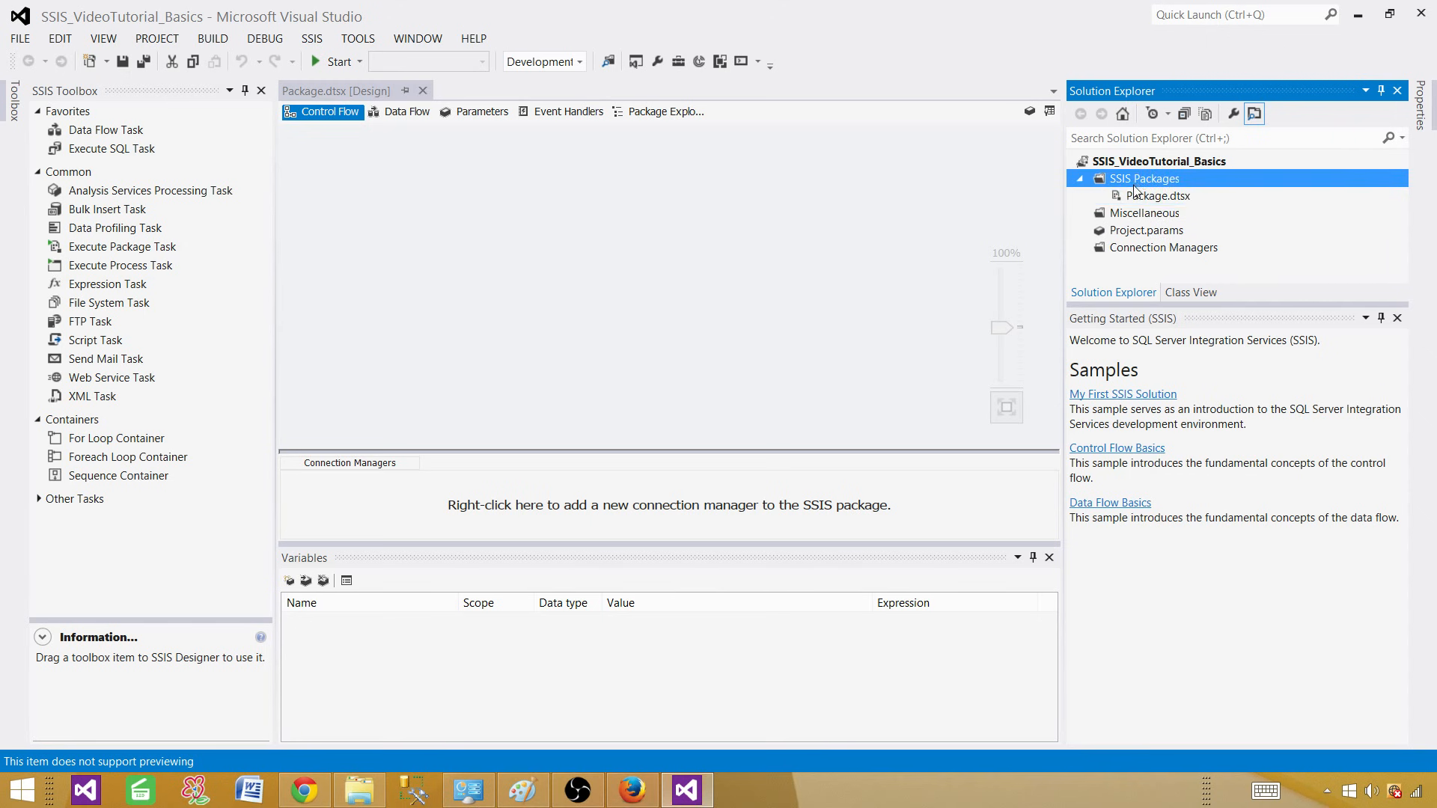
right_click(1134, 179)
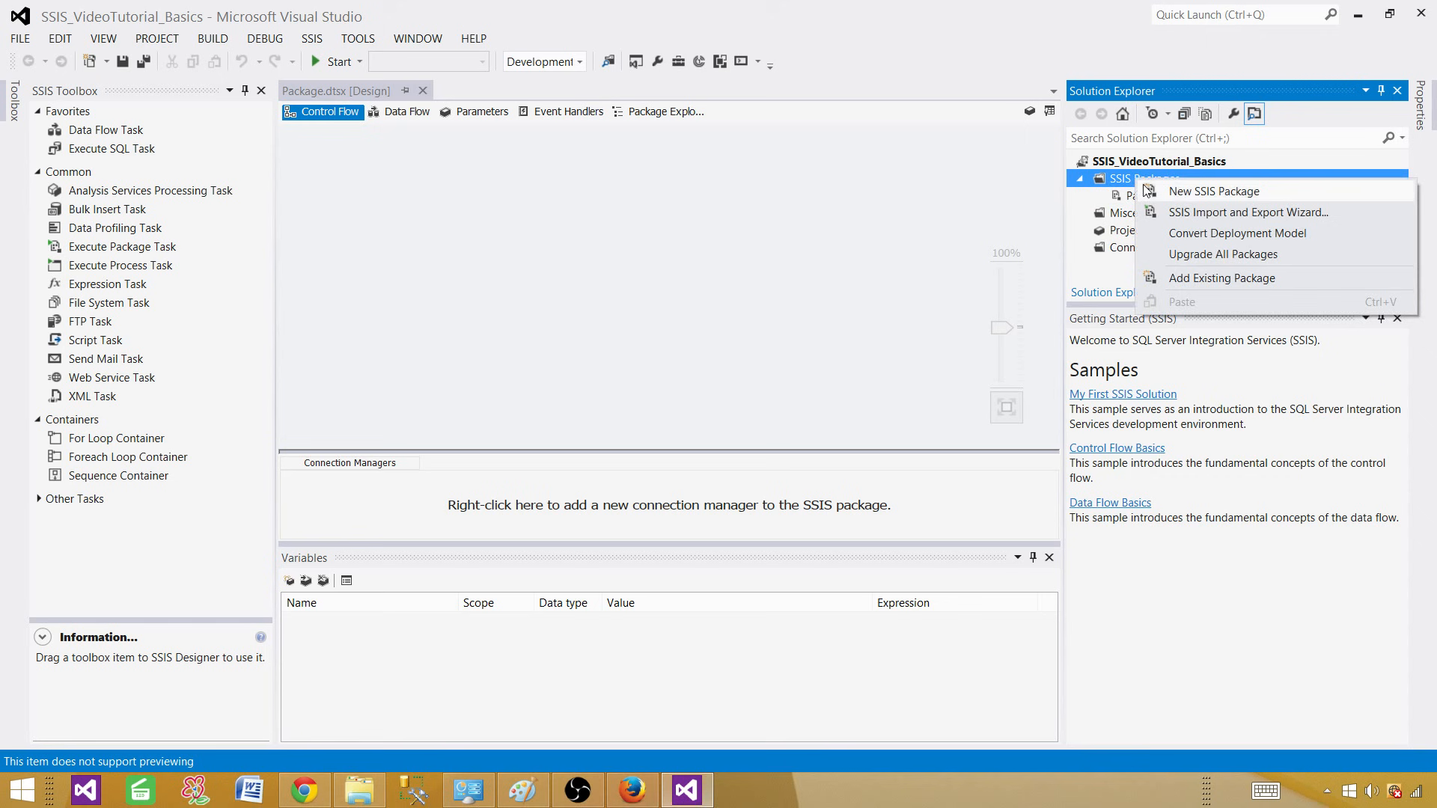
left_click(1185, 193)
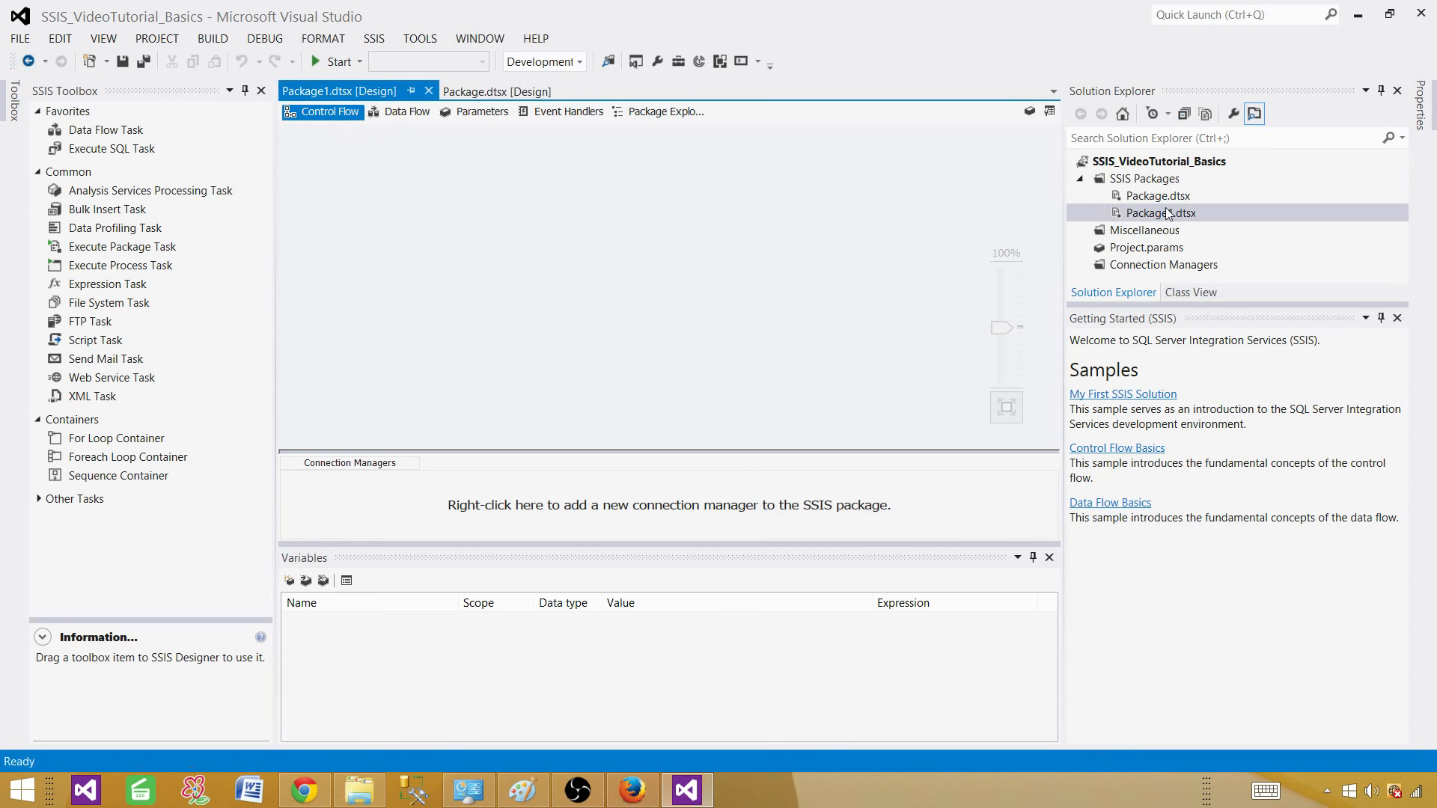
left_click(1168, 214)
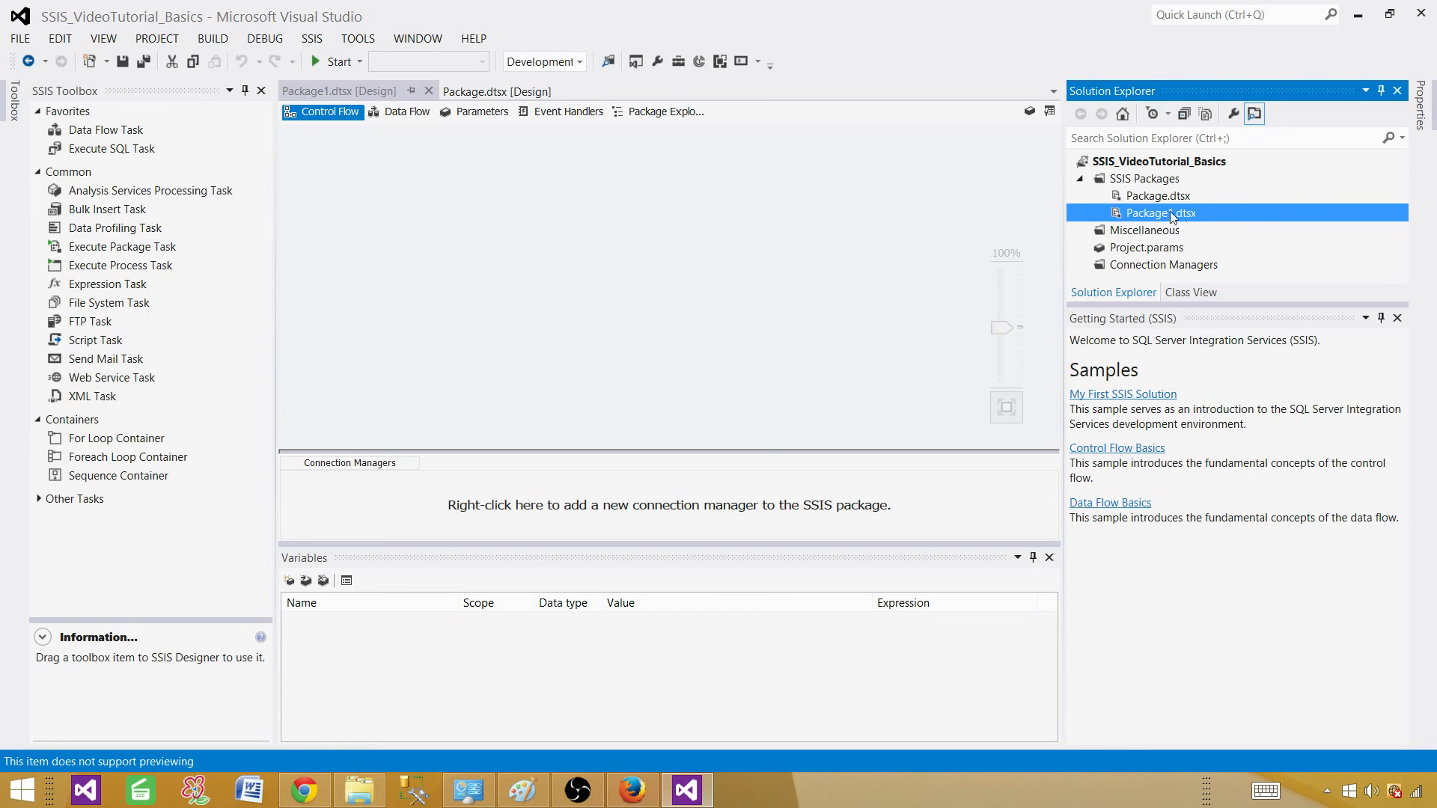
right_click(1164, 180)
left_click(1031, 198)
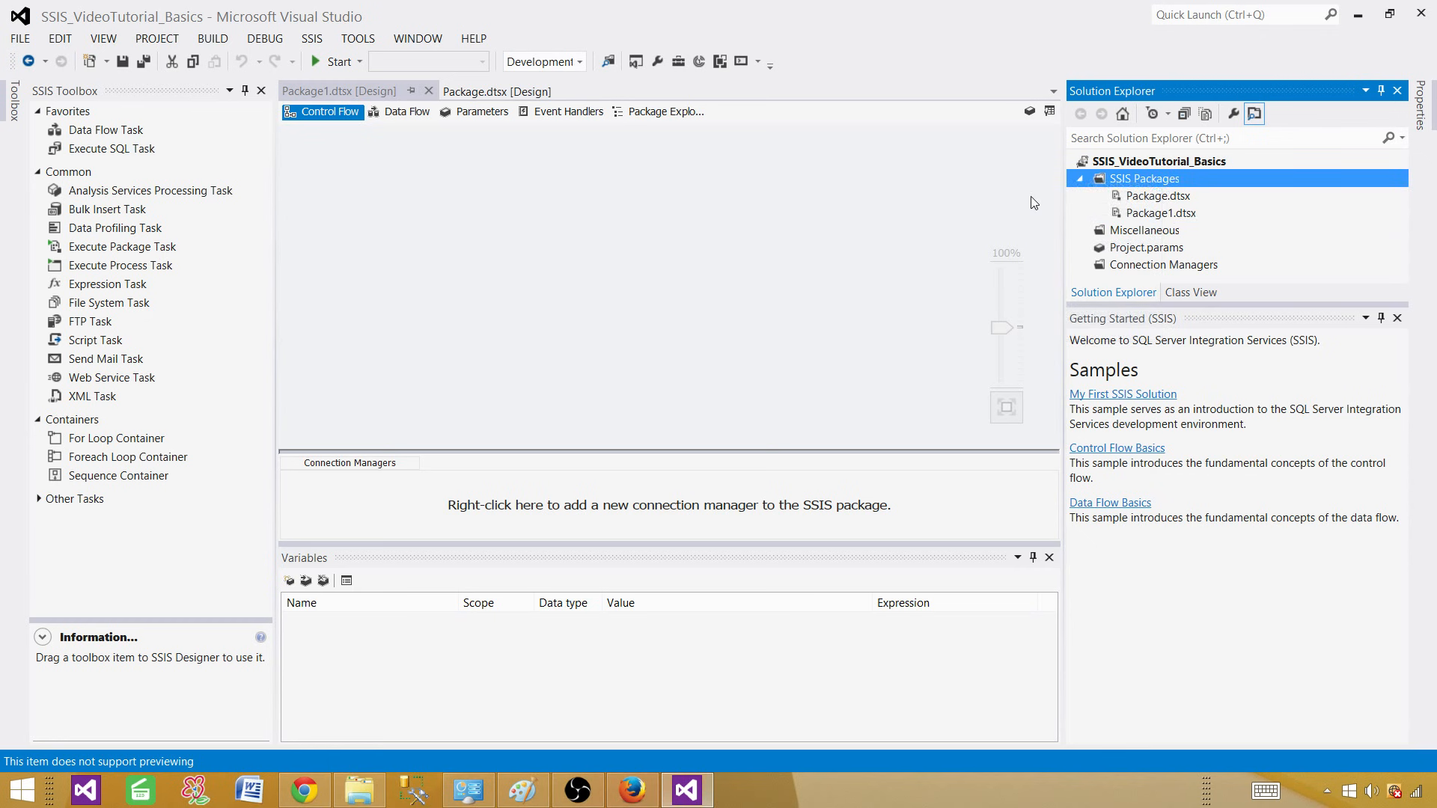
Rename the Package1.dtsx package as Pkg_Load_Customer.dtsx
left_click(1158, 212)
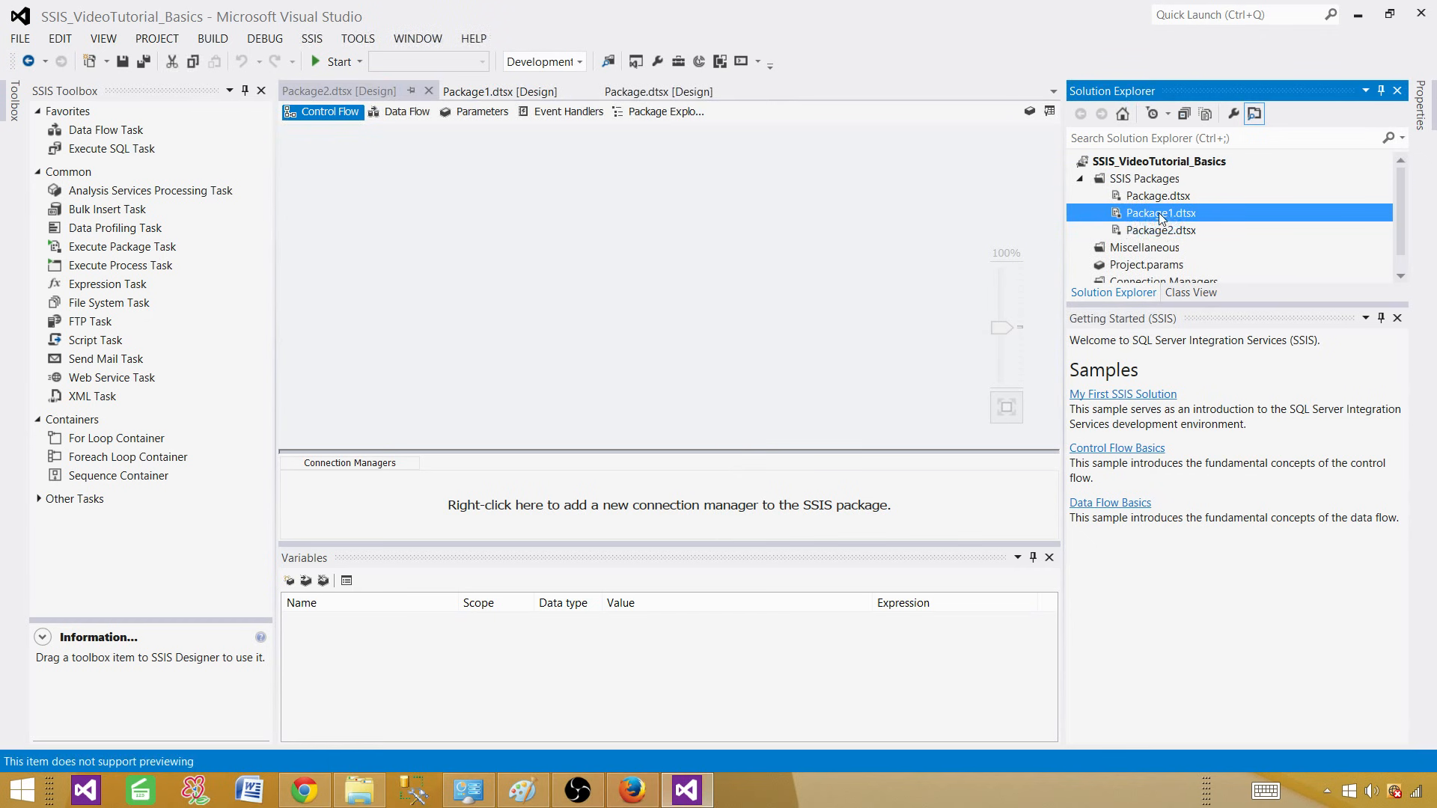
left_click(1156, 212)
type("Pkg_Load_Custoner.dtsx")
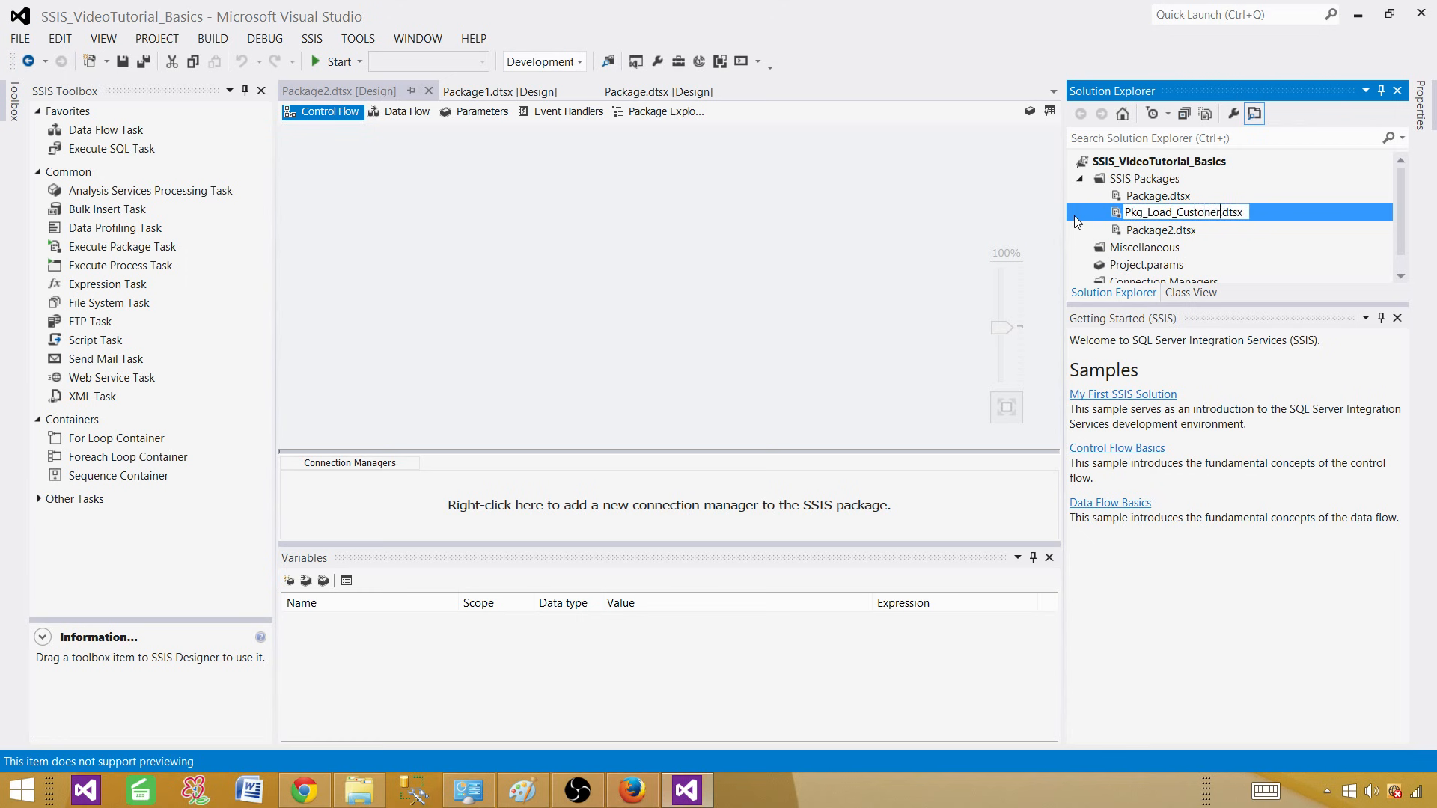
key("BackSpace")
key("BackSpace")
key("BackSpace")
type("mer")
key("Return")
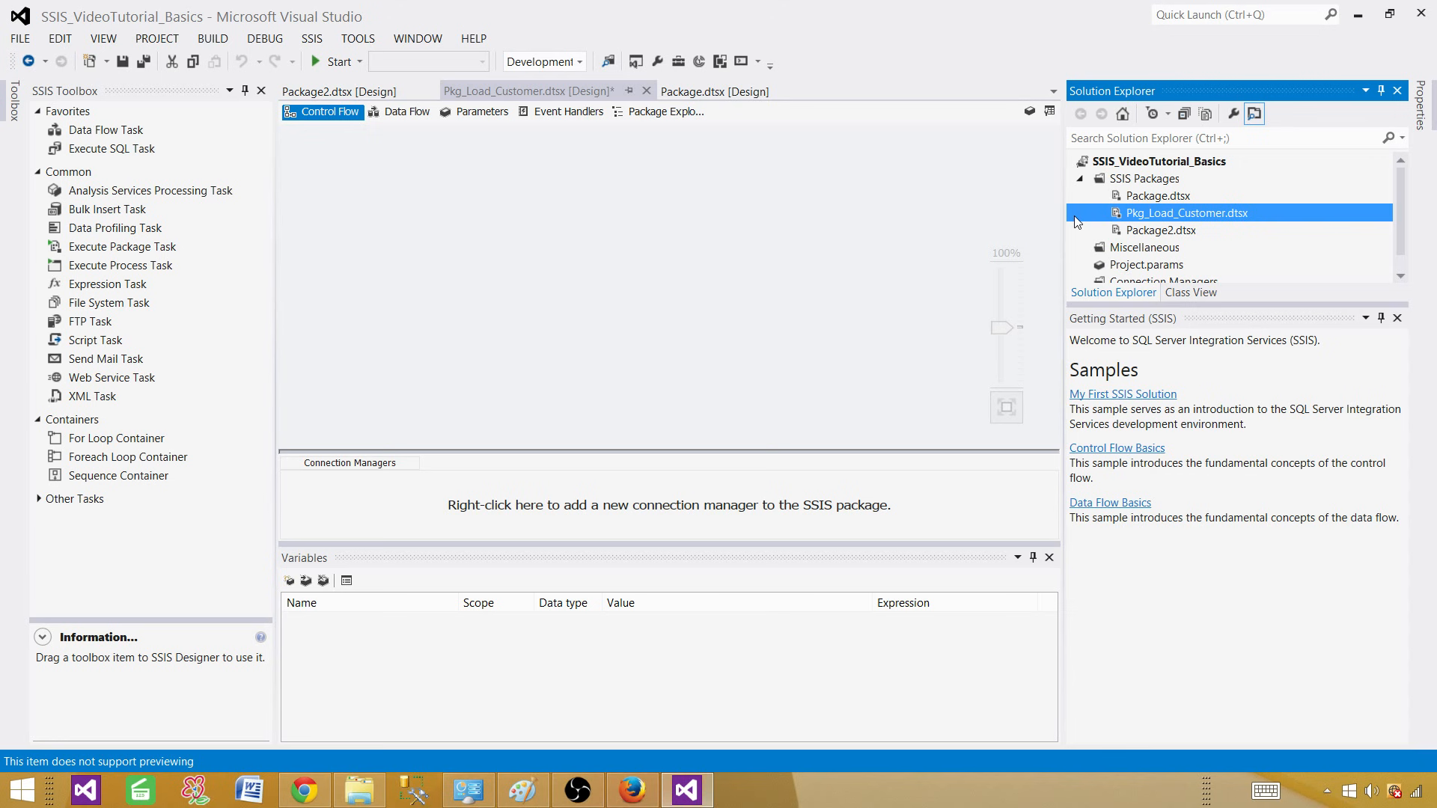
Rename the Package2.dtsx package as Pkg_Create_CustomerFile.dtsx
left_click(1162, 237)
left_click(1162, 234)
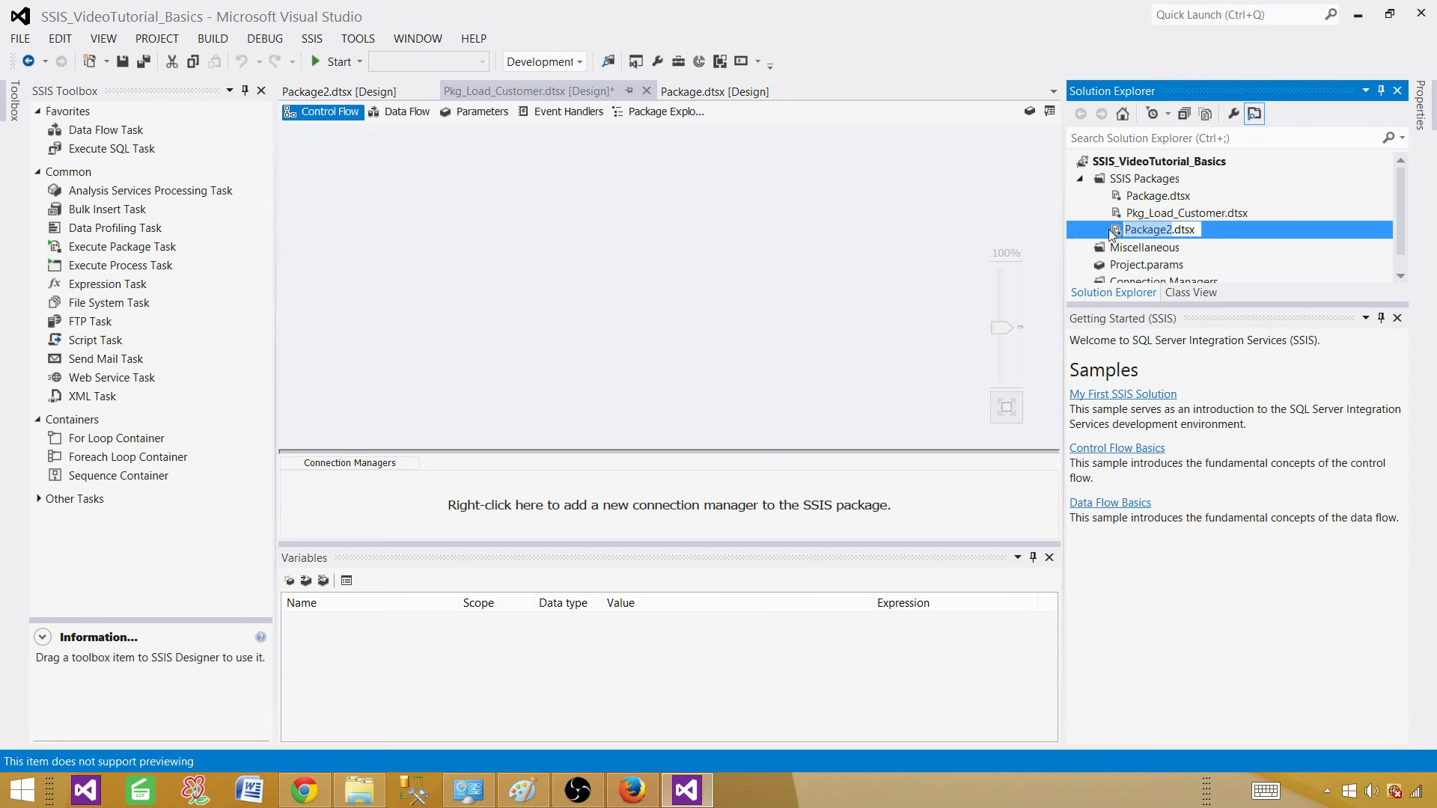
type("Pkg_Creat")
type("e")
type("_CustomerF")
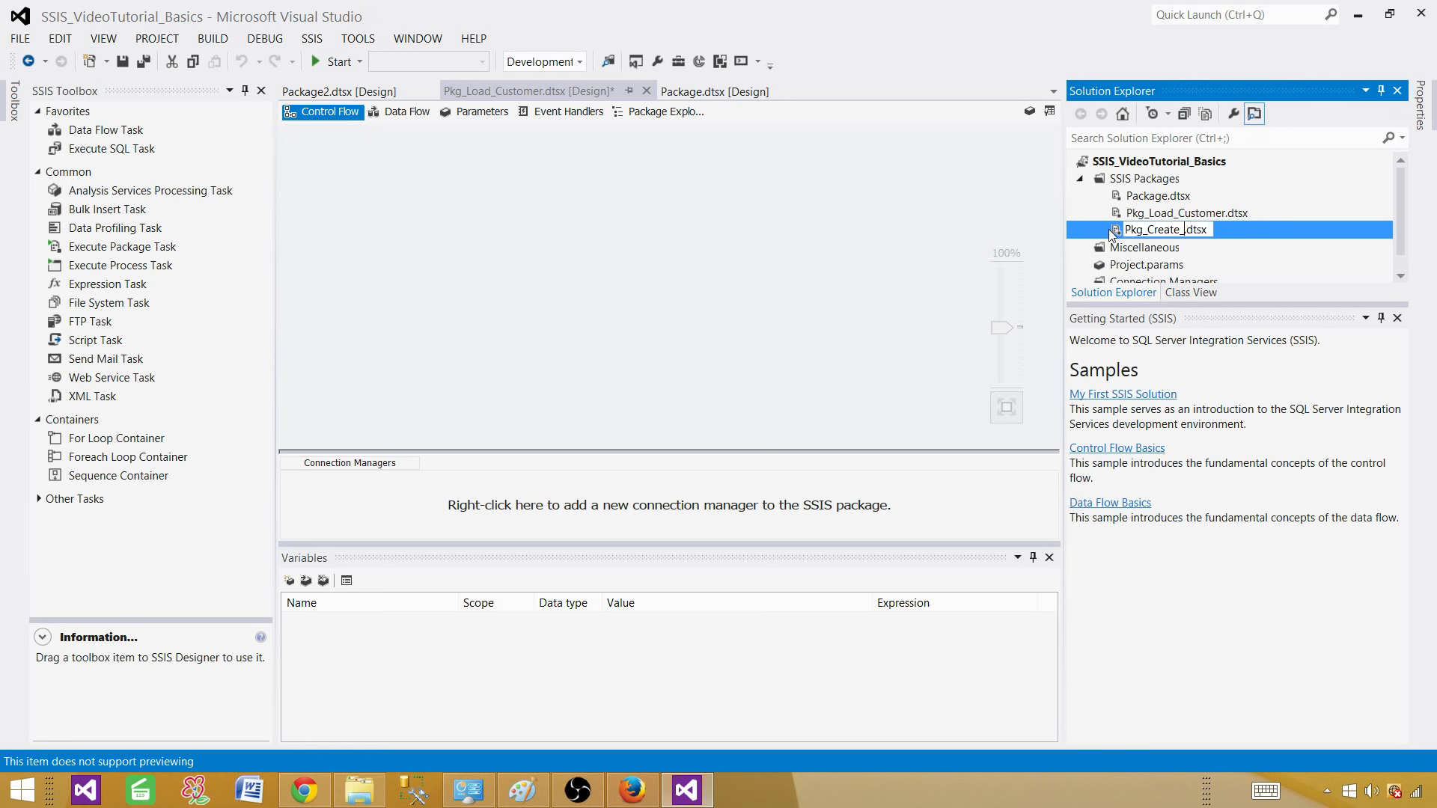
type("ile")
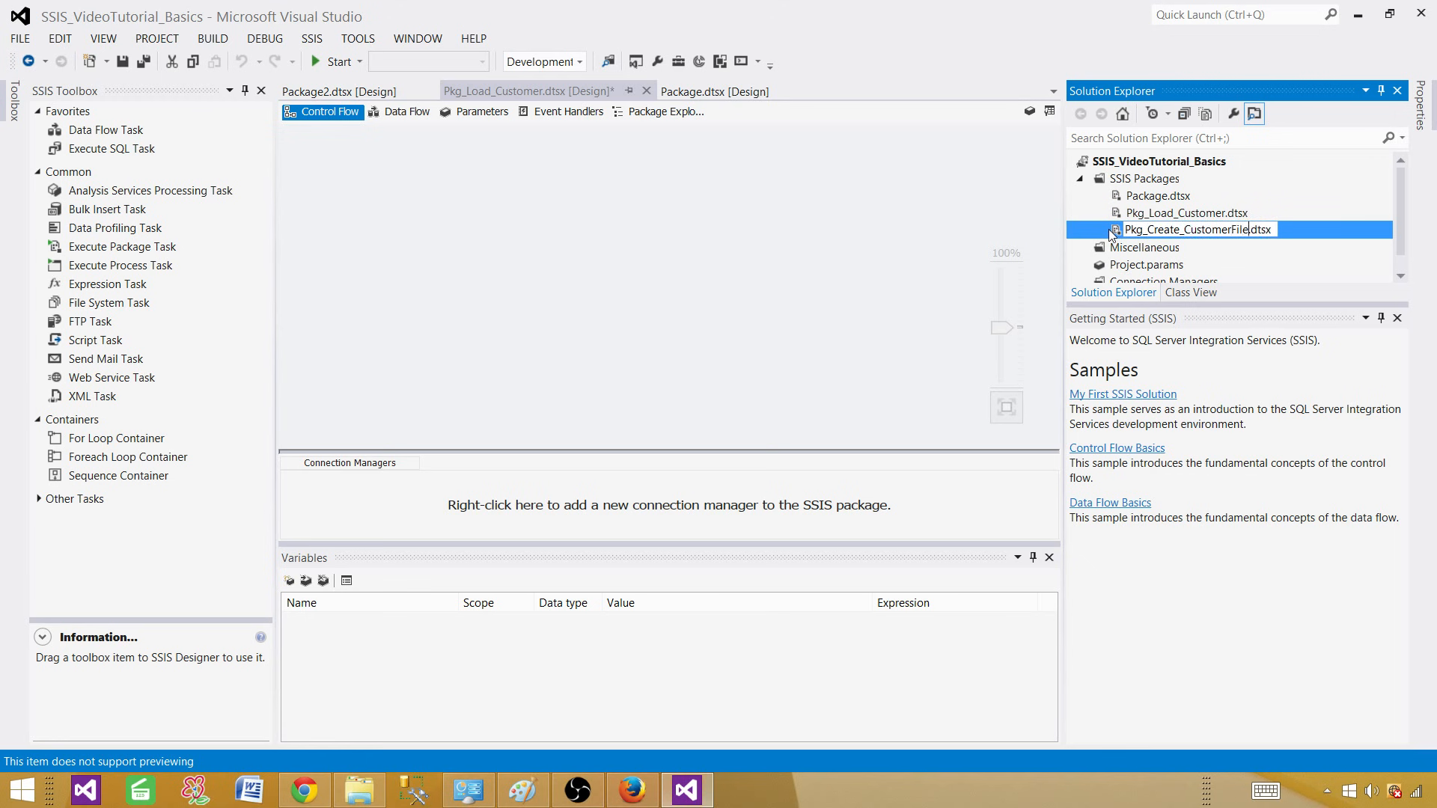
key("Return")
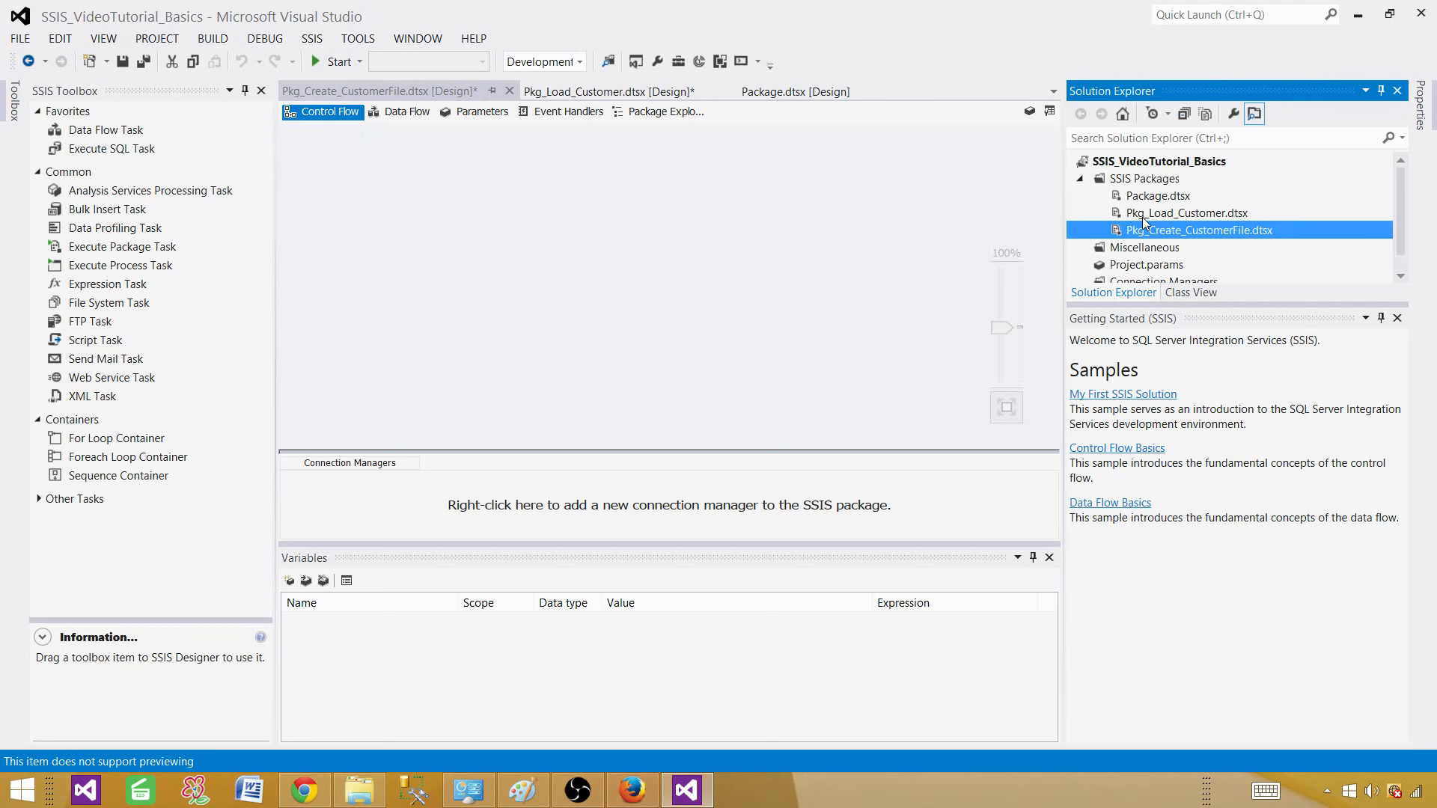
Review the naming of Package.dtsx, Pkg_Load_Customer.dtsx and Pkg_Create_CustomerFile.dtsx in the SSIS Packages folder
left_click(1141, 217)
left_click(1143, 232)
left_click(1156, 213)
left_click(1151, 230)
left_click(1142, 217)
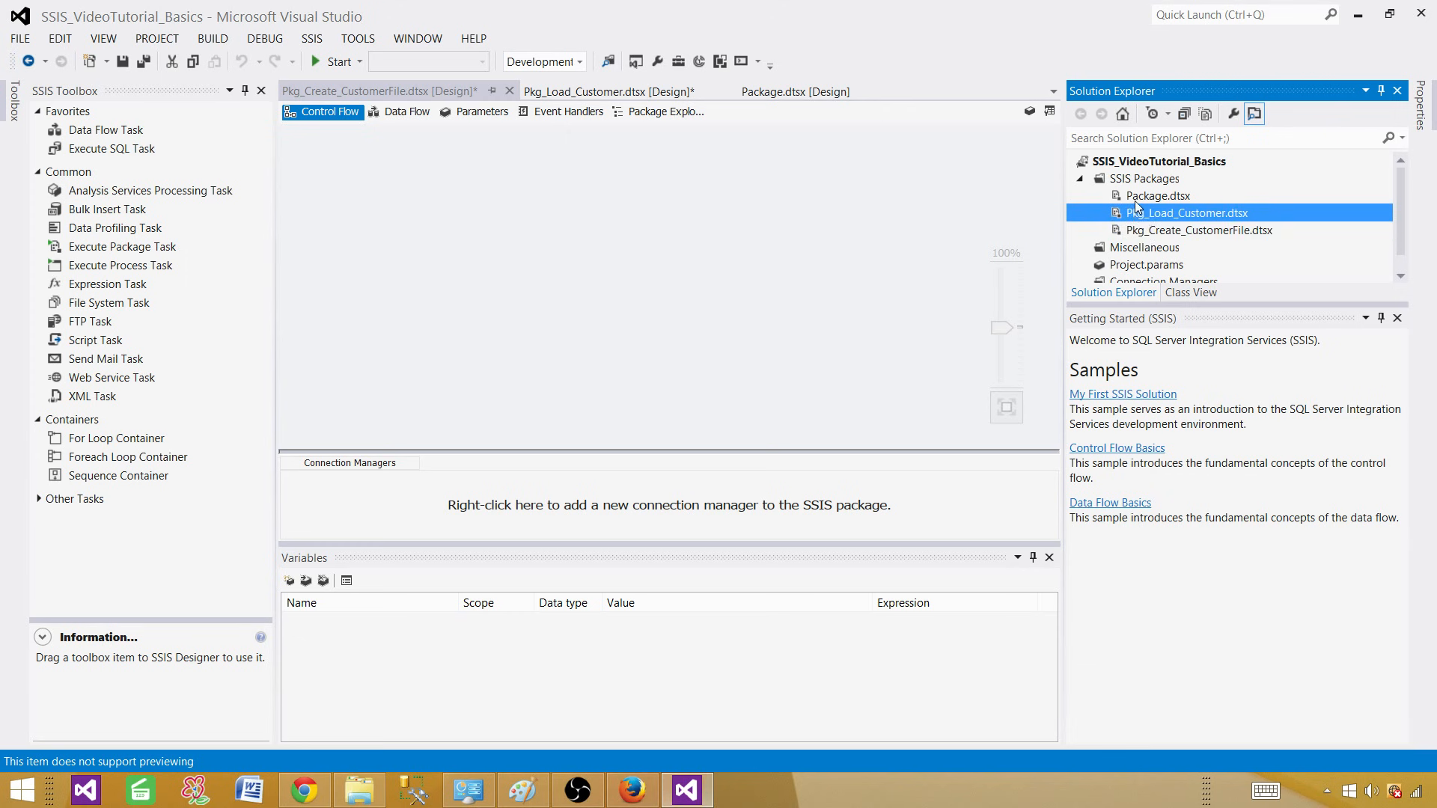
left_click(1134, 199)
left_click(1137, 214)
left_click(1142, 234)
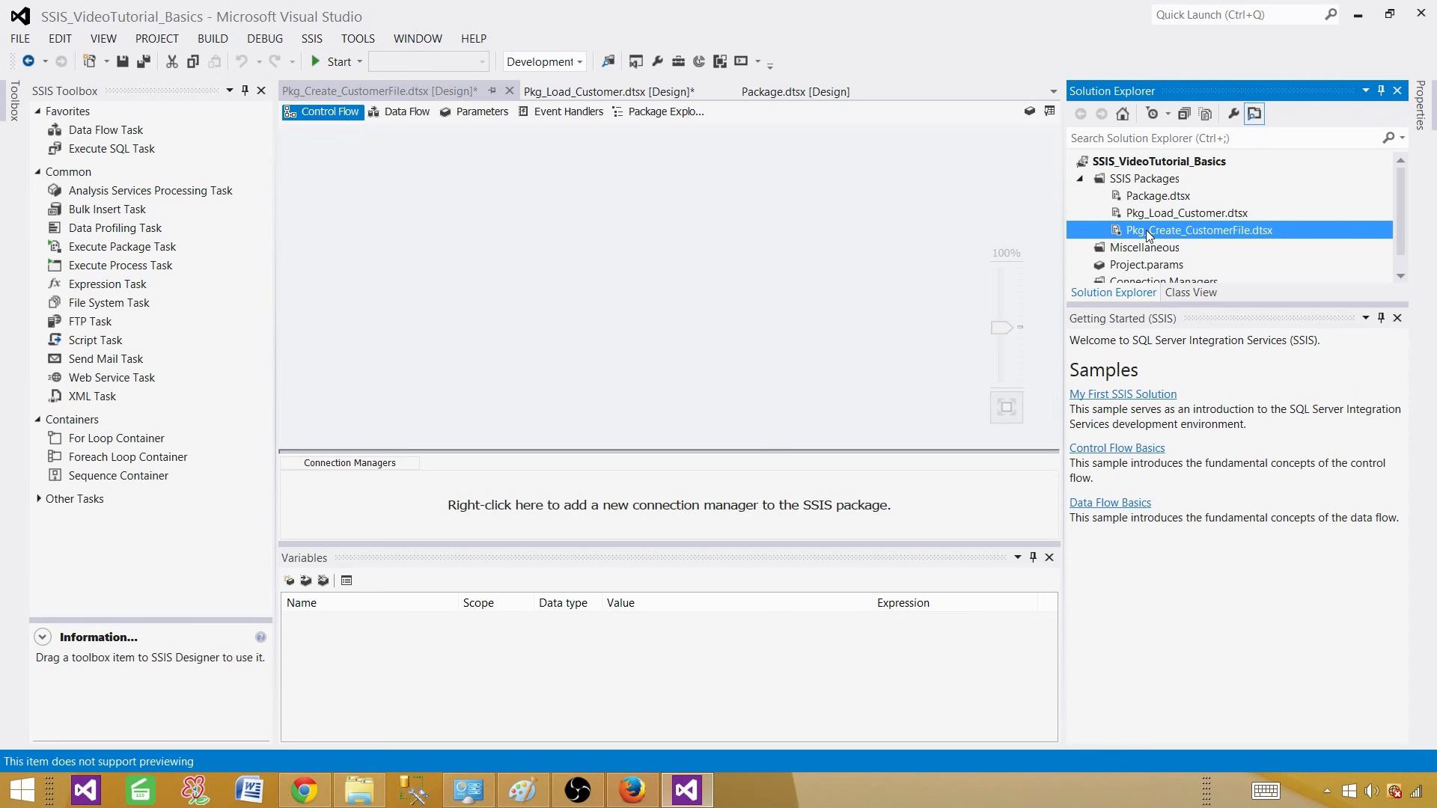
left_click(1164, 216)
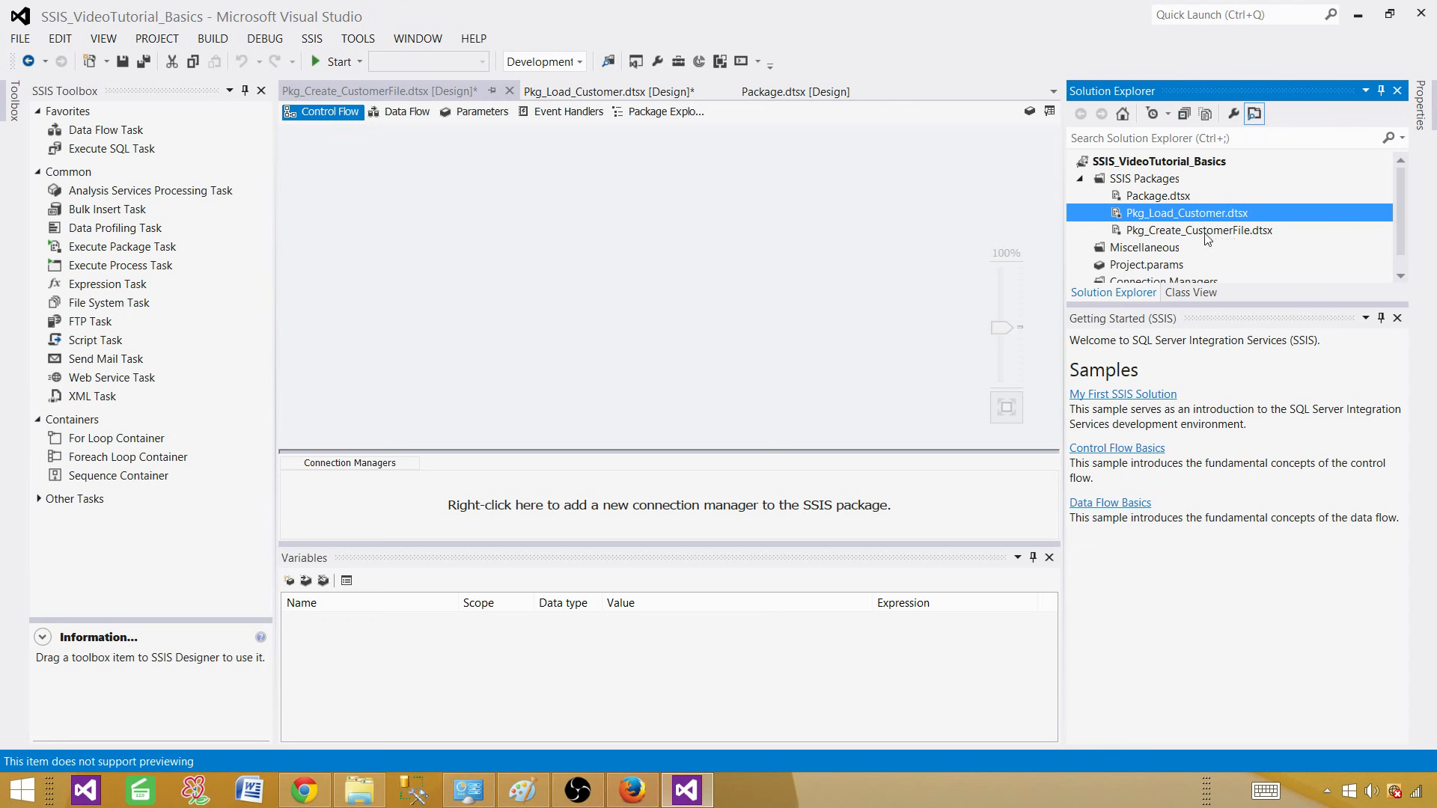
Try renaming Pkg_Create_CustomerFile.dtsx as Pkg_Create_CustomerFiledtsx without the extension dot, accepting the extension change and saving the file
left_click(1238, 231)
left_click(1248, 230)
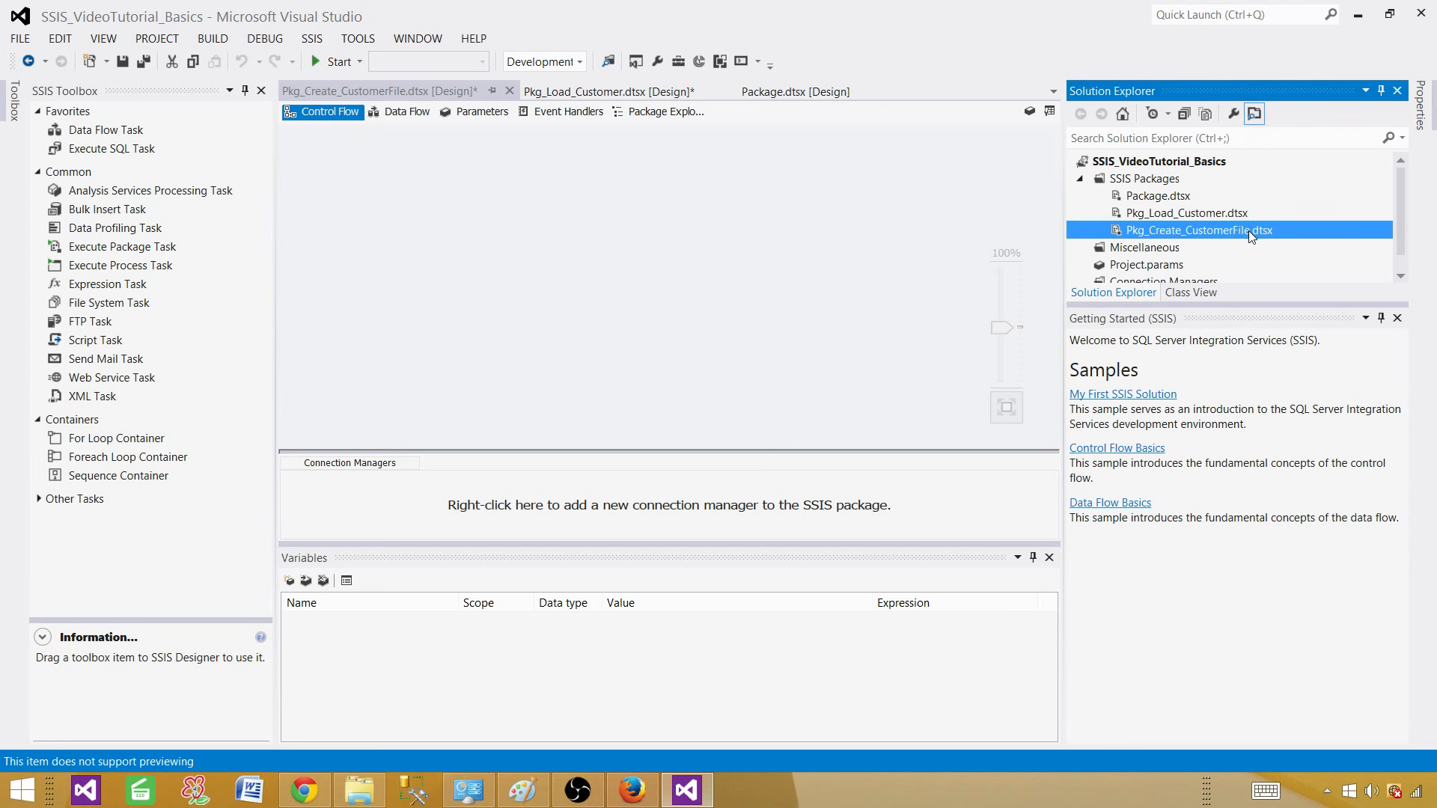
mouse_move(1275, 231)
left_mouse_down()
mouse_move(1236, 230)
mouse_move(1251, 231)
left_mouse_up()
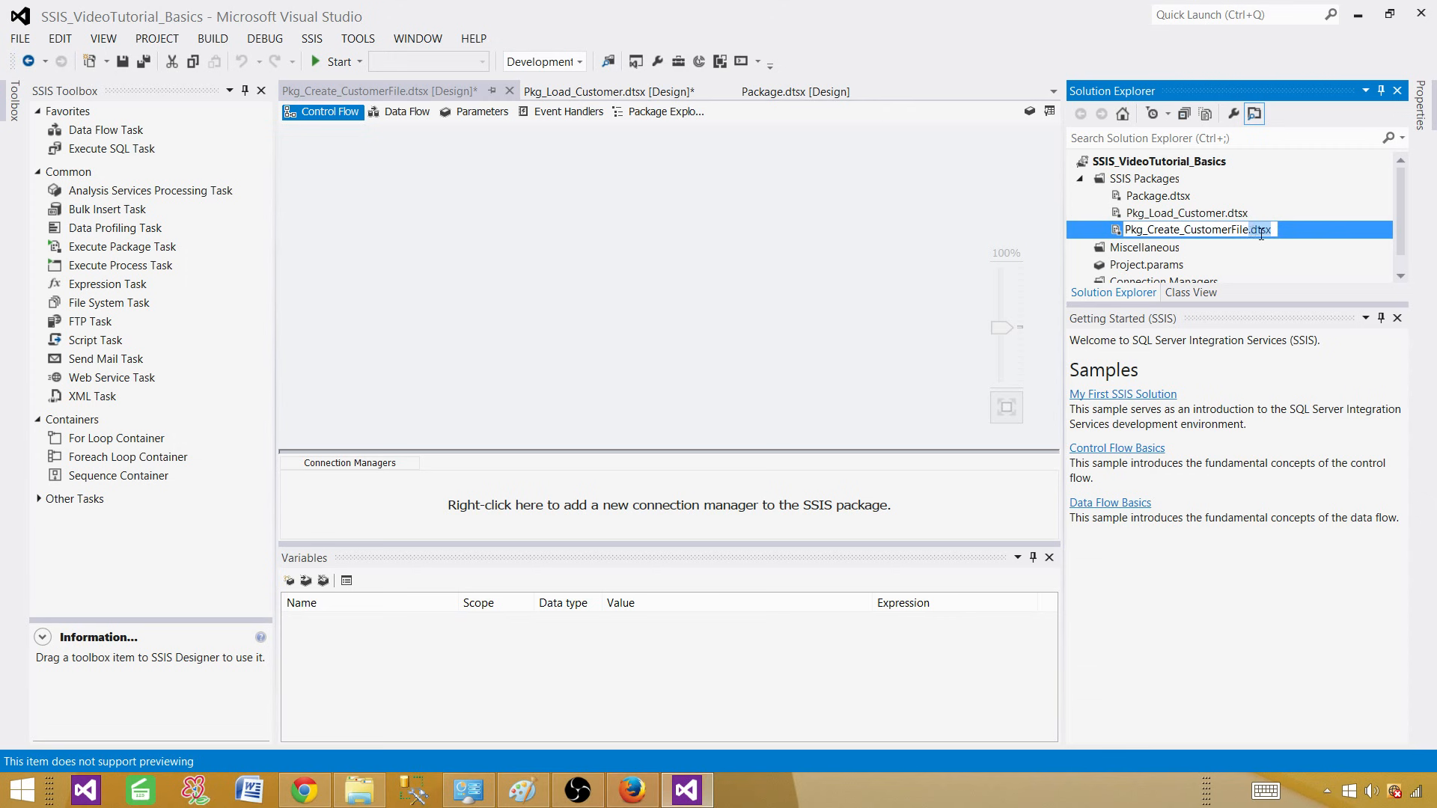
left_click(1252, 230)
key("BackSpace")
key("Return")
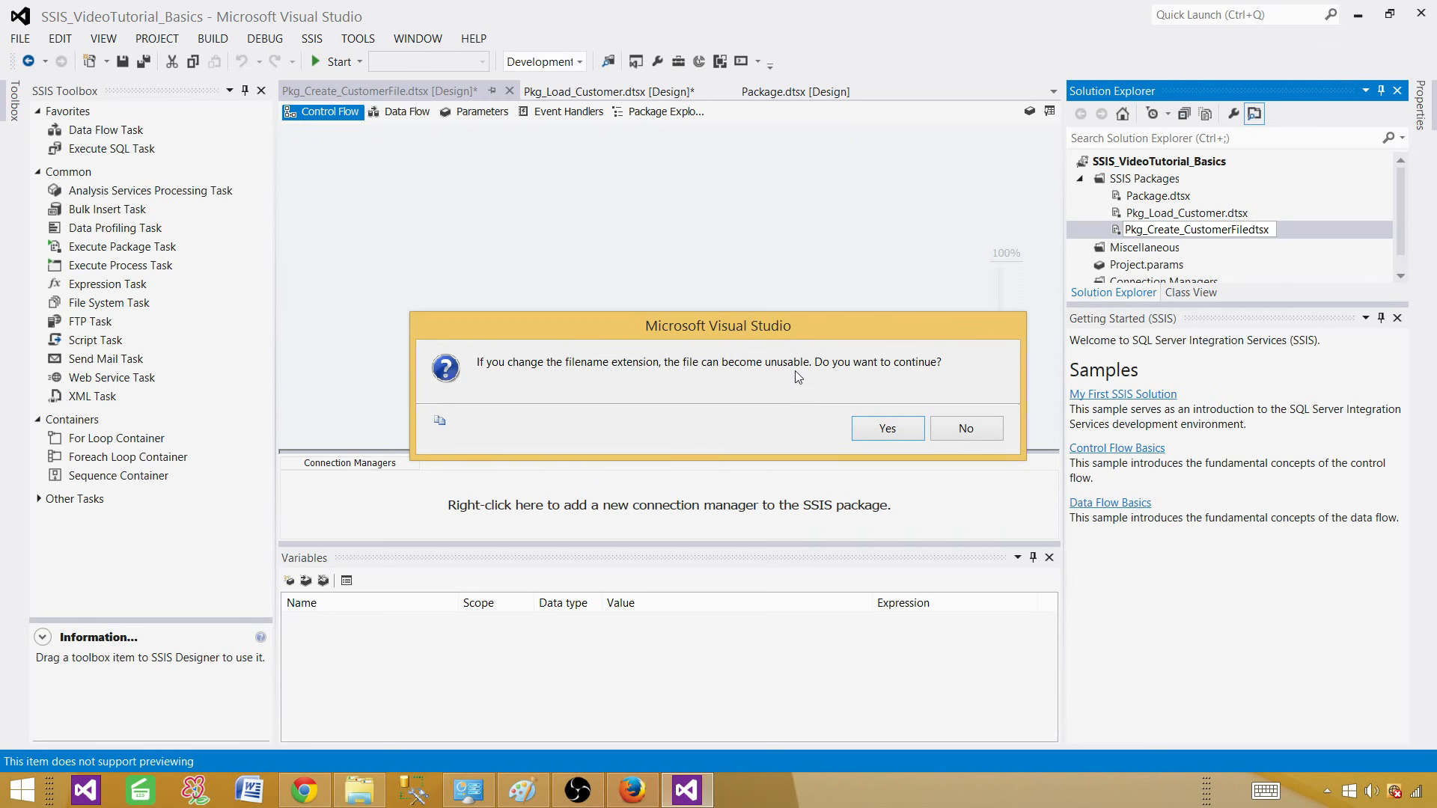
left_click(889, 432)
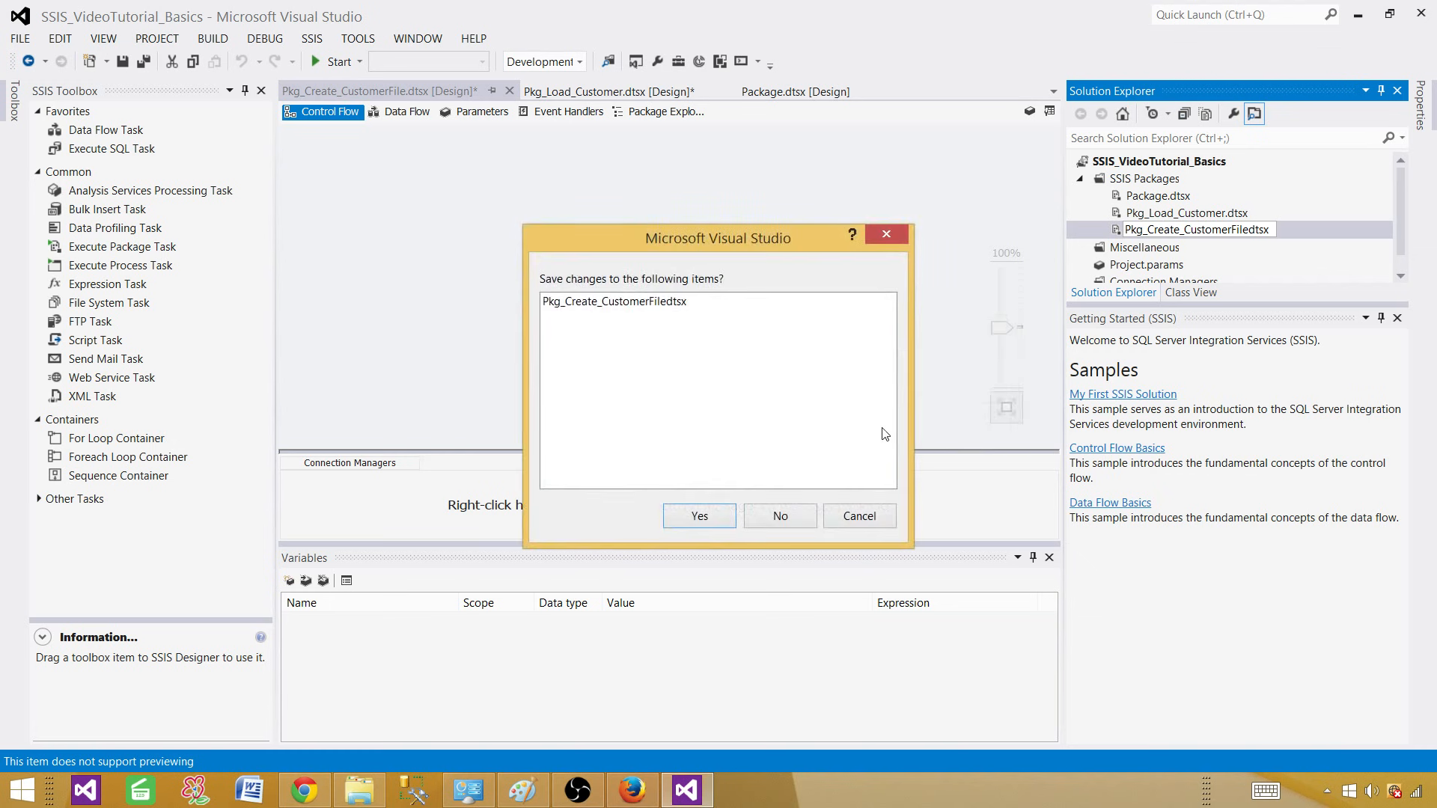
left_click(683, 512)
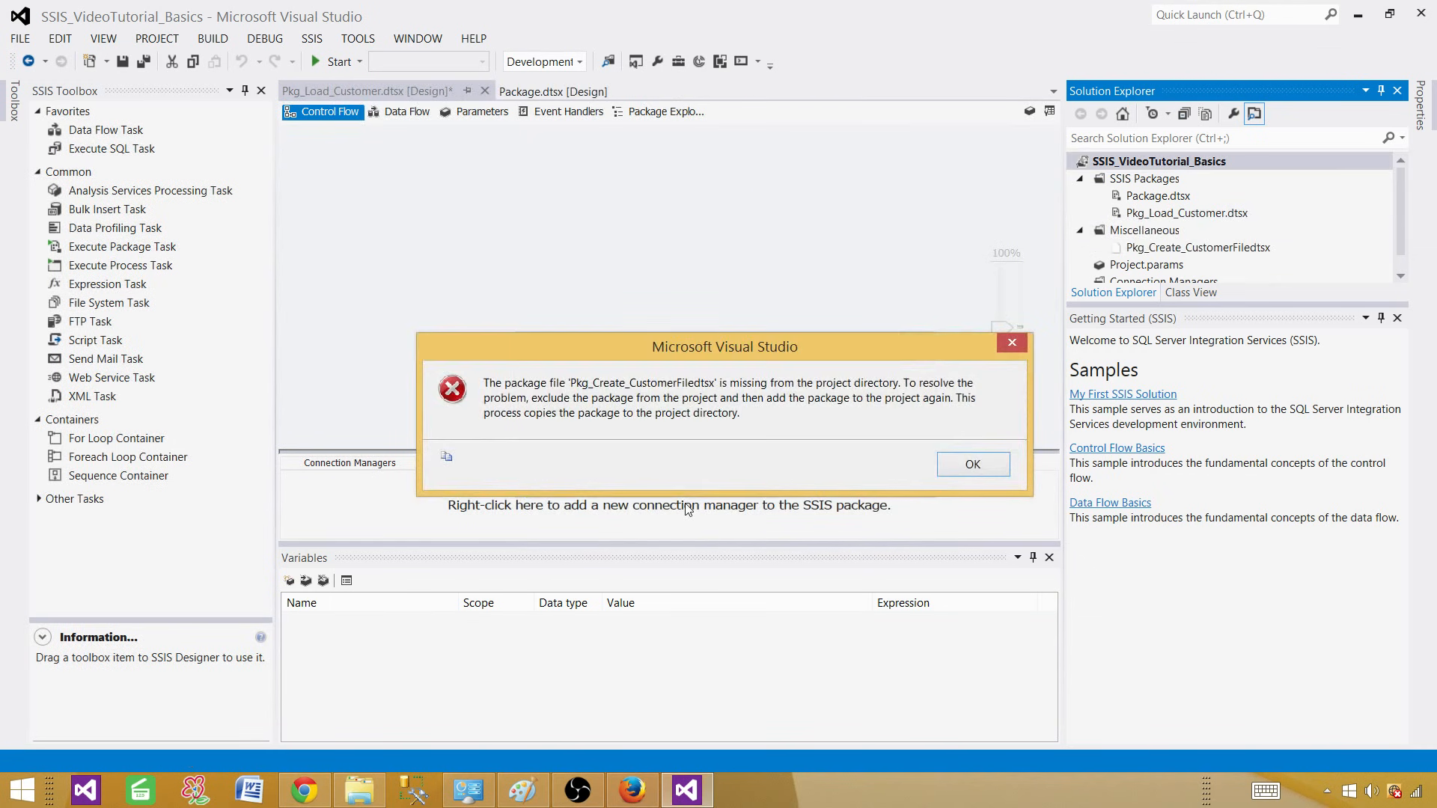
left_click(971, 464)
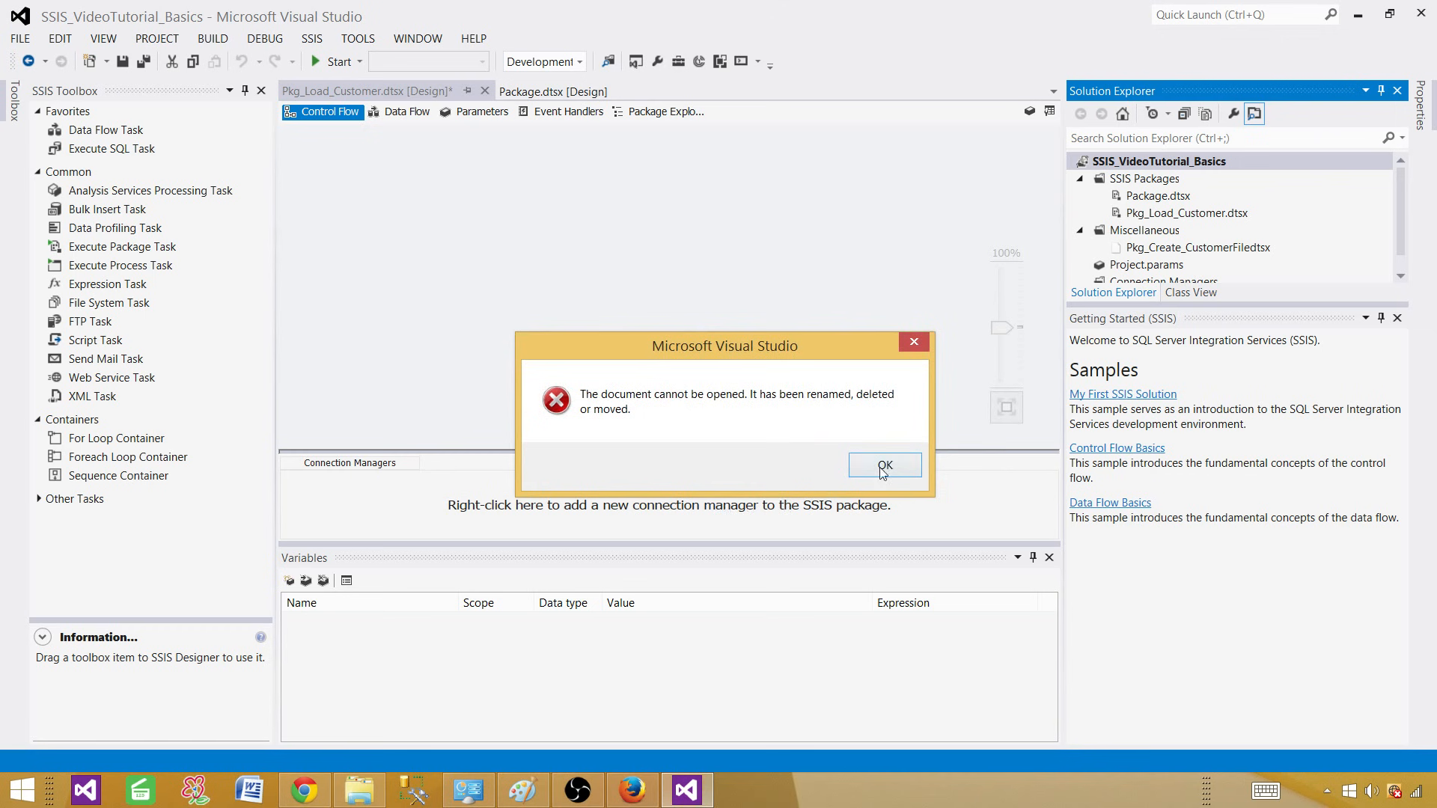
left_click(883, 466)
Close the Getting Started pane and rename the file under Miscellaneous as Pkg_Create_CustomerFile.dtsx, accepting the extension change
left_click(1396, 320)
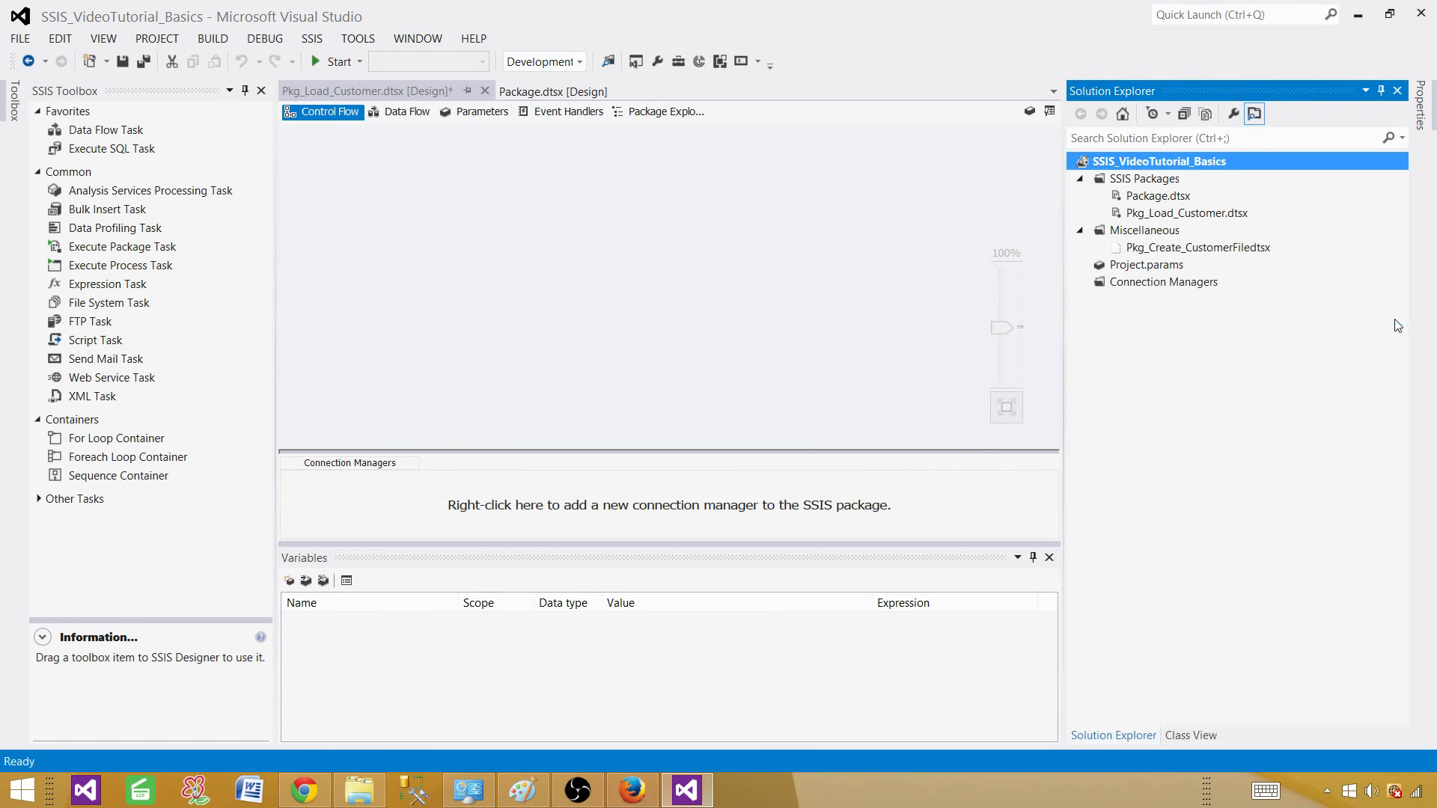
left_click(1150, 248)
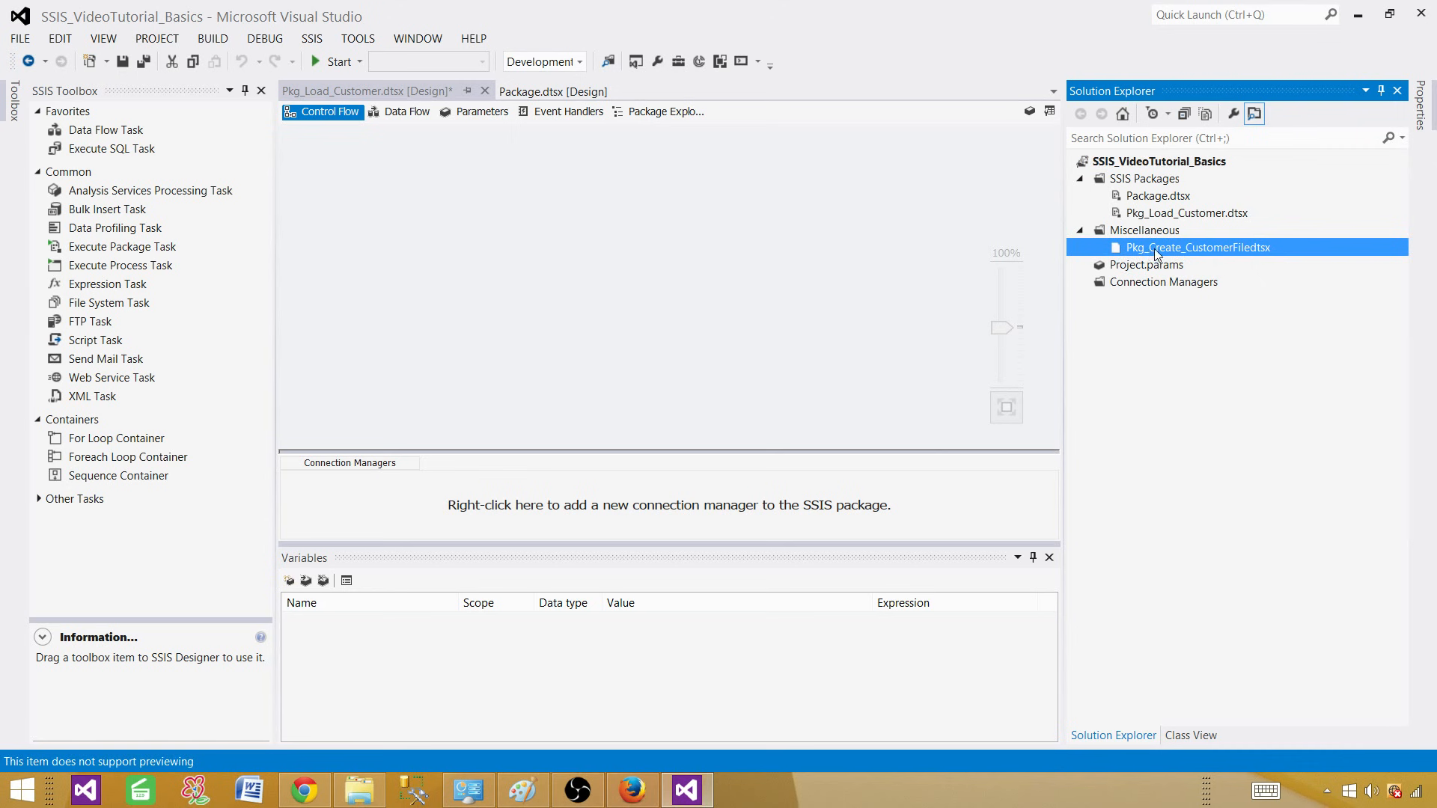
right_click(1156, 251)
left_click(1208, 442)
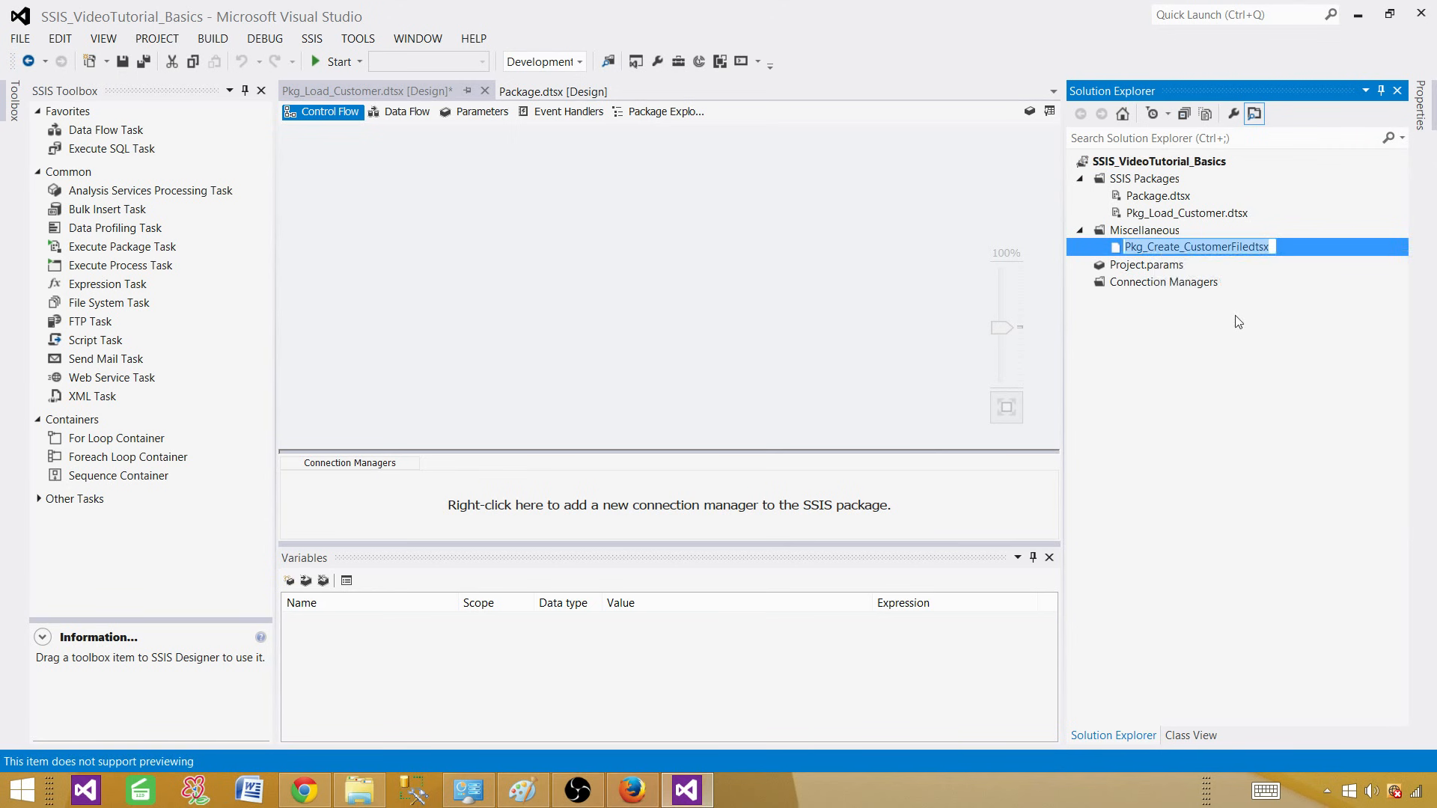
left_click(1250, 248)
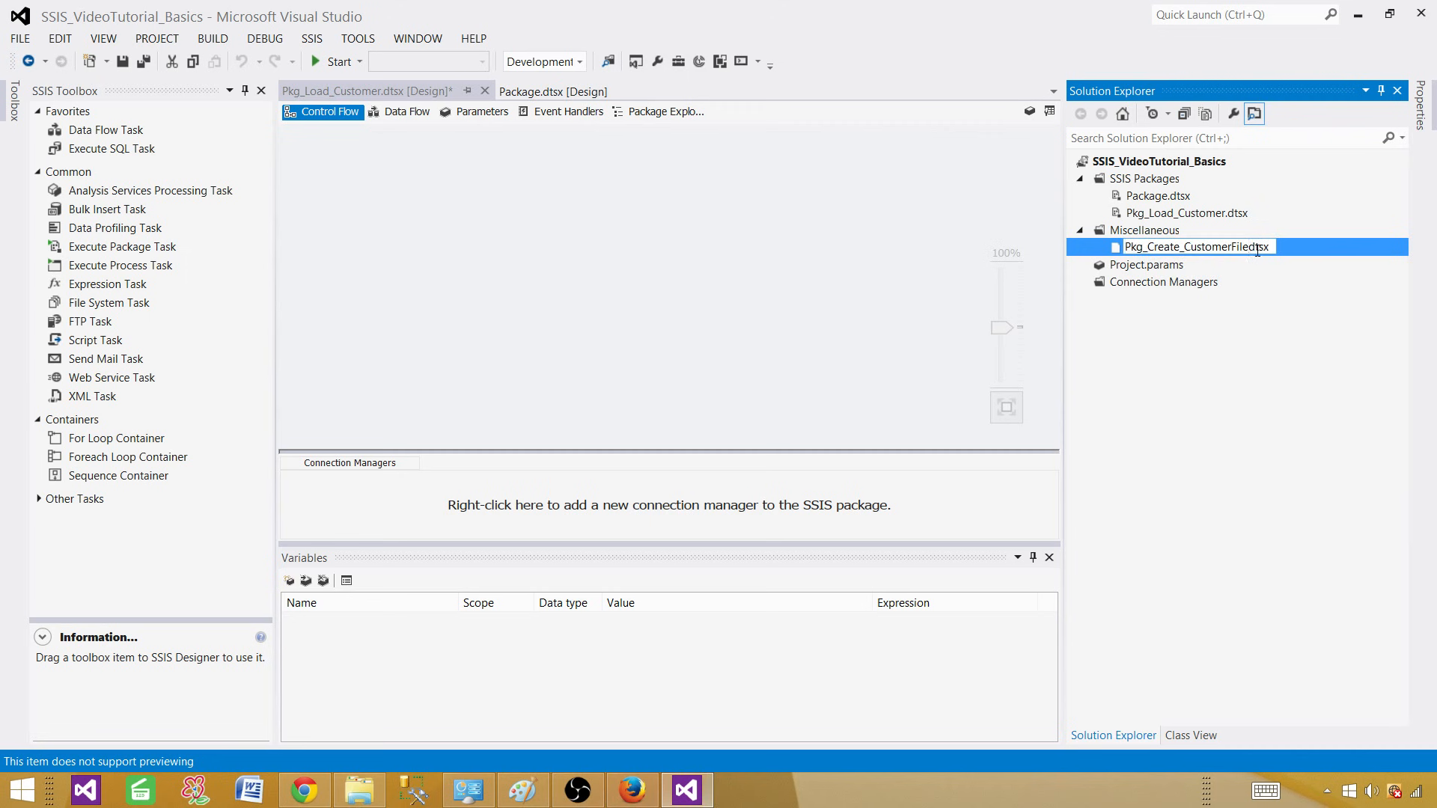
type(".")
key("Return")
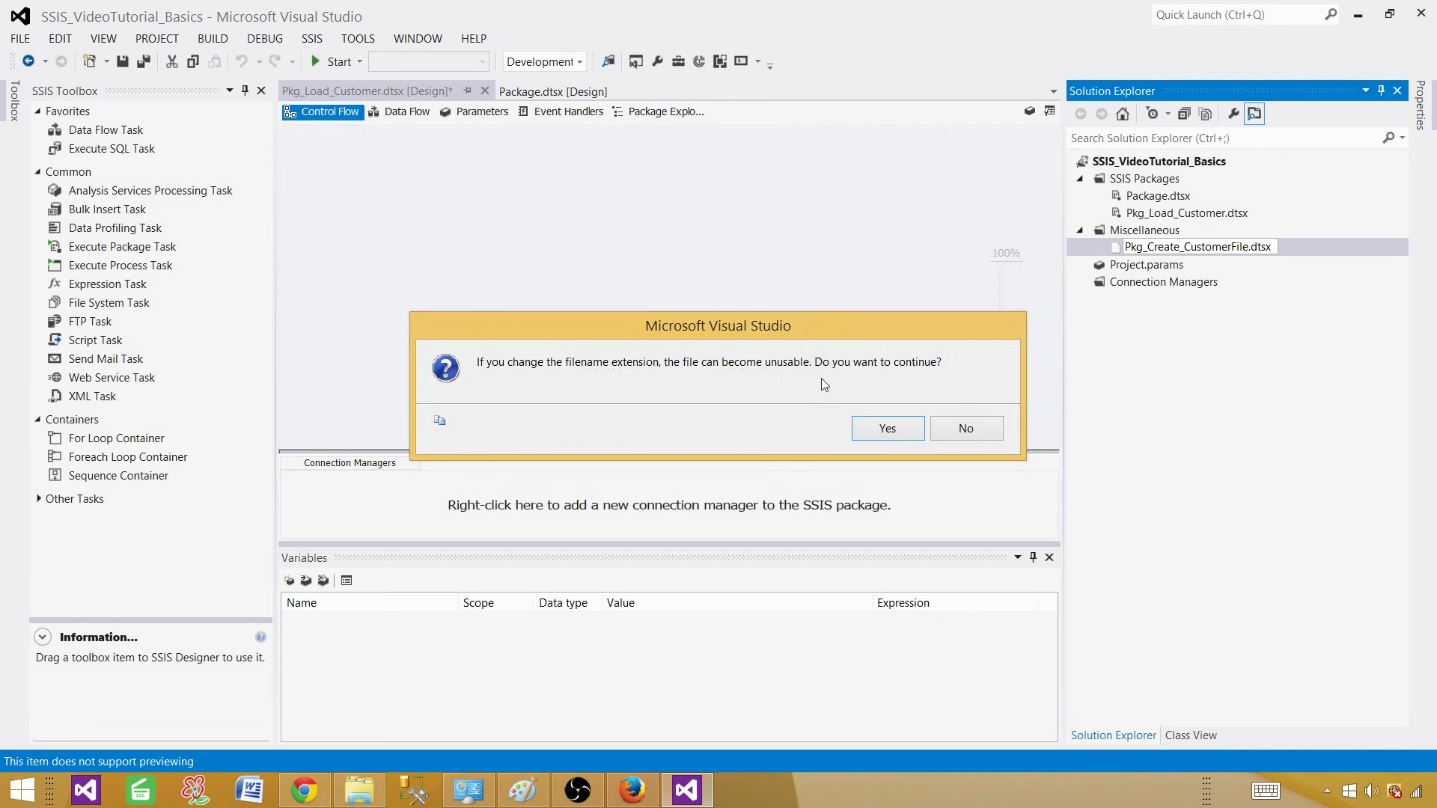
left_click(883, 431)
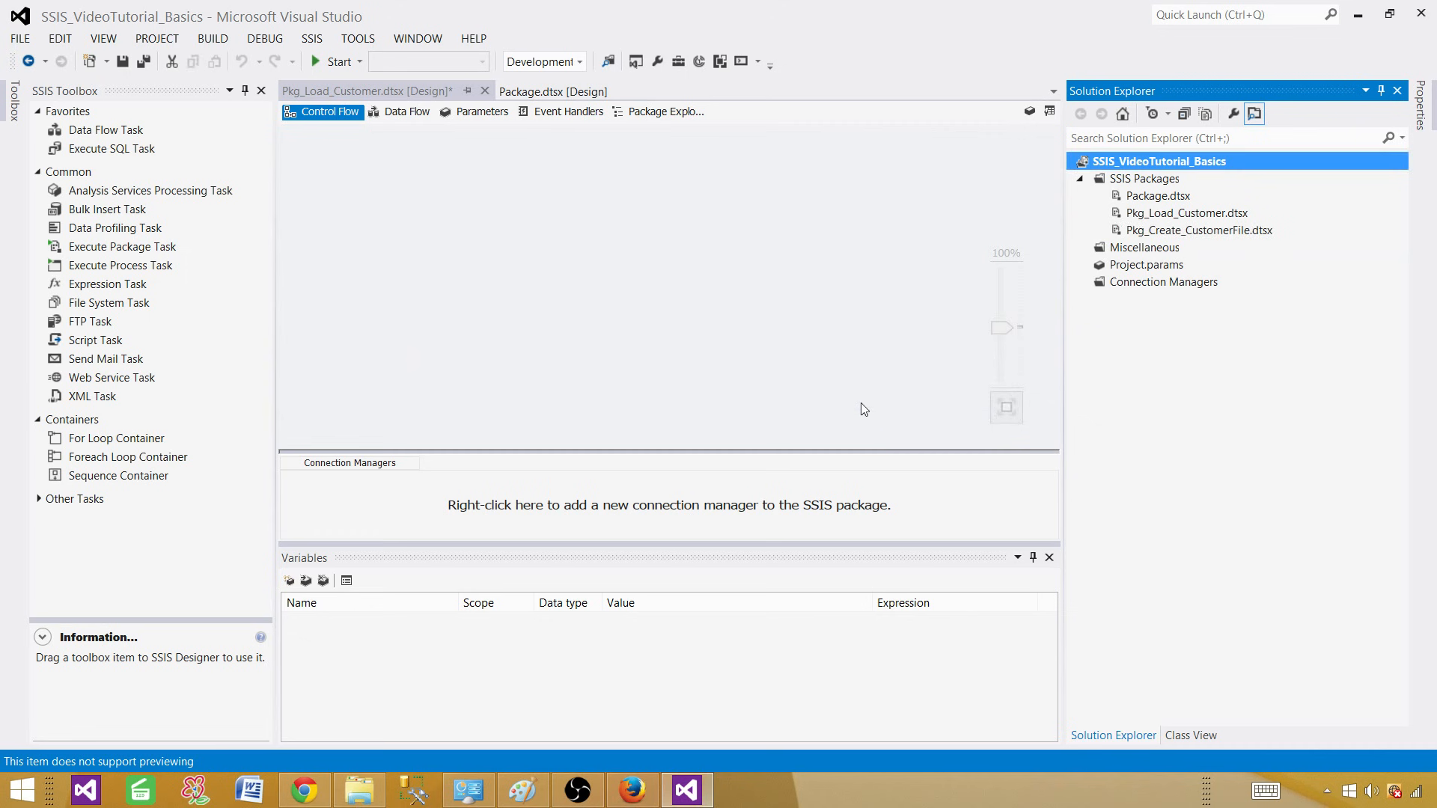
Check the Pkg_Create_CustomerFile.dtsx name without changing it, and save all modified files of the project
left_click(1255, 232)
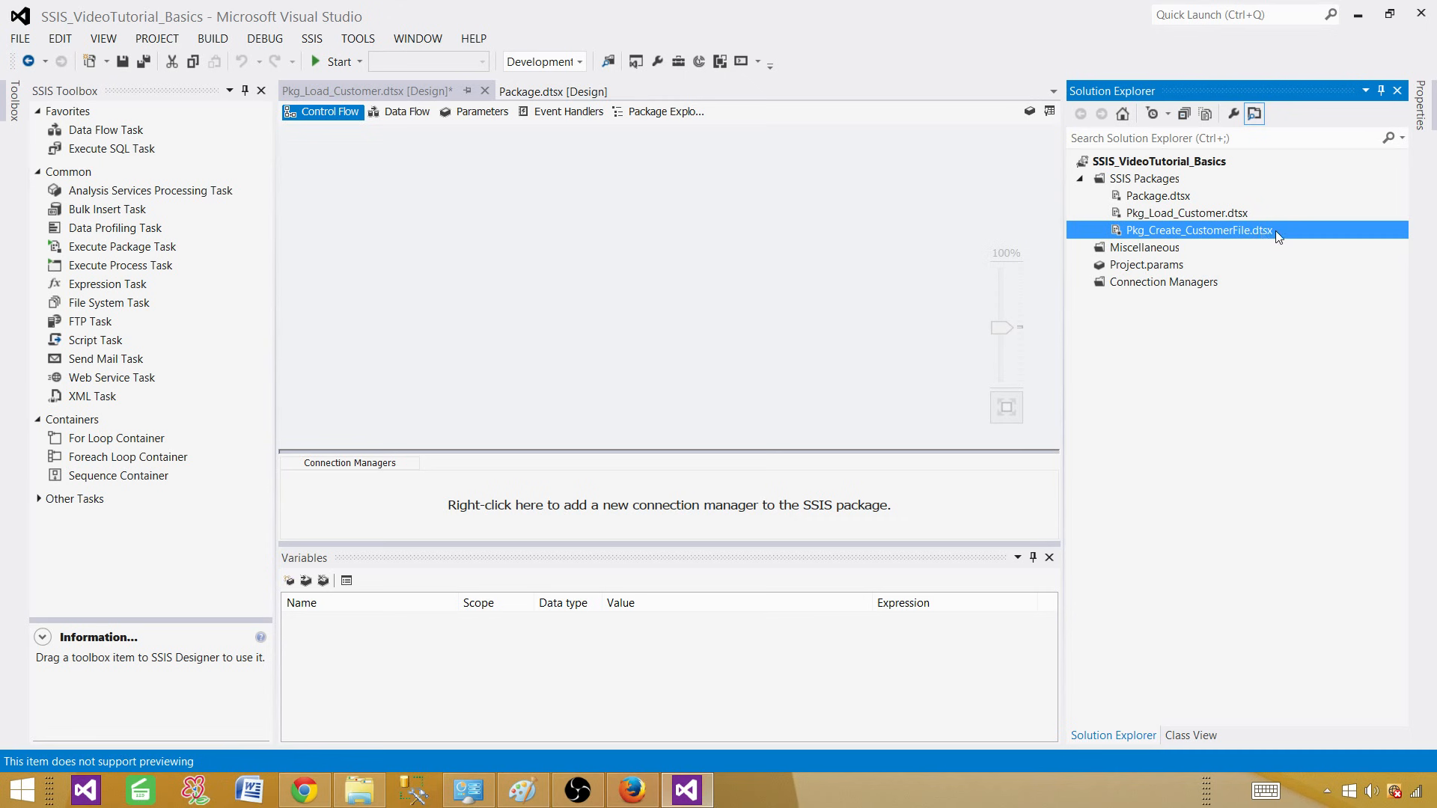
left_click(1212, 232)
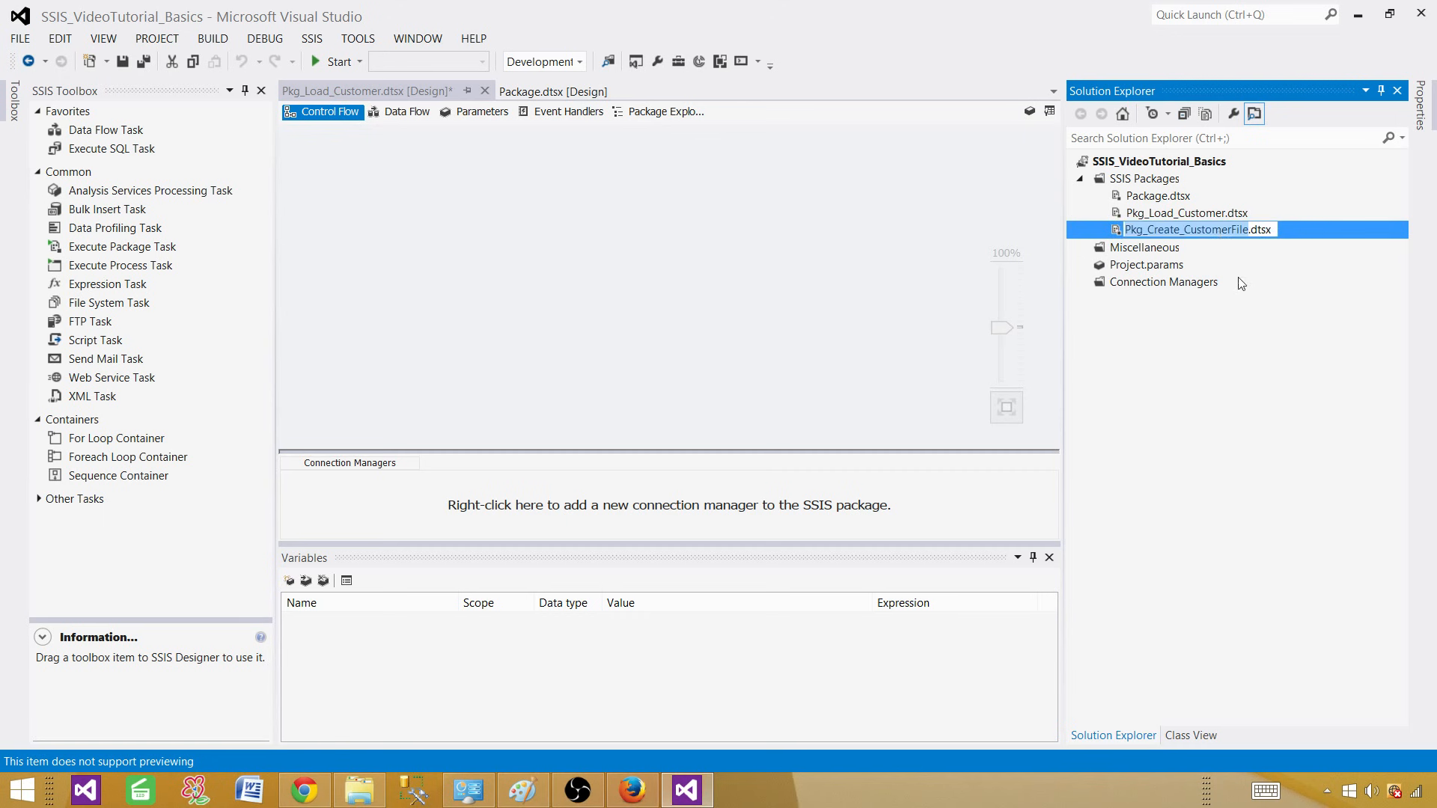
left_click(845, 280)
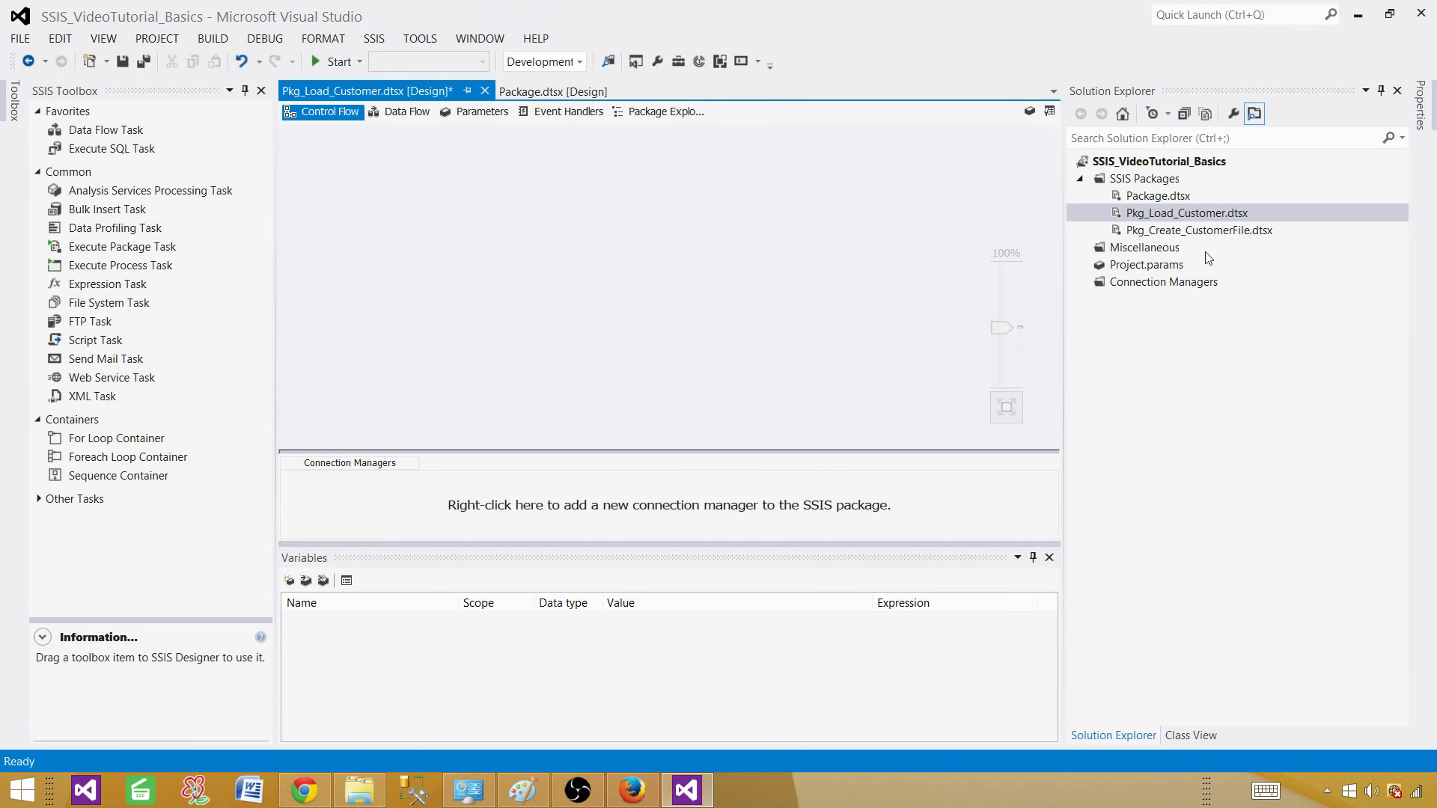
left_click(145, 66)
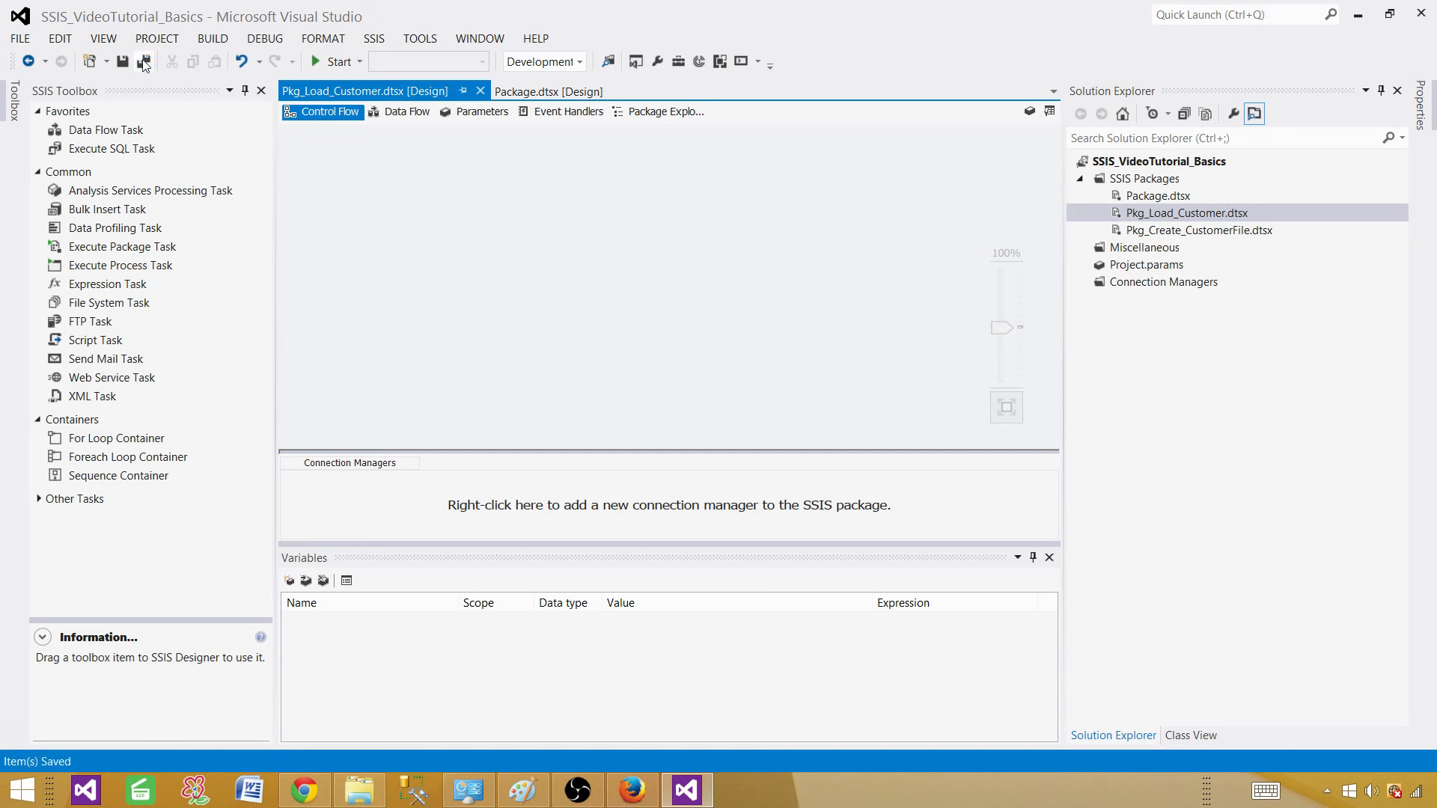
Switch to File Explorer and open the inner SSIS_VideoTutorial_Basics project folder under Desktop > SSISProjects > SSIS_VideoTutorial_Basics
left_click(362, 795)
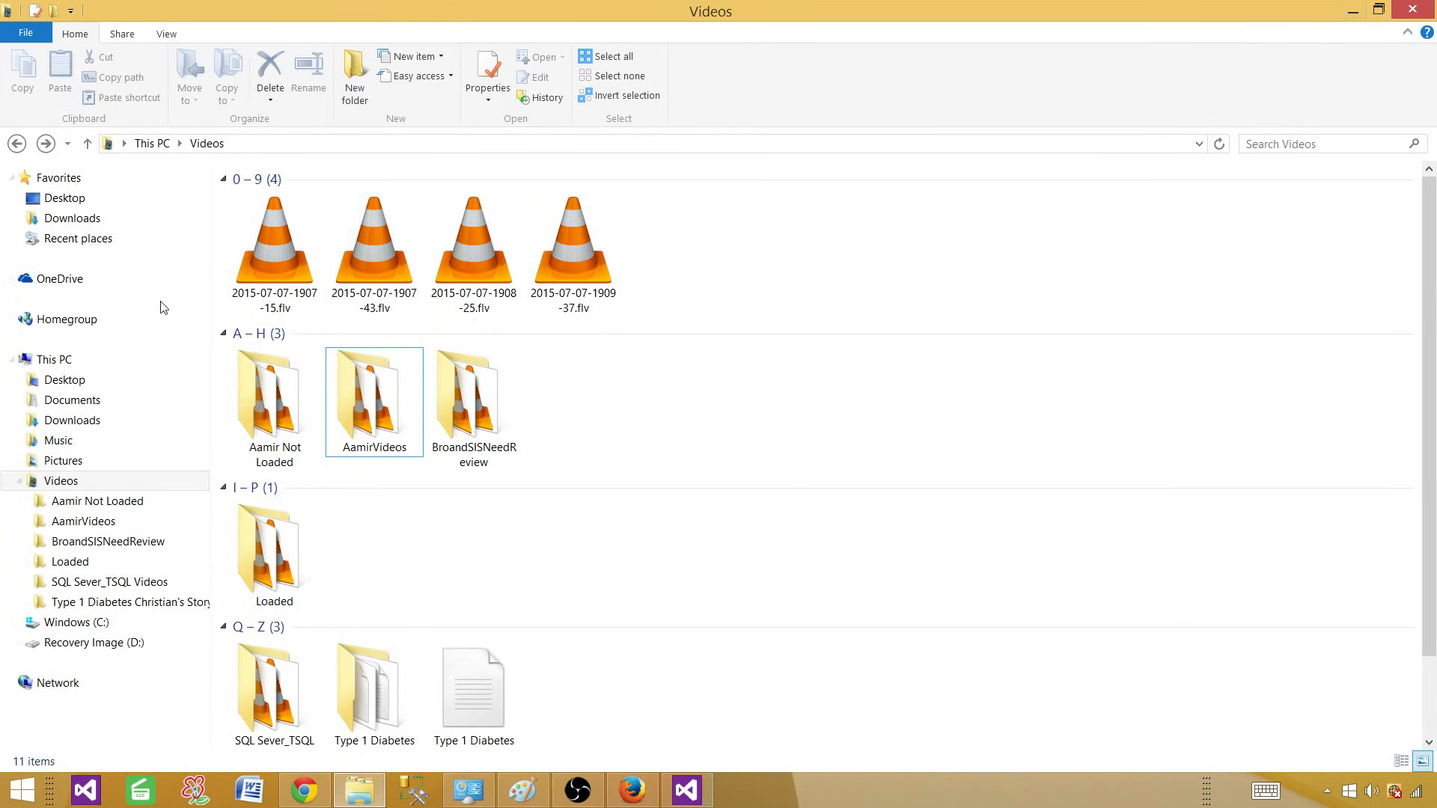
left_click(59, 381)
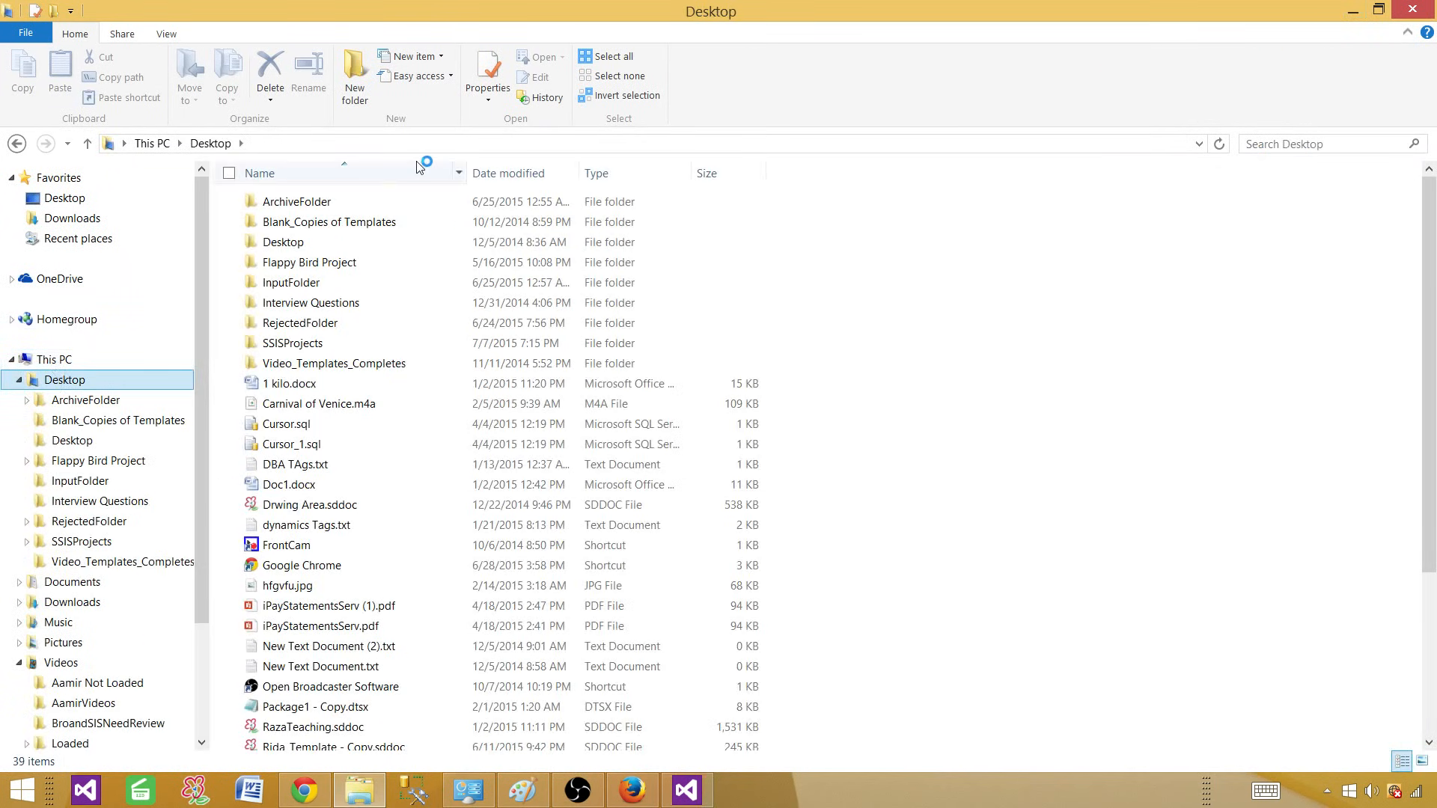
double_click(316, 343)
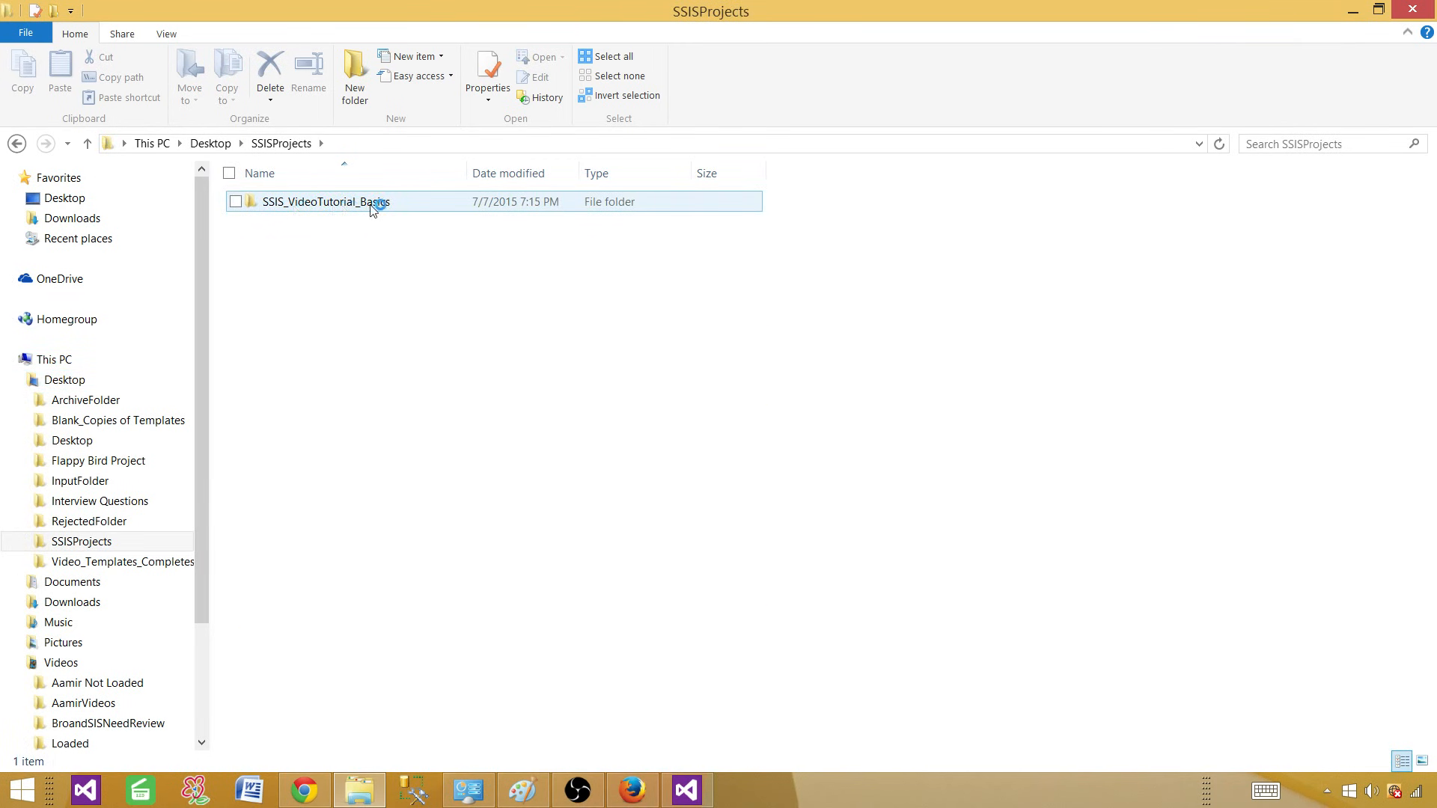
double_click(373, 204)
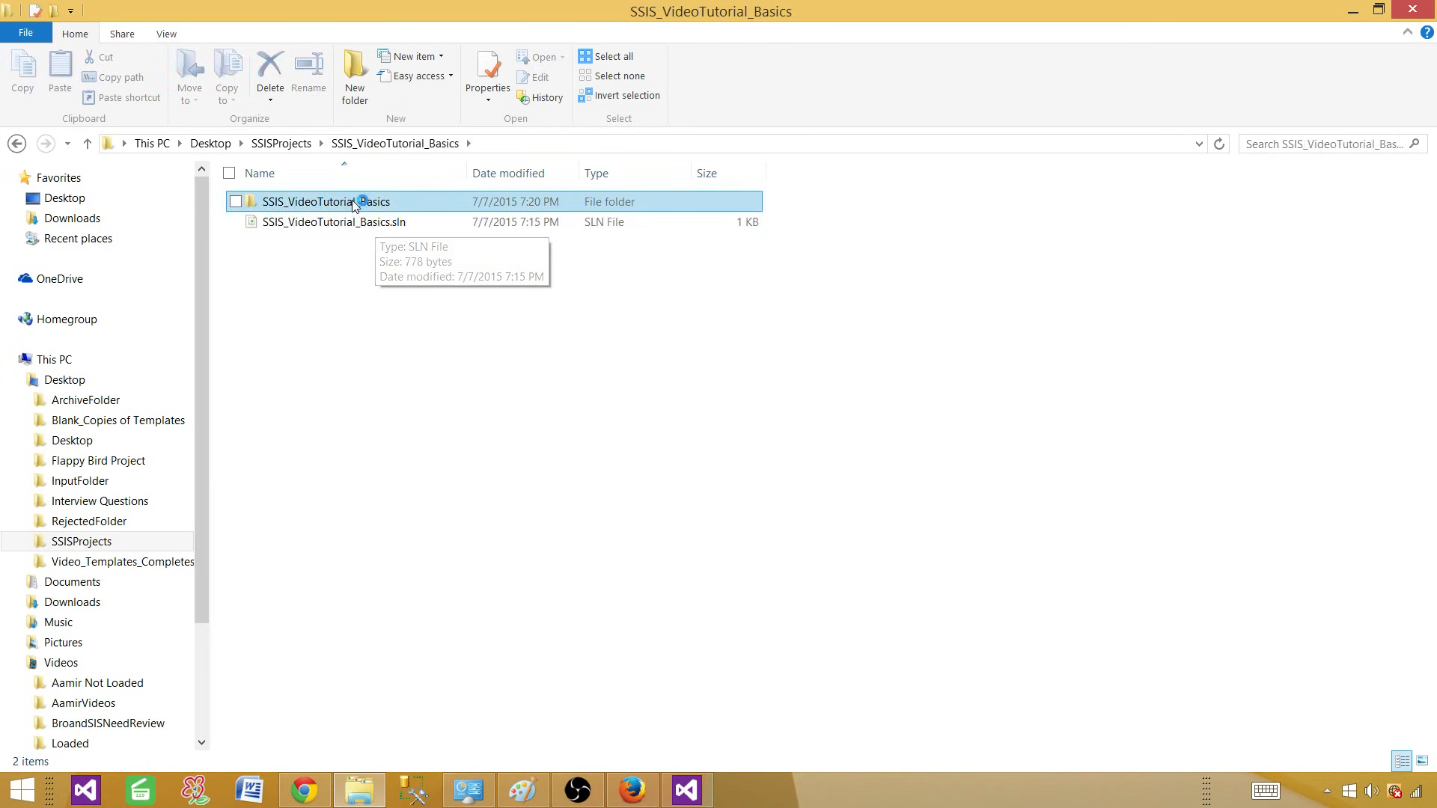
double_click(357, 201)
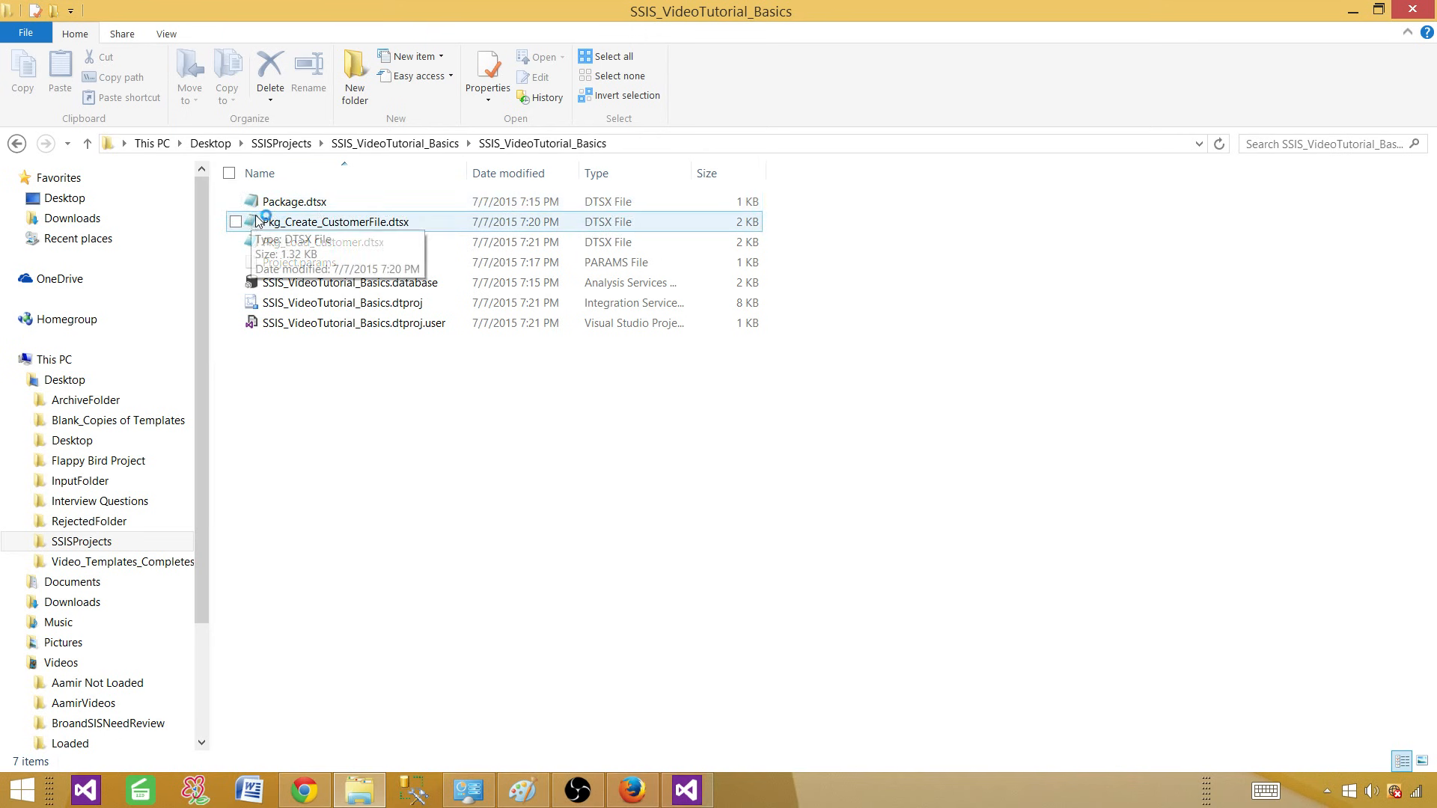
Open Package.dtsx in Notepad, examine its XML including the LastModifiedProductVersion and PackageType attributes, and close the file
double_click(293, 201)
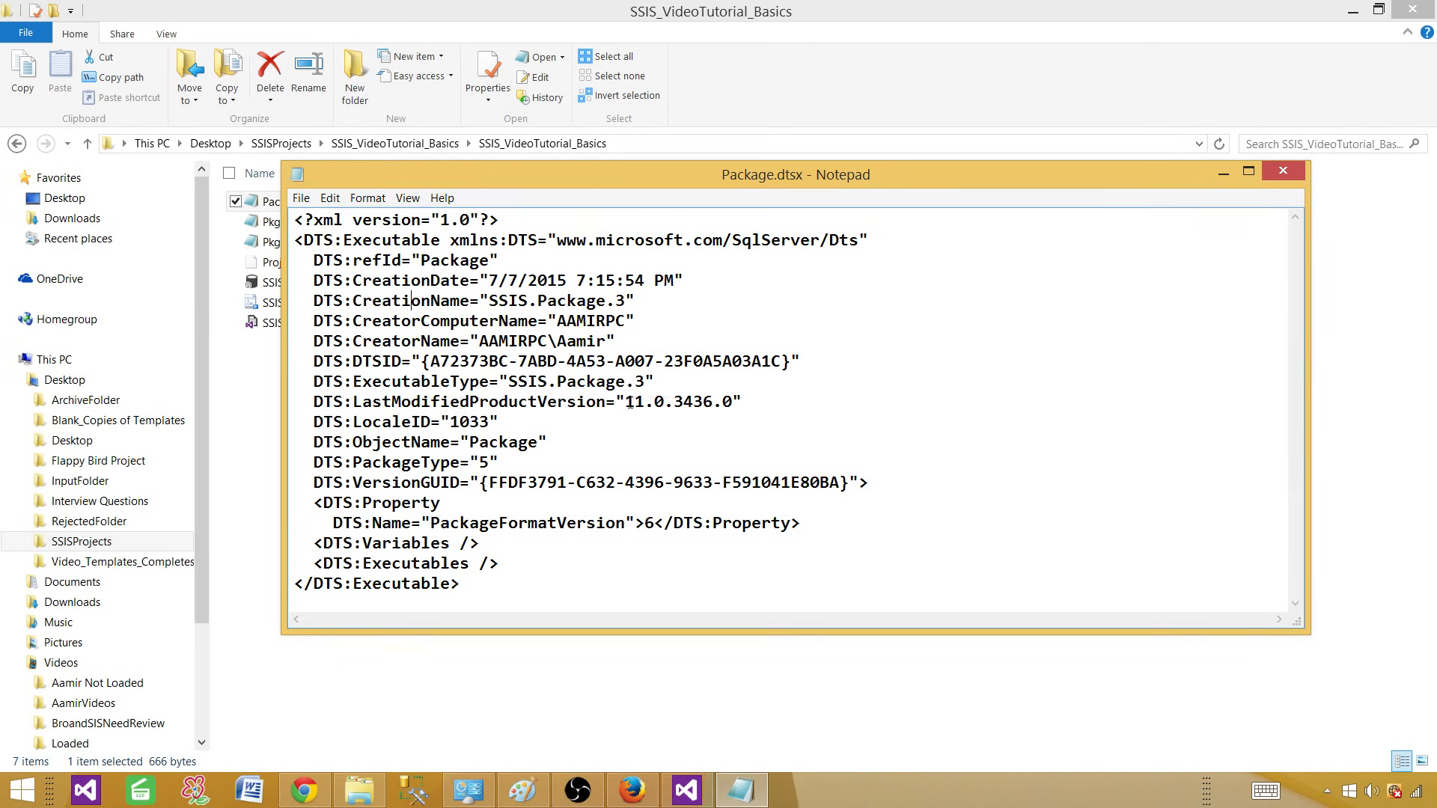
left_click_drag(733, 402, 629, 404)
left_click(653, 362)
left_click_drag(498, 462, 312, 462)
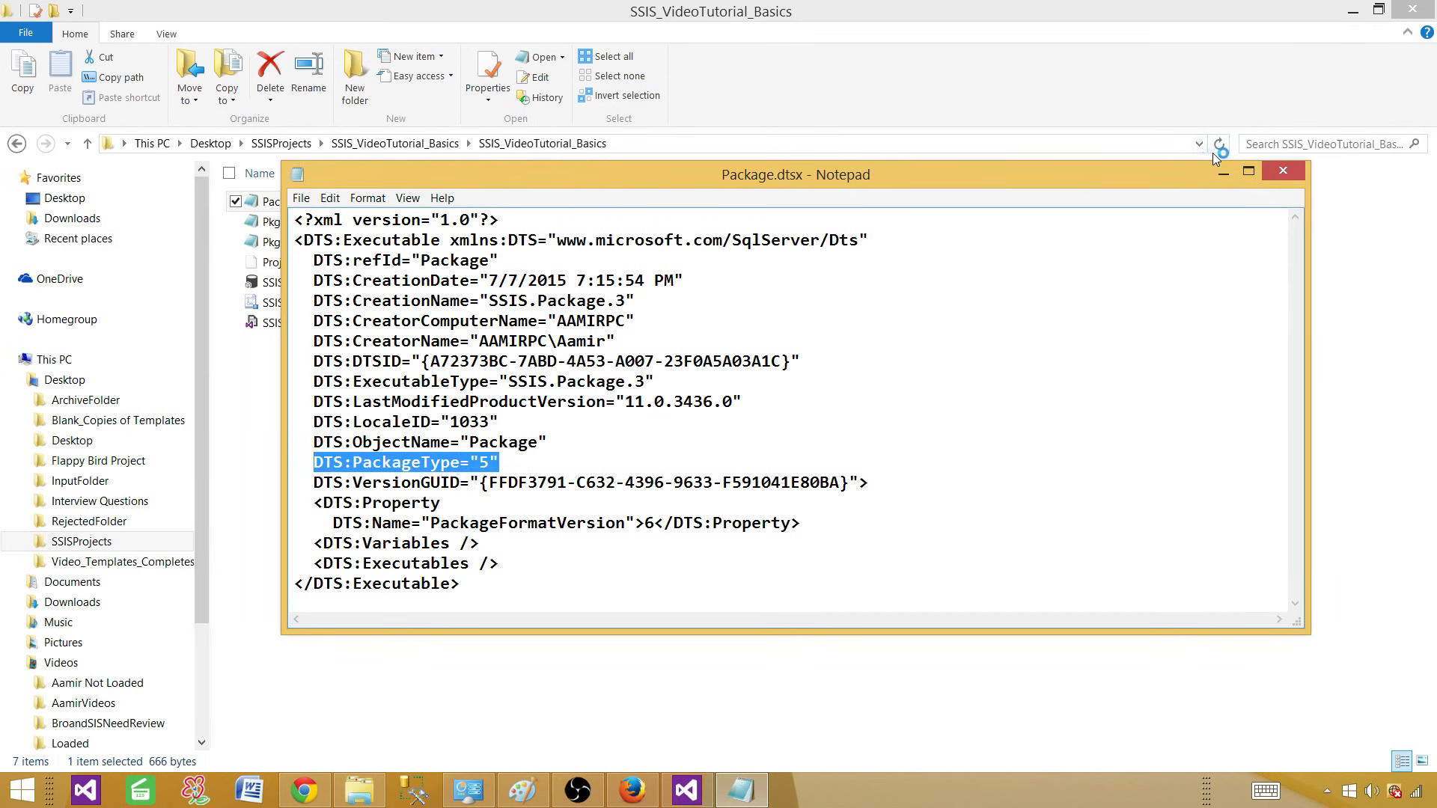
left_click(1282, 171)
left_click(535, 559)
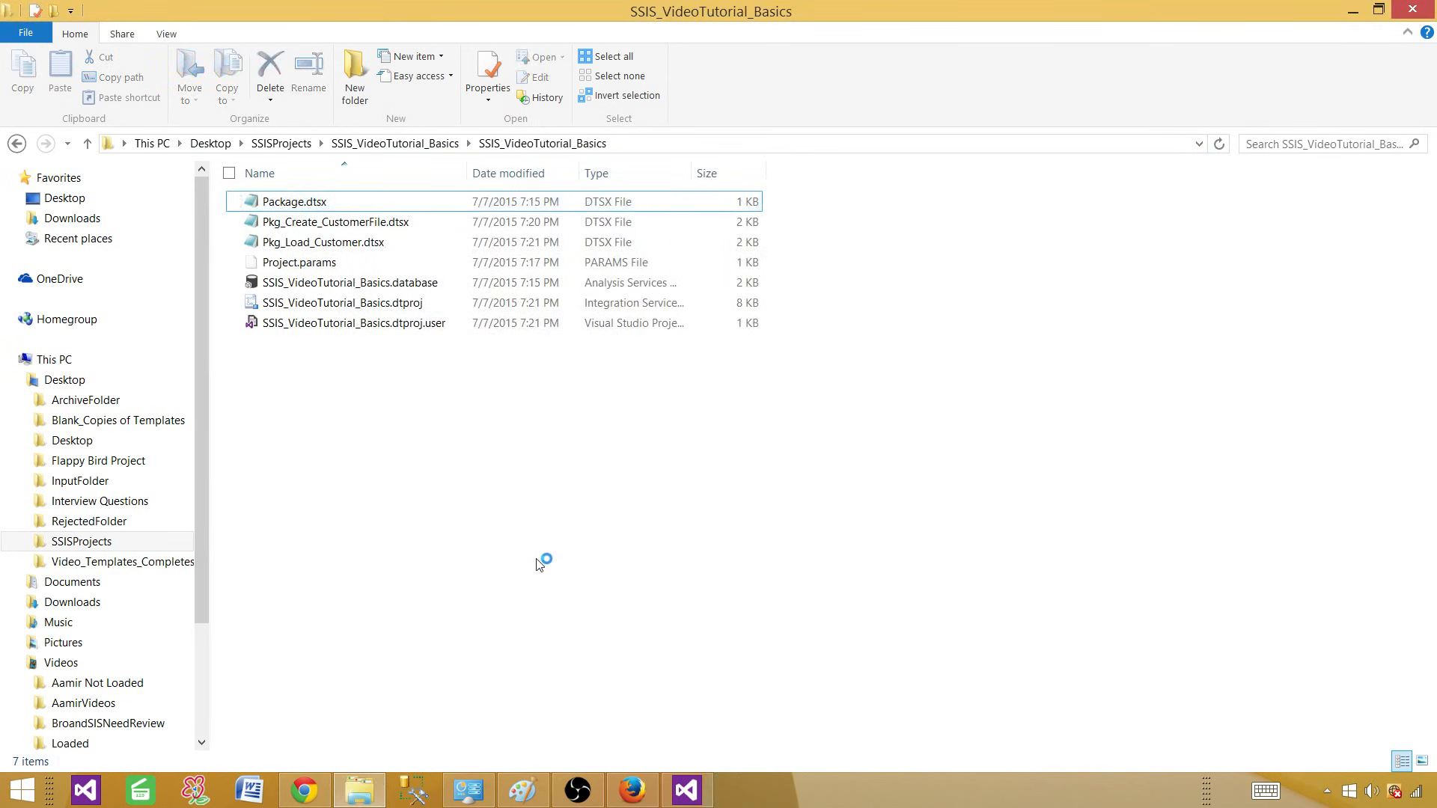
Switch to Visual Studio and add a Data Flow Task to the control flow of Pkg_Load_Customer.dtsx
left_click(702, 799)
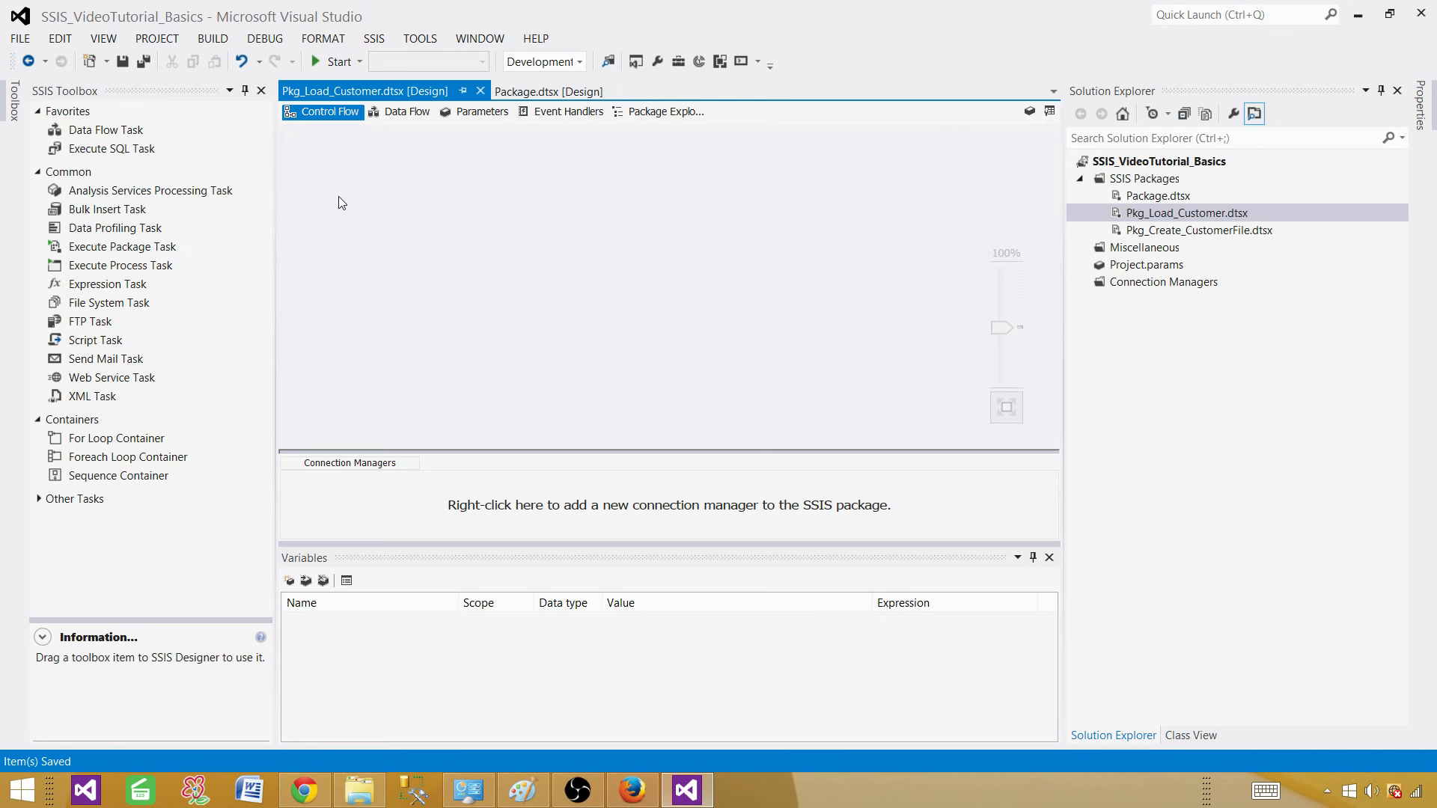
left_click_drag(96, 132, 397, 178)
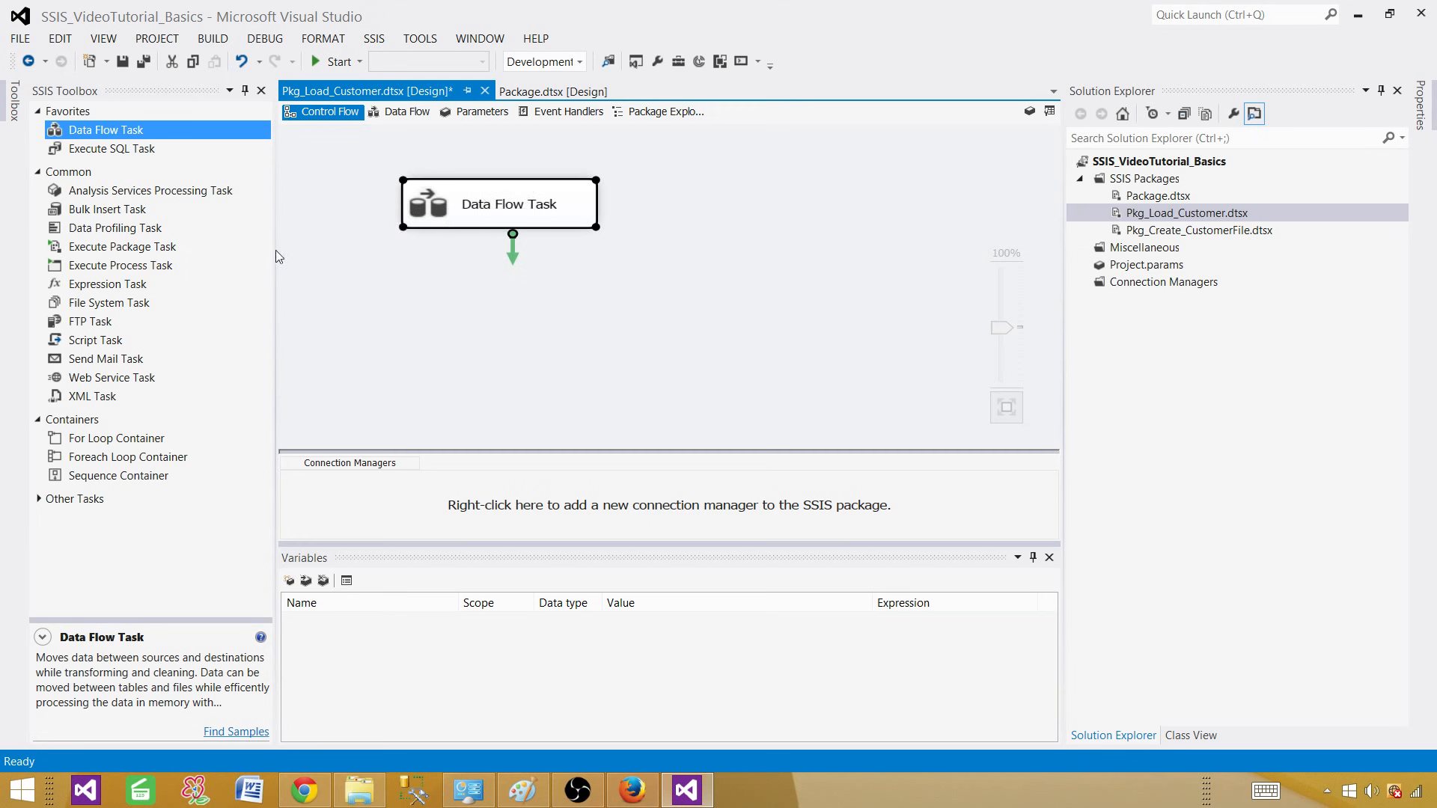
Add an Execute SQL Task below the Data Flow Task and connect the Data Flow Task to it with a precedence constraint
left_click(95, 153)
left_click_drag(96, 154, 406, 286)
left_click(503, 213)
left_click_drag(509, 250, 505, 303)
left_click(526, 208)
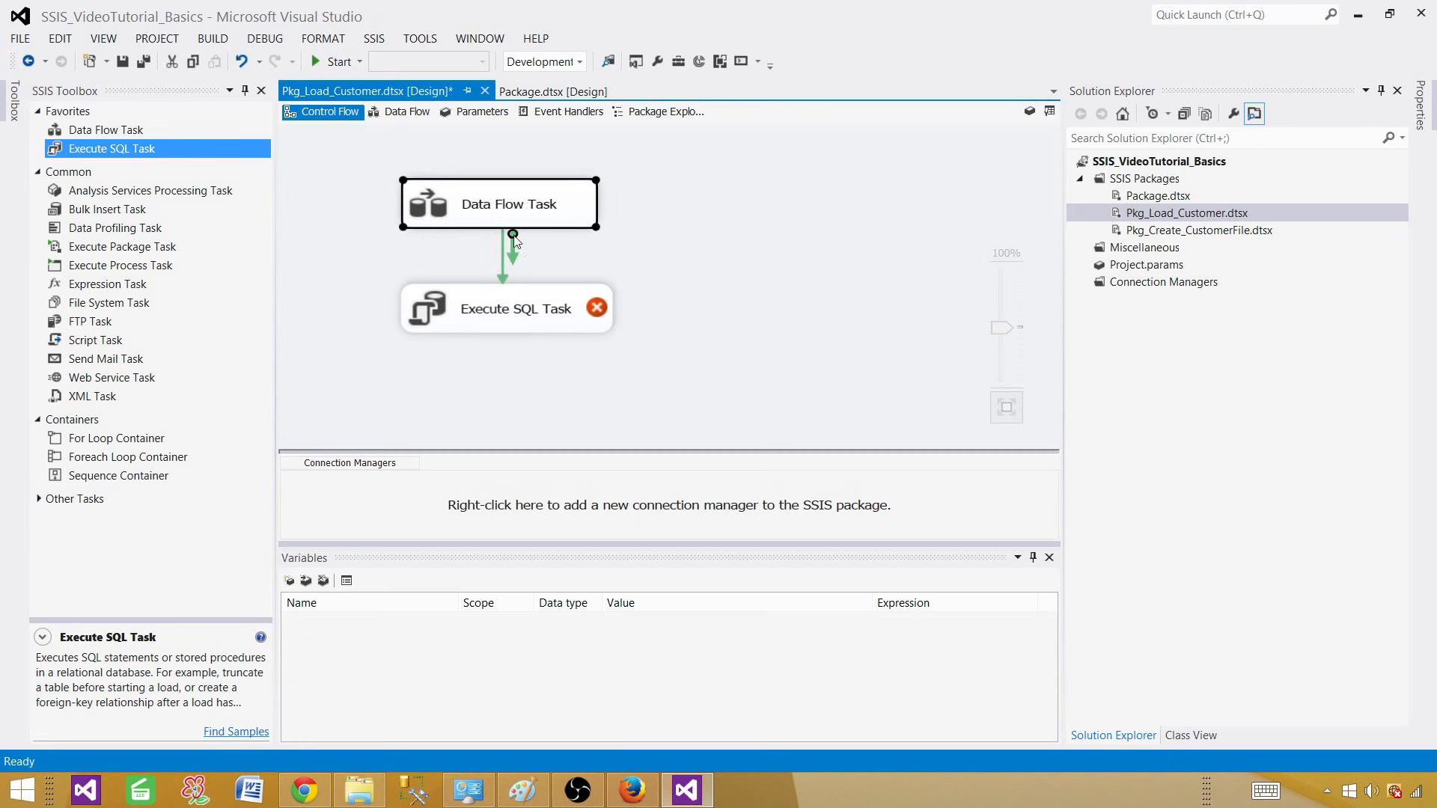
left_click(642, 246)
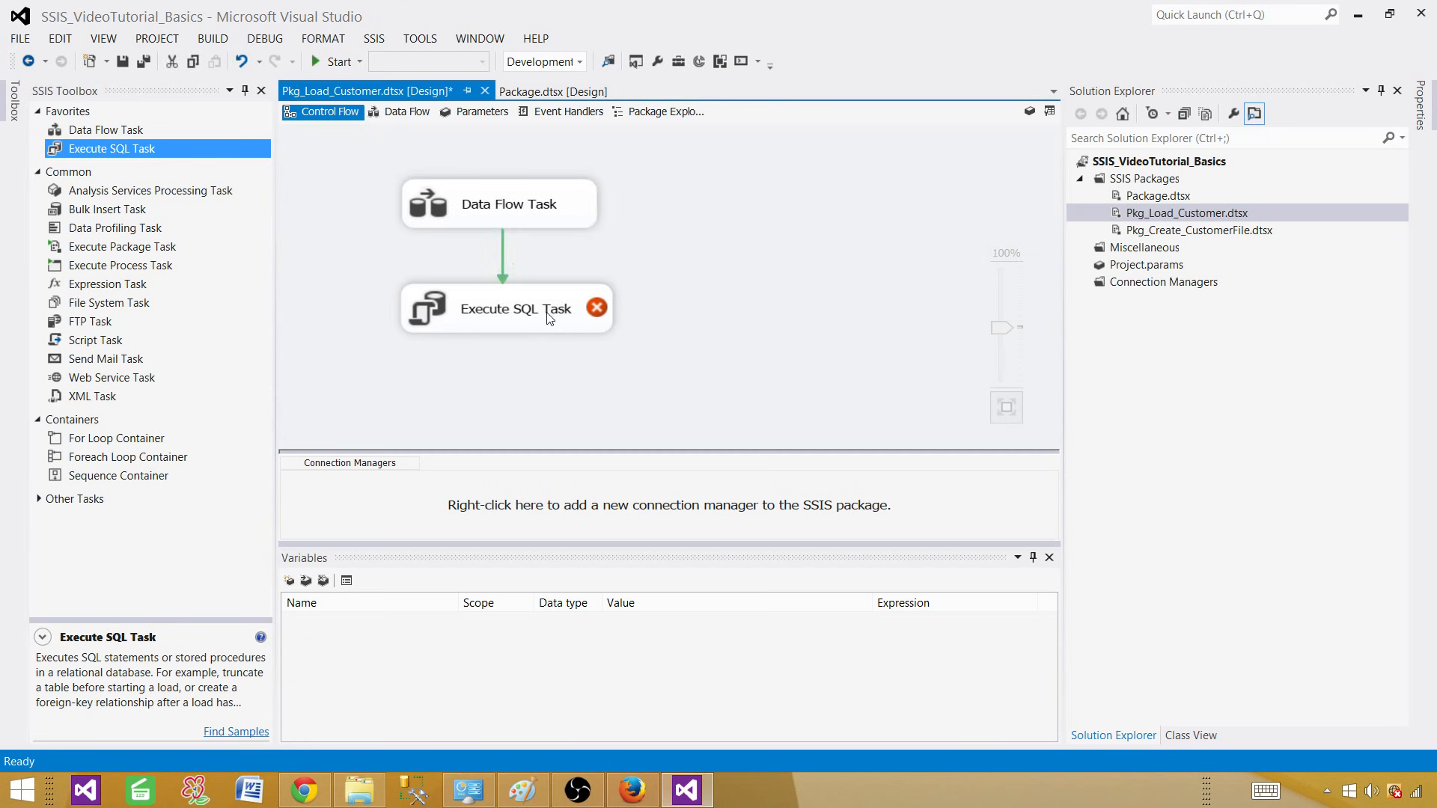
Add a second Execute SQL Task below the first one and connect the first Execute SQL Task to it
left_click(551, 320)
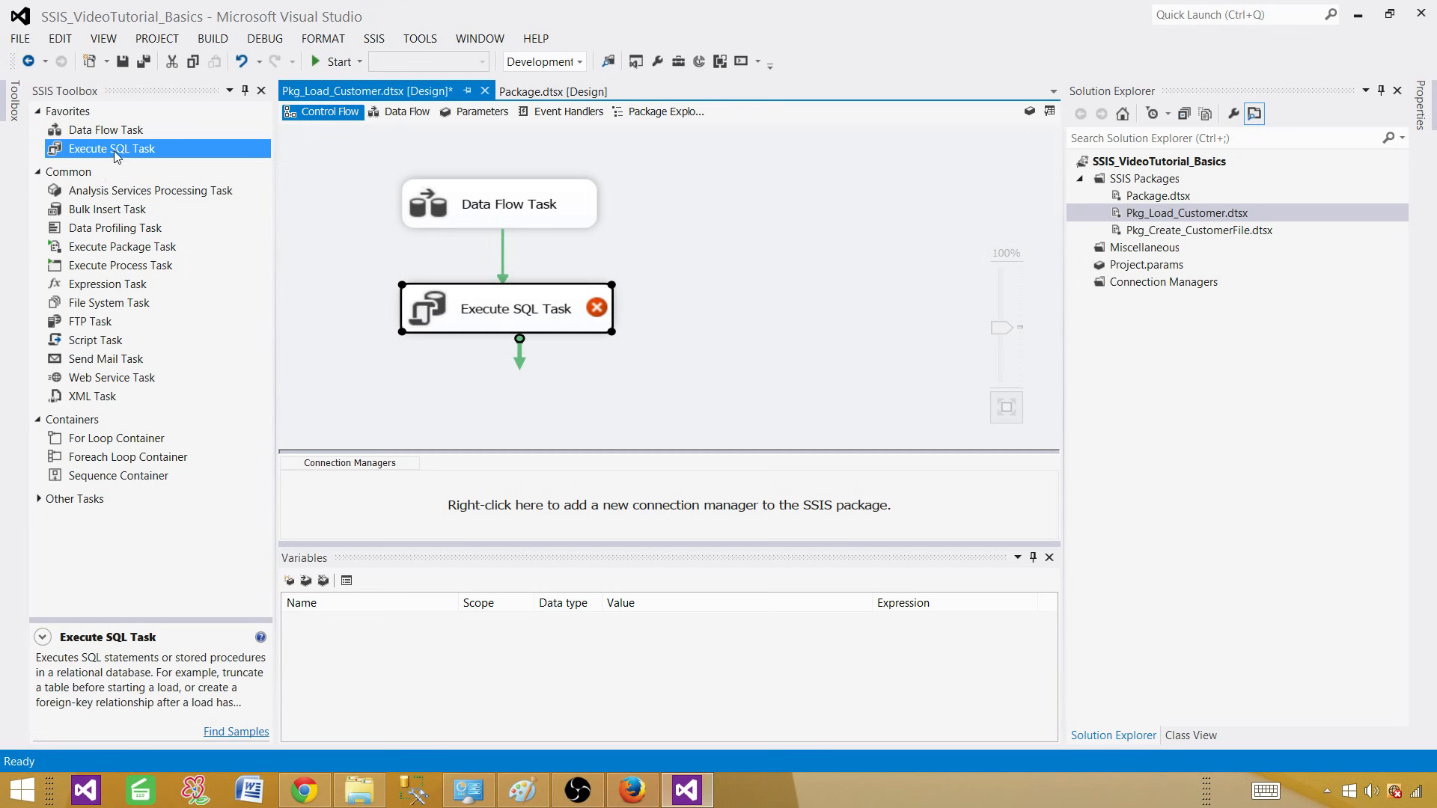
left_click_drag(112, 149, 653, 362)
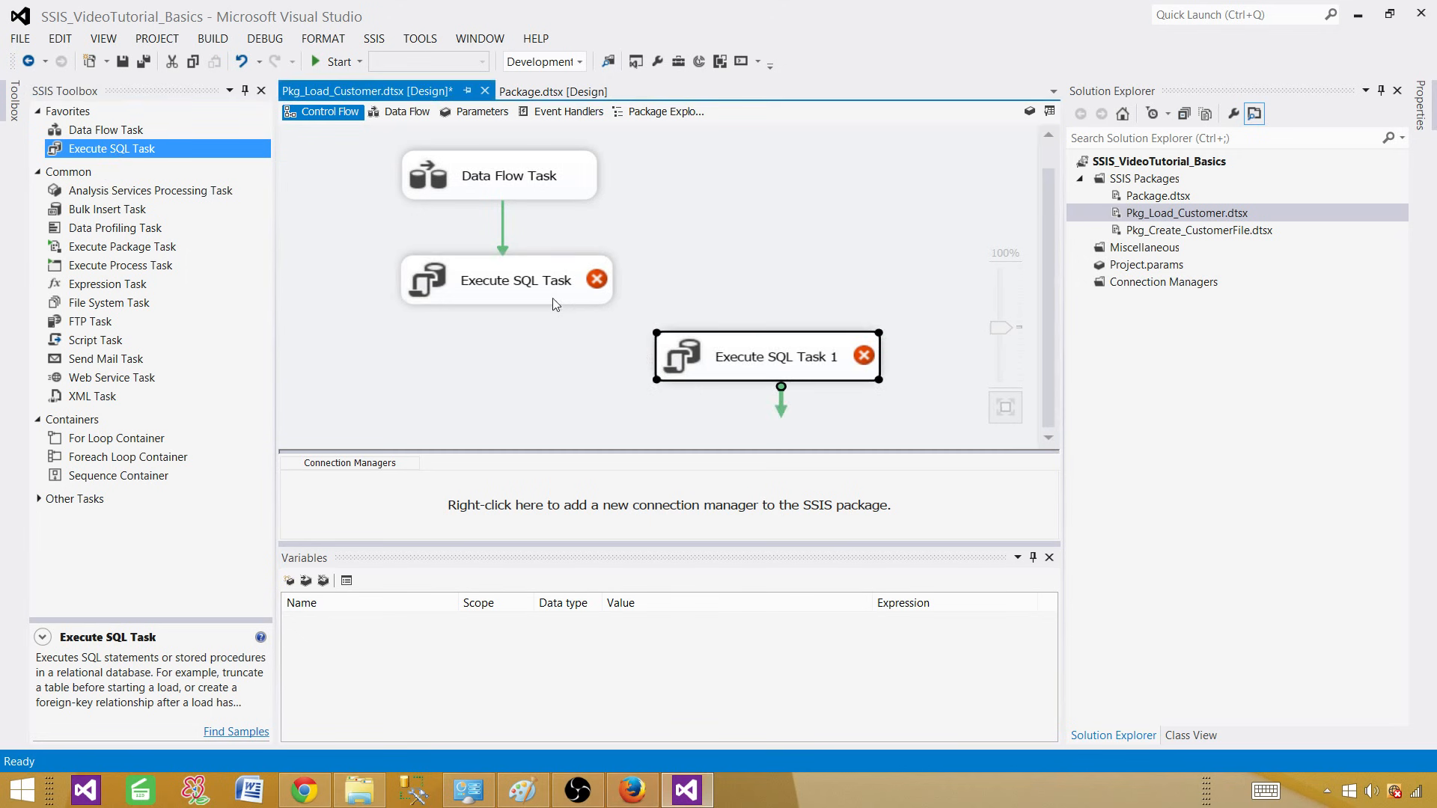
left_click_drag(521, 335, 697, 367)
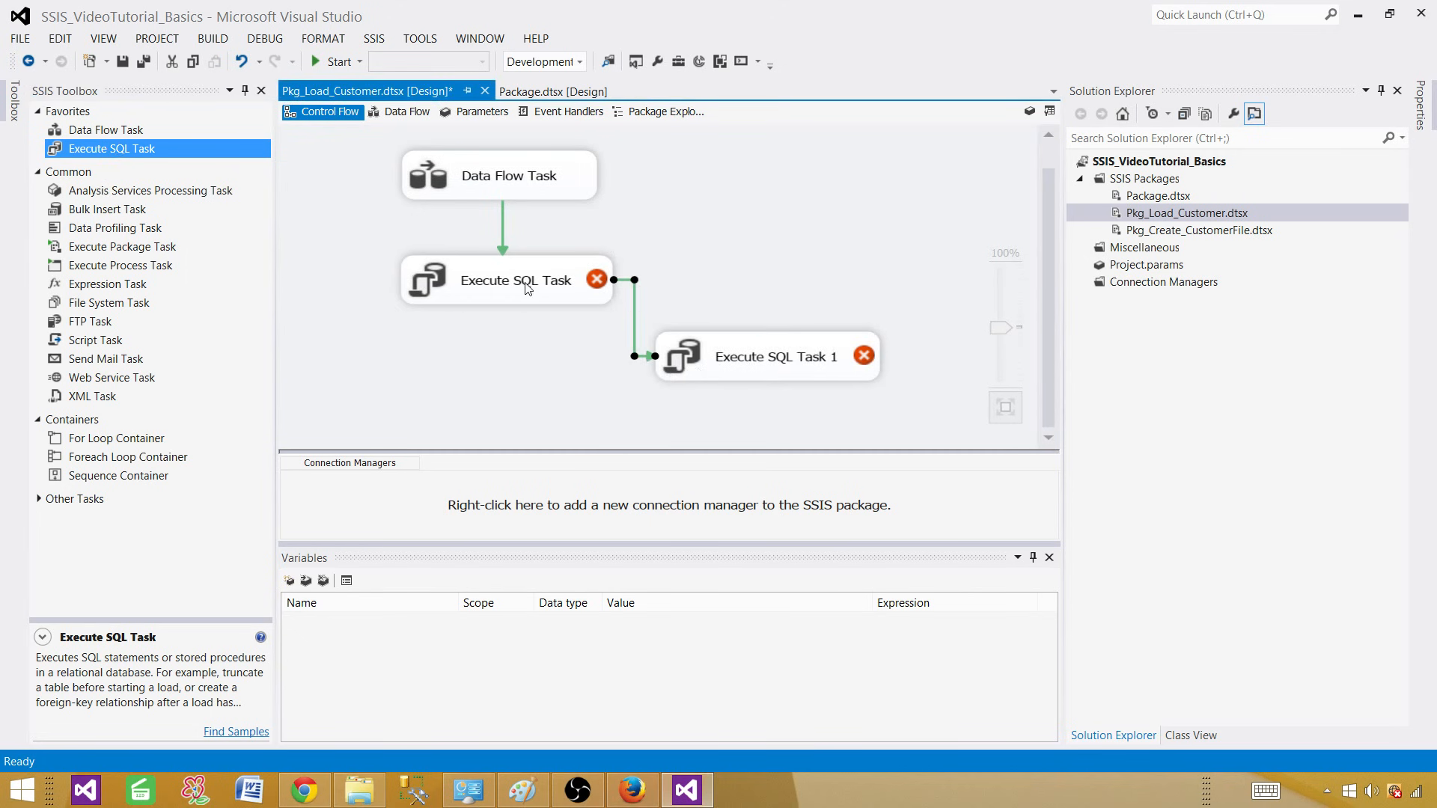
Set the precedence constraint between the two Execute SQL Tasks to the value Failure
double_click(633, 308)
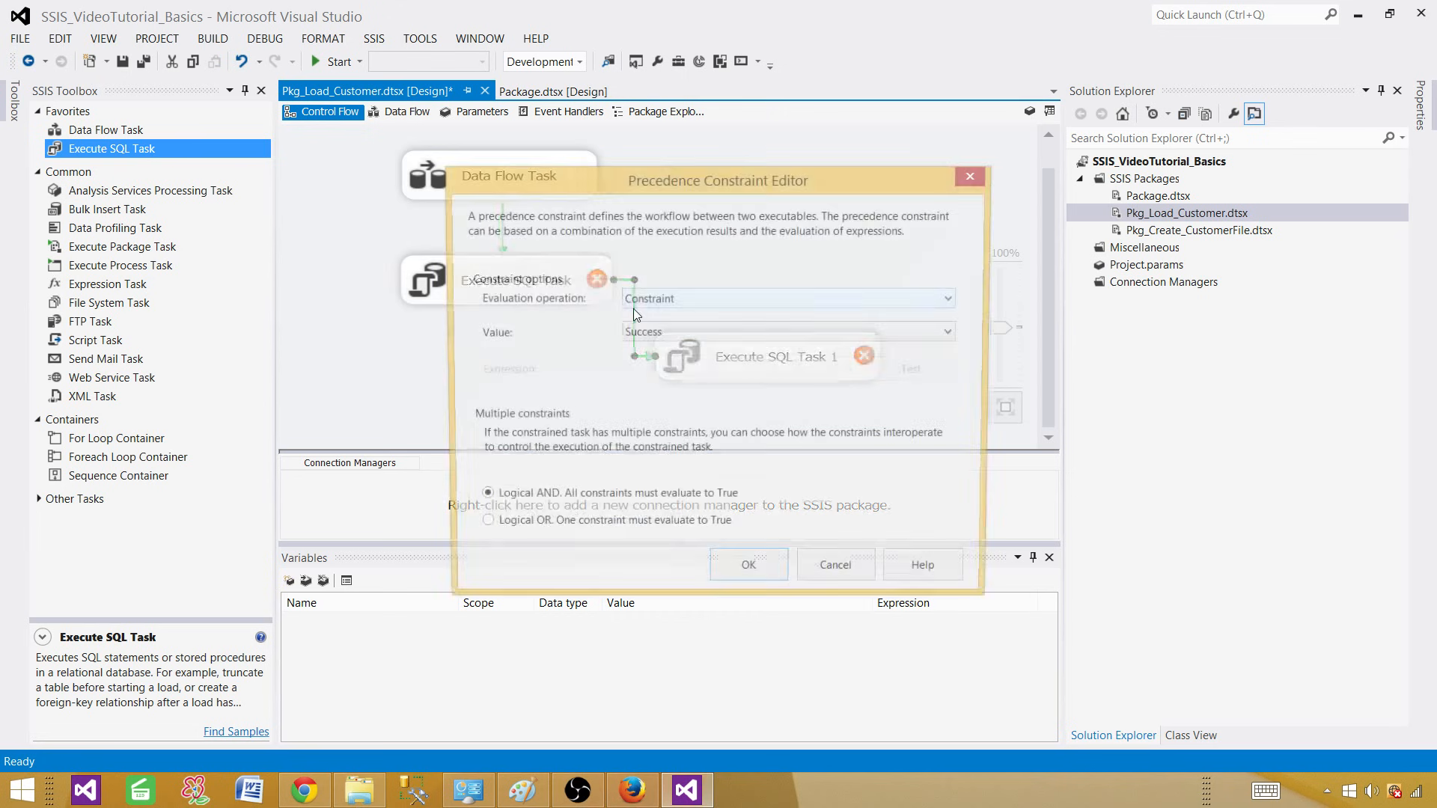
left_click(644, 333)
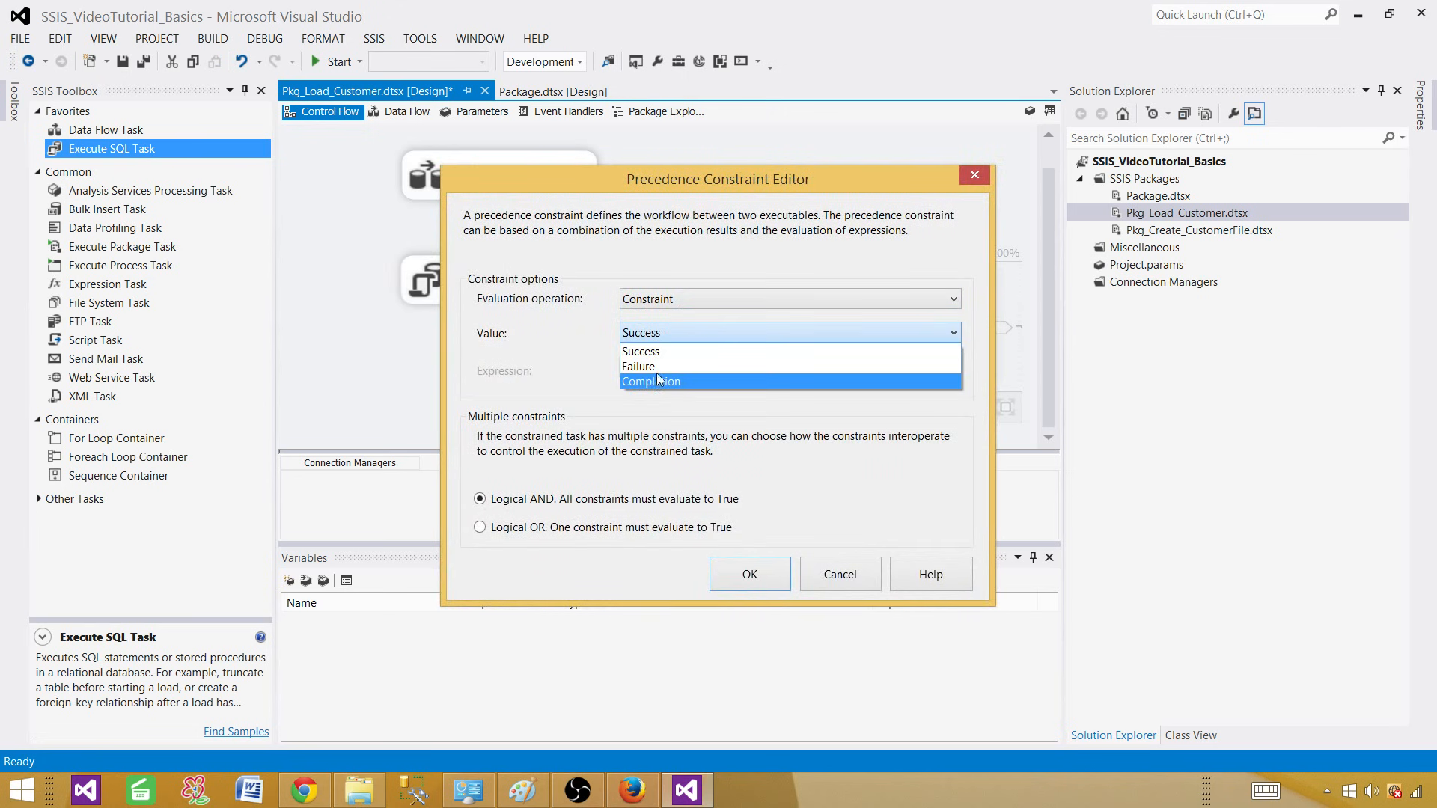
left_click(658, 367)
left_click(734, 576)
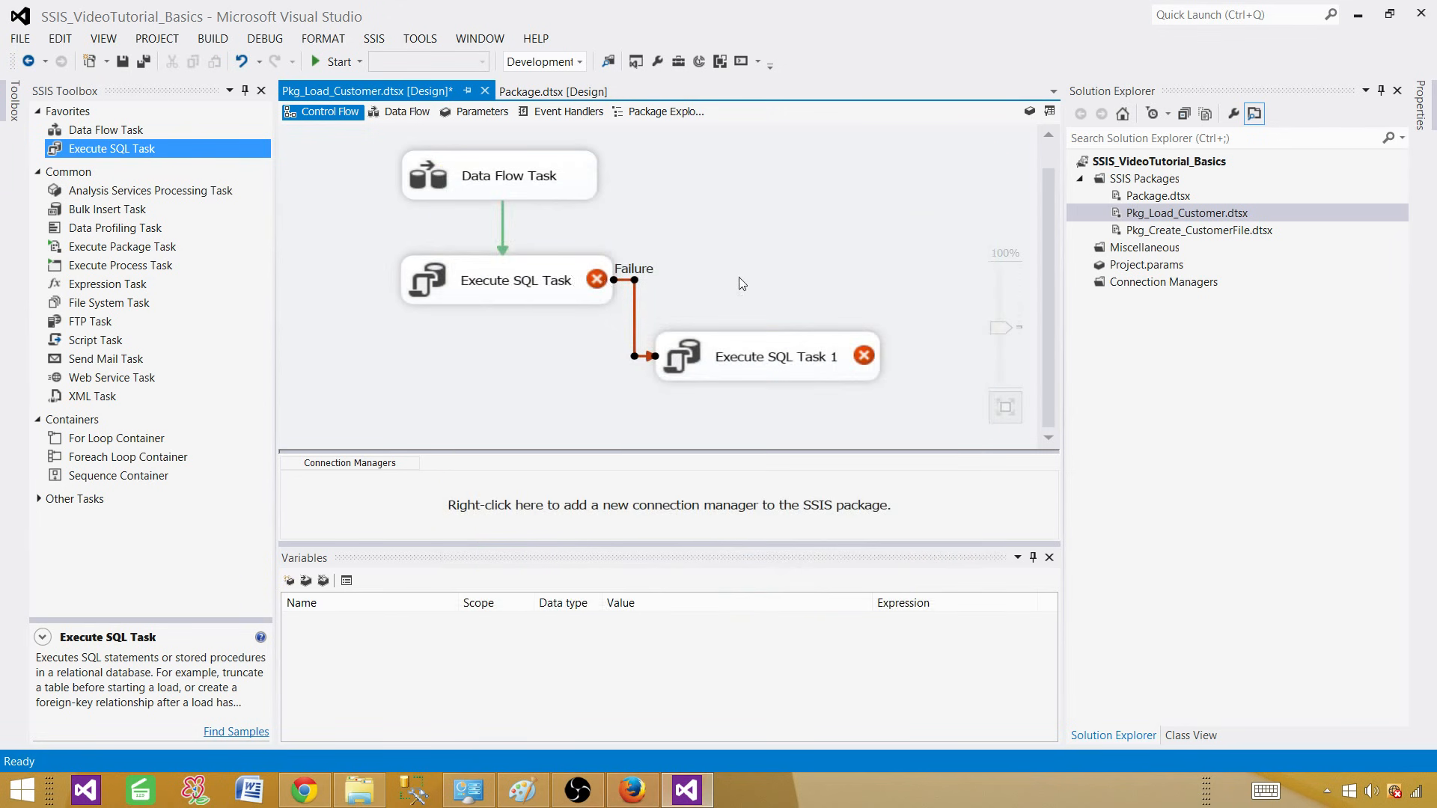
mouse_move(596, 287)
left_click(793, 358)
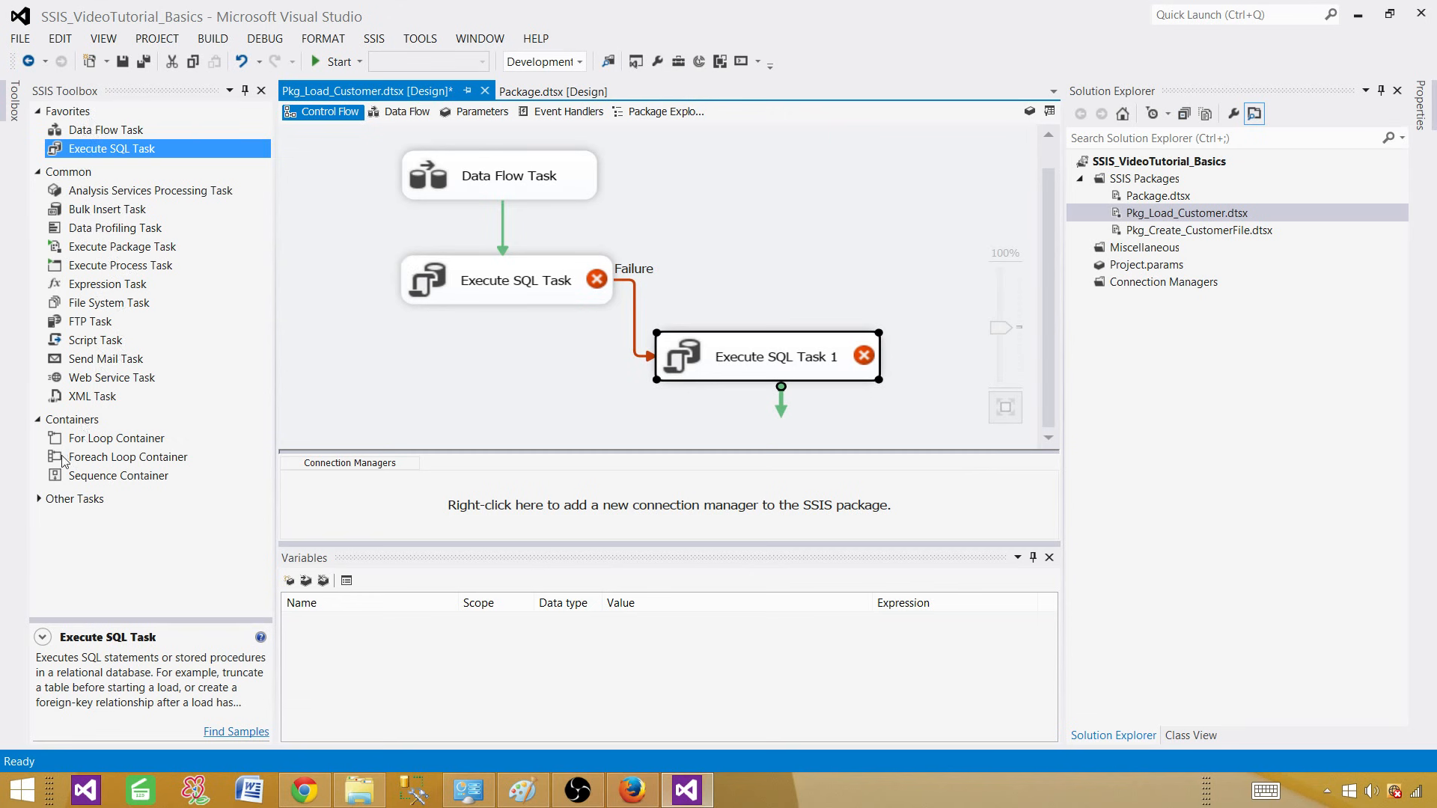
Review the control flow tasks listed under Other Tasks in the SSIS Toolbox and collapse the category again
left_click(46, 501)
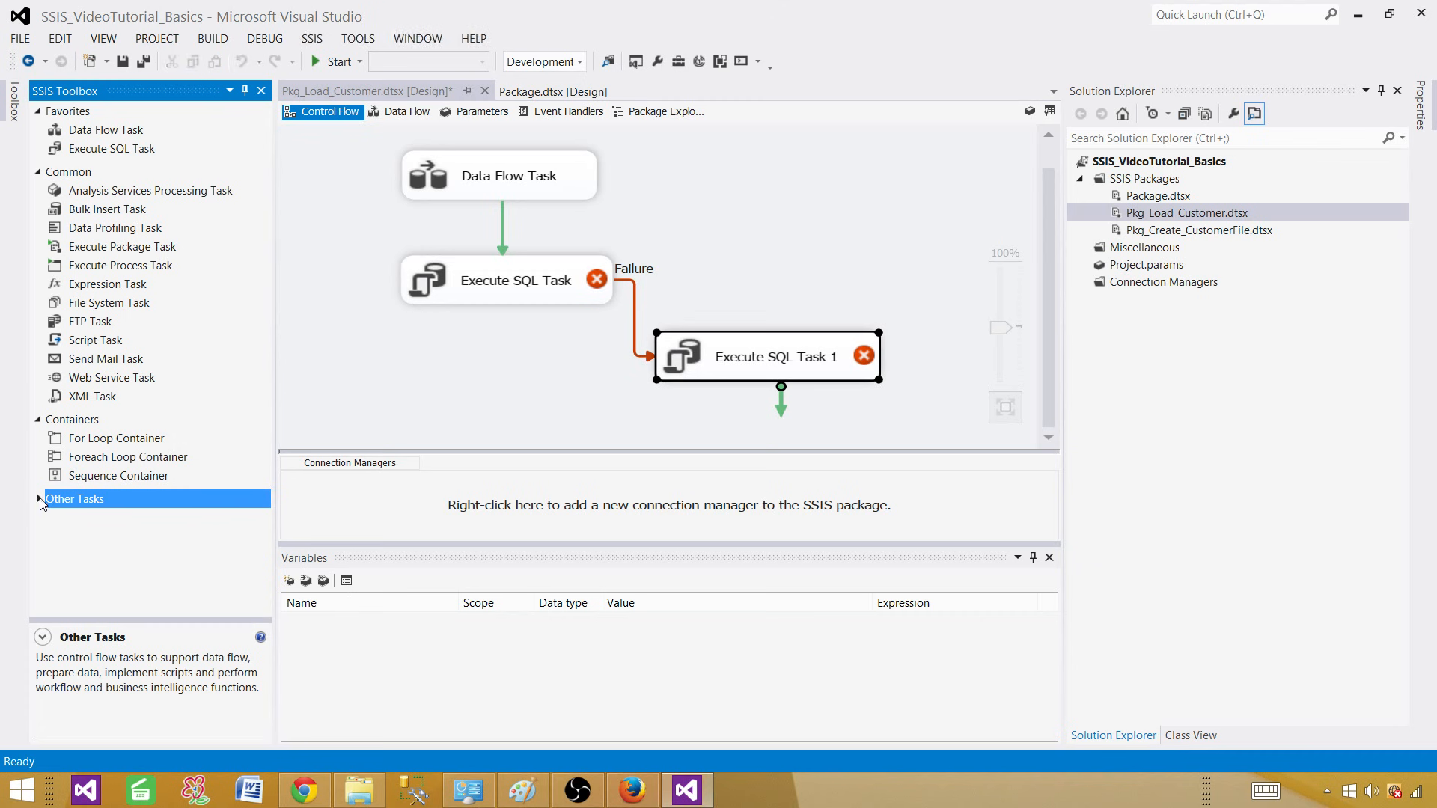
left_click(40, 499)
scroll(179, 462, "down", 5)
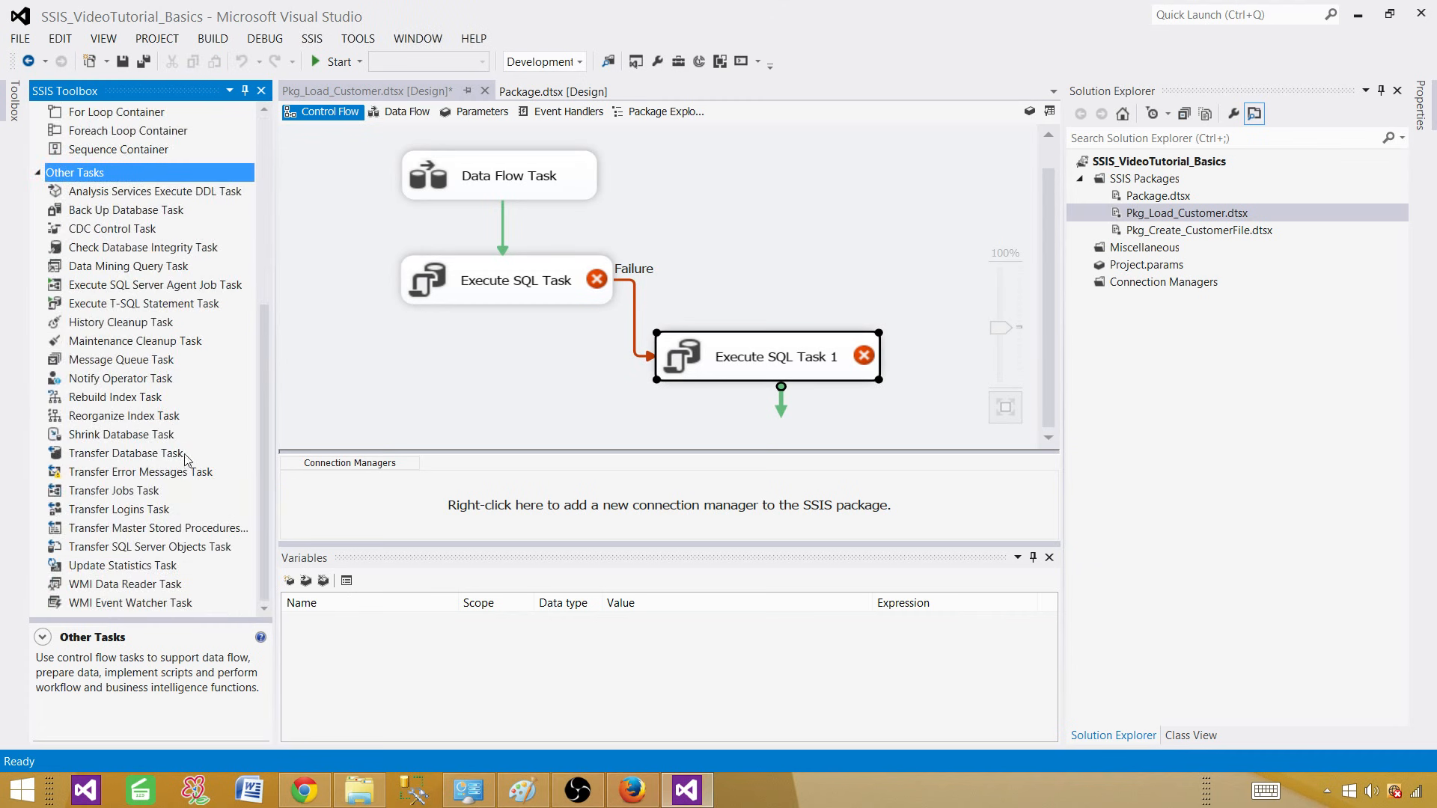
scroll(184, 453, "up", 5)
left_click(39, 499)
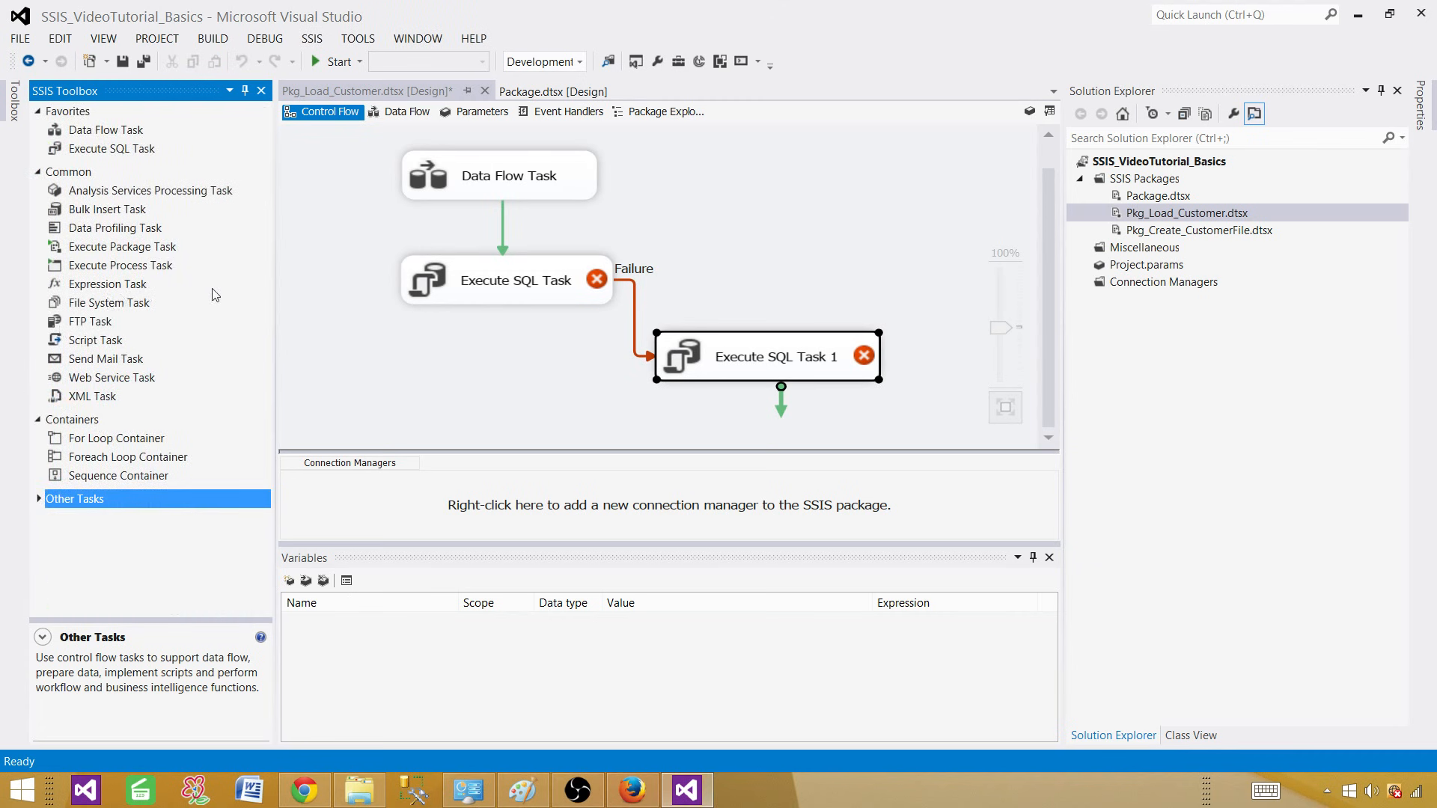
Delete both Execute SQL Tasks from the control flow, keeping only the Data Flow Task
left_click(748, 366)
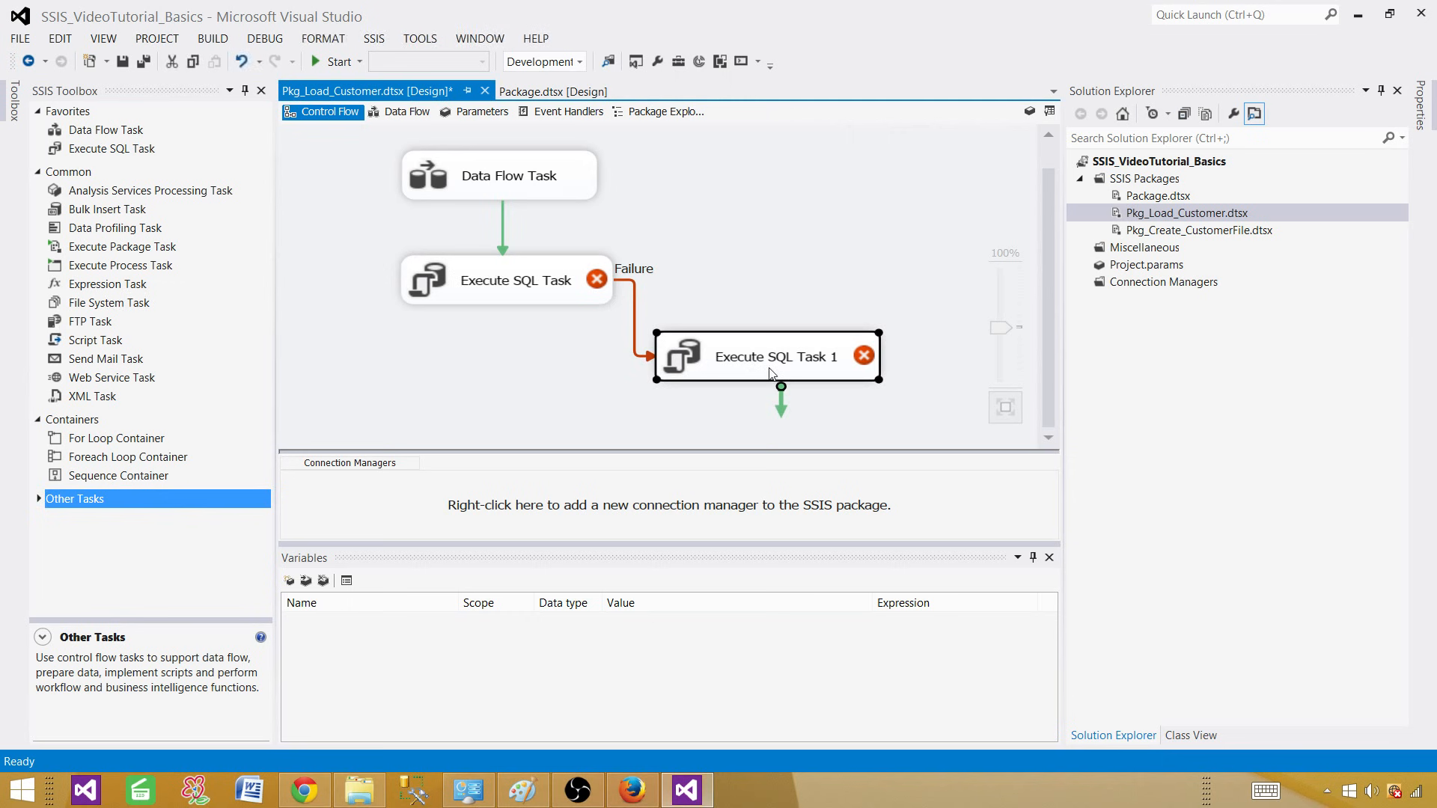
key("Delete")
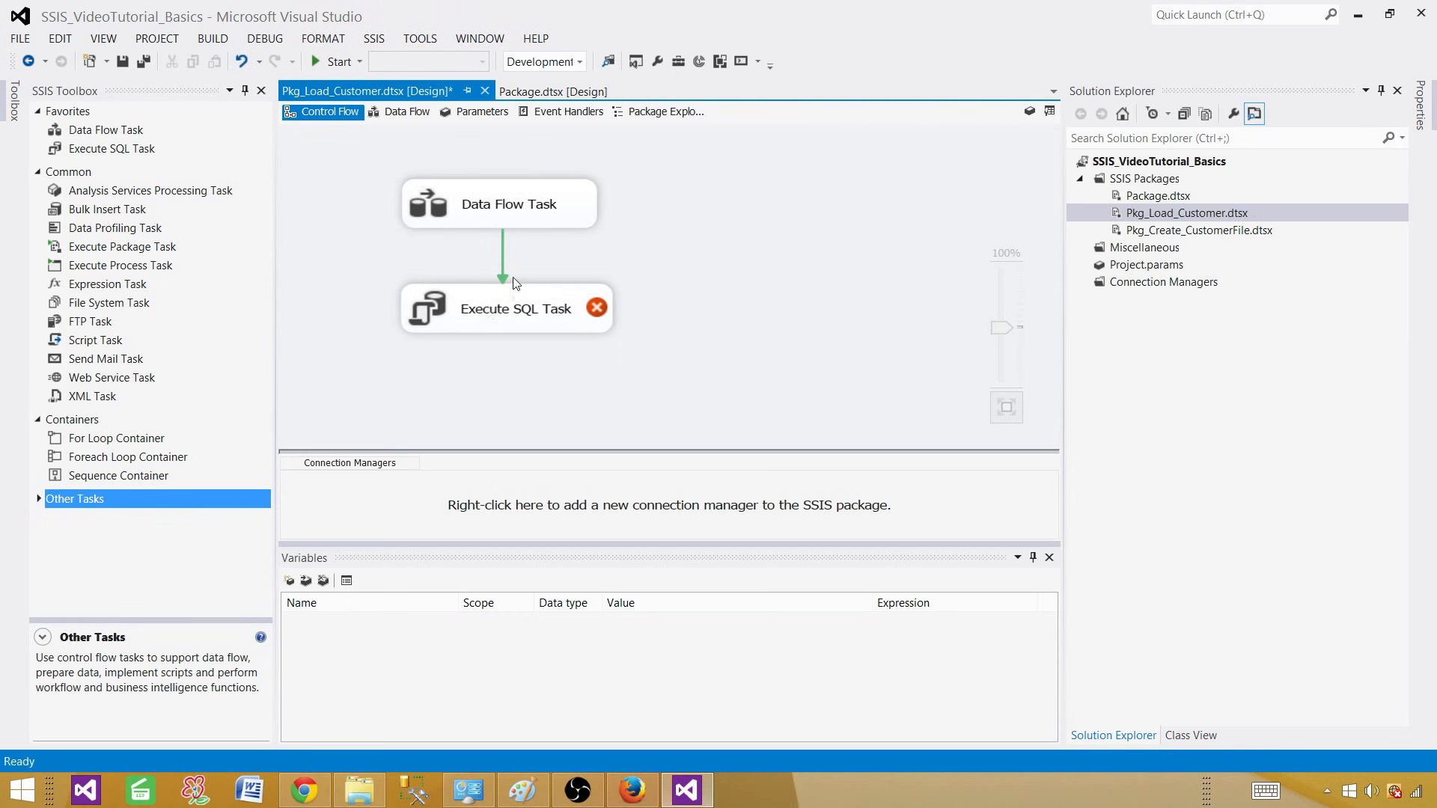
left_click(532, 312)
key("Delete")
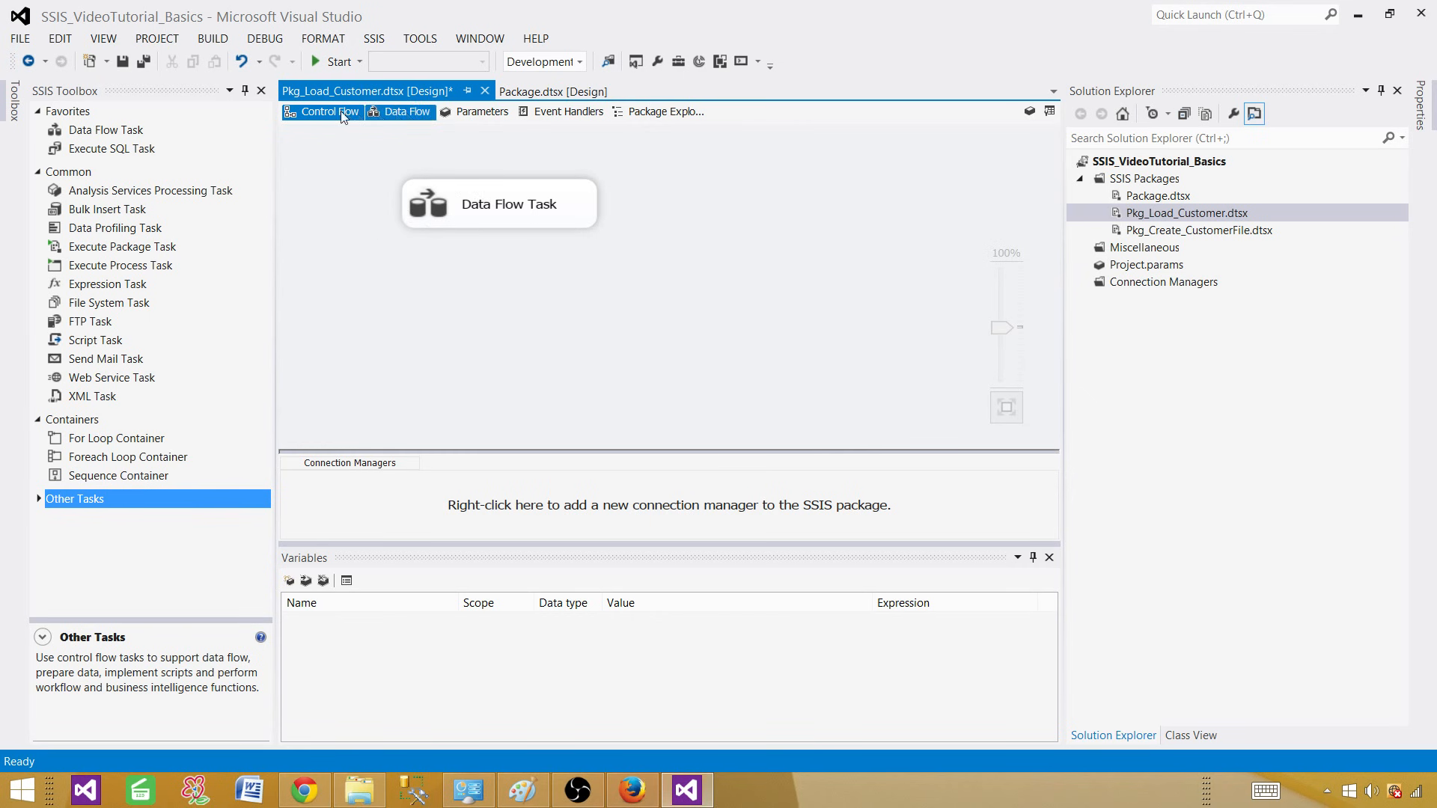
Compare the toolbox items offered in the Control Flow and Data Flow designers of Pkg_Load_Customer.dtsx
left_click(386, 113)
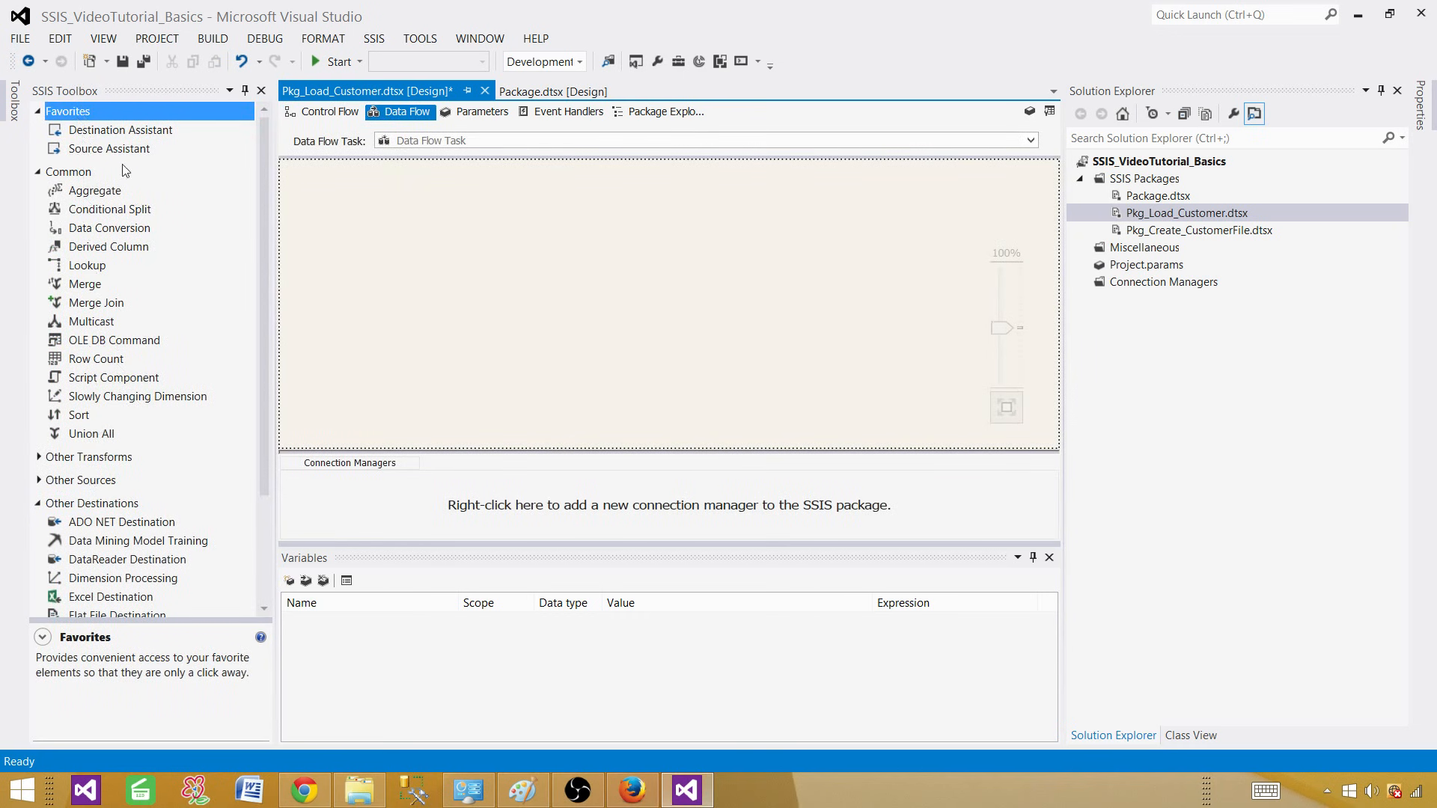
left_click(338, 112)
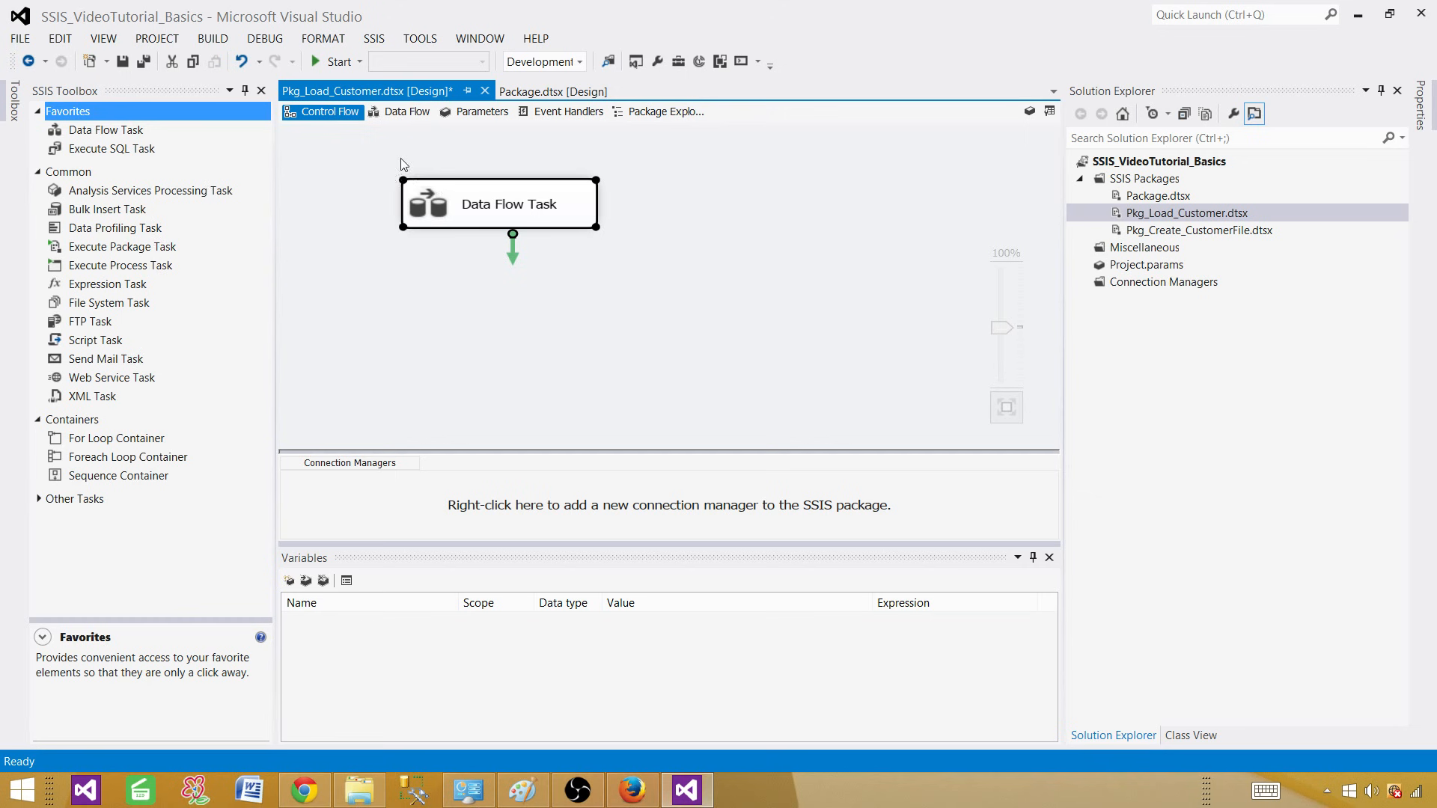
left_click(406, 112)
left_click(346, 114)
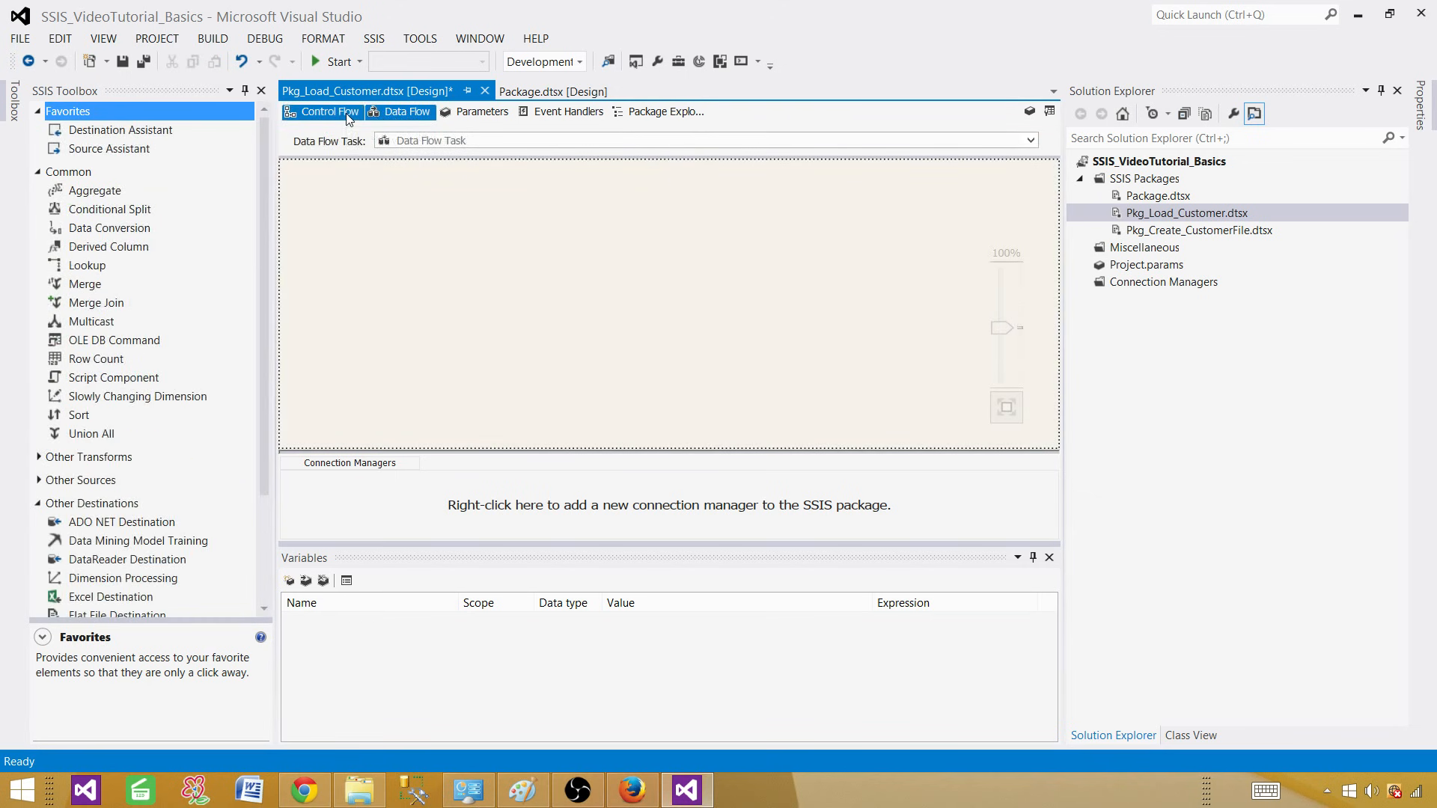
left_click(400, 113)
Review the data flow components from Row Count down to Other Destinations, check the Control Flow once more and return to the Data Flow
left_click(104, 366)
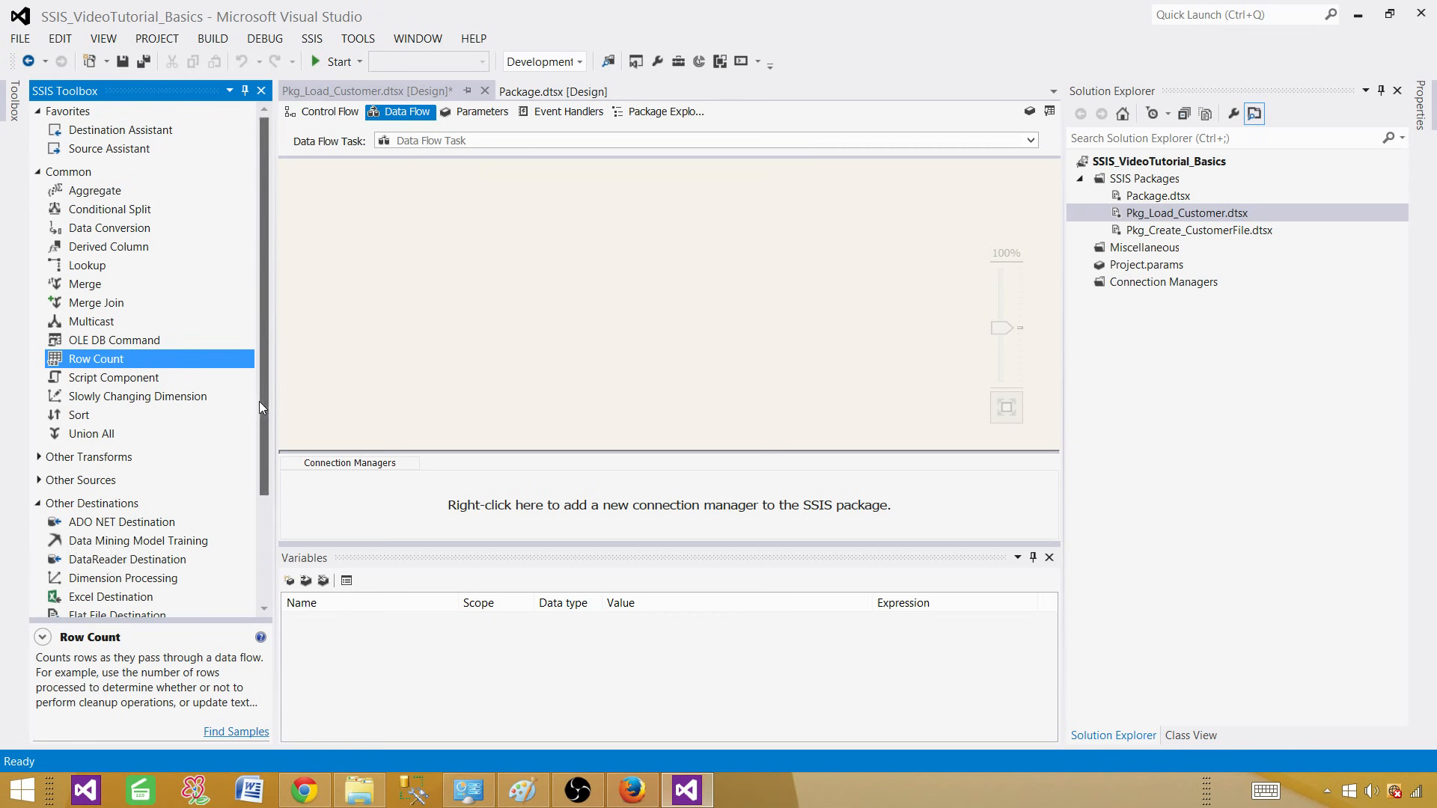
left_click_drag(259, 401, 267, 540)
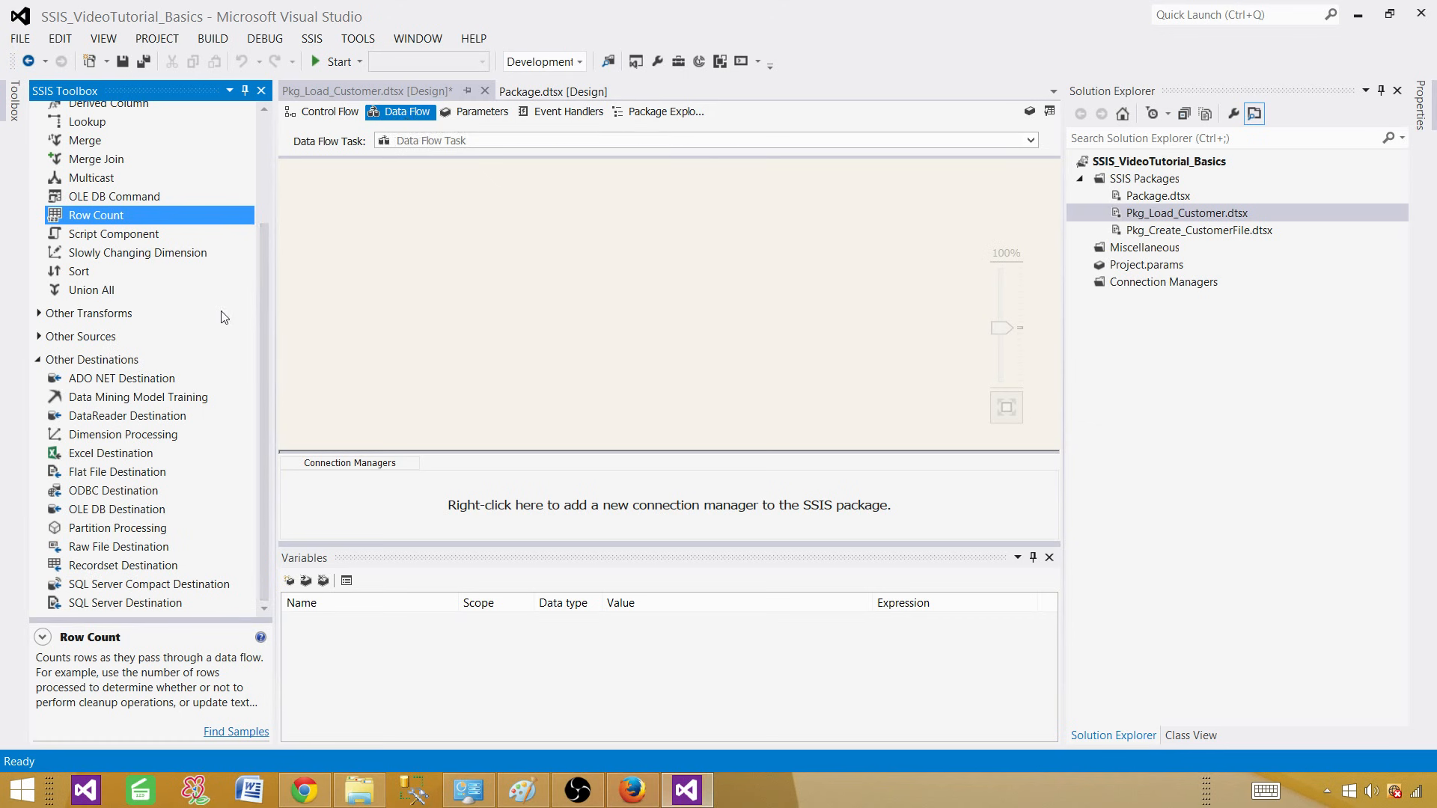
left_click(343, 113)
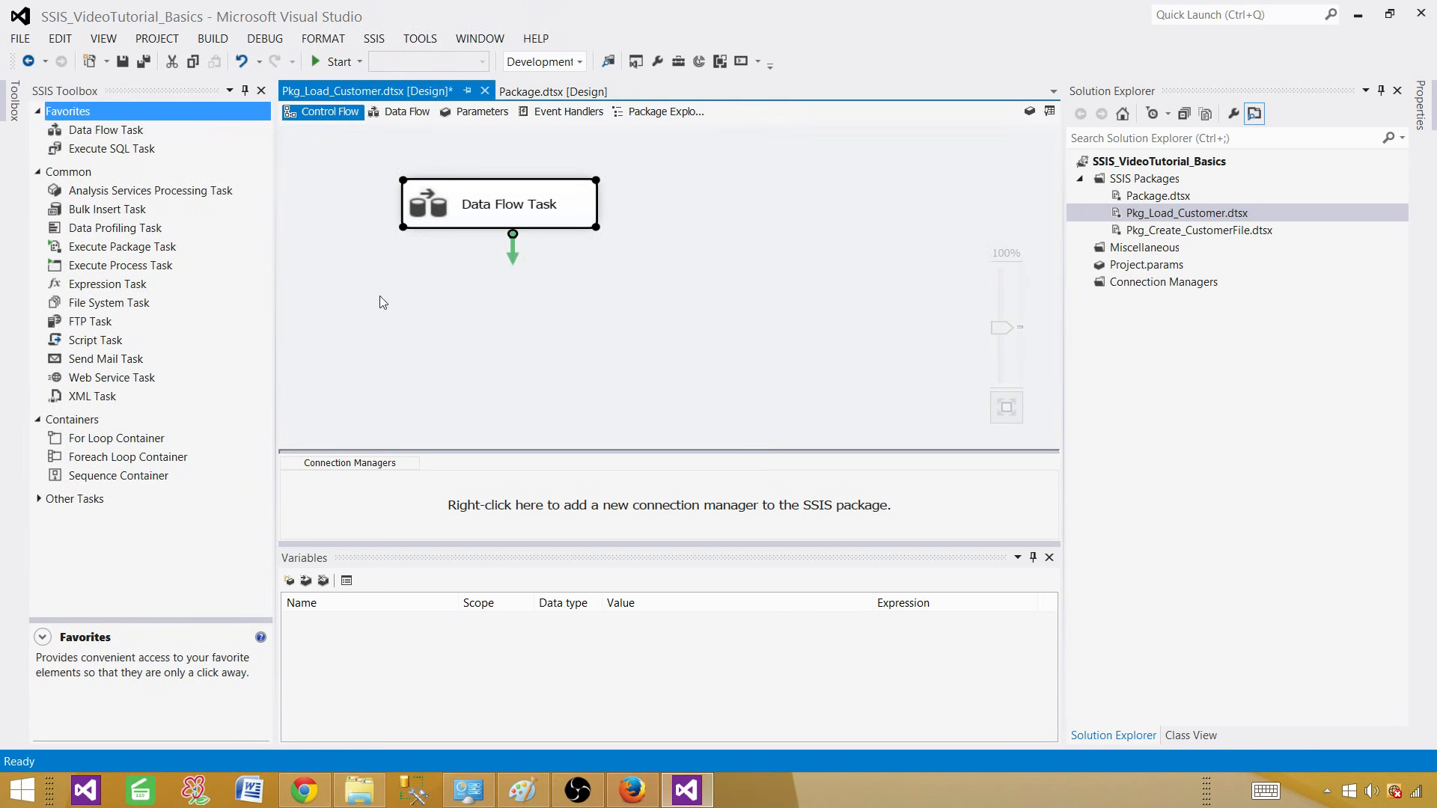
left_click(399, 113)
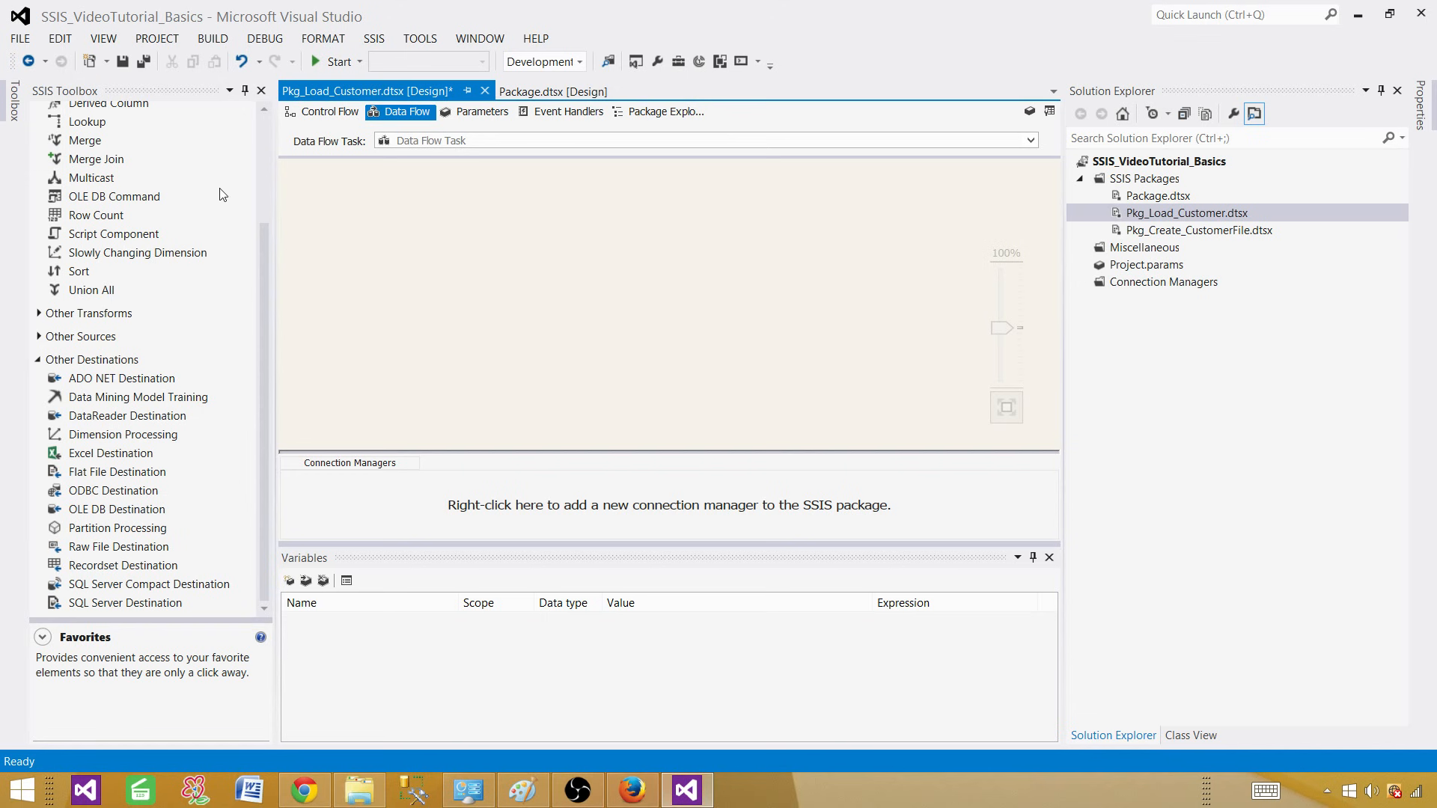
Expand the Other Sources category of the data flow toolbox to review the available source components
left_click(264, 142)
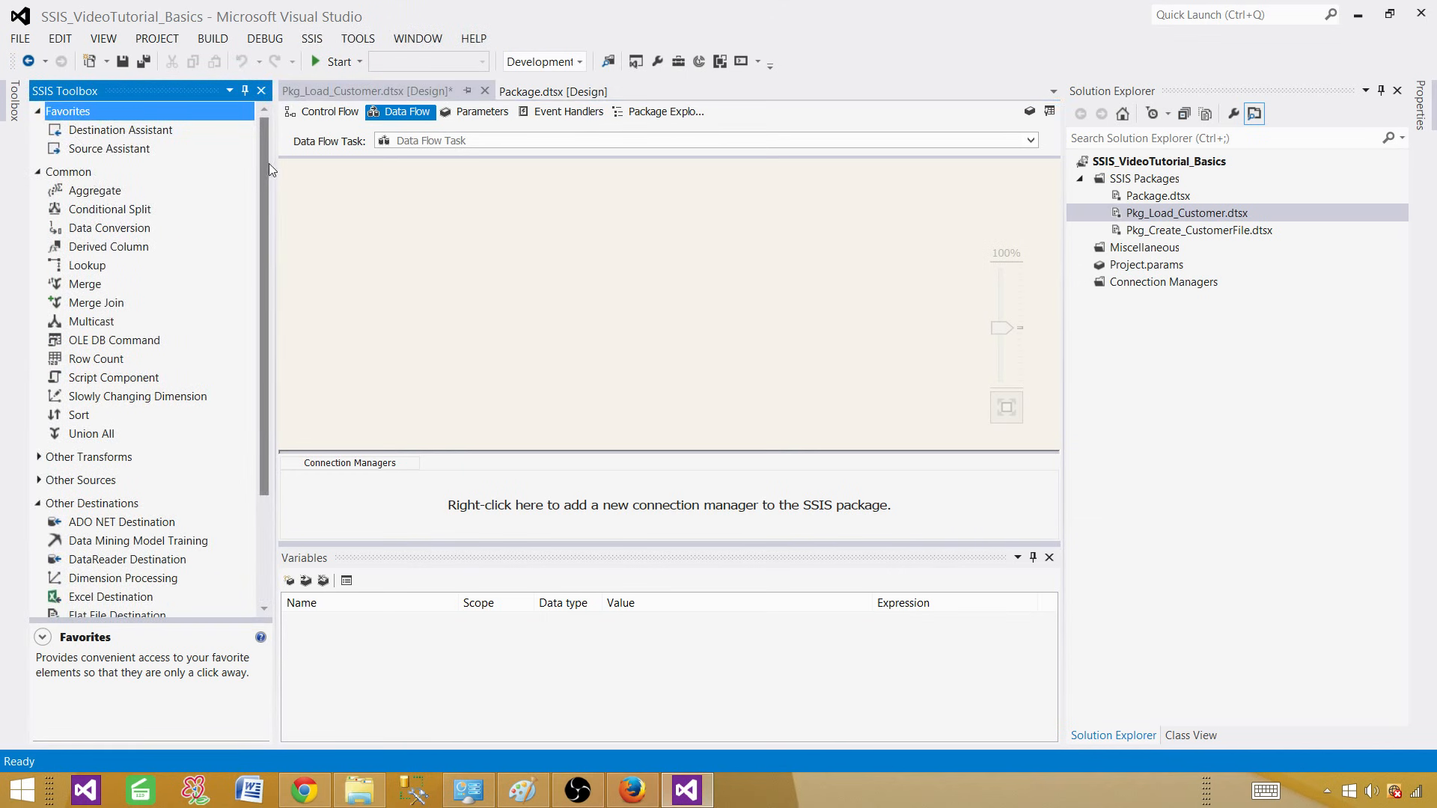
scroll(264, 161, "down", 3)
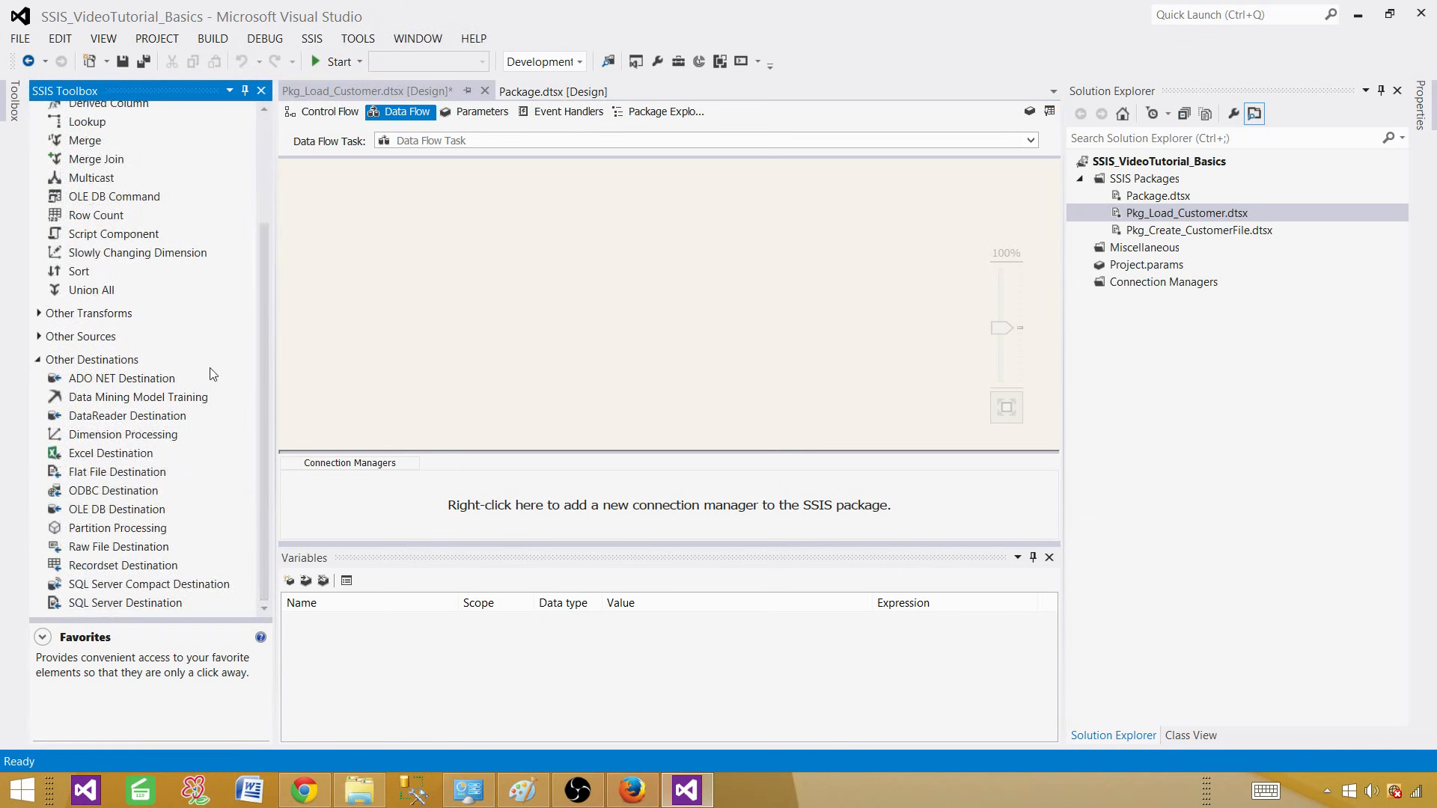
left_click(38, 338)
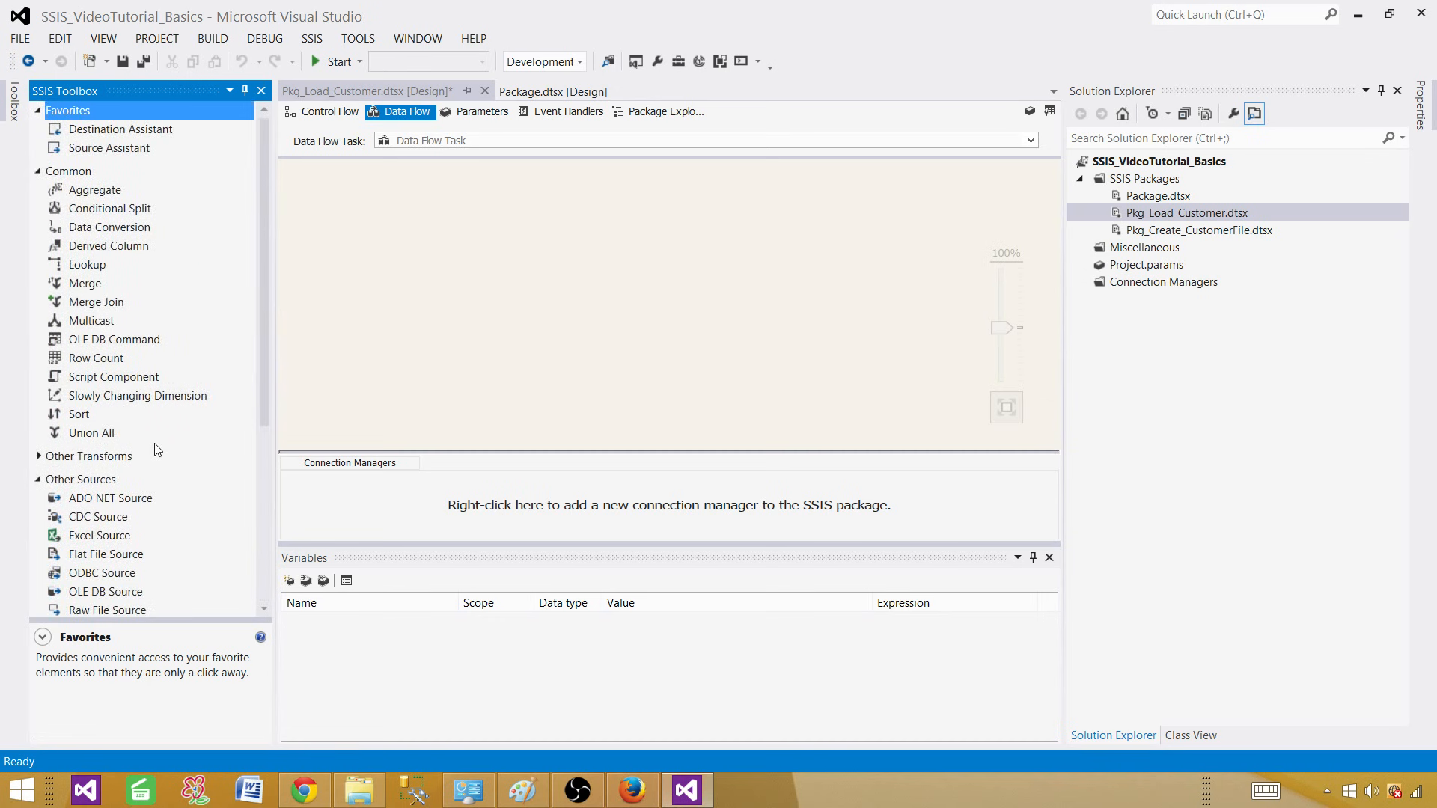
Add an OLE DB Source to the upper middle of the empty data flow
scroll(194, 440, "down", 2)
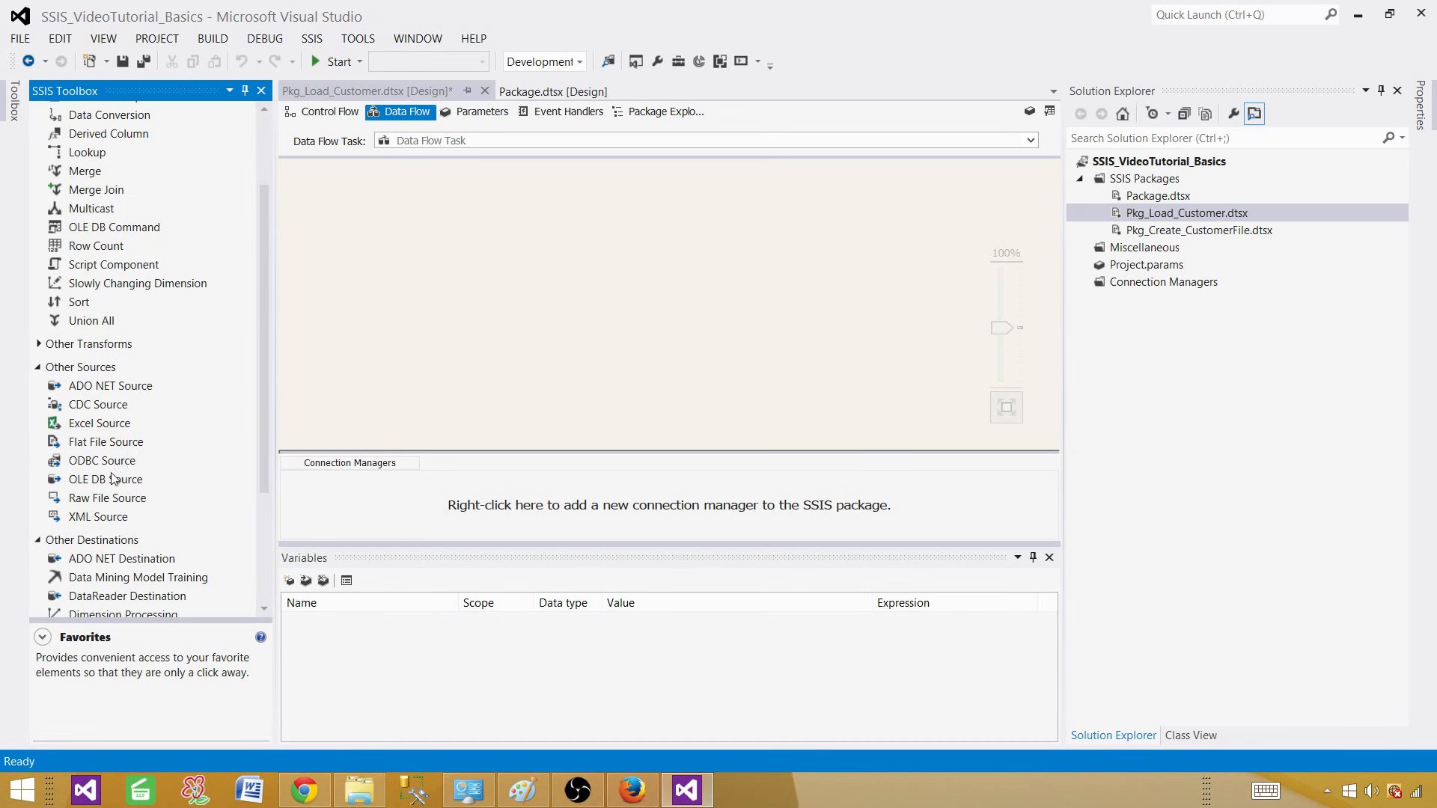
left_click(106, 481)
left_click_drag(106, 481, 464, 200)
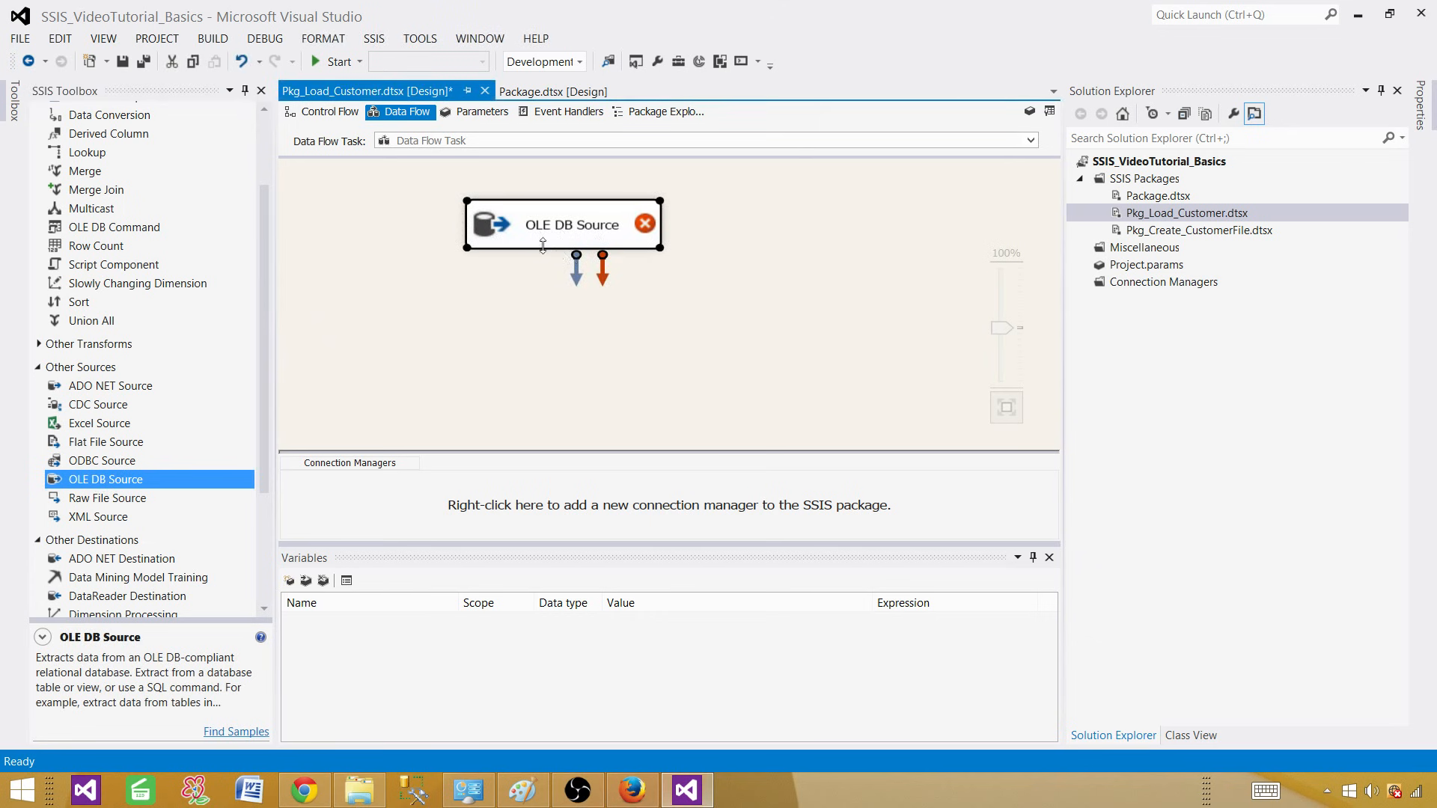
mouse_move(556, 237)
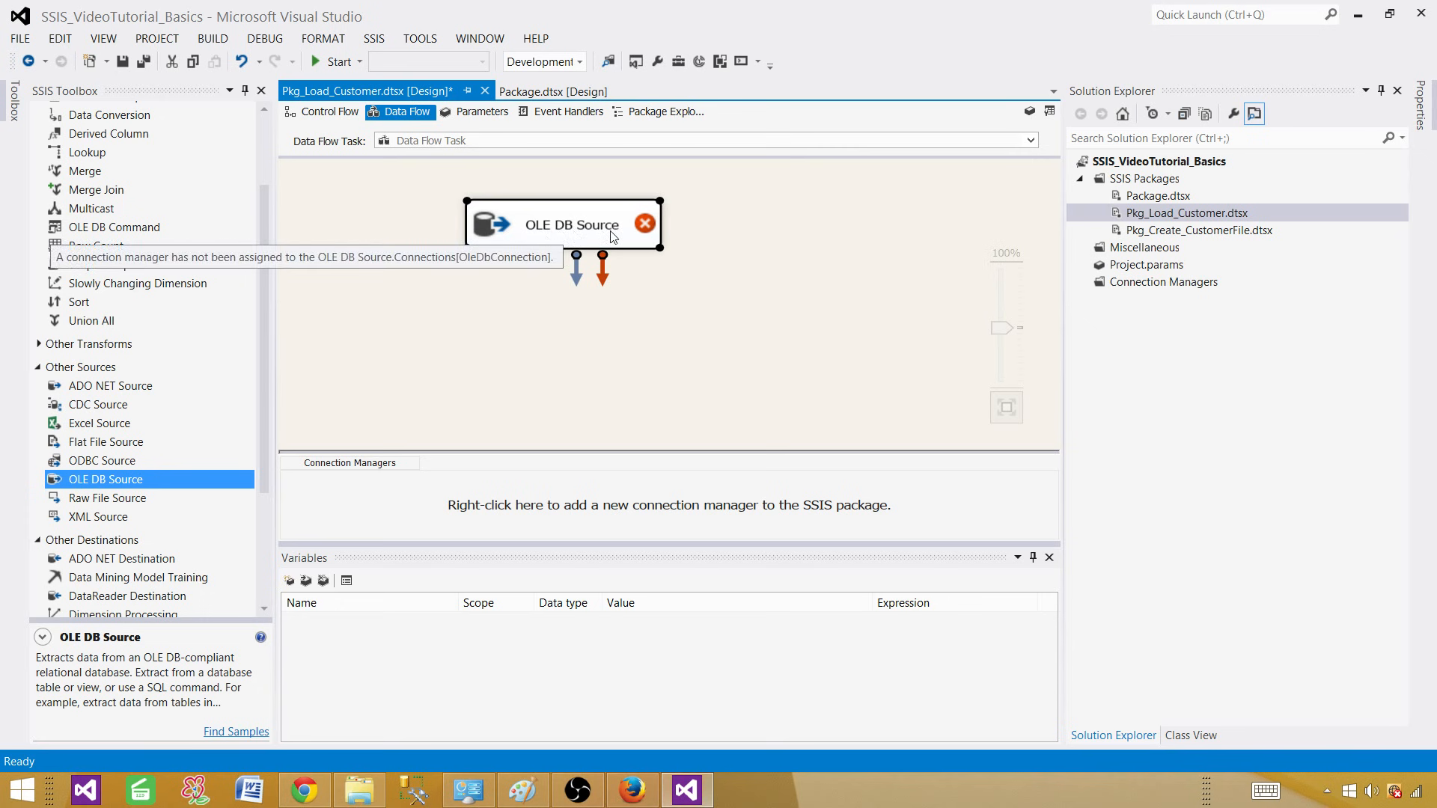
Add a Multicast below the OLE DB Source and connect the source's regular output to it
left_click_drag(263, 369, 268, 289)
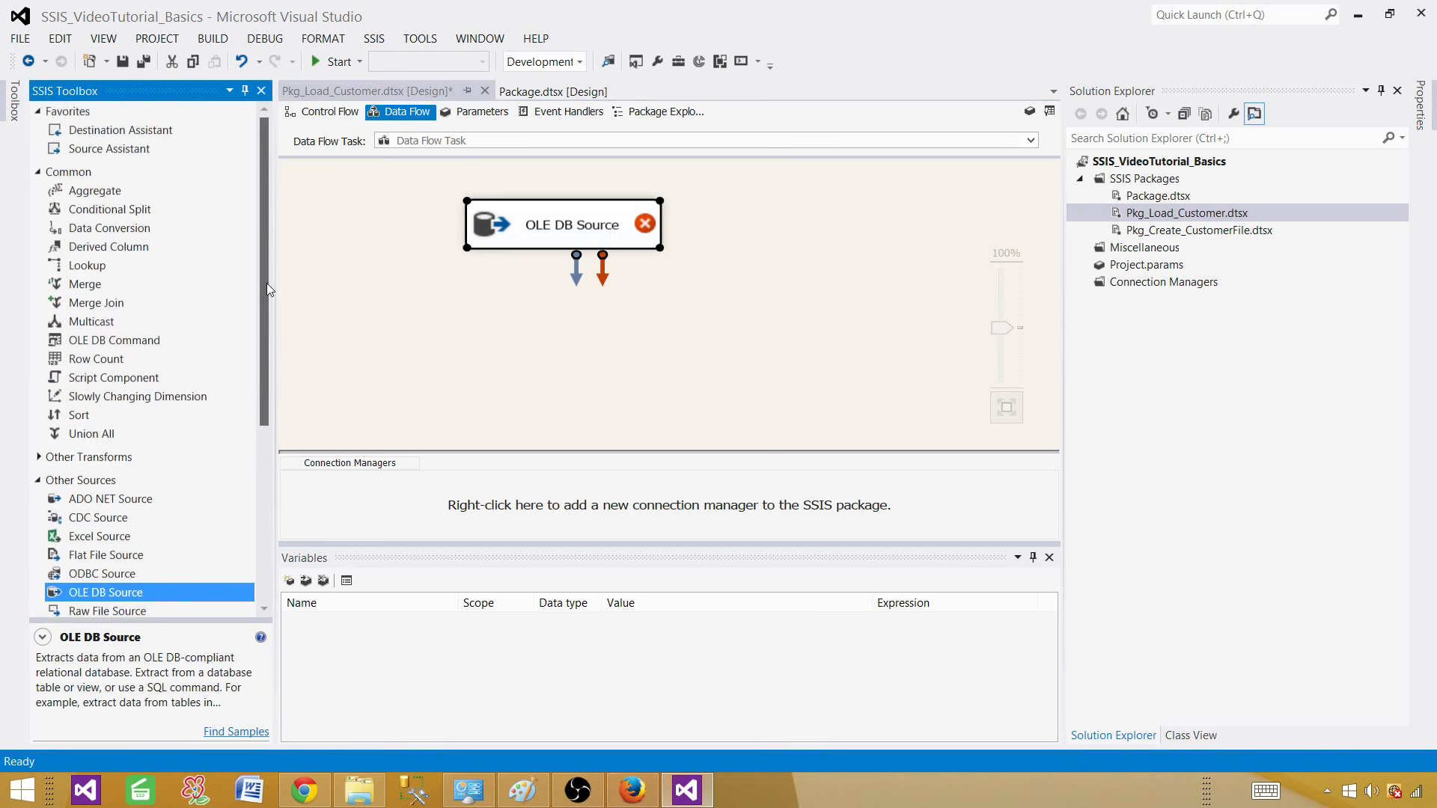
left_click_drag(109, 323, 460, 329)
left_click_drag(576, 271, 601, 322)
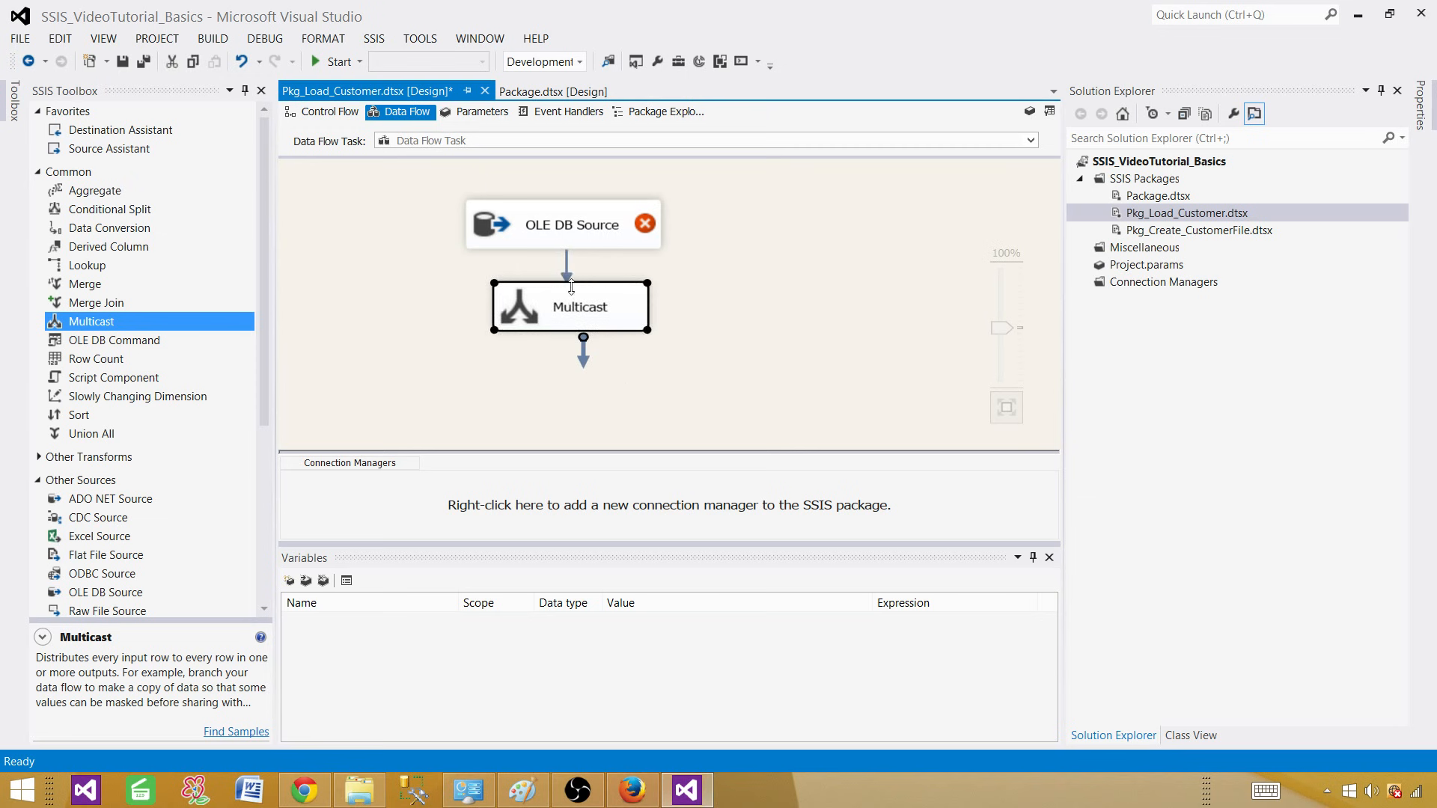
left_click(567, 257)
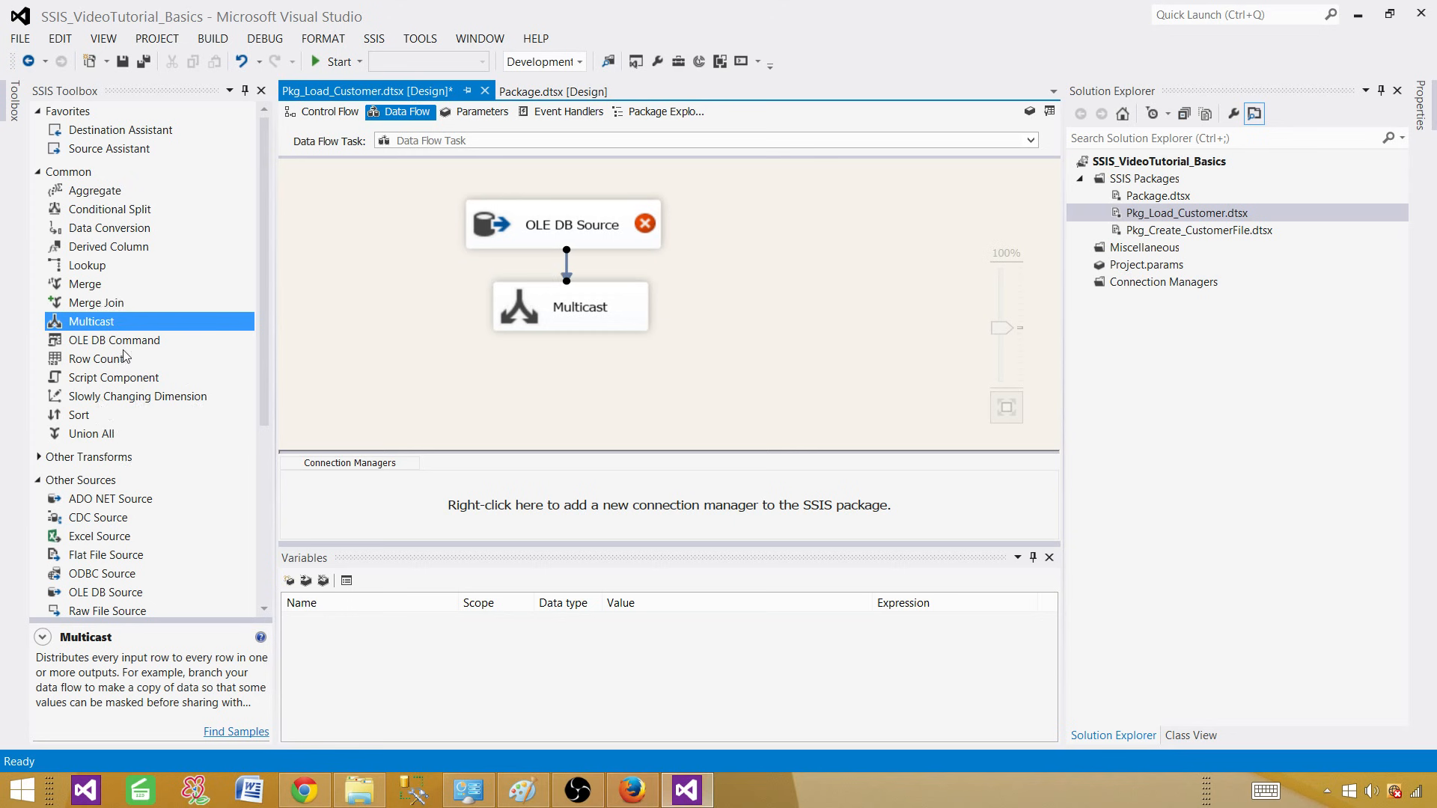
Add an OLE DB Command below and to the left of the Multicast and feed it from a Multicast output
left_click_drag(111, 341, 365, 374)
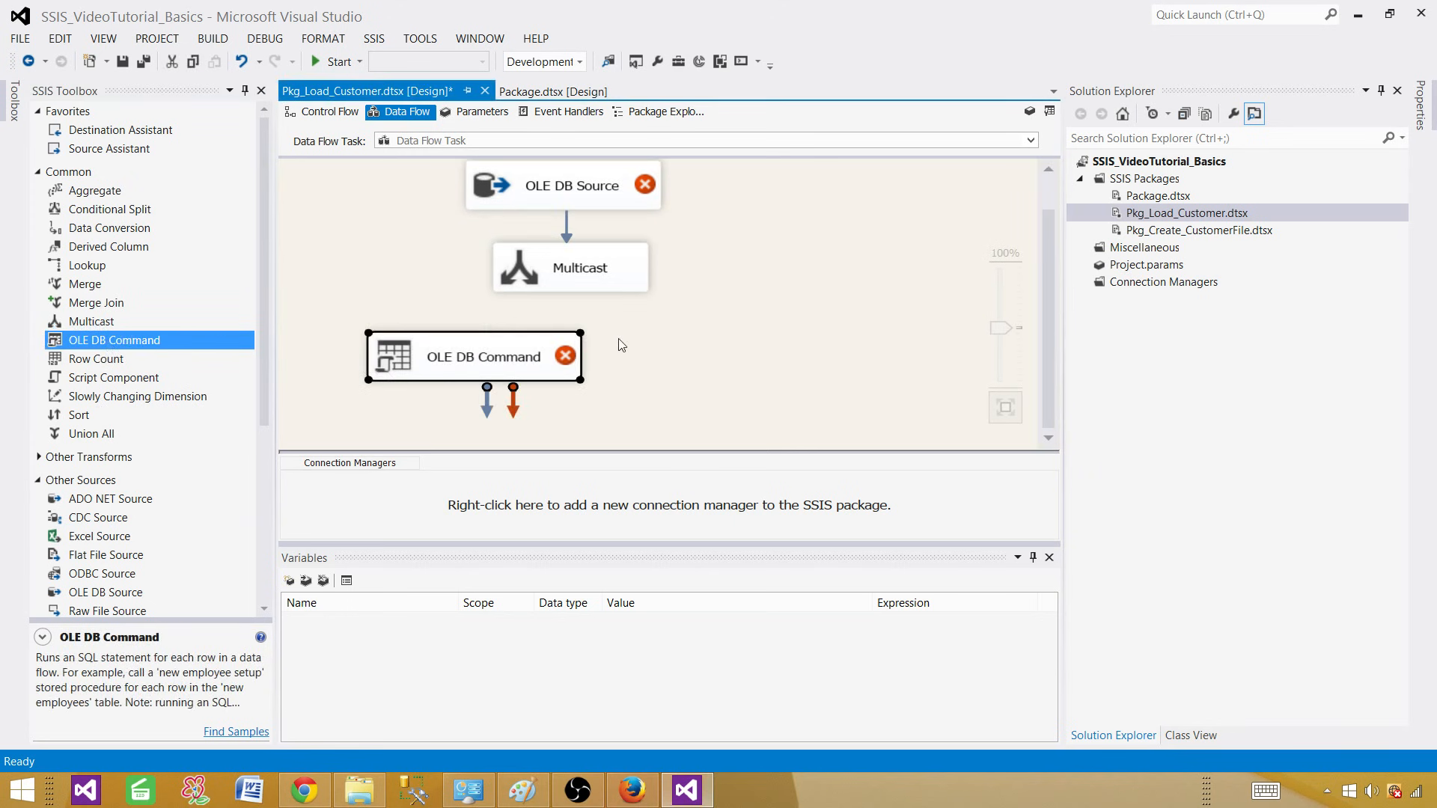
left_click(588, 257)
left_click_drag(582, 299, 499, 355)
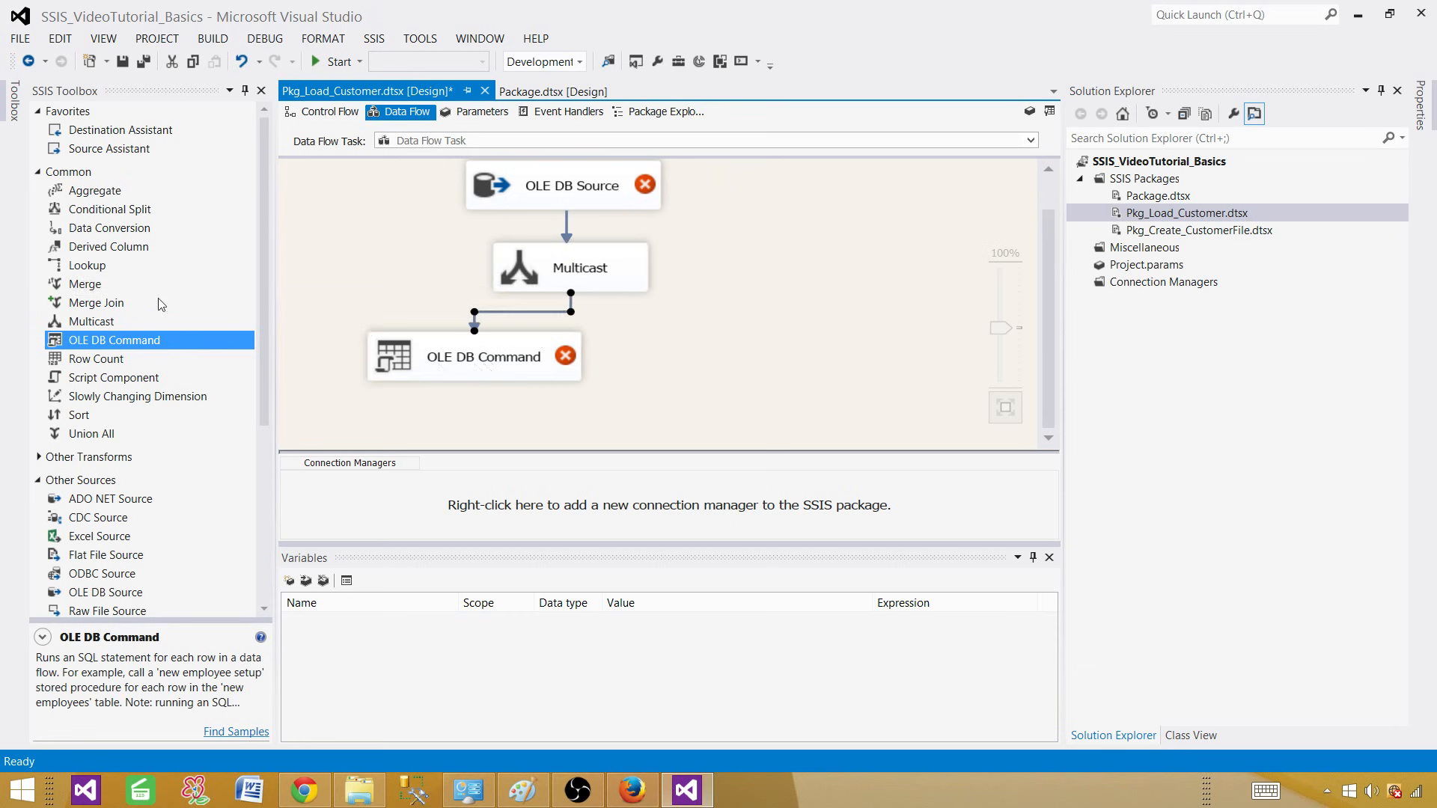
Add a Lookup below and to the right of the Multicast and connect another Multicast output to it
left_click_drag(95, 273, 711, 330)
left_click(599, 278)
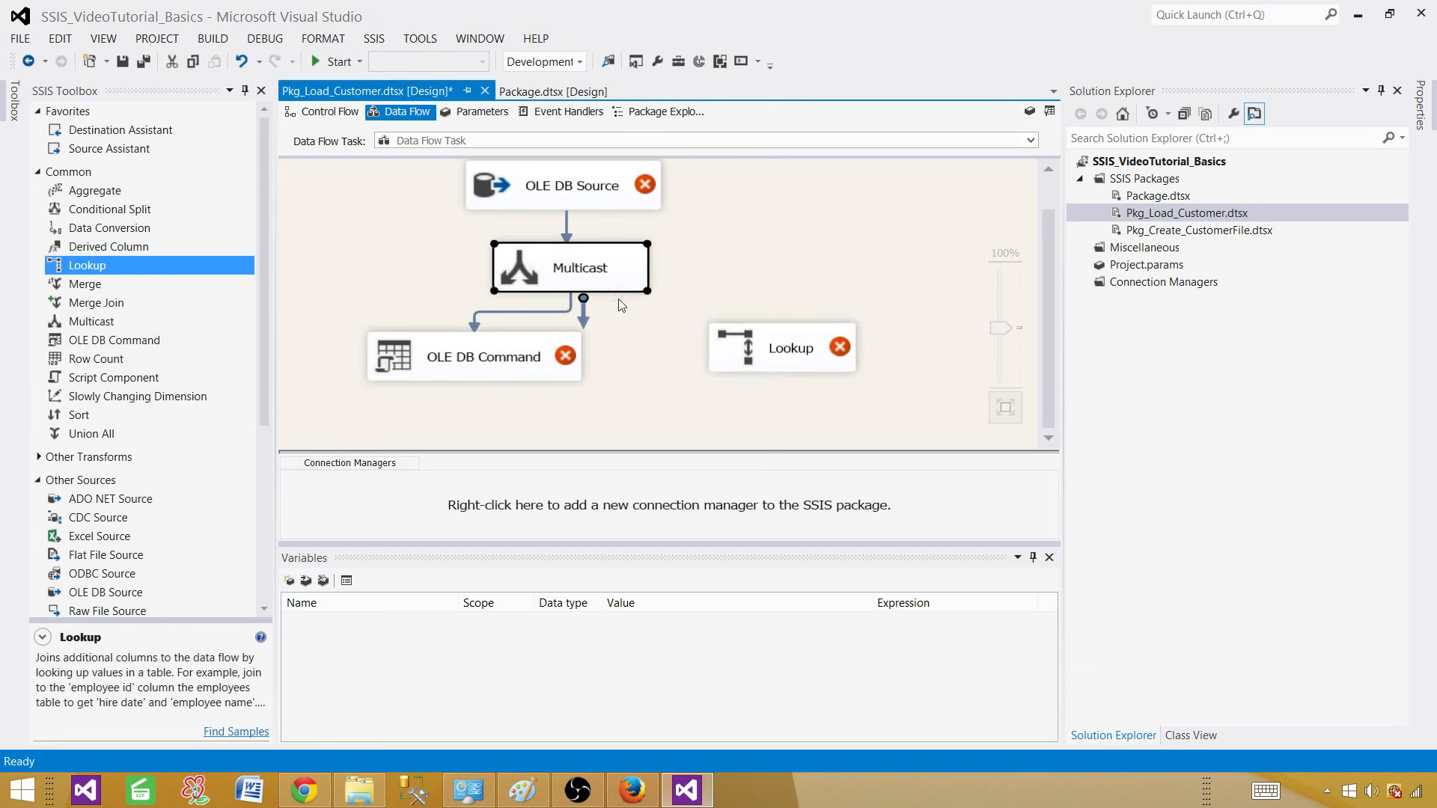
left_click_drag(583, 300, 791, 350)
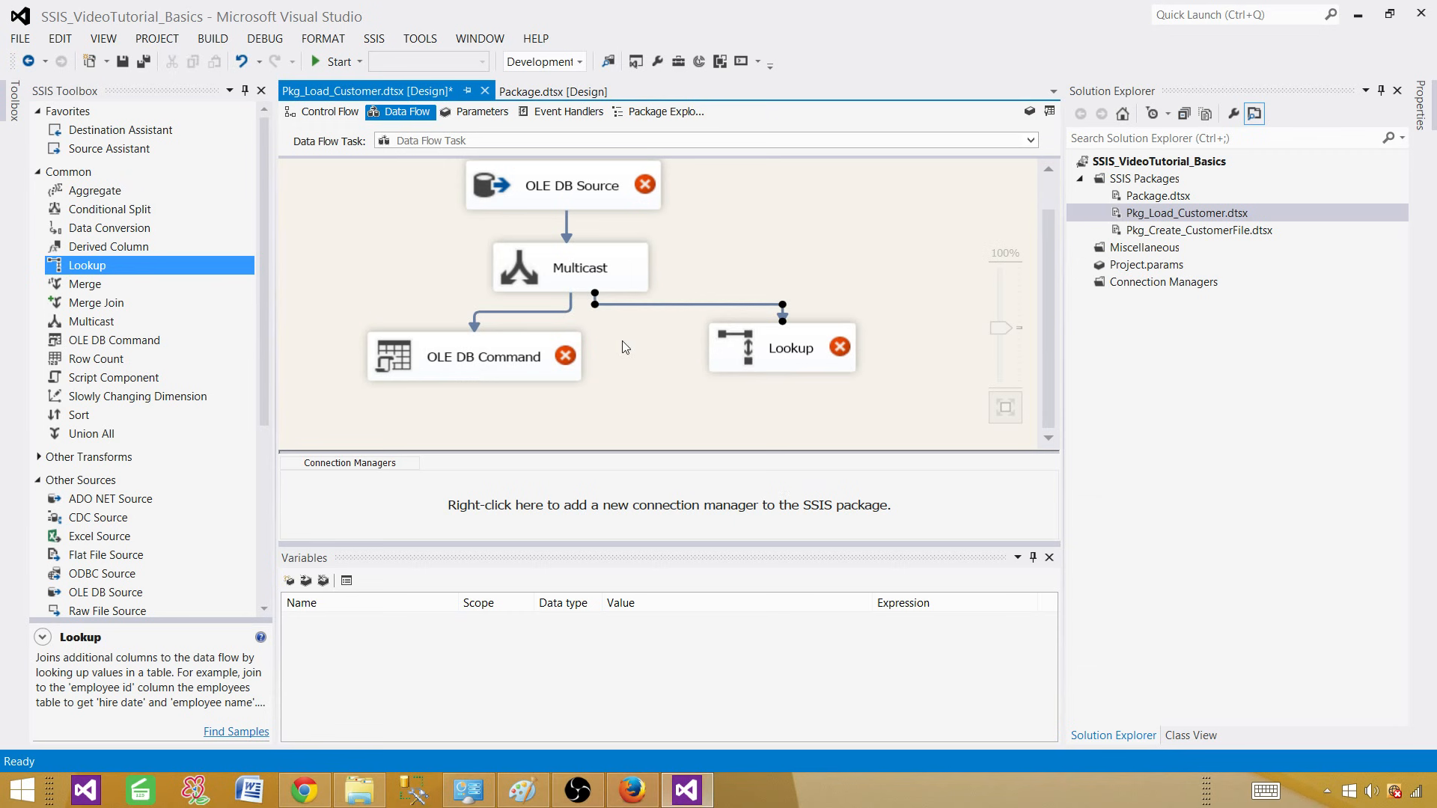
left_click_drag(385, 172, 773, 398)
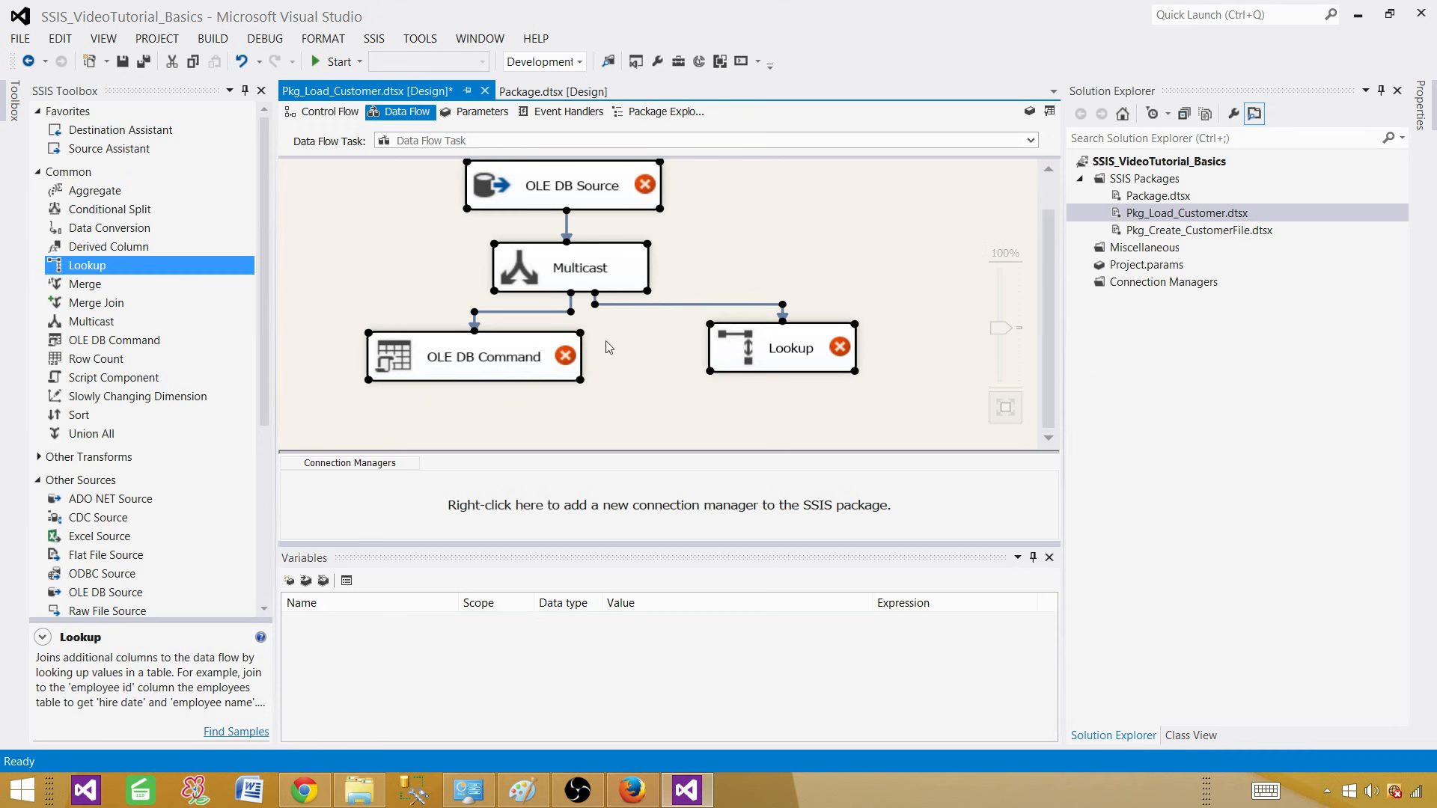
Add an unconnected Conditional Split to the right of the Multicast and move the Lookup down clear of it
left_click(585, 277)
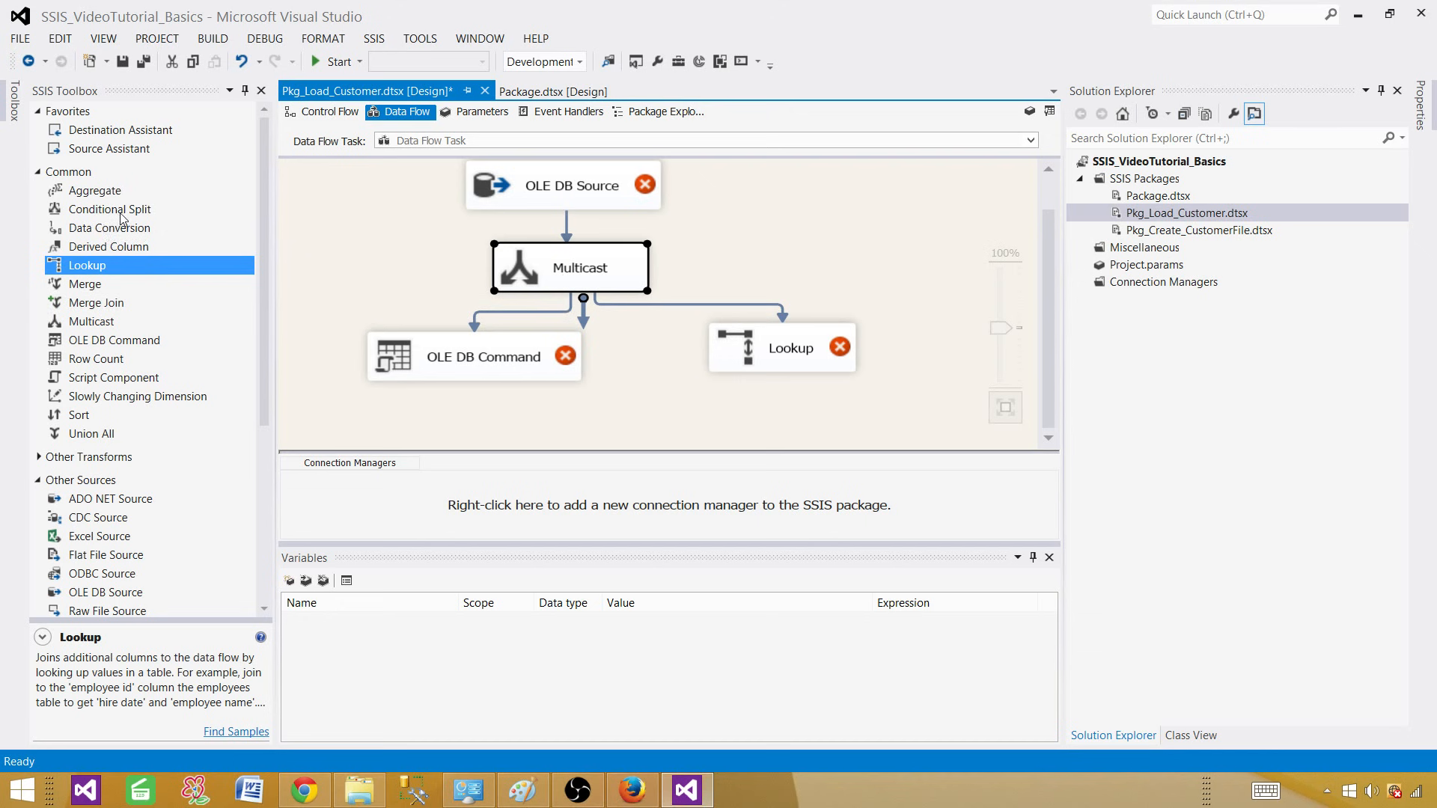
left_click_drag(121, 217, 761, 288)
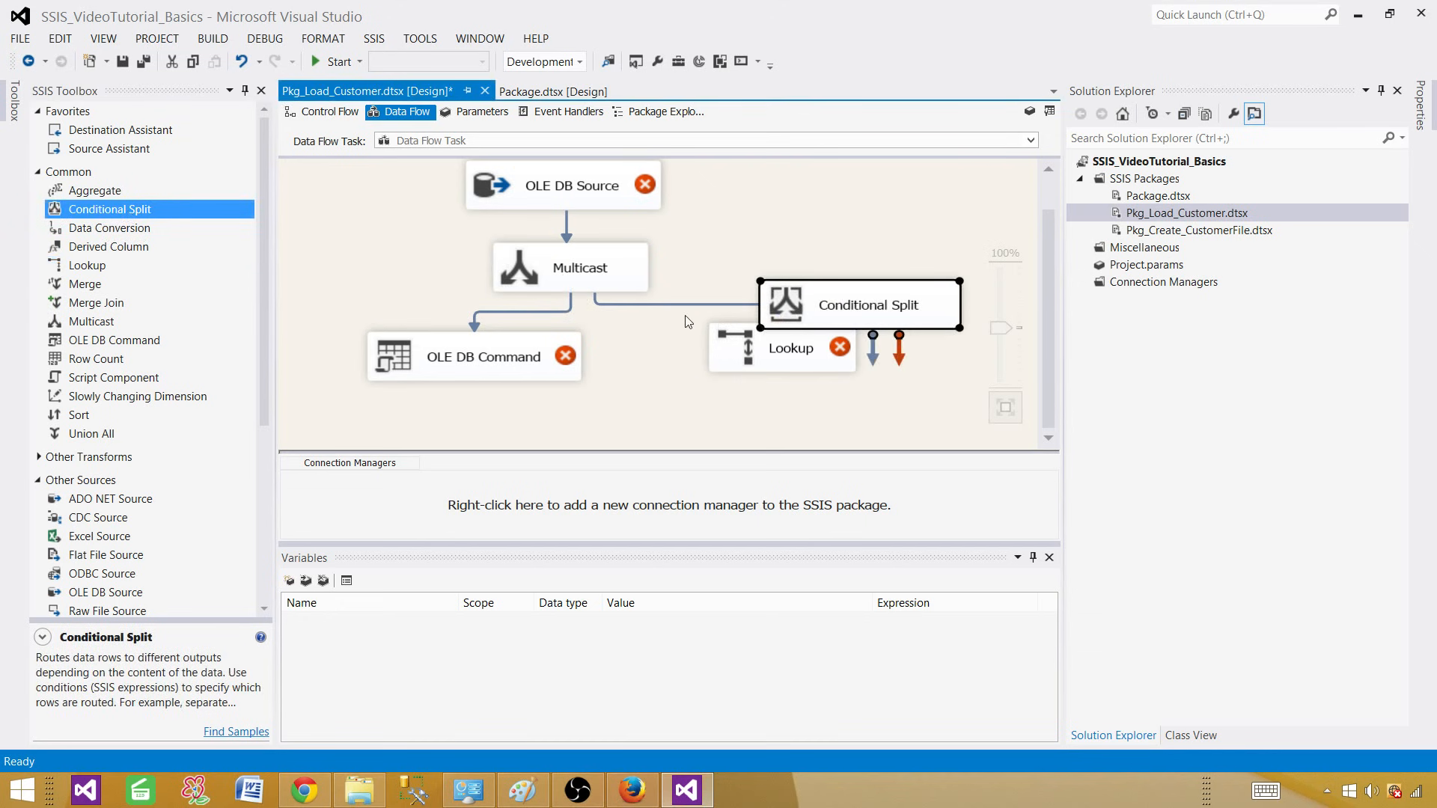
left_click(762, 359)
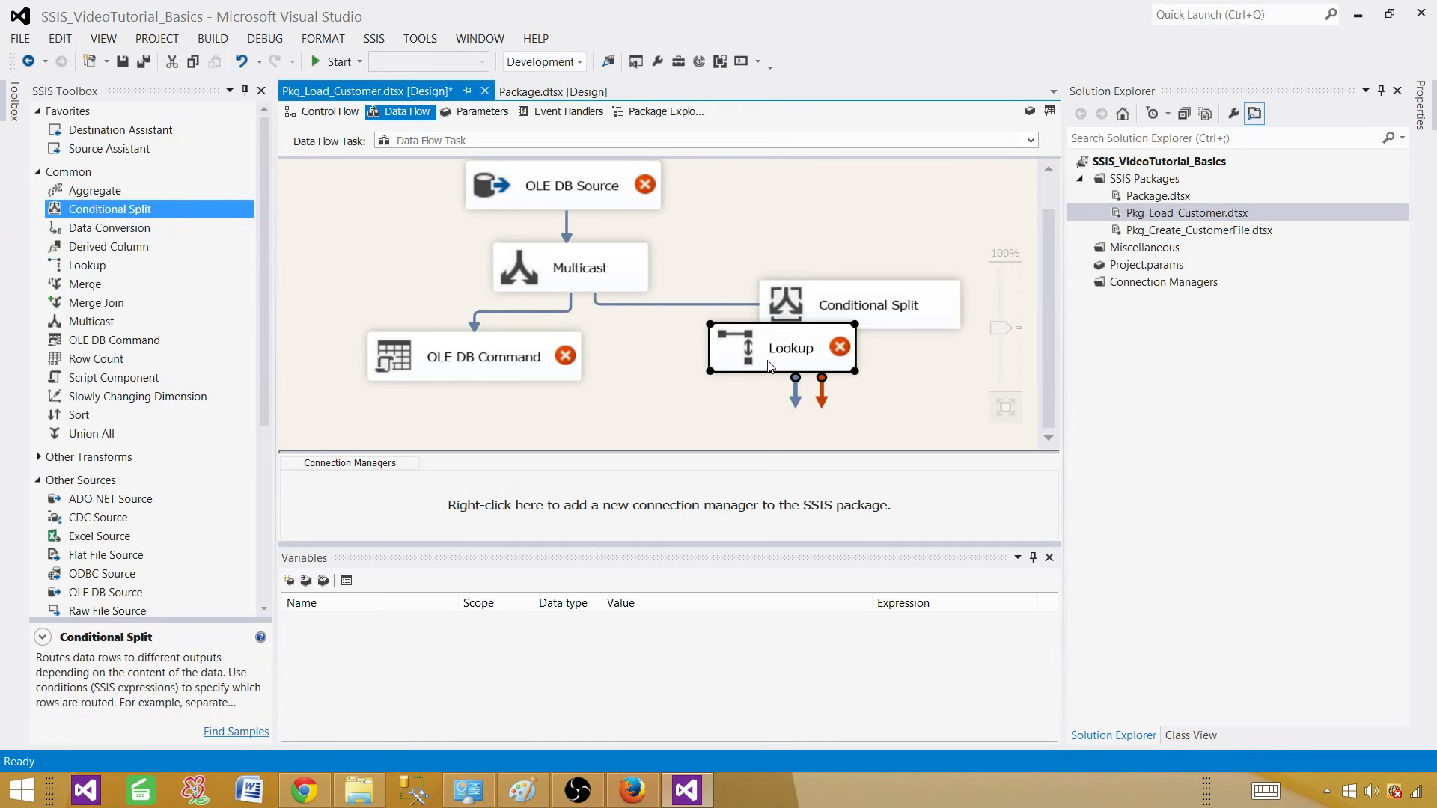
left_click_drag(770, 366, 738, 401)
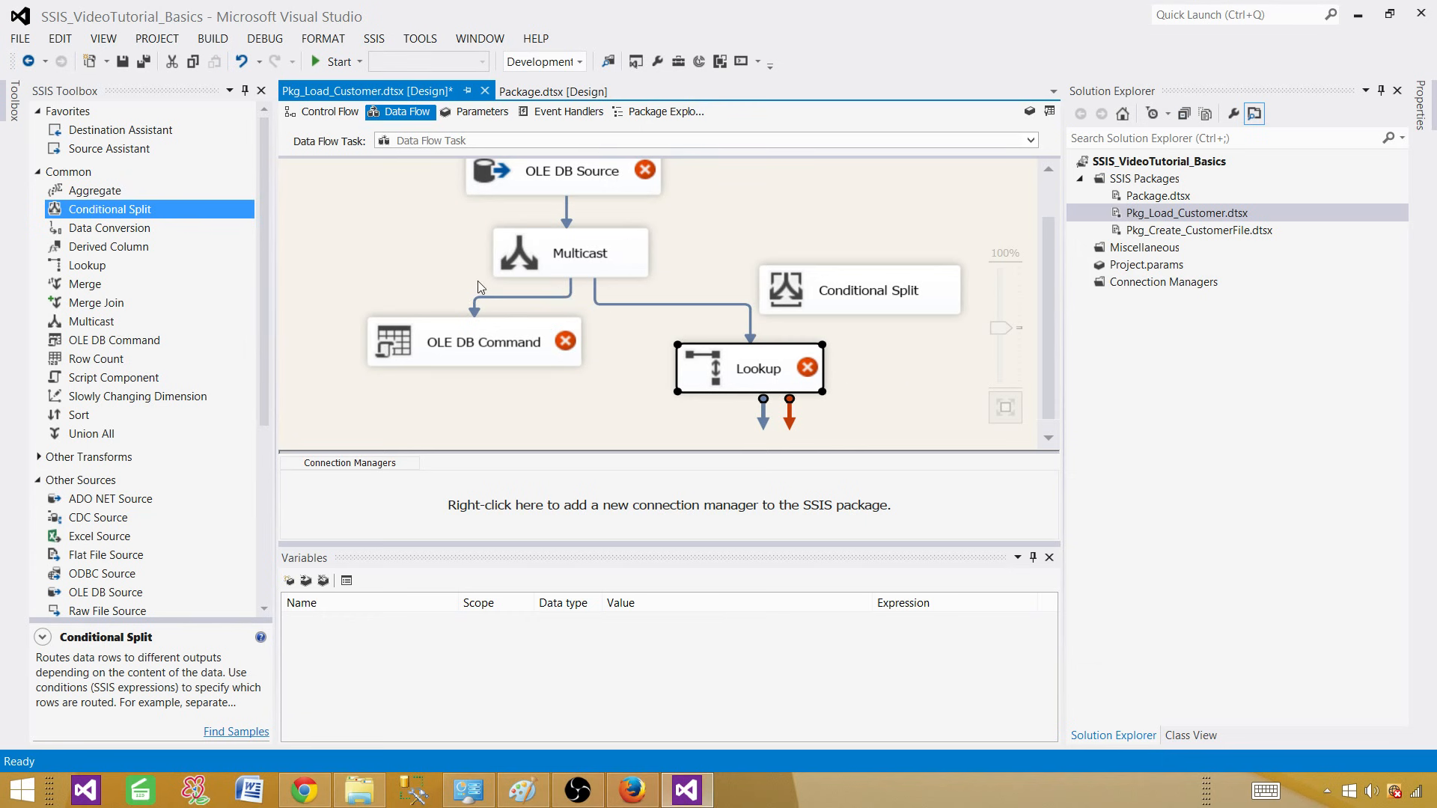
left_click_drag(371, 168, 877, 414)
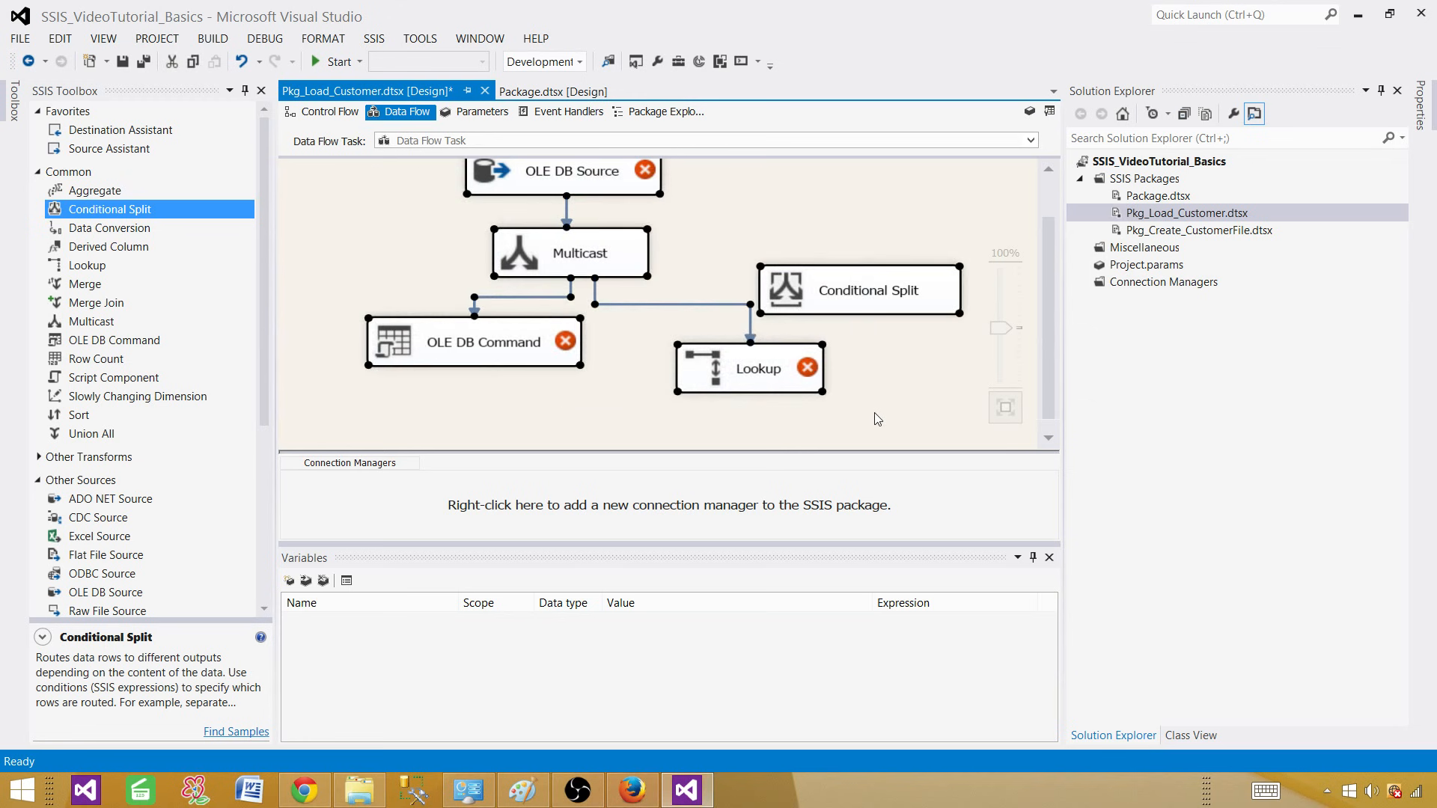
Return to the control flow and add two more Data Flow Tasks, one below the existing task and one to its right
left_click(324, 112)
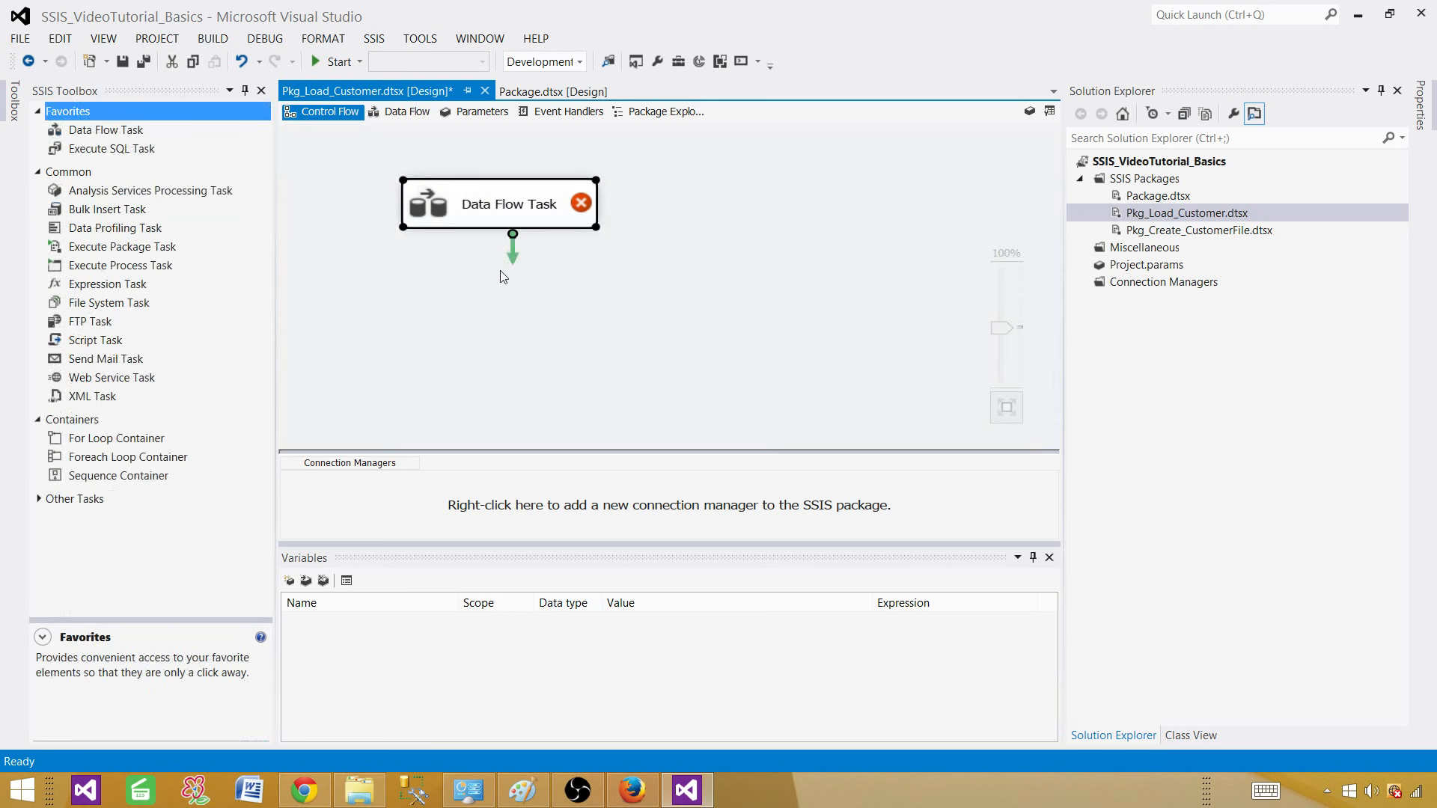
left_click_drag(90, 129, 409, 304)
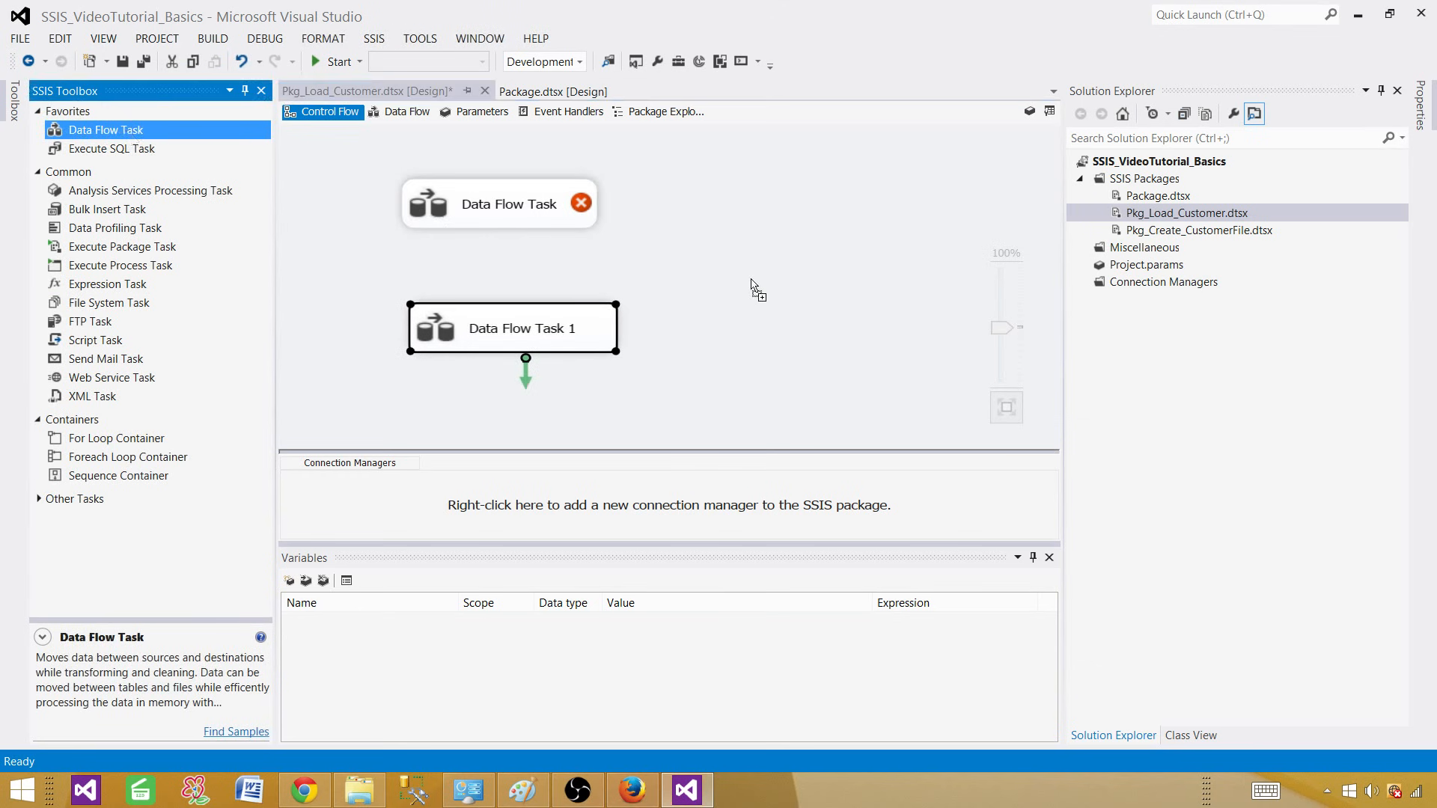
left_click_drag(708, 257, 708, 257)
Link the three Data Flow Tasks in sequence with precedence constraints, placing Data Flow Task 2 below and to the right of Data Flow Task 1
left_click(541, 216)
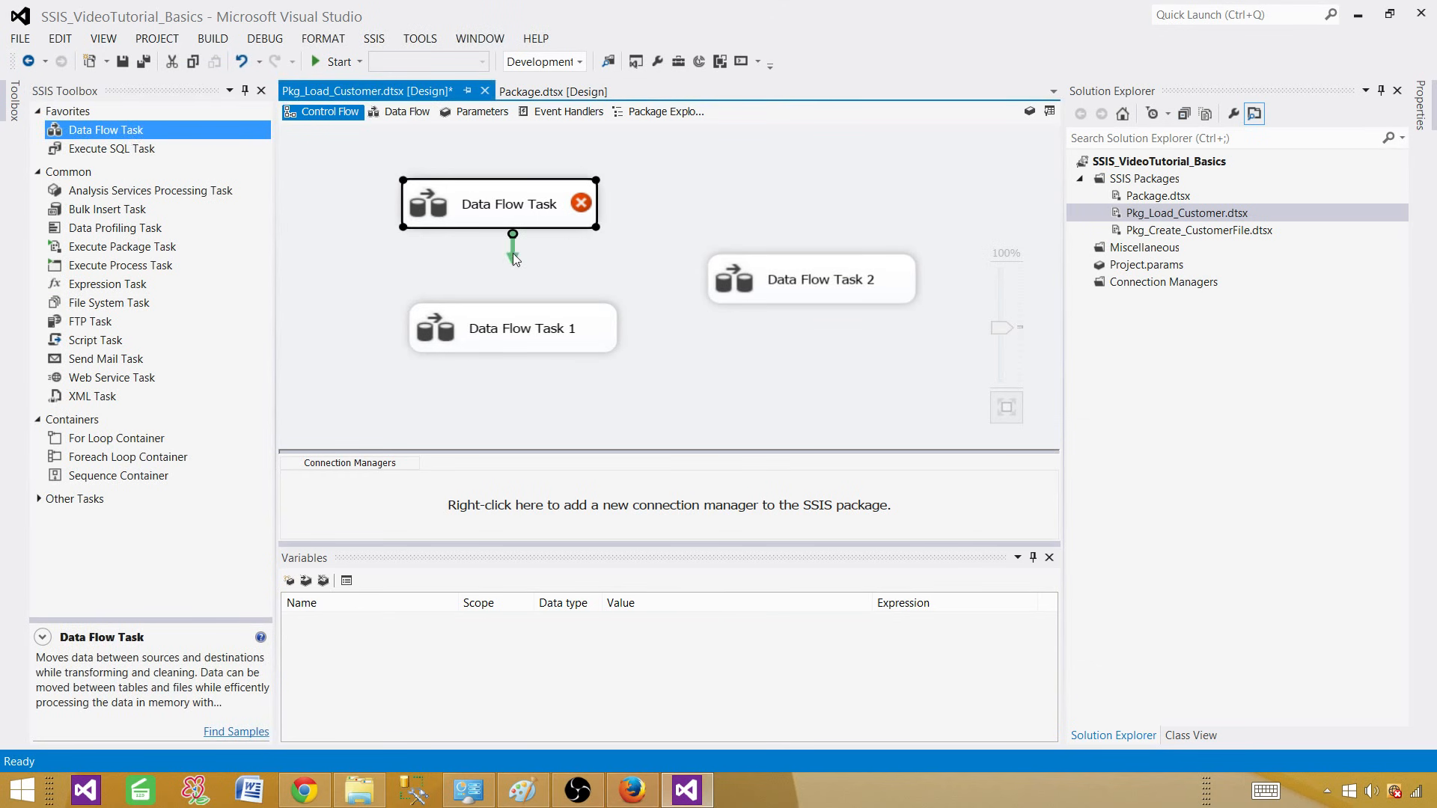
left_click_drag(514, 253, 508, 333)
left_click(616, 345)
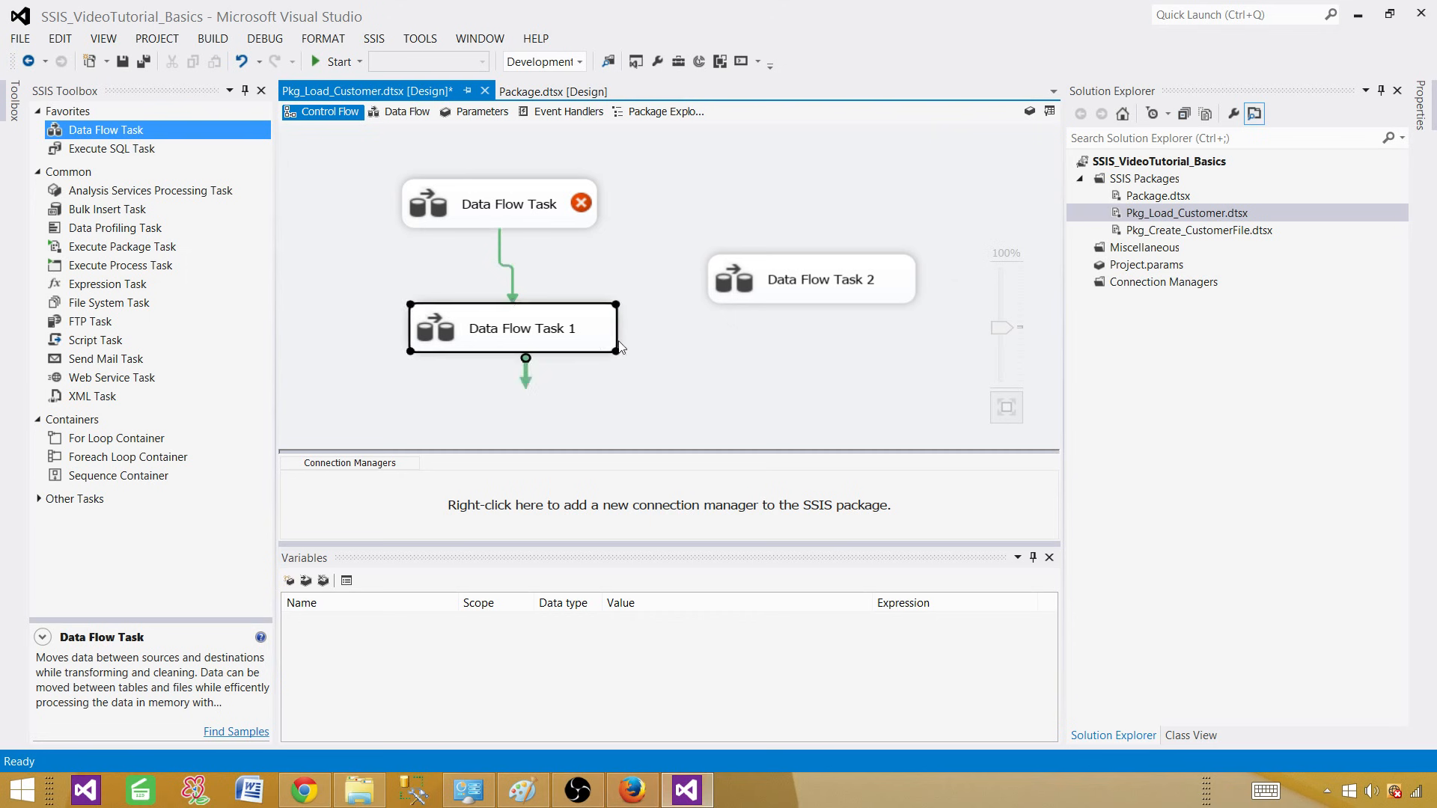
left_click_drag(775, 283, 682, 402)
left_click(535, 314)
left_click_drag(527, 353, 681, 383)
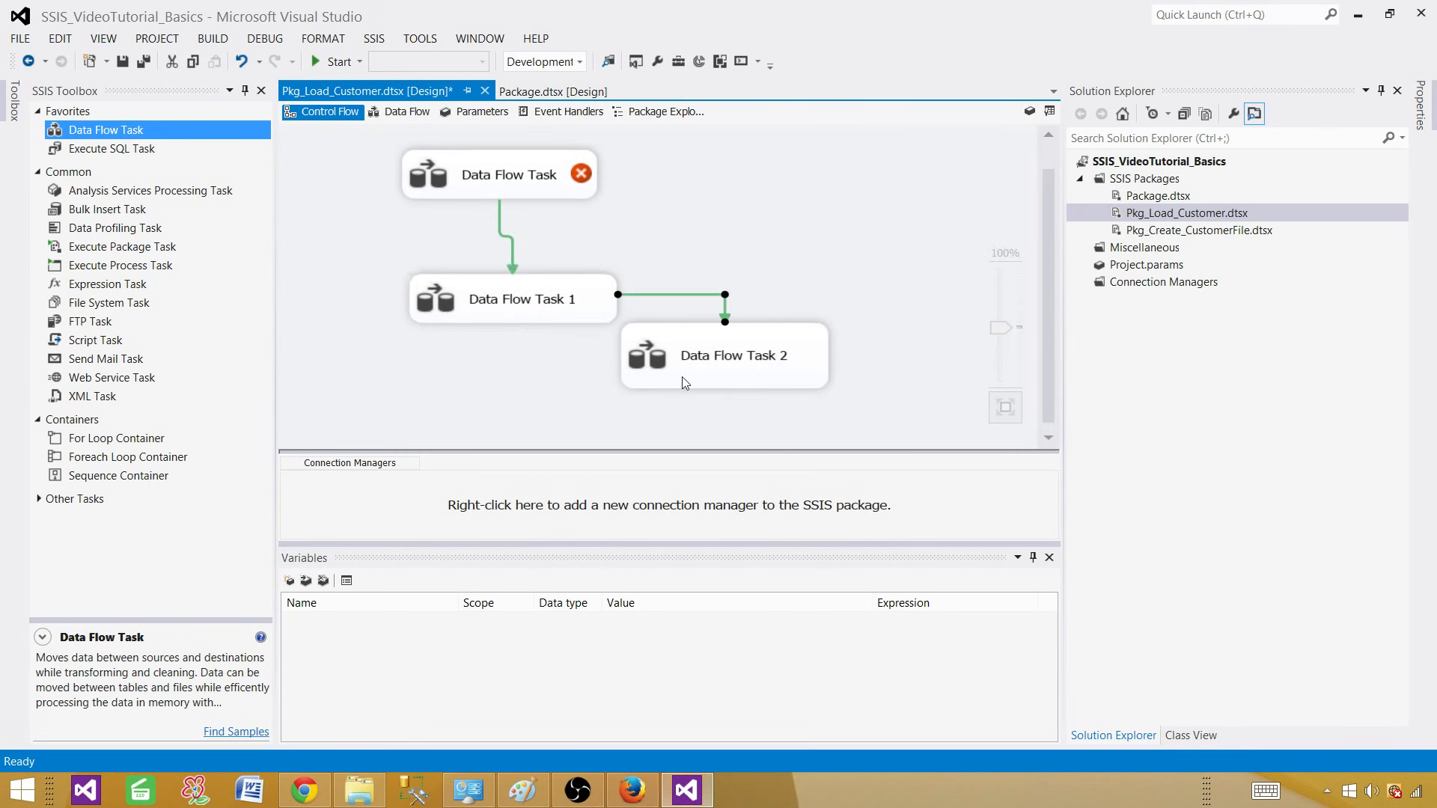
Examine the execution order of the three Data Flow Tasks and the success constraints linking them
left_click(569, 190)
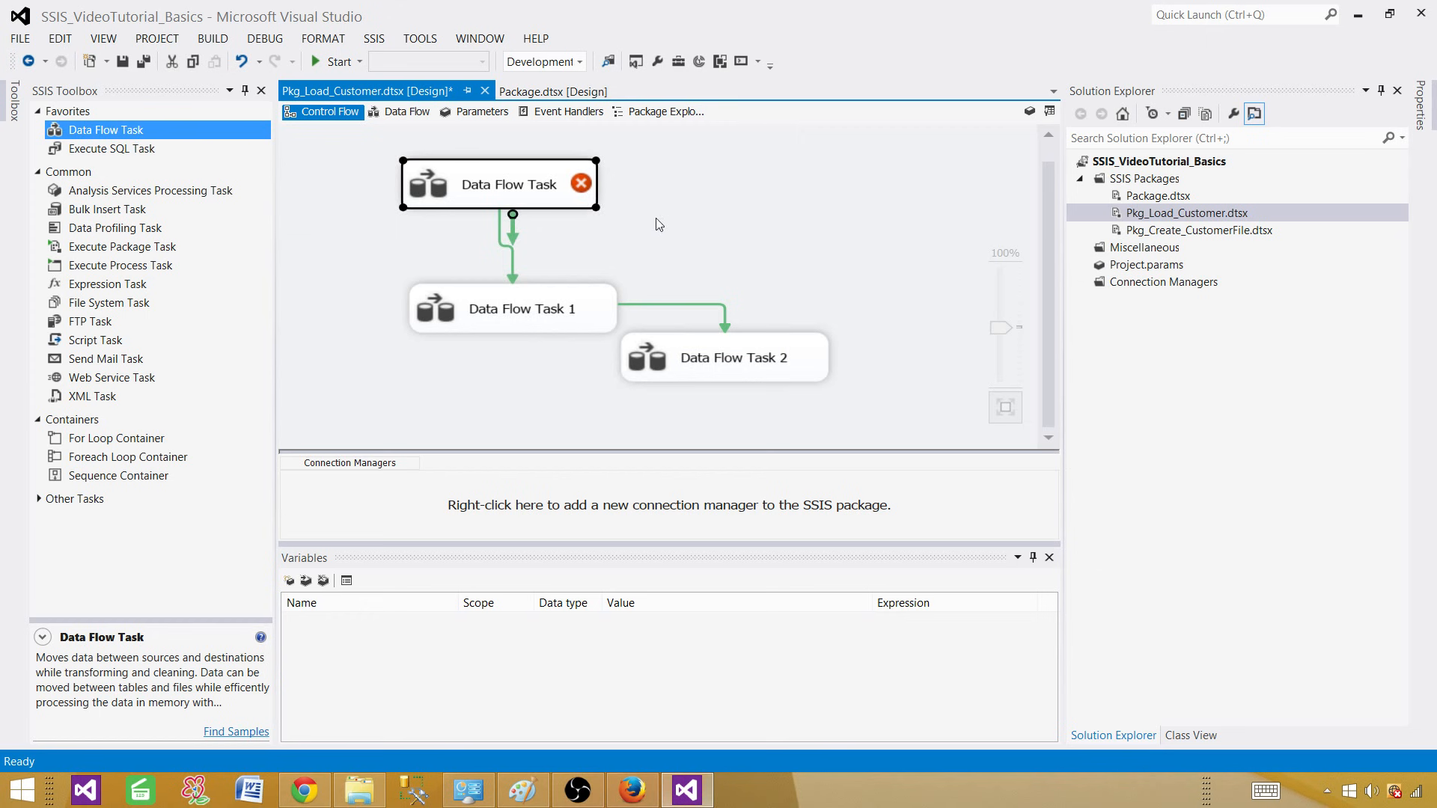
left_click(573, 318)
left_click(742, 363)
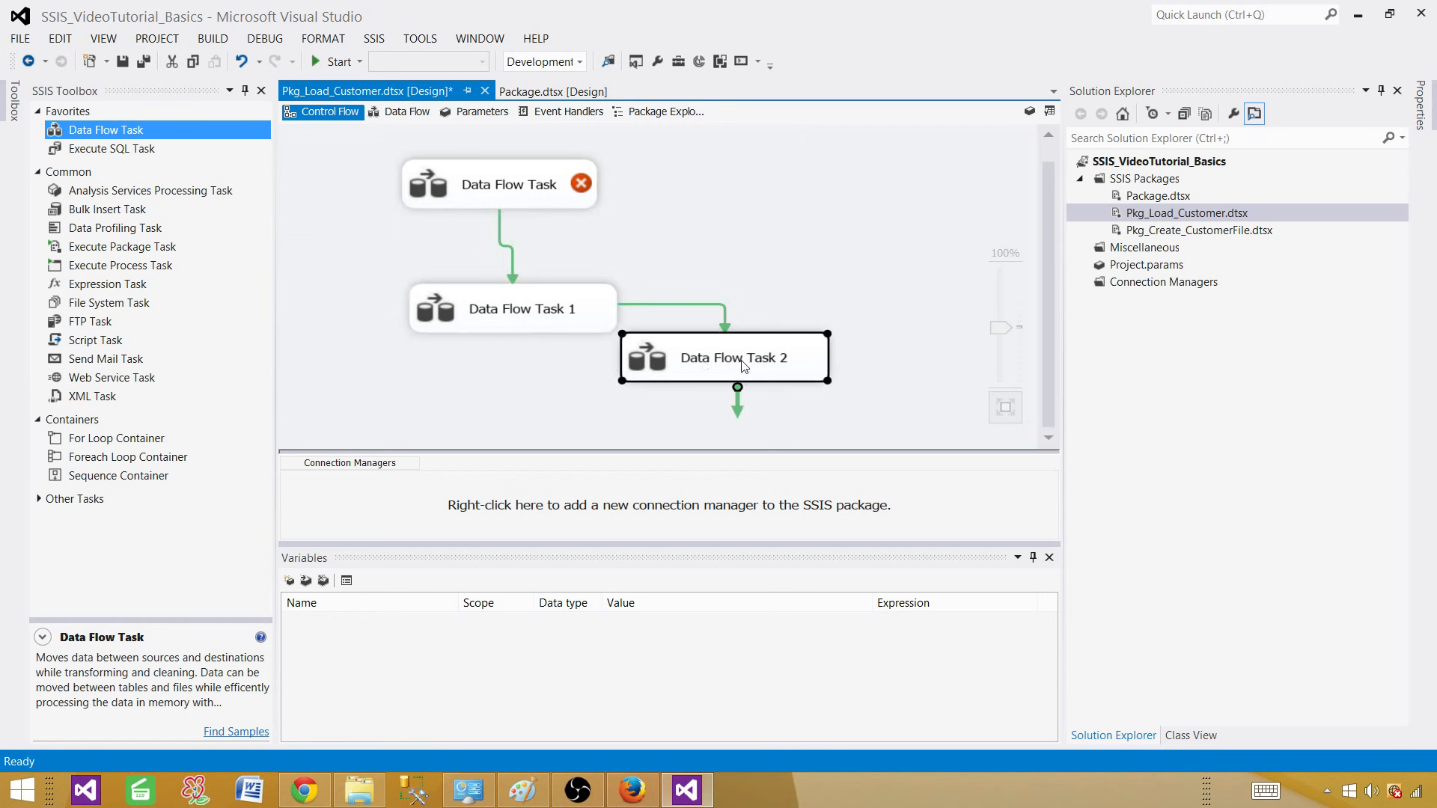
left_click(515, 194)
left_click(500, 233)
left_click(532, 190)
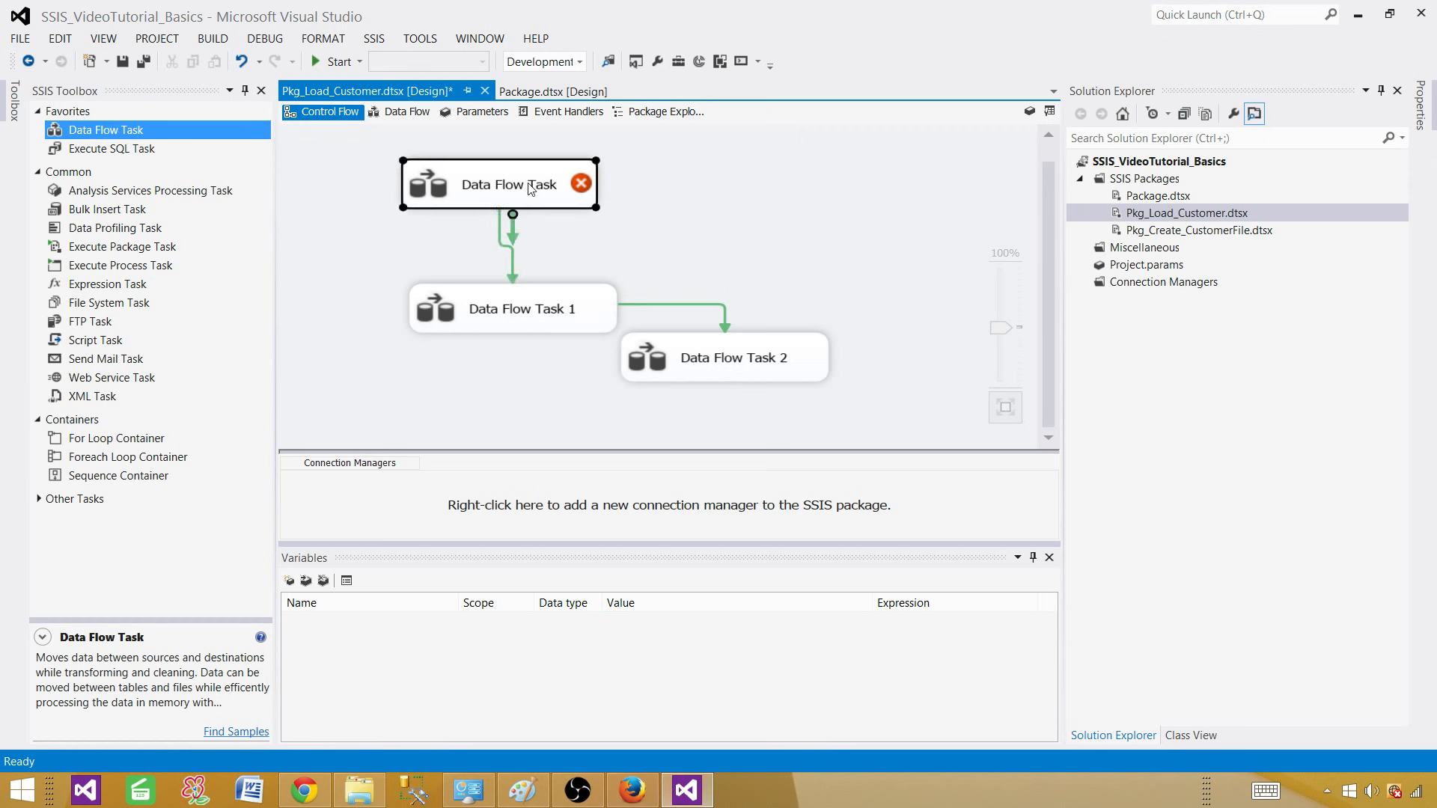
left_click(574, 289)
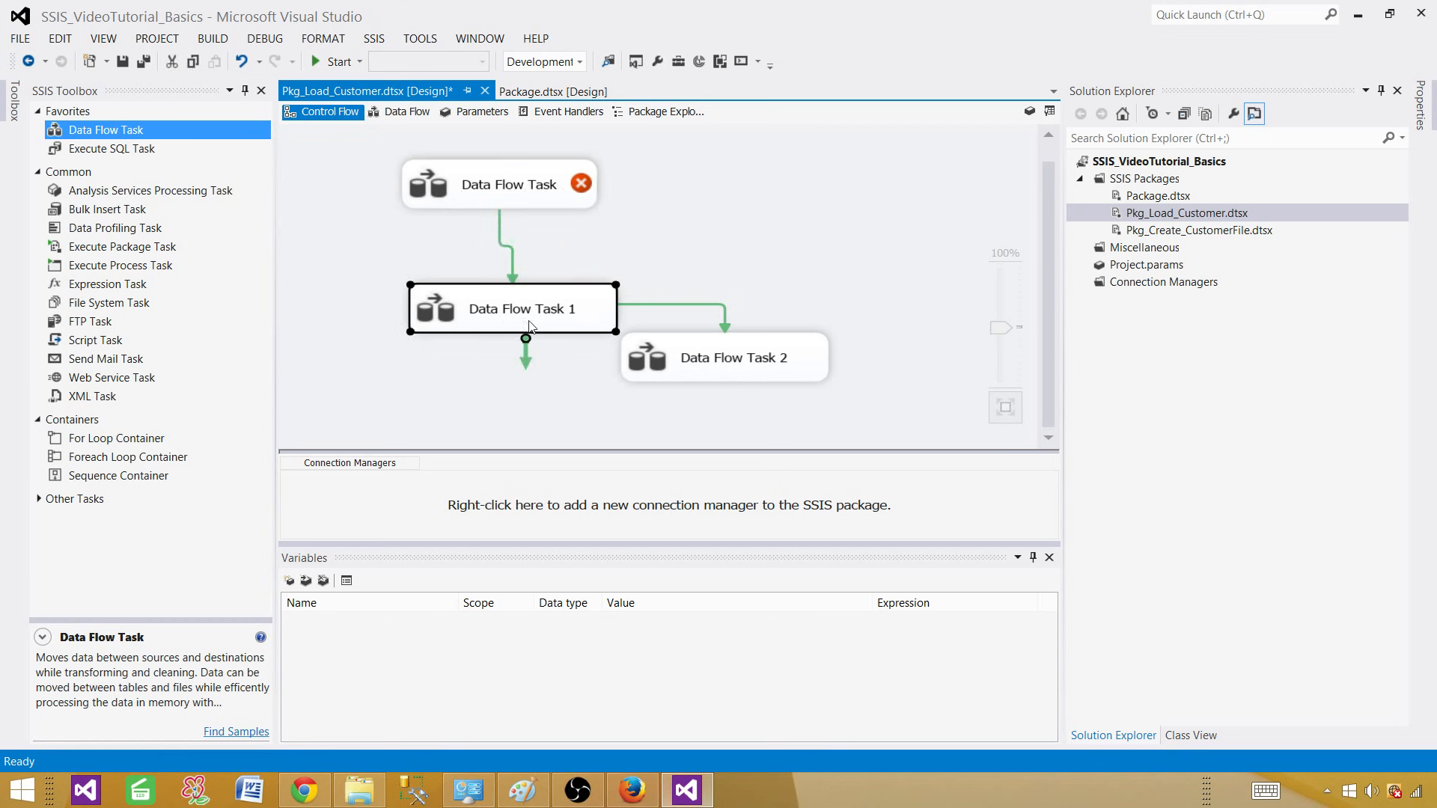
left_click(724, 363)
left_click(609, 329)
left_click(698, 368)
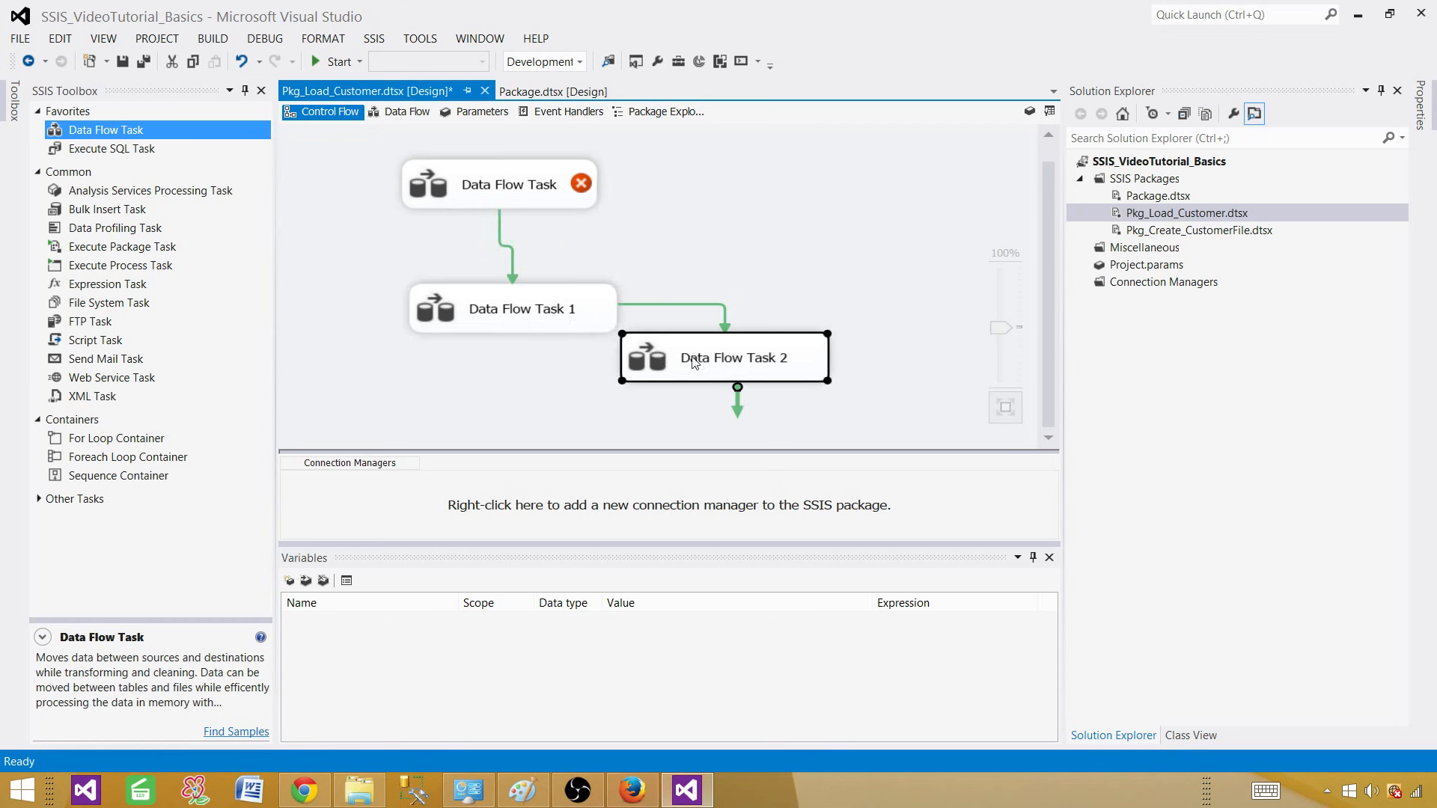
Set the precedence constraint between Data Flow Task 1 and Data Flow Task 2 to Completion
double_click(688, 306)
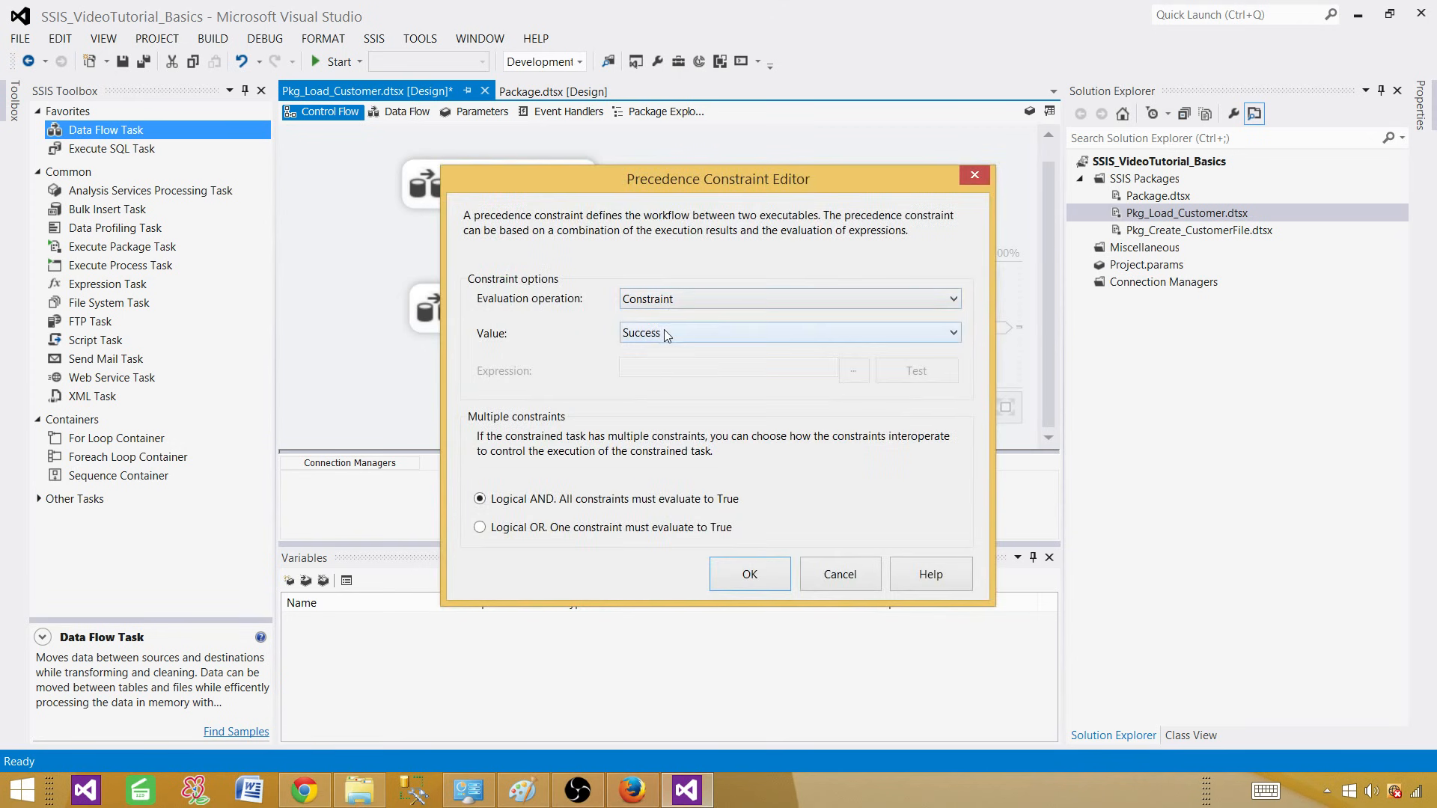
left_click(663, 329)
left_click(673, 379)
left_click(739, 587)
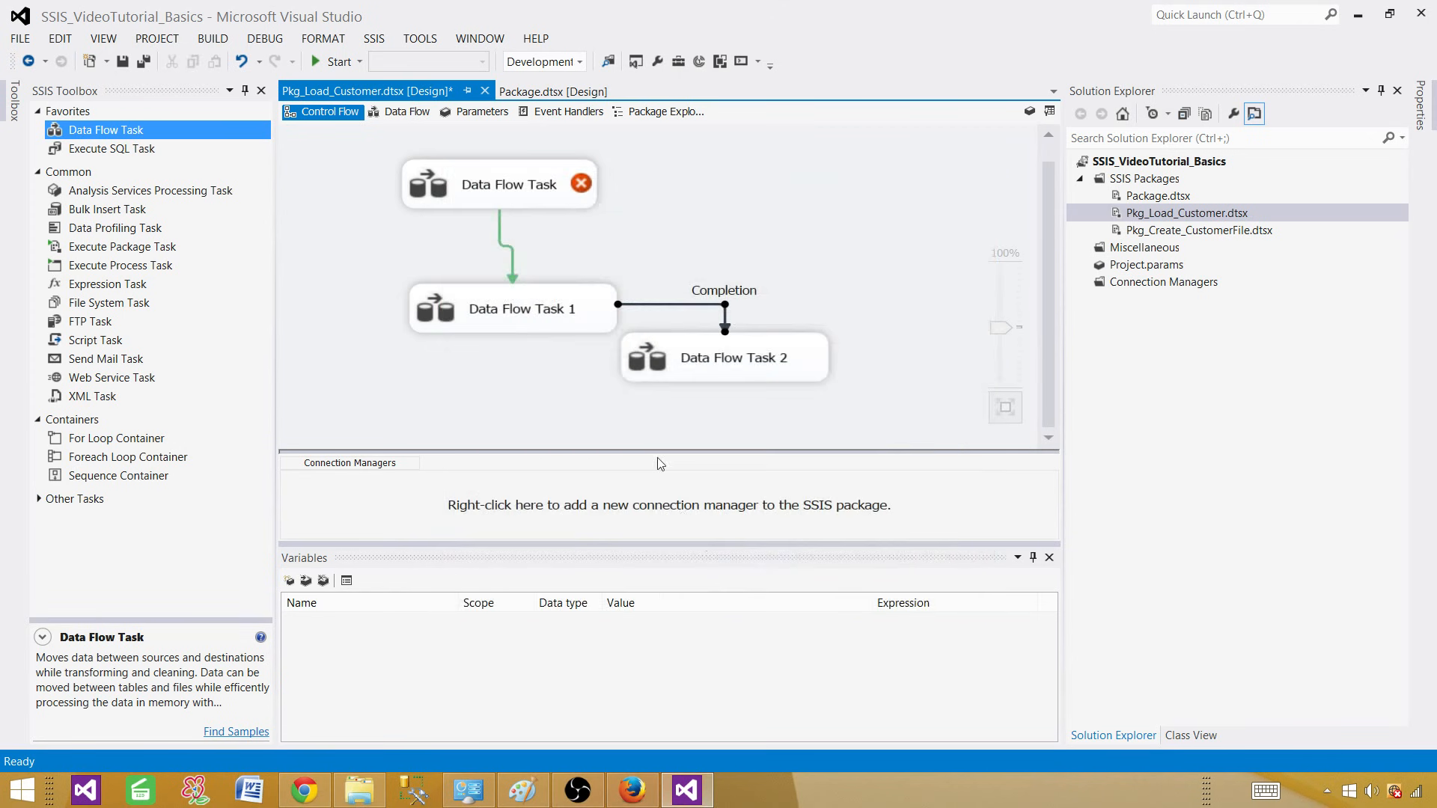
Review the three linked control flow tasks and open the first Data Flow Task to inspect its Conditional Split and Multicast
left_click(544, 203)
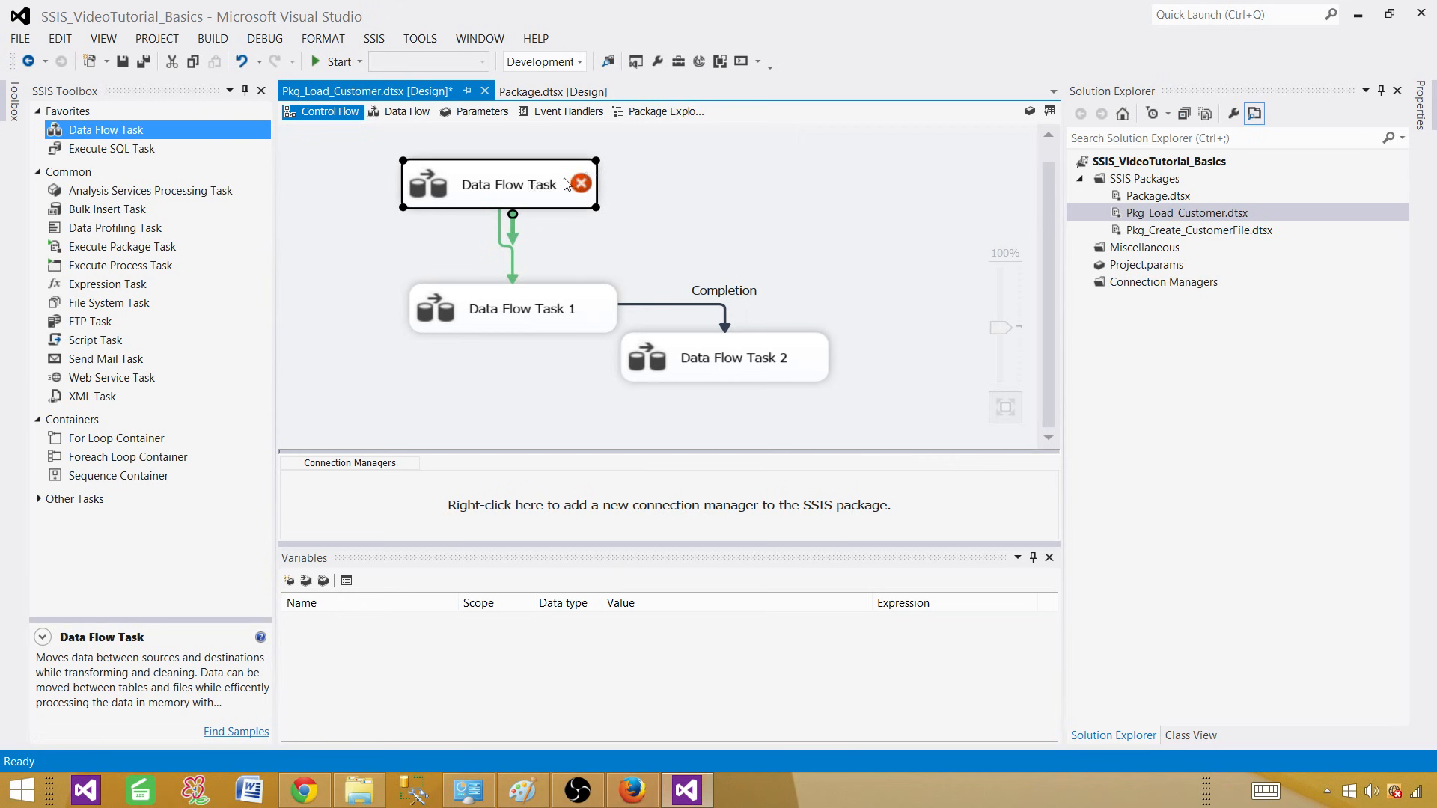
left_click(555, 316)
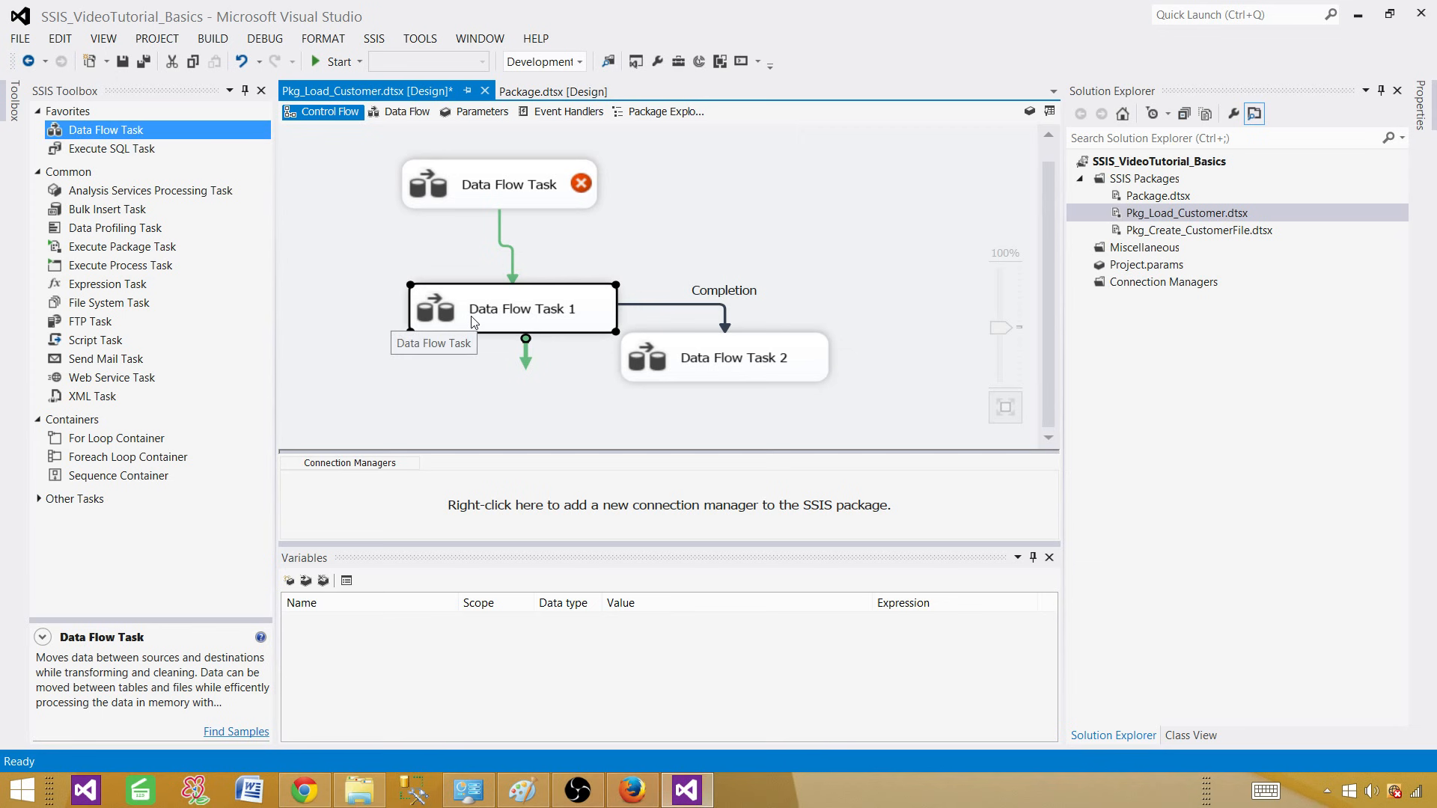
left_click(682, 370)
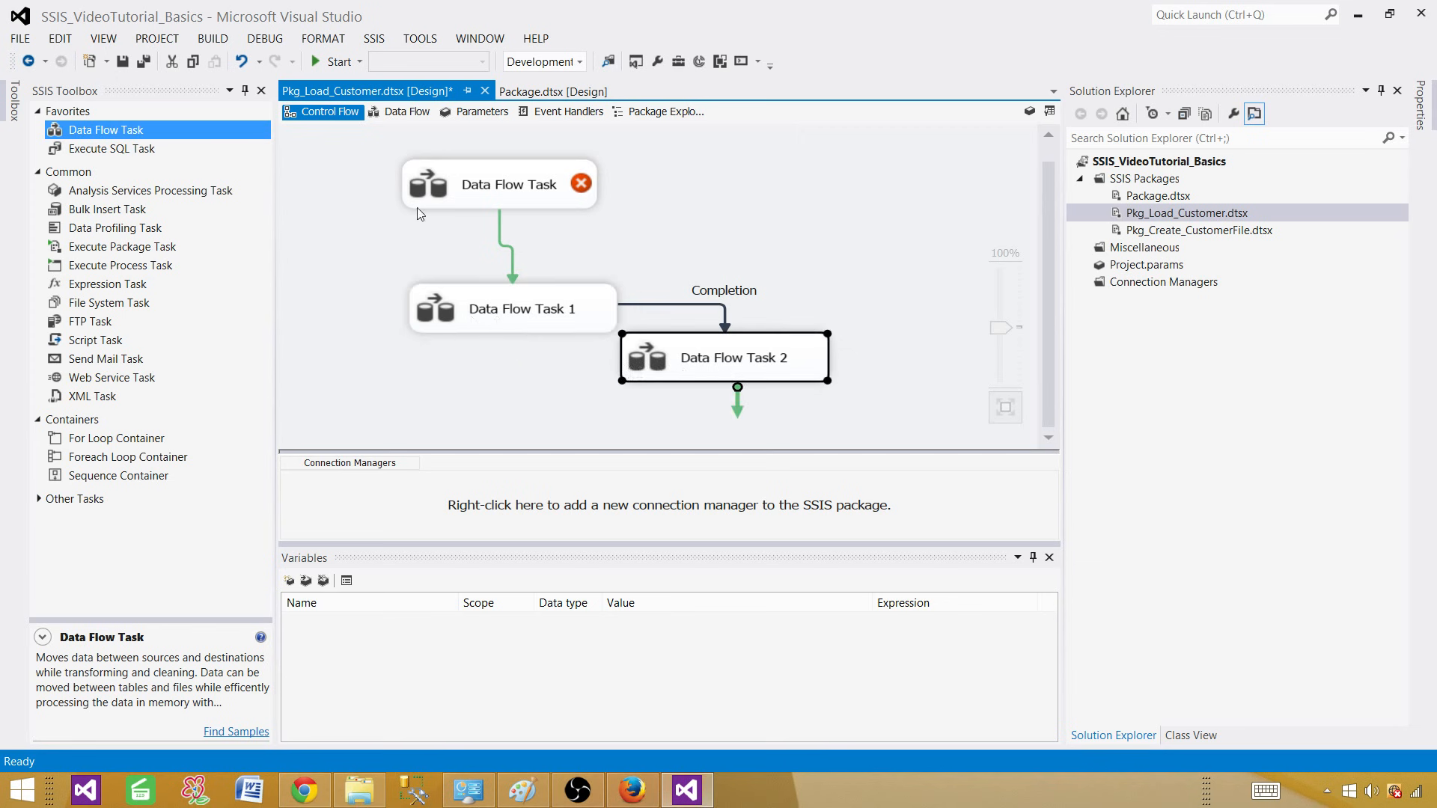
left_click_drag(372, 152, 847, 405)
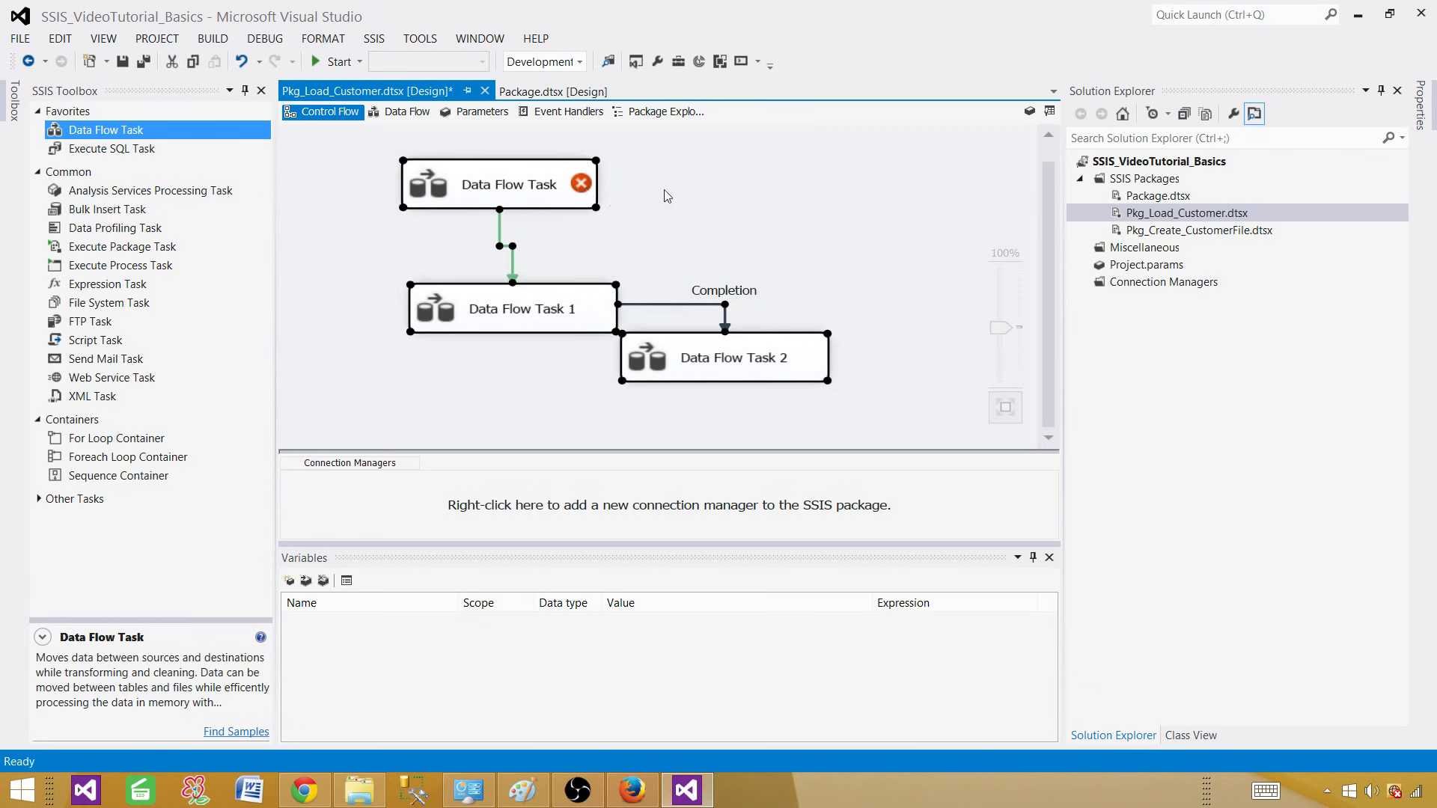
double_click(548, 183)
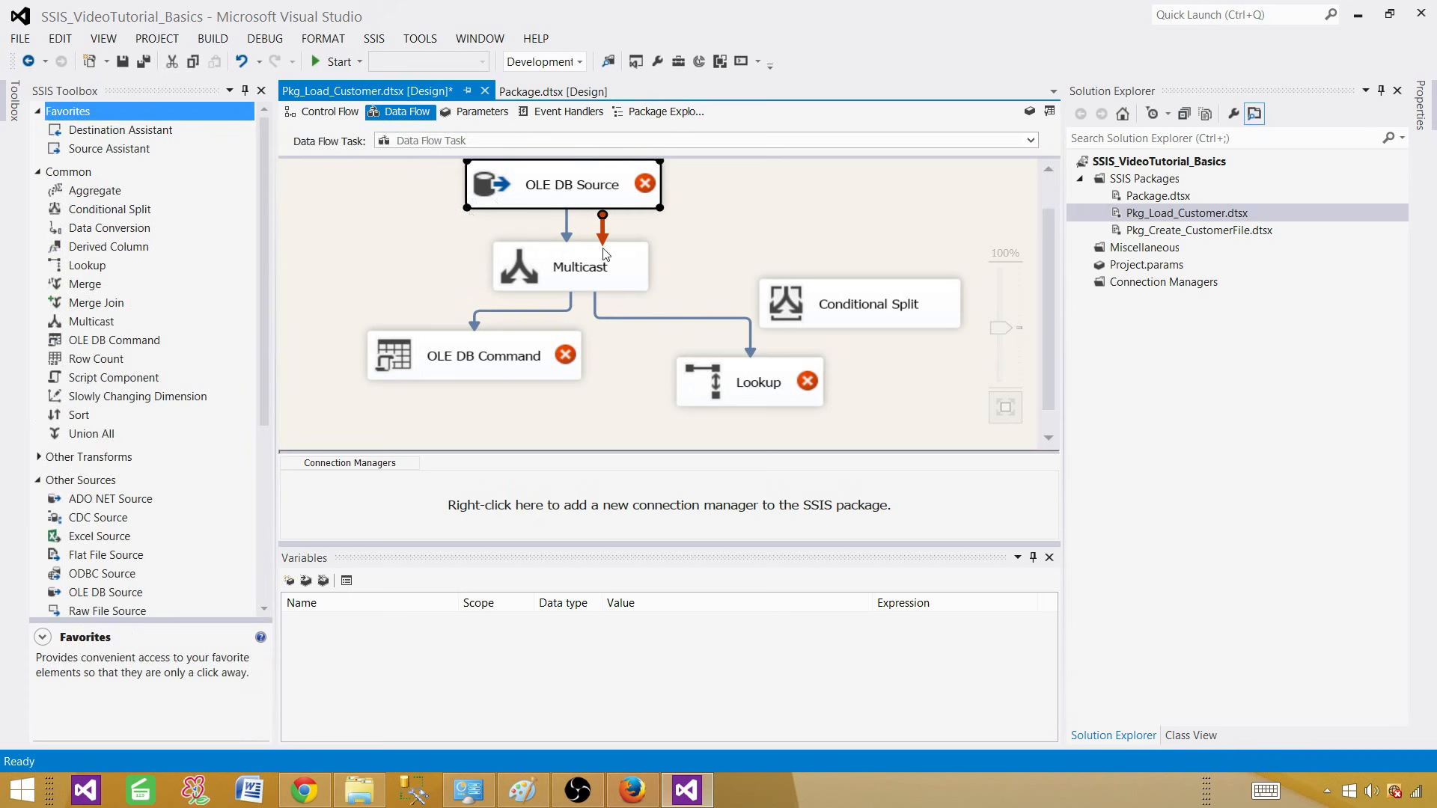
left_click(880, 311)
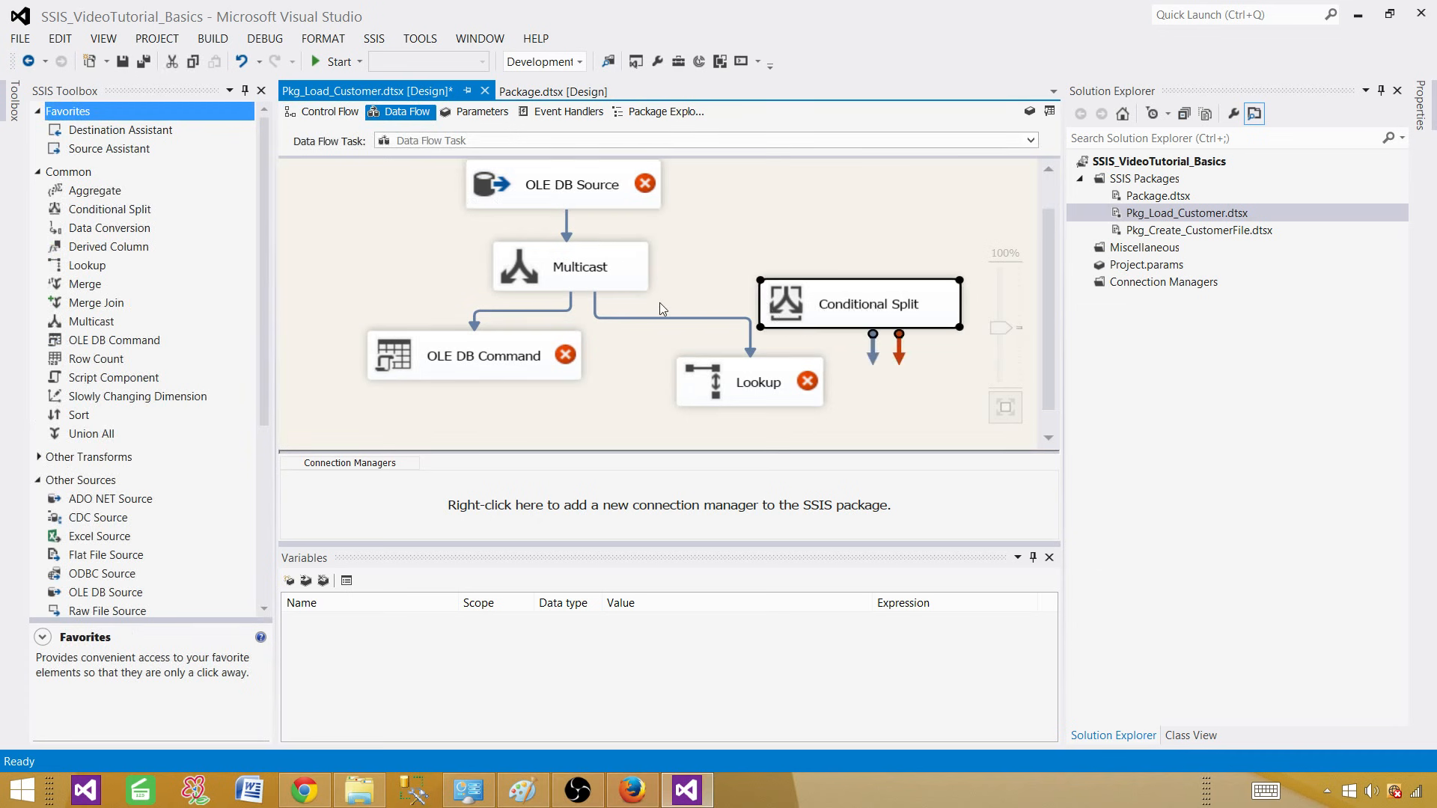
left_click(587, 266)
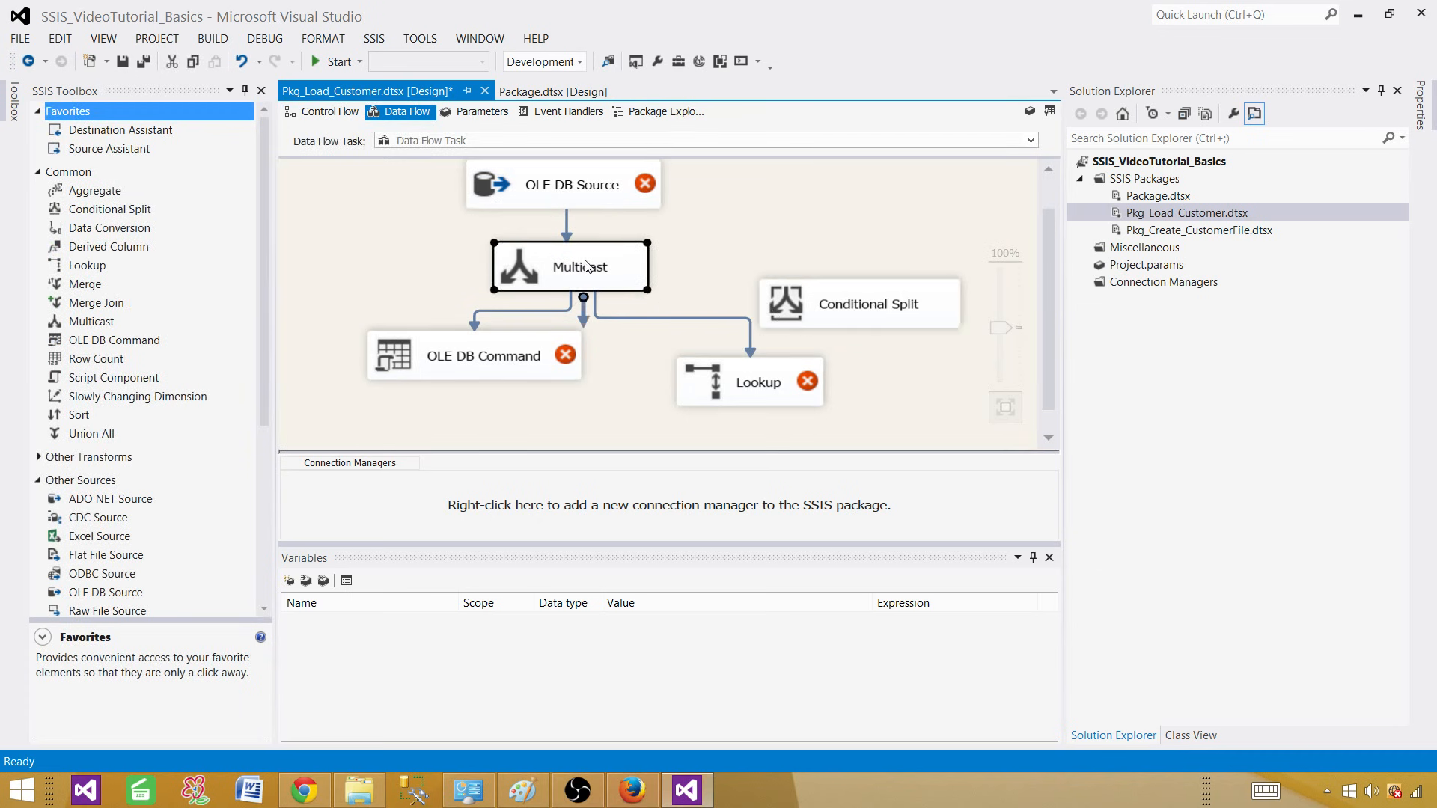
Move the OLE DB Command slightly down and to the left beneath the Multicast, and select the Conditional Split
left_click(537, 363)
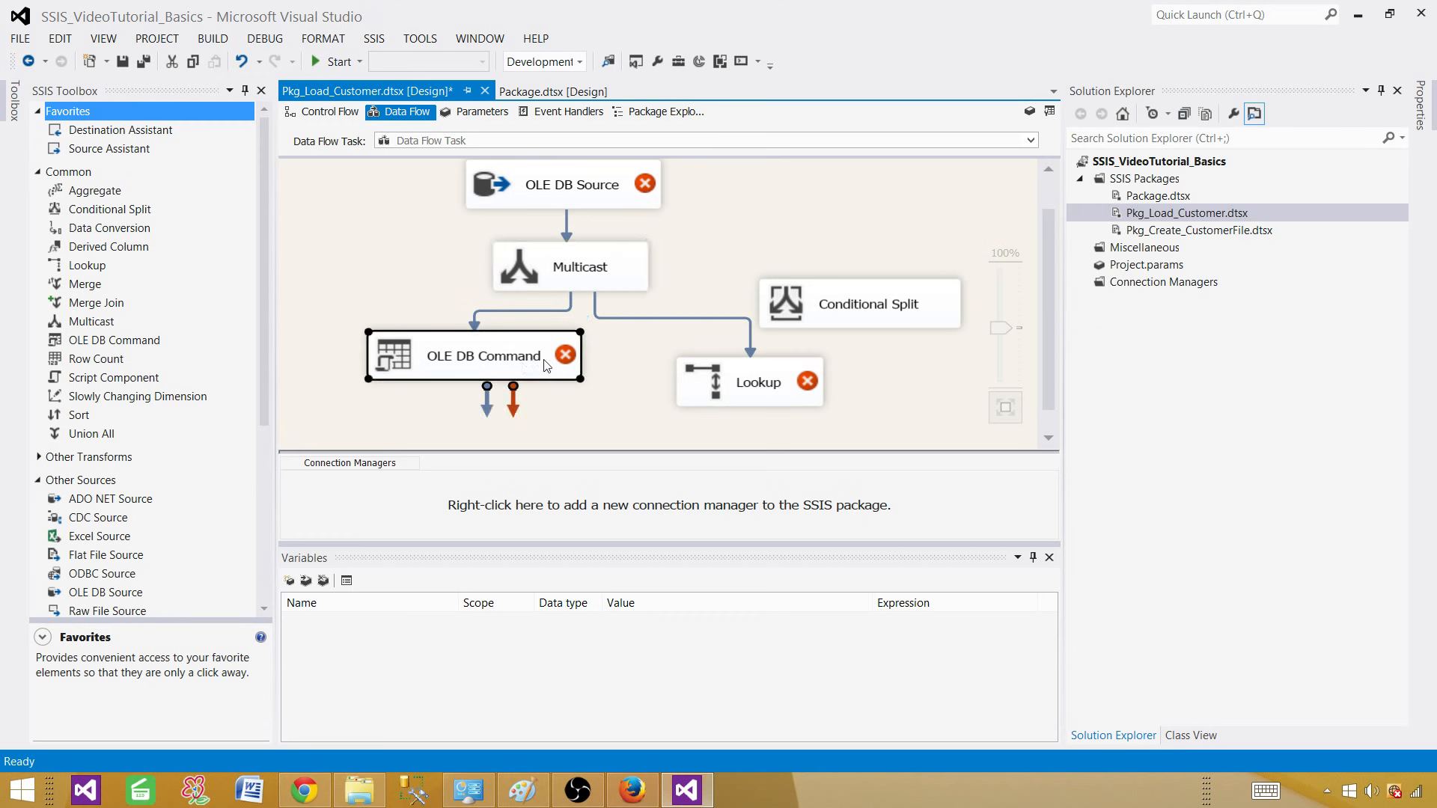
left_click_drag(537, 362, 509, 385)
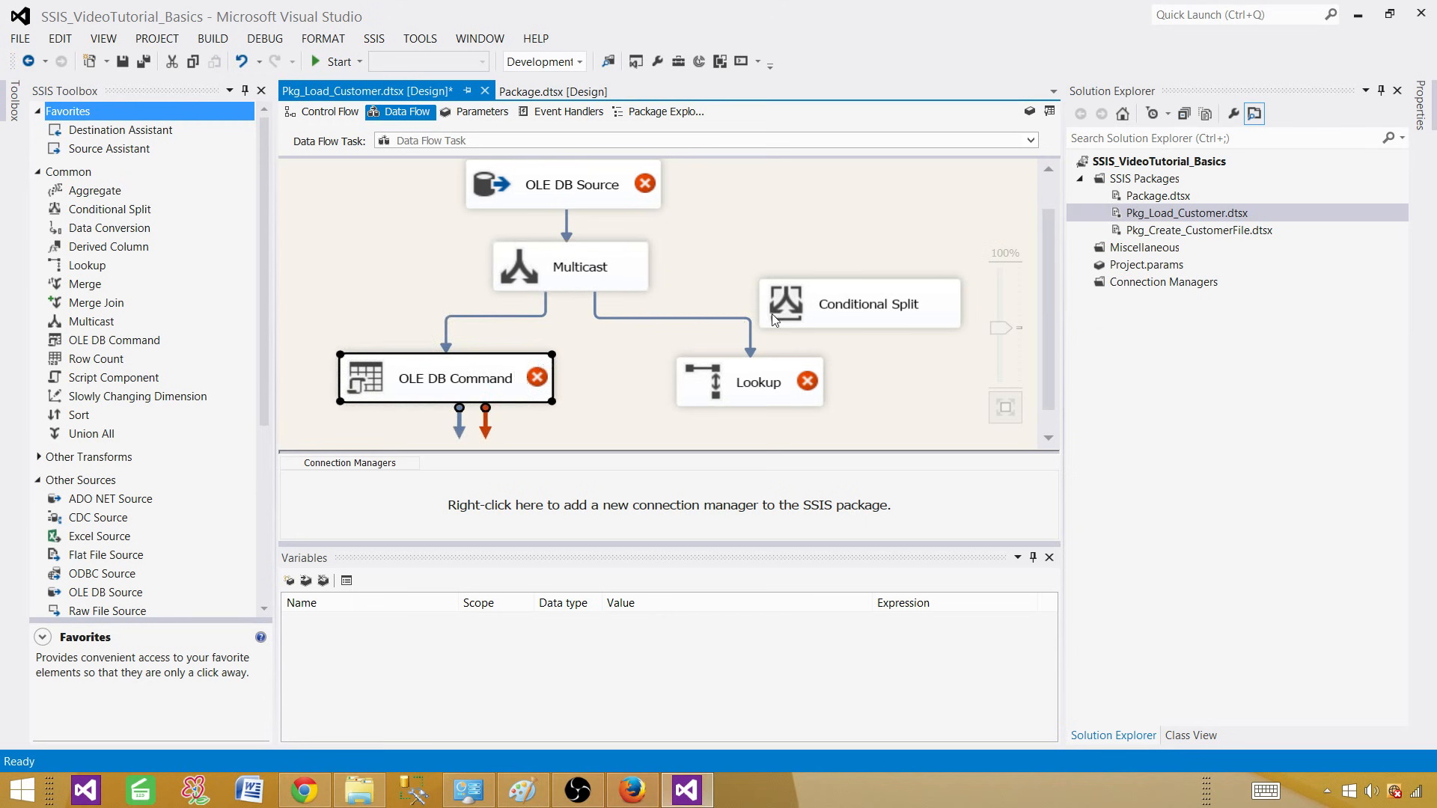
left_click(834, 303)
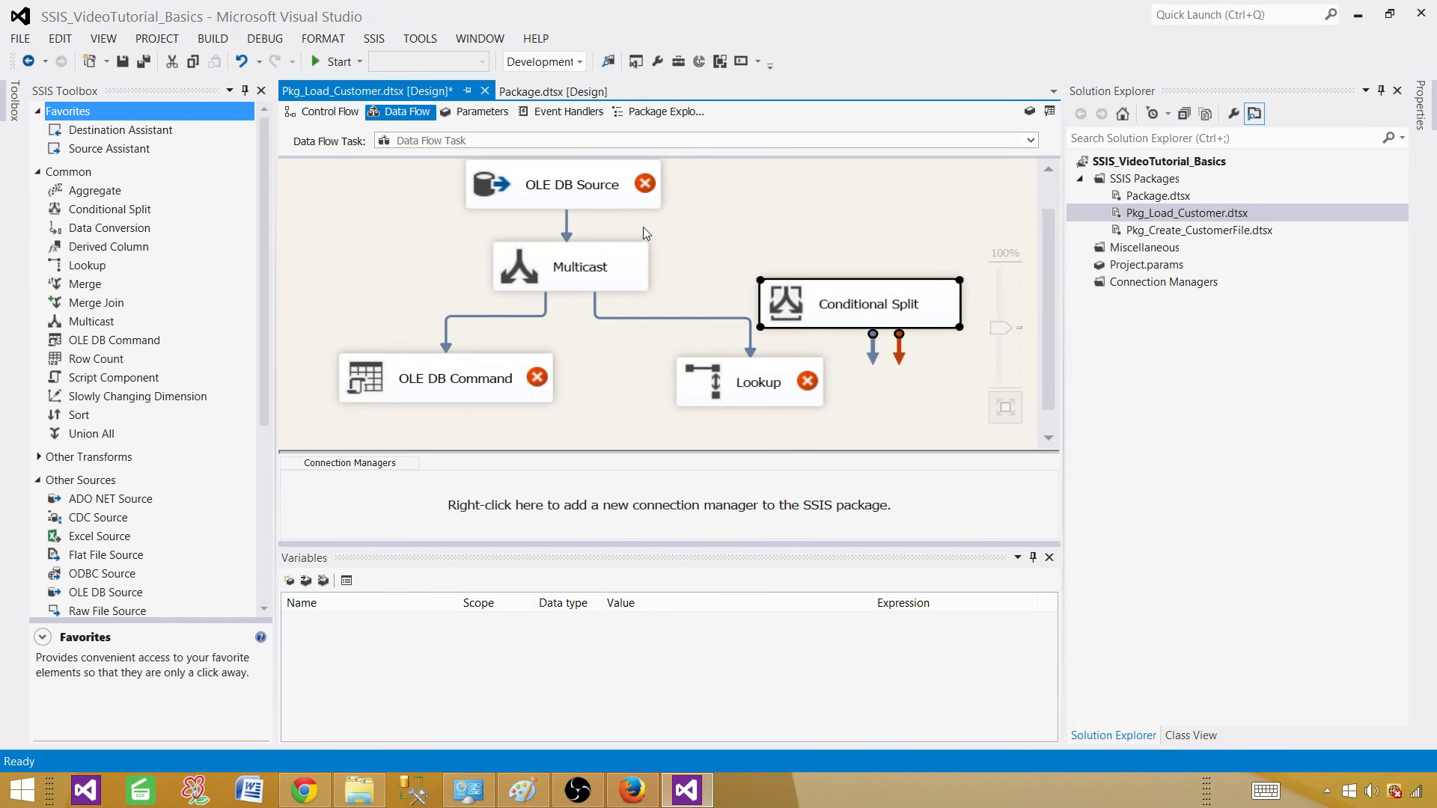
Add a package parameter named InputFolder to Pkg_Load_Customer
left_click(487, 113)
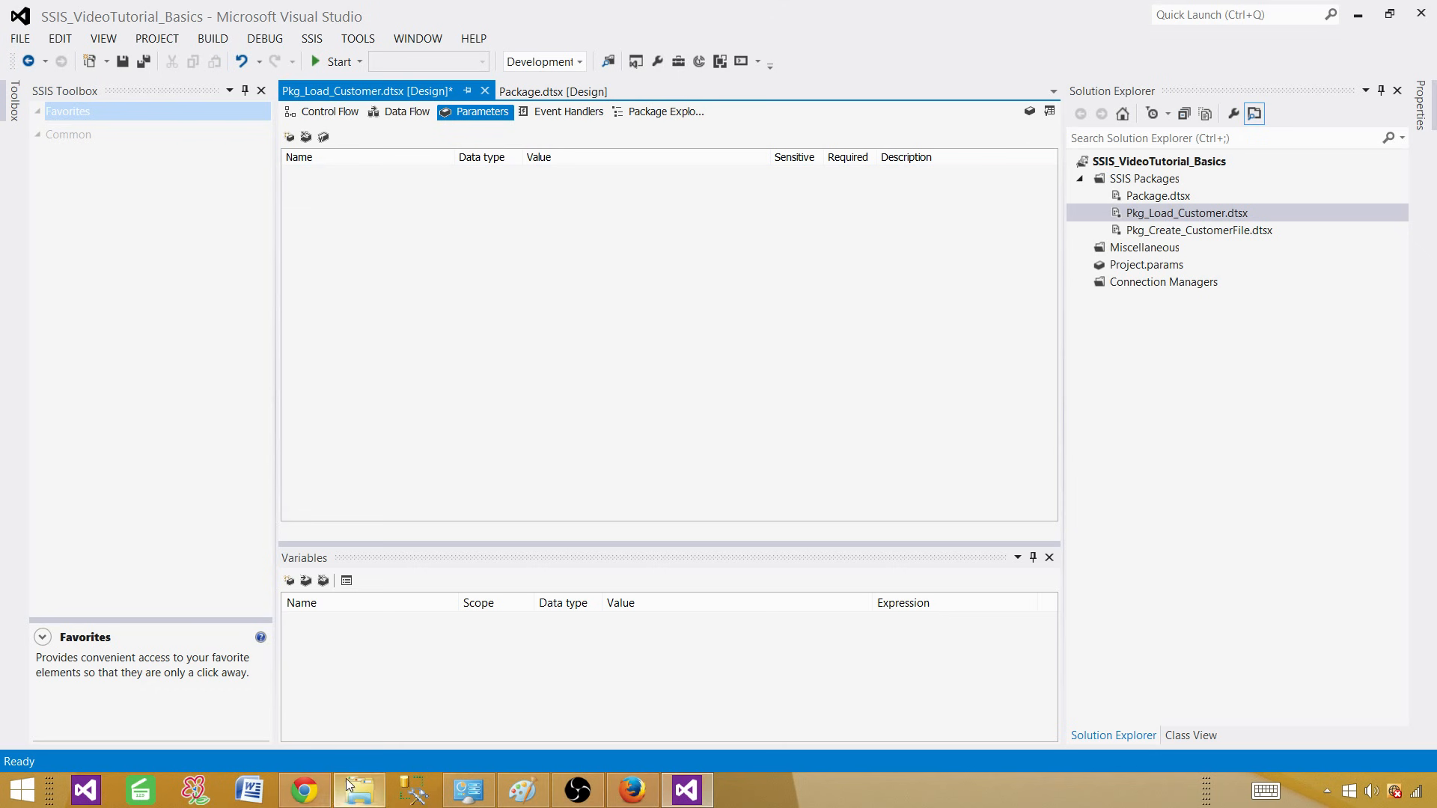
mouse_move(348, 783)
left_click(289, 137)
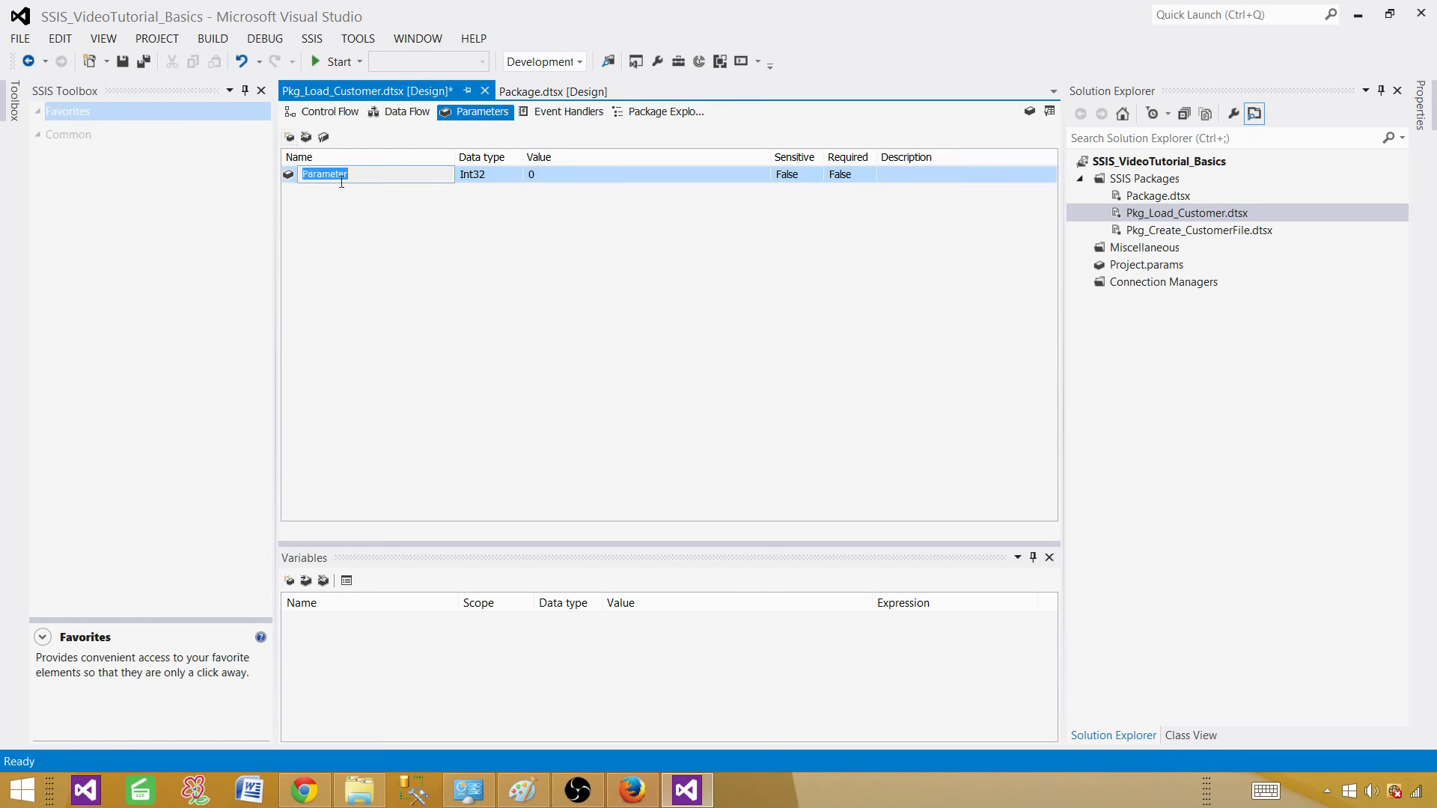
type("InputFolder")
key("Return")
Set the InputFolder parameter's data type to String and open its value for editing
left_click(516, 173)
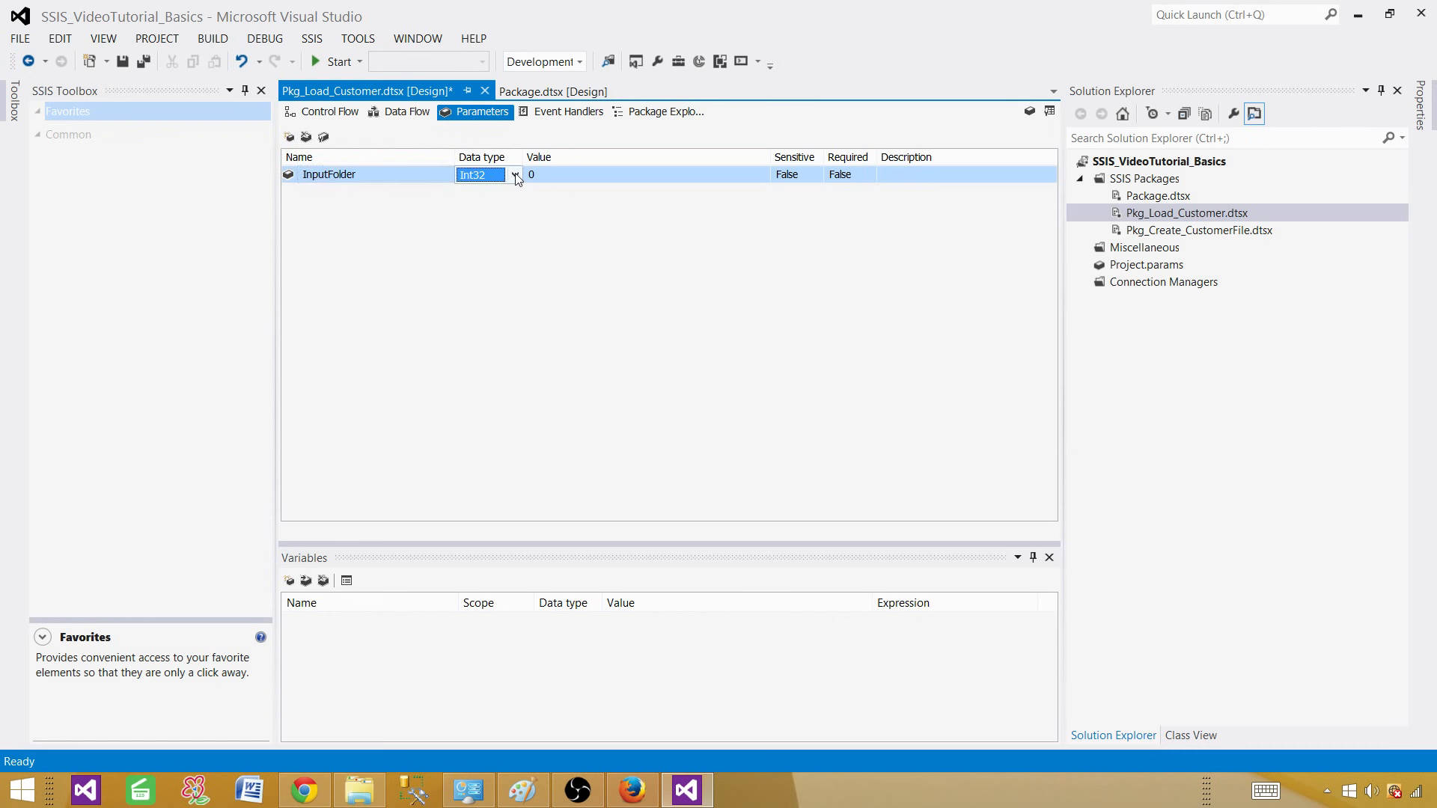
key("s")
key("s")
key("s")
left_click(536, 250)
left_click(588, 179)
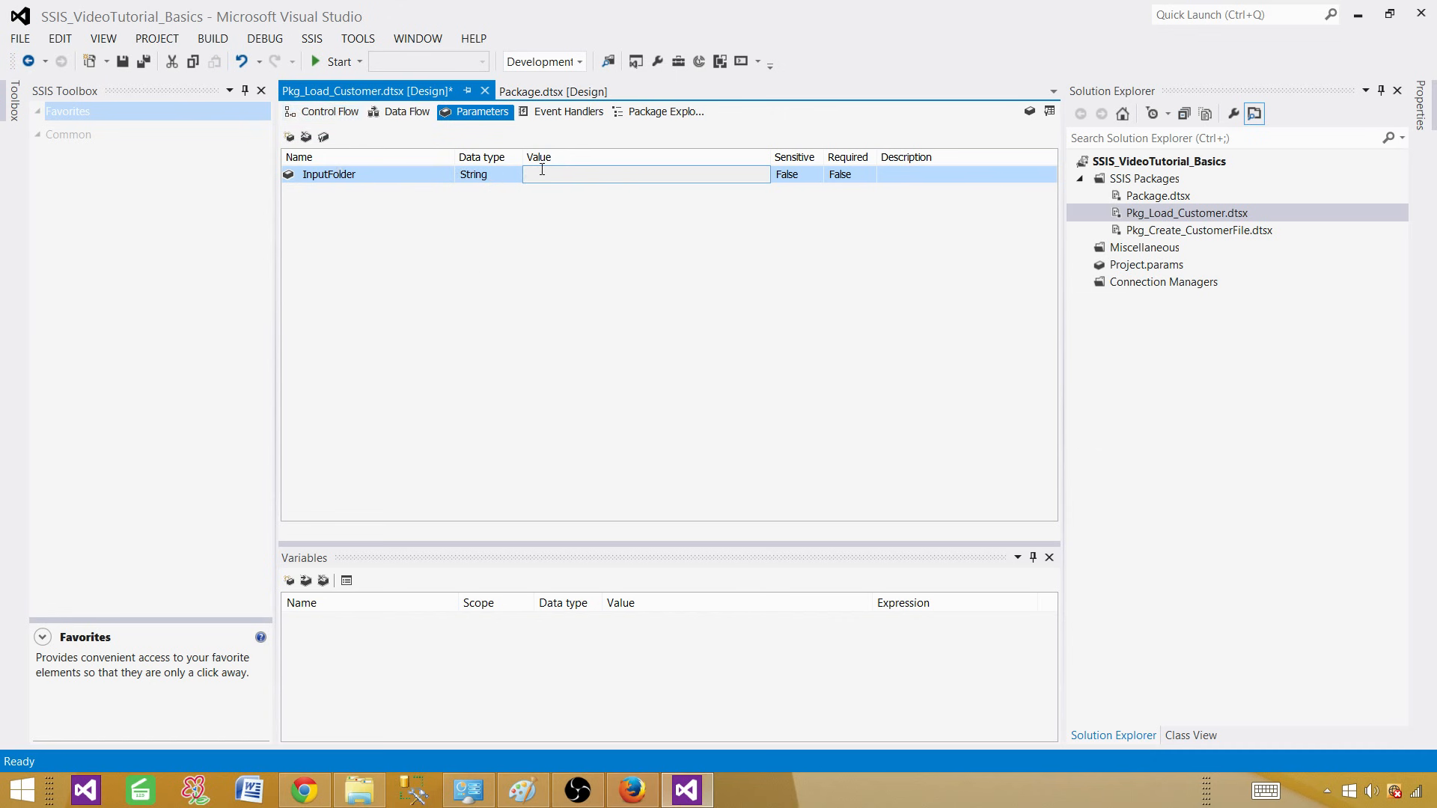
left_click(542, 208)
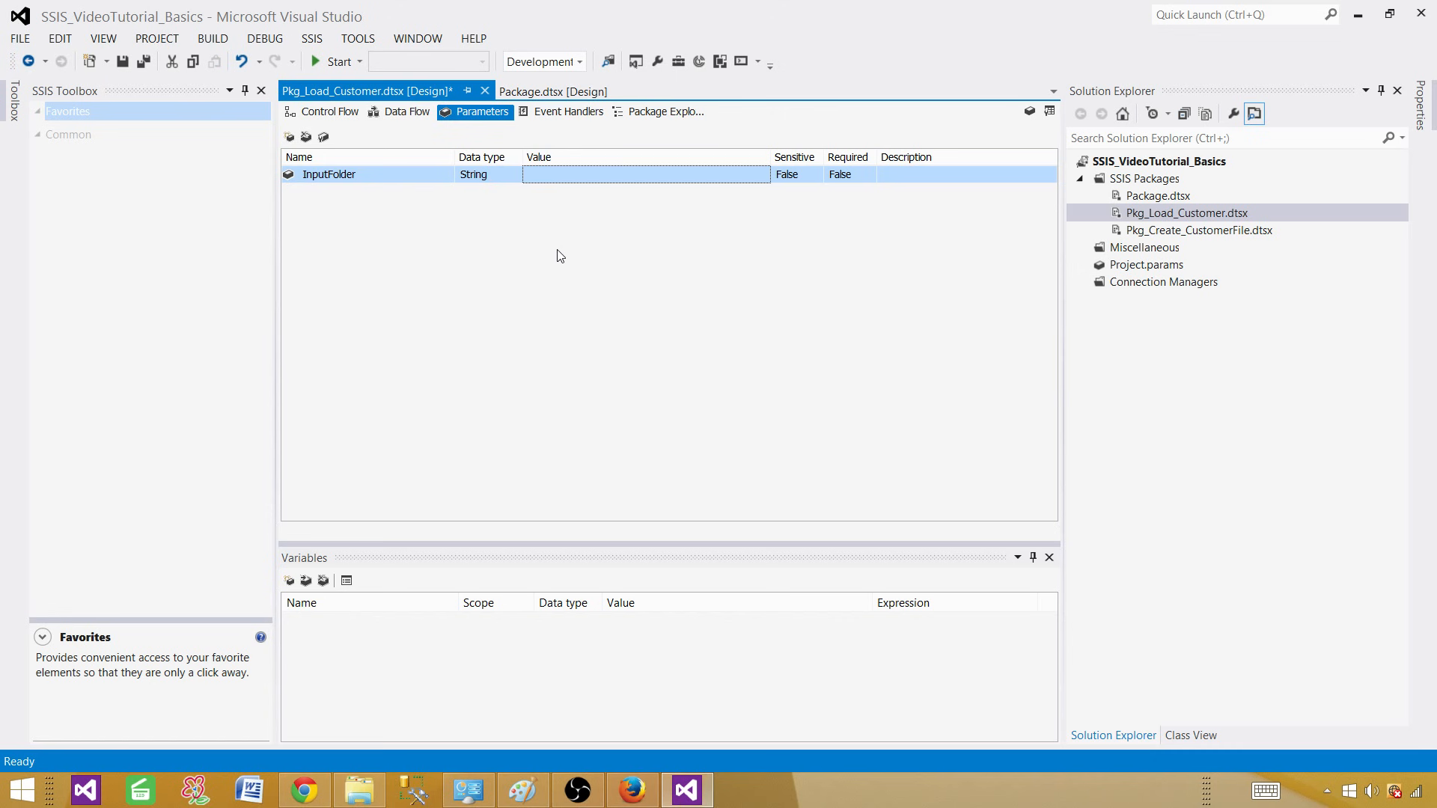
left_click(530, 180)
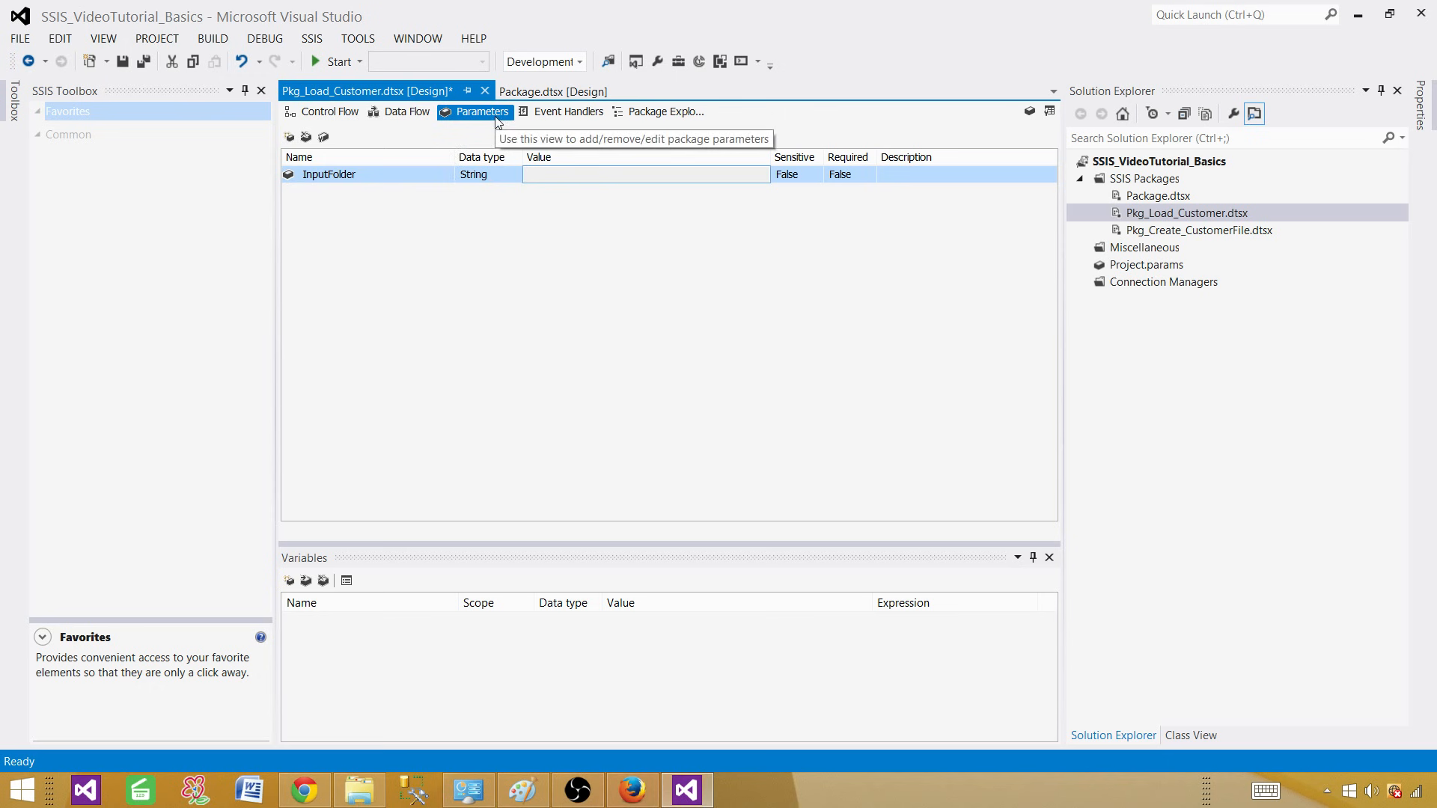
Review the executables and event types available for event handlers in Pkg_Load_Customer
left_click(559, 111)
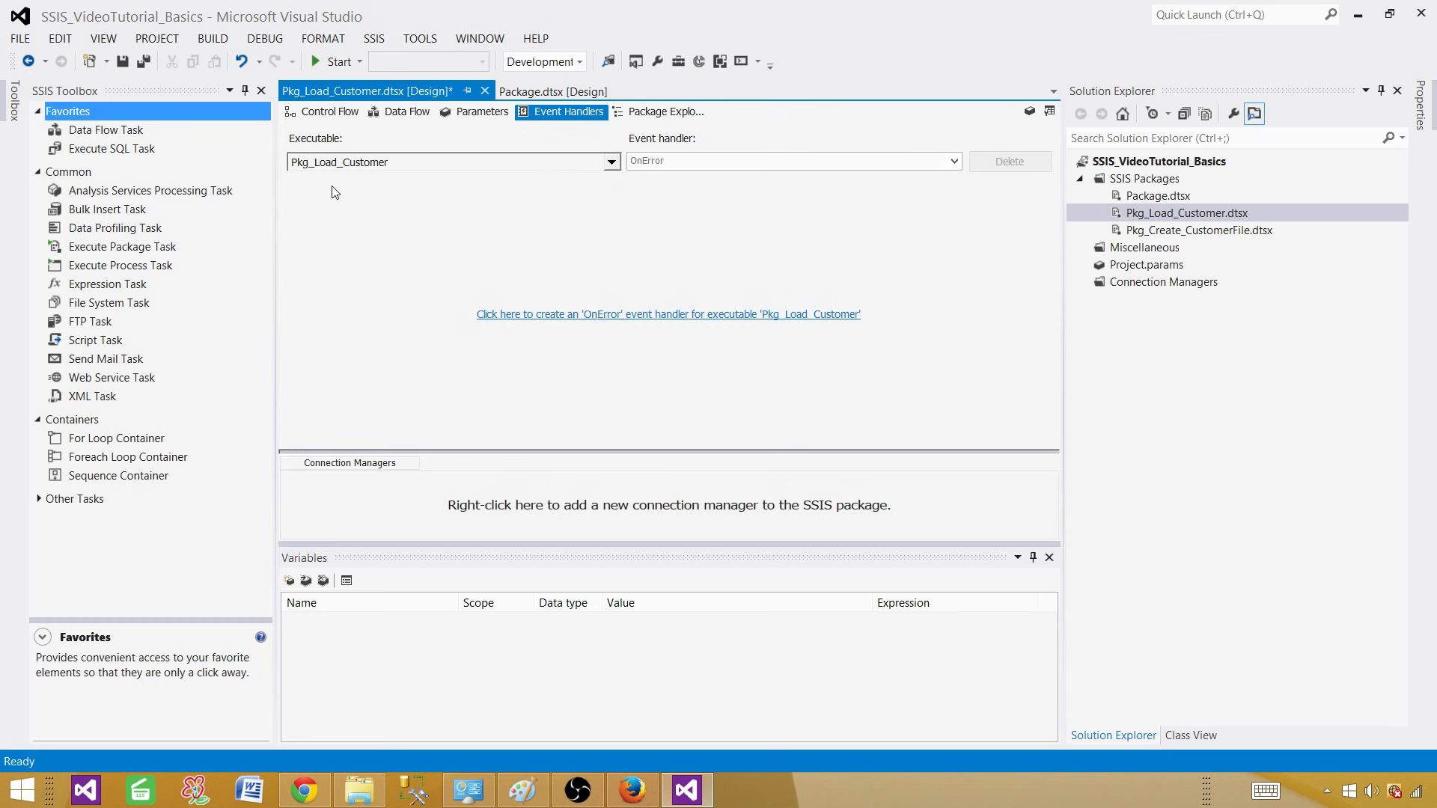
left_click(398, 163)
left_click(366, 208)
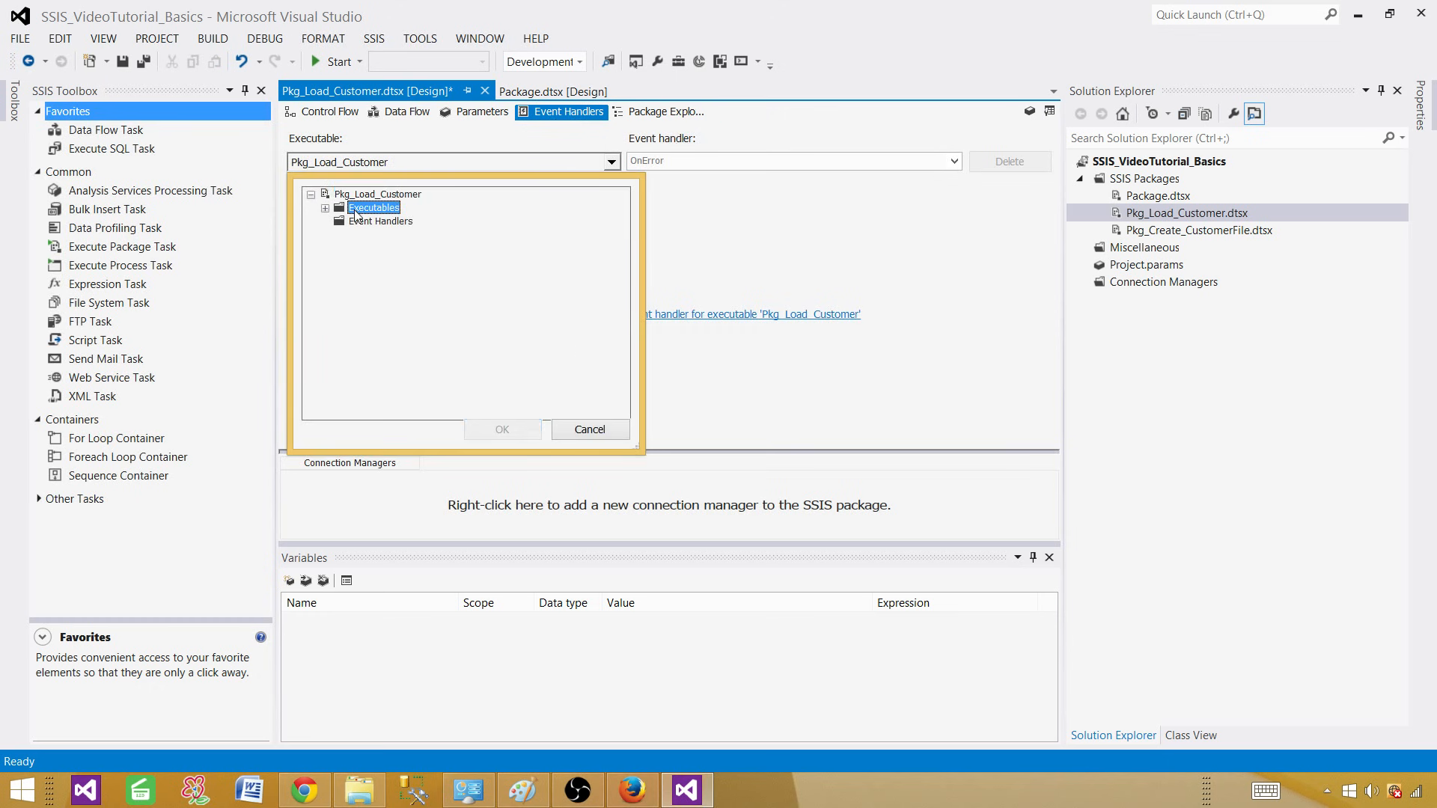
left_click(326, 211)
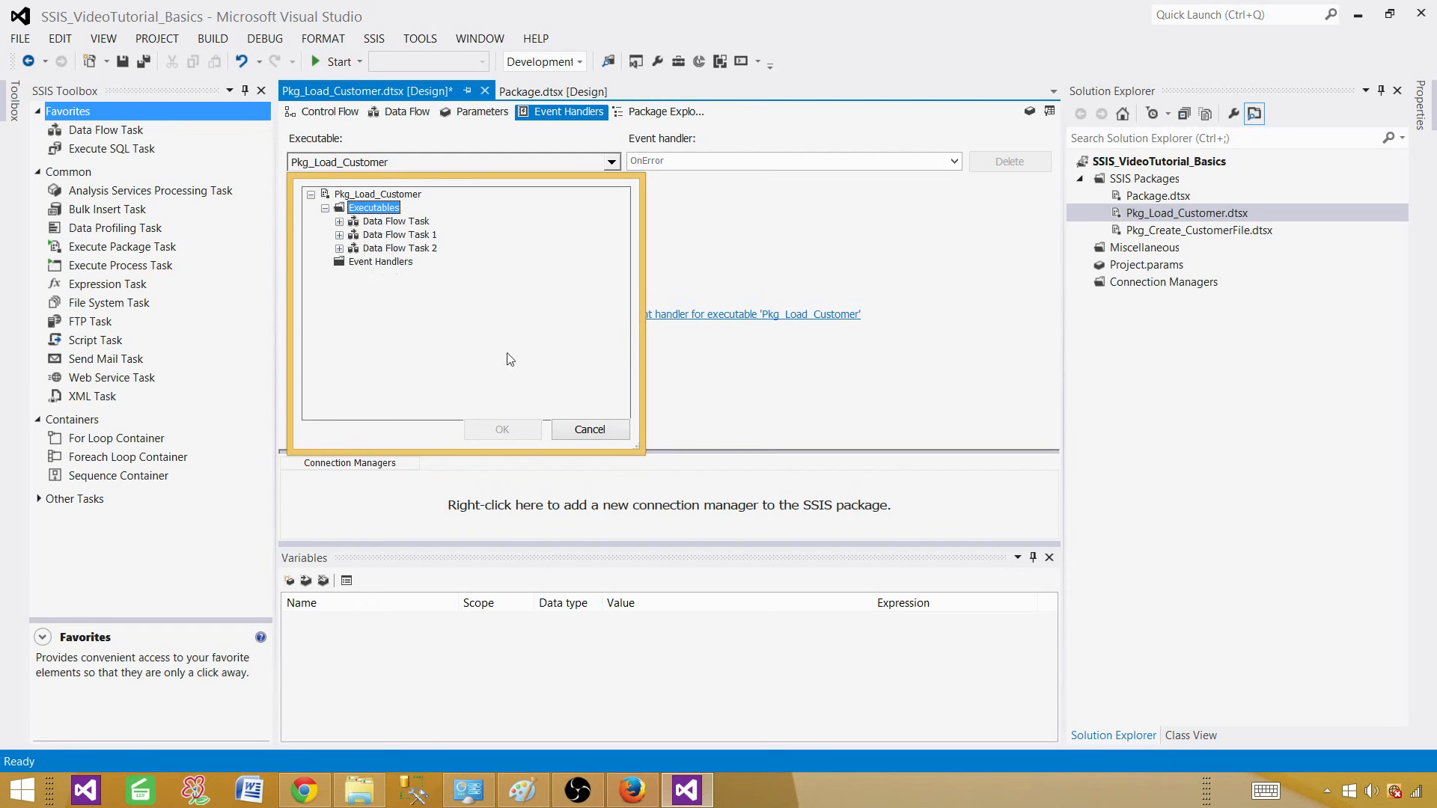
left_click(588, 431)
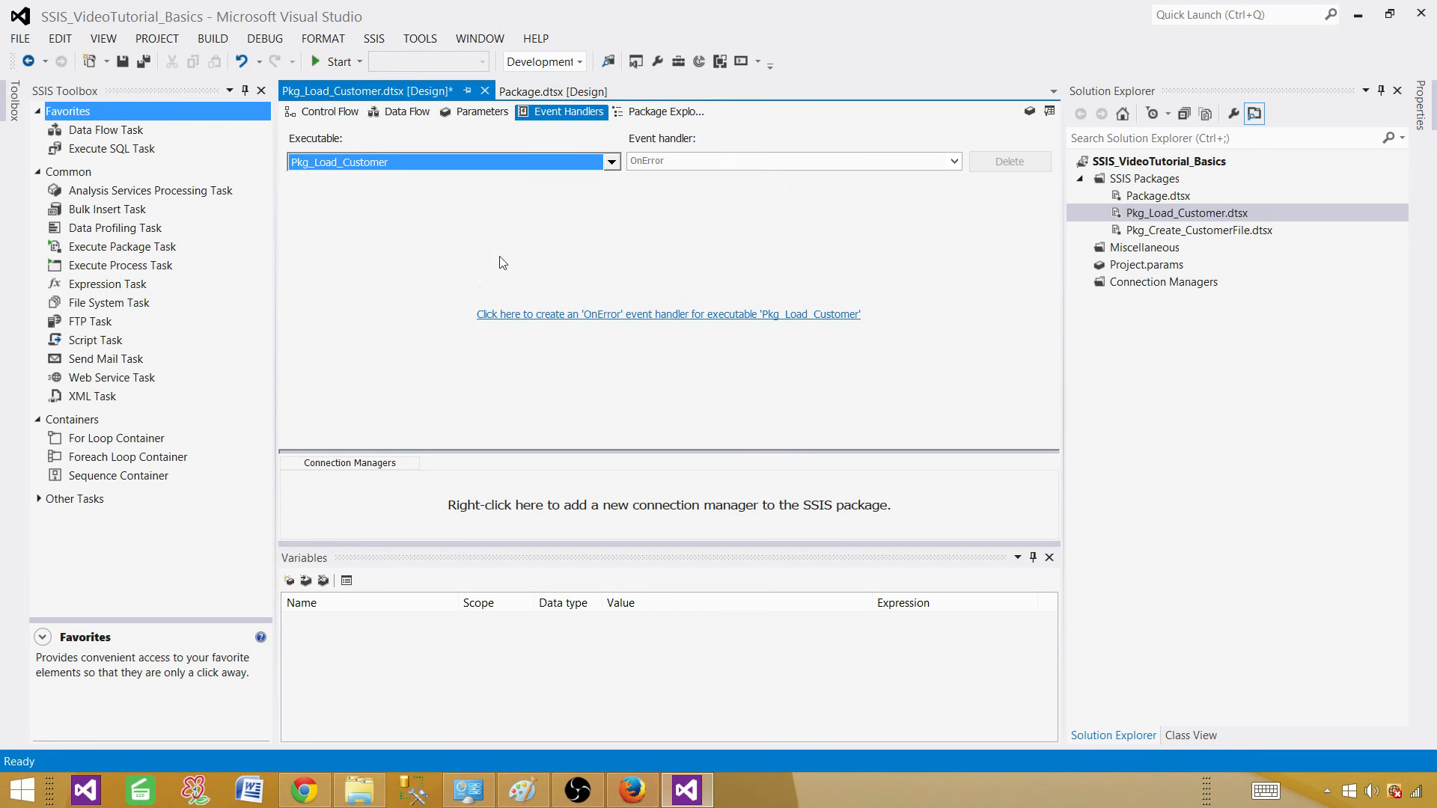
left_click(659, 161)
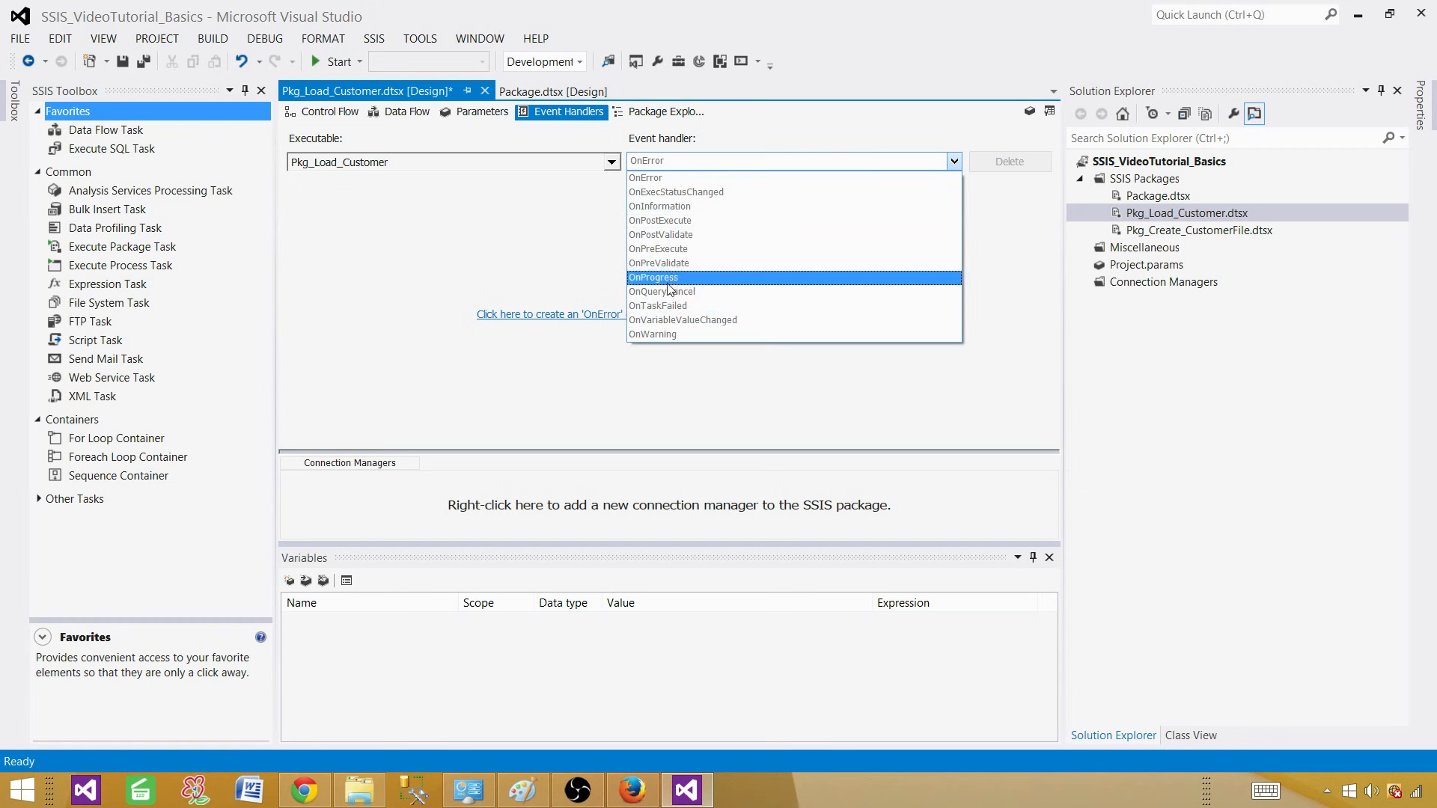
left_click(507, 290)
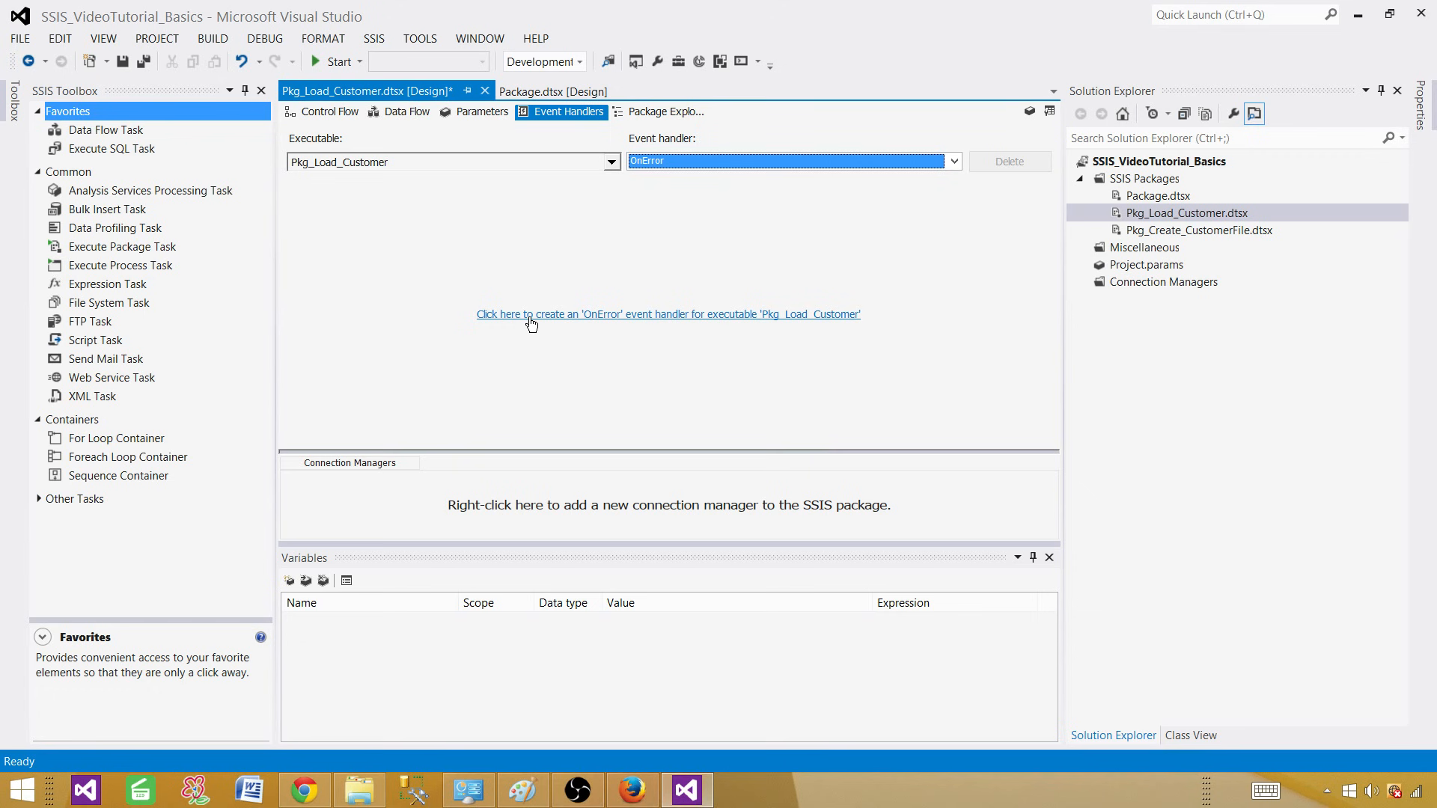
Examine the package's content tree, including its connection managers, log providers, executables and precedence constraints
left_click(648, 112)
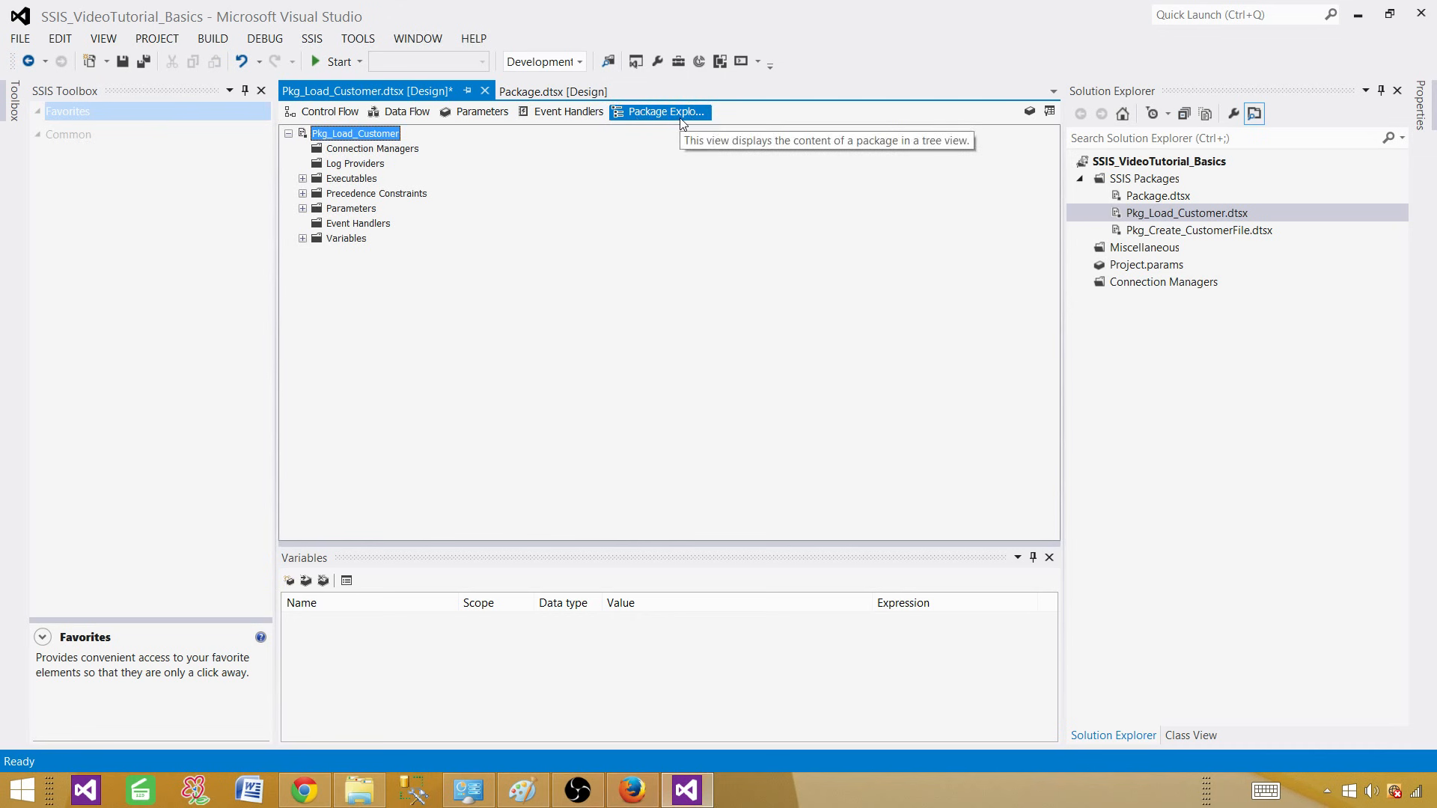
left_click(364, 150)
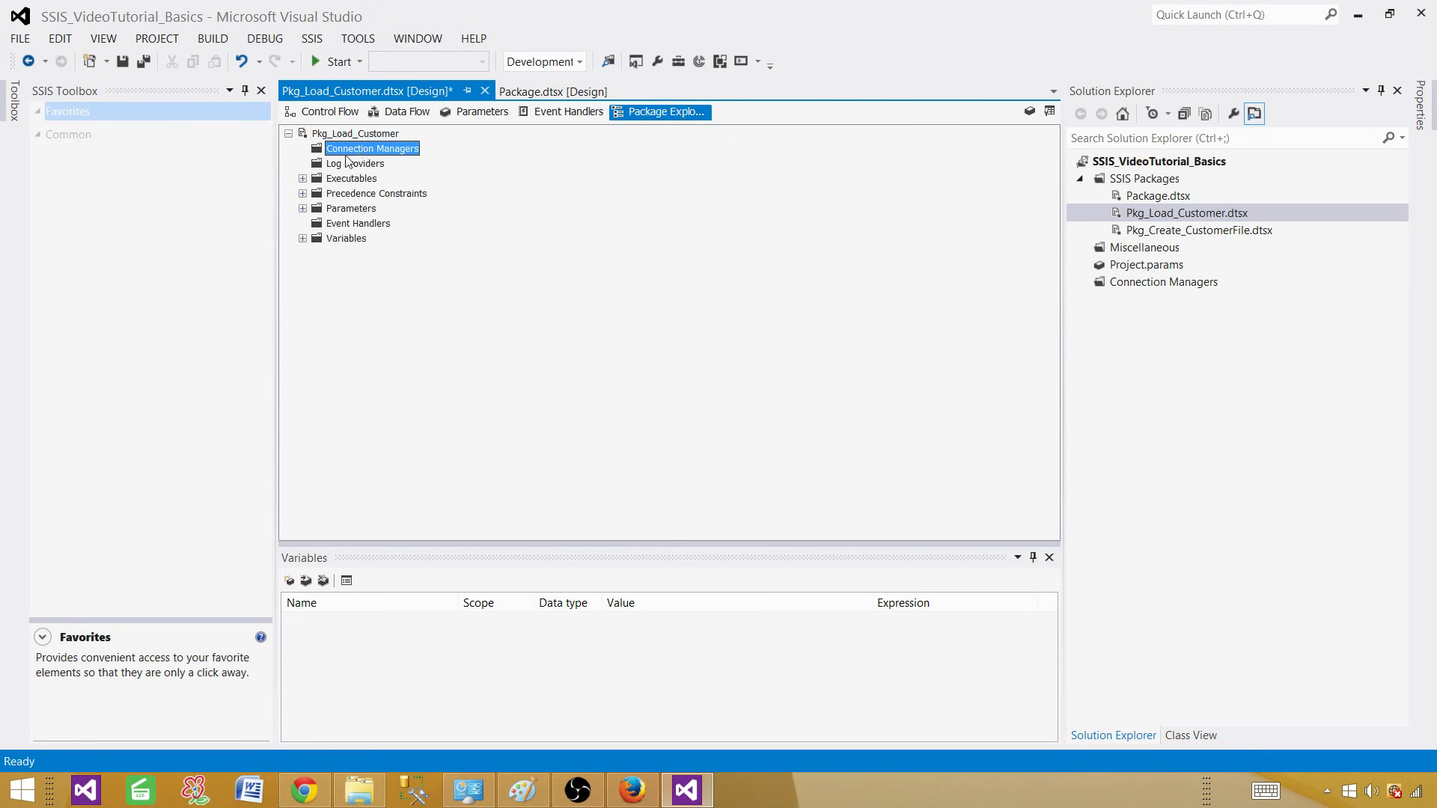
left_click(349, 163)
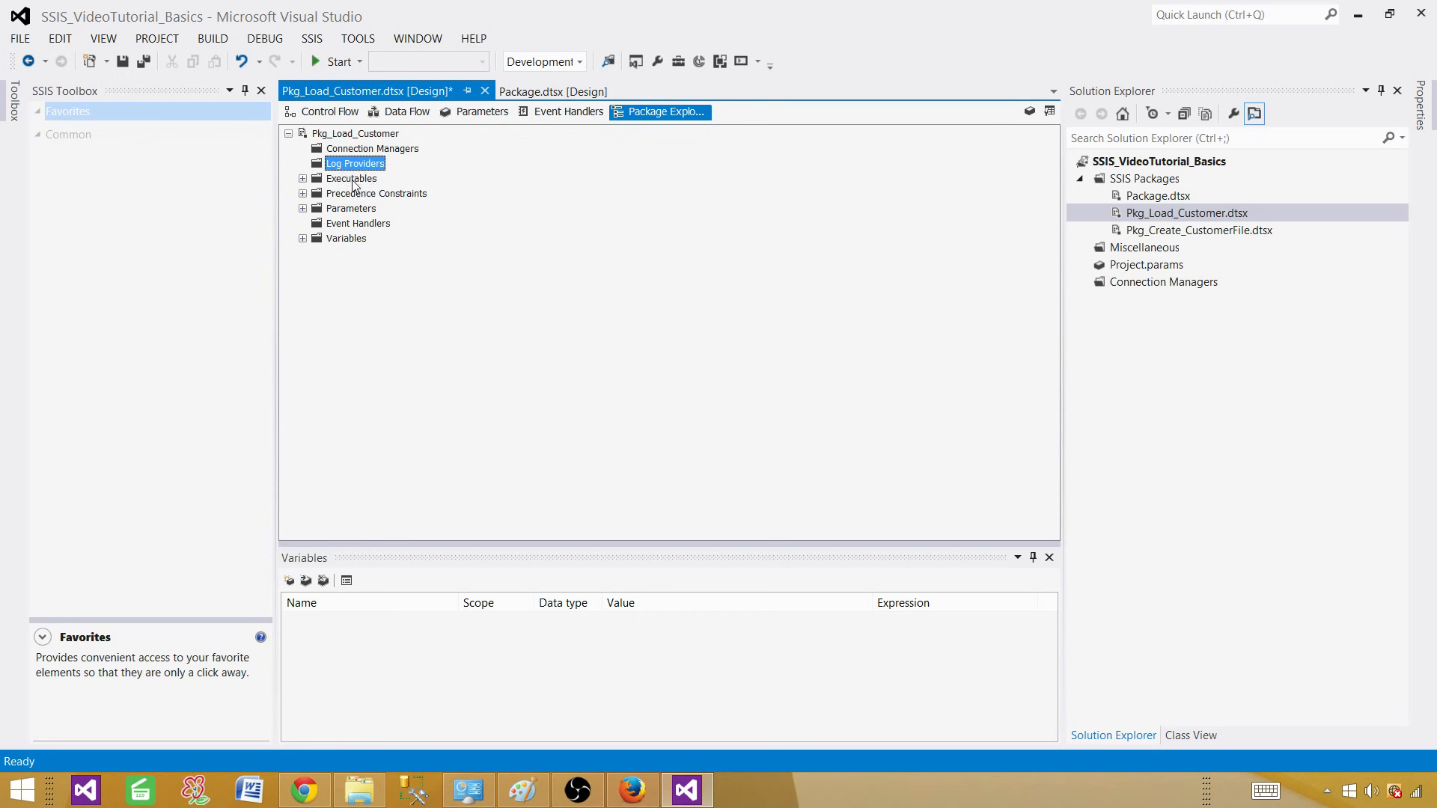
left_click(353, 183)
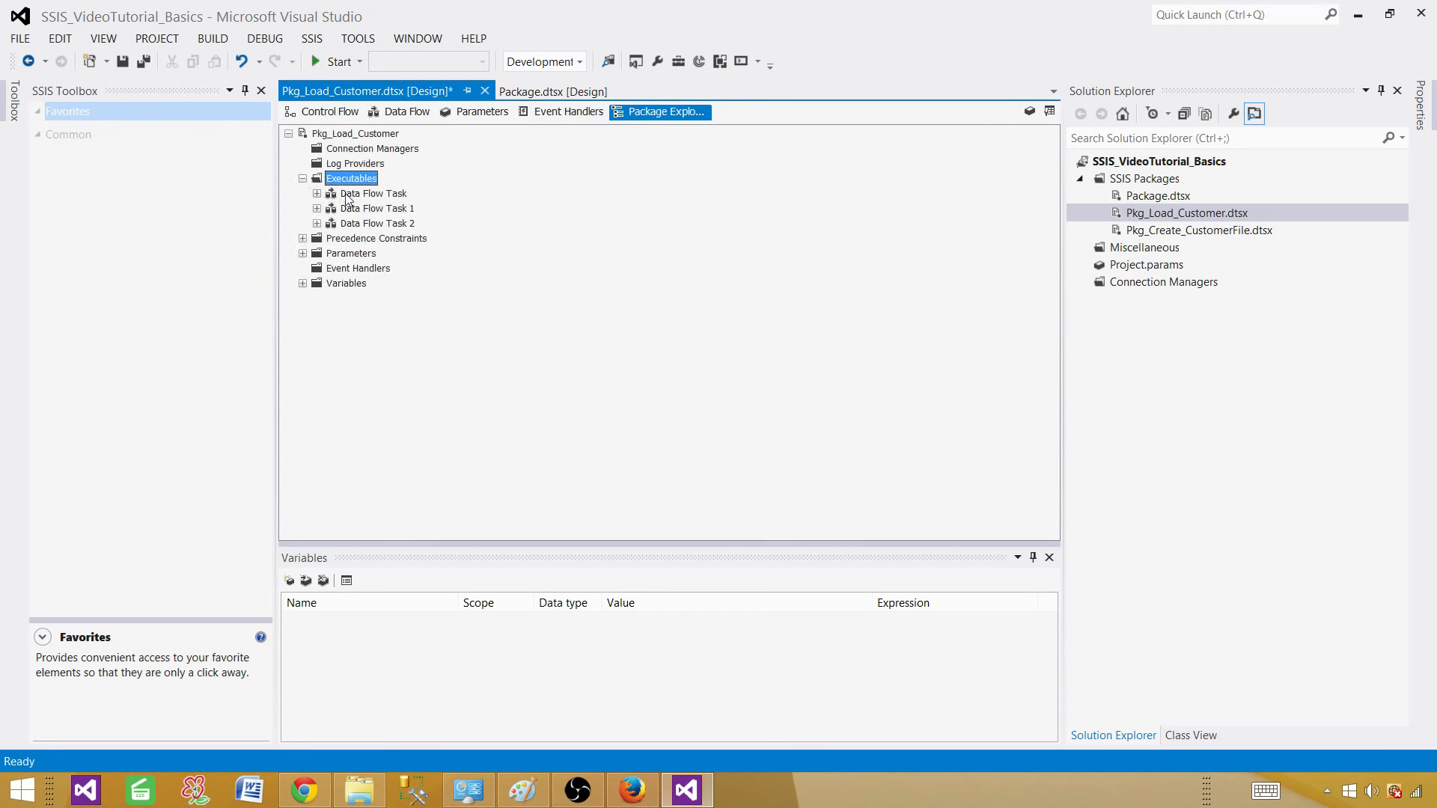
left_click(363, 194)
left_click(366, 209)
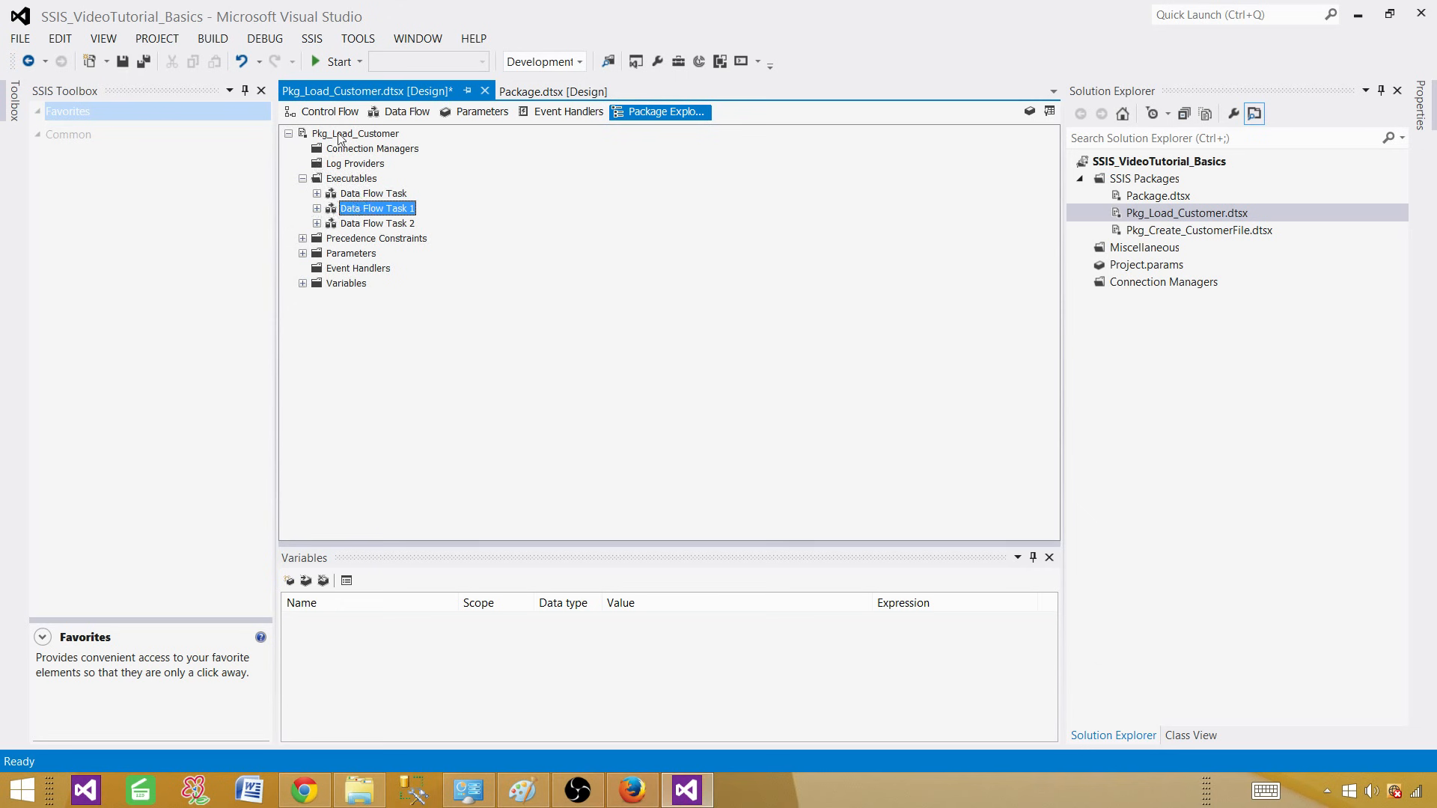
left_click(366, 240)
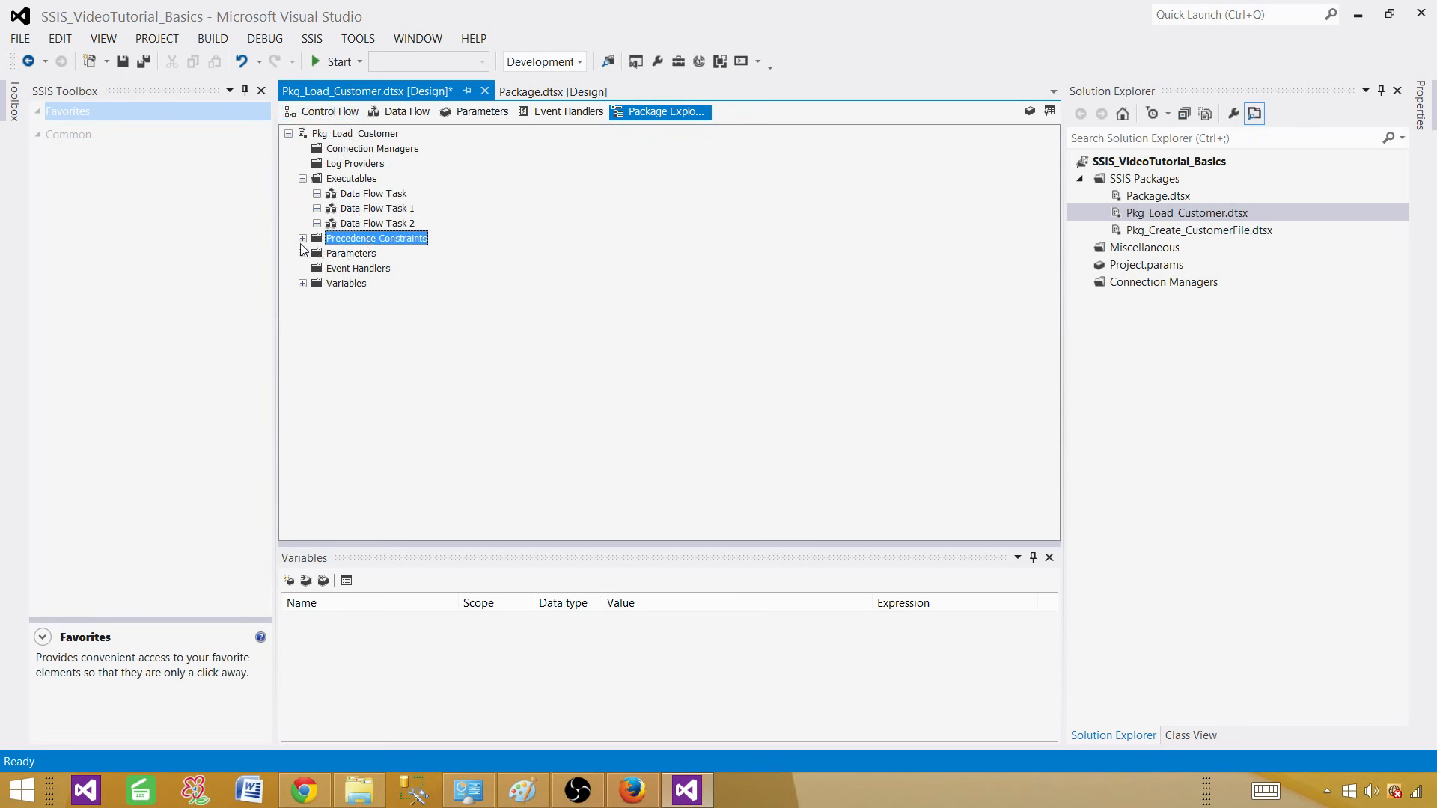
left_click(302, 238)
left_click(362, 253)
left_click(362, 268)
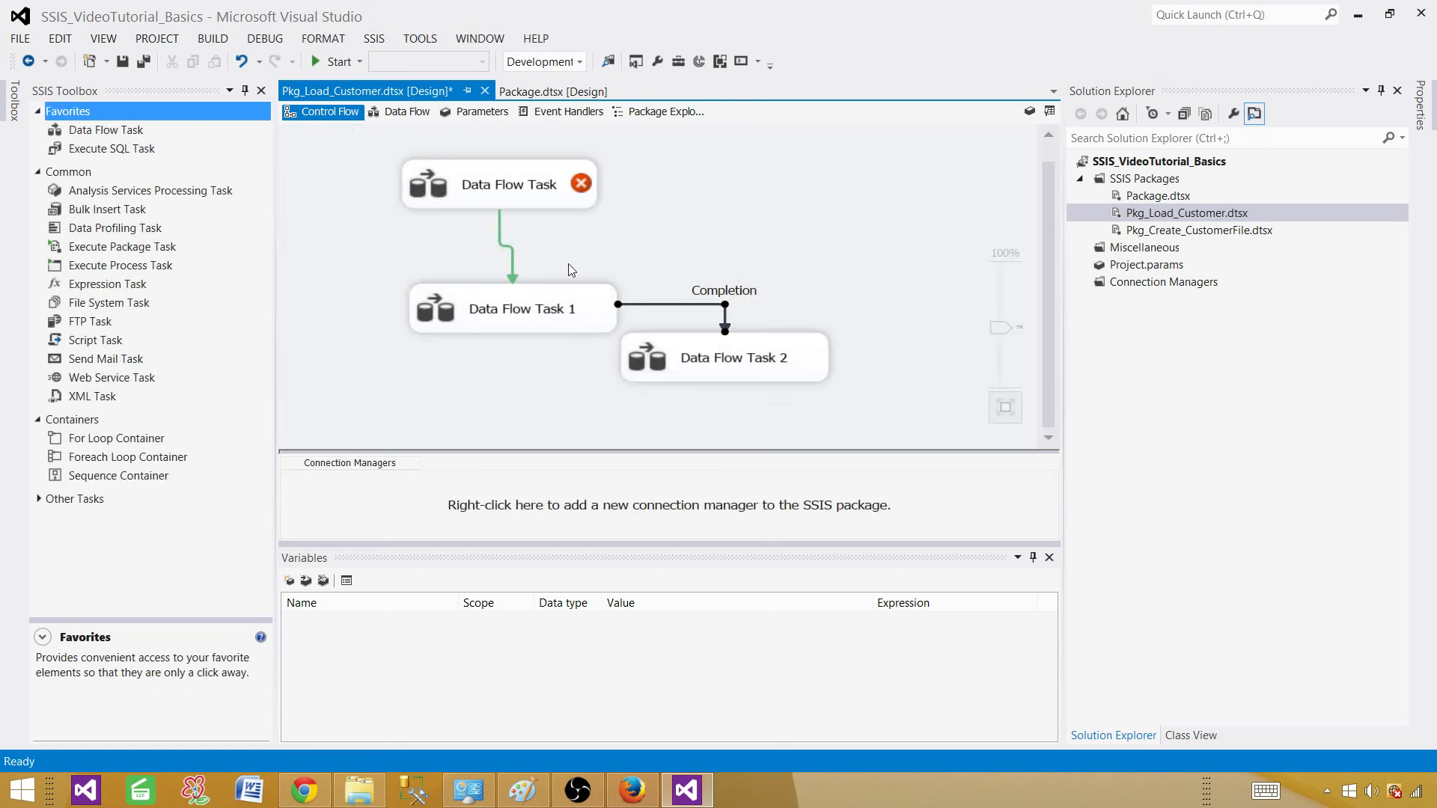
Inspect the settings of both precedence constraints between the Data Flow Tasks, leaving each editor without changes
double_click(673, 304)
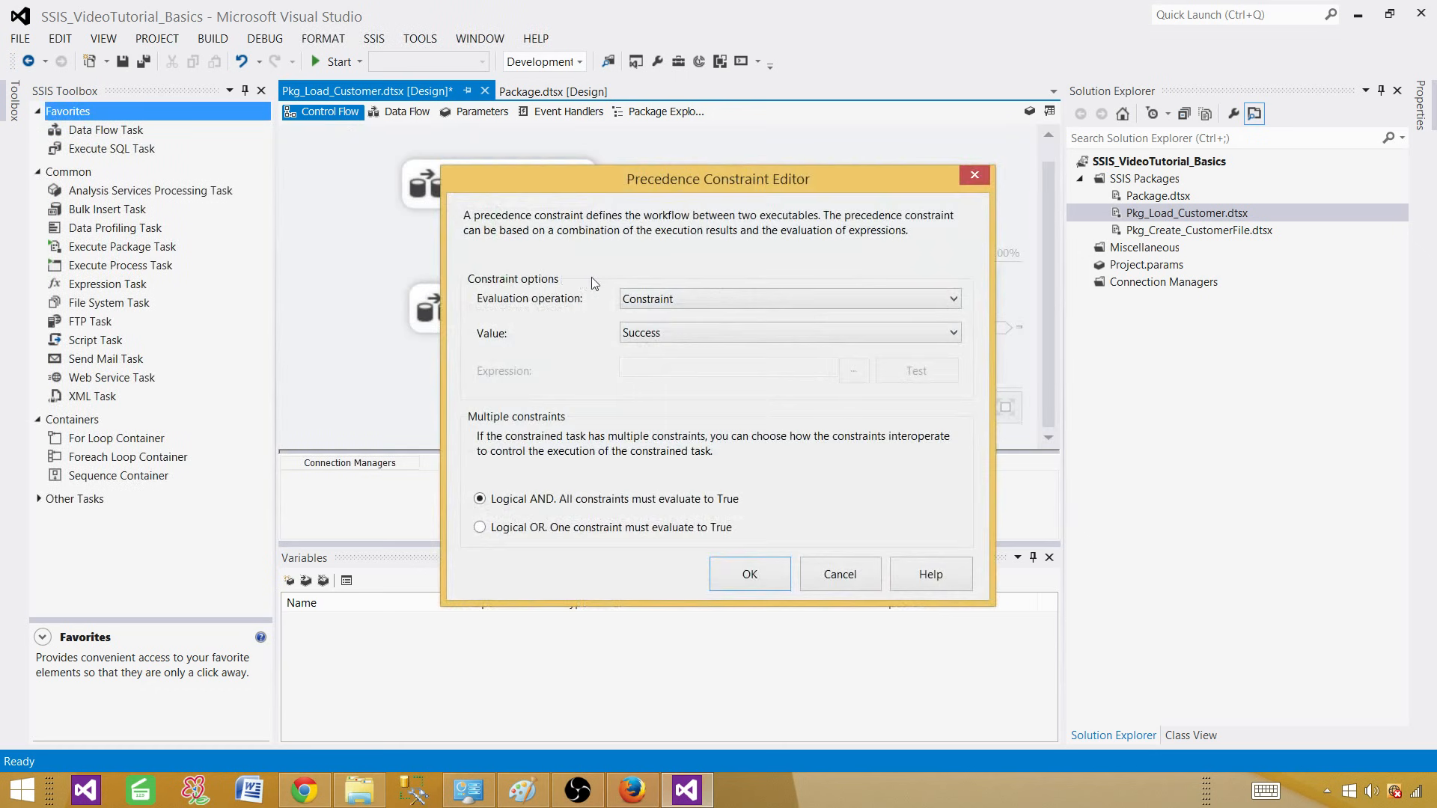
left_click(839, 574)
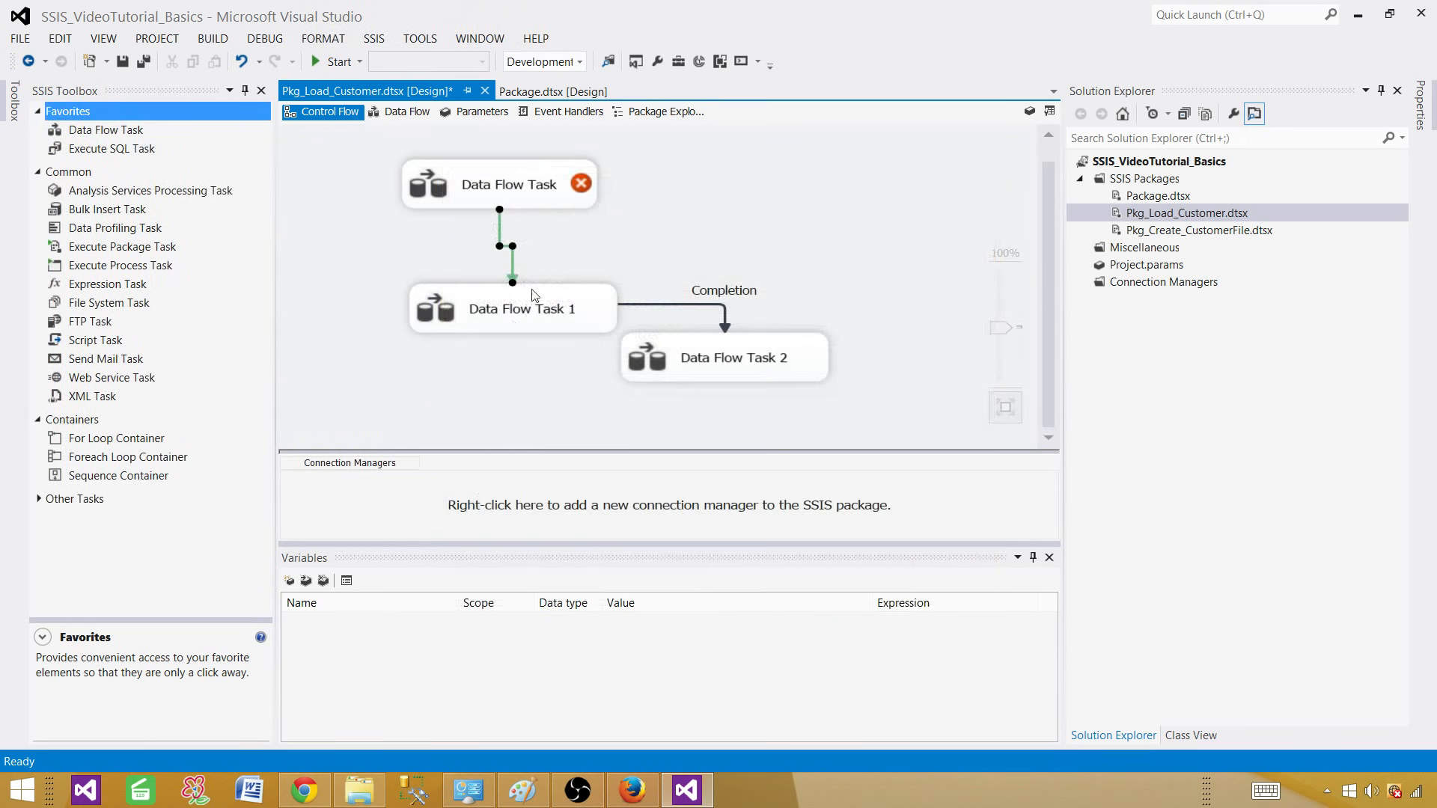
double_click(665, 305)
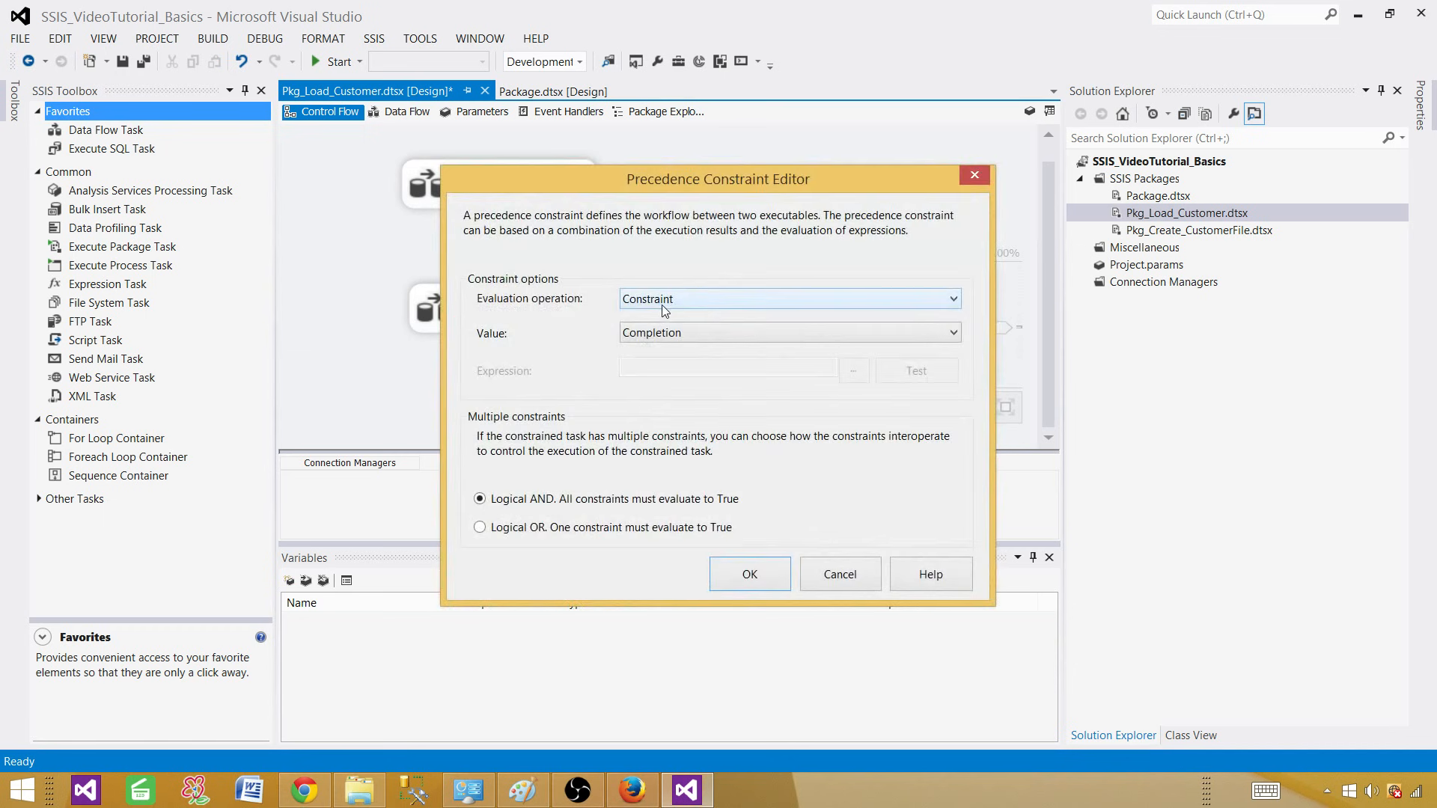
left_click(839, 574)
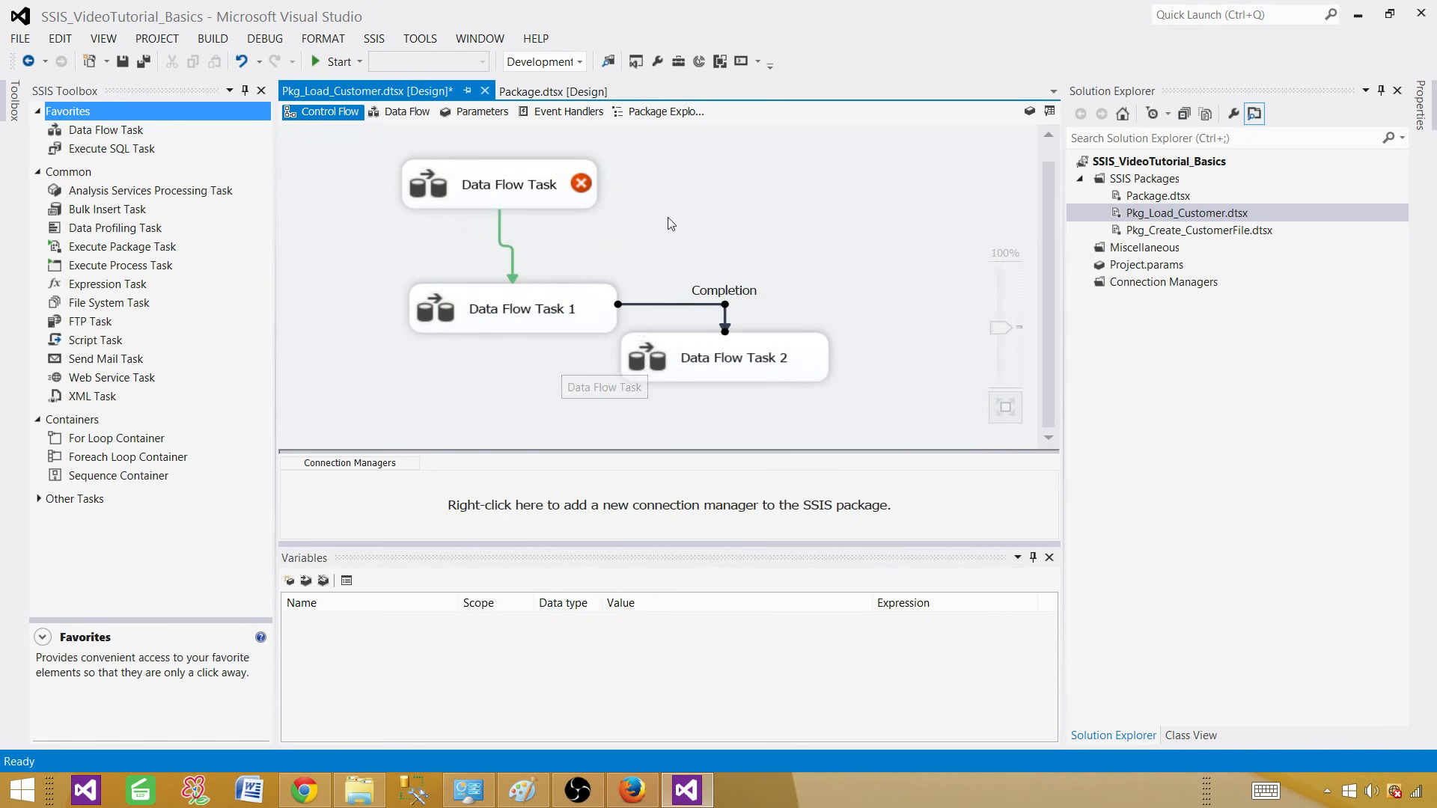
Locate the InputFolder parameter in the package's content tree
left_click(670, 118)
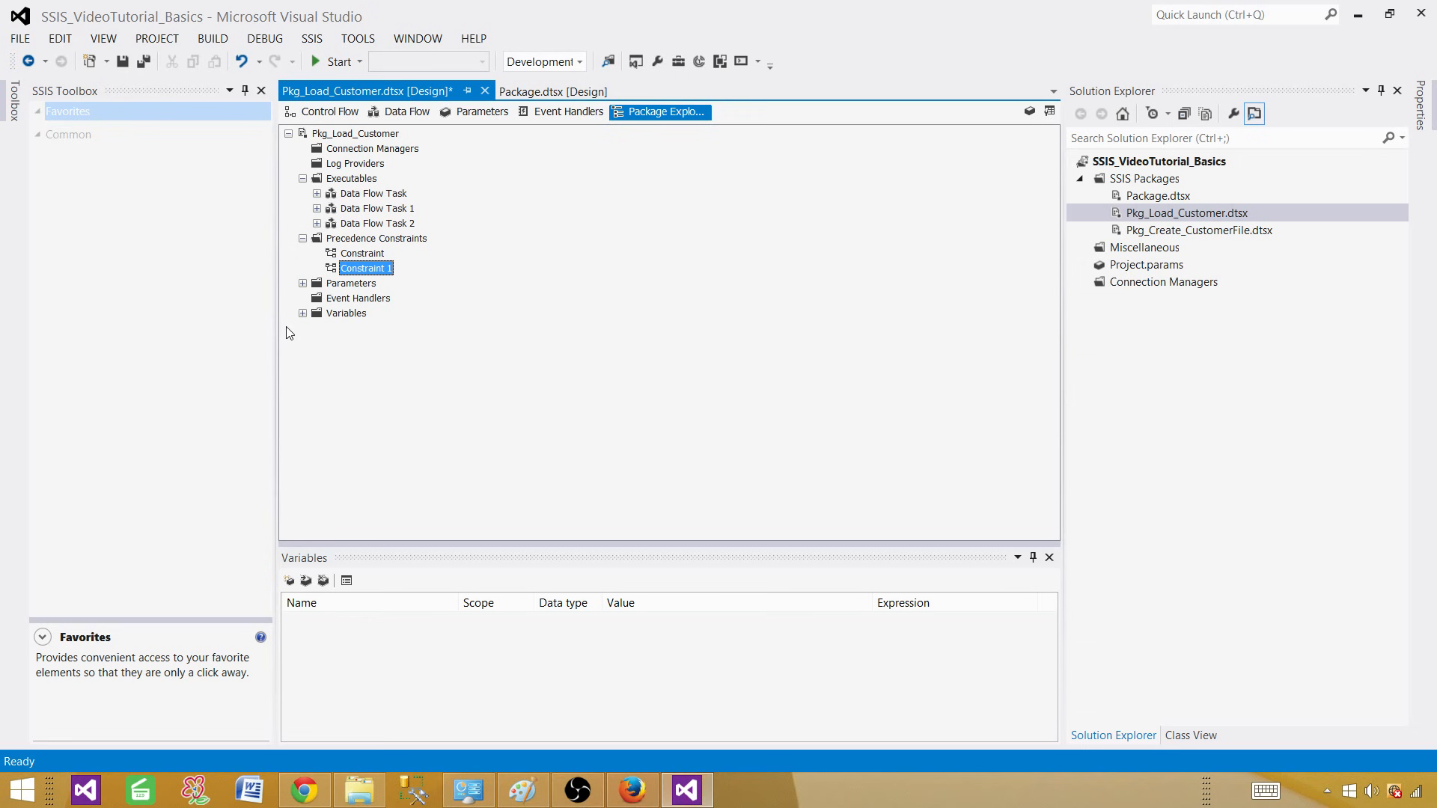
left_click(303, 283)
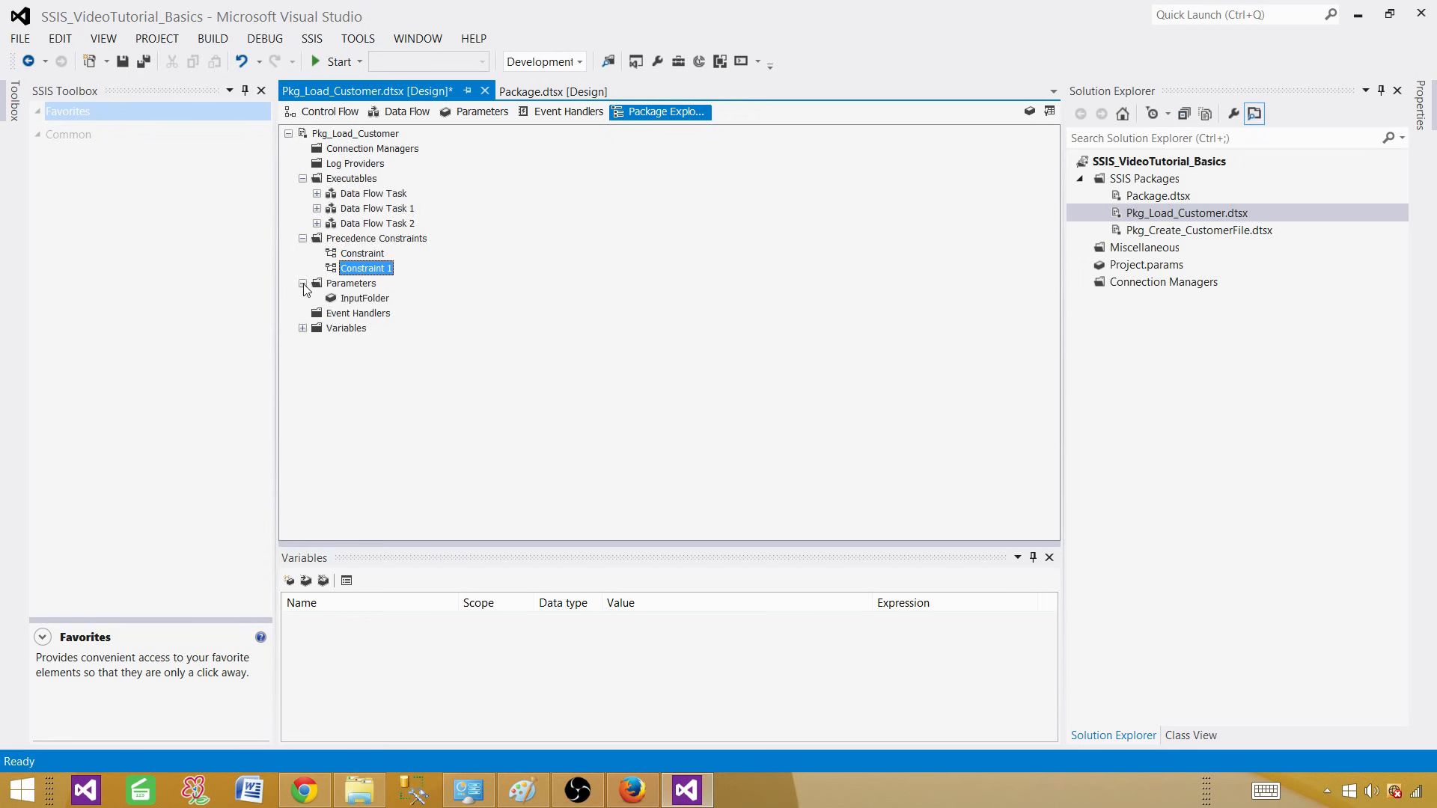
left_click(356, 298)
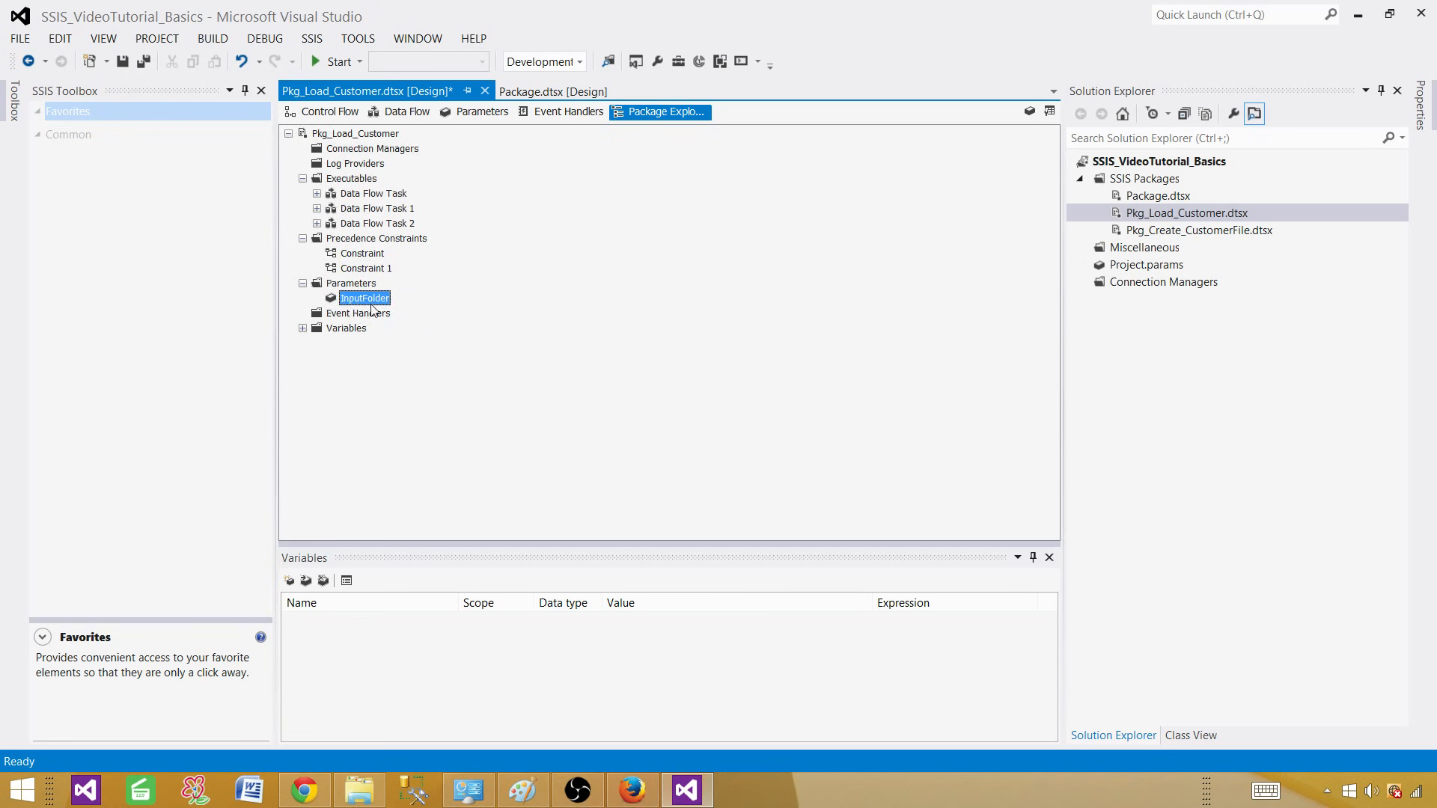
Create an OnError event handler for the Pkg_Load_Customer executable and add an Execute SQL Task to it
left_click(556, 113)
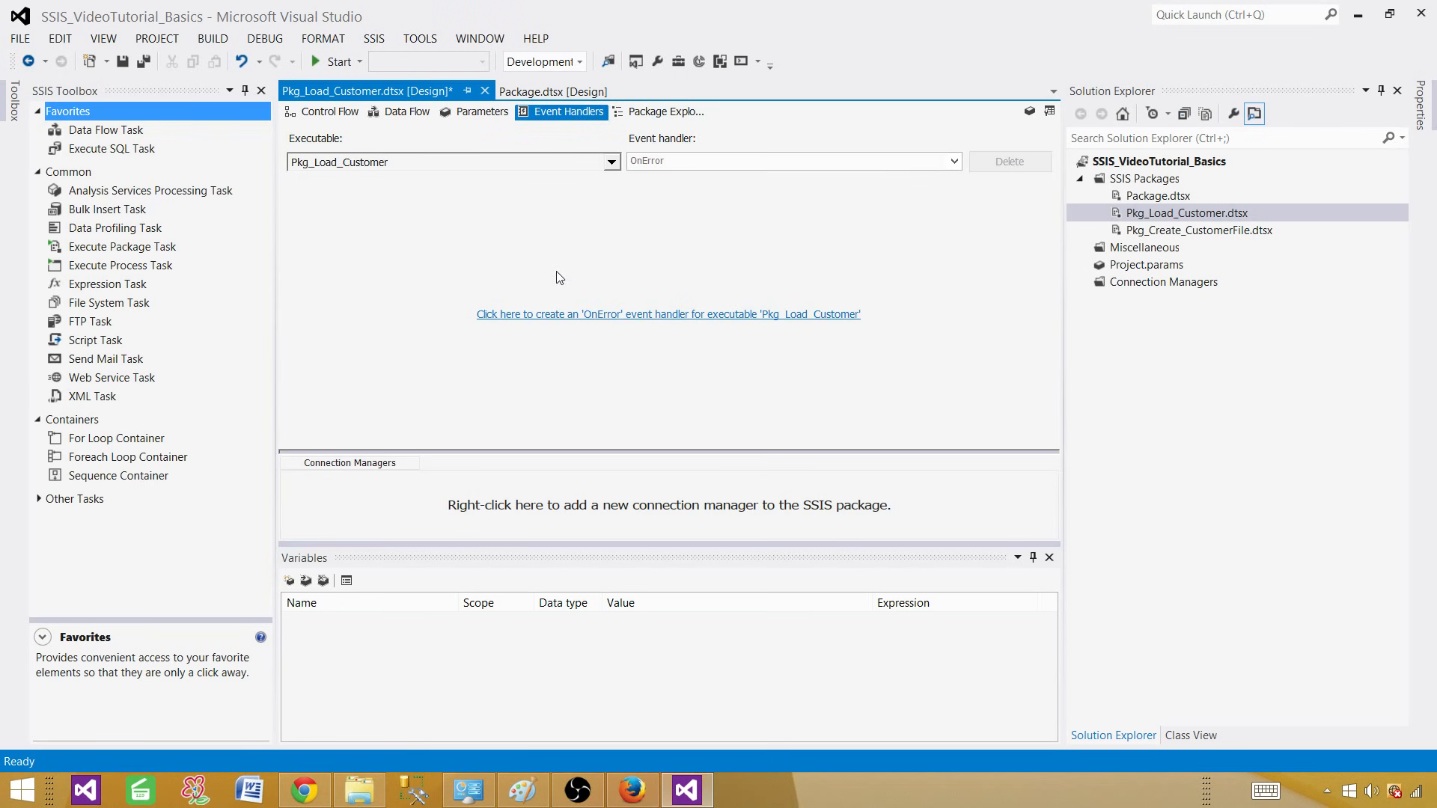
left_click(550, 320)
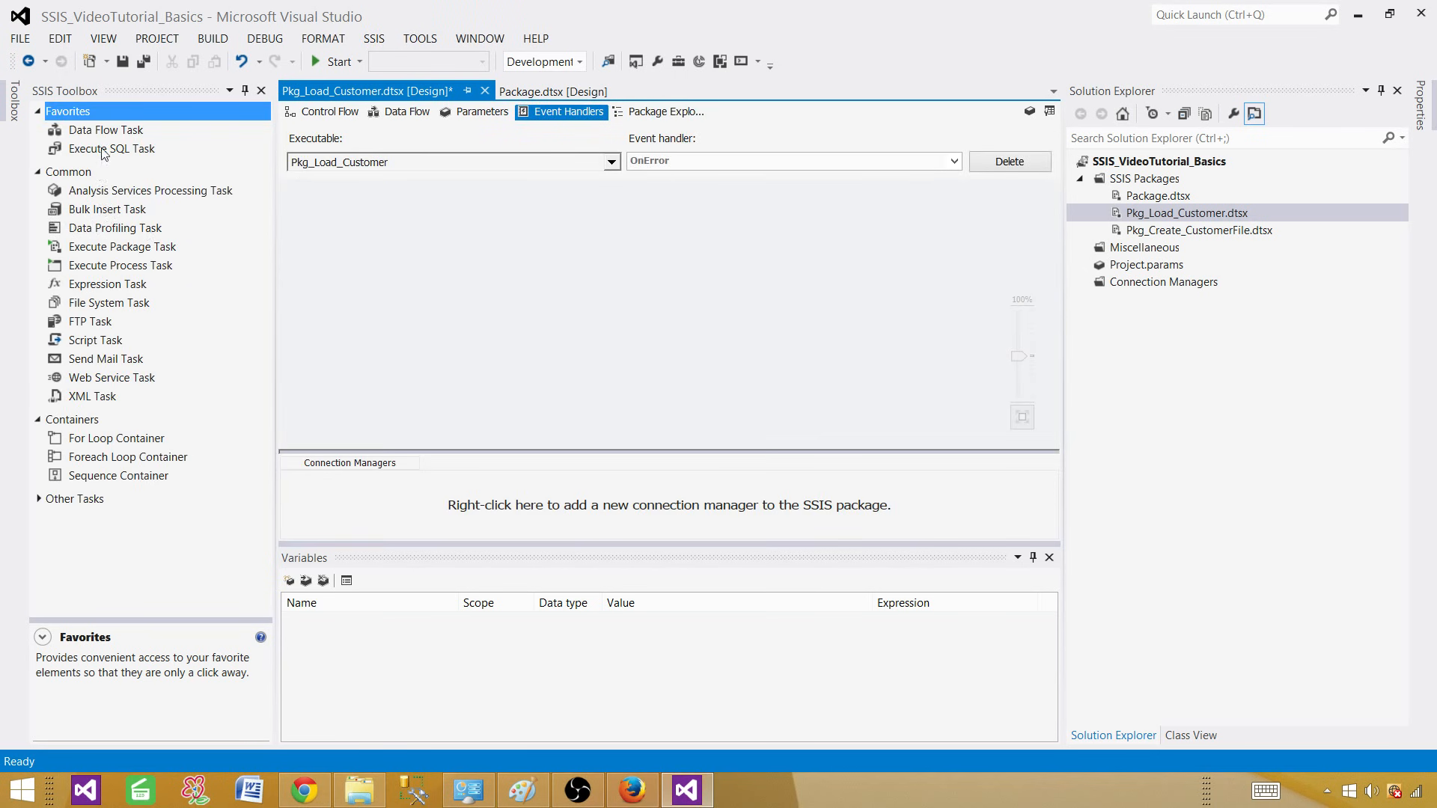
left_click_drag(105, 149, 498, 285)
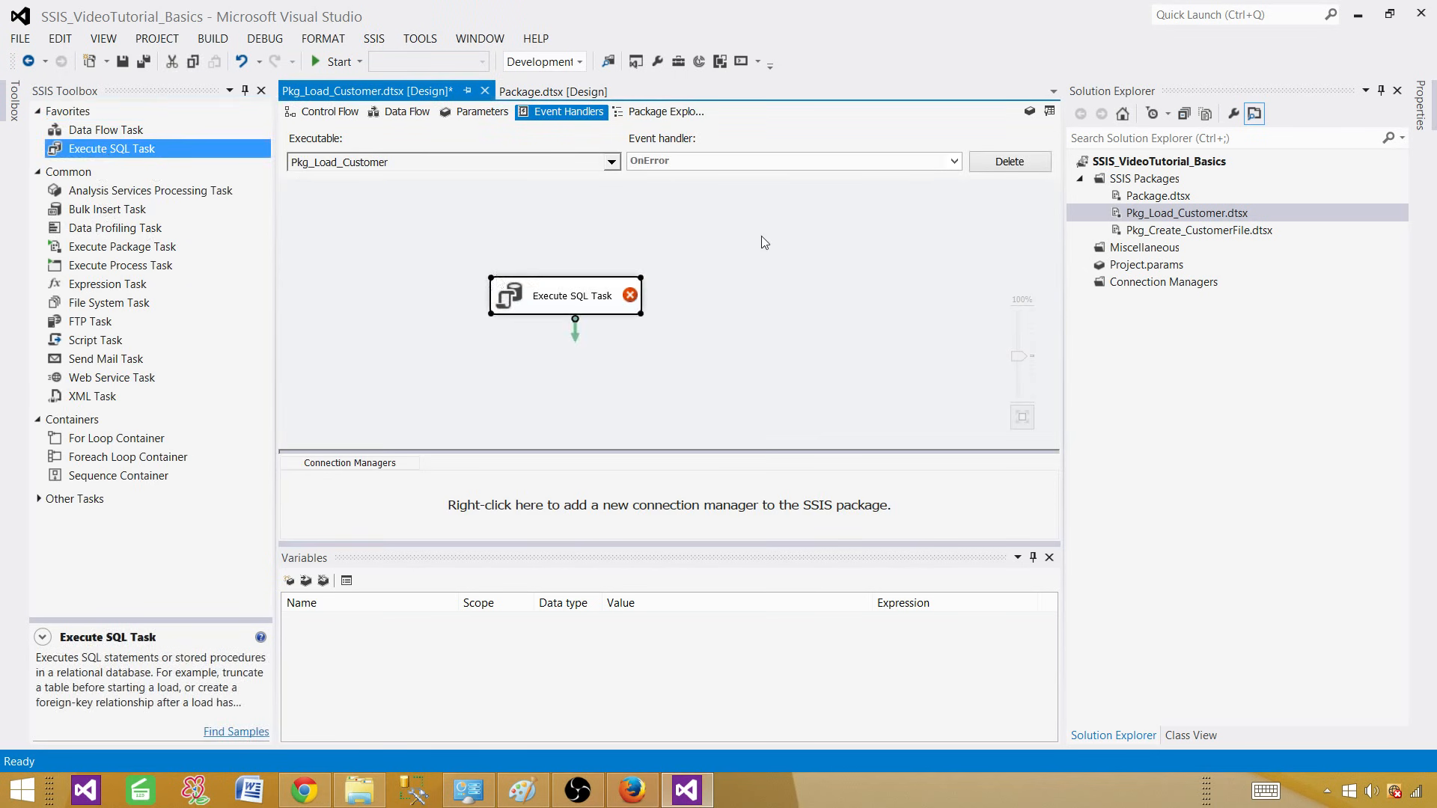
Review the package's event handlers and system variables in its content tree, and return to the control flow
left_click(673, 112)
left_click(303, 312)
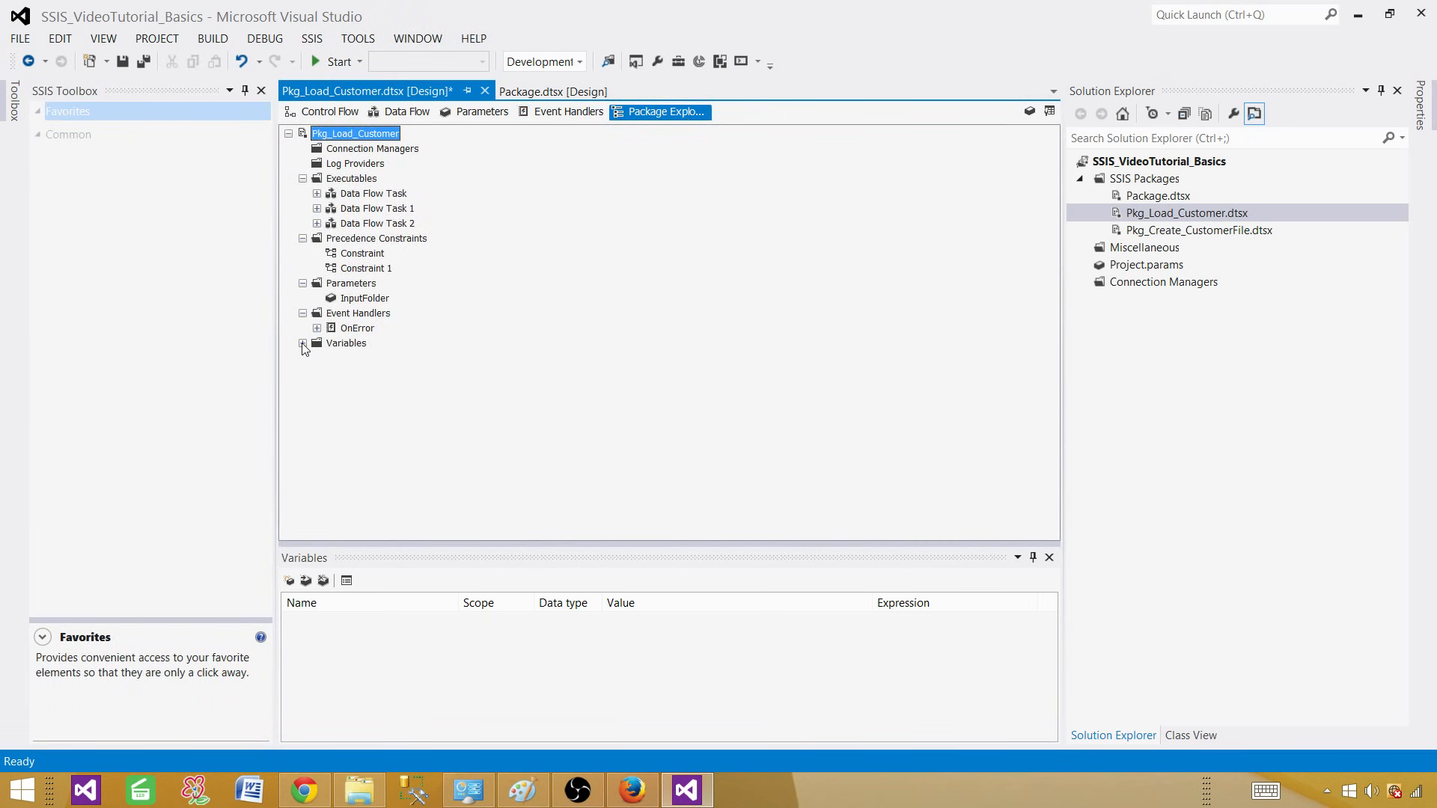
left_click(302, 343)
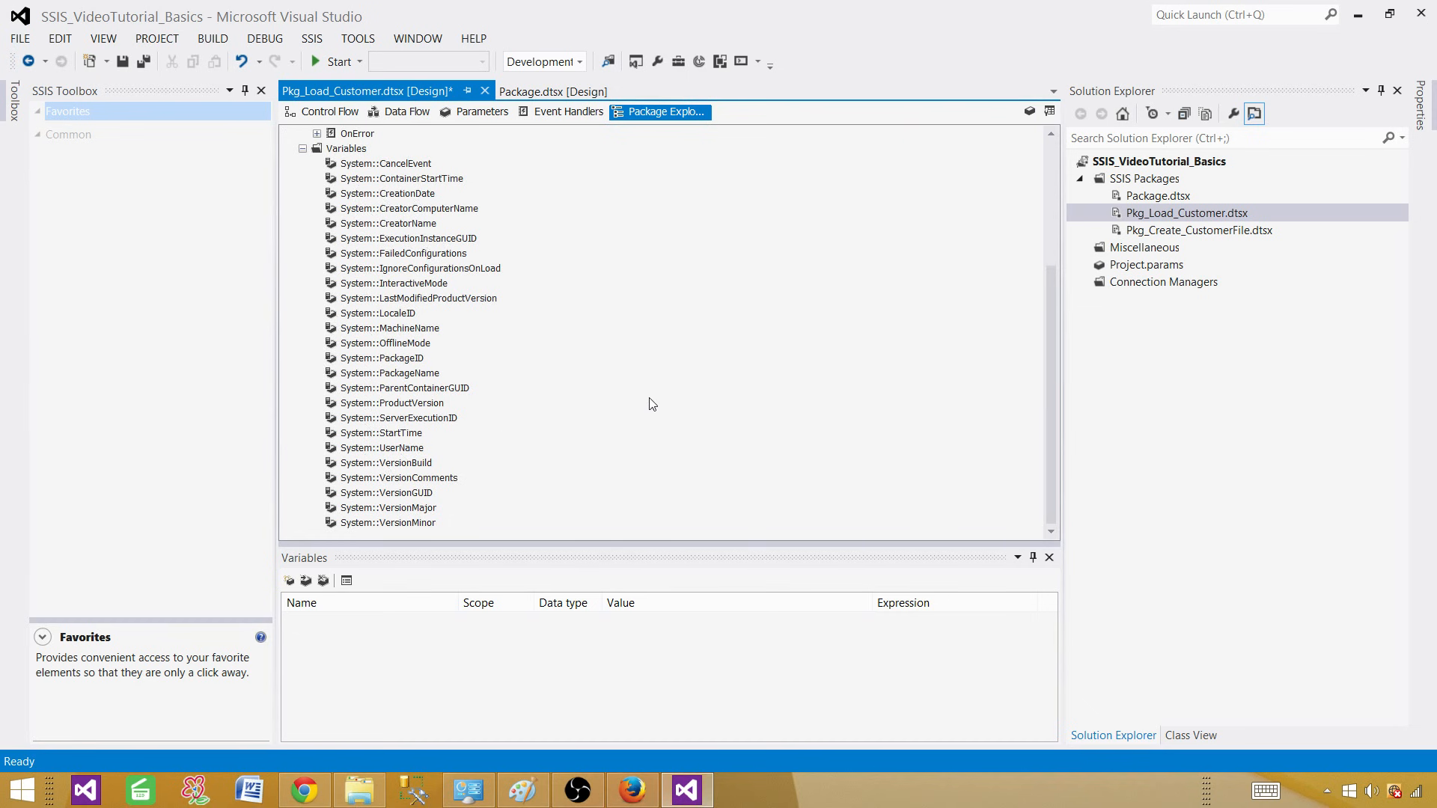
left_click(323, 114)
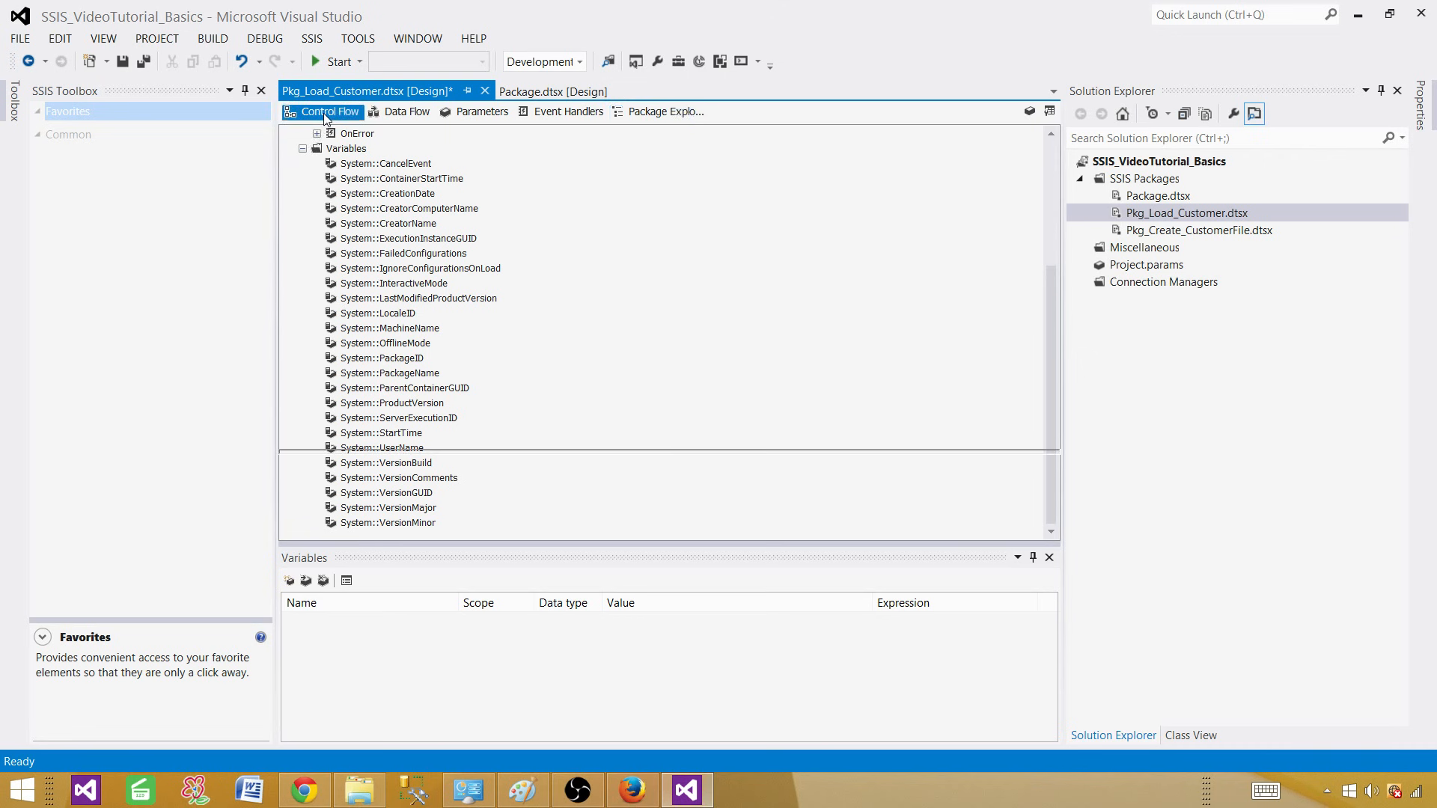
Add a package variable named FileName, view the available data types, and widen the data type column
left_click(288, 580)
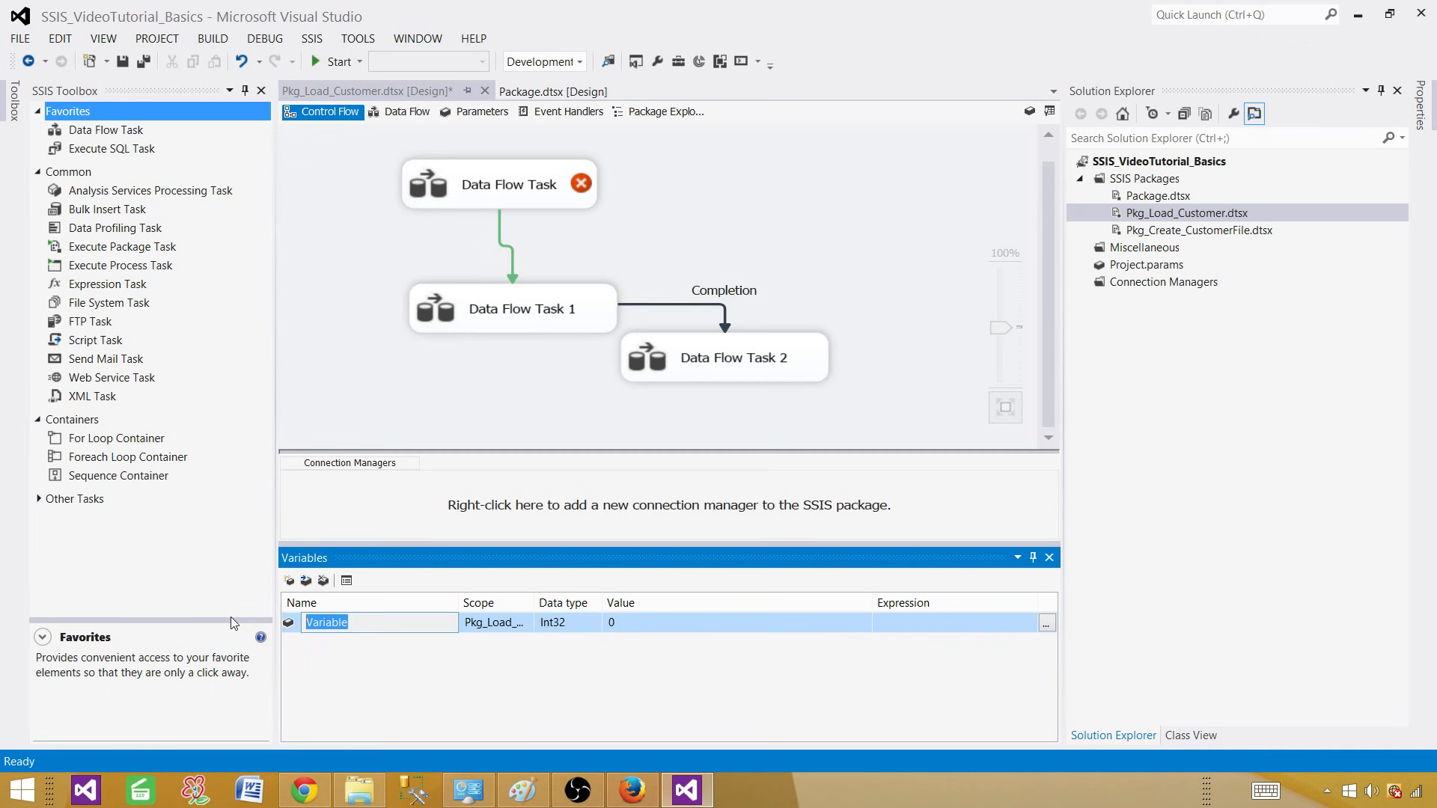
type("FileName")
left_click(554, 621)
left_click(592, 622)
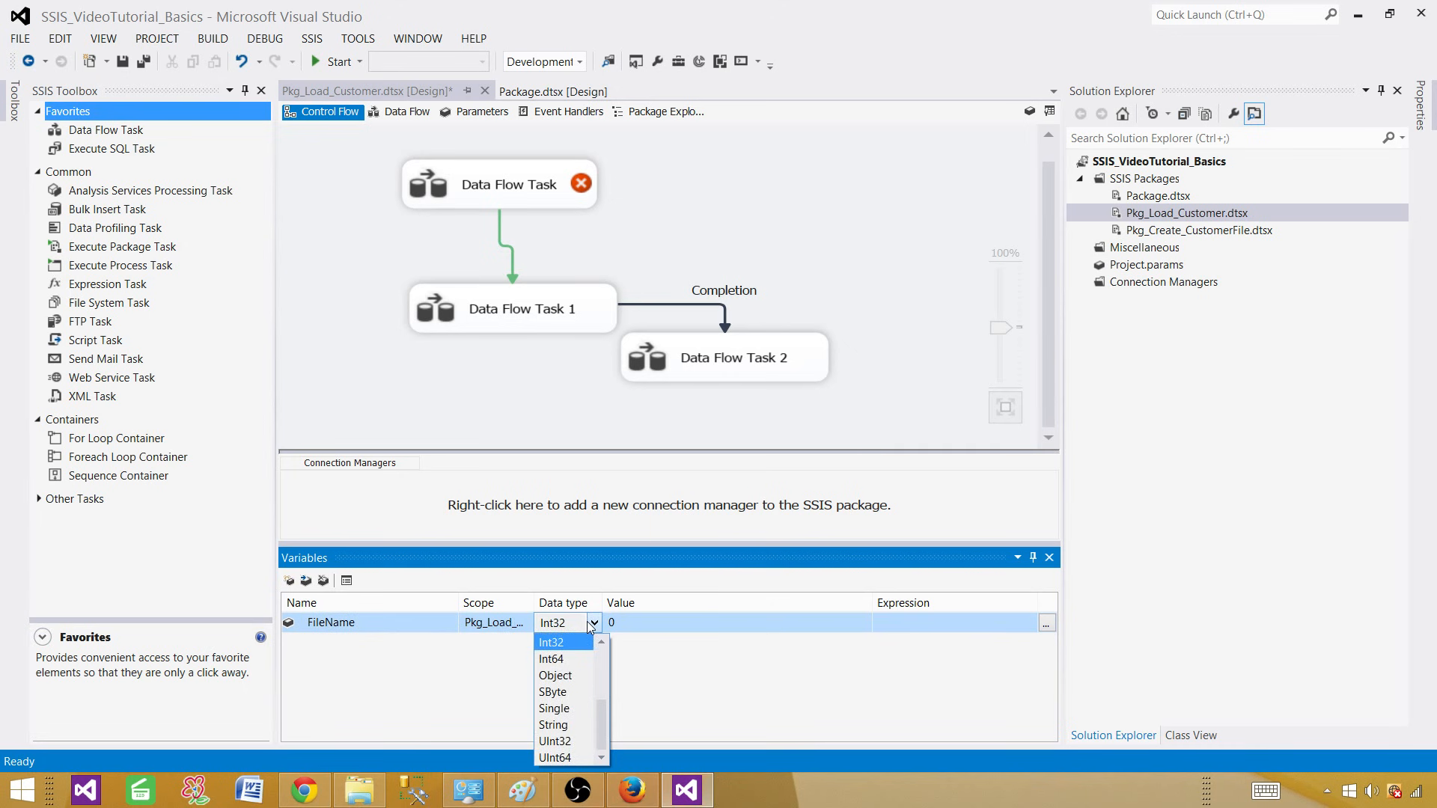
left_click(462, 673)
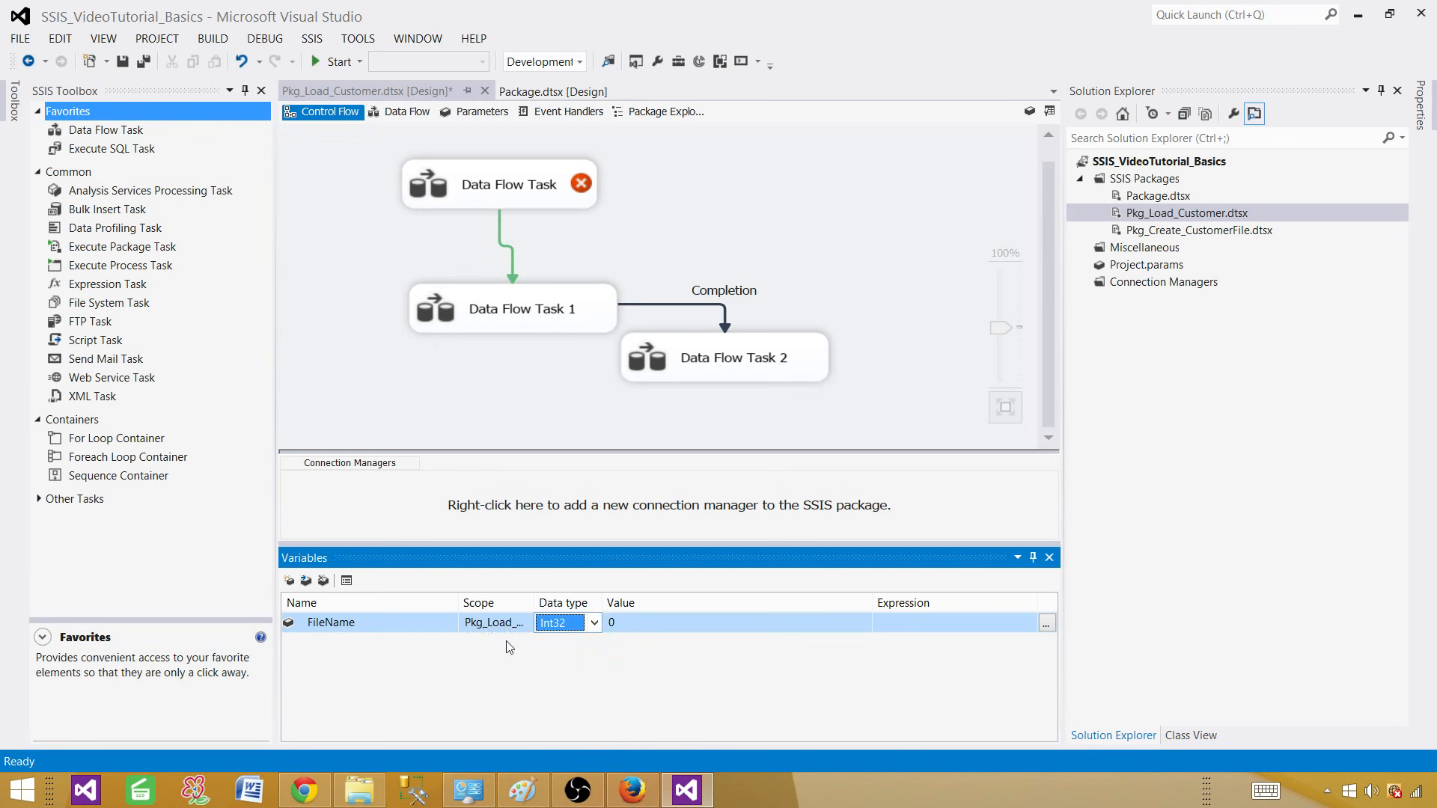
left_click(369, 620)
key("Return")
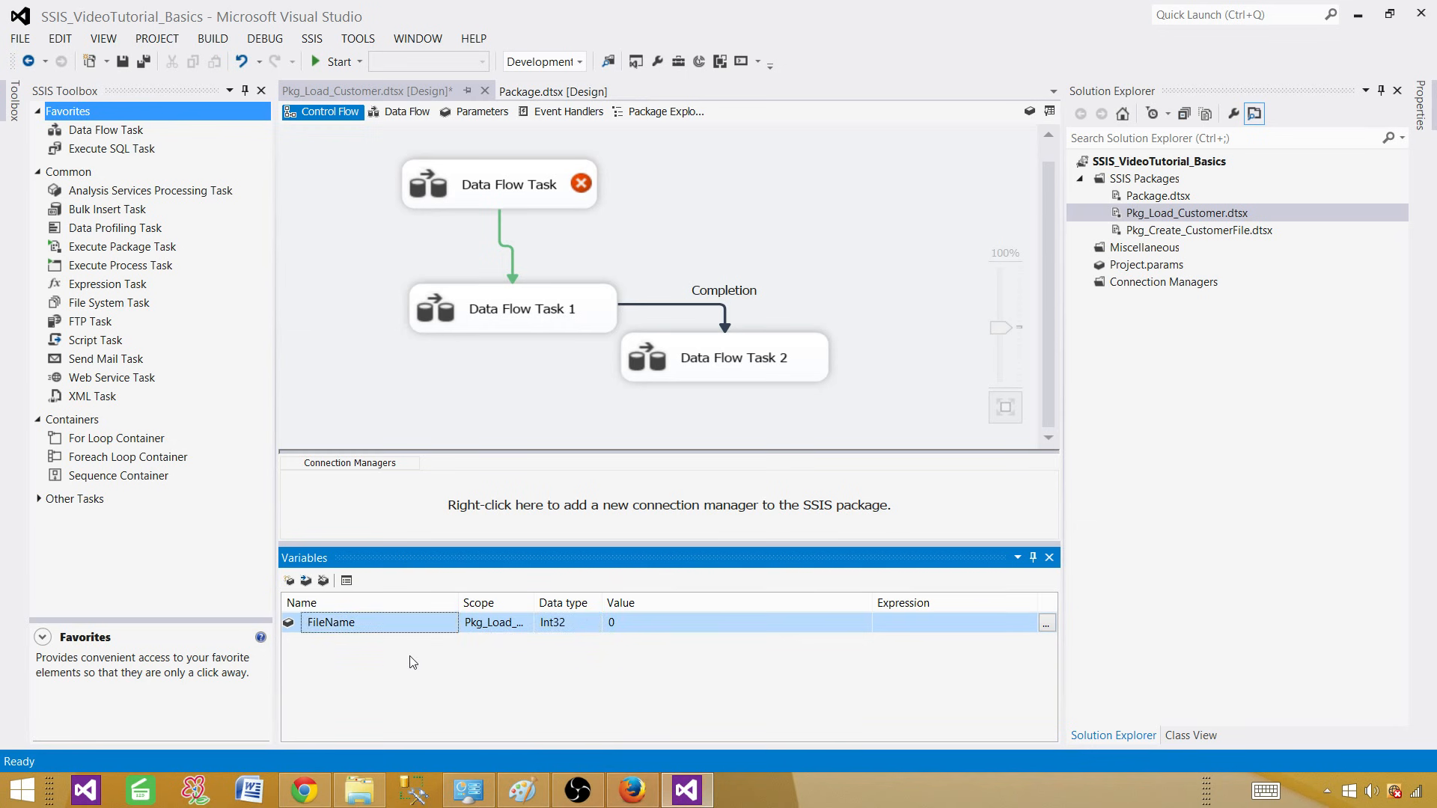
left_click_drag(600, 603, 660, 603)
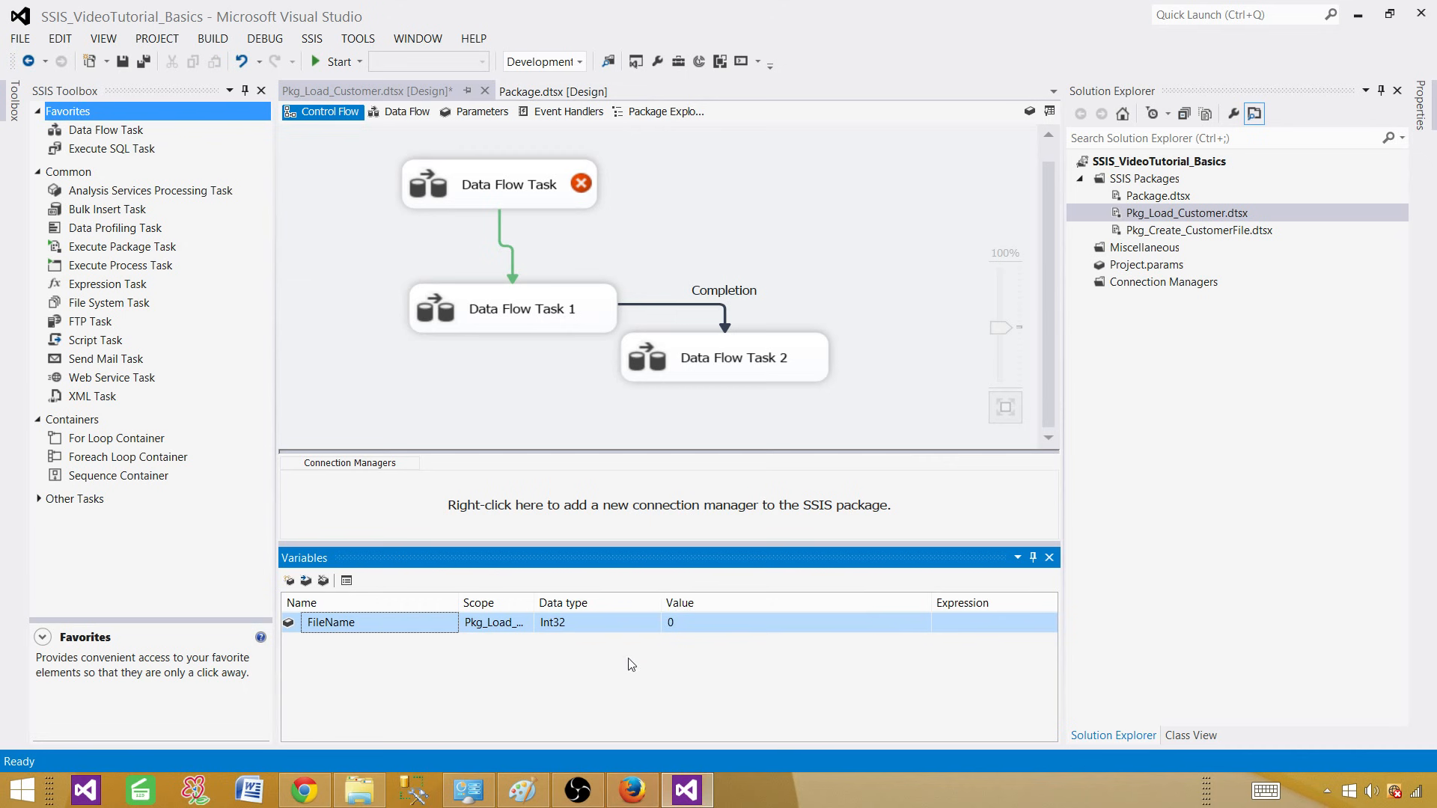
left_click(375, 144)
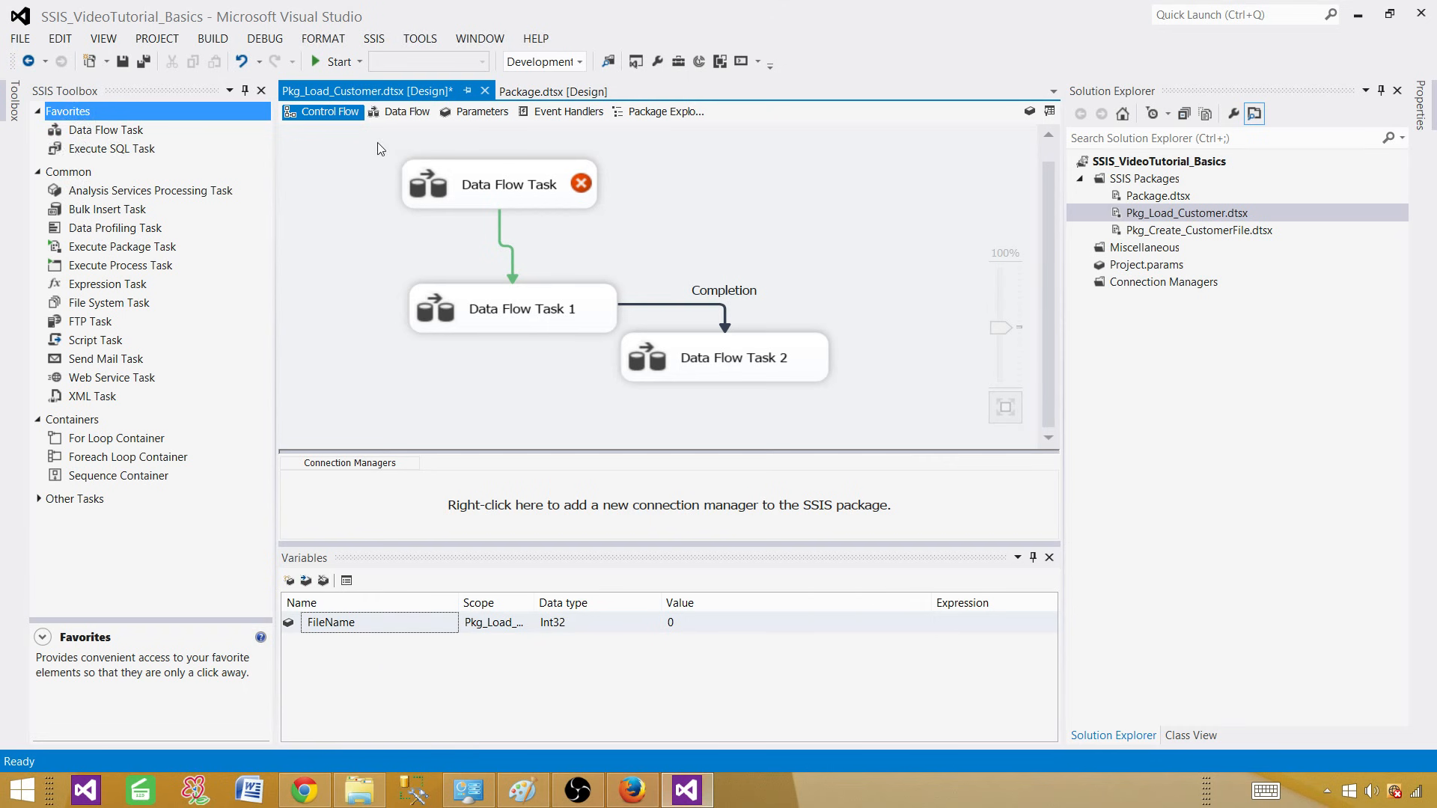
Delete all three Data Flow Tasks from the control flow of Pkg_Load_Customer
left_click(494, 182)
left_click_drag(494, 181, 767, 371)
key("Delete")
left_click(585, 328)
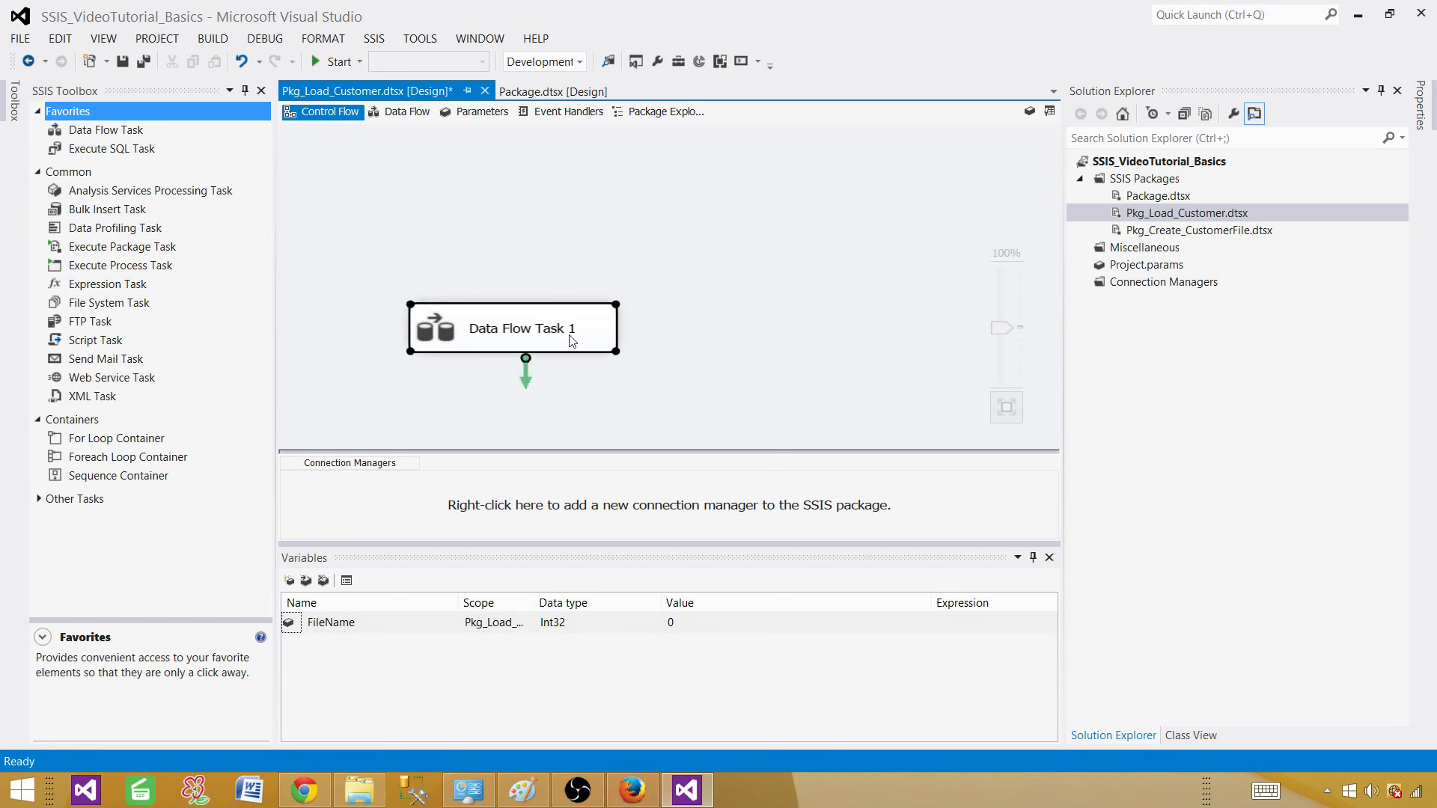
left_click_drag(566, 310, 561, 273)
left_click(490, 295)
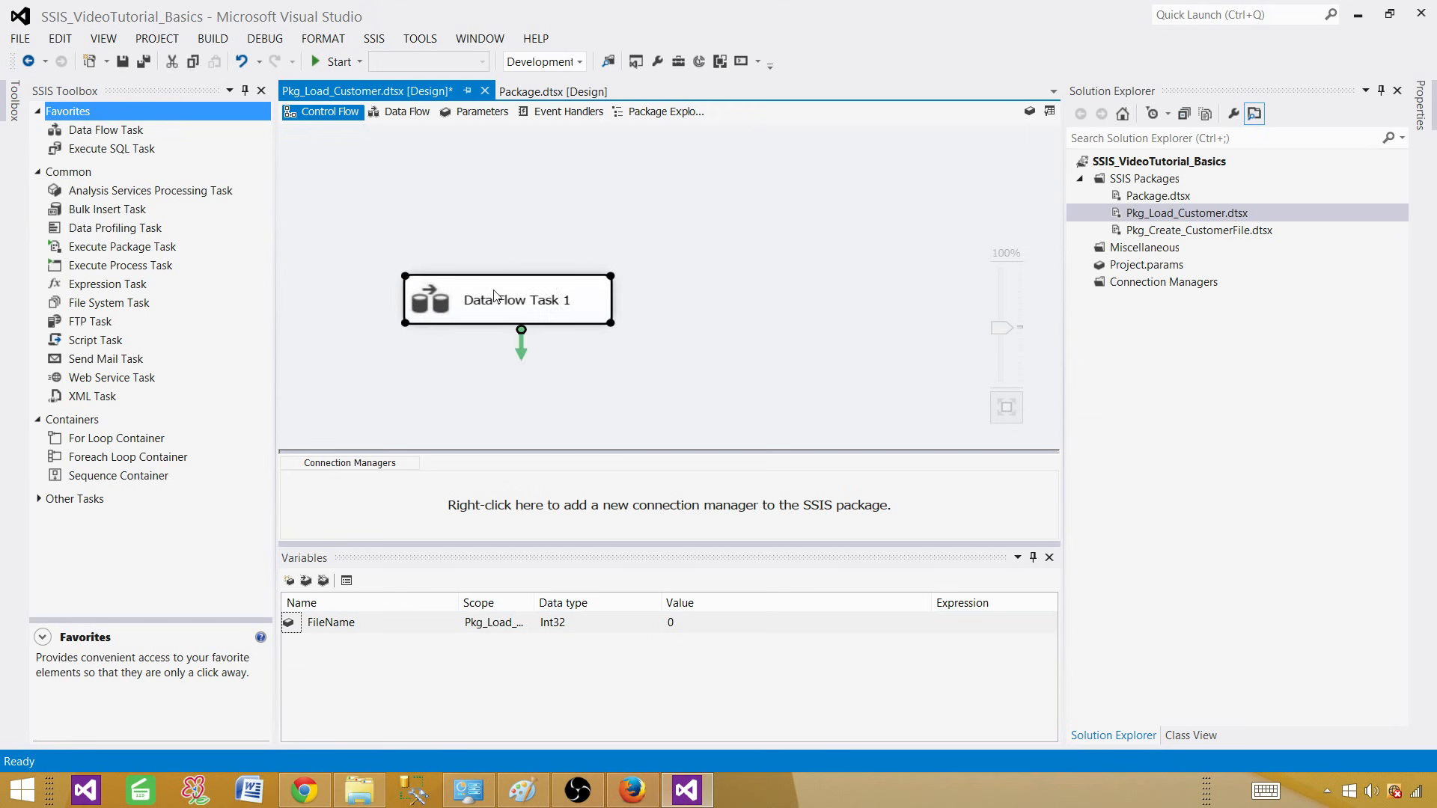
key("Delete")
Delete the Execute SQL Task from the package's OnError event handler, return to the control flow, and save all files
left_click(561, 111)
left_click(580, 303)
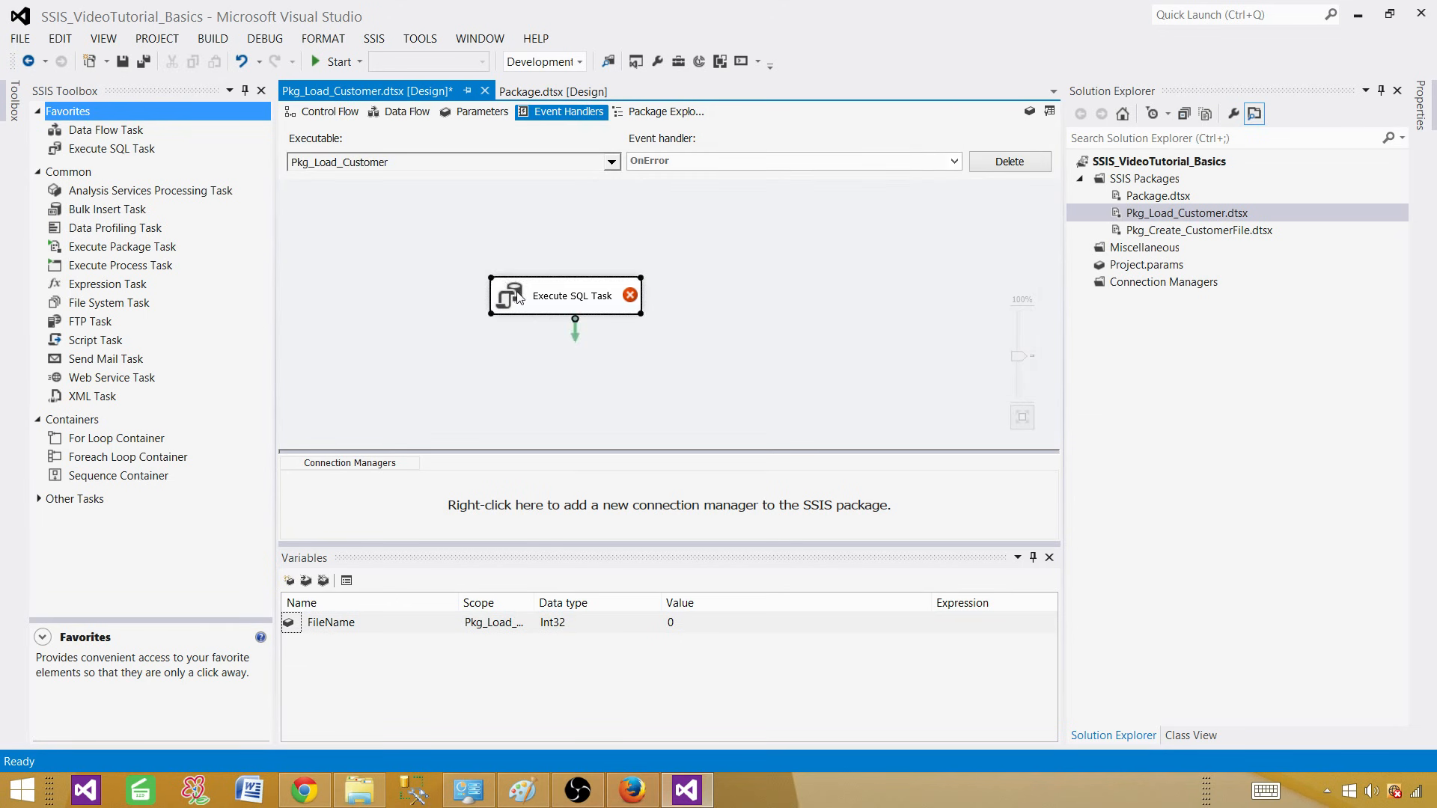
key("Delete")
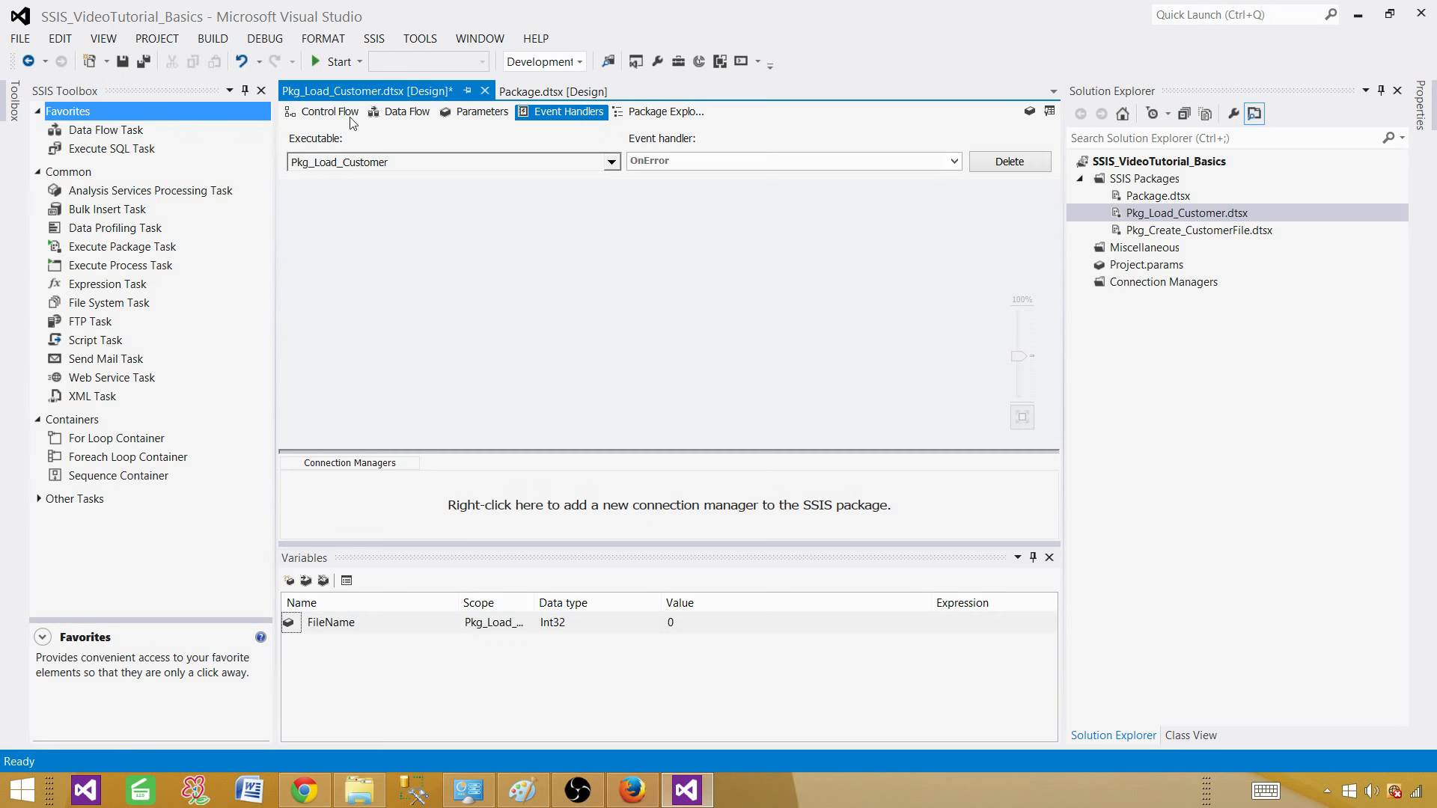
left_click(346, 114)
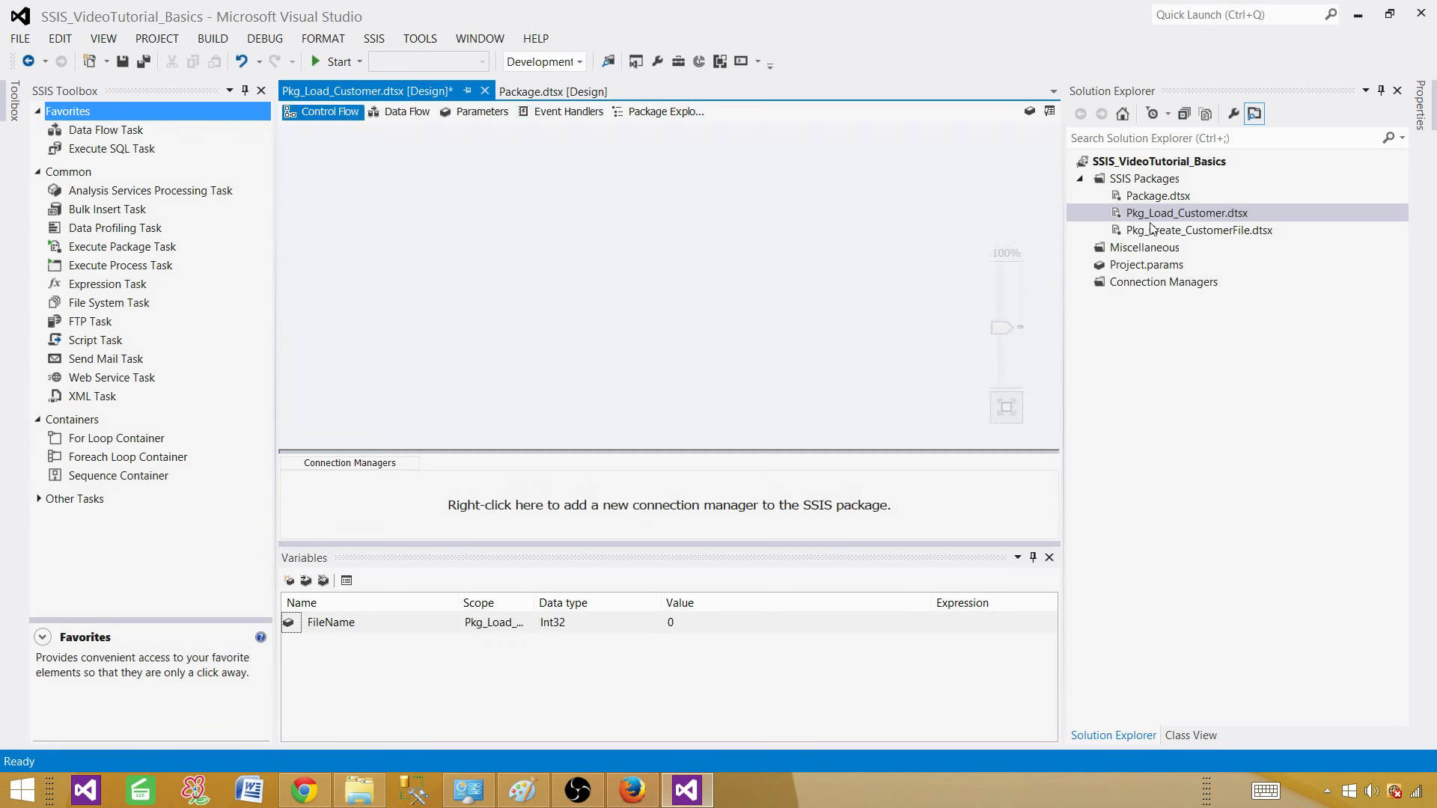
left_click(143, 61)
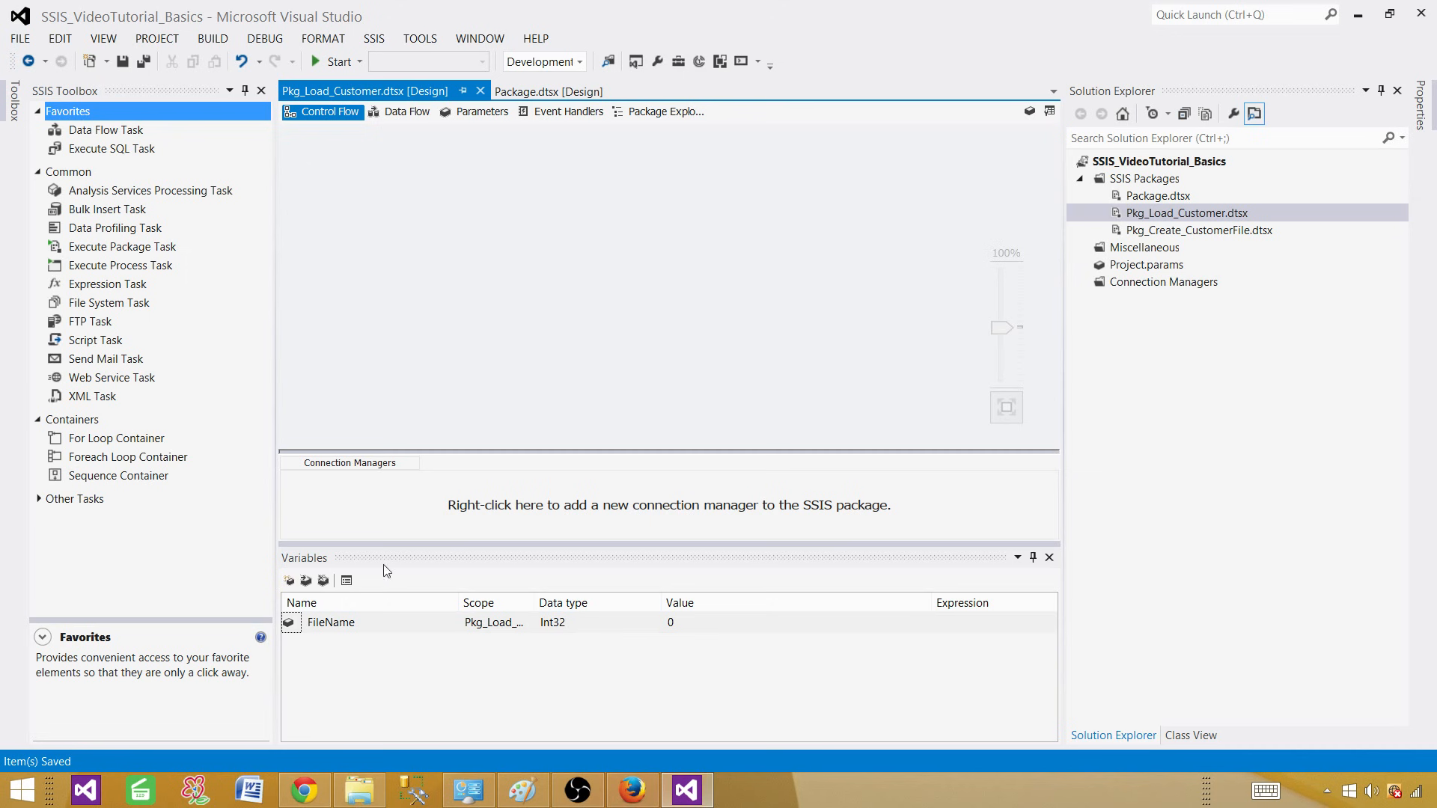
Delete the FileName variable from the package
left_click(297, 625)
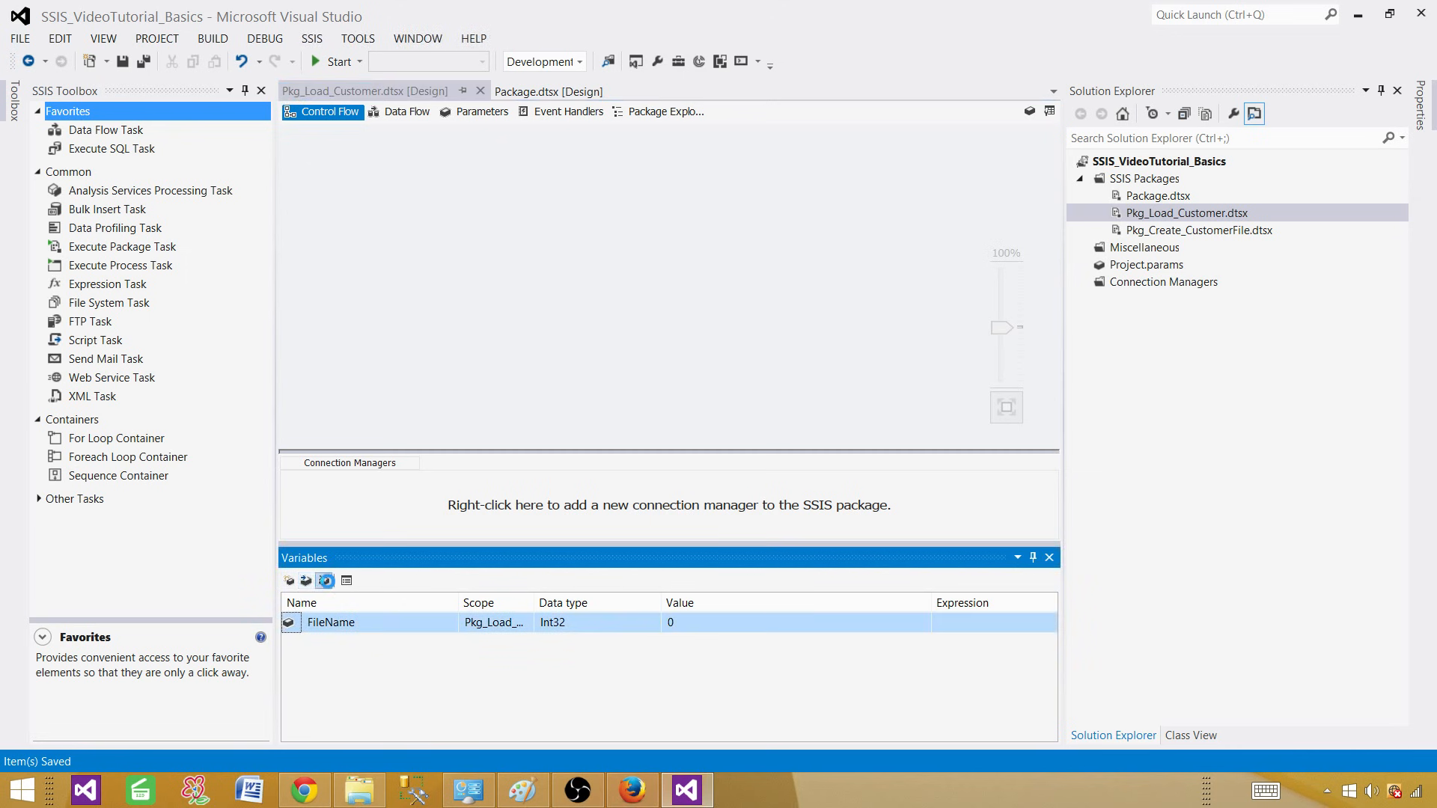
key("Delete")
left_click(638, 338)
Run the empty package, review the validation entries in its progress log, and stop debugging
left_click(329, 63)
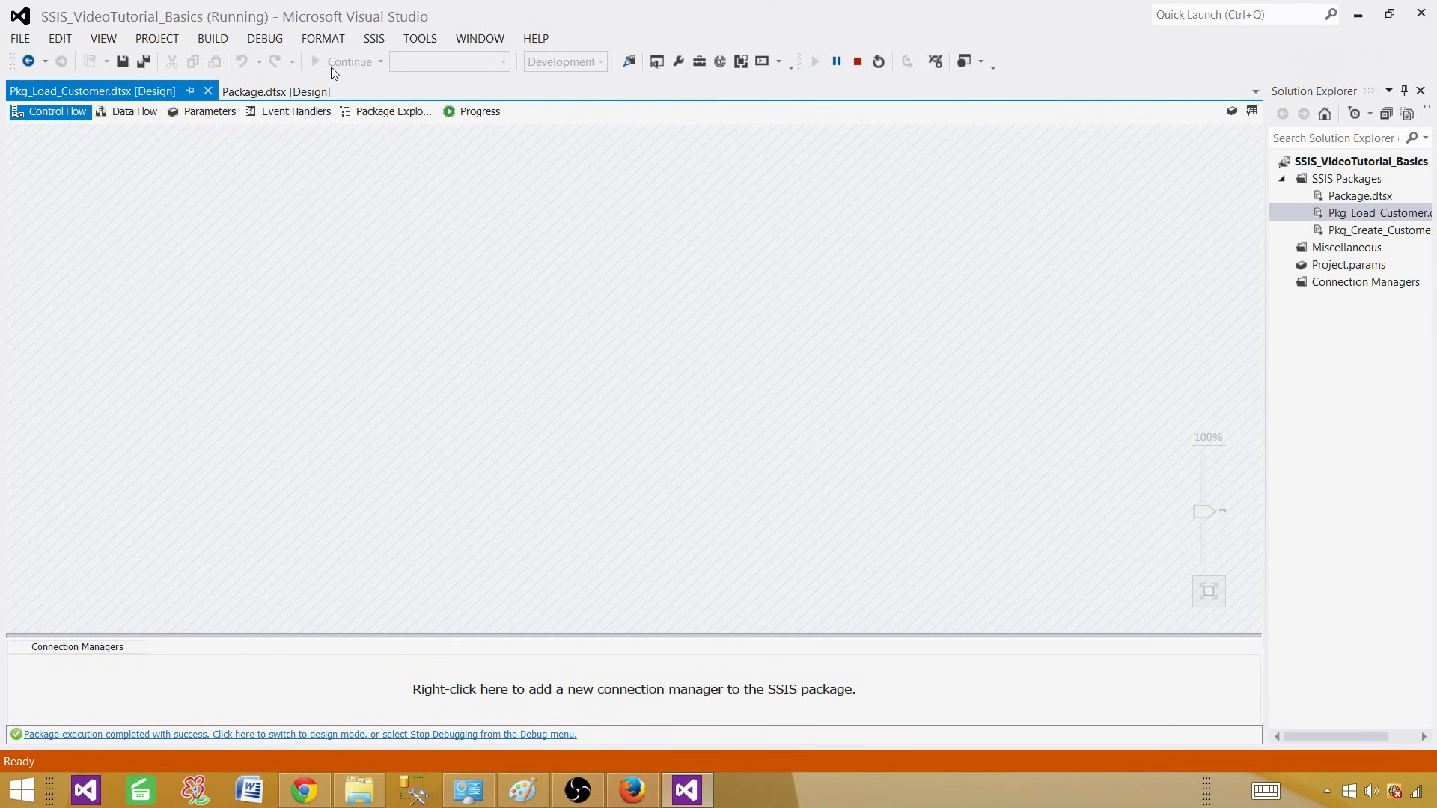
left_click(483, 111)
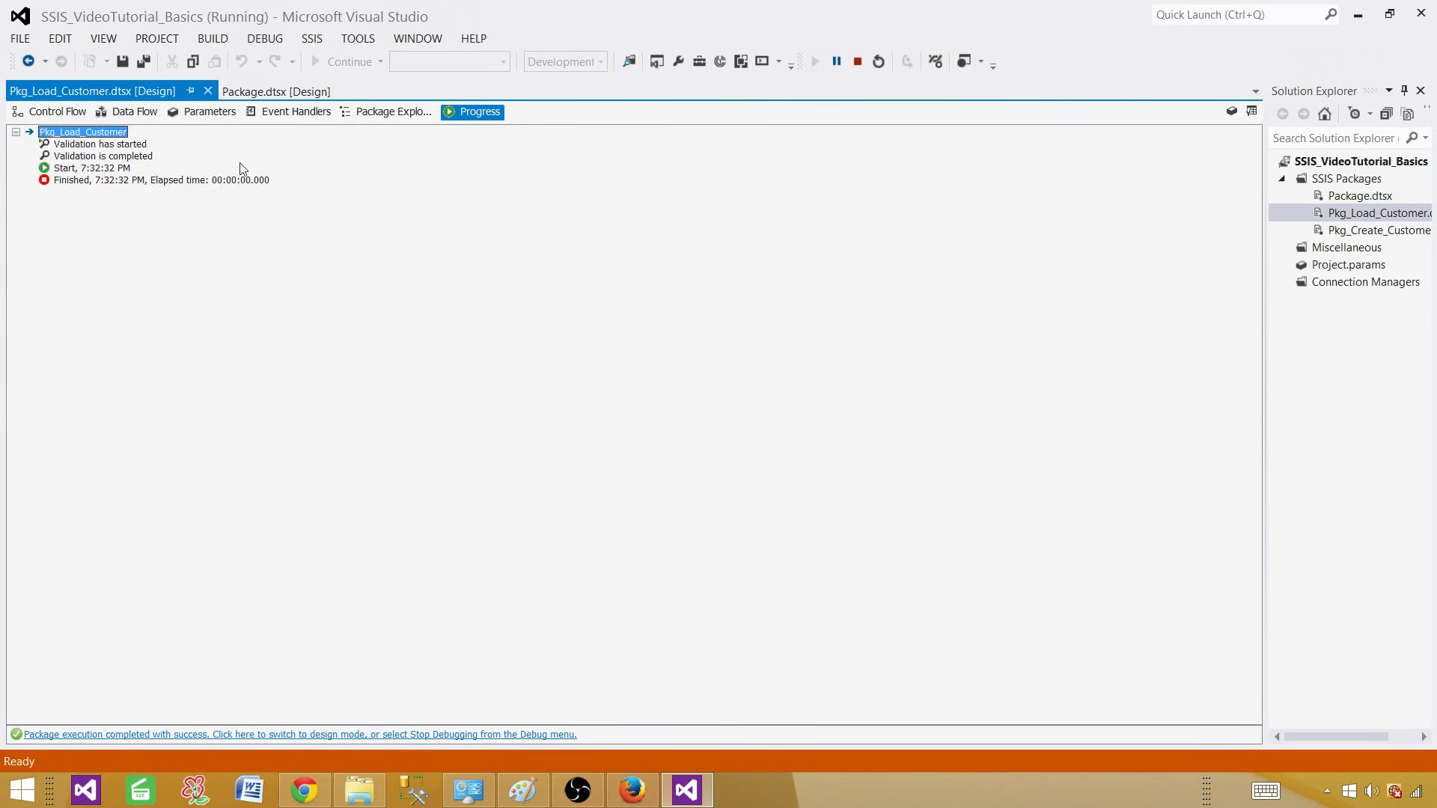
left_click(99, 143)
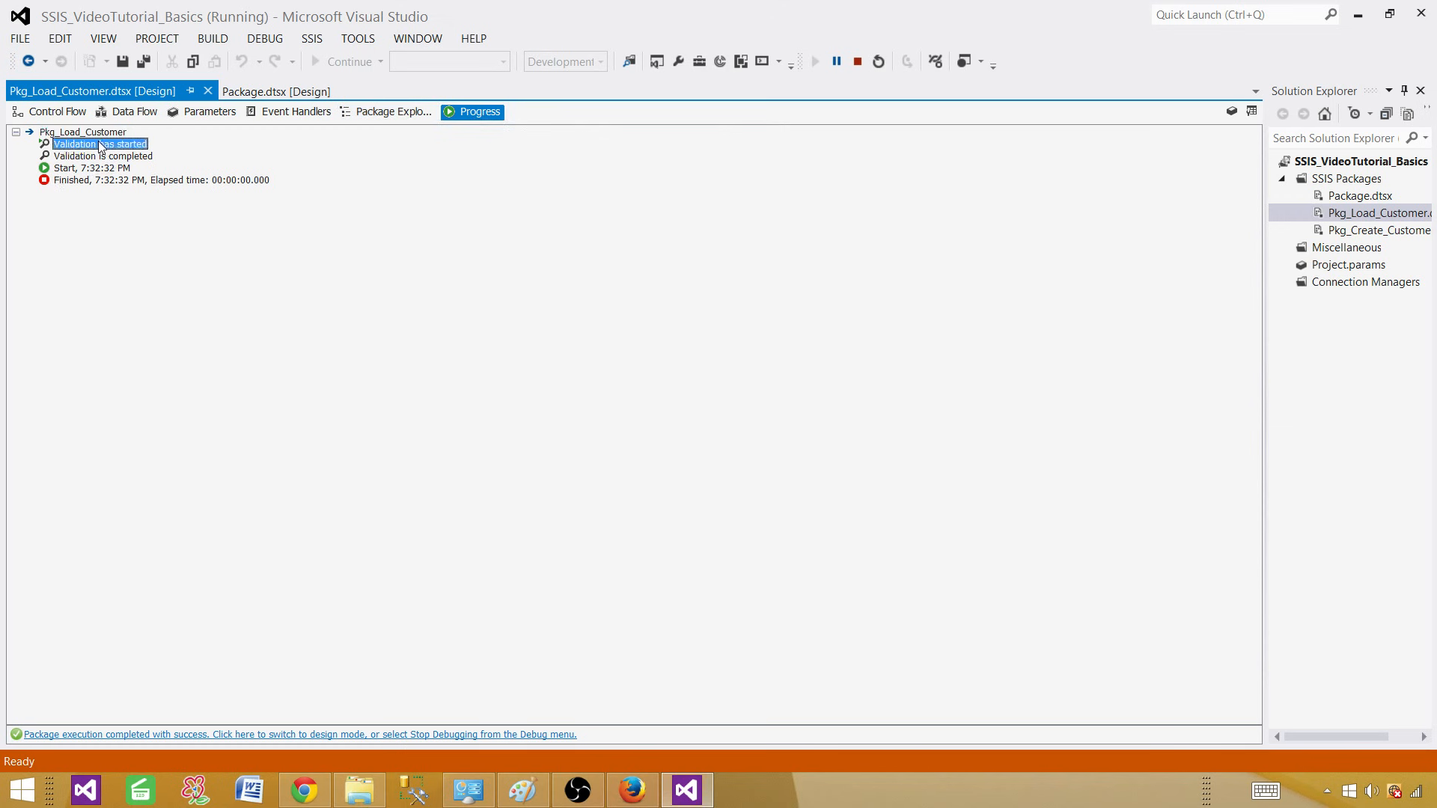
left_click(107, 156)
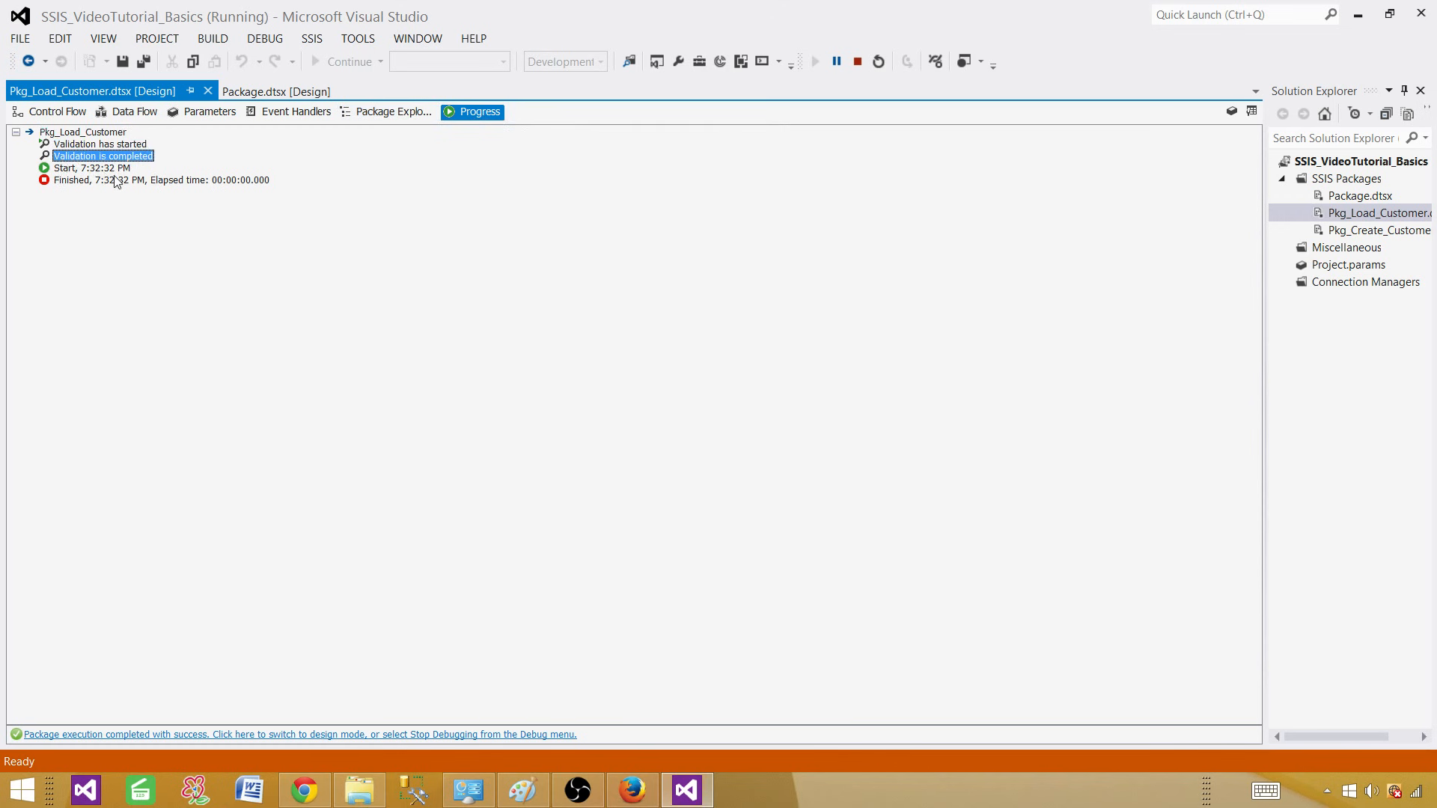
left_click(51, 111)
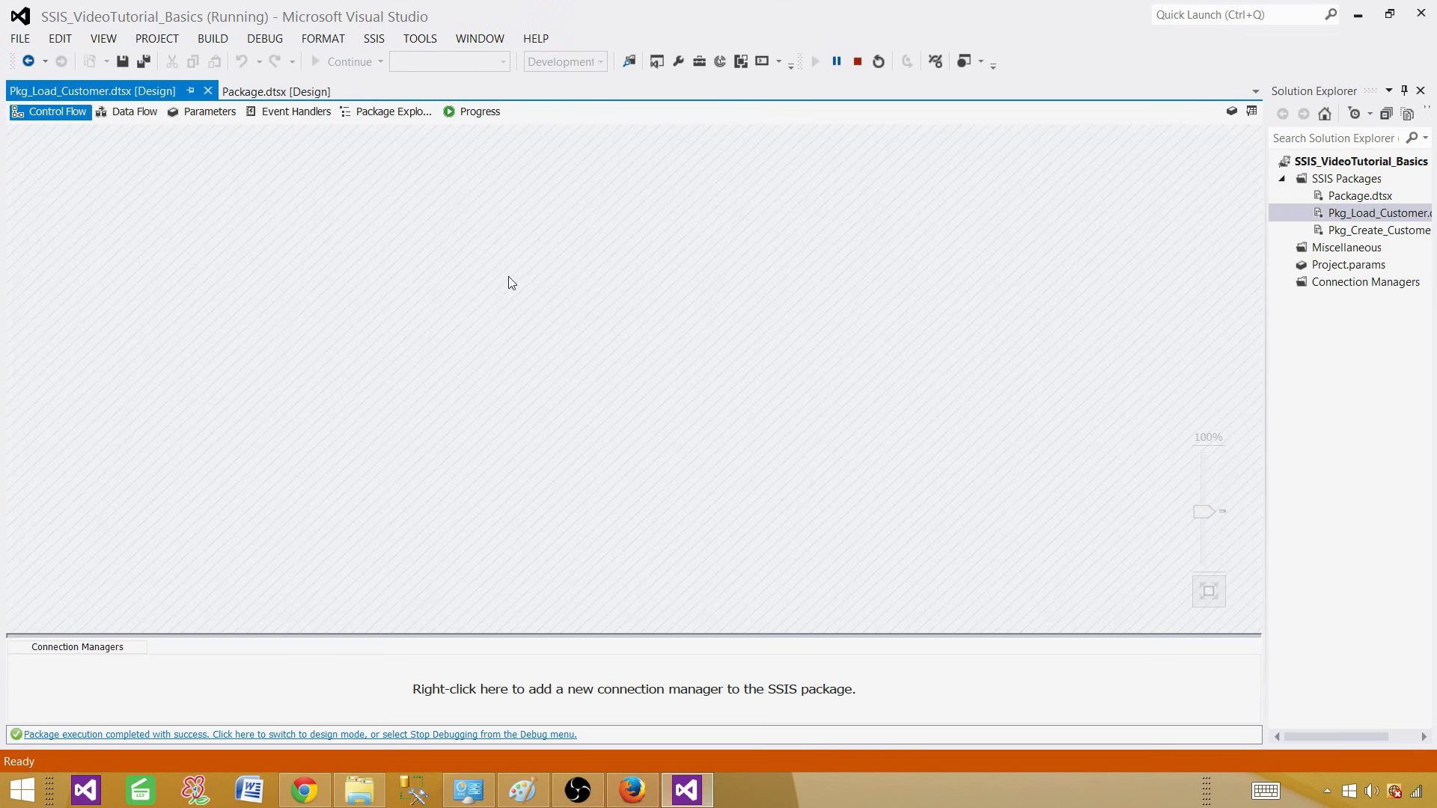
left_click(858, 62)
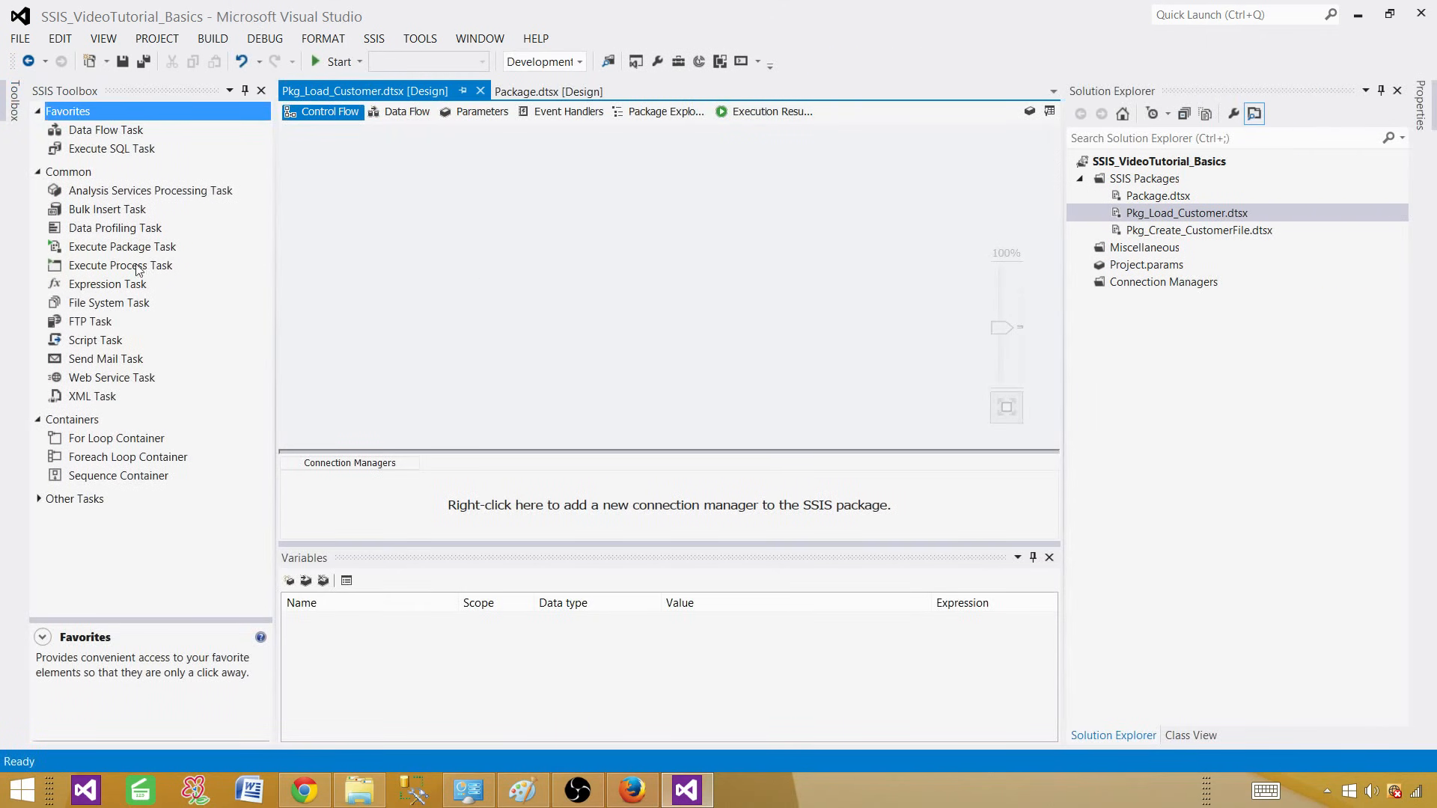
Add a Data Flow Task to the empty control flow and run the package
left_click_drag(86, 132, 457, 181)
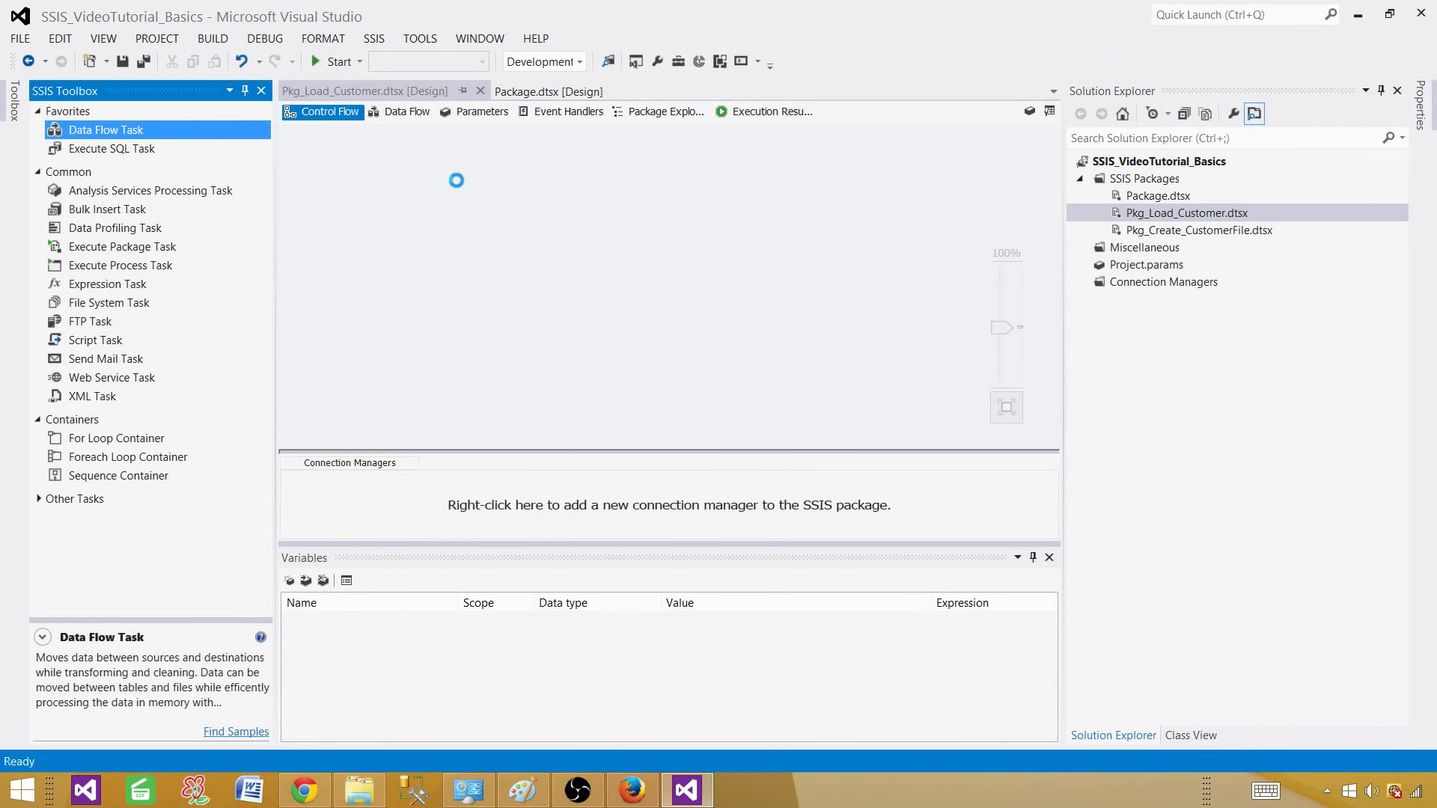
left_click(370, 165)
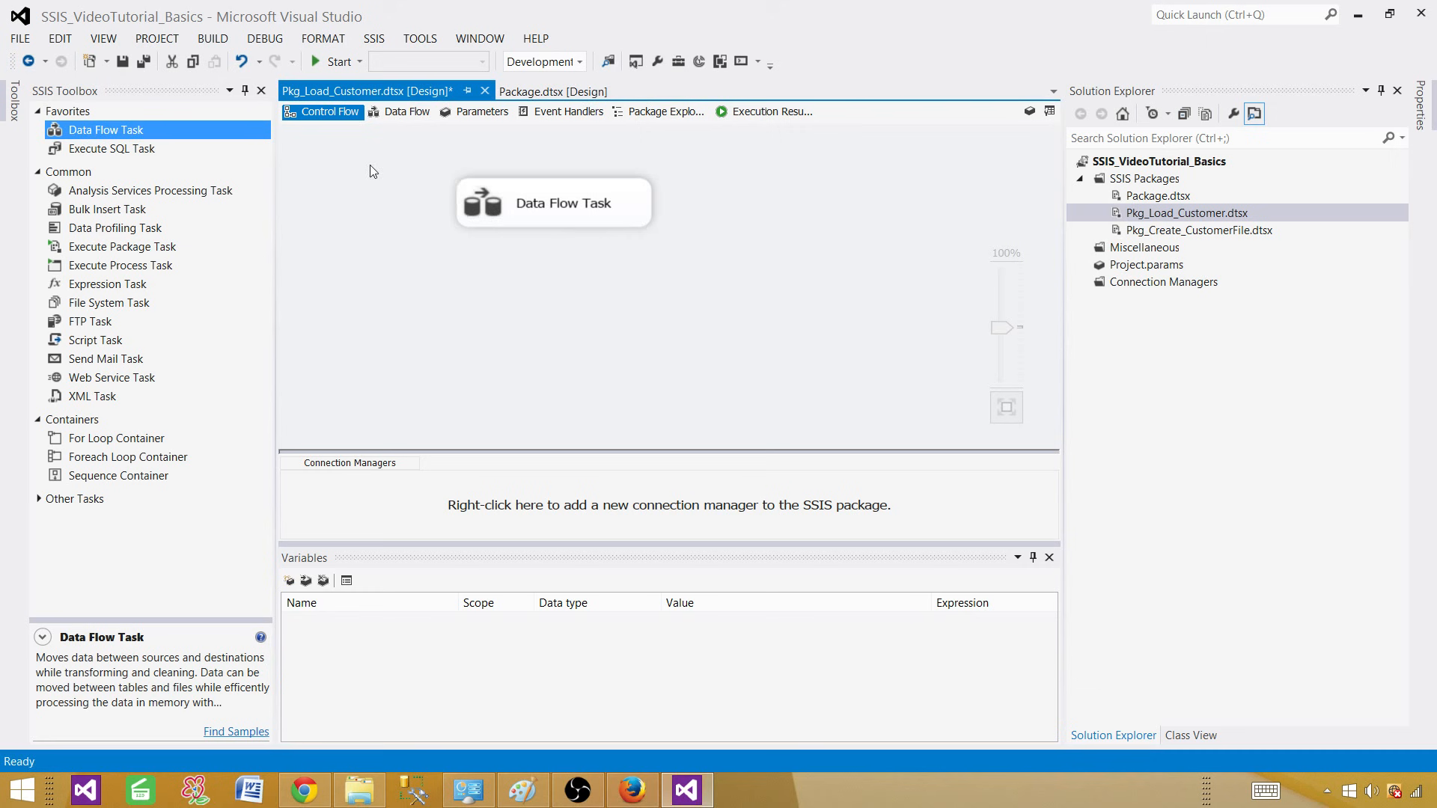
left_click(334, 68)
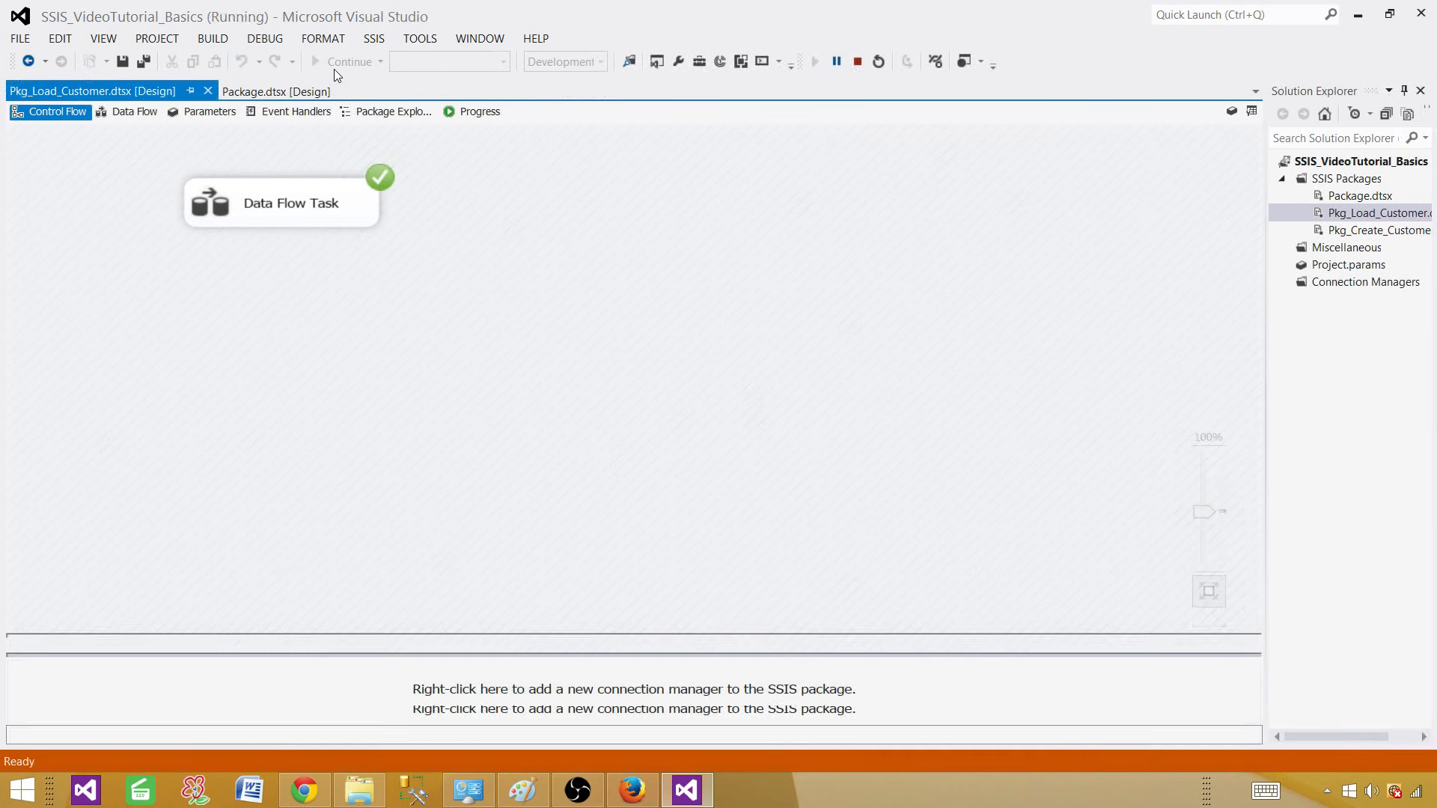
Examine the inside of the Data Flow Task in the running package, return to the control flow, and stop debugging
left_click(354, 203)
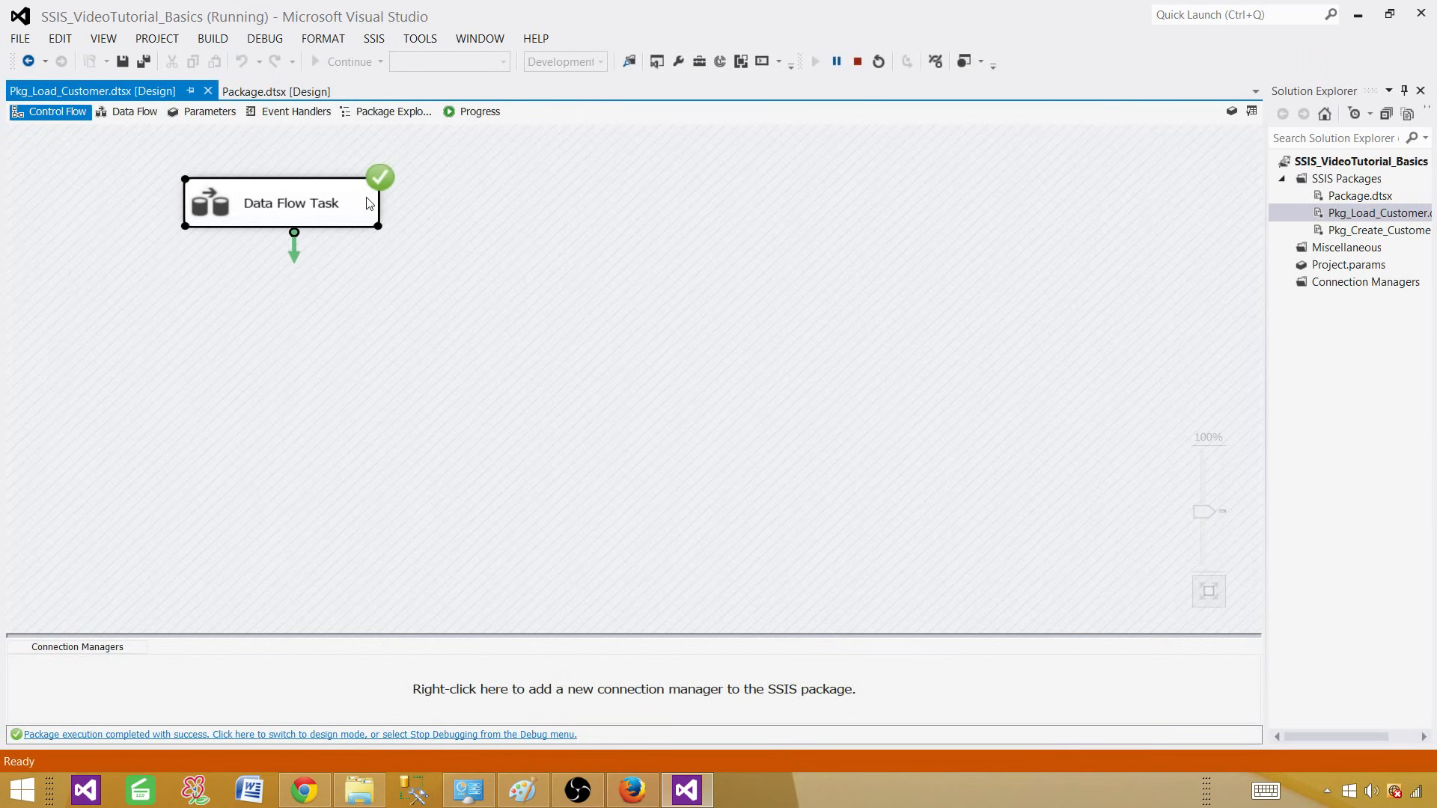
double_click(368, 204)
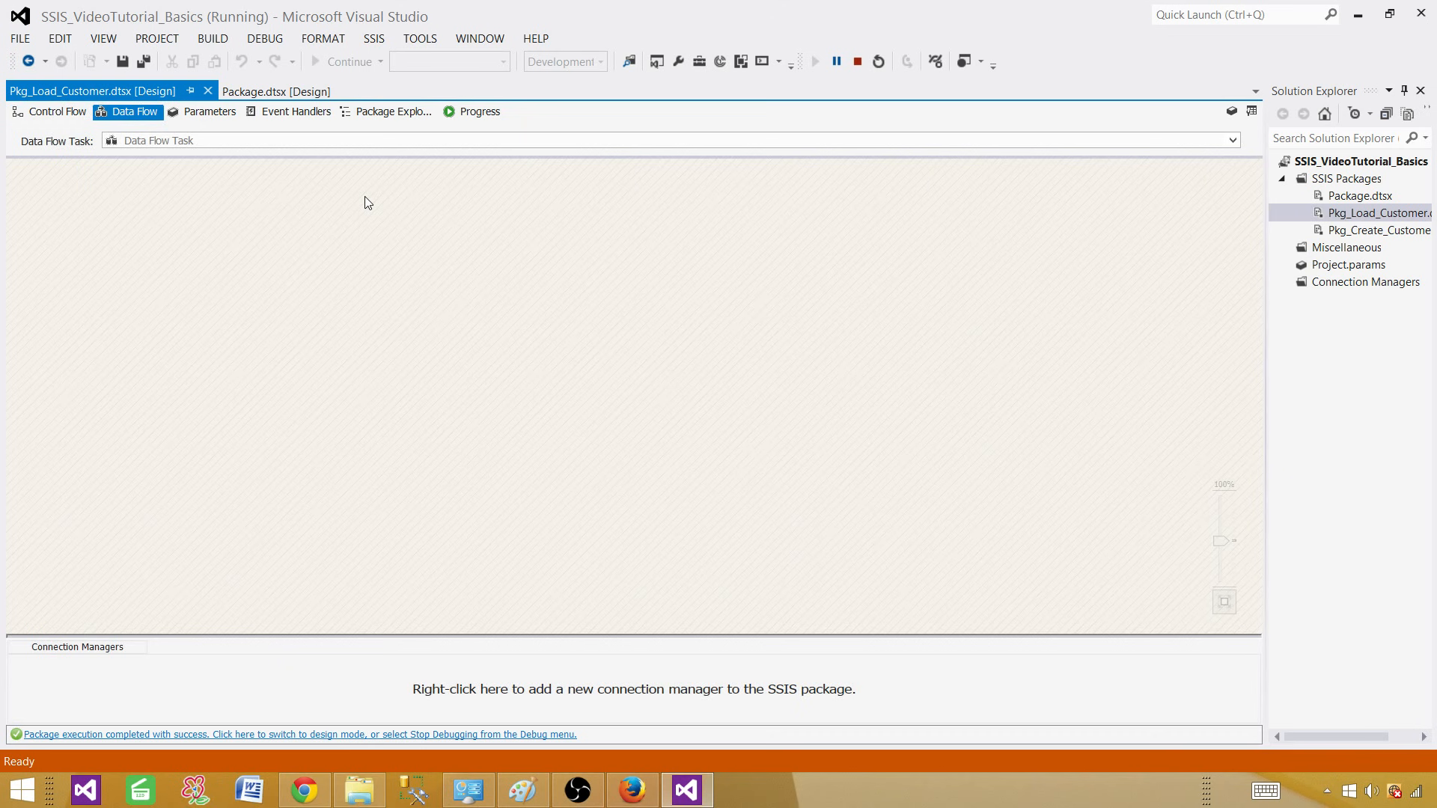
left_click(58, 113)
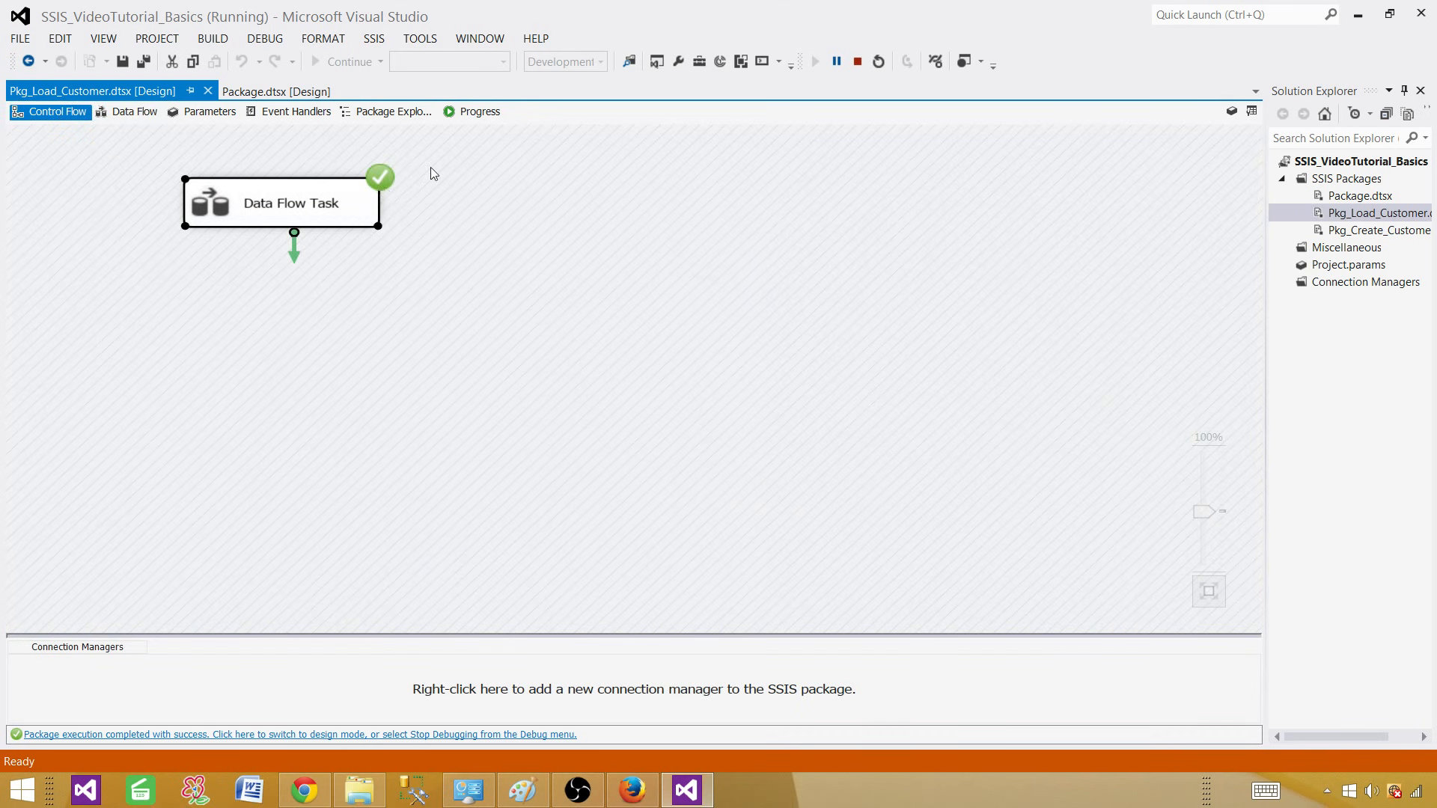
left_click(858, 62)
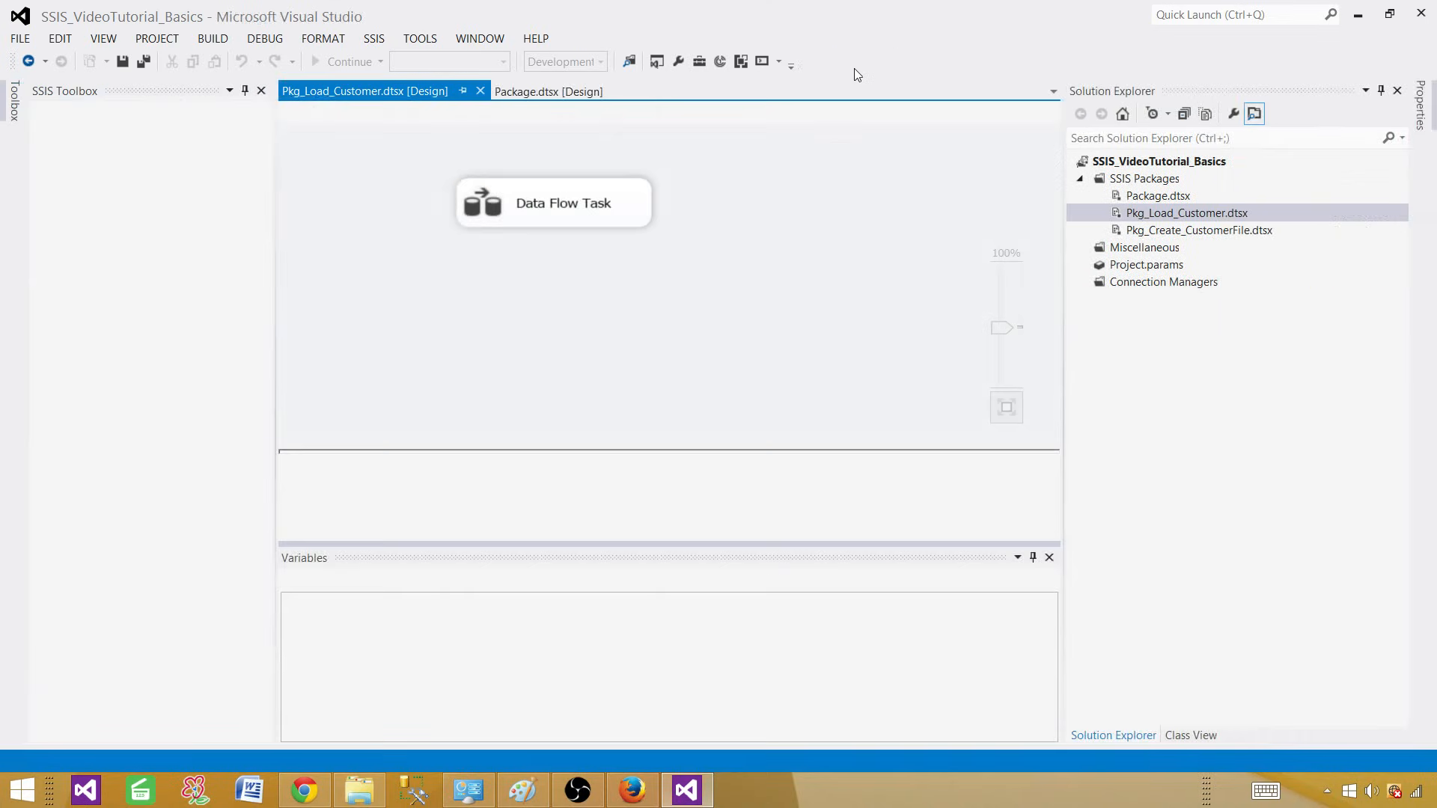
Add an Execute SQL Task below the Data Flow Task and inspect the error flagged on it
left_click_drag(83, 152, 458, 267)
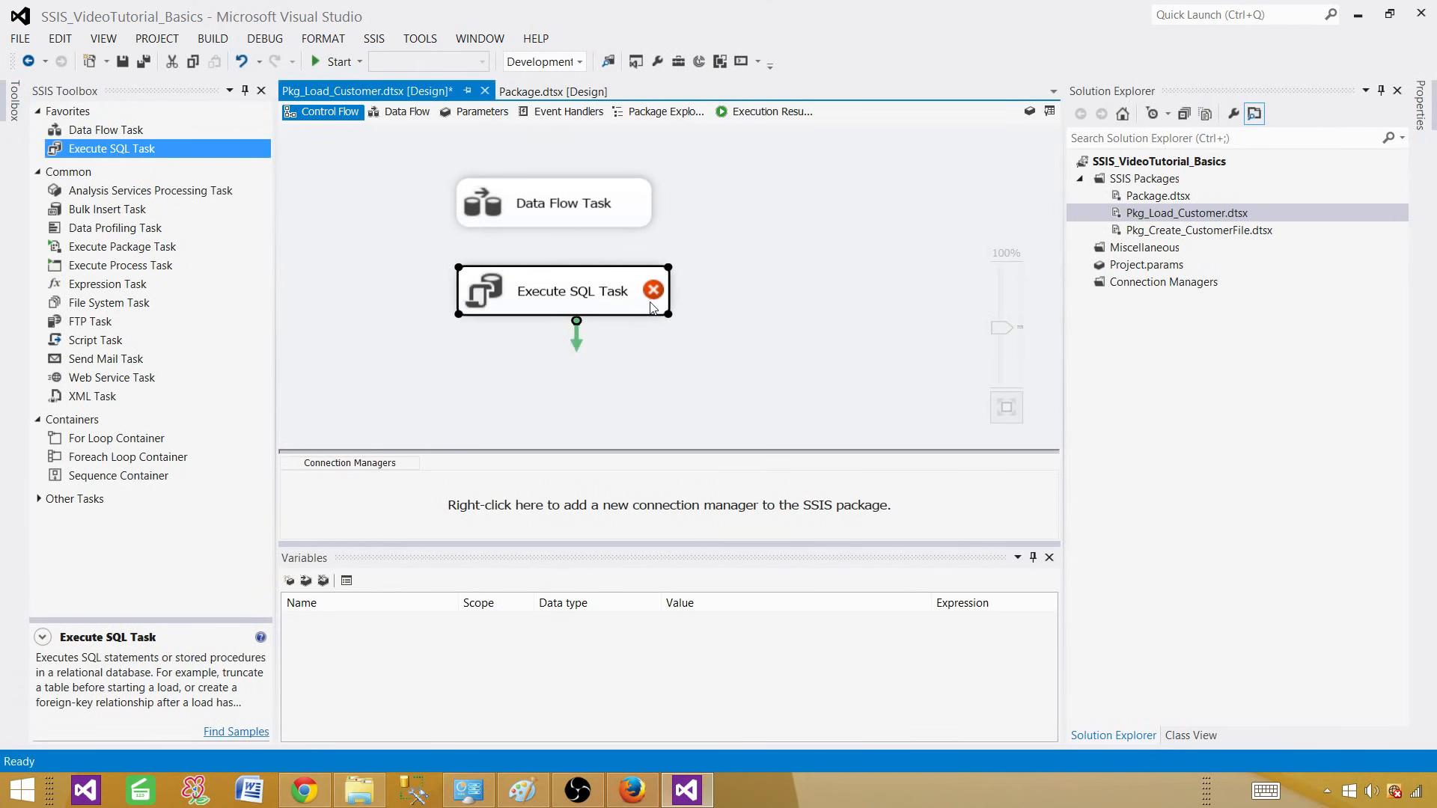
mouse_move(657, 292)
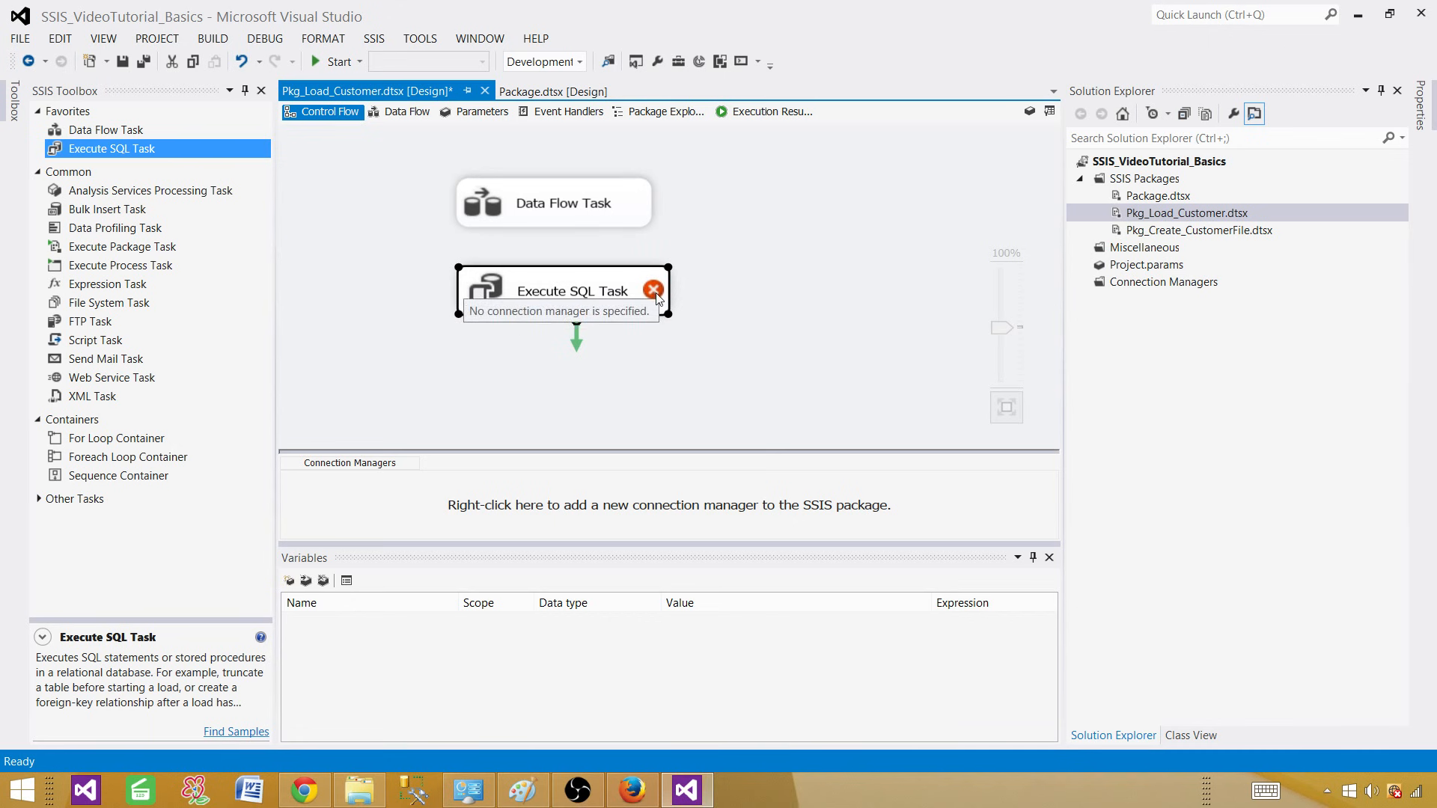
left_click(733, 312)
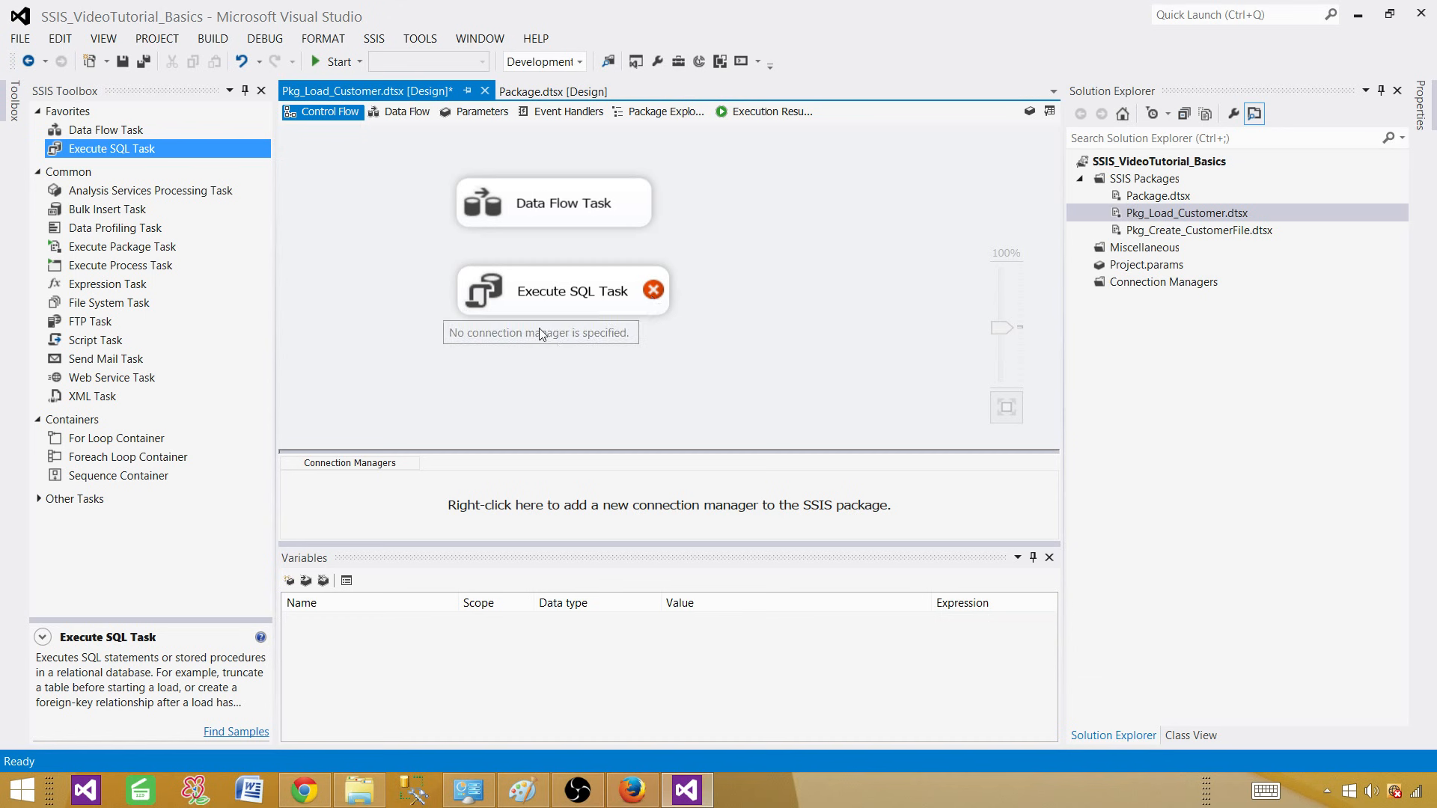
left_click(577, 203)
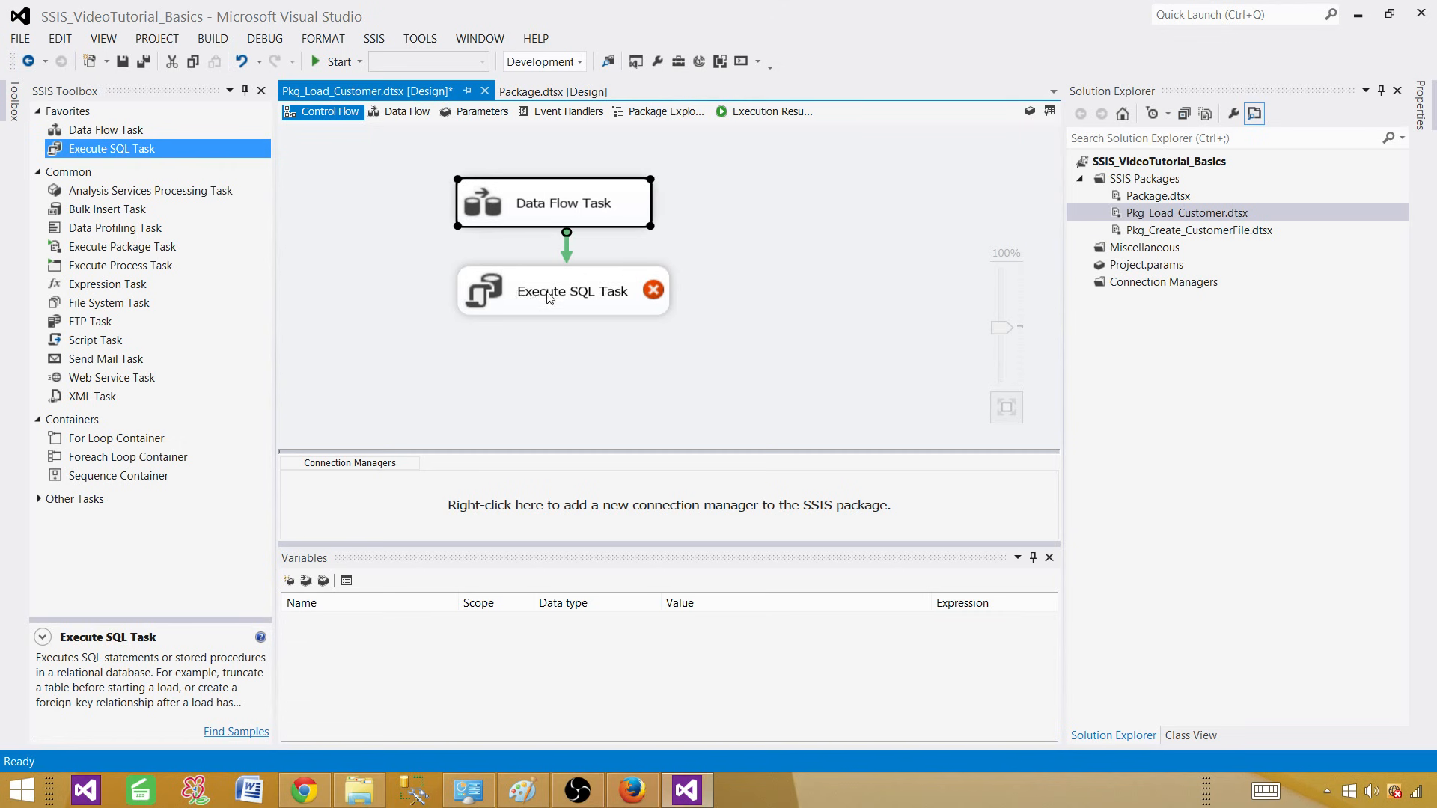
mouse_move(549, 302)
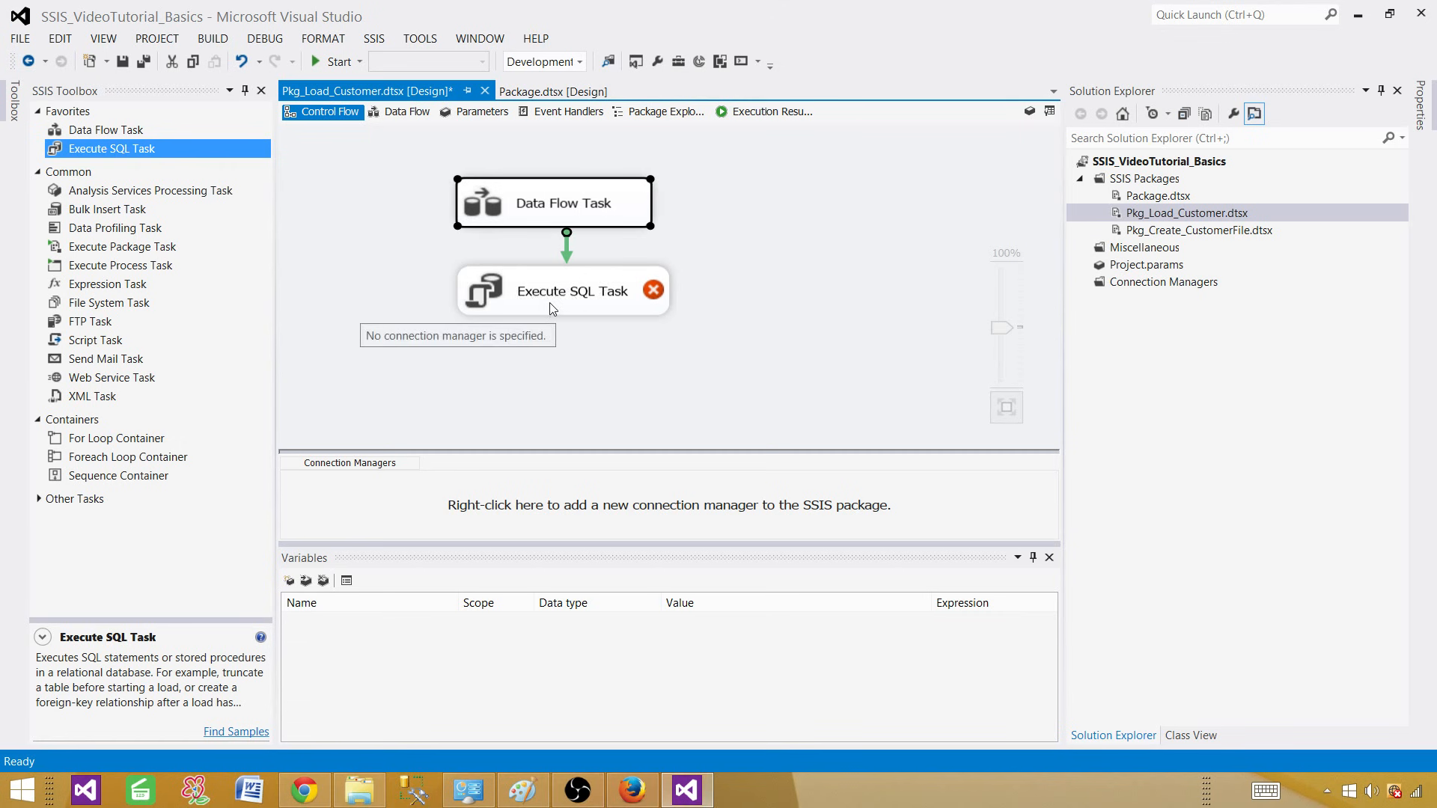
left_click(395, 315)
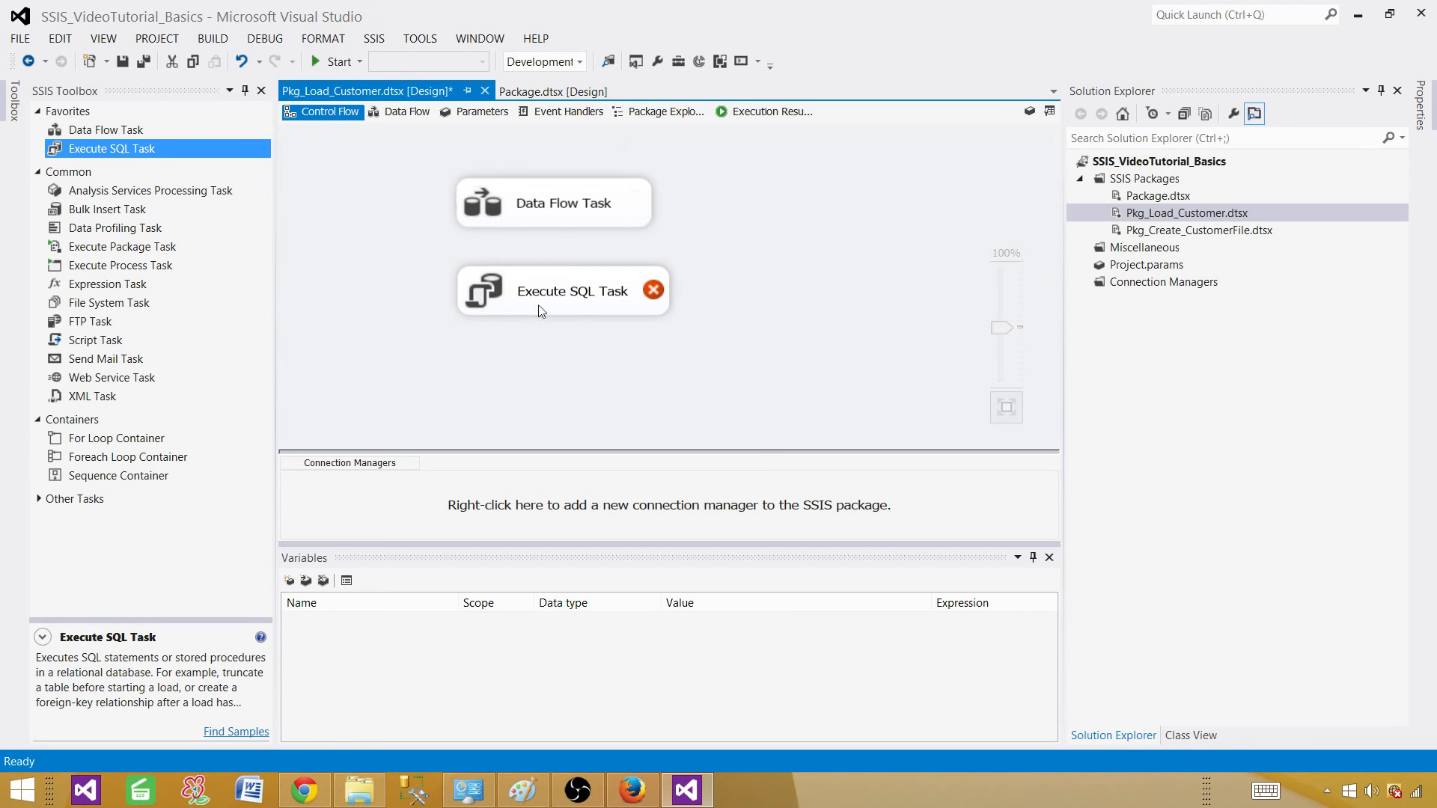
left_click(578, 298)
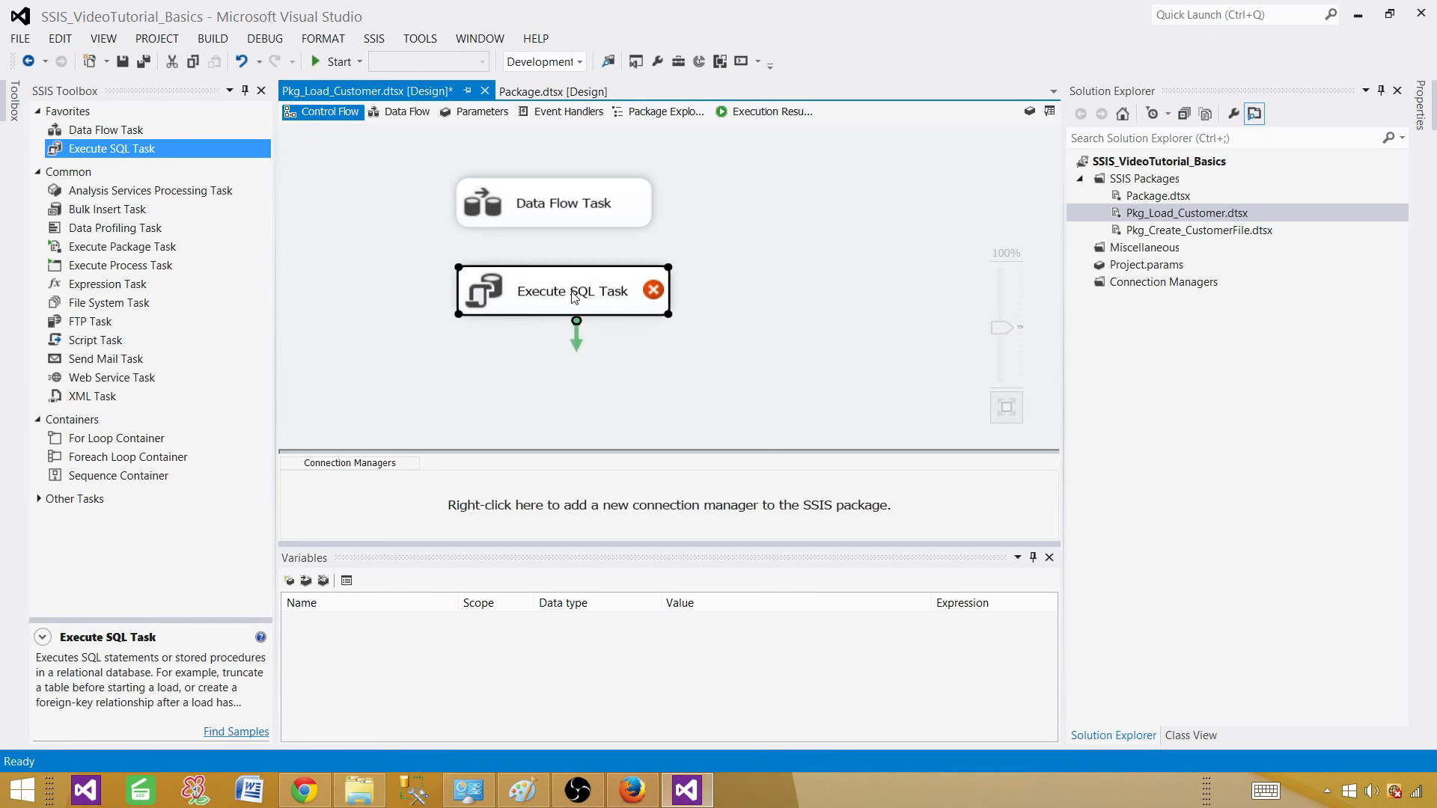
Try to run the package with the unconfigured Execute SQL Task, dismiss the error message, and select that task
left_click(698, 230)
left_click(339, 61)
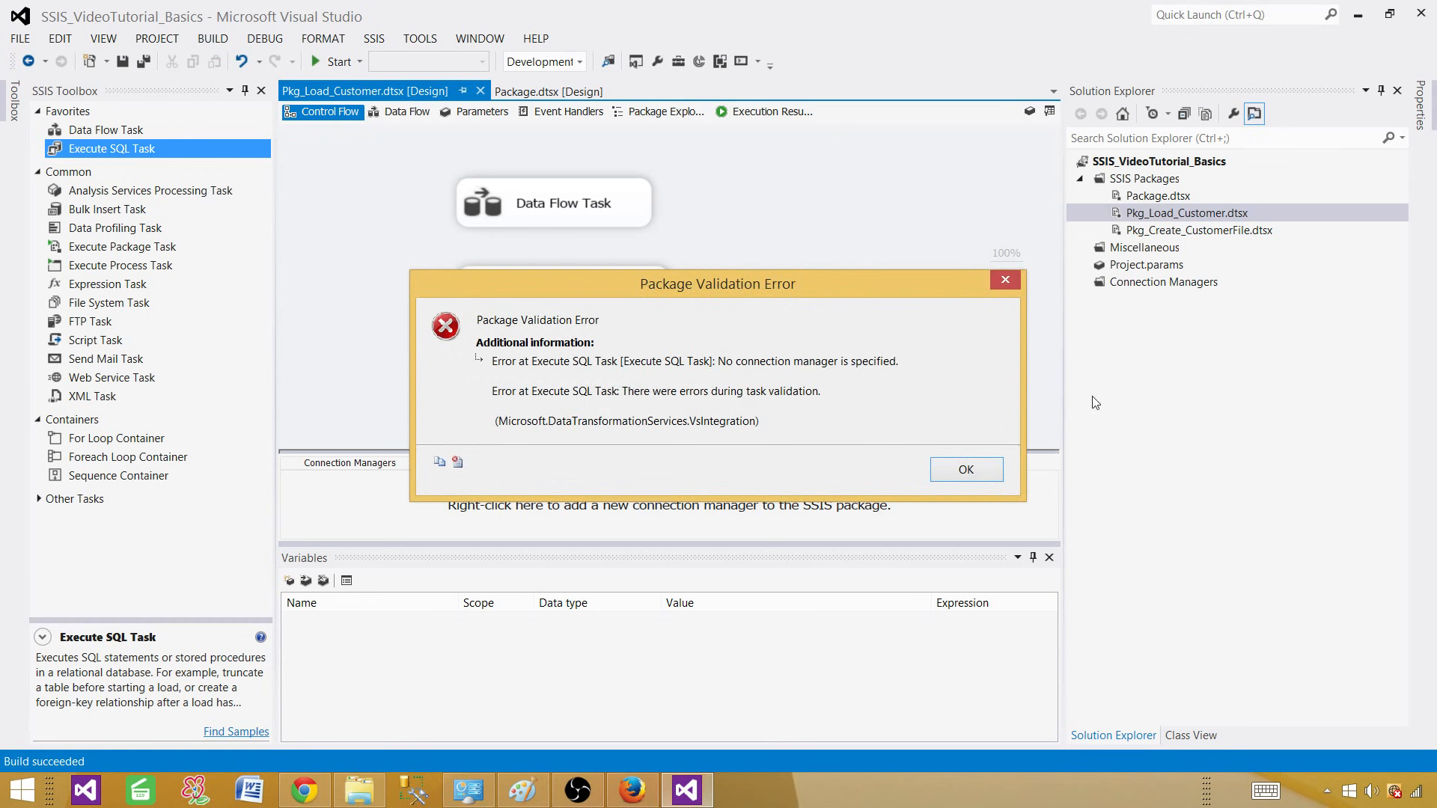
left_click(974, 469)
left_click(651, 294)
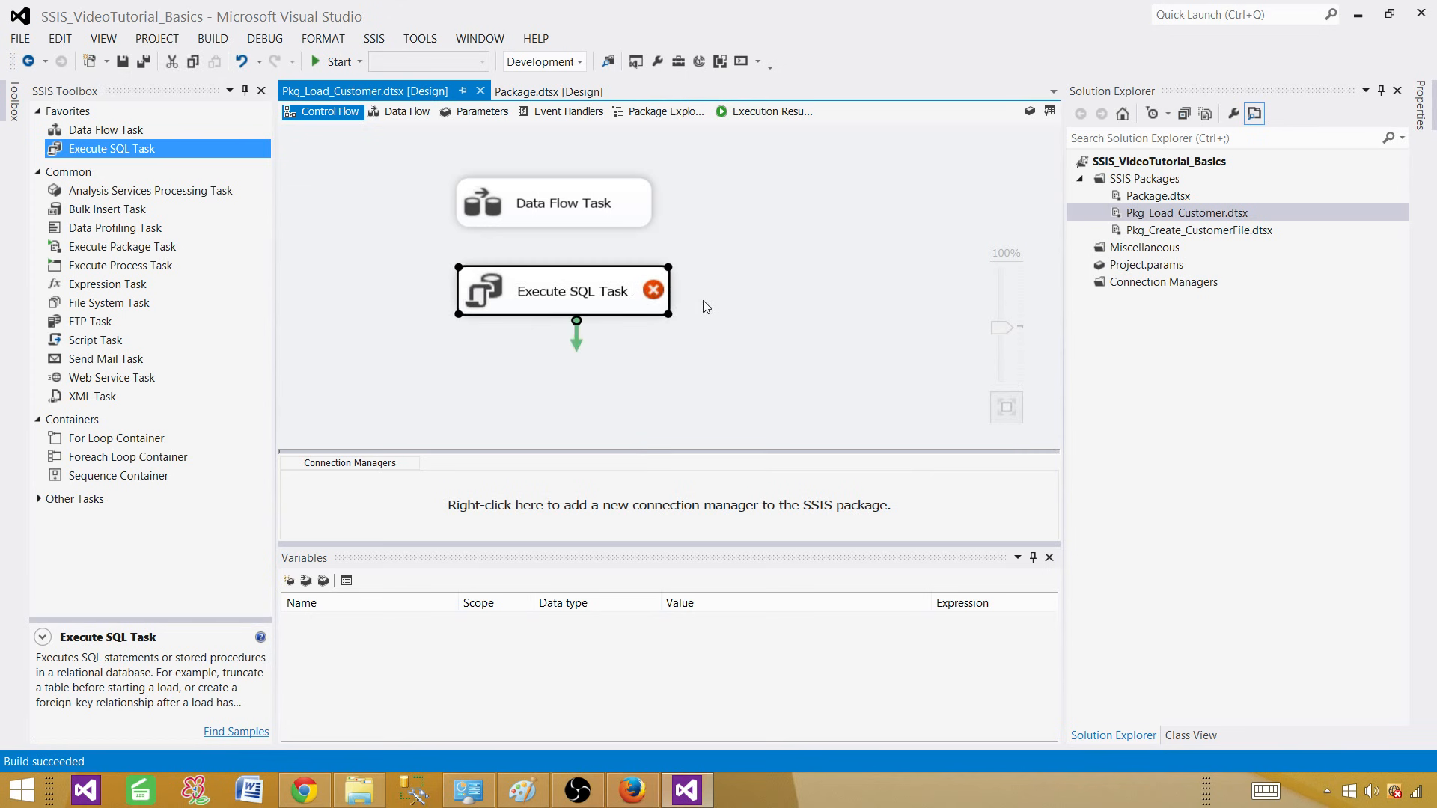
Delete the Execute SQL Task from the control flow, run the package with only the Data Flow Task, and stop debugging
key("Delete")
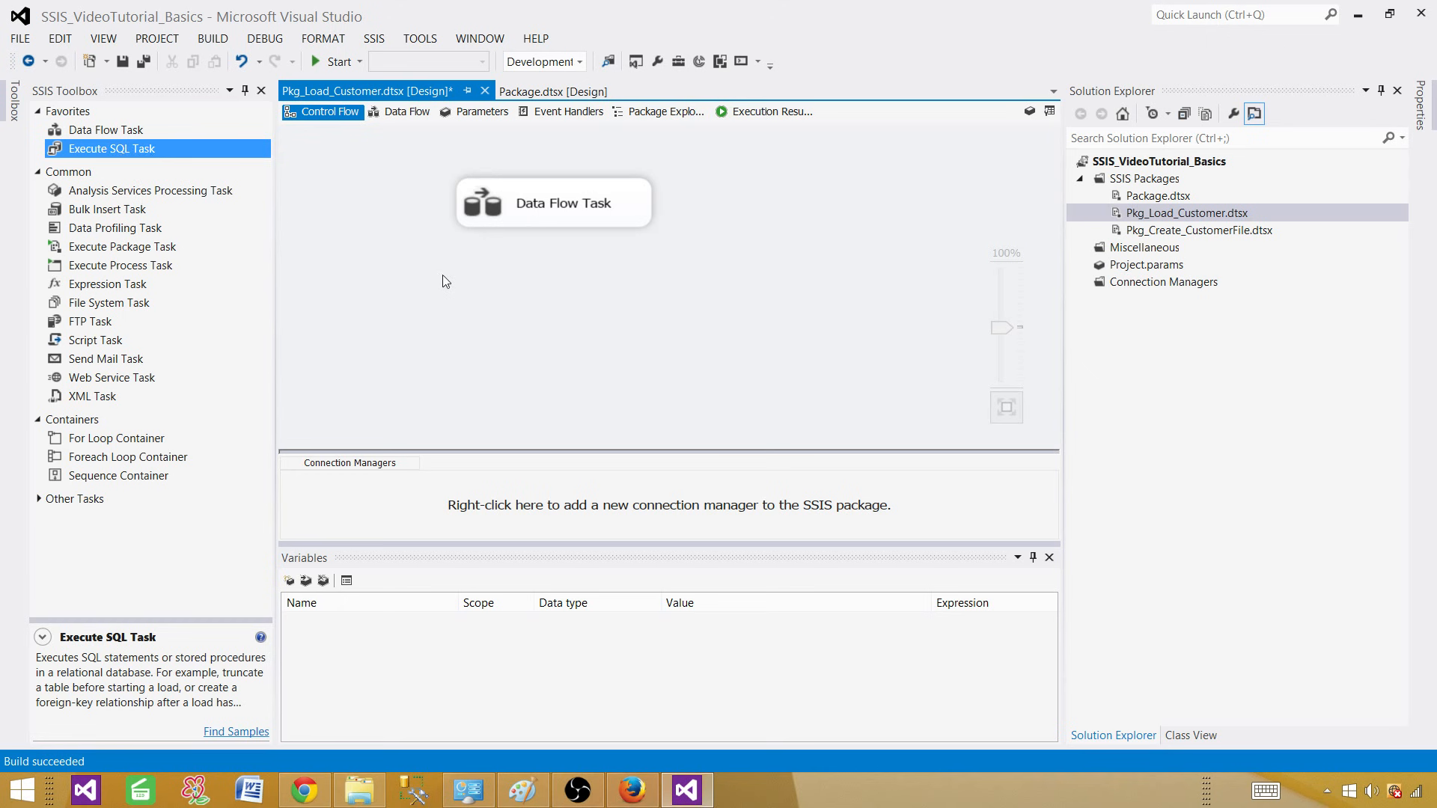
left_click(334, 62)
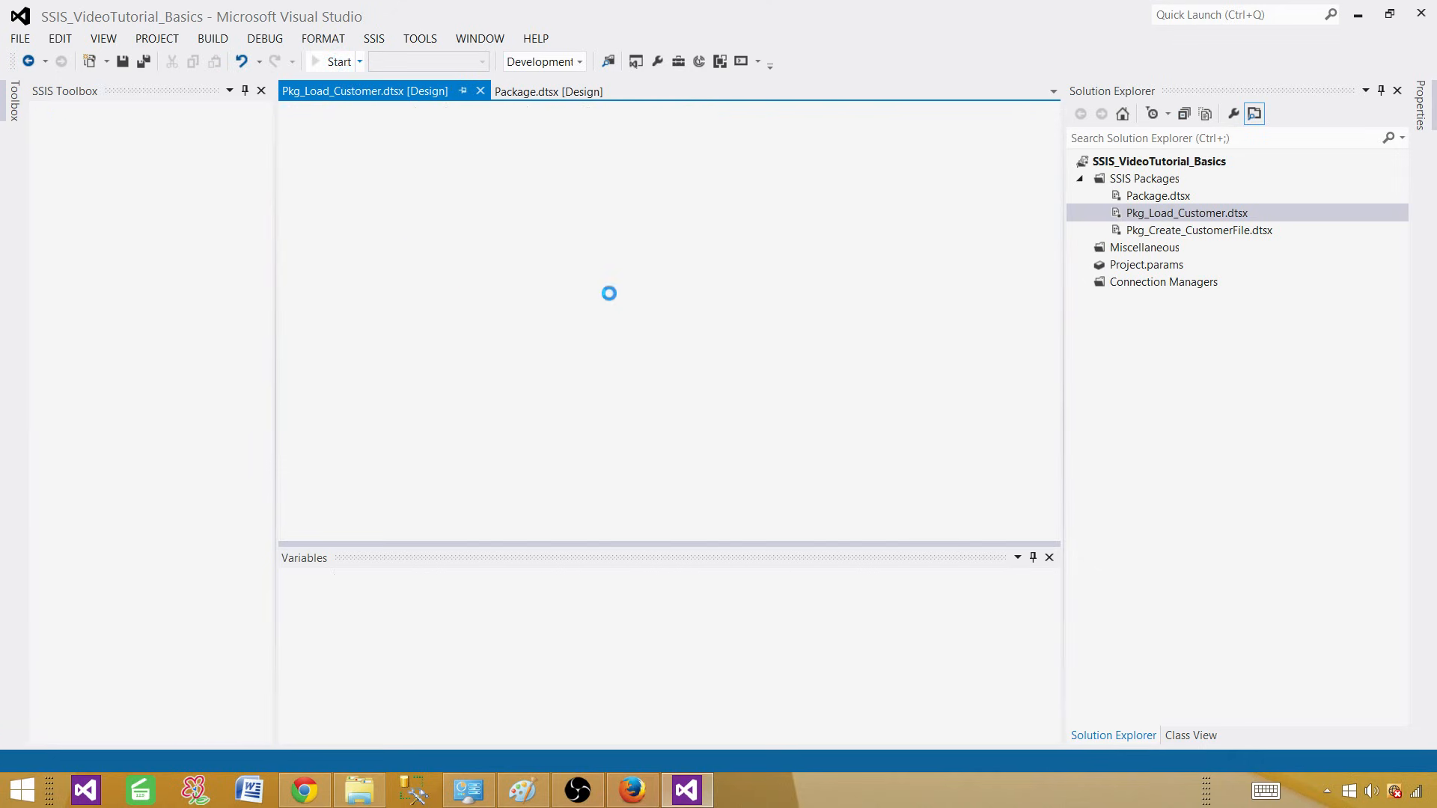
left_click(857, 62)
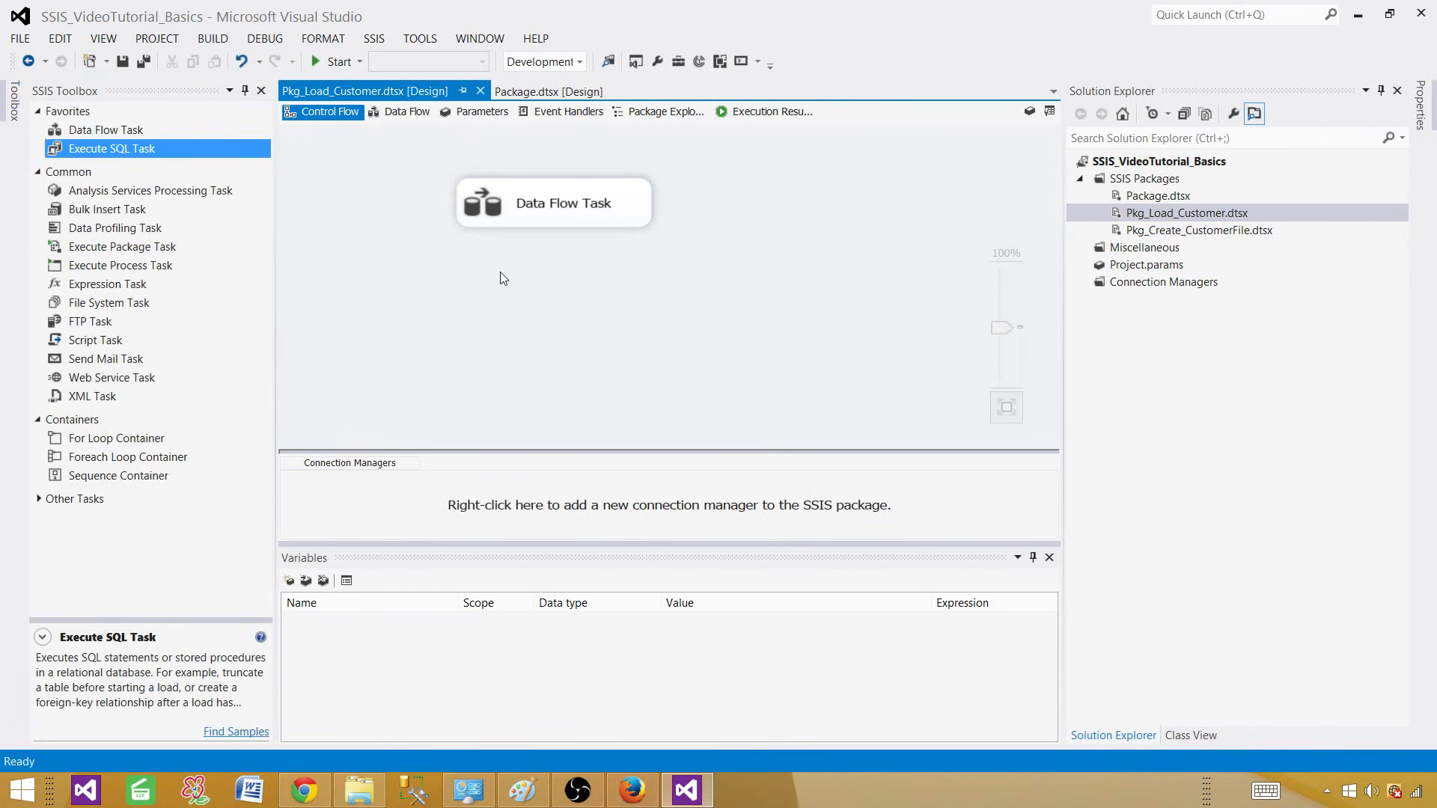
Open the Data Flow Task and add an OLE DB Source to its empty data flow
double_click(561, 195)
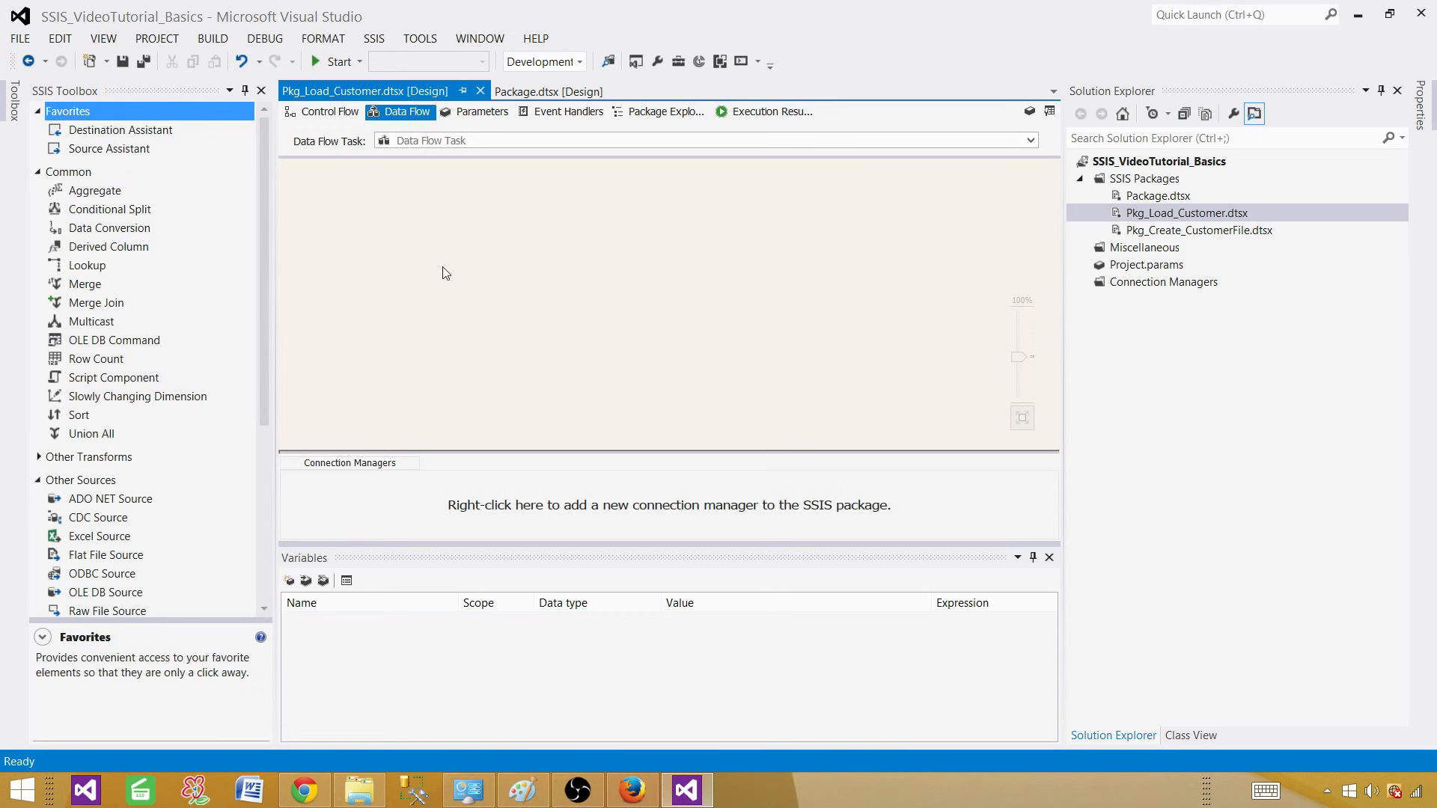
left_click(323, 112)
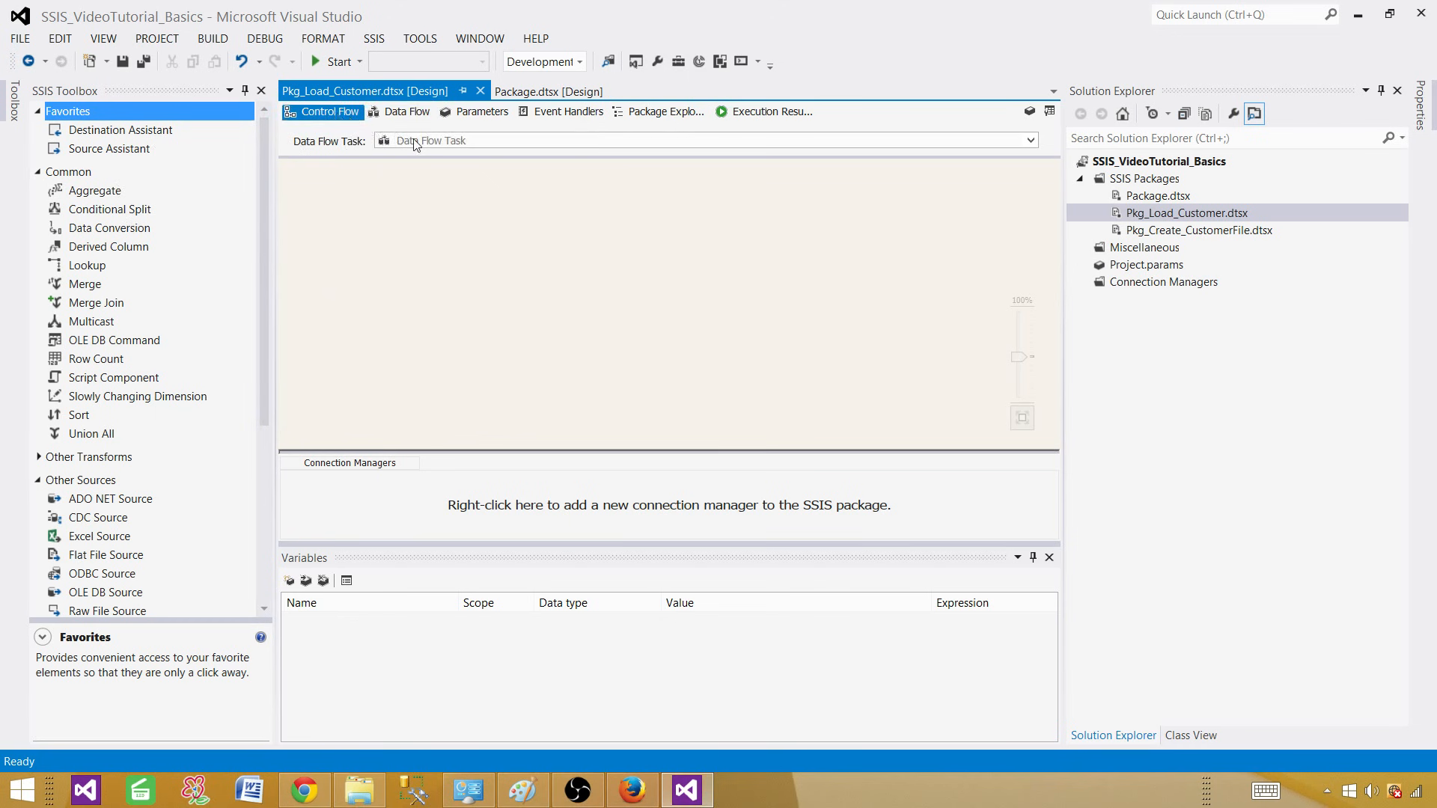
left_click(411, 111)
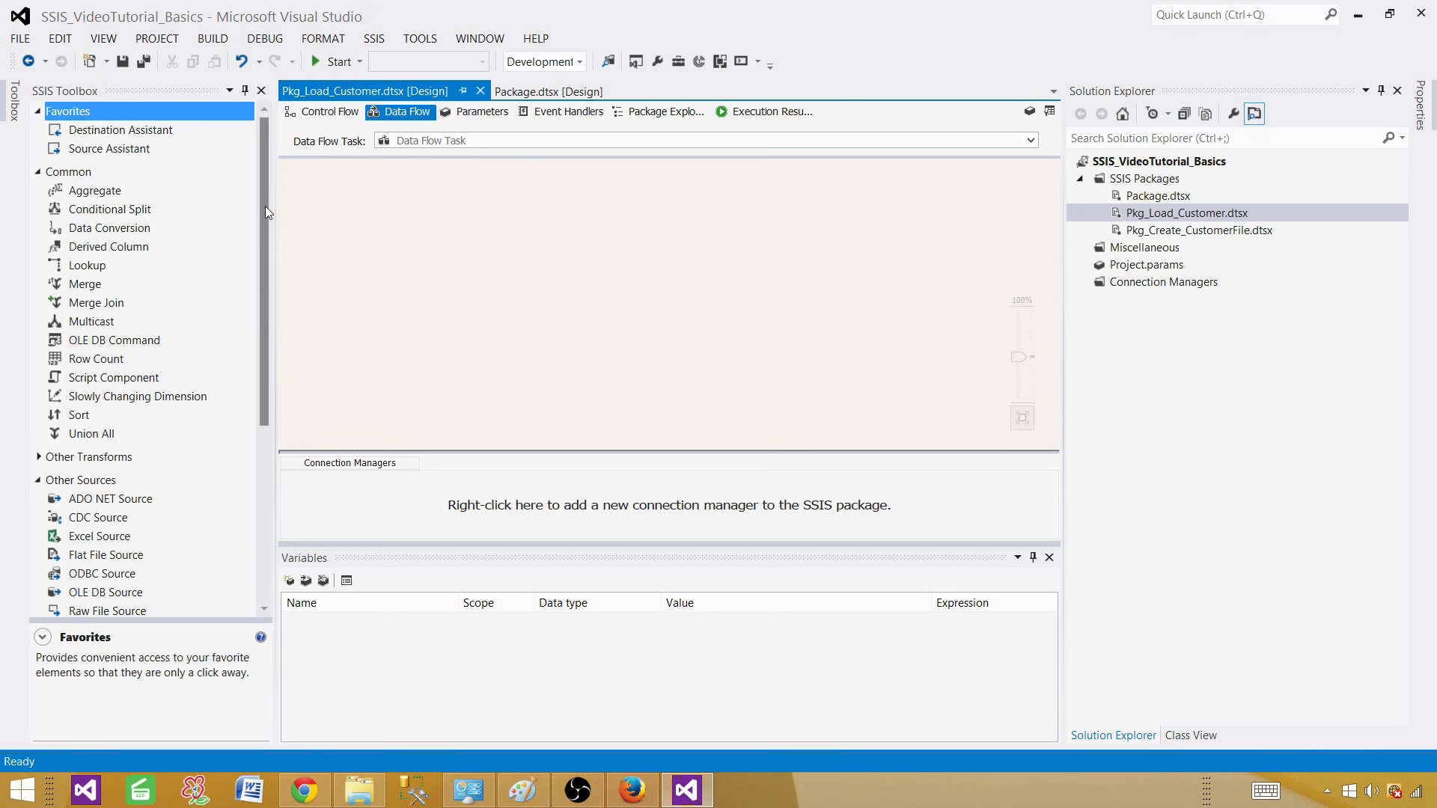
left_click_drag(265, 205, 259, 392)
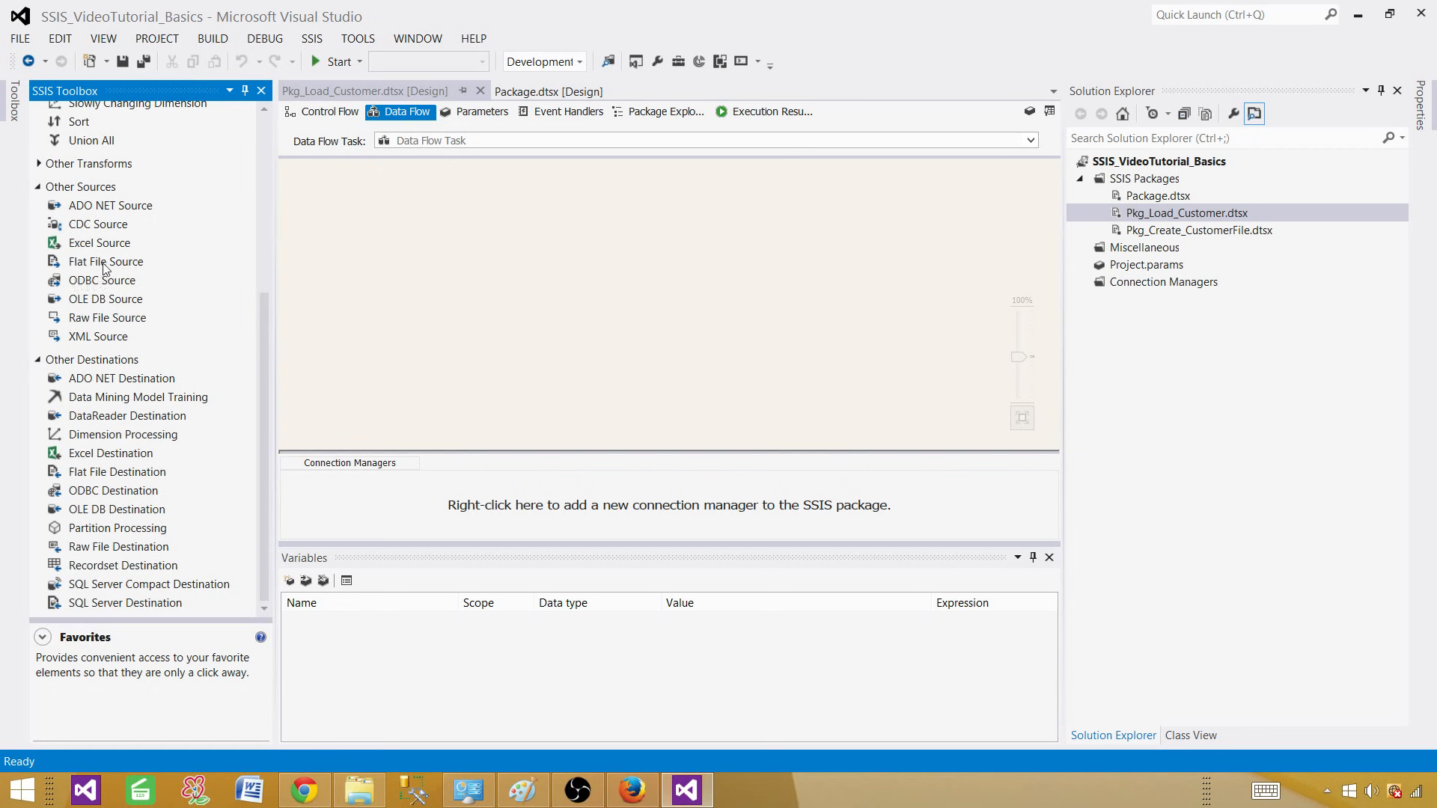
left_click_drag(103, 301, 483, 208)
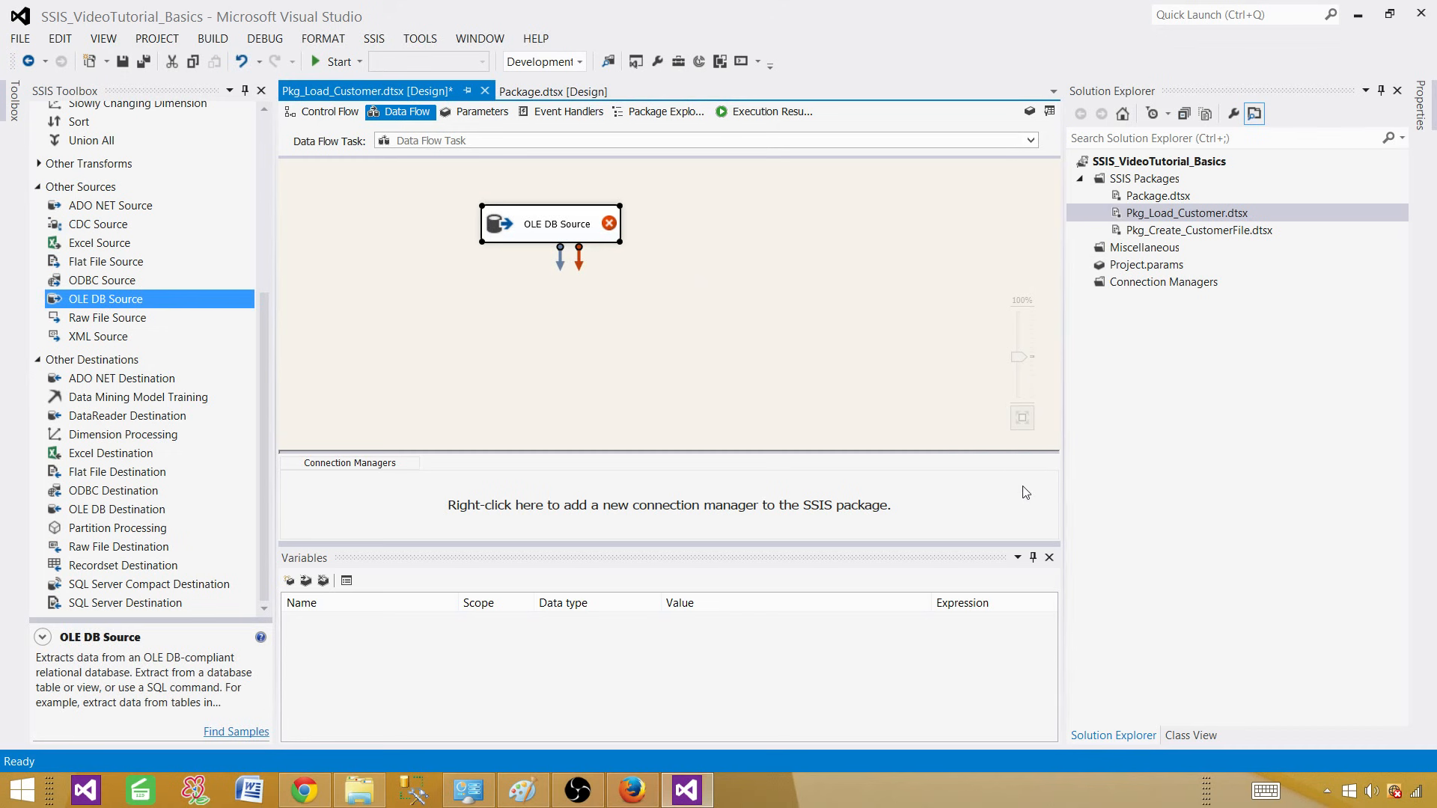
left_click_drag(1016, 356, 1016, 346)
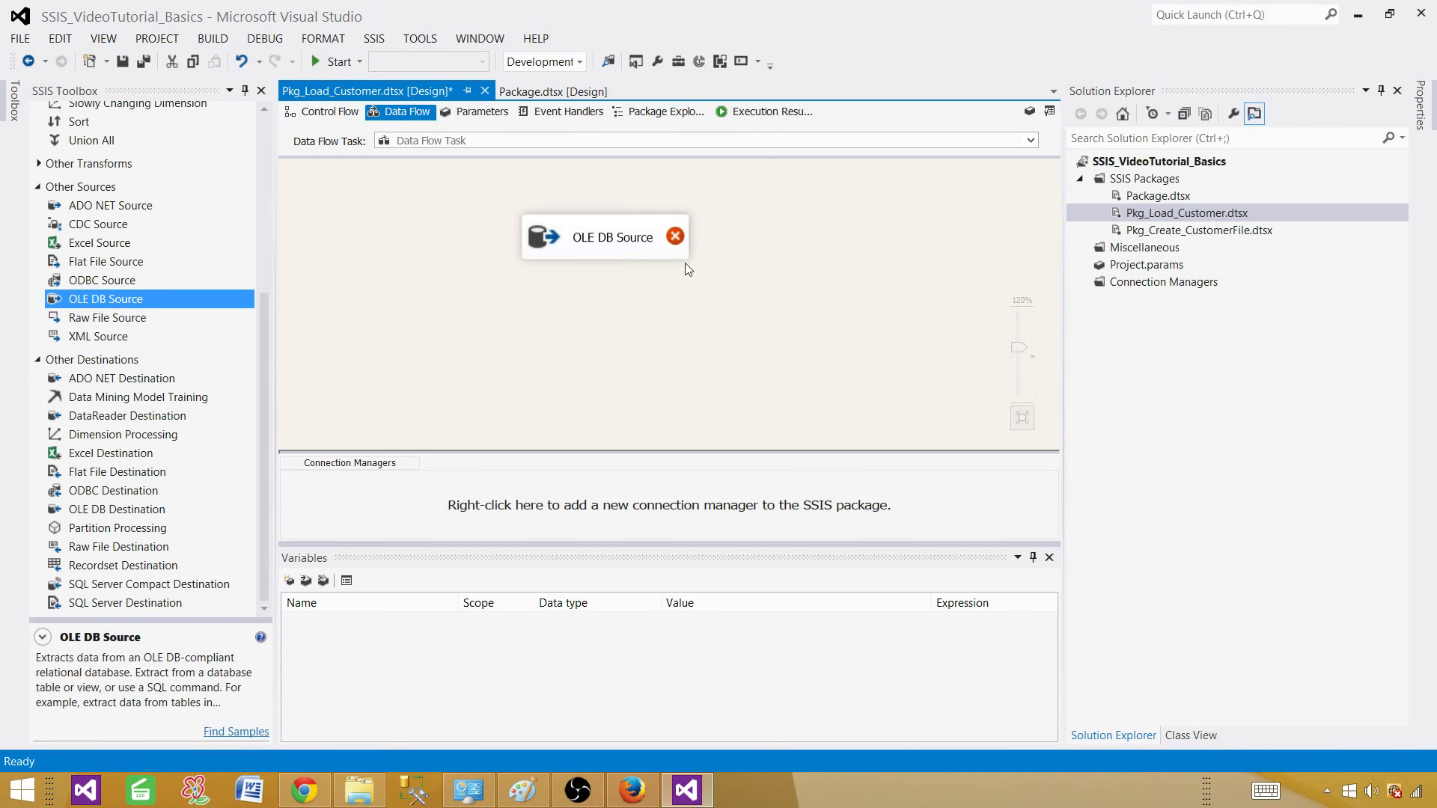
Open the OLE DB Source for editing and examine its connection manager and data access mode settings
double_click(666, 235)
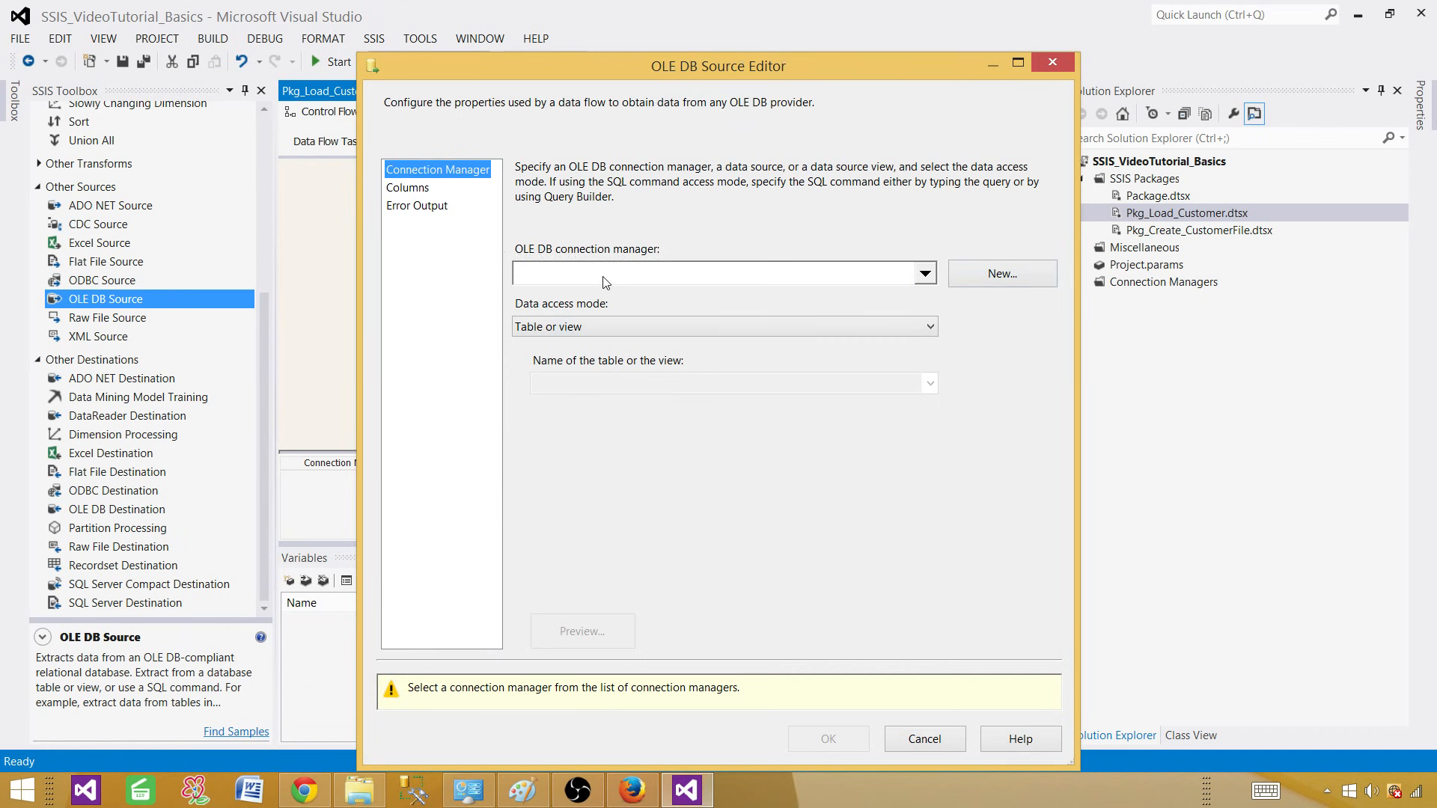
left_click(753, 275)
left_click(868, 467)
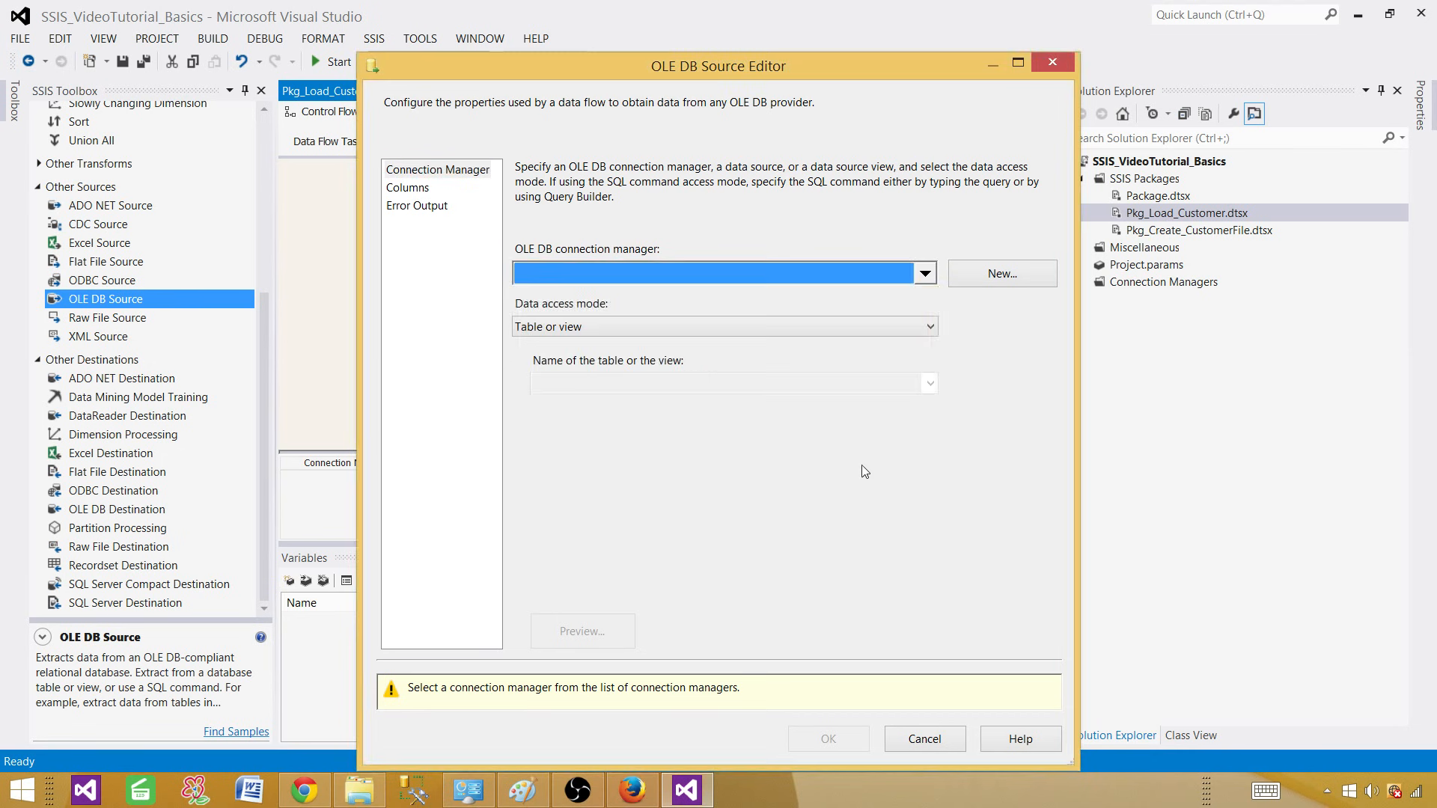
left_click(550, 329)
left_click(551, 330)
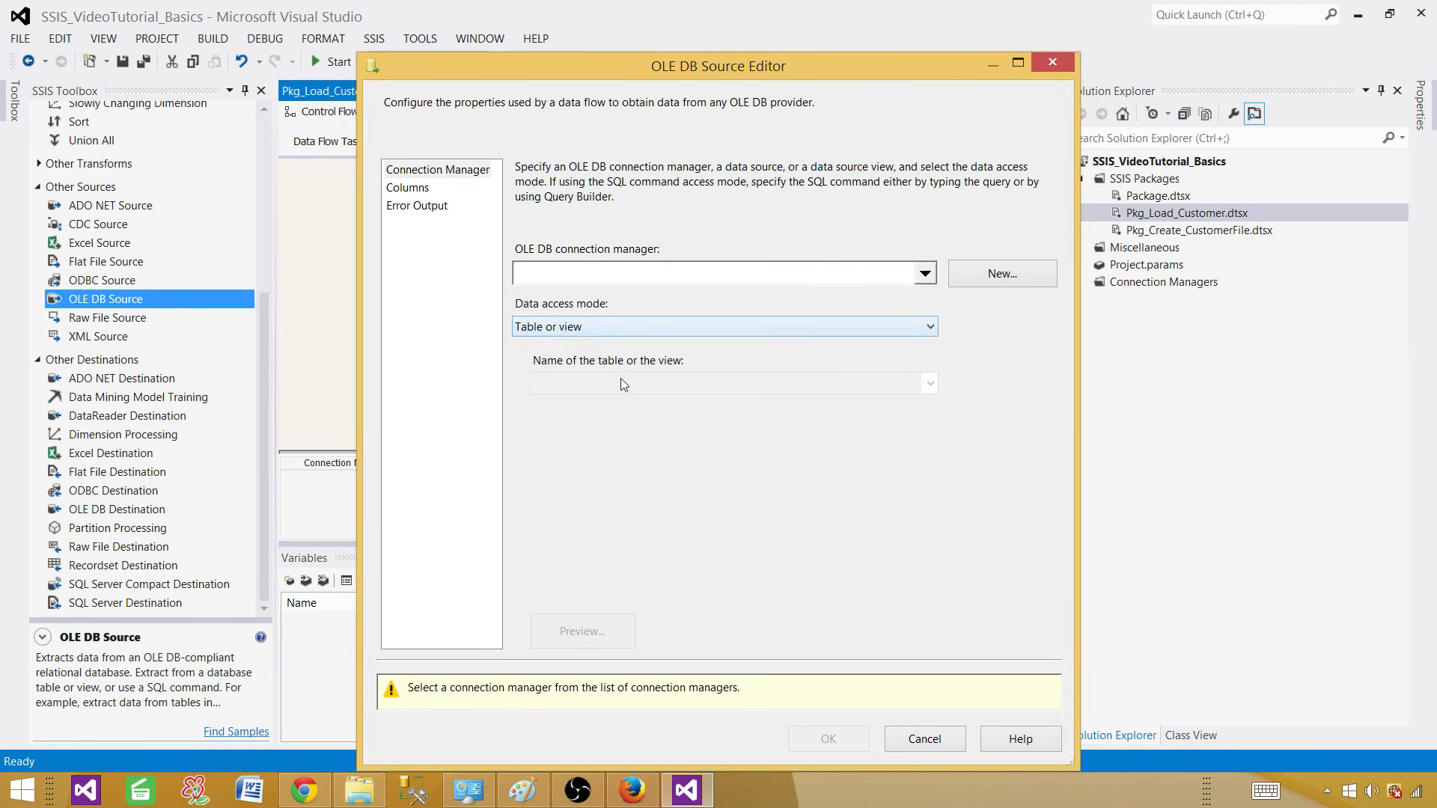
left_click(433, 169)
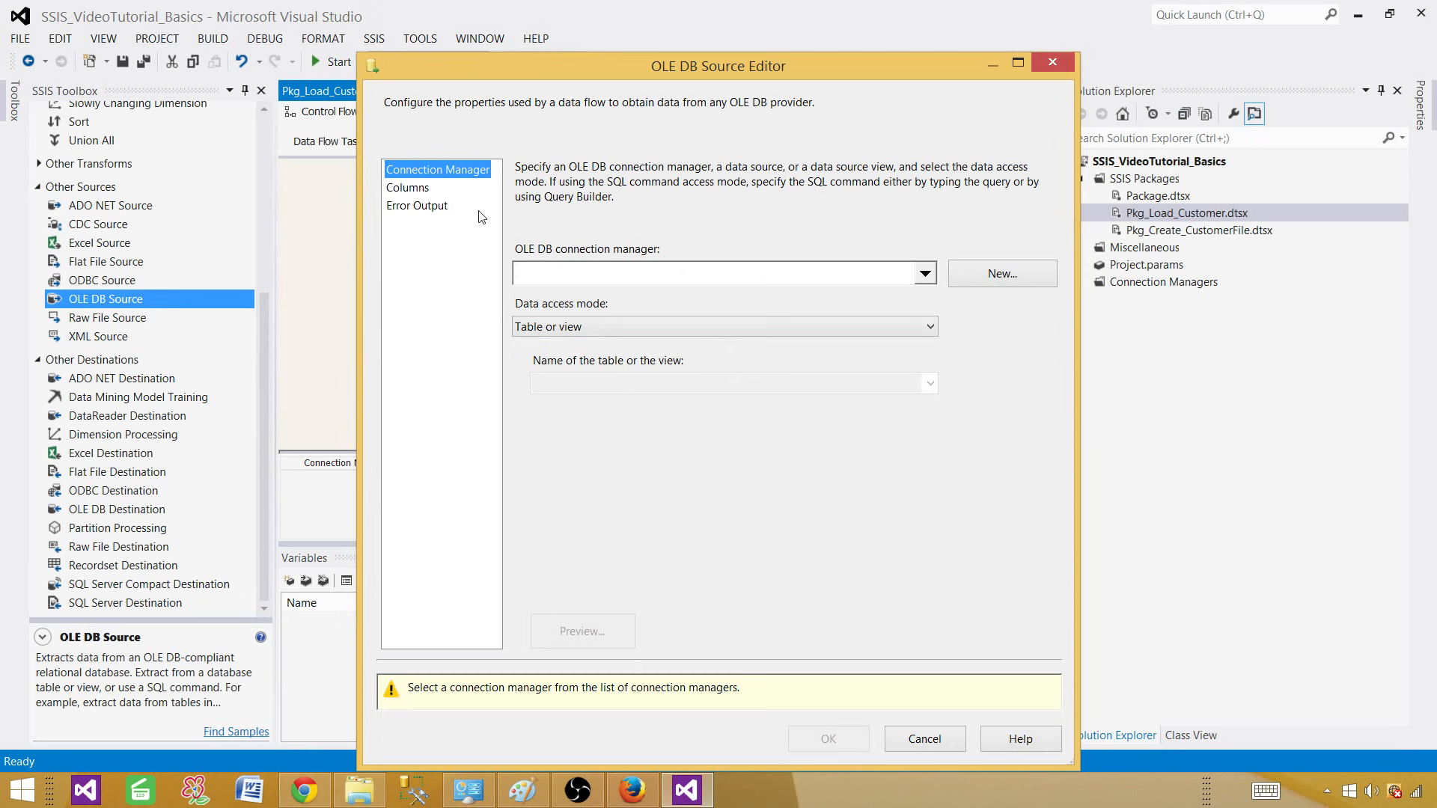
Create a new OLE DB connection for the source using the listed SQL2014 server instance and the Sales database
left_click(988, 274)
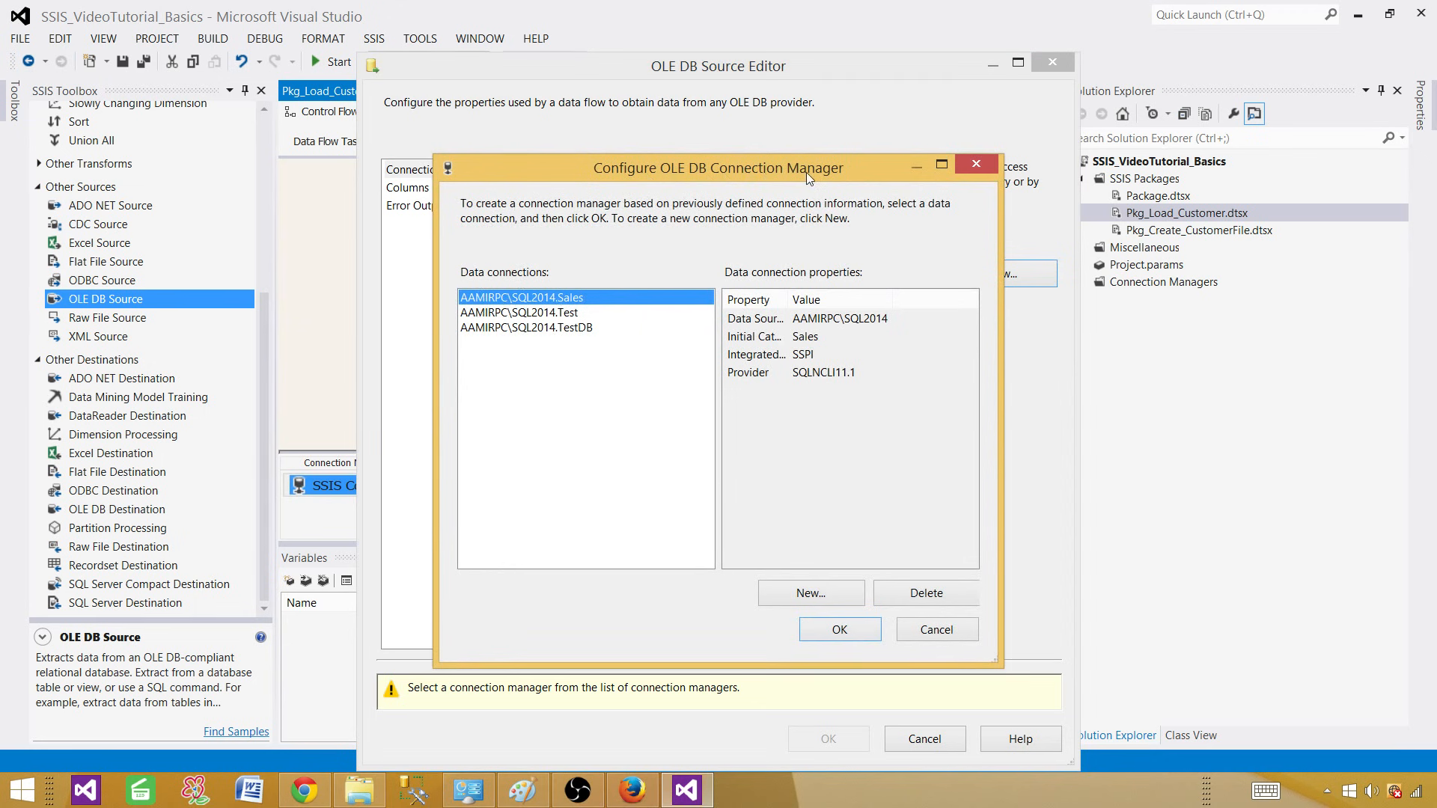
left_click(828, 592)
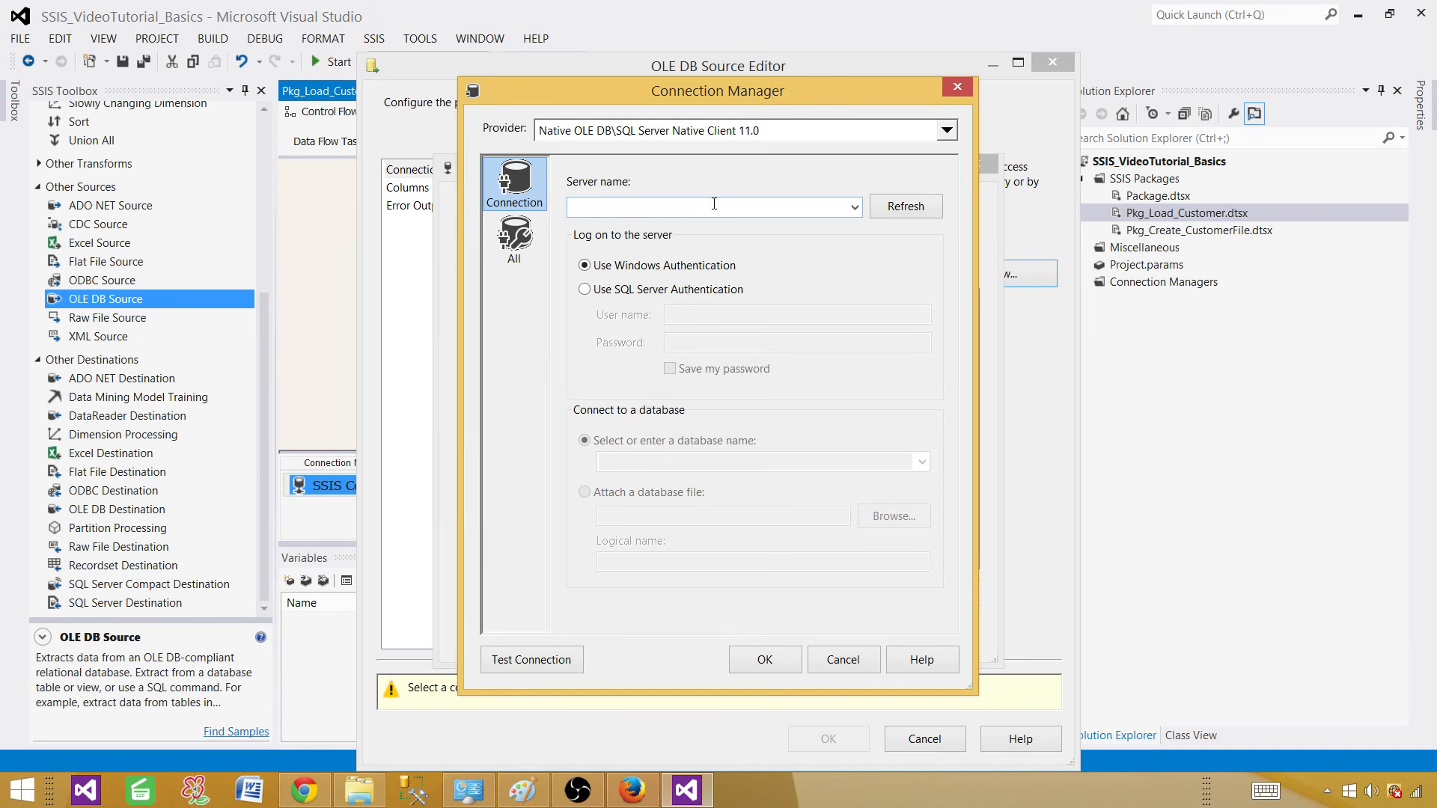
left_click(855, 209)
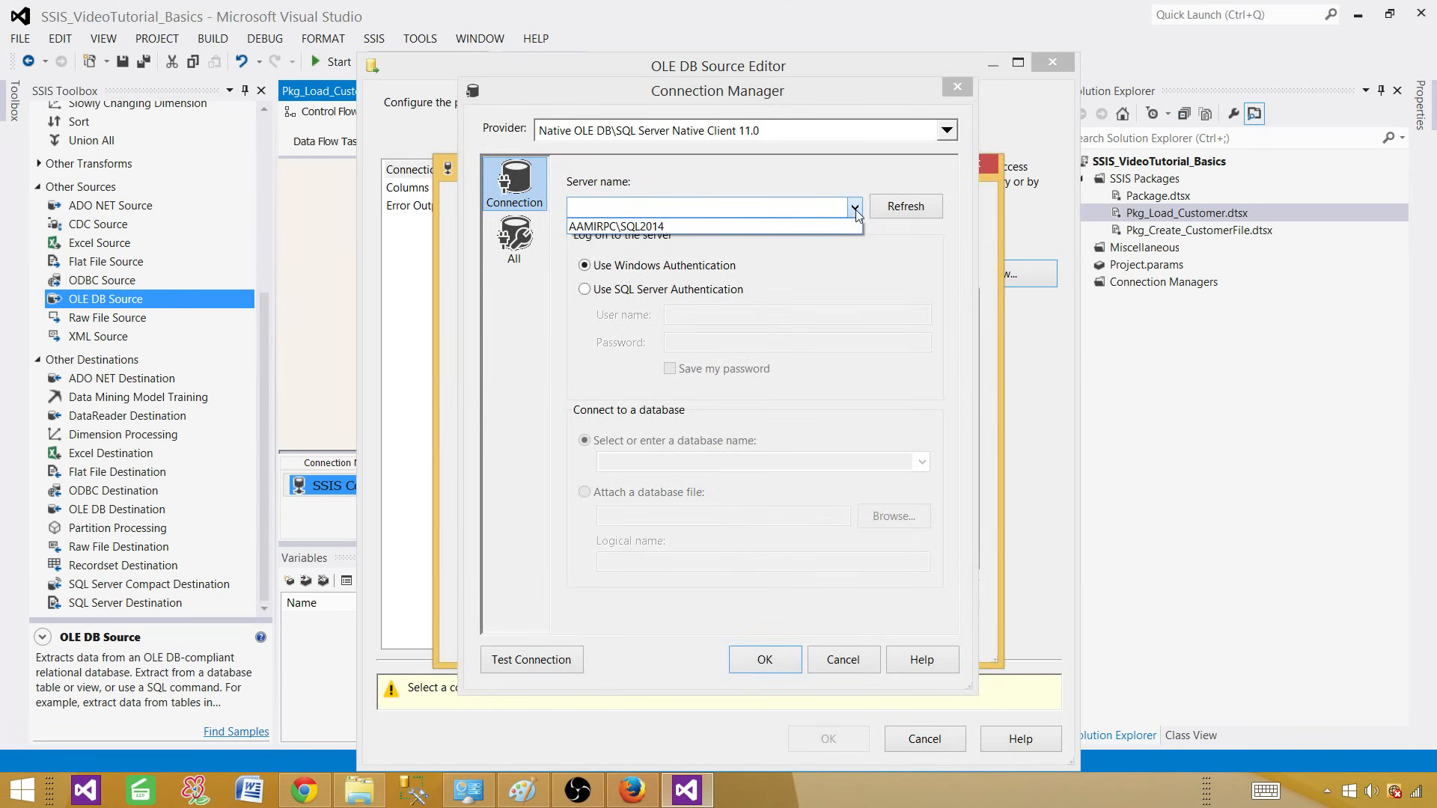
left_click(774, 227)
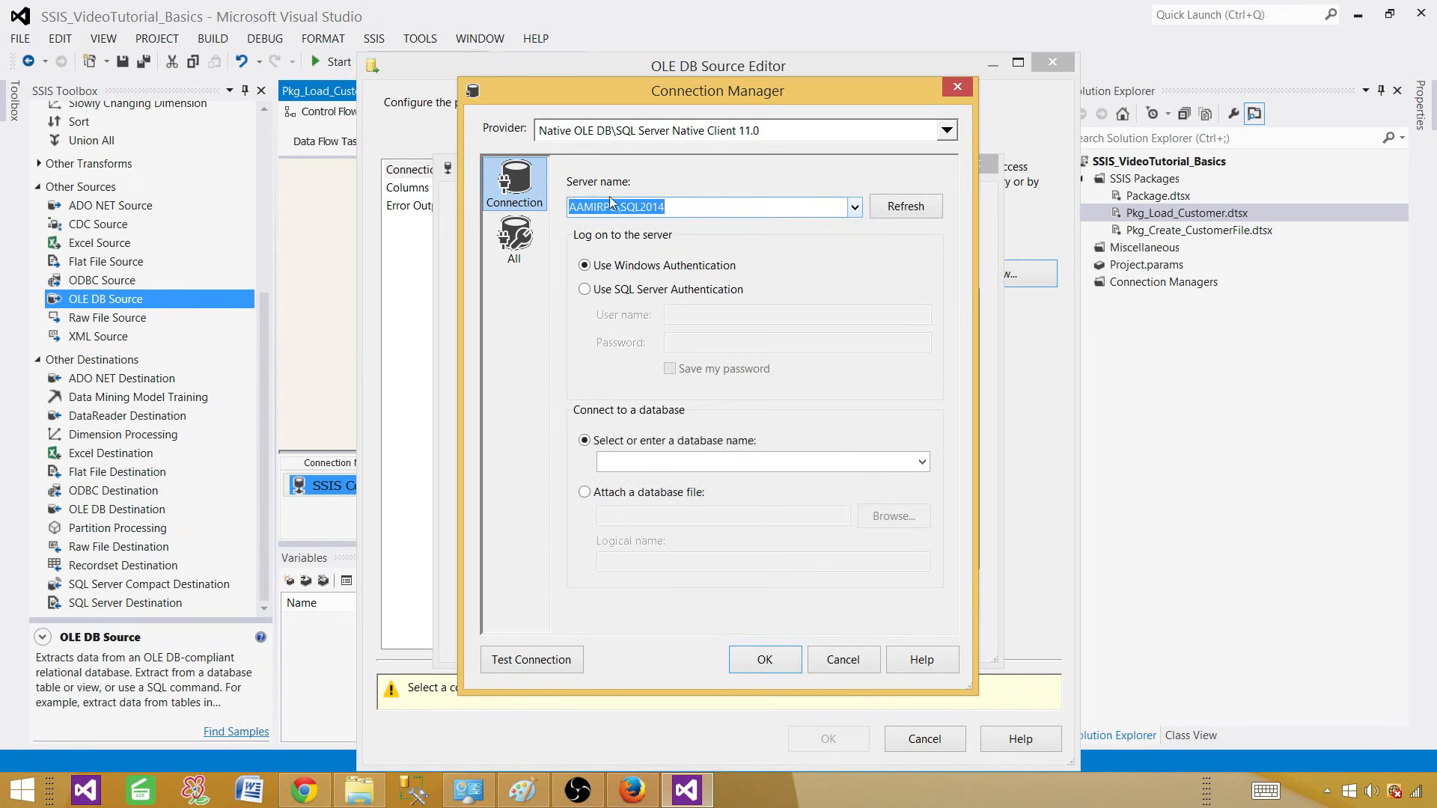
left_click_drag(669, 208, 573, 203)
left_click_drag(668, 207, 554, 208)
left_click(634, 463)
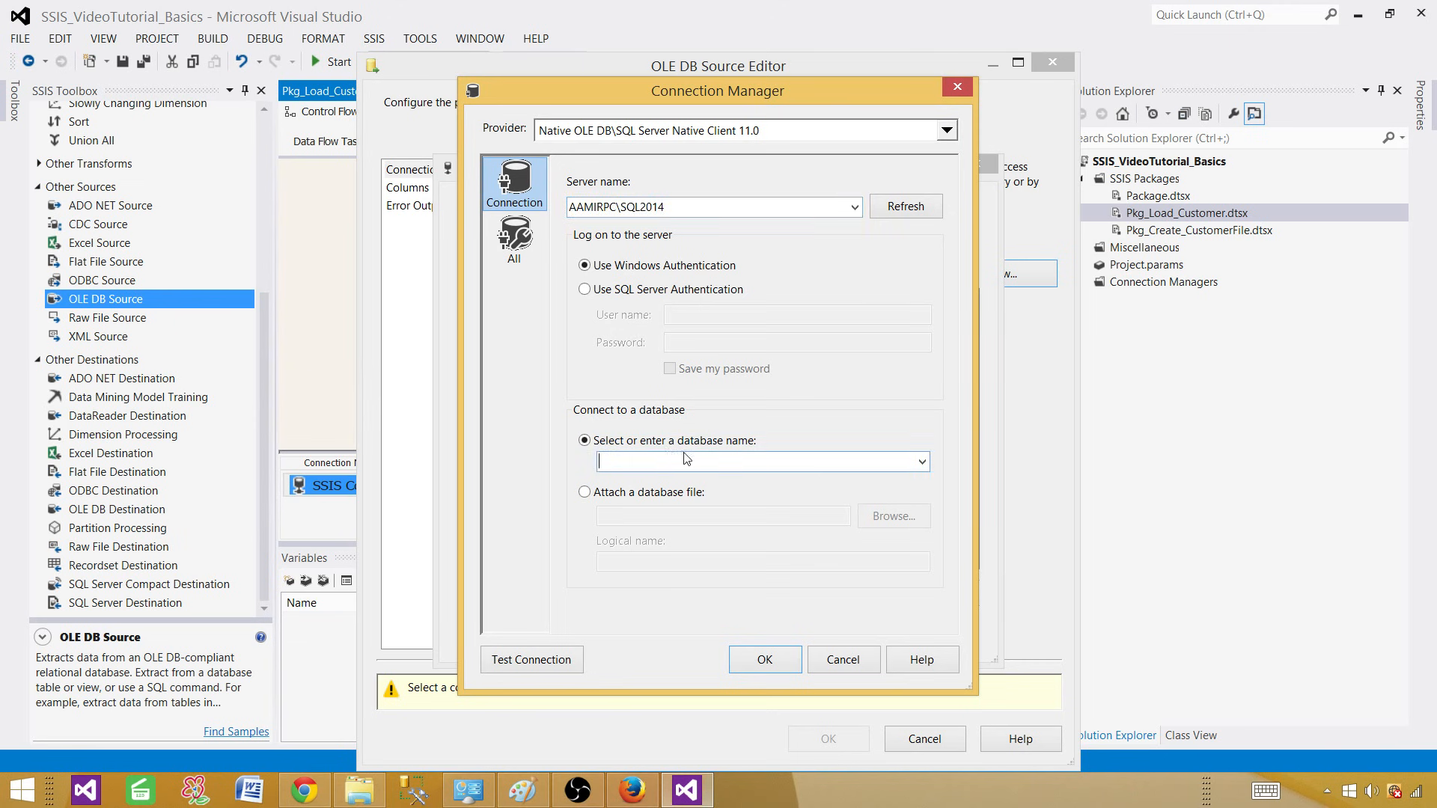
left_click(921, 462)
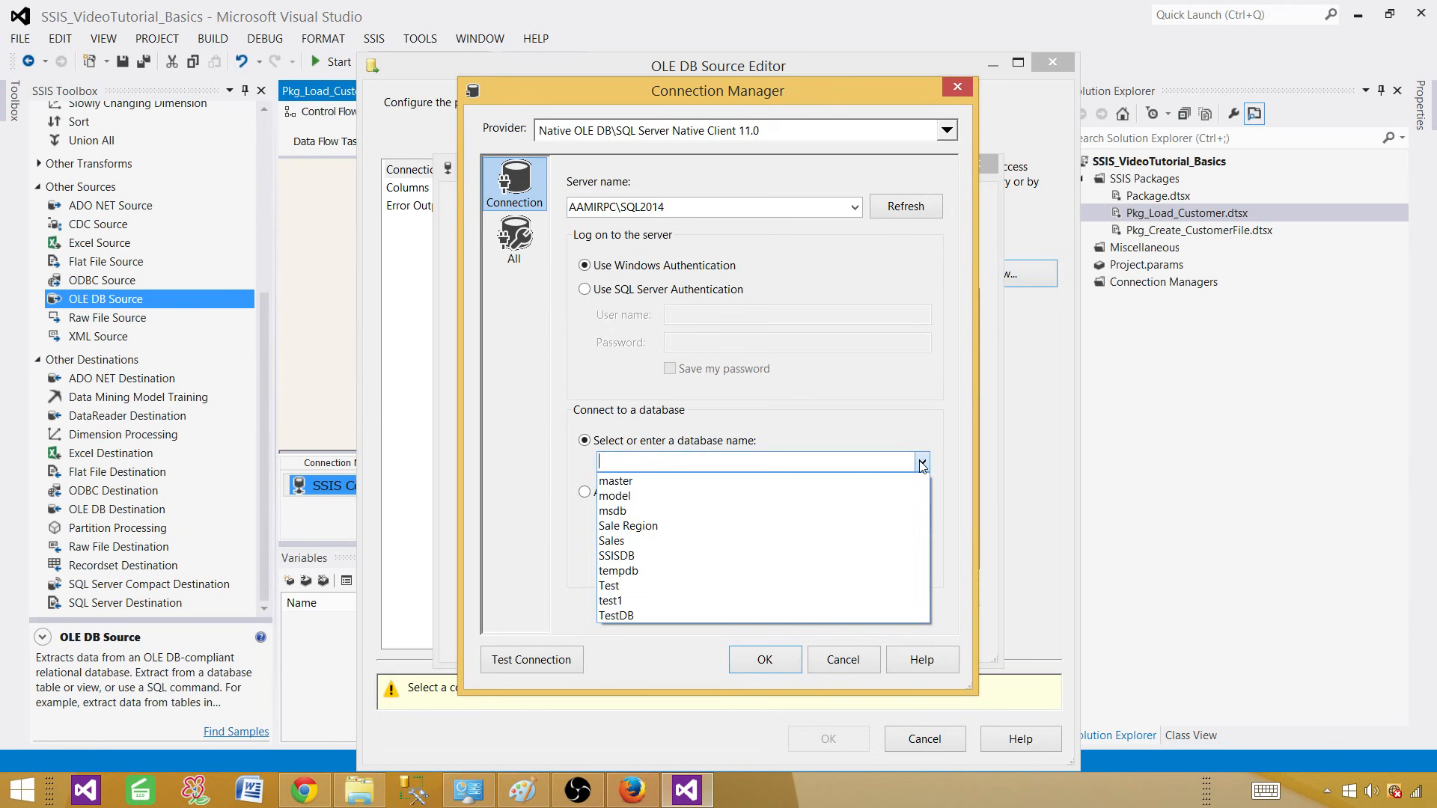
left_click(635, 540)
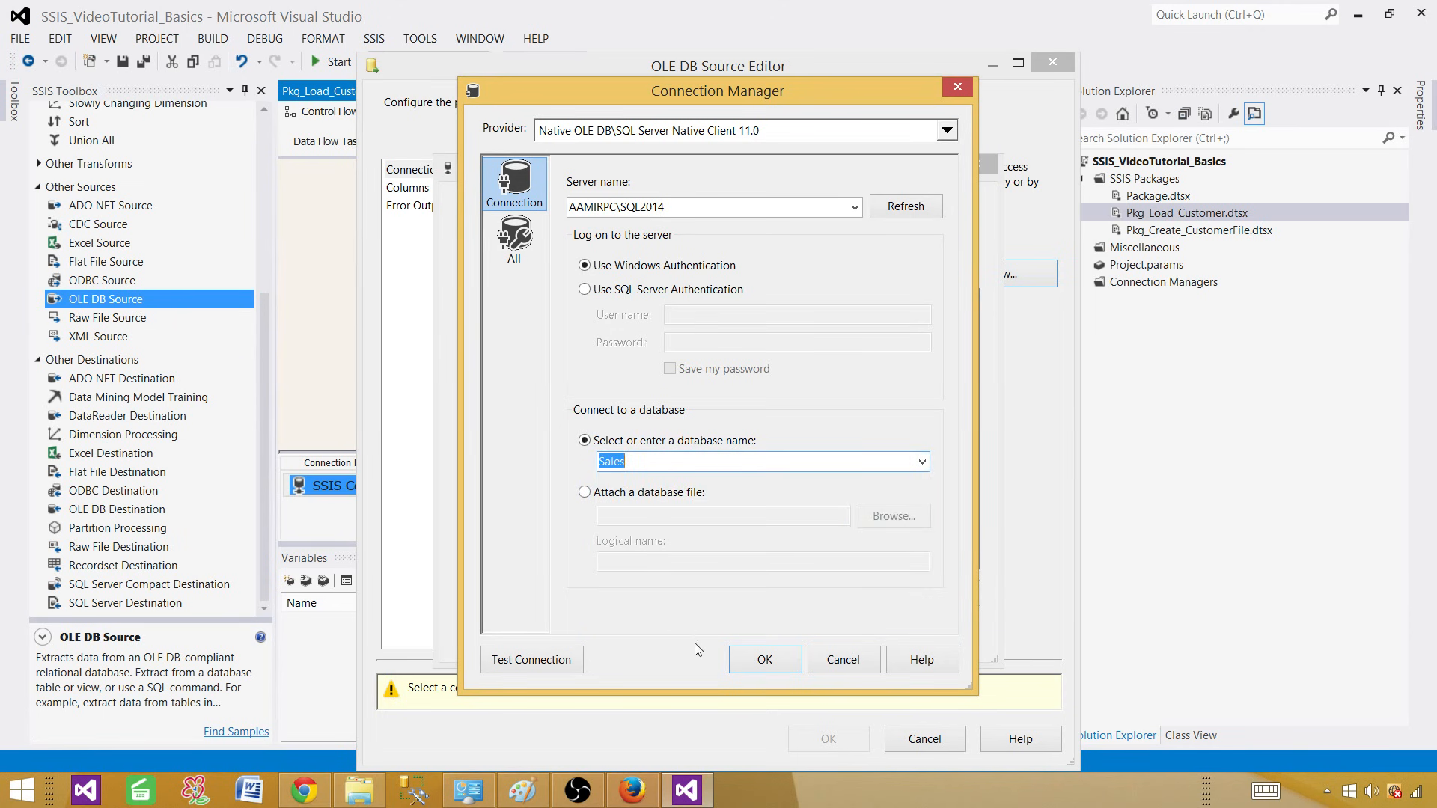
Test the new Sales database connection and assign it to the OLE DB Source
left_click(561, 664)
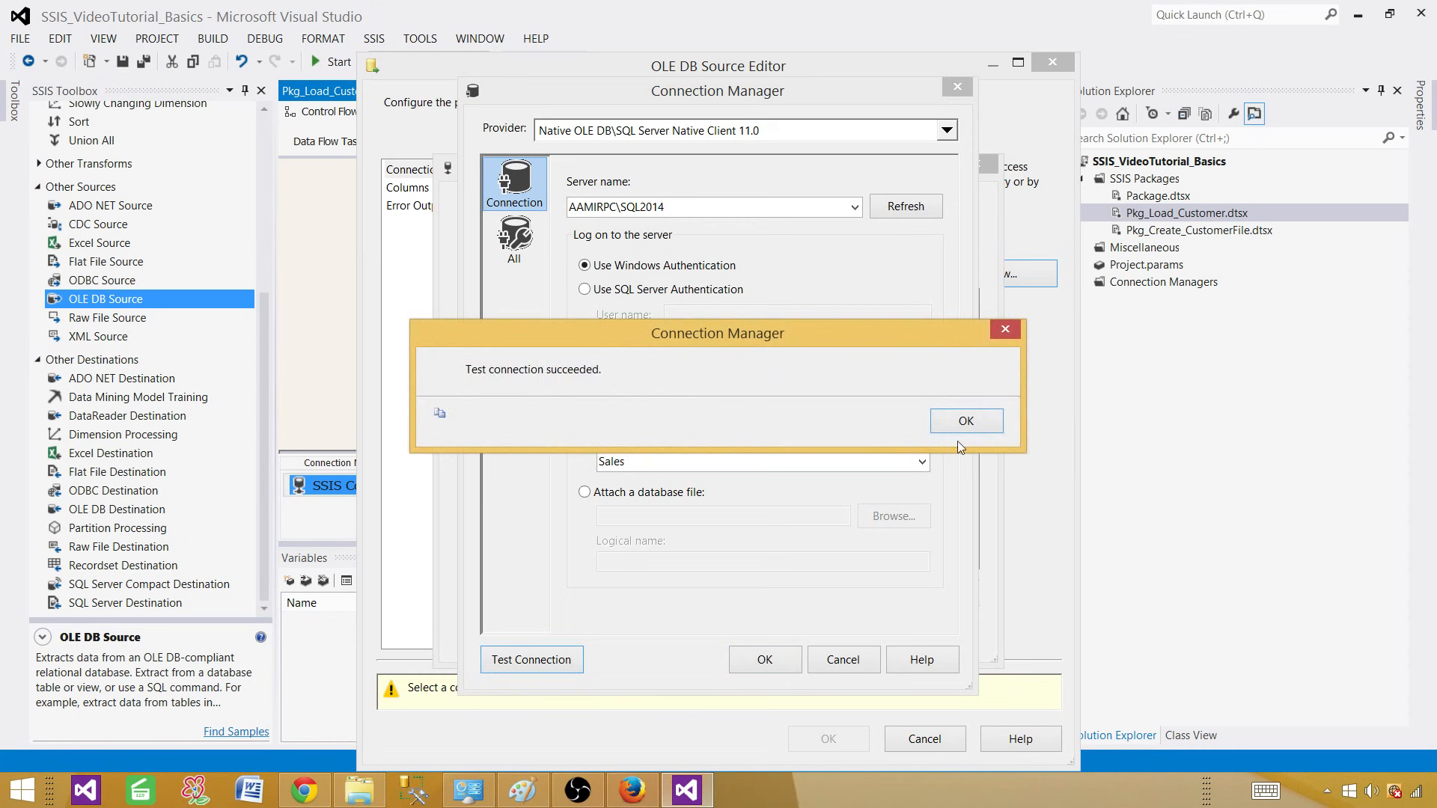
left_click(980, 424)
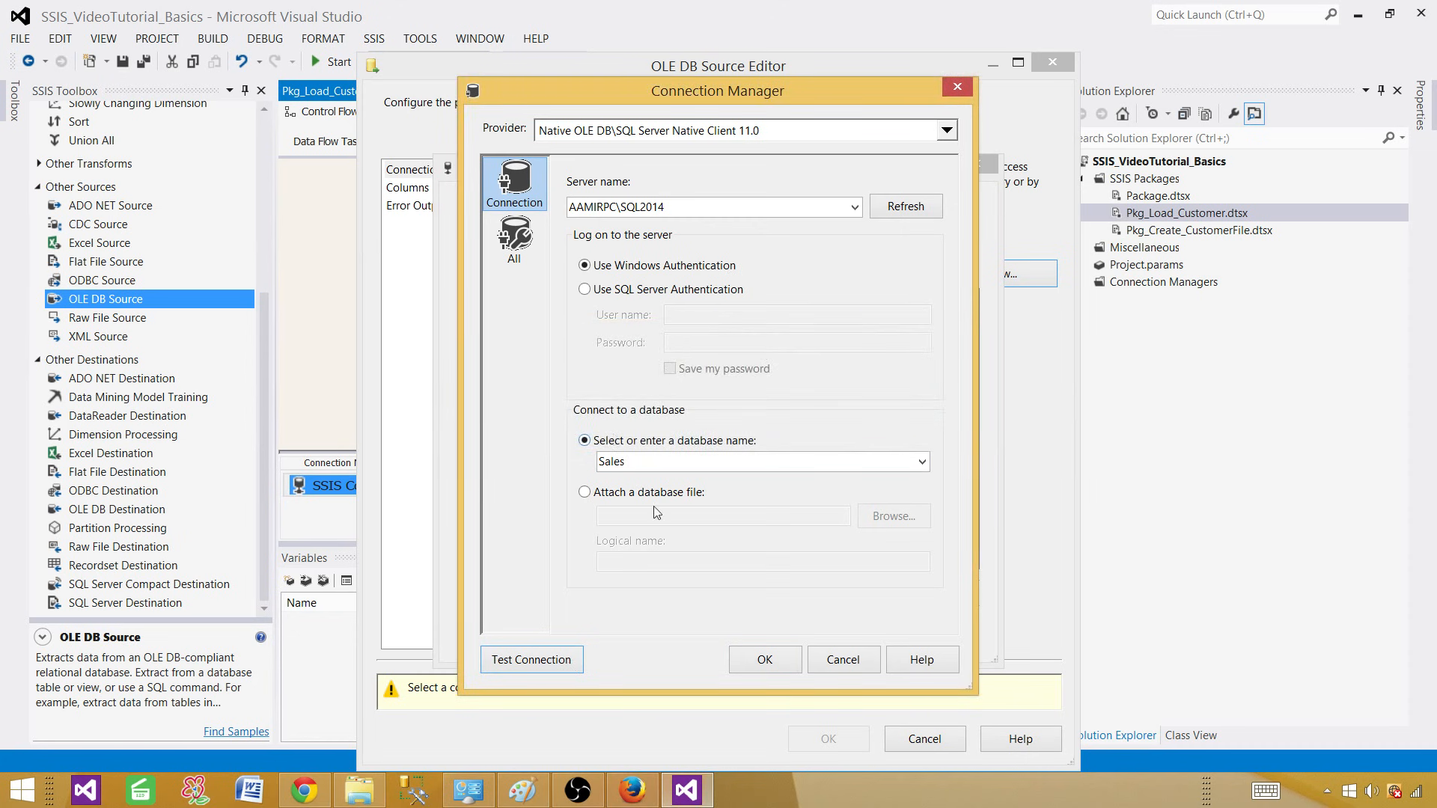
left_click(744, 673)
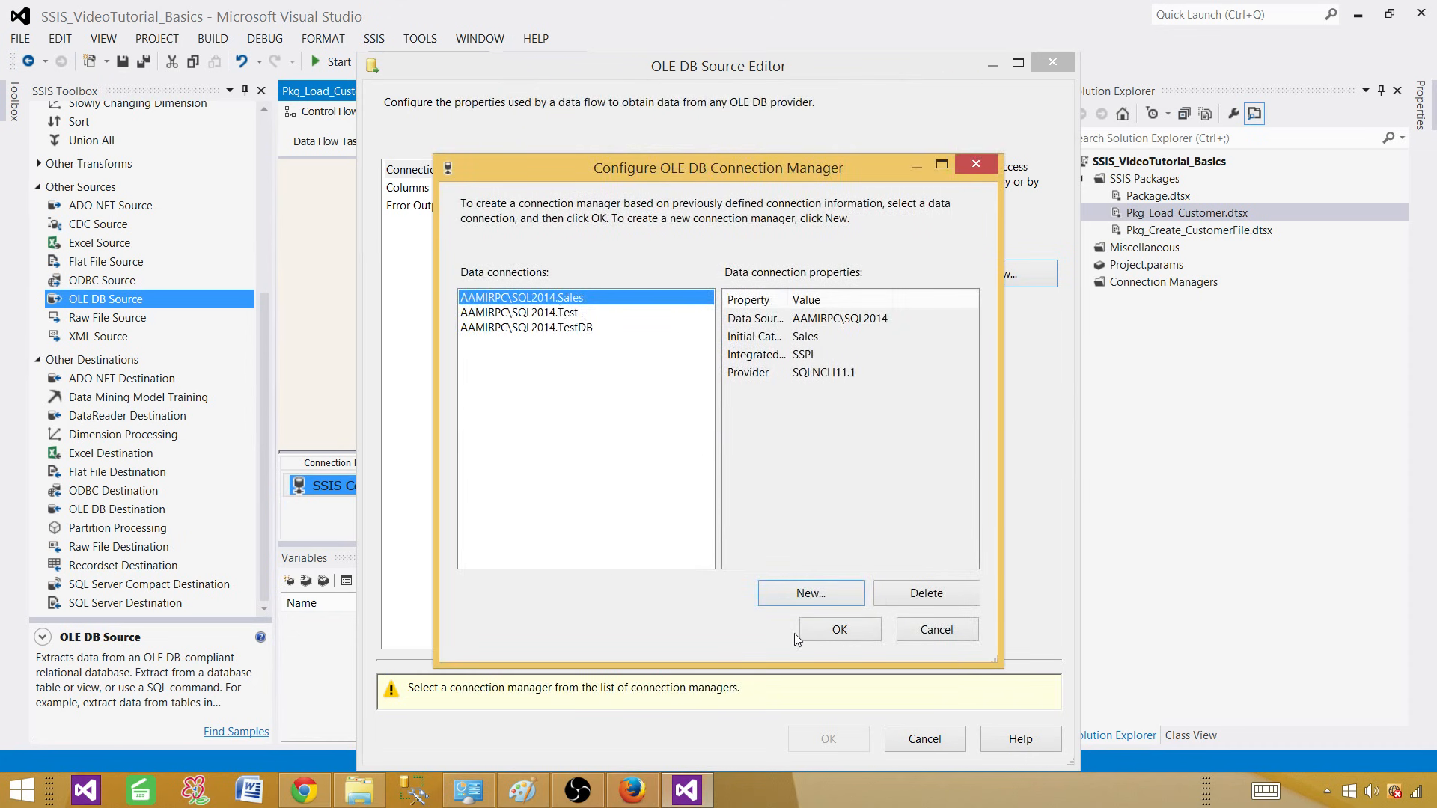
left_click(815, 630)
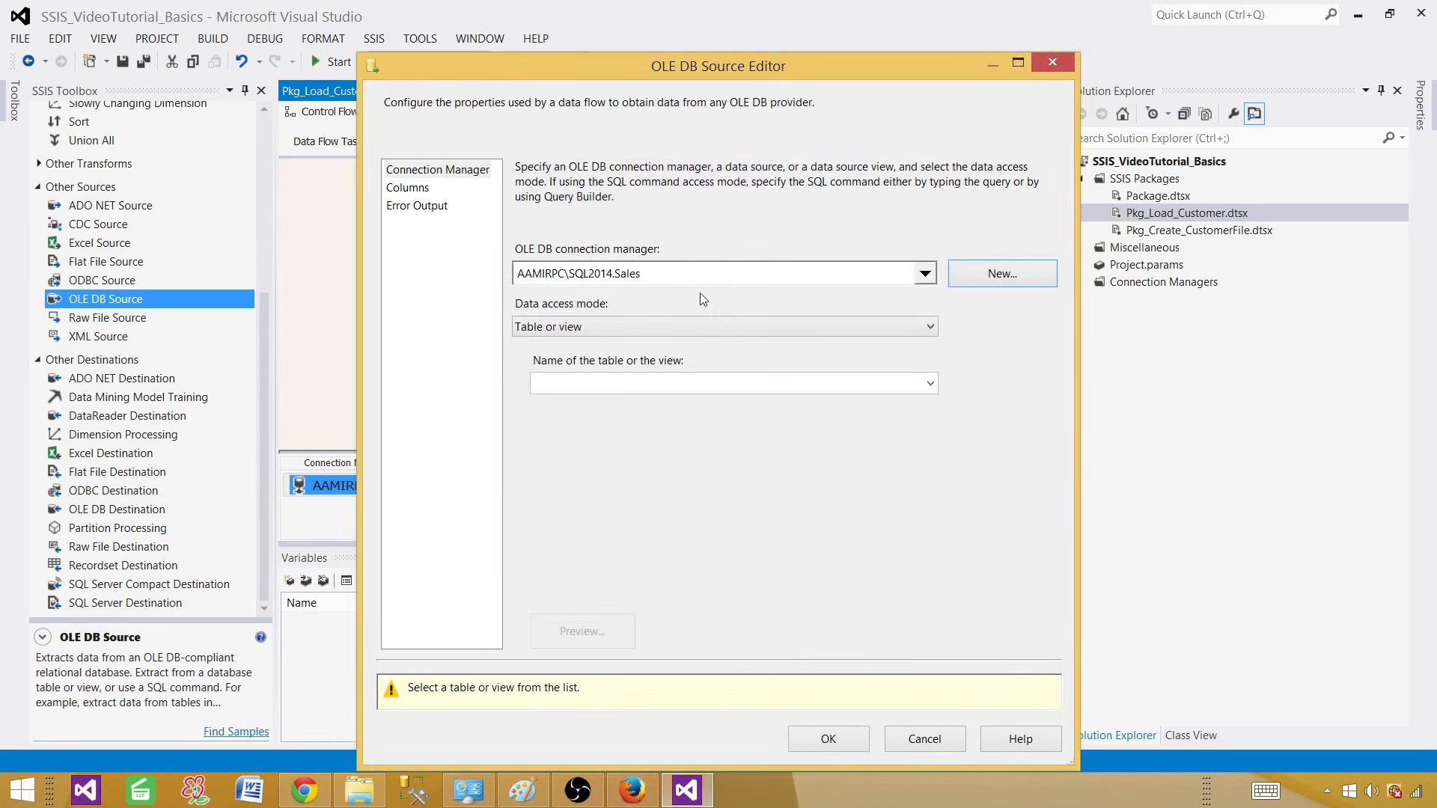
Try the SQL command data access mode on the source and switch back to Table or view
left_click(570, 329)
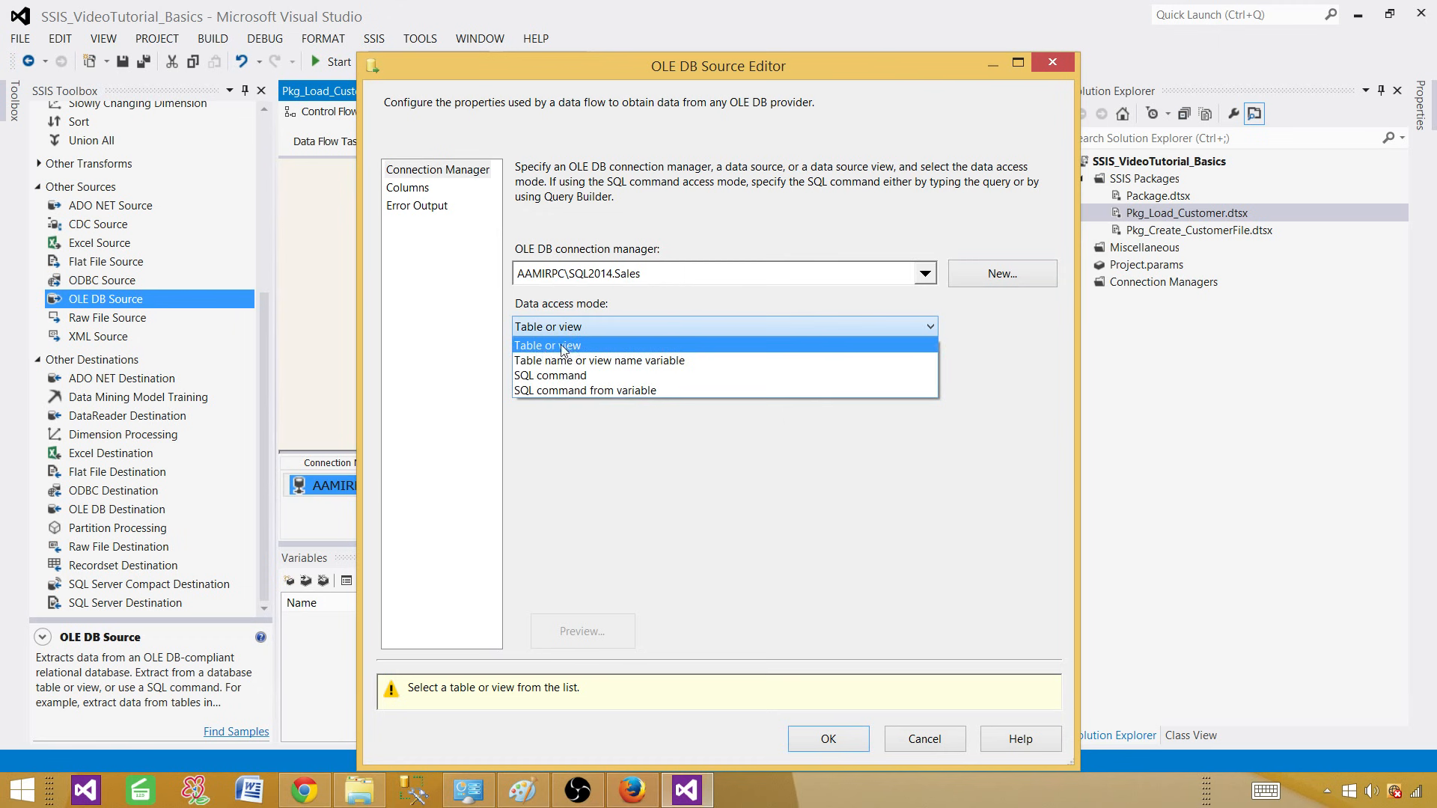
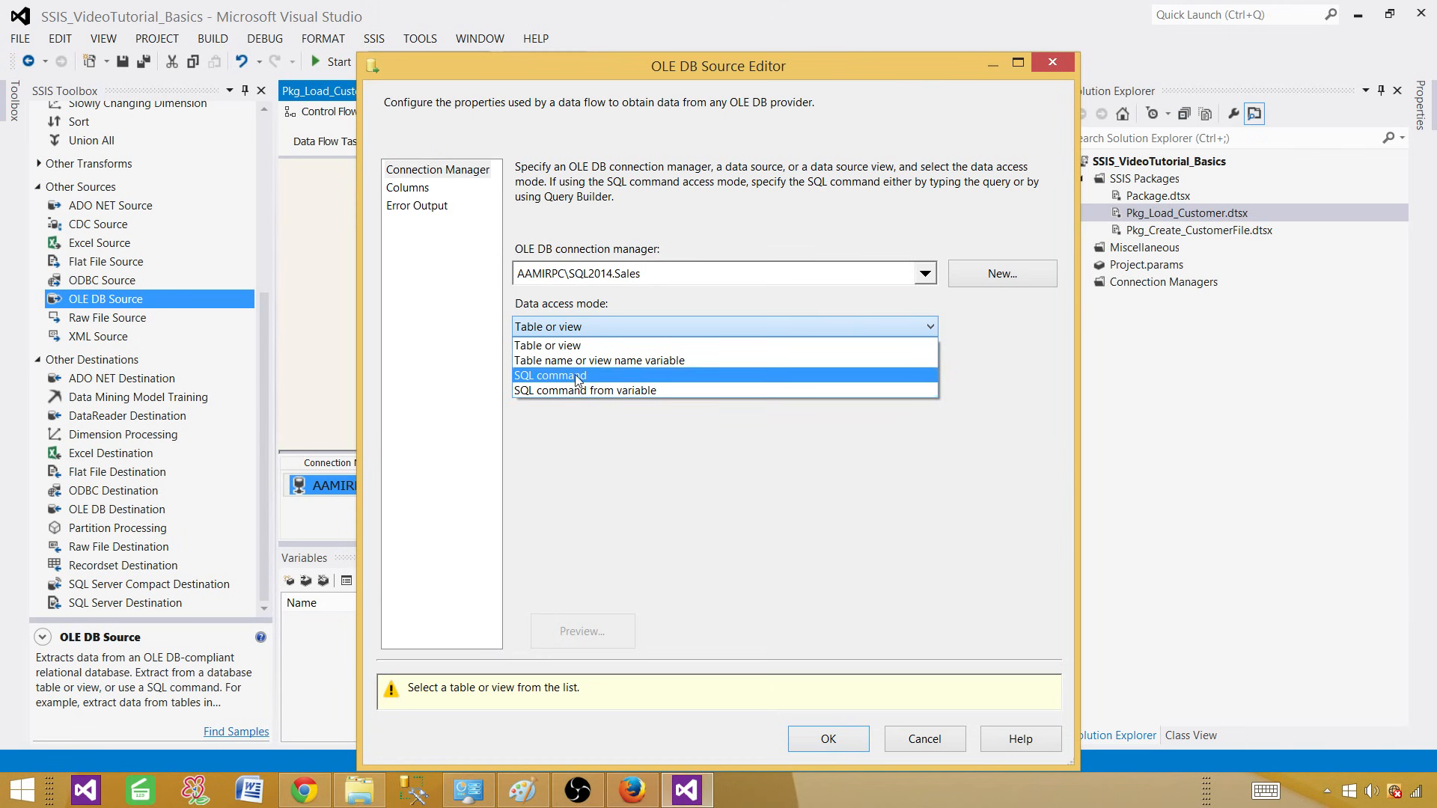
left_click(580, 377)
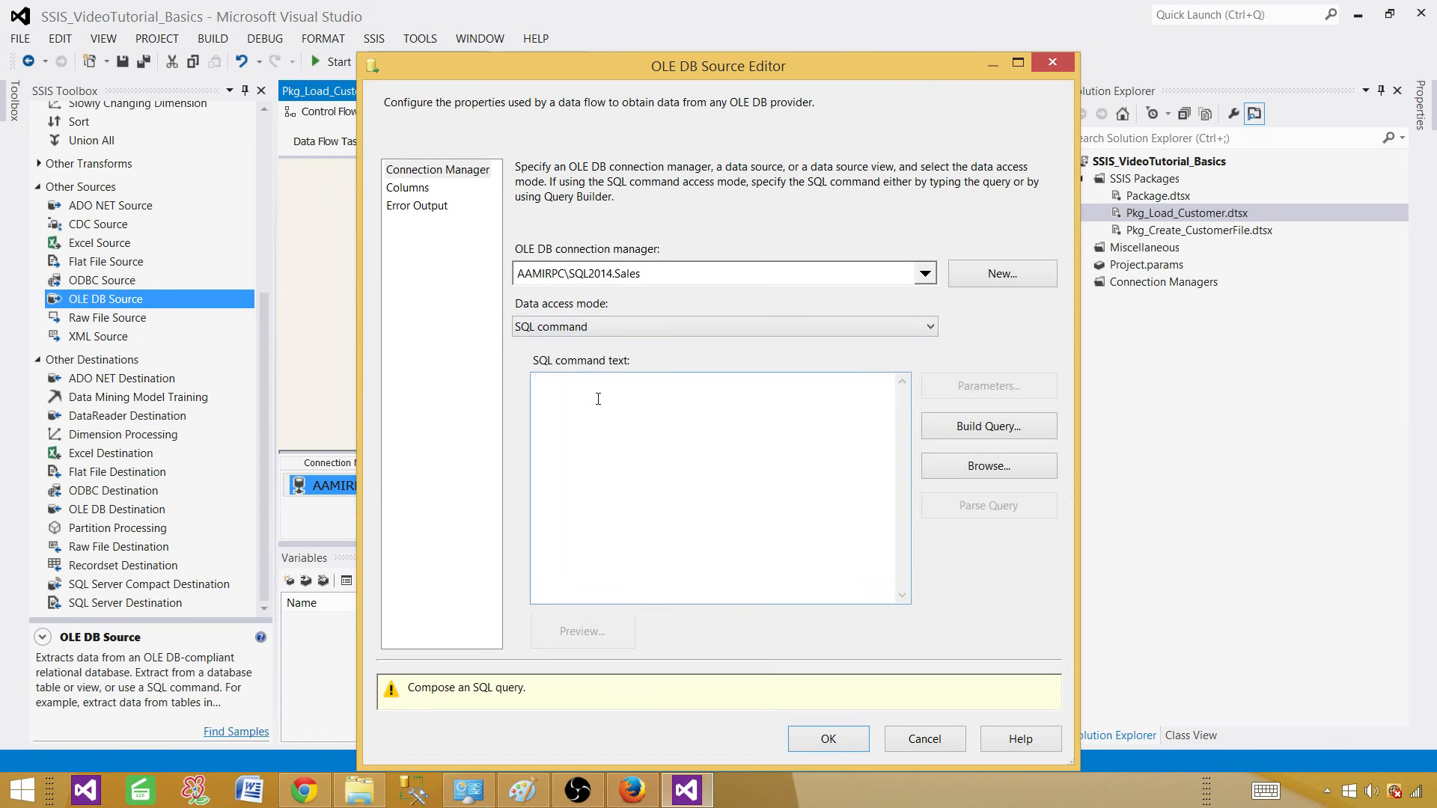
left_click(555, 327)
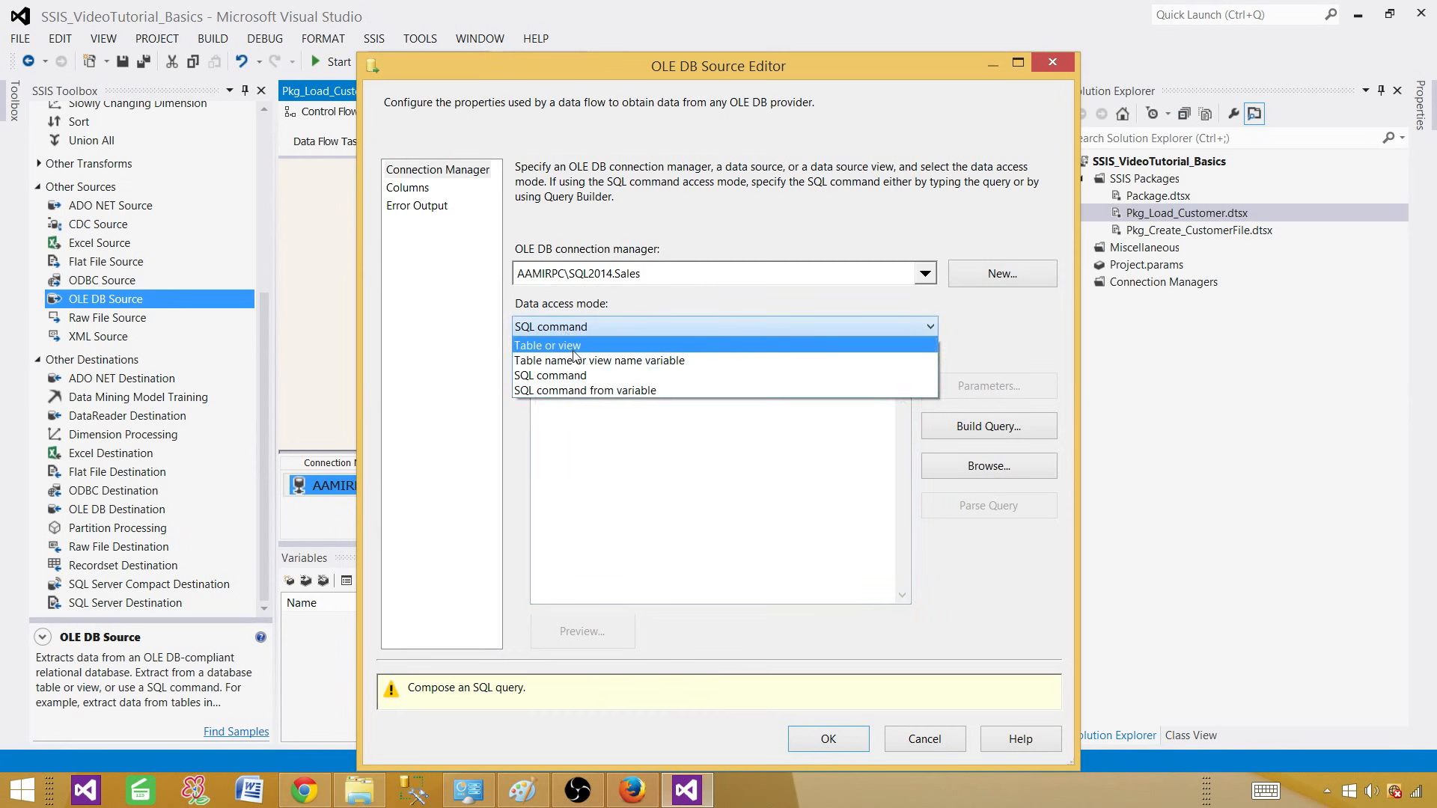
left_click(574, 349)
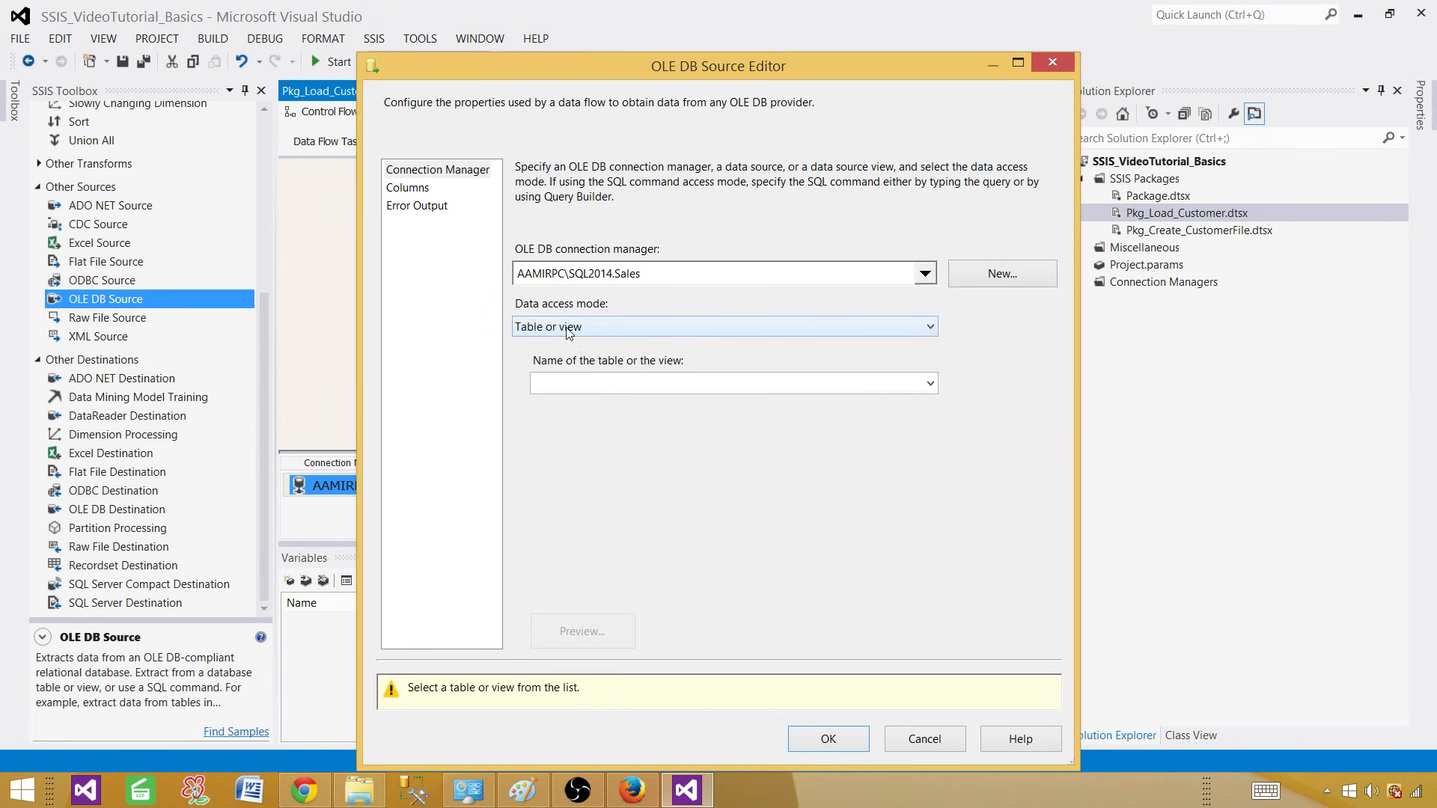
Choose the [dbo].[Employee] table for the OLE DB Source, examine its columns, and return to the connection settings
left_click(572, 384)
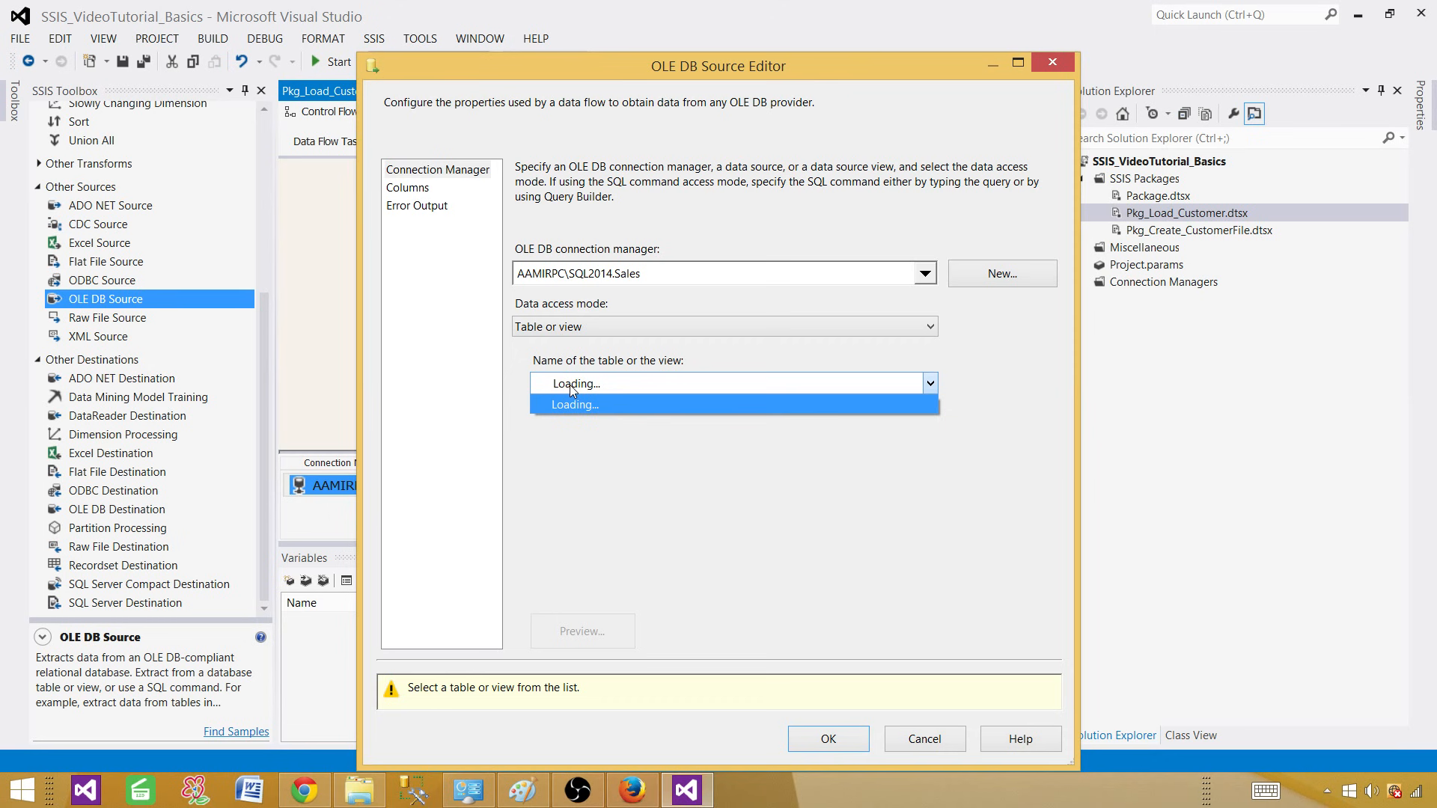
left_click(623, 423)
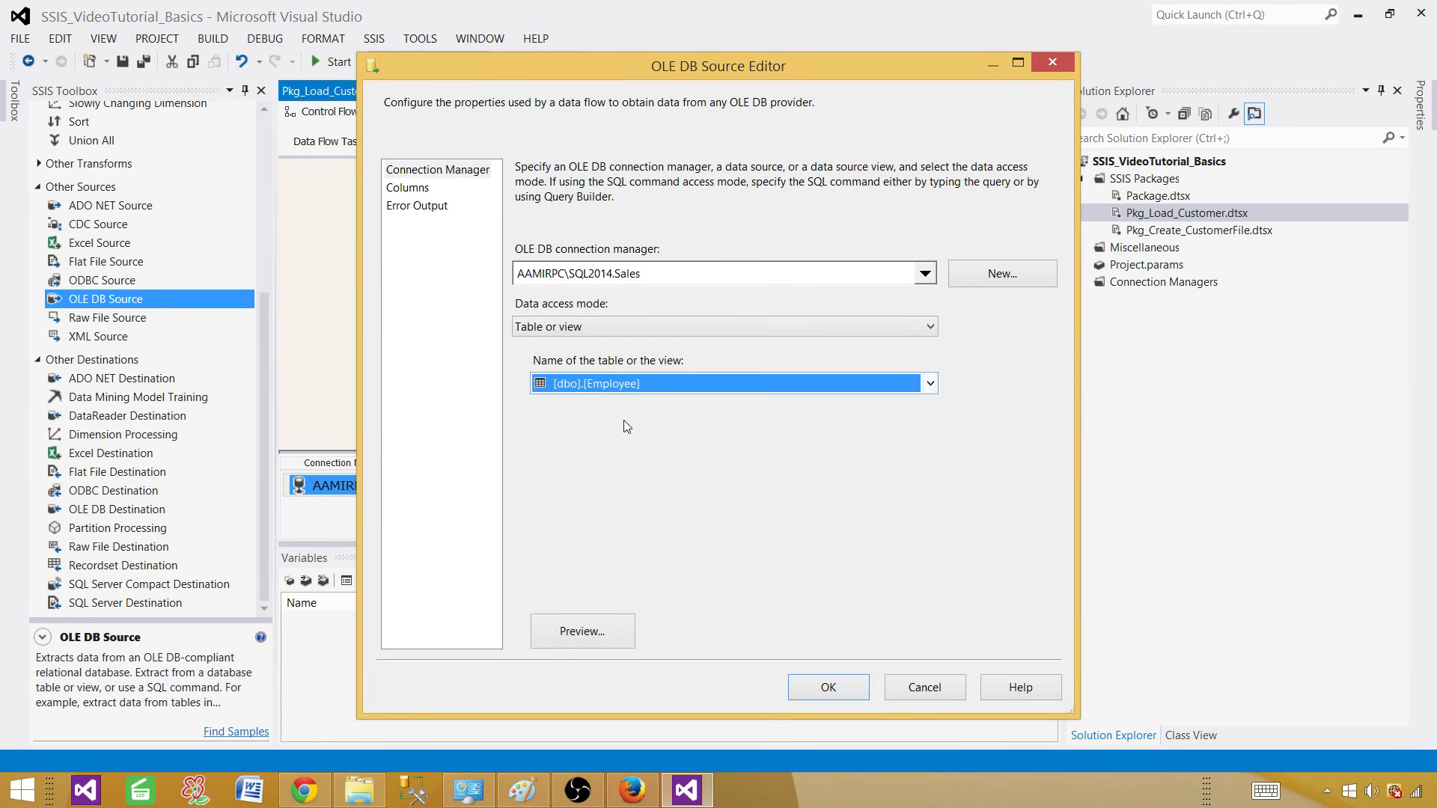
left_click(422, 188)
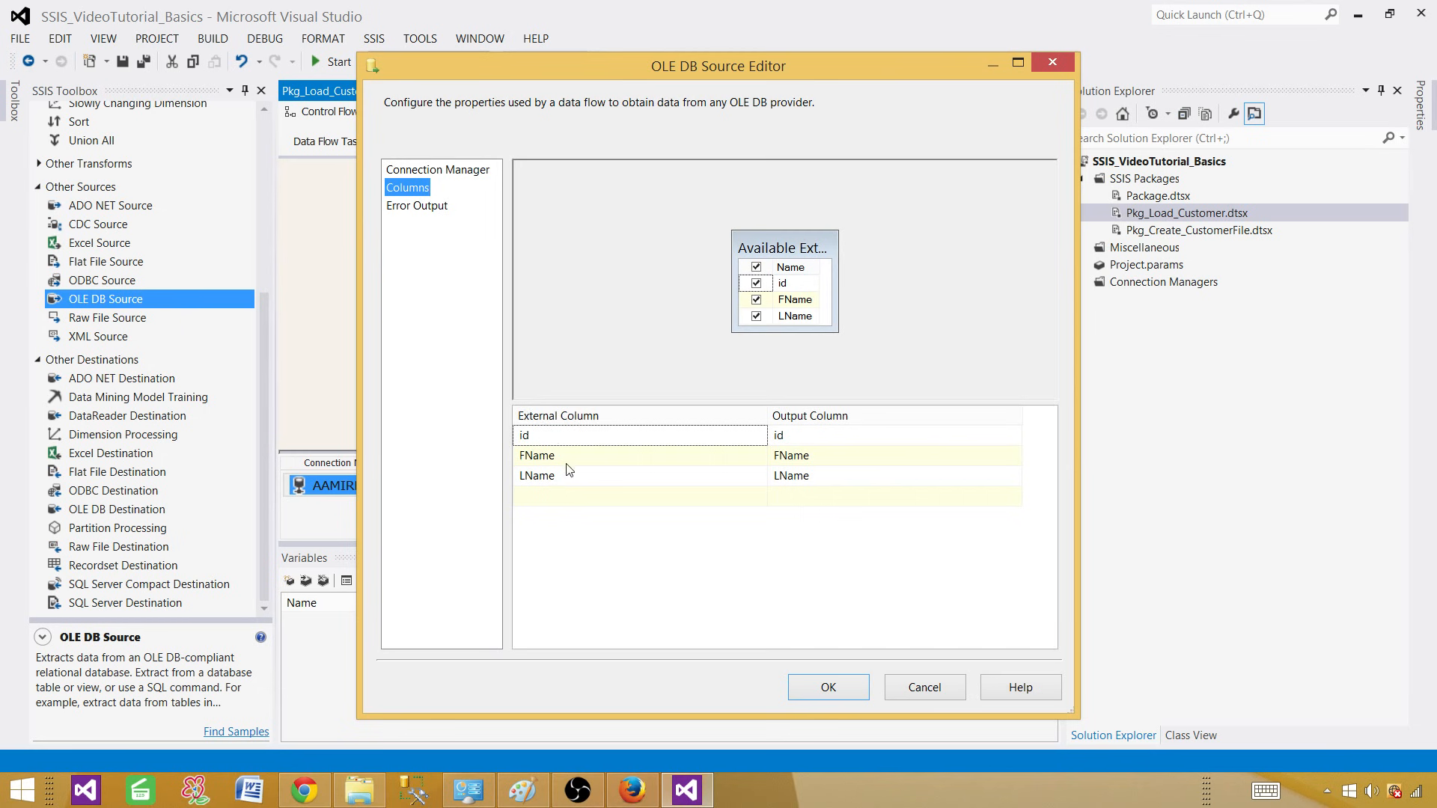
left_click(398, 171)
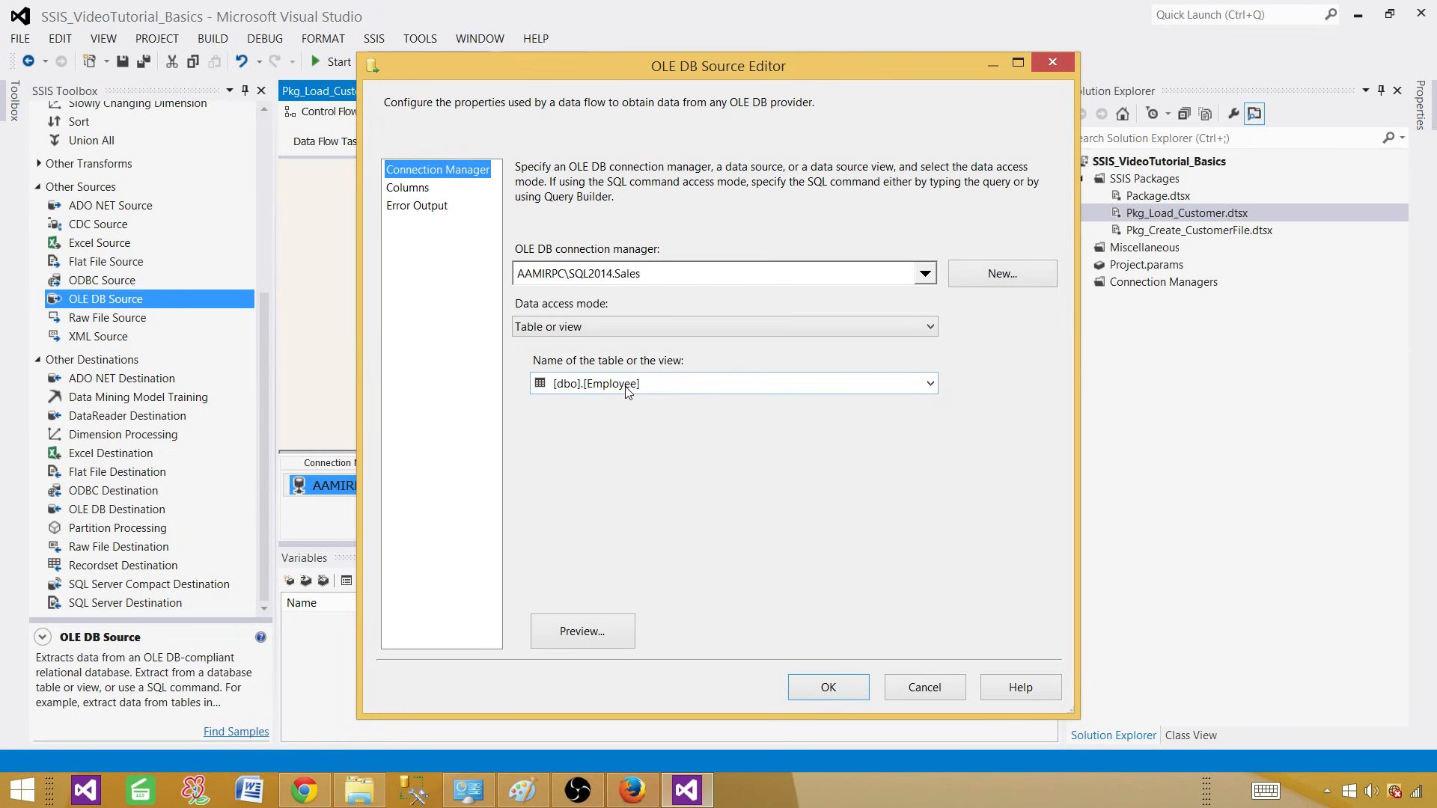
Set the source's data access mode to SQL command and enter the query "Select FNAme,LName from dbo.Employee"
left_click(586, 325)
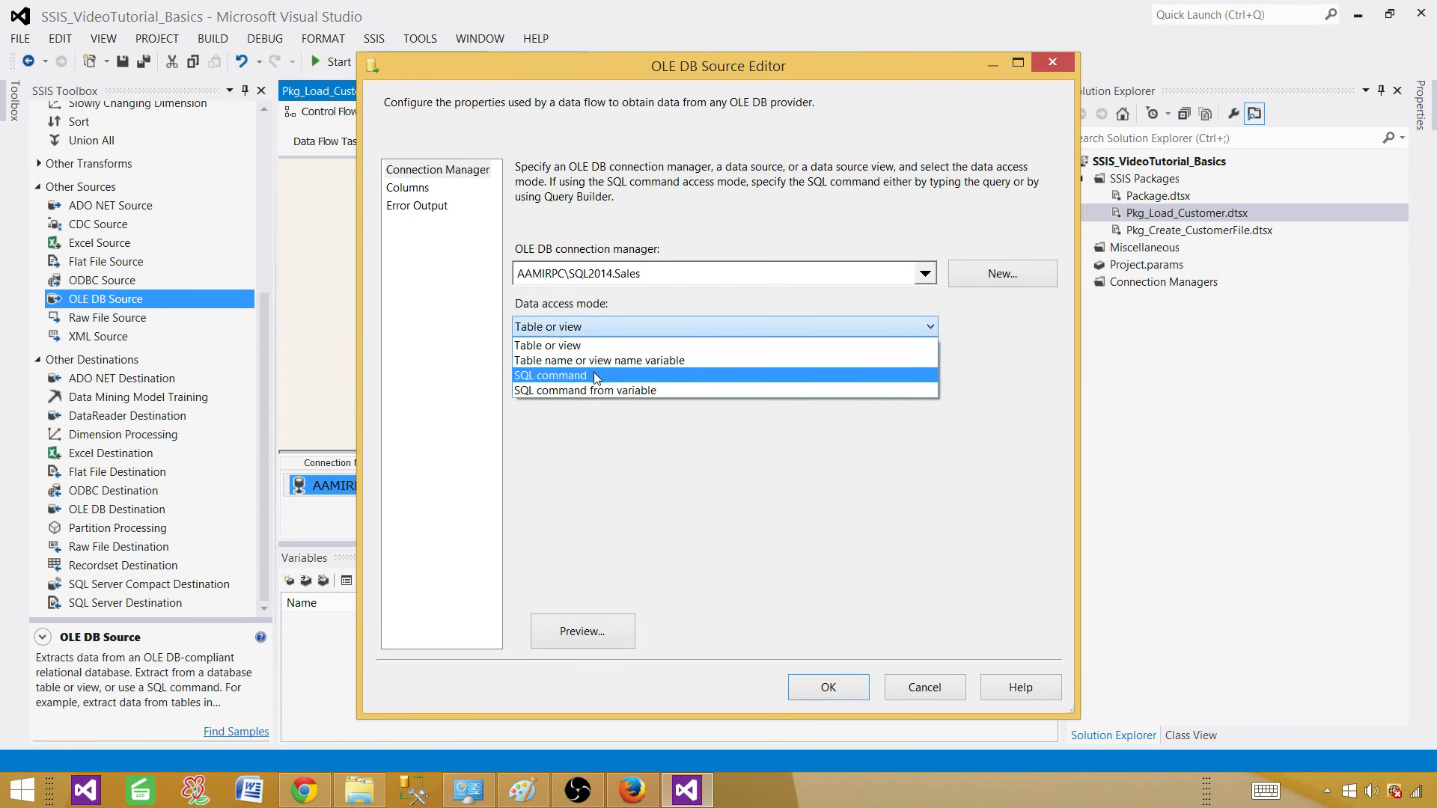
left_click(596, 376)
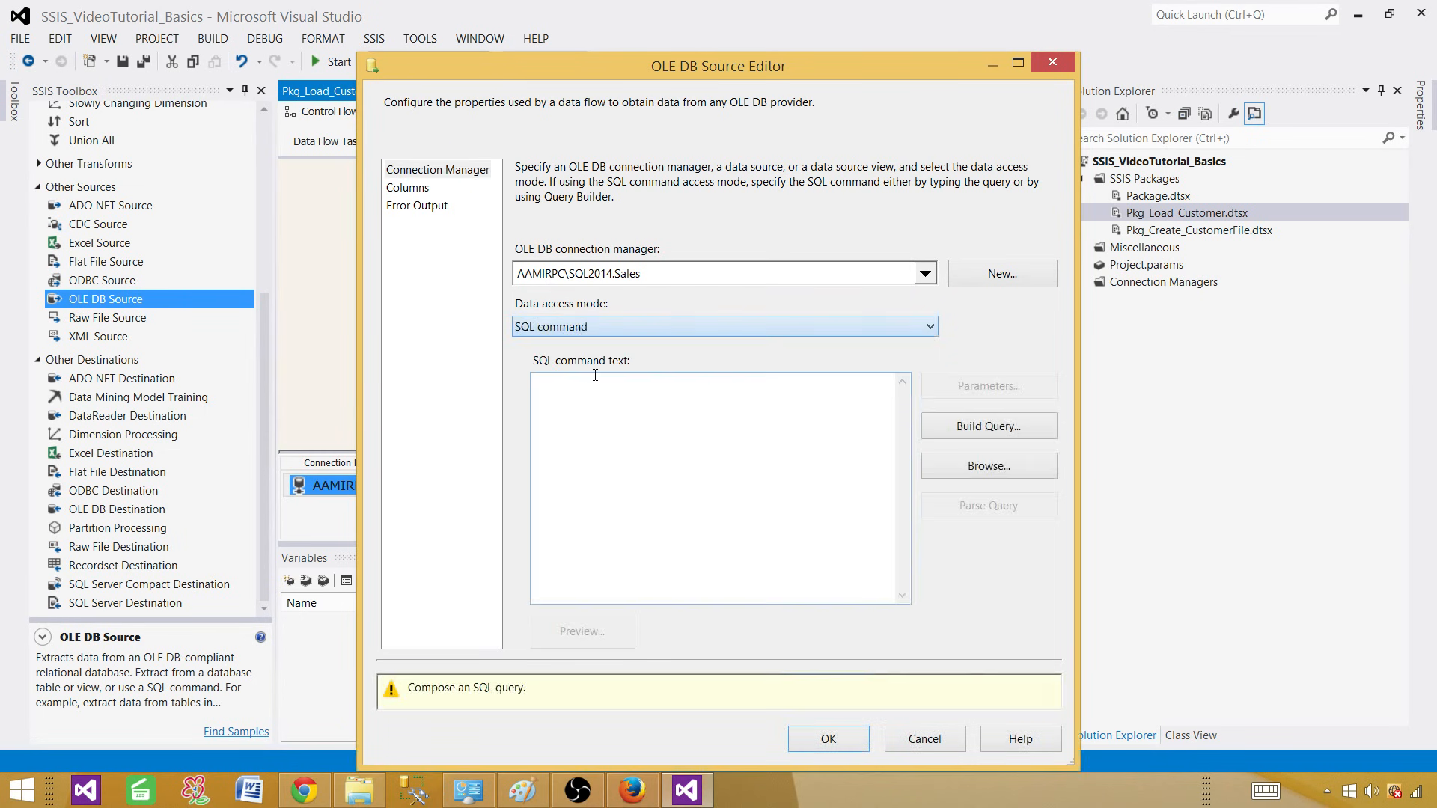
left_click(654, 399)
type("Select")
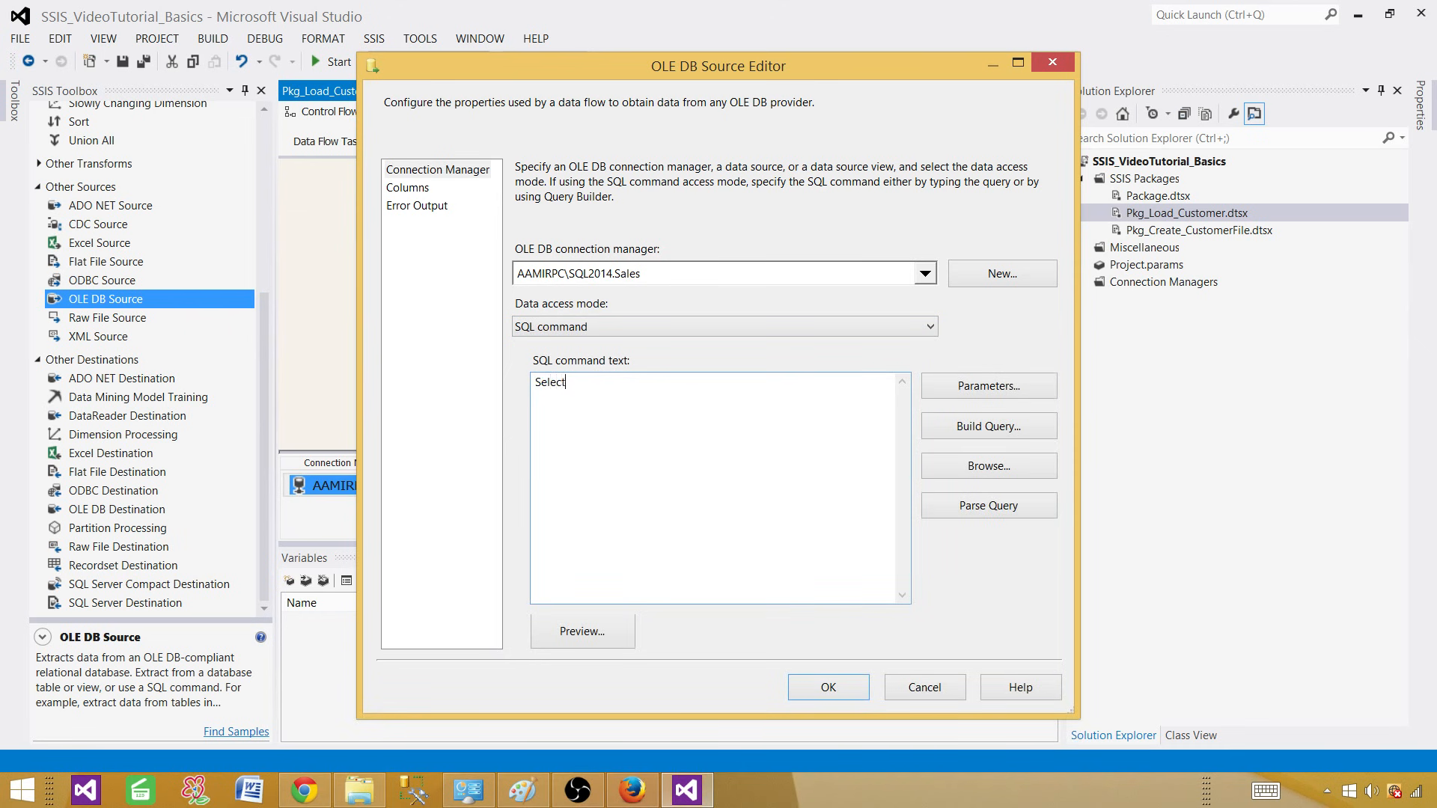
type(" FNAme,LName from dbo.Employee")
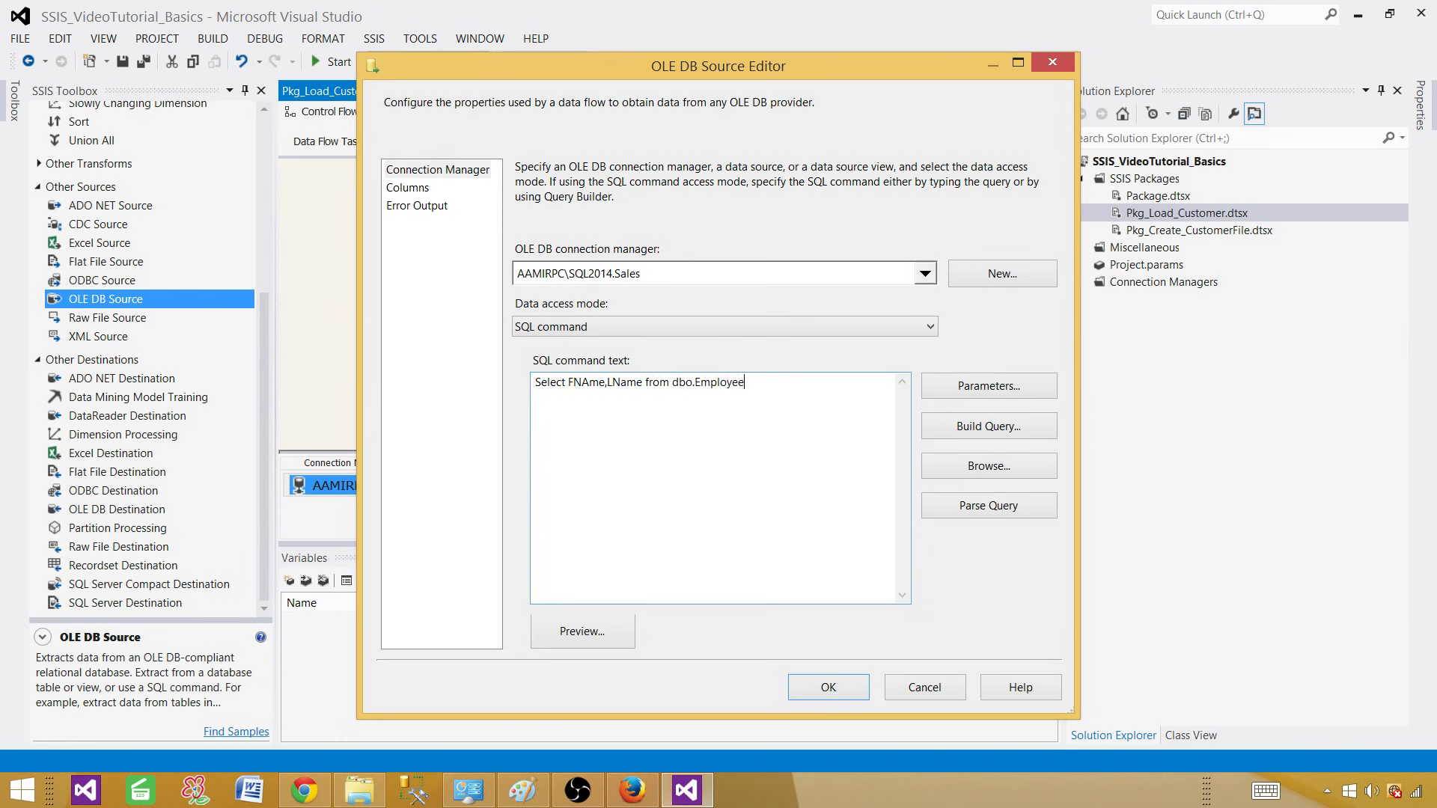
Try to preview the entered query and return to the SQL command text
left_click(571, 633)
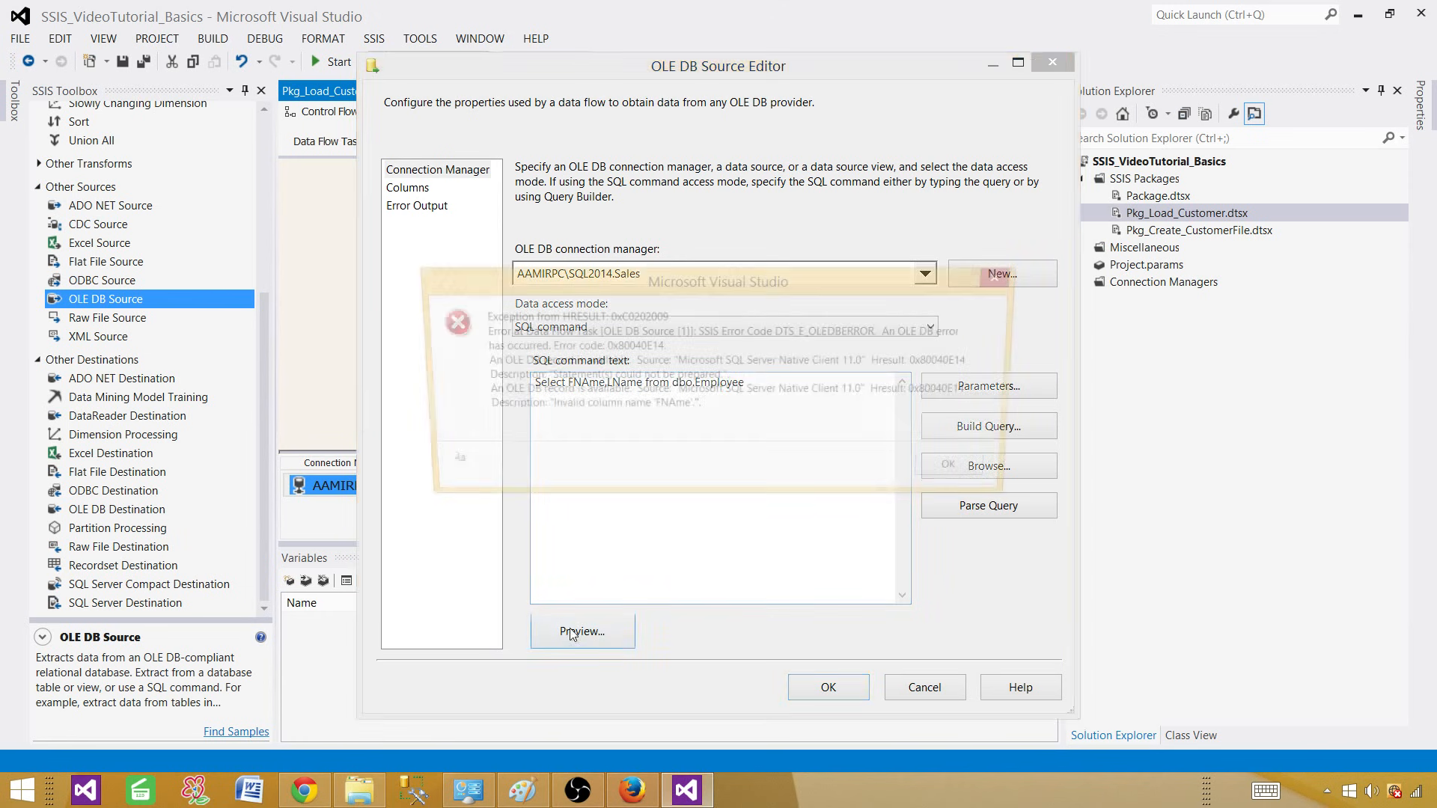
left_click(964, 473)
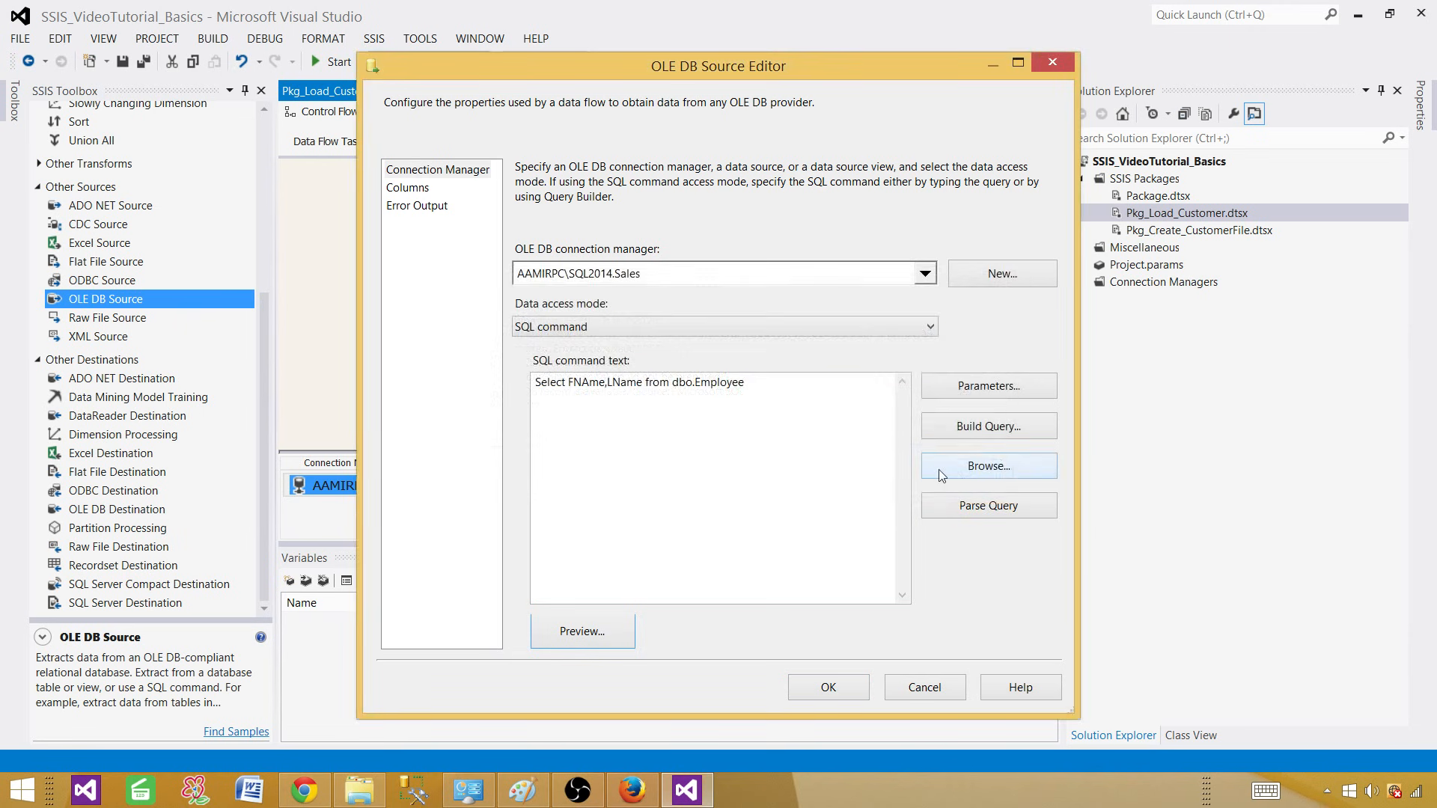
left_click(647, 411)
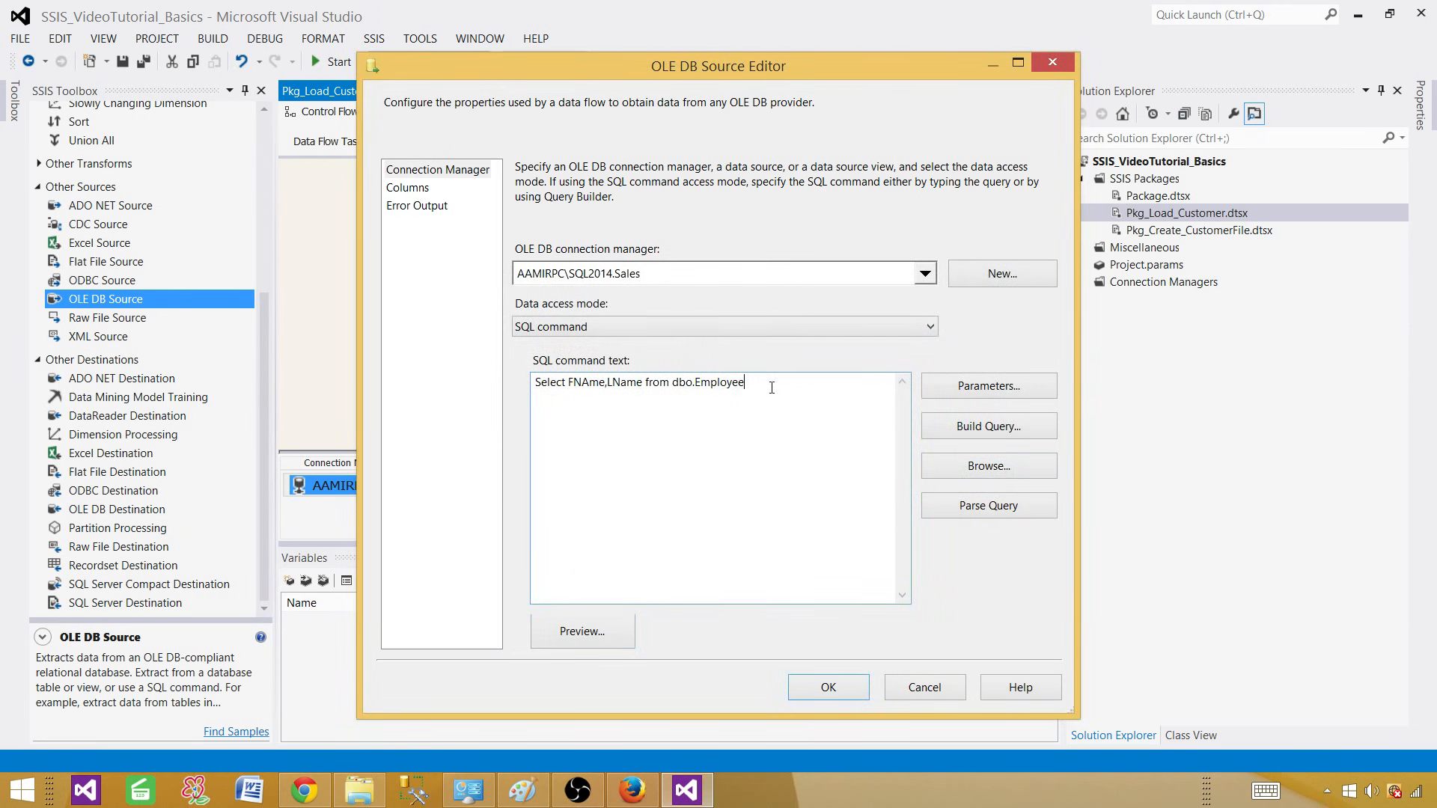
Switch to SQL Server Management Studio, connect to the SQL2014 instance, and expand the tables of the Sales database
left_click(410, 795)
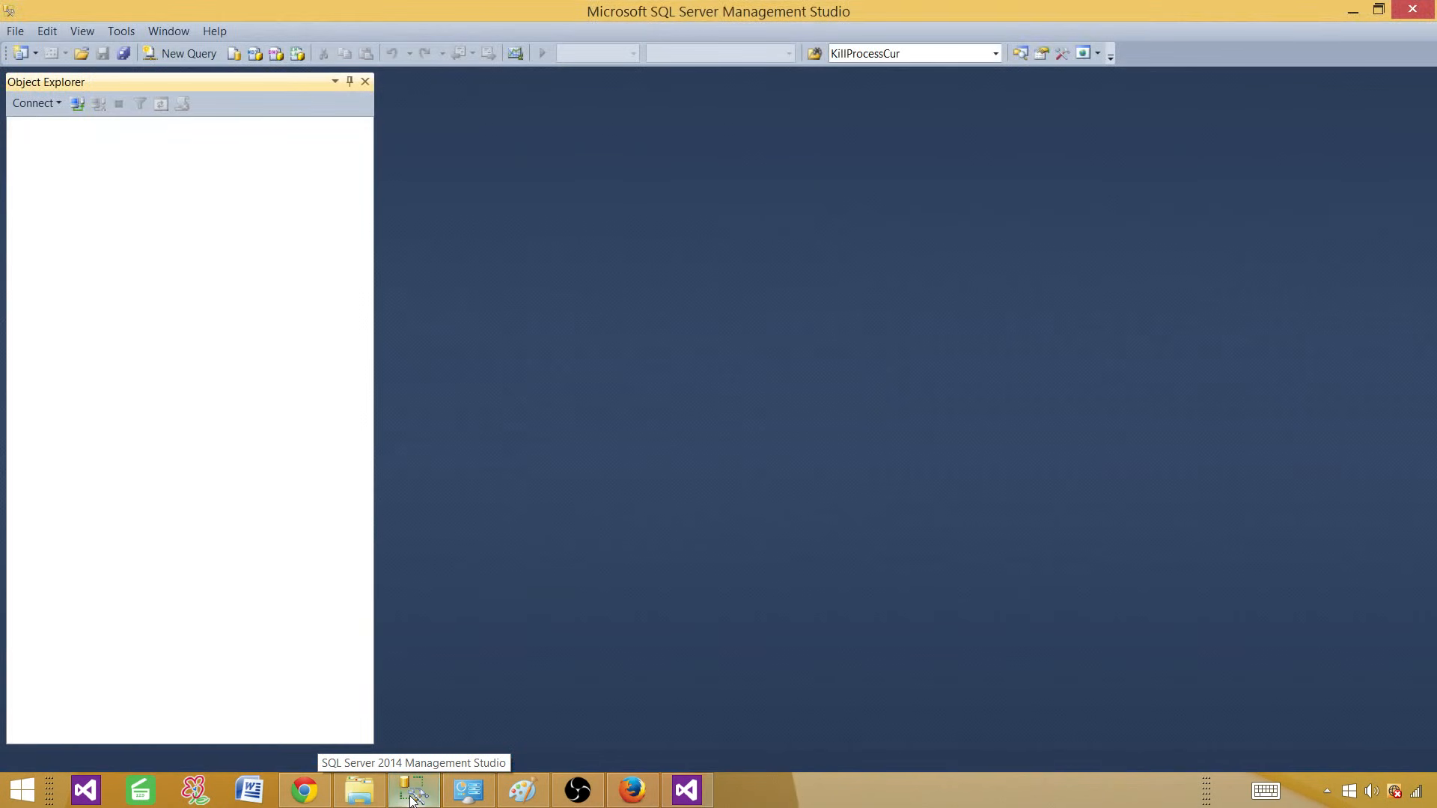
left_click(632, 423)
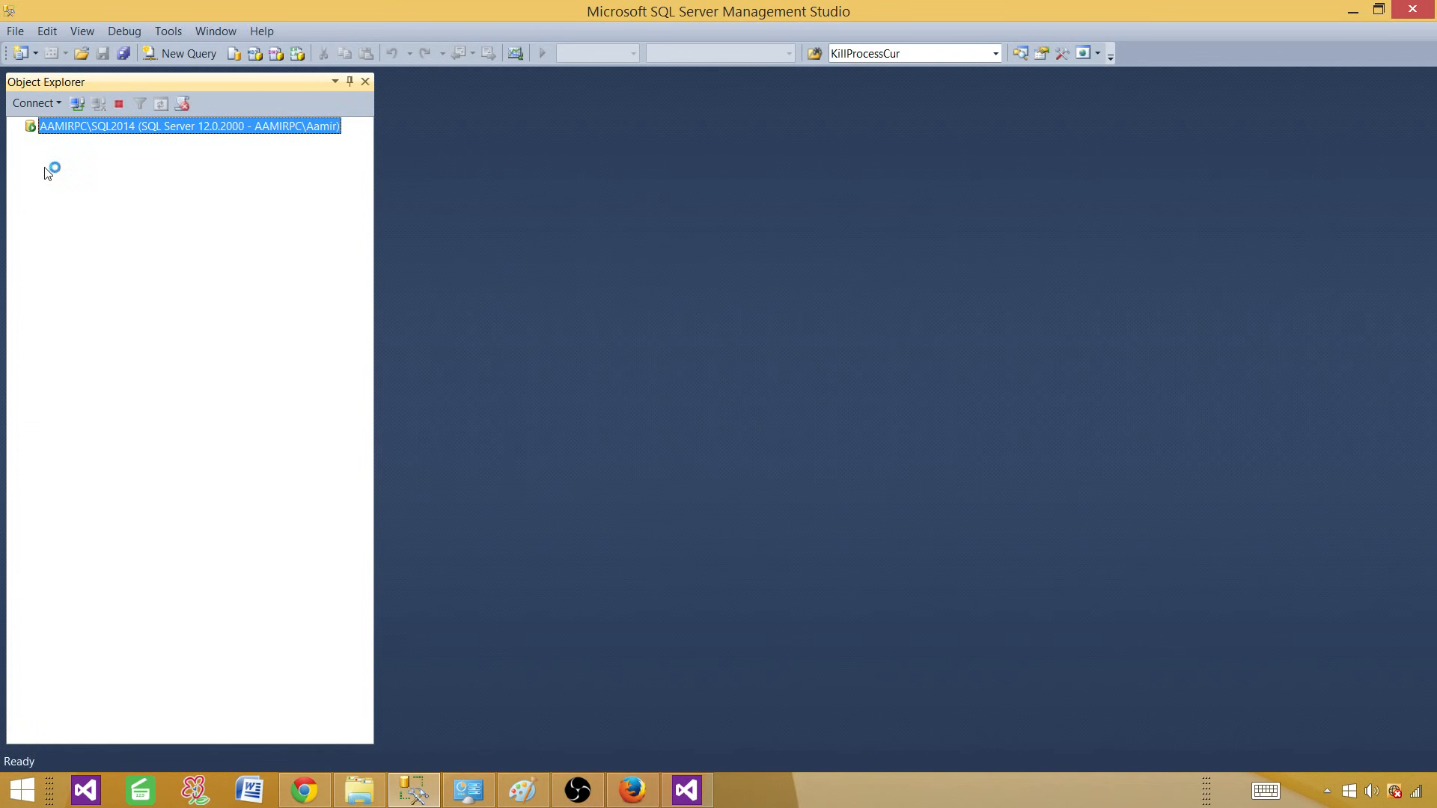
left_click(30, 143)
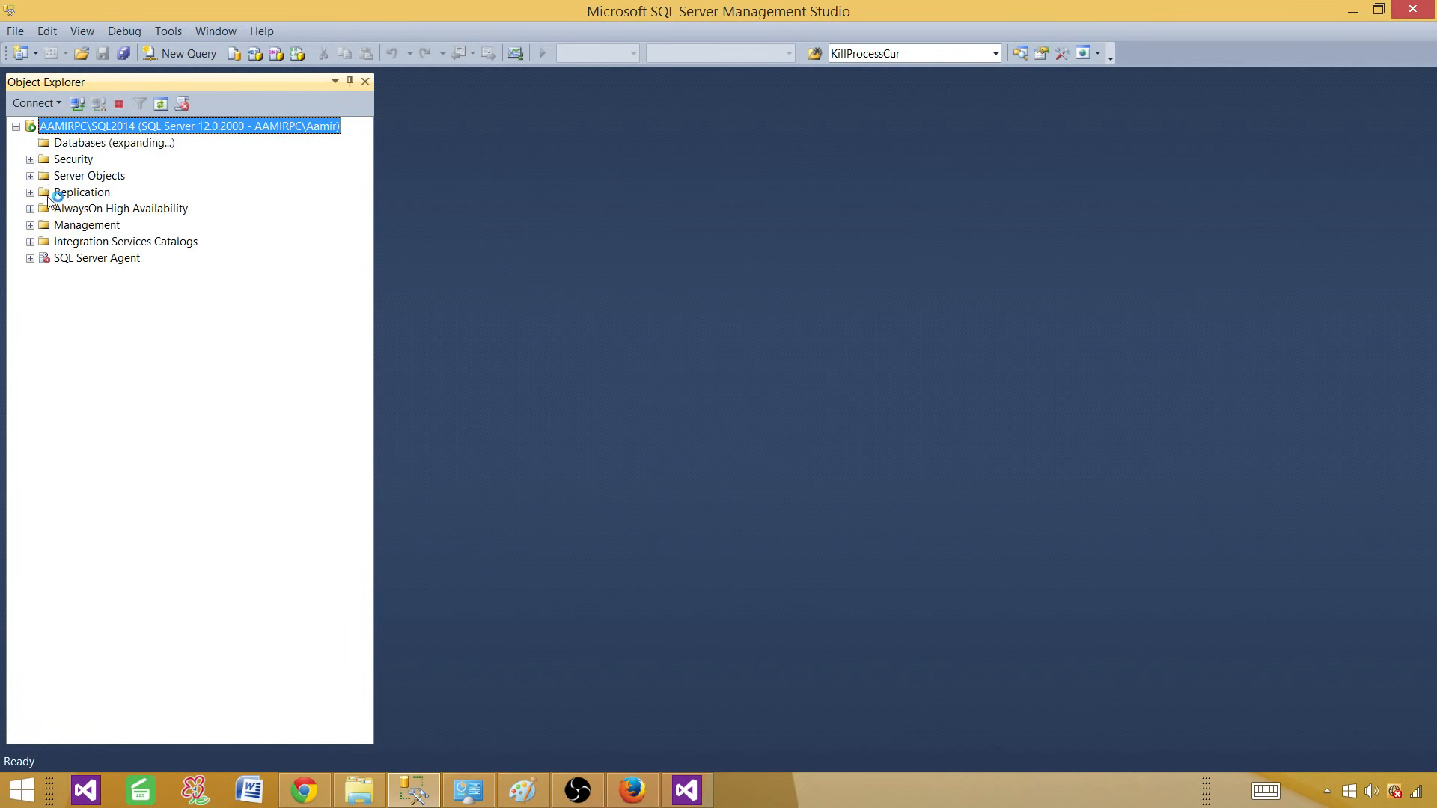
left_click(81, 211)
left_click(45, 209)
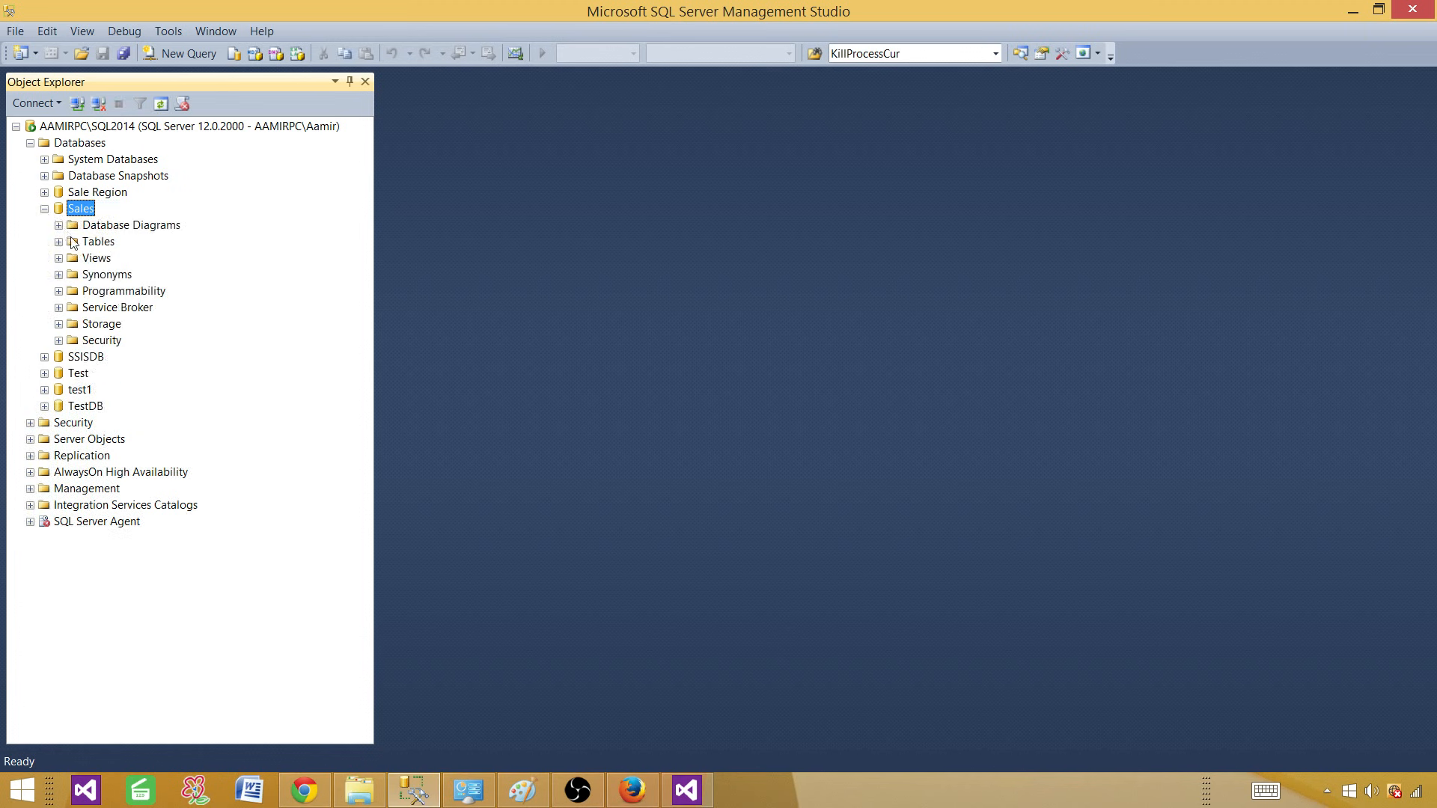
left_click(58, 241)
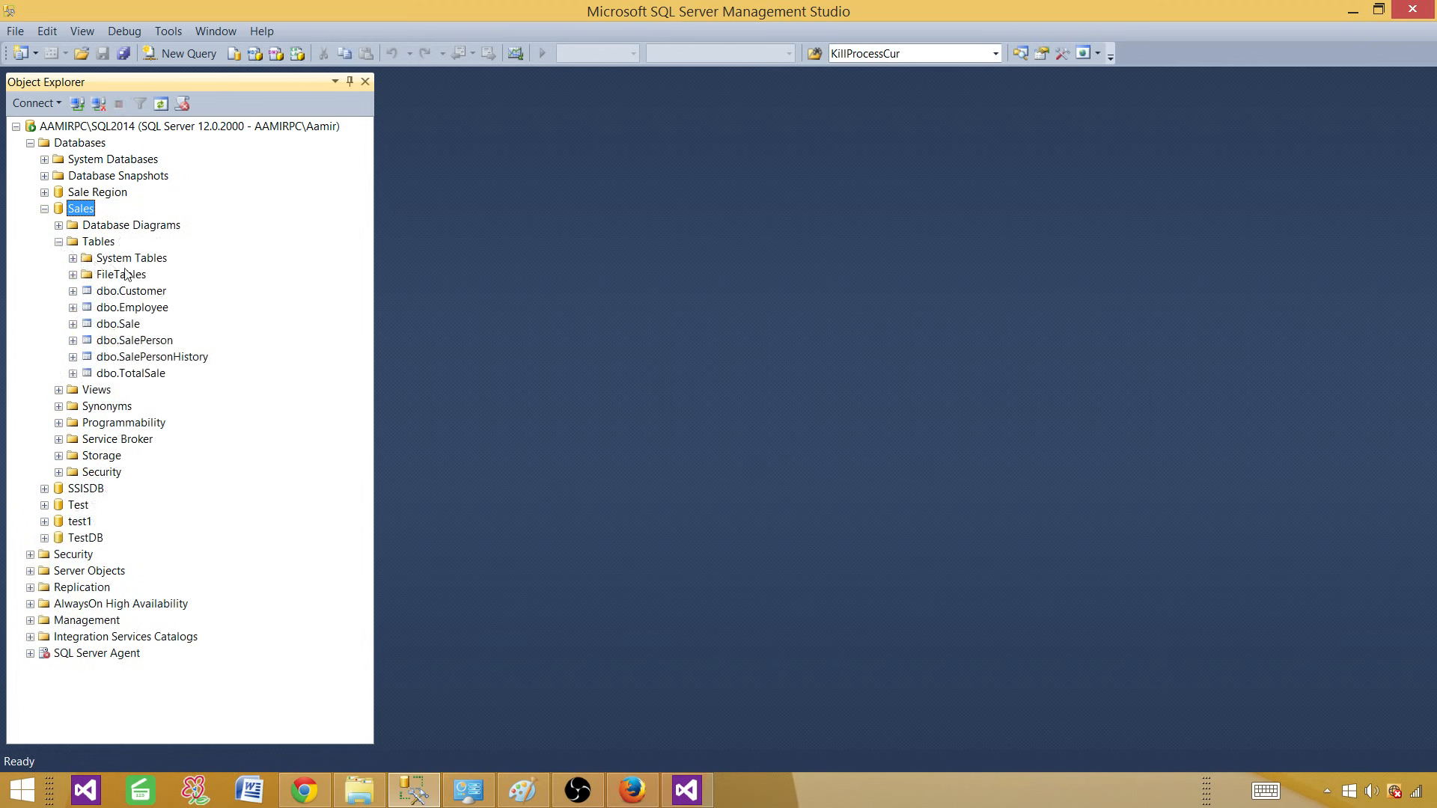
Generate and run a query for the top 1000 rows of the dbo.Employee table
left_click(143, 308)
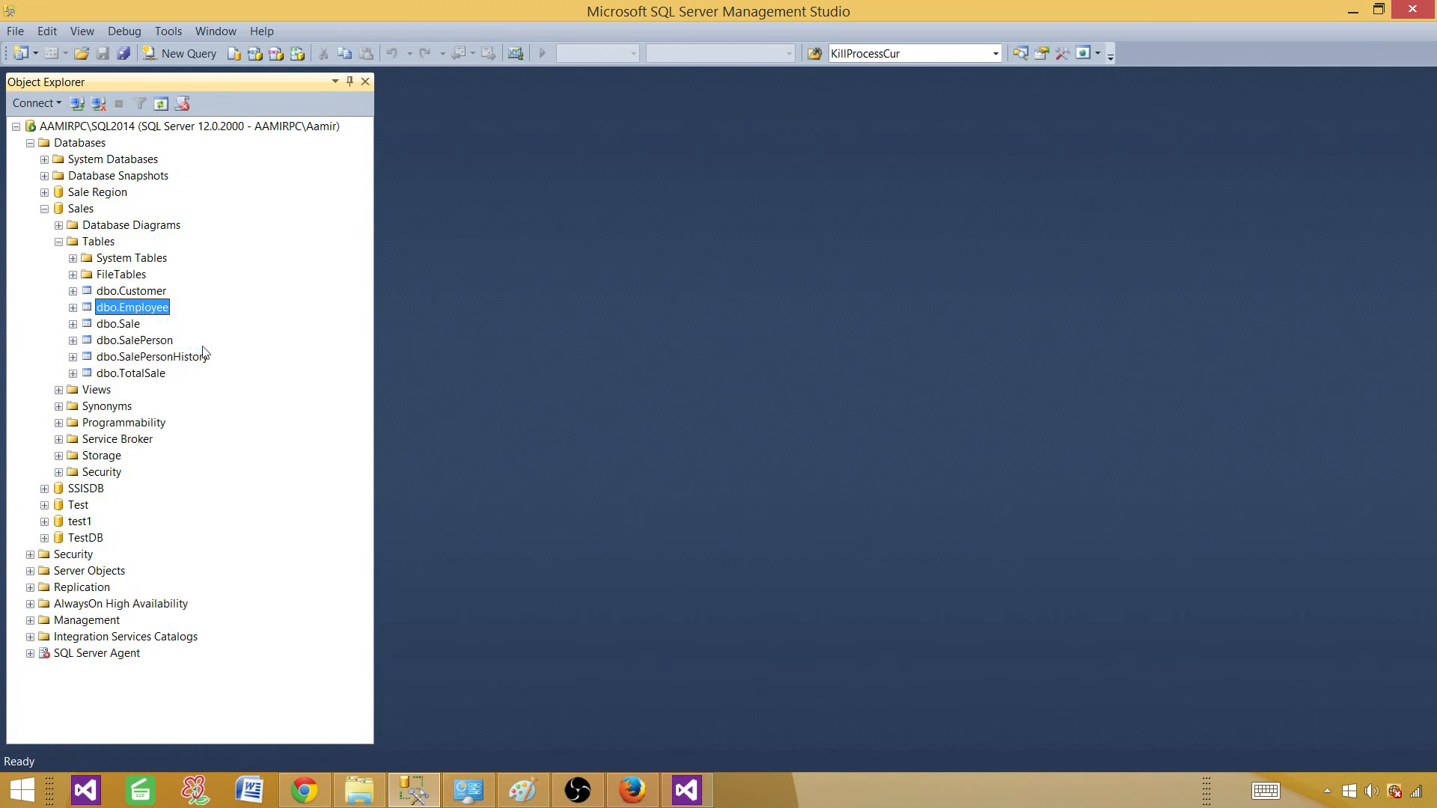
right_click(141, 309)
left_click(235, 354)
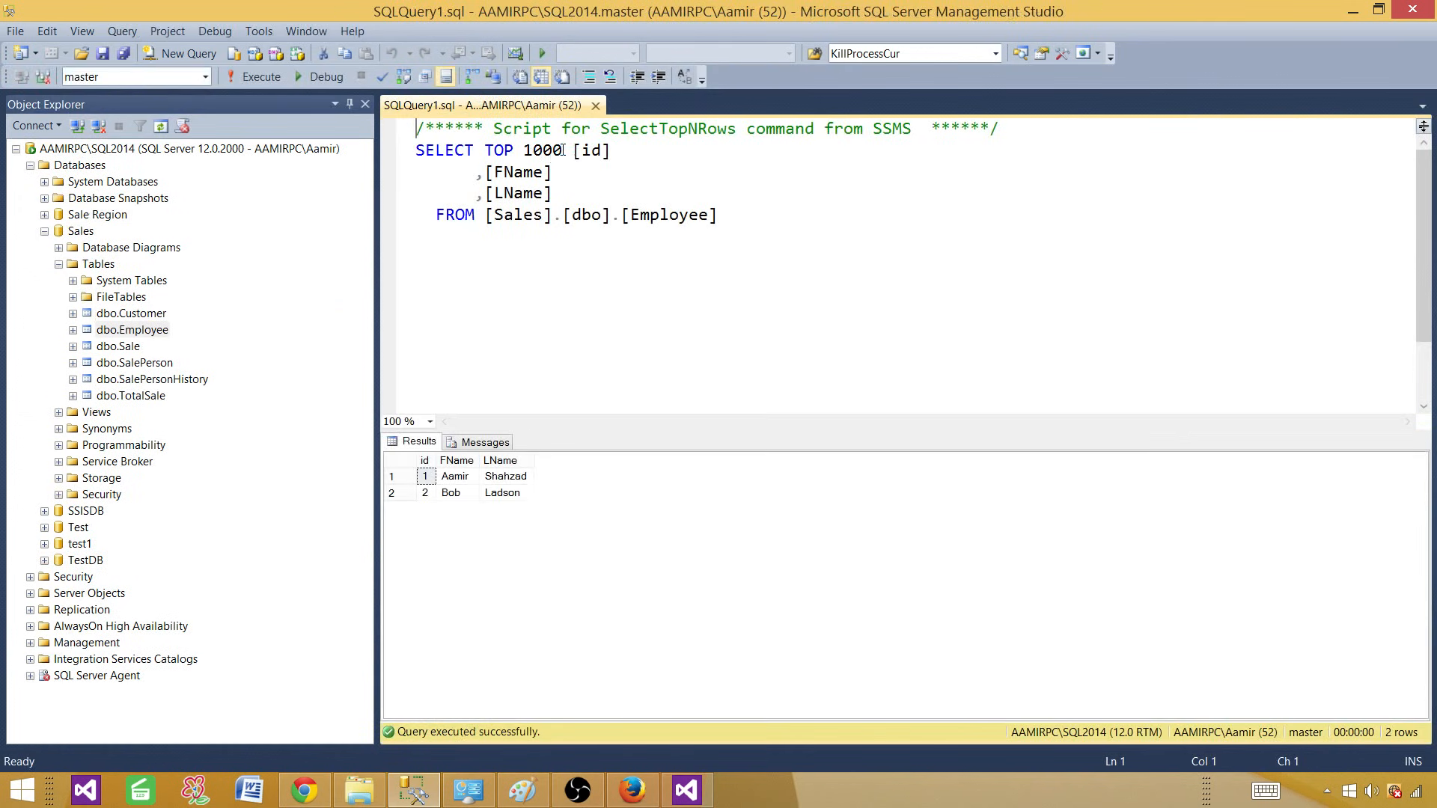
Reduce the query to [FName] and [LName] from [dbo].[Employee], removing TOP 1000, the id column and the Sales prefix
left_click_drag(563, 152, 493, 151)
key("Delete")
key("Delete")
left_click(484, 176)
key("BackSpace")
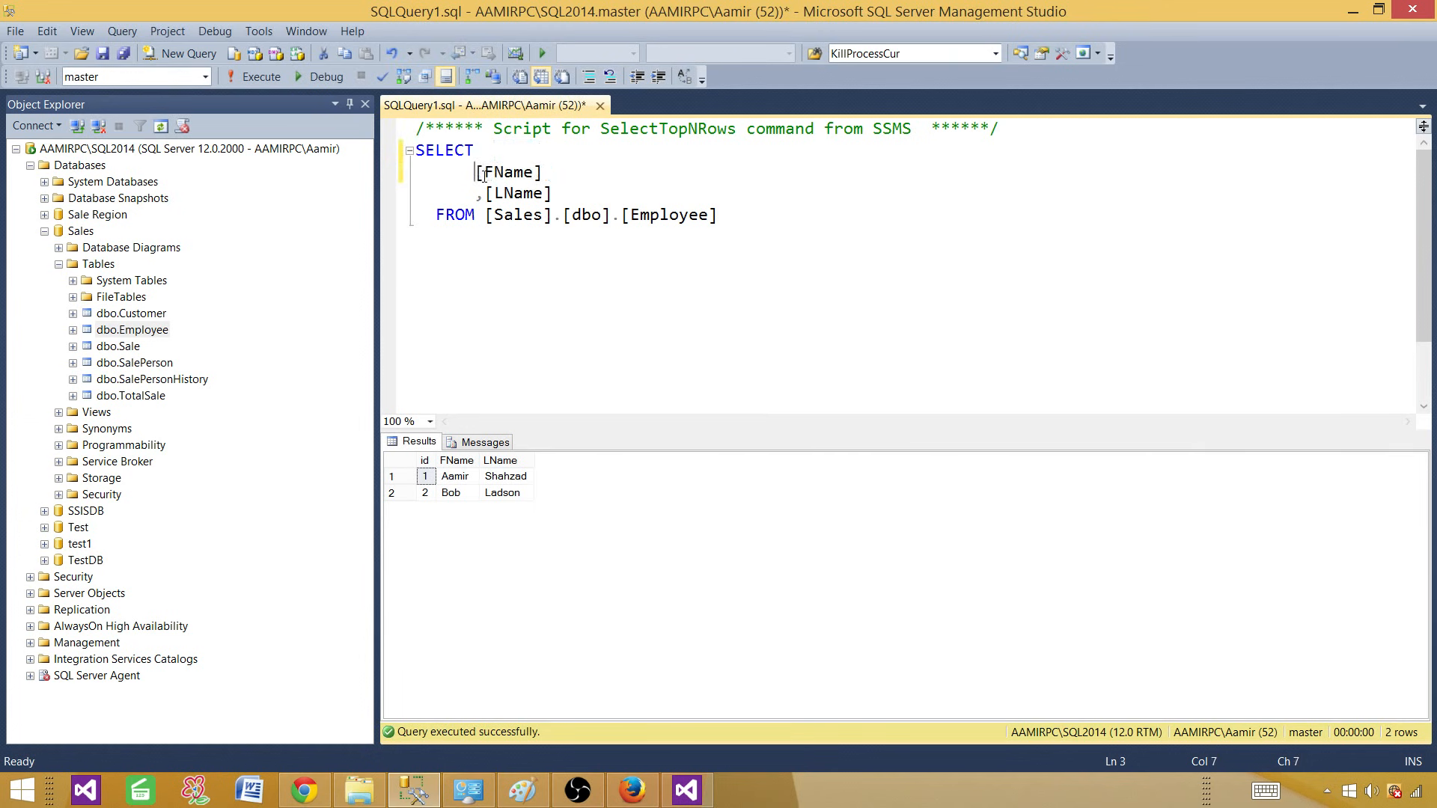
left_click_drag(563, 218, 486, 218)
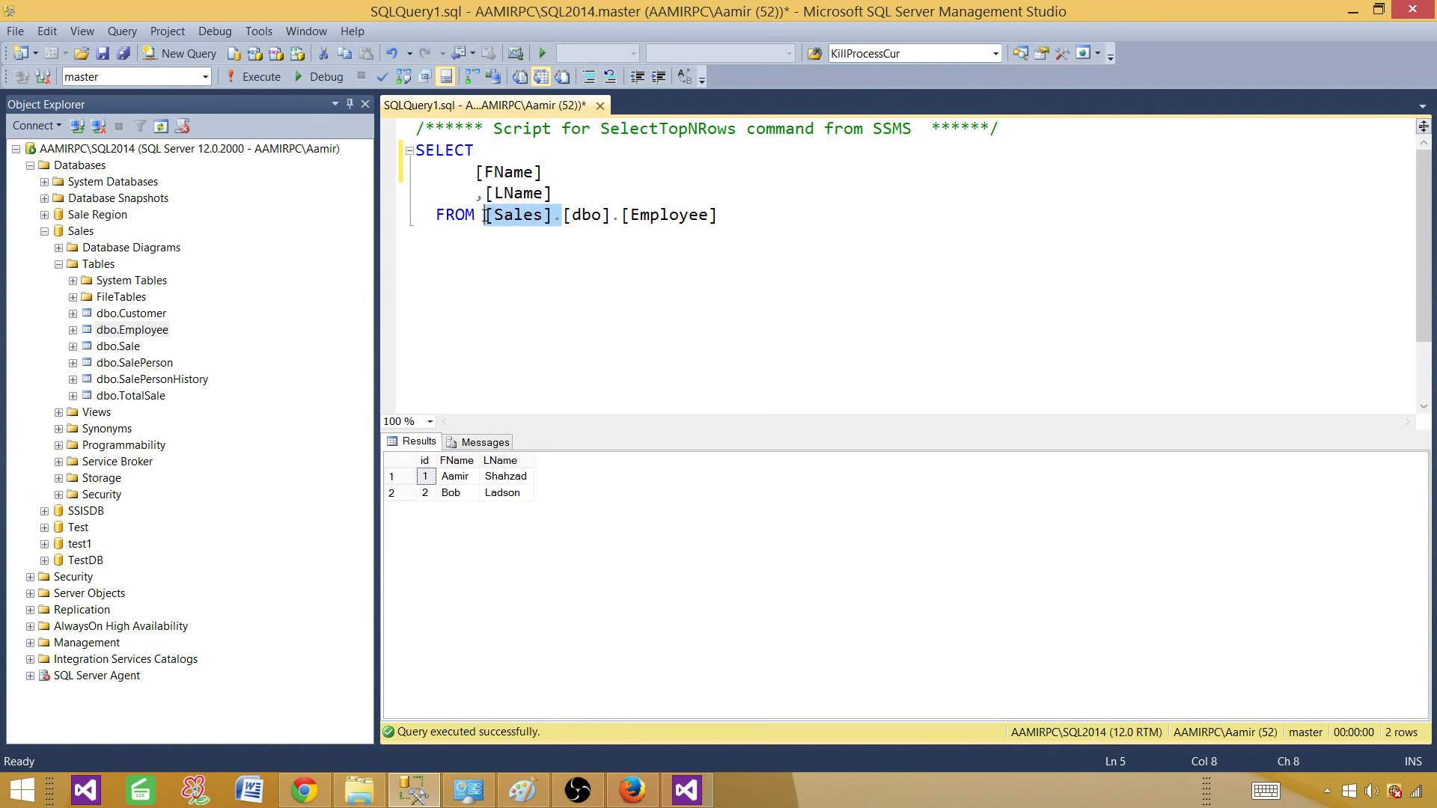
key("Delete")
Copy the edited SELECT statement and replace the SQL command text in Visual Studio's OLE DB Source Editor with it
left_click_drag(644, 218, 397, 145)
left_click_drag(642, 217, 397, 153)
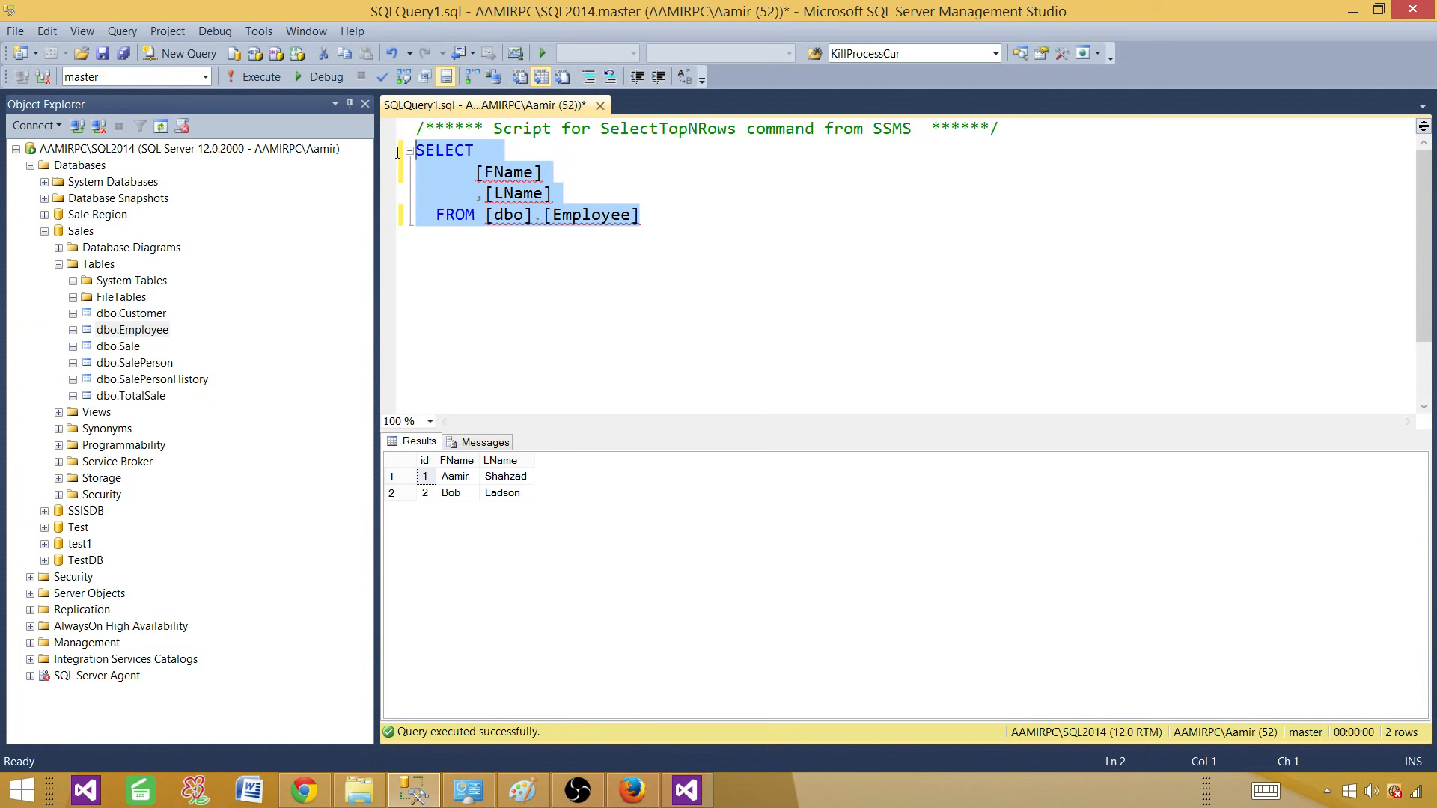
right_click(479, 192)
left_click(509, 210)
left_click(686, 790)
left_click_drag(753, 406, 348, 335)
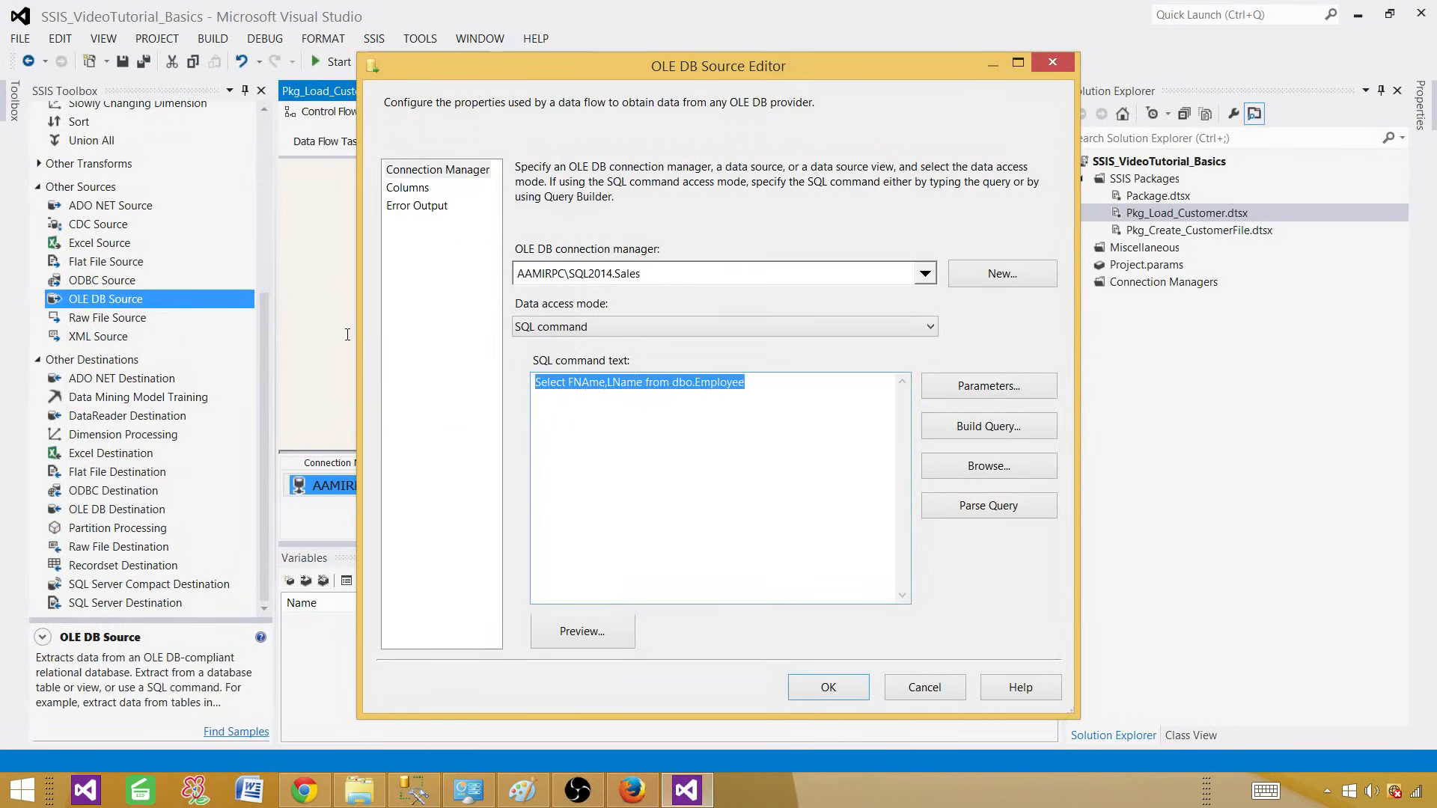
key("ctrl+v")
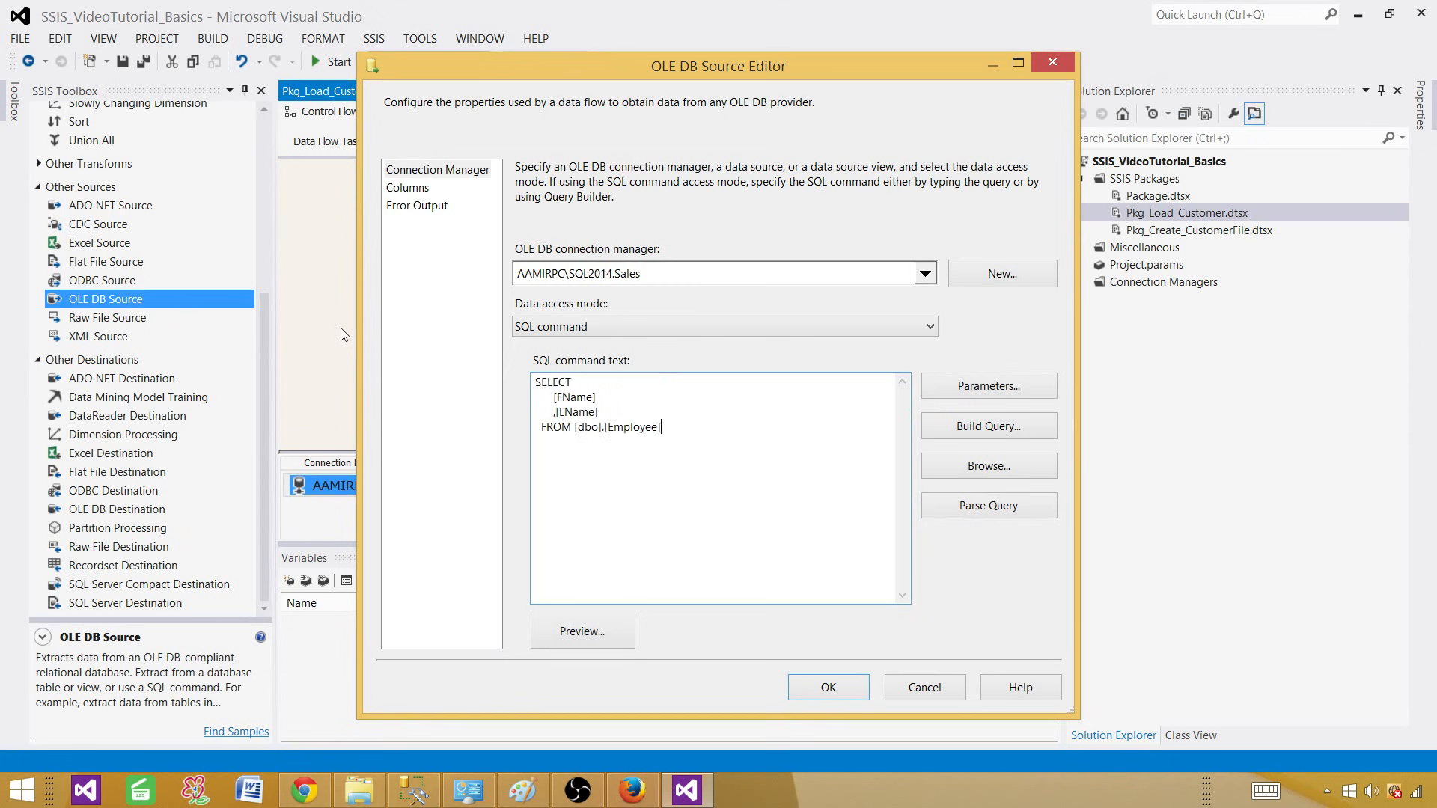
Preview the query results, widen the FName column, and close the preview
left_click(602, 630)
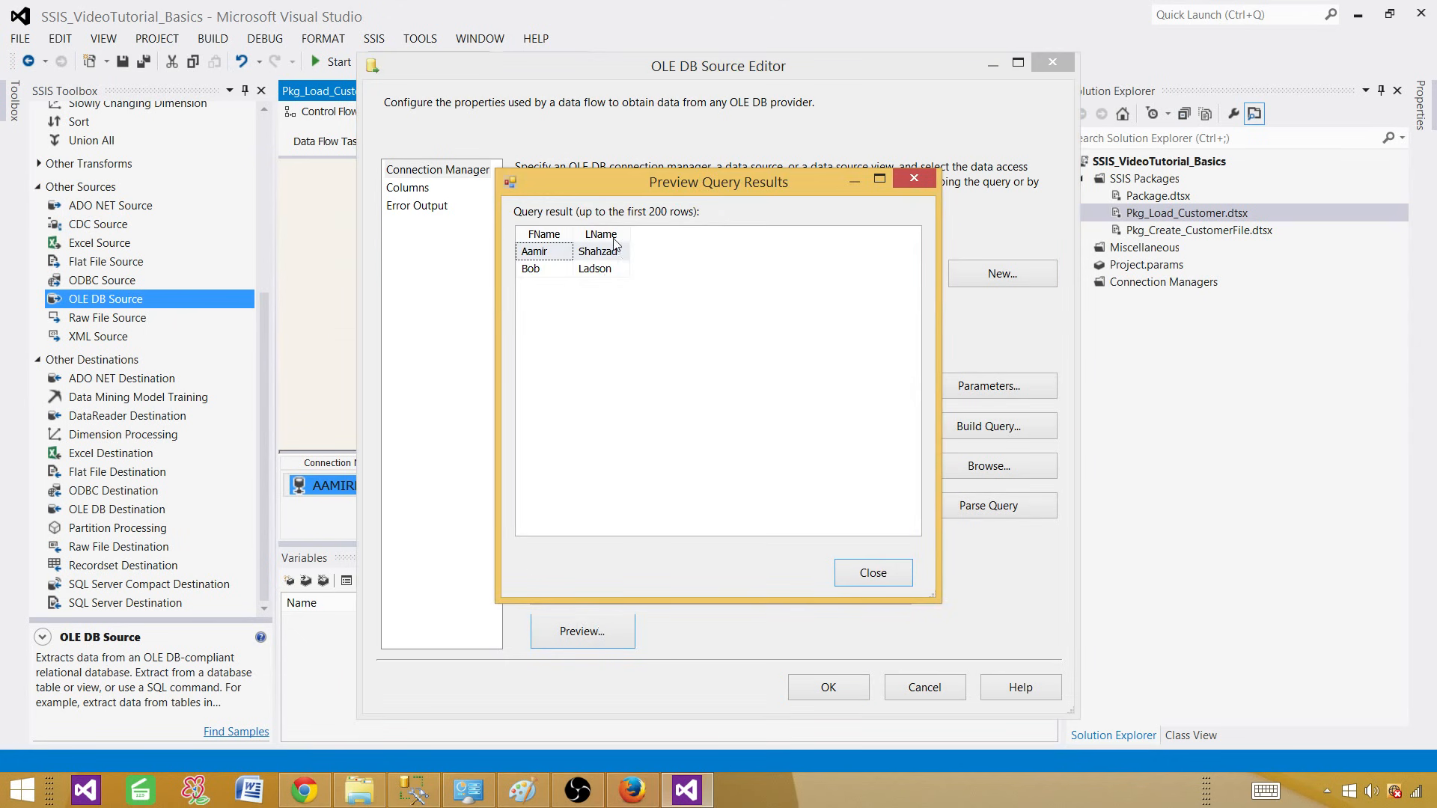
left_click_drag(577, 231, 676, 233)
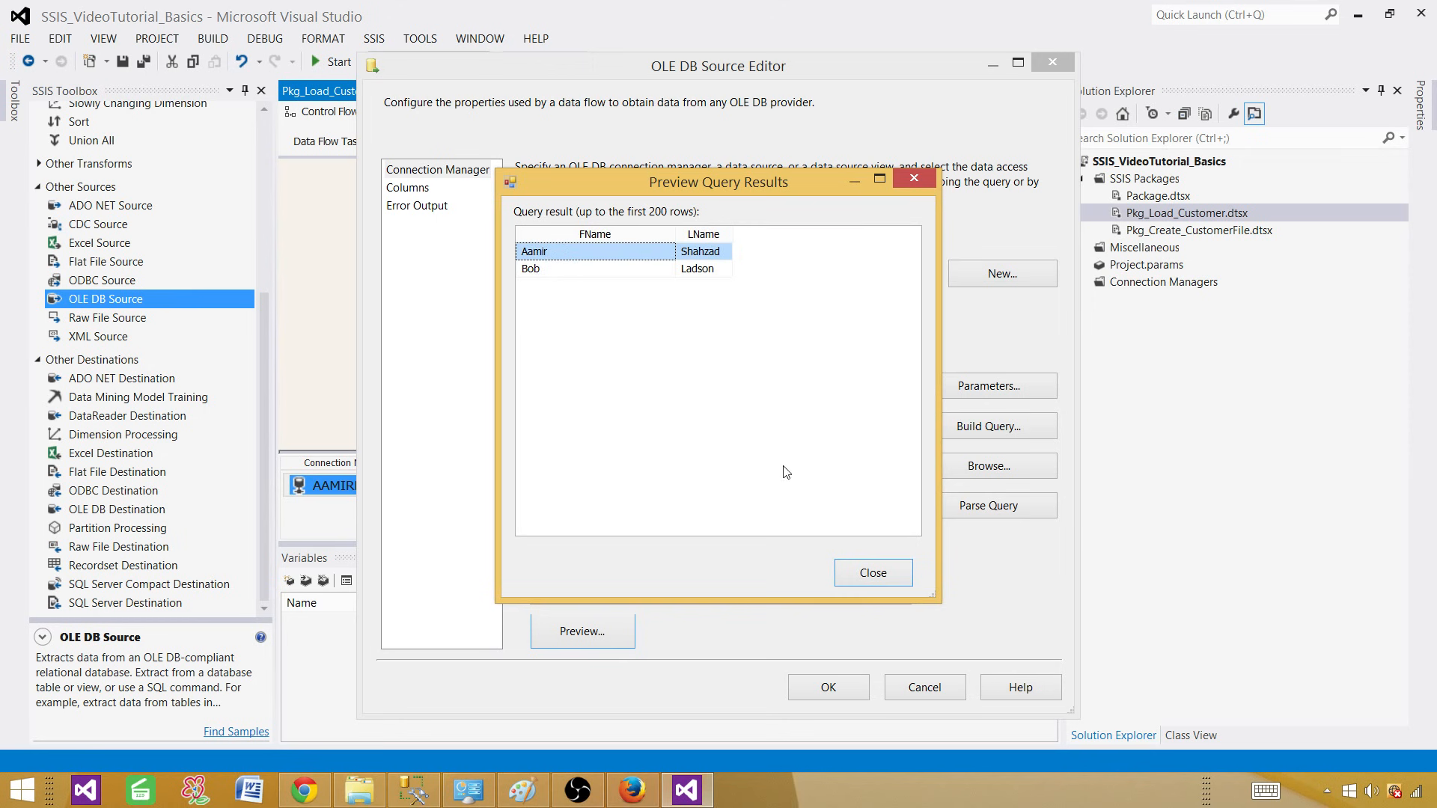
left_click(872, 572)
Review the query's available columns and accept the OLE DB Source settings
left_click(581, 384)
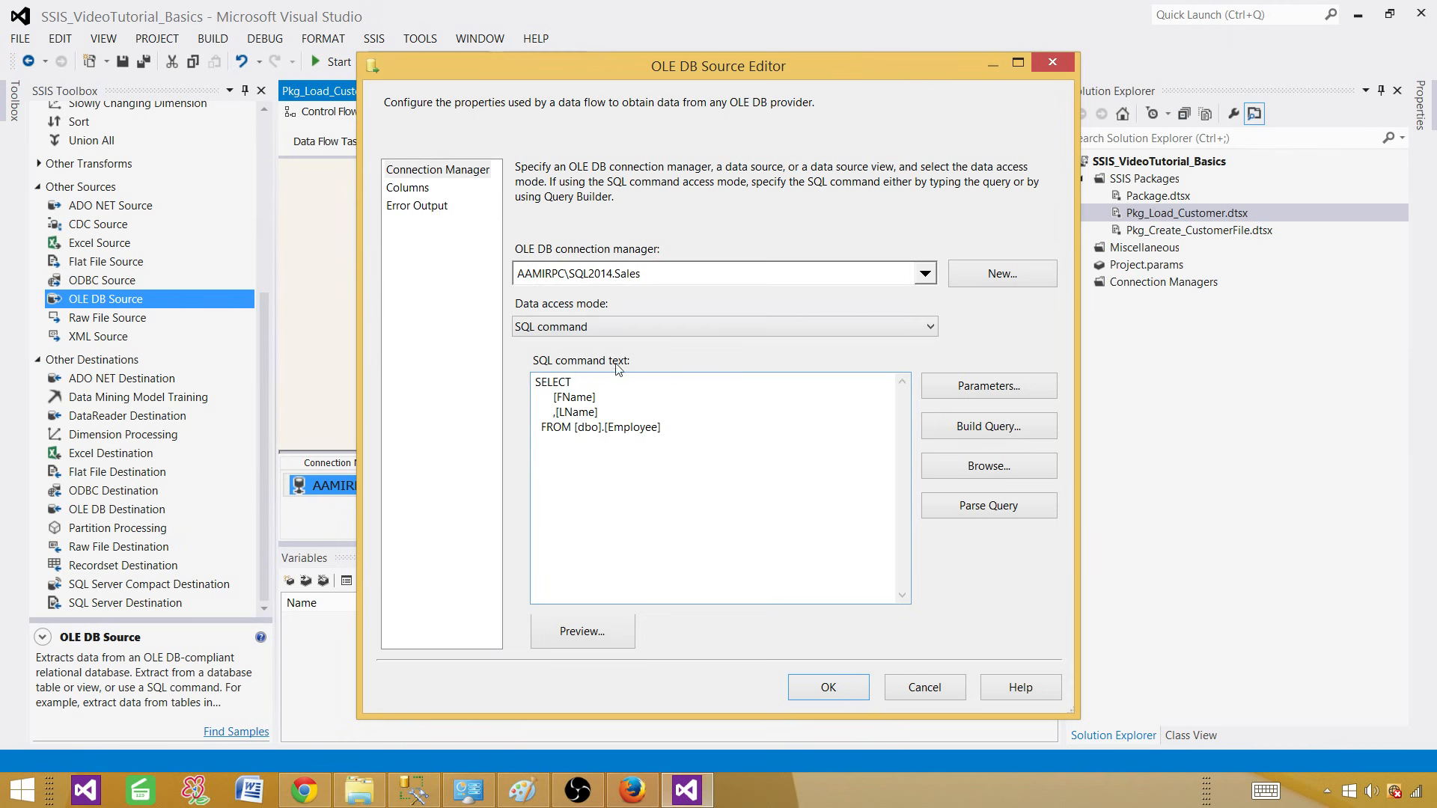
left_click(423, 190)
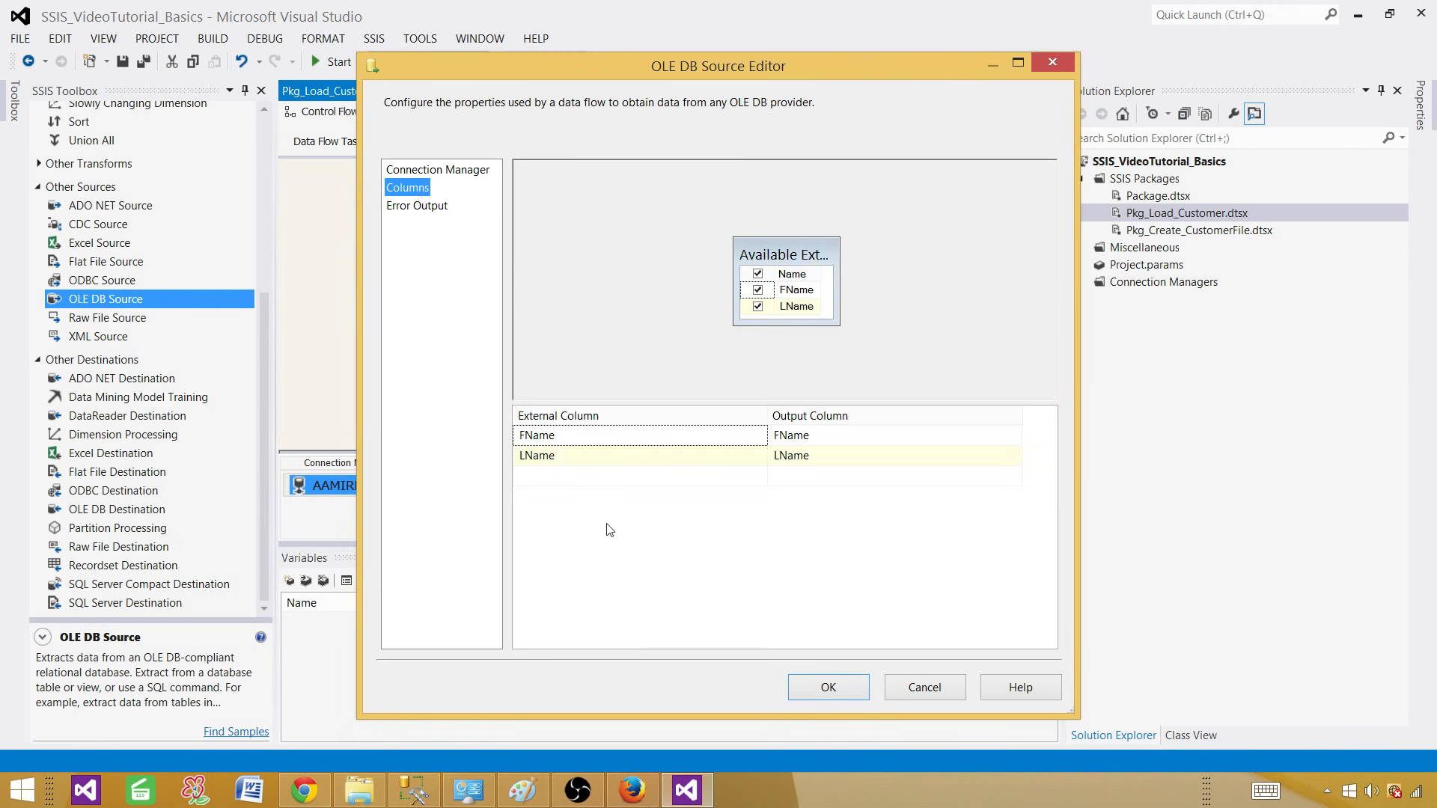
left_click(827, 687)
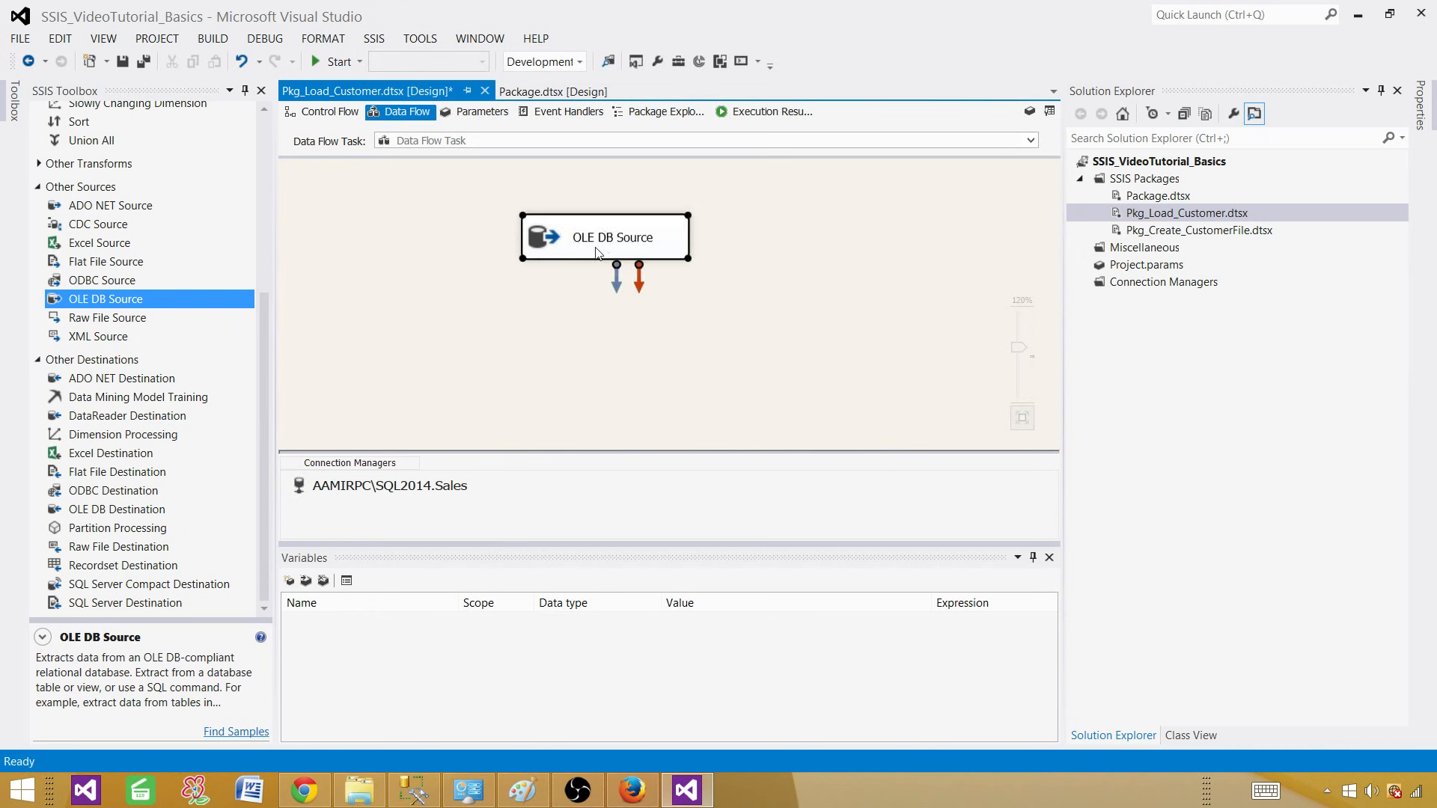
left_click(618, 250)
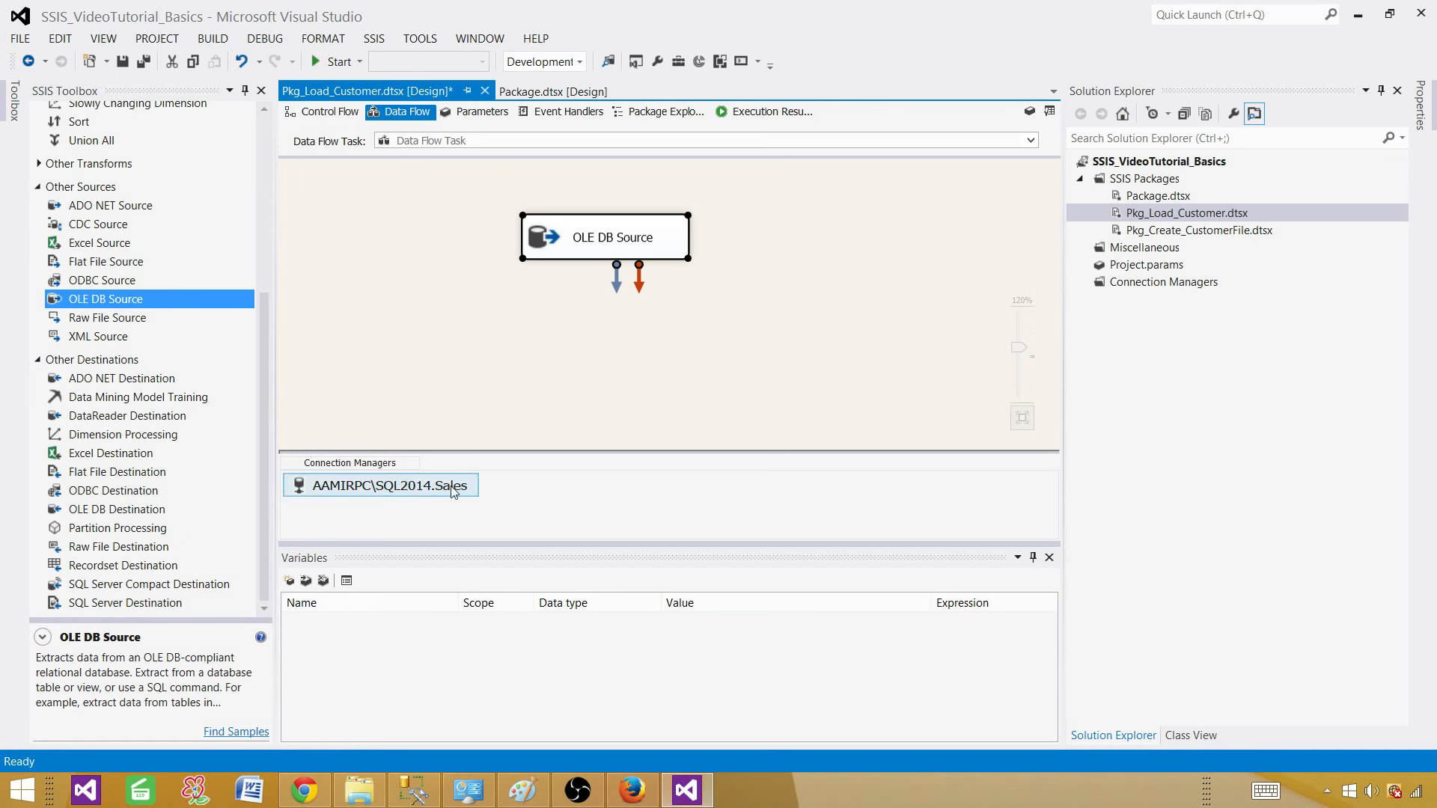
left_click(536, 501)
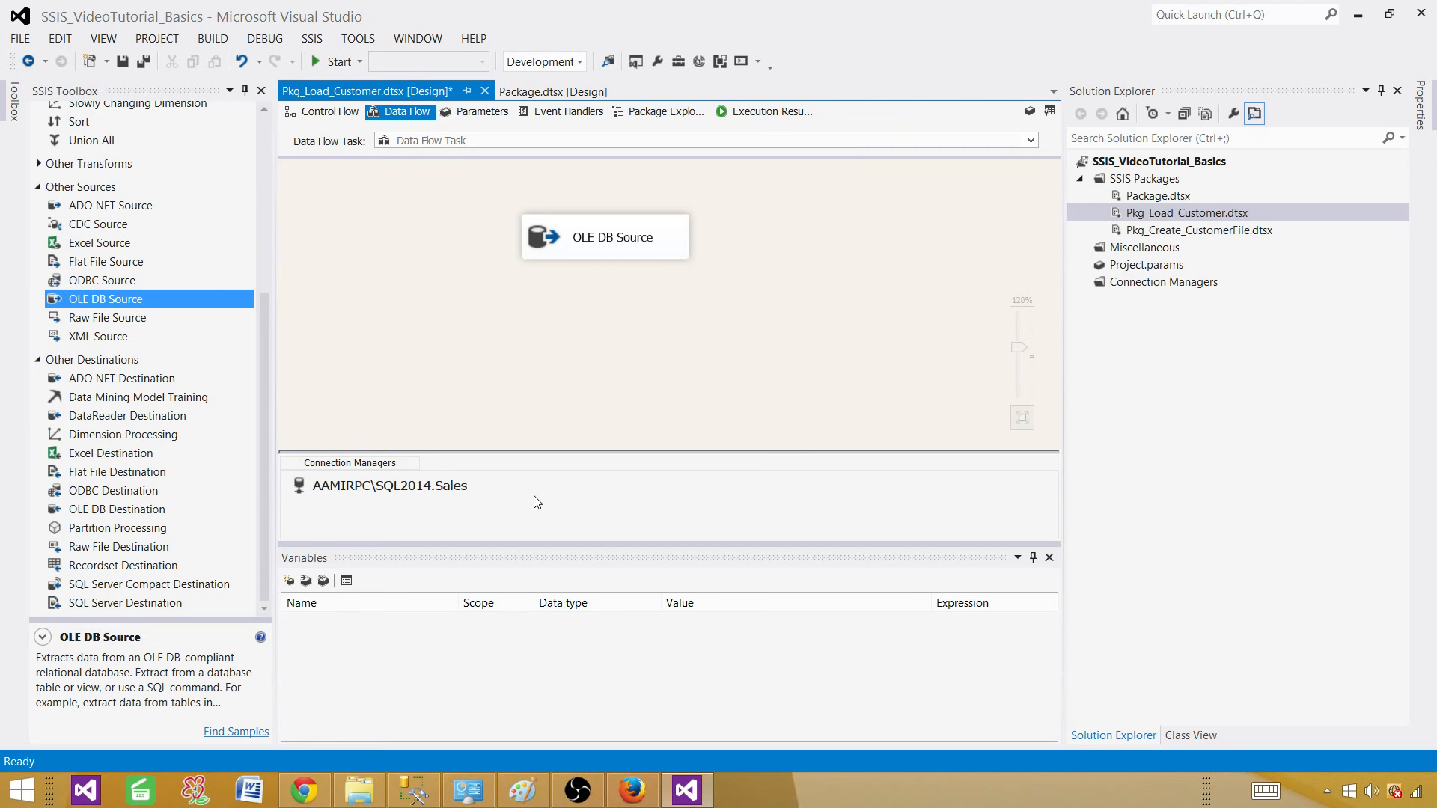
left_click(450, 491)
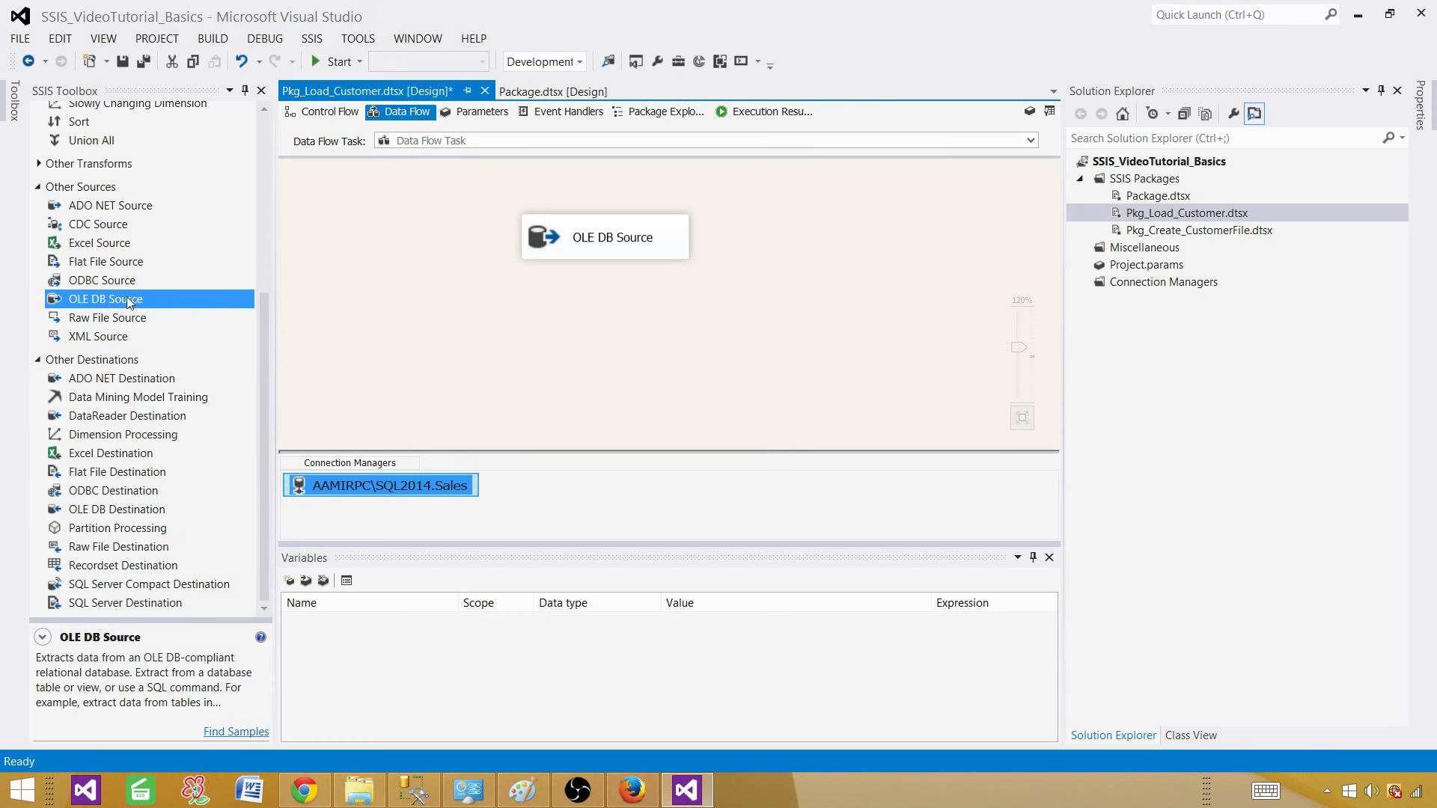
Add a second OLE DB Source beside the first and look at its connection options, leaving its editor without saving
left_click_drag(127, 296, 754, 220)
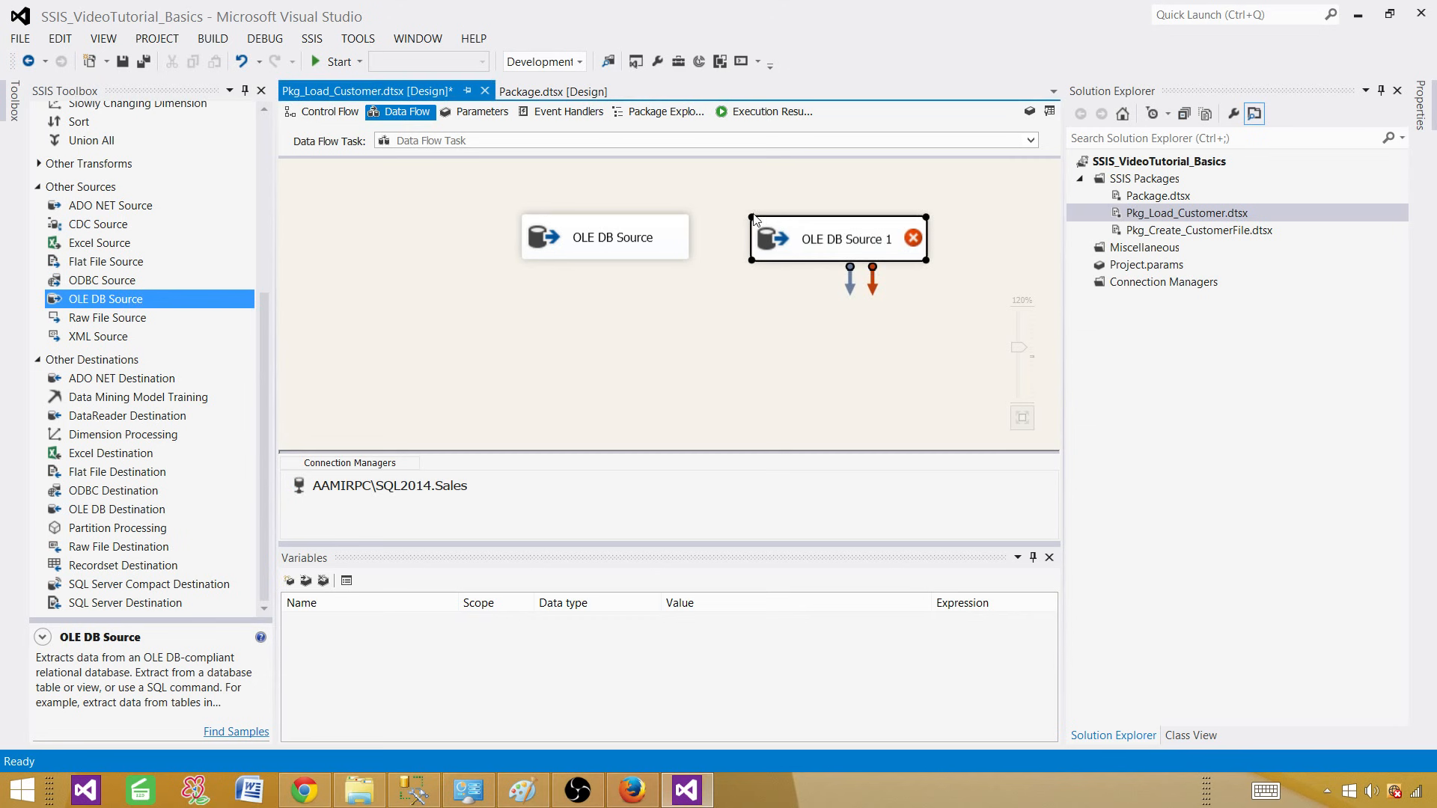
double_click(911, 247)
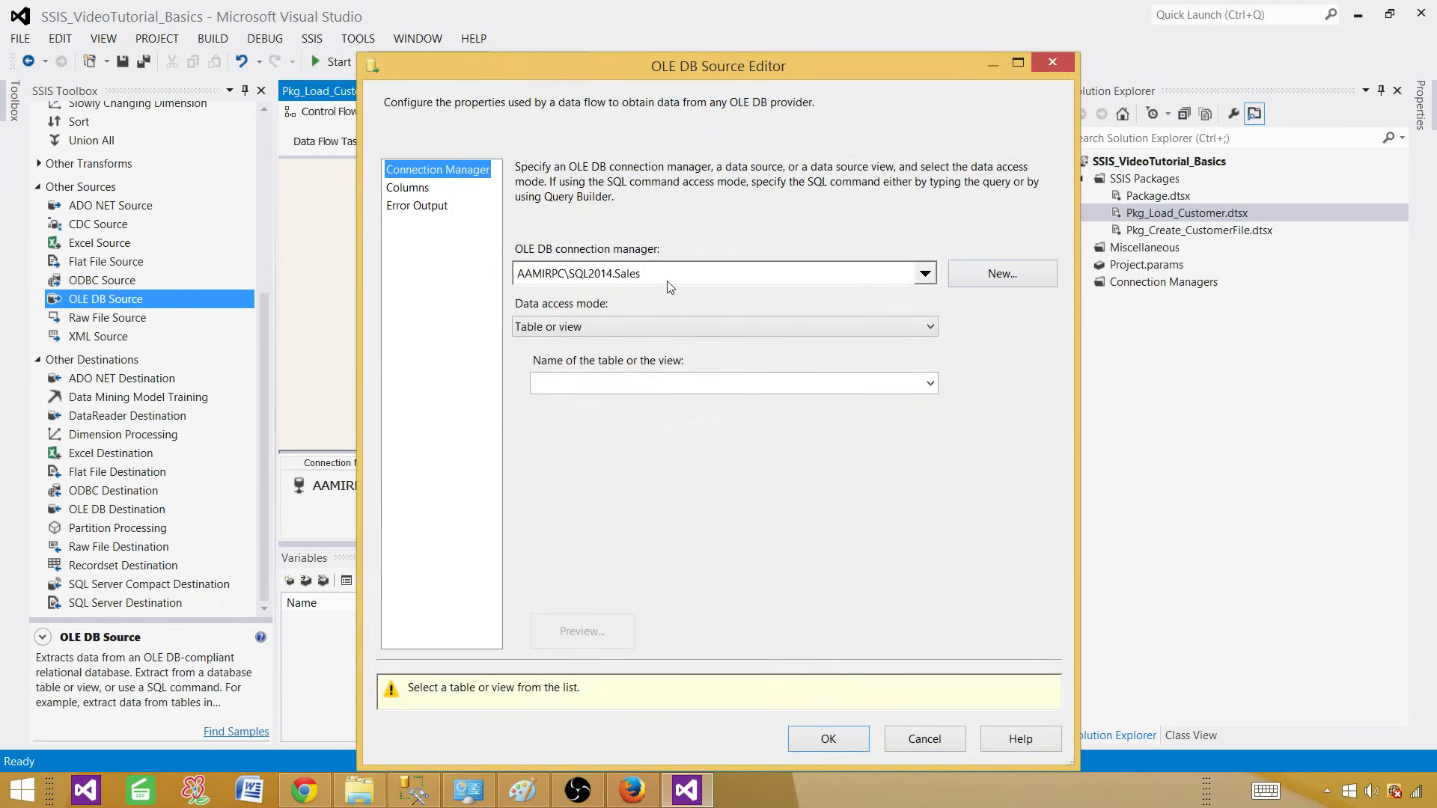
left_click(1031, 280)
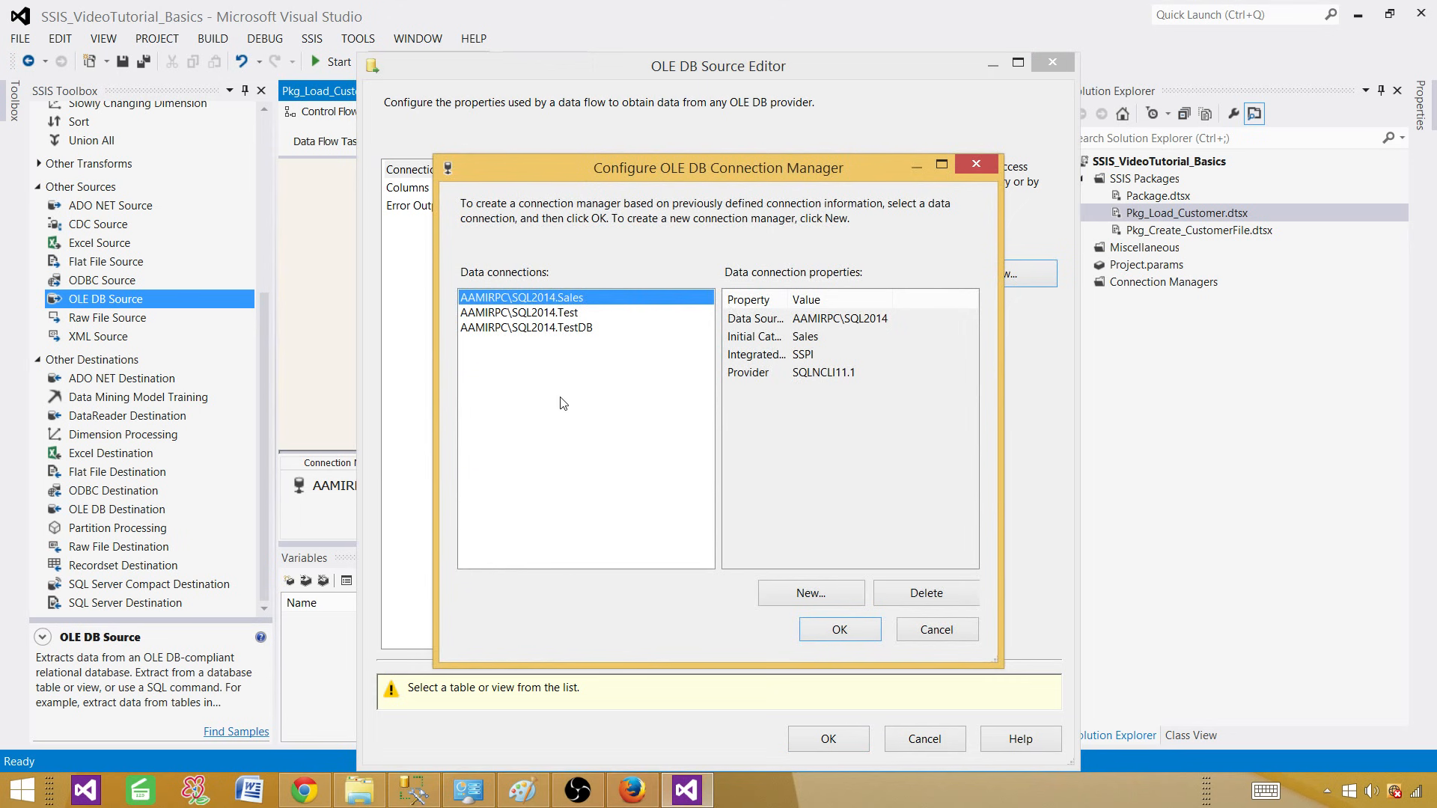
left_click(930, 631)
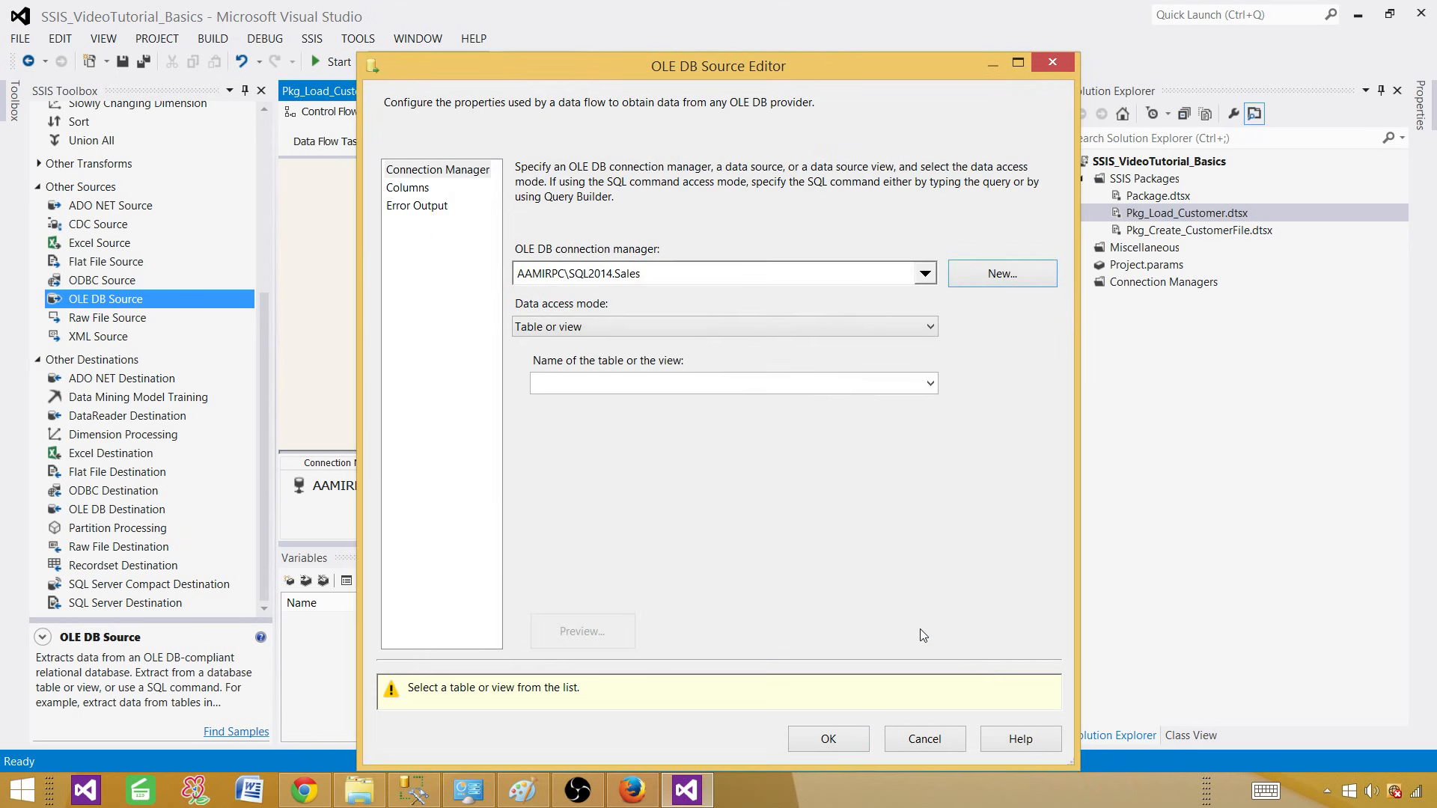
left_click(922, 740)
Delete the second OLE DB Source from the data flow
left_click(891, 259)
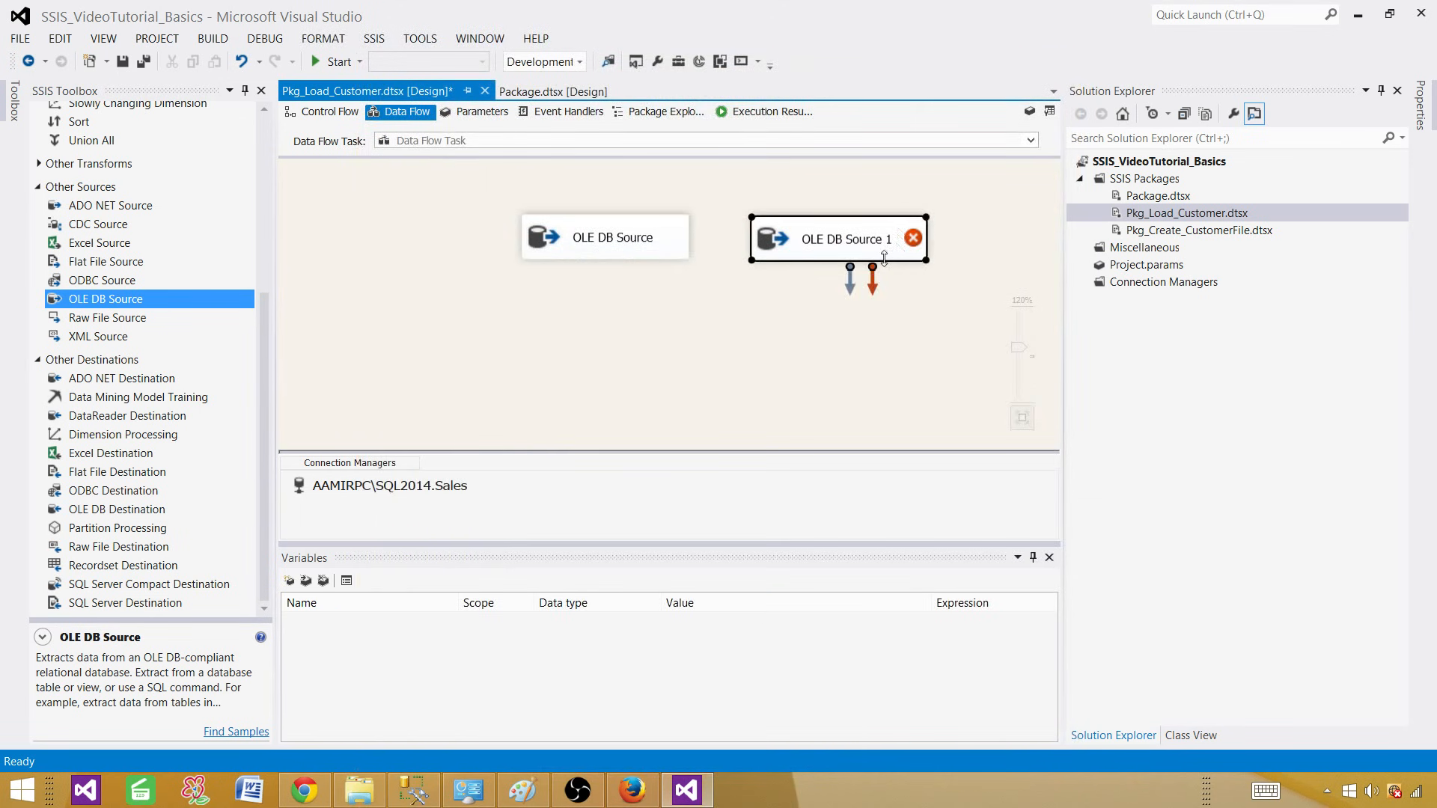
key("Delete")
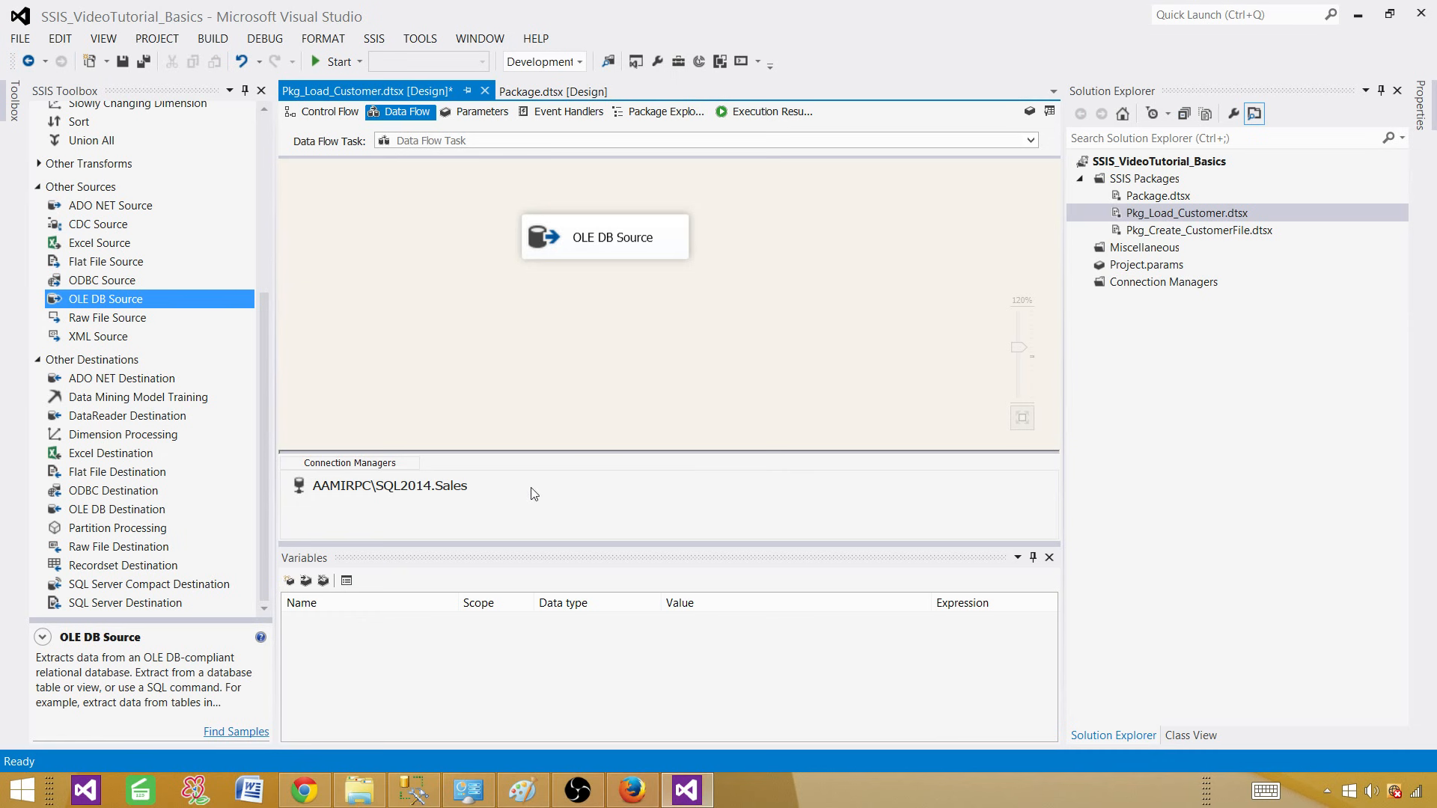
left_click(436, 482)
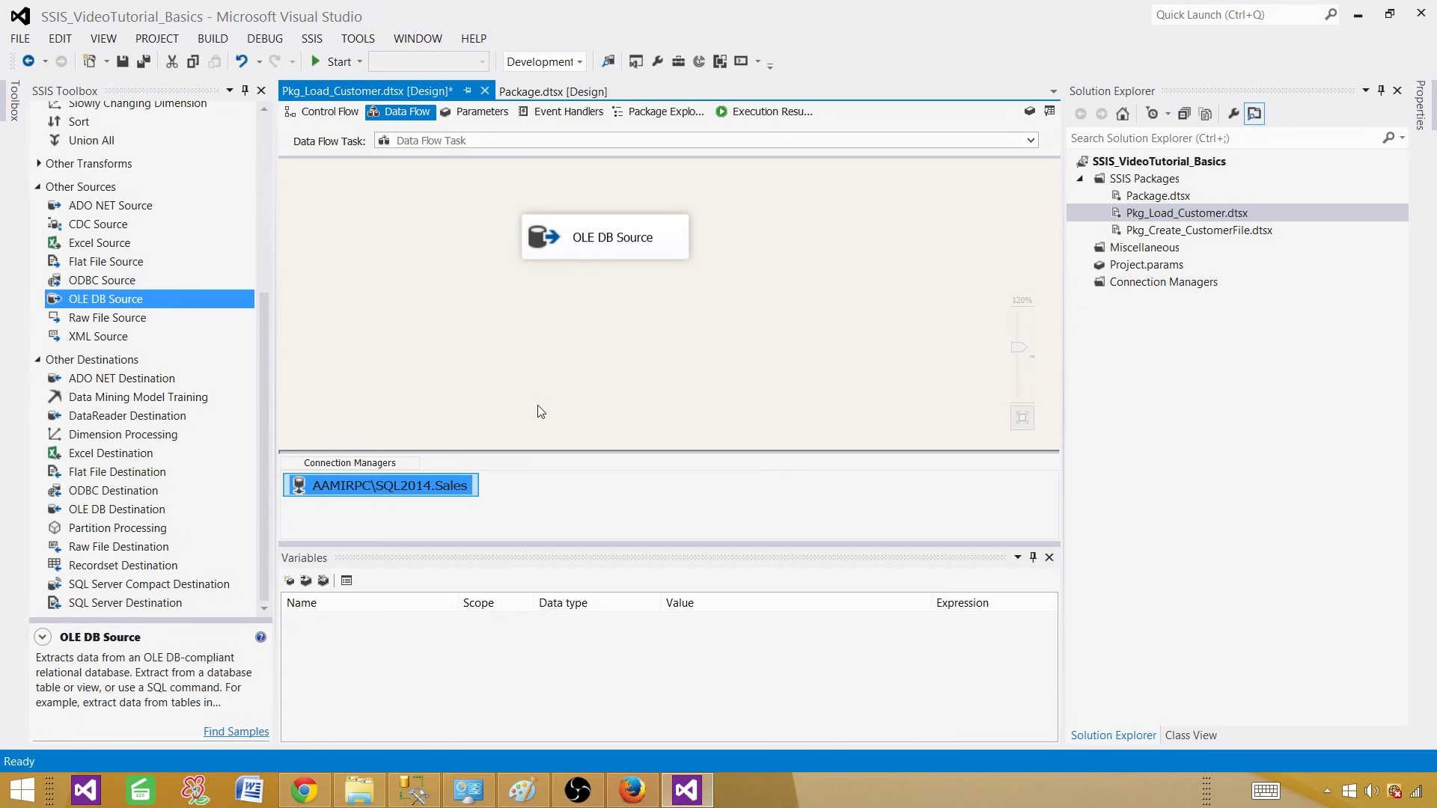
left_click(434, 311)
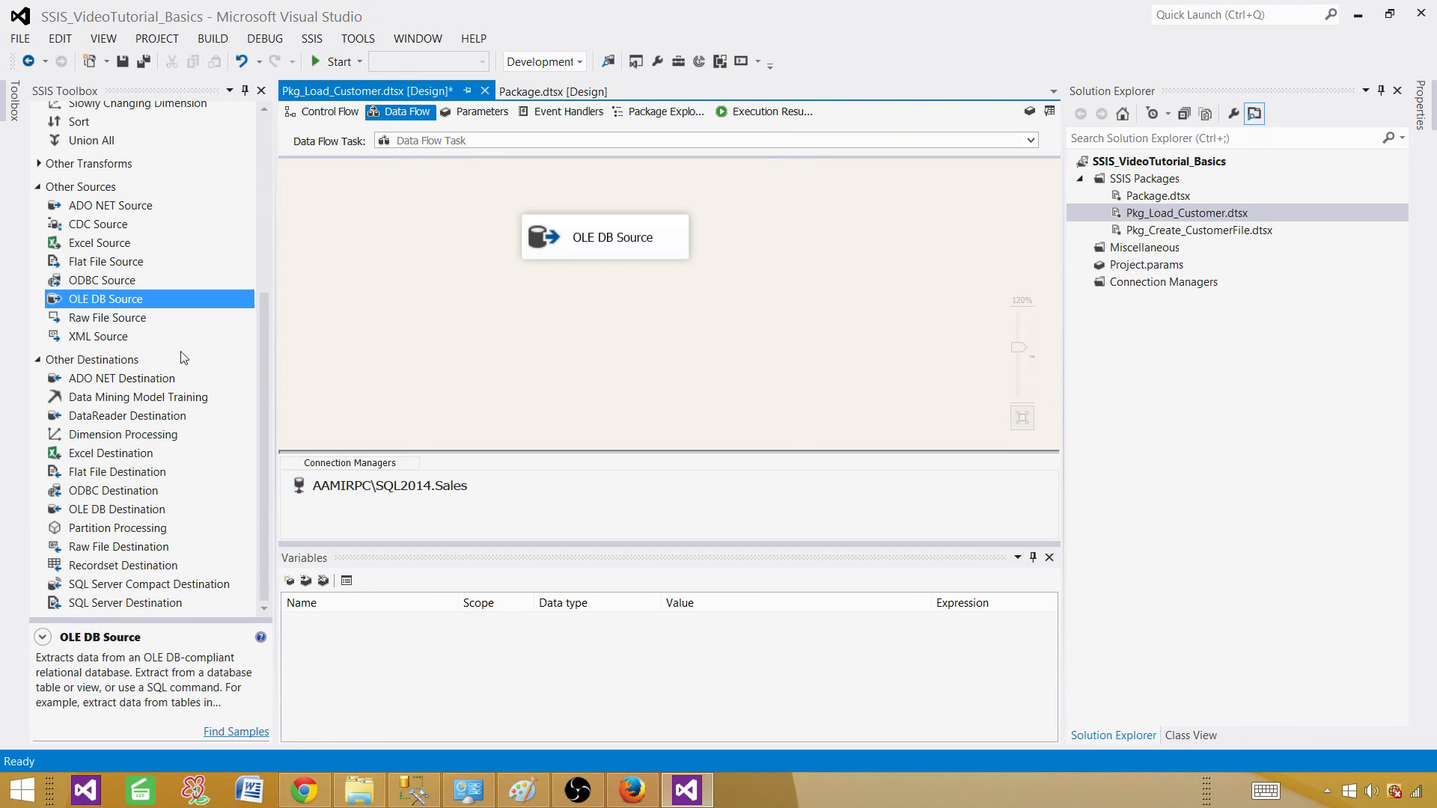
Add a Flat File Destination below the OLE DB Source and connect the source's regular output to it
left_click(38, 188)
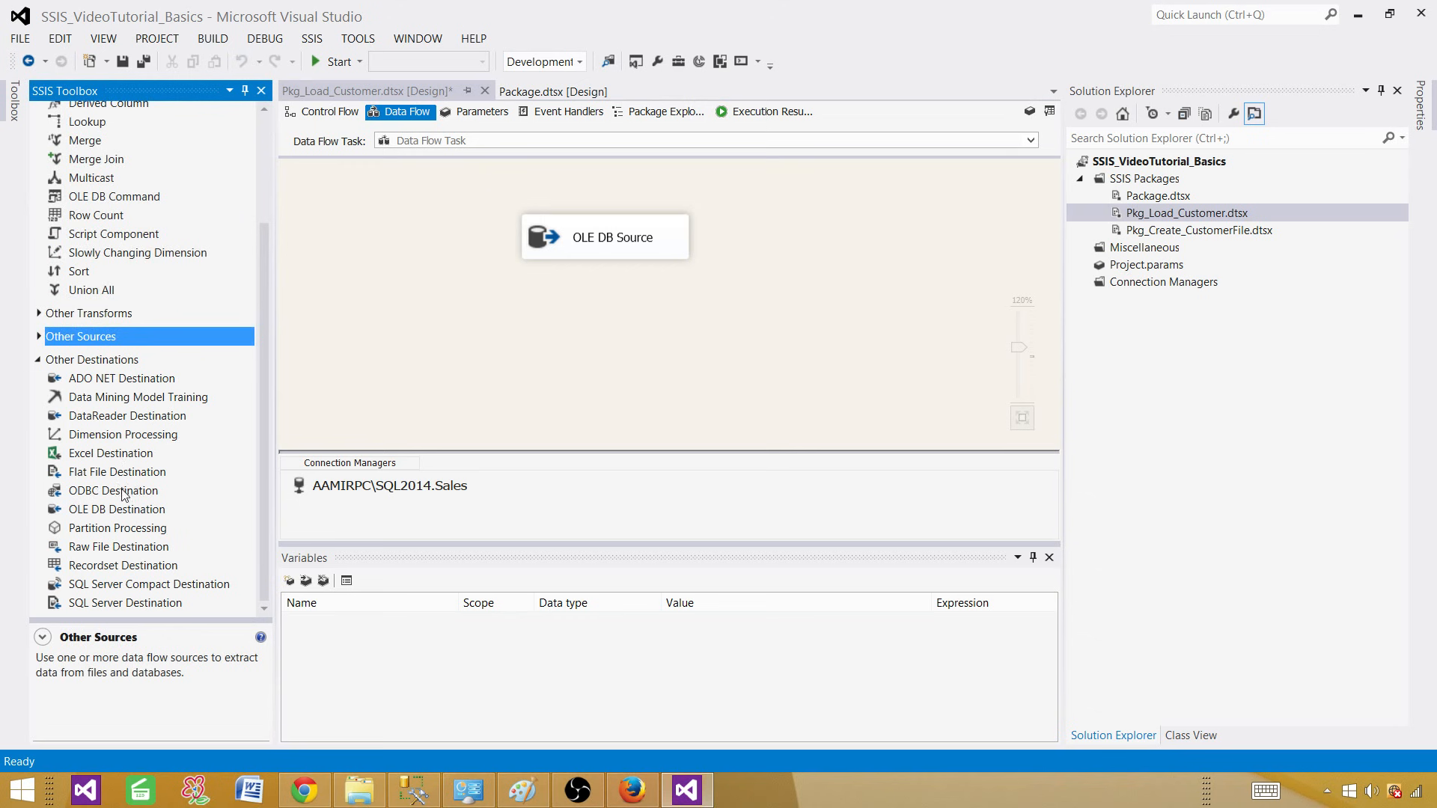
left_click_drag(106, 473, 529, 305)
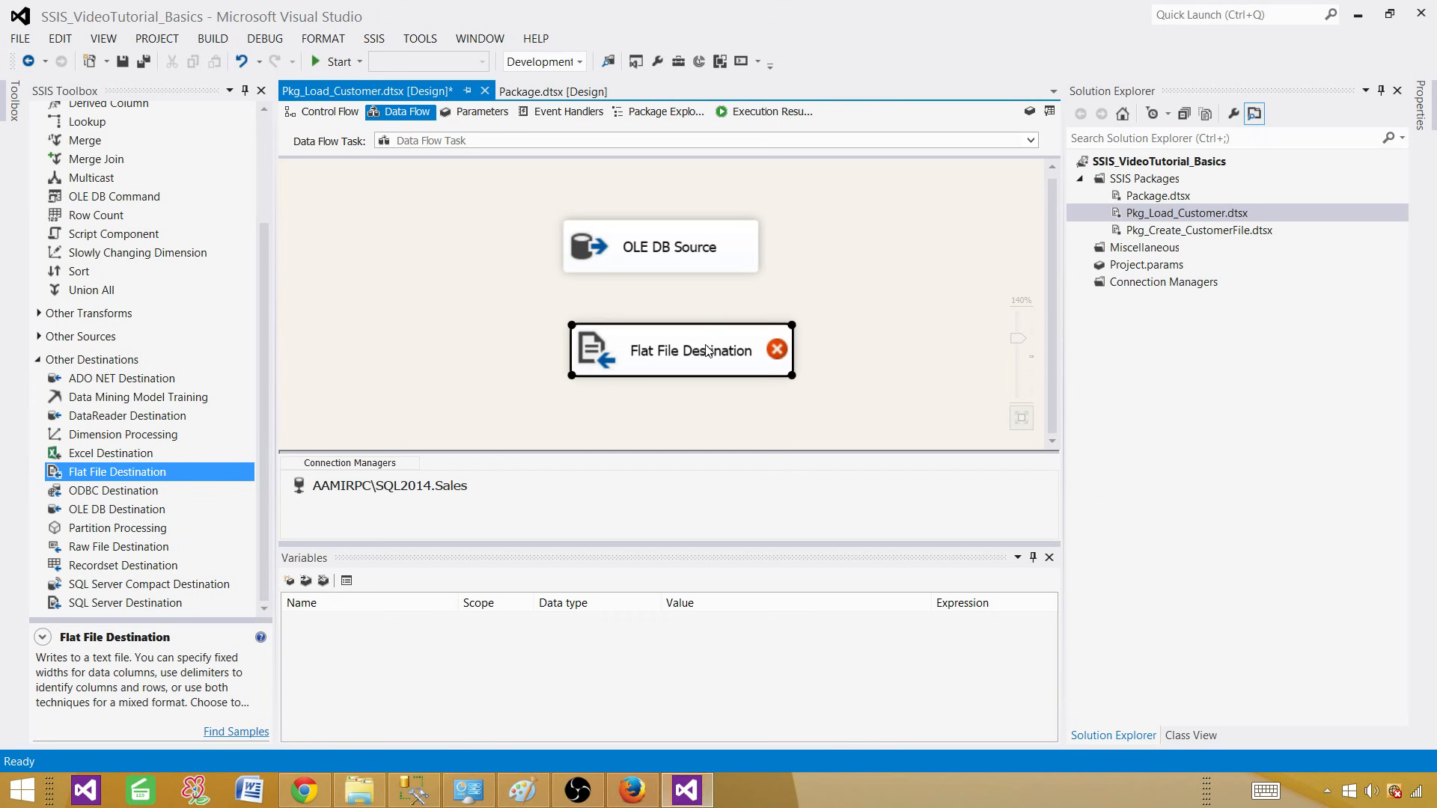
left_click(696, 263)
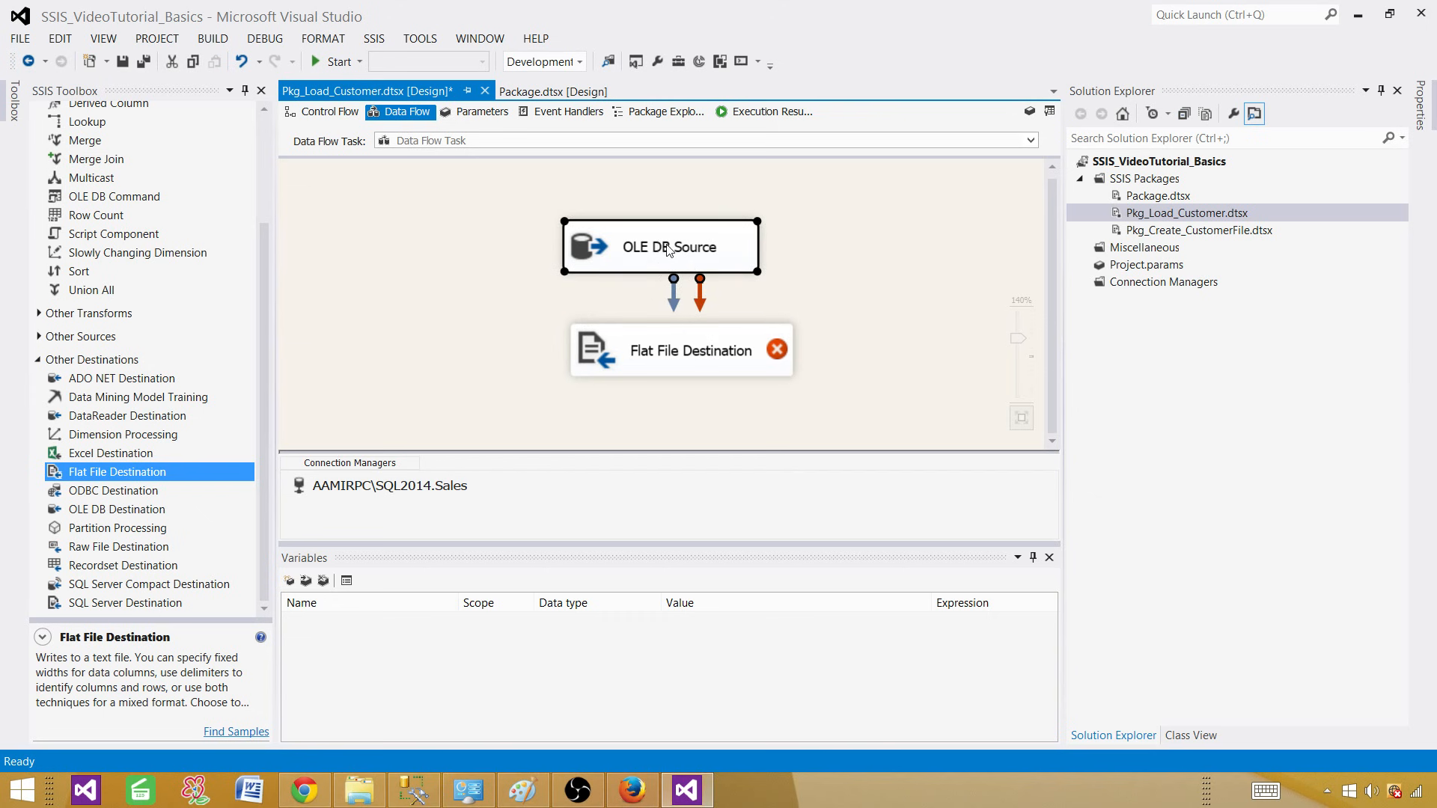
left_click_drag(676, 294, 677, 354)
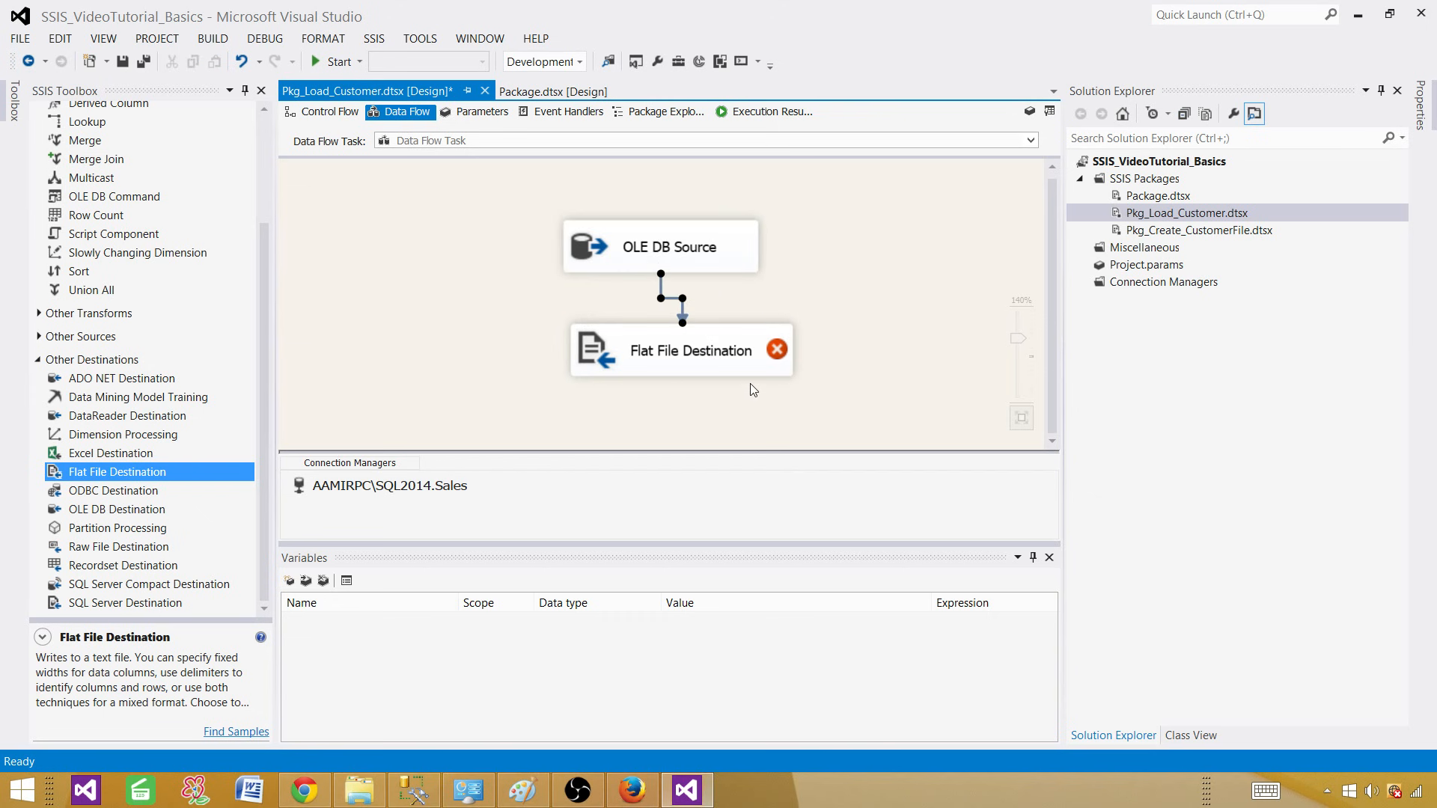
Start a new connection manager for the Flat File Destination using the Delimited format
double_click(774, 346)
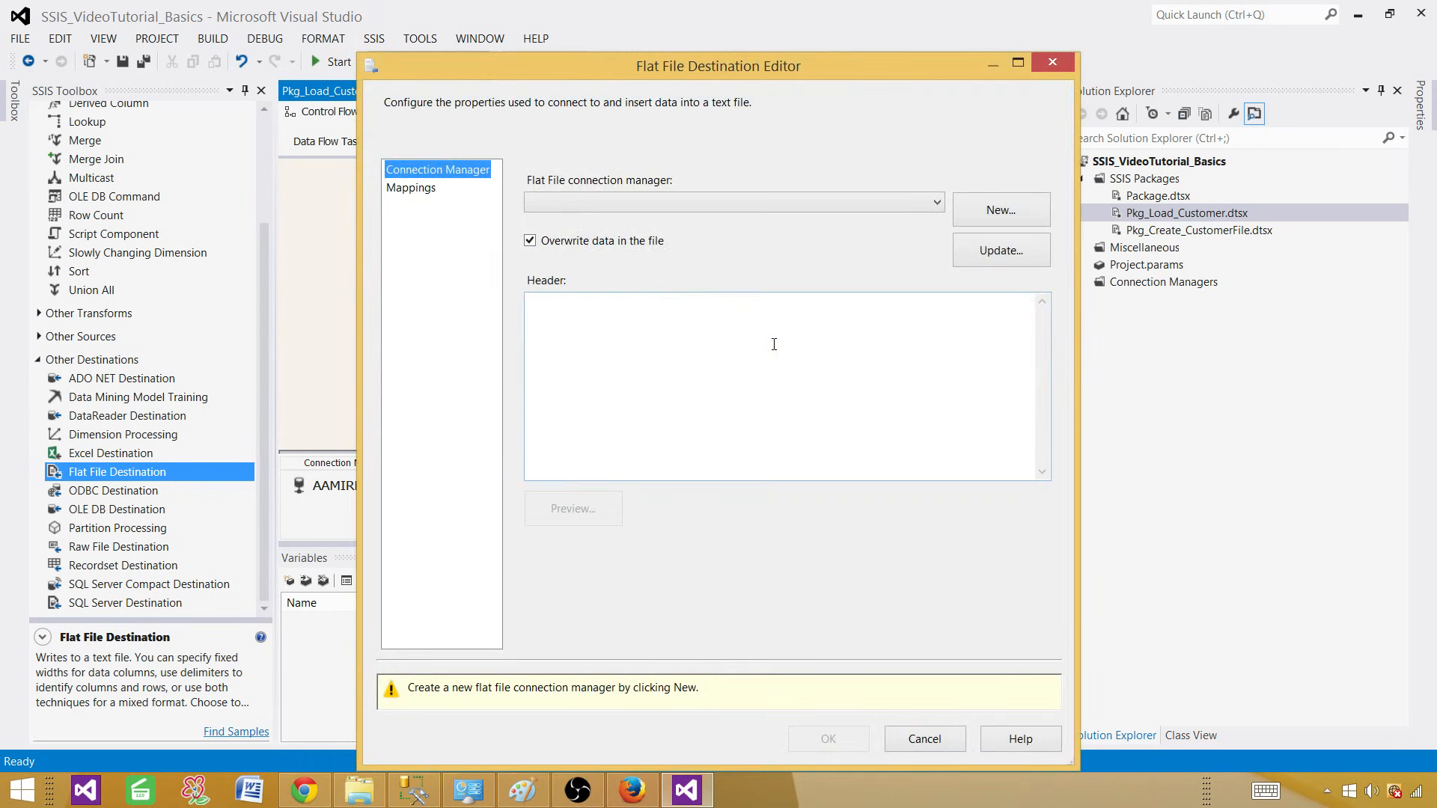
left_click(979, 209)
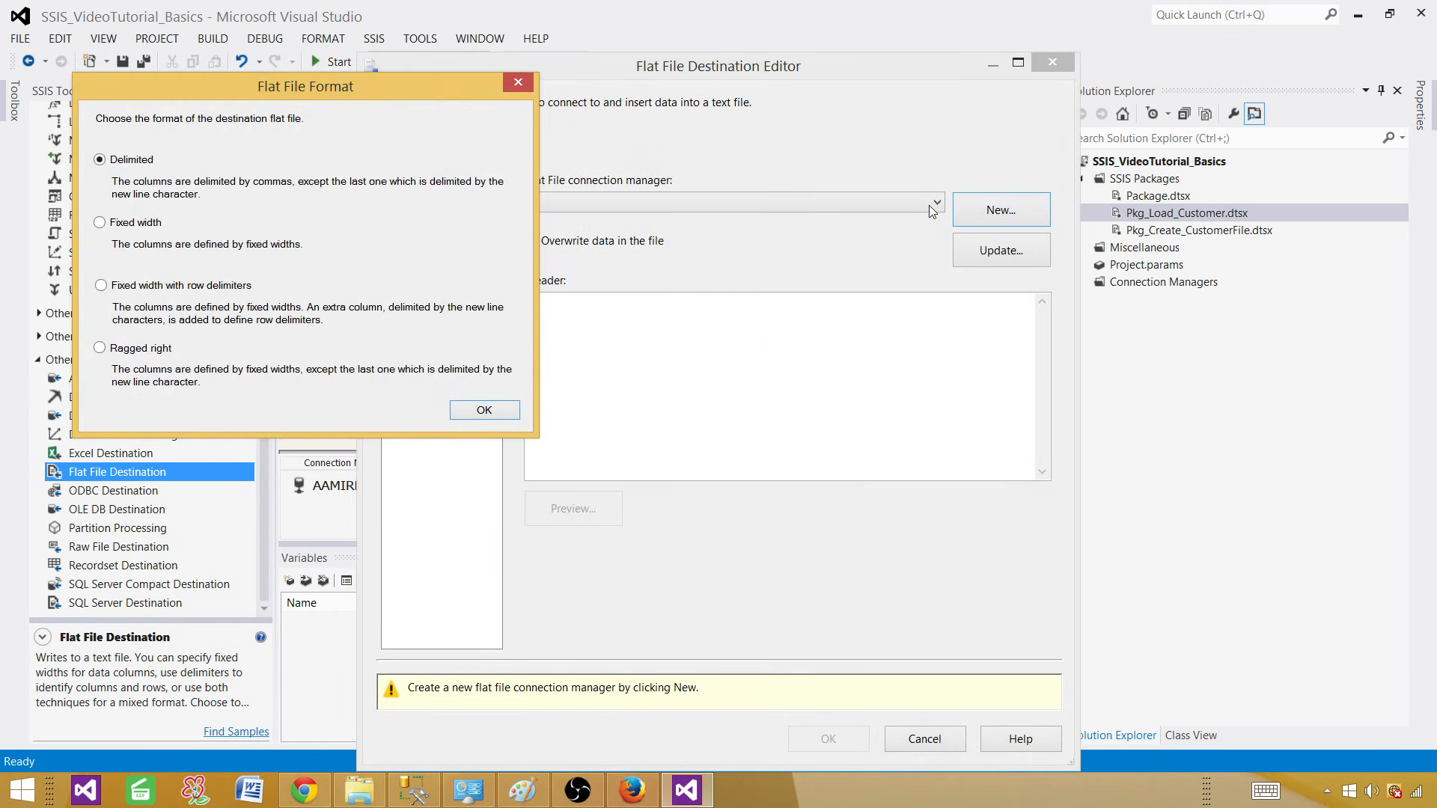
left_click_drag(371, 87, 564, 129)
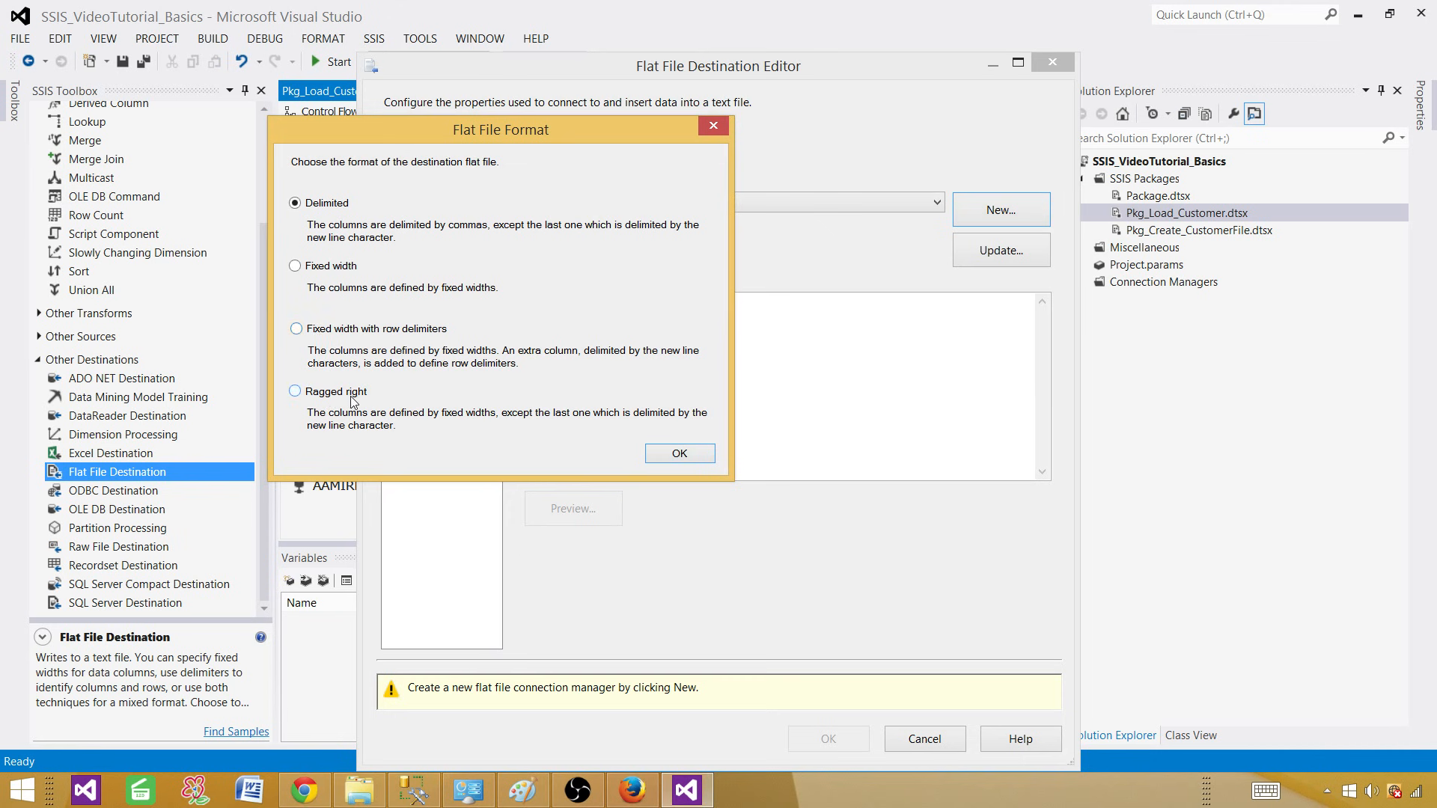
left_click(661, 454)
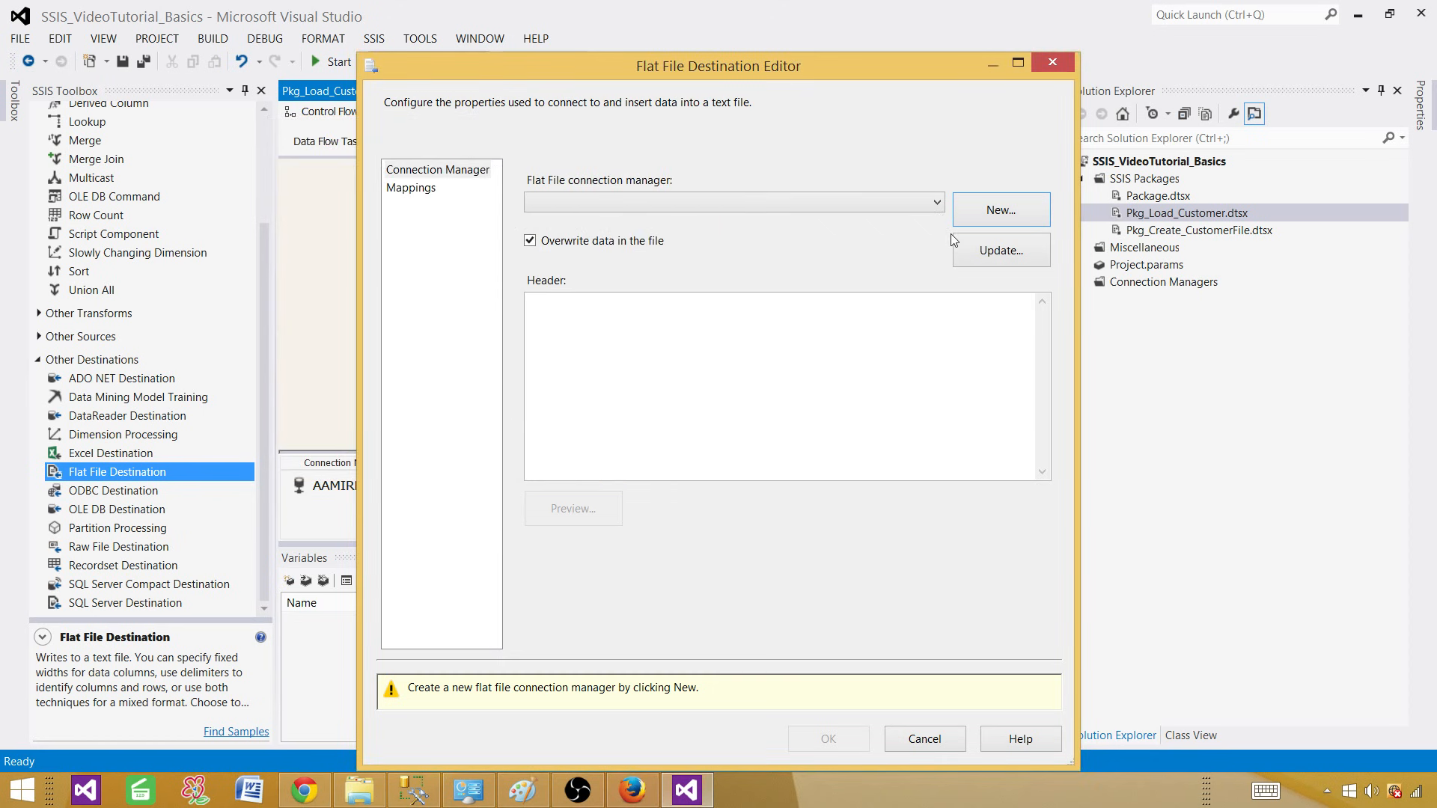
left_click(971, 214)
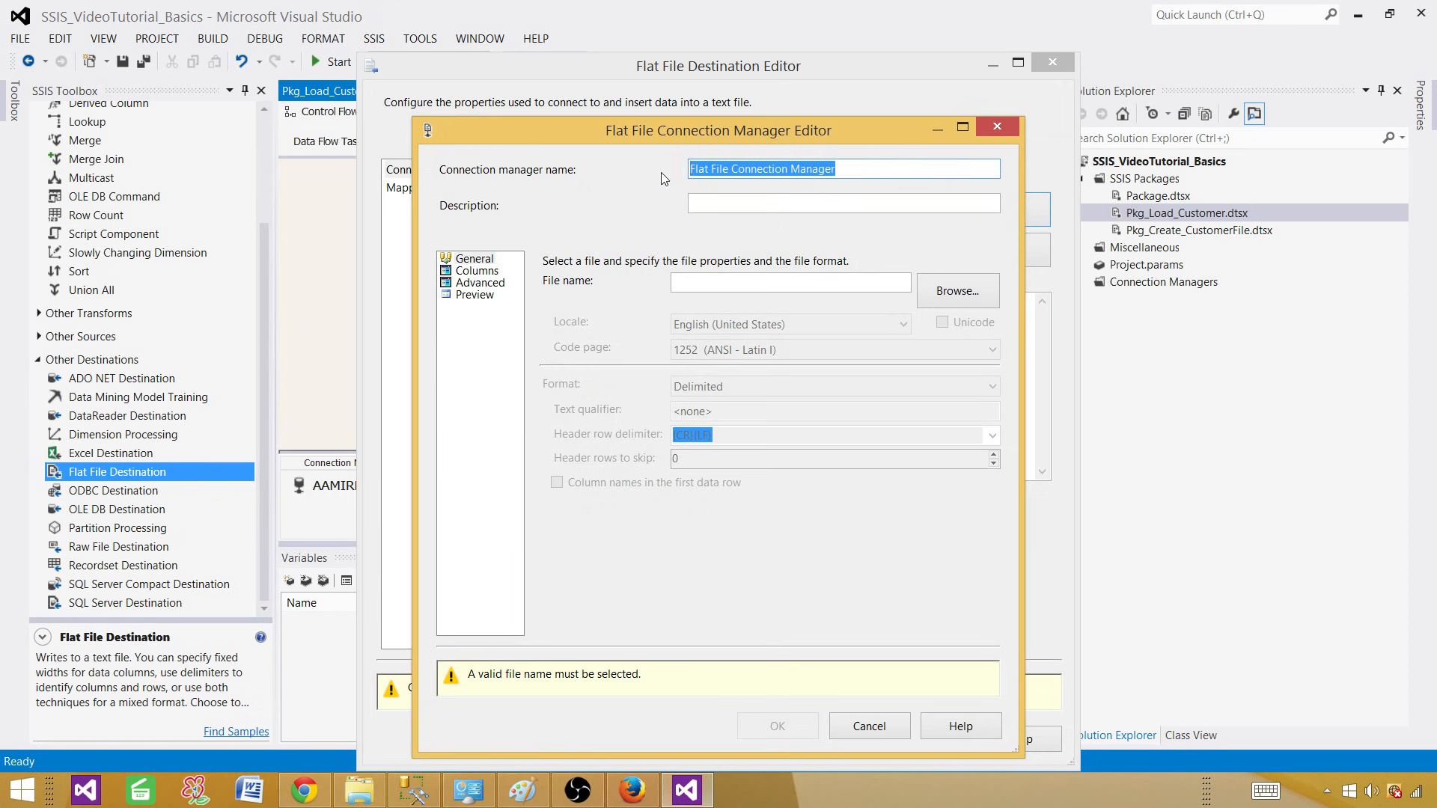
Name the flat file connection Conn_Employee and point it to a text file named Employee in the desktop's InputFolder
type("Co")
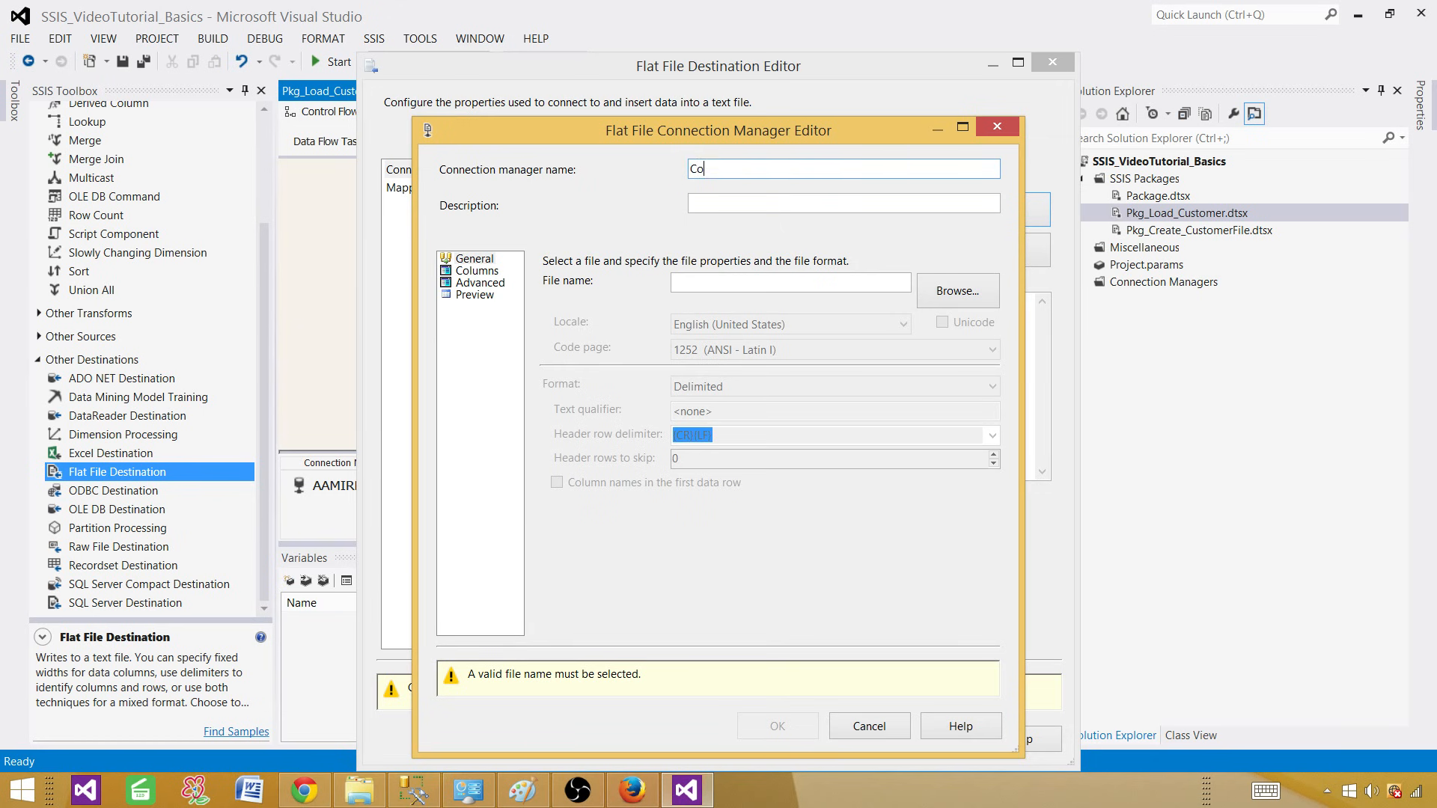
type("nn_Employee")
left_click(937, 286)
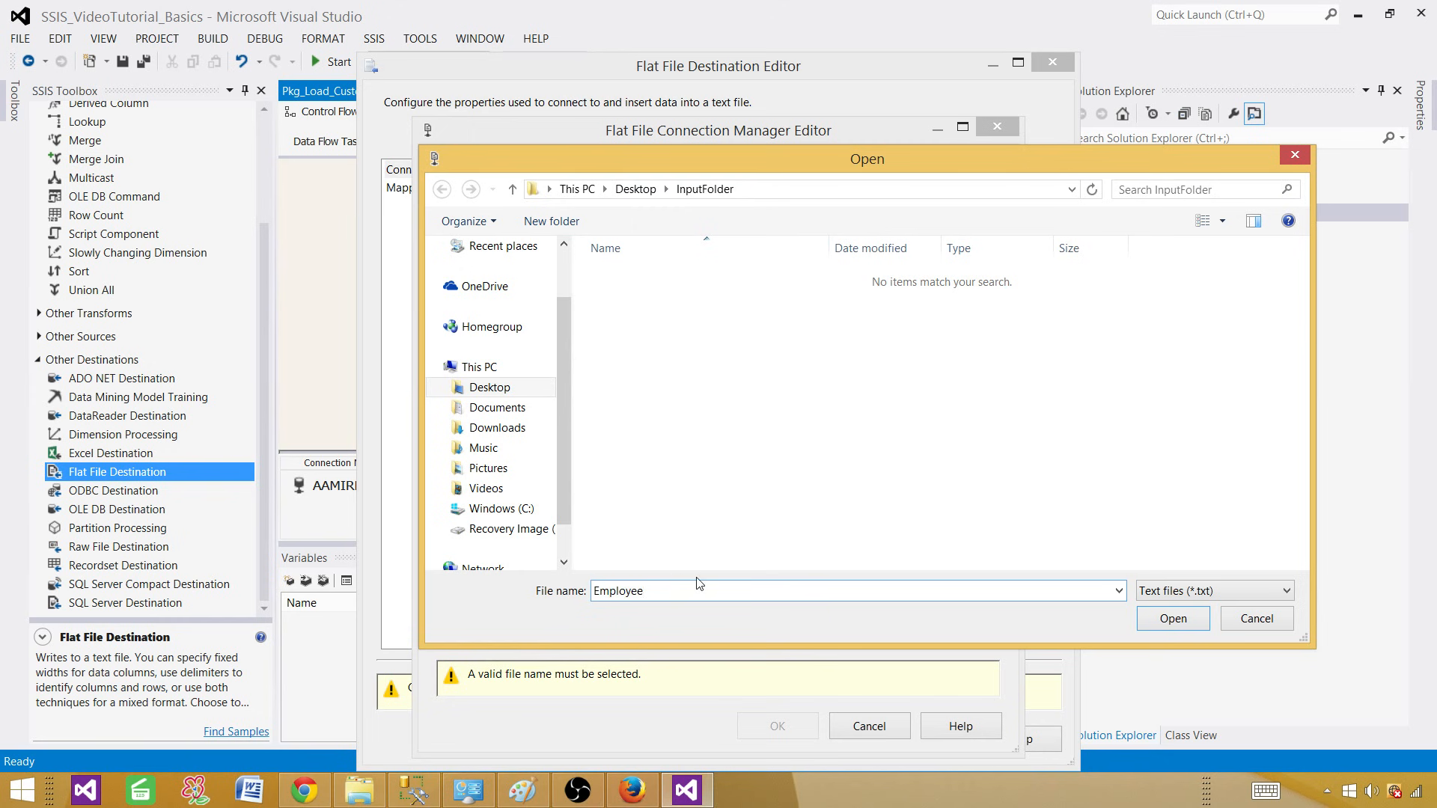
left_click(1190, 621)
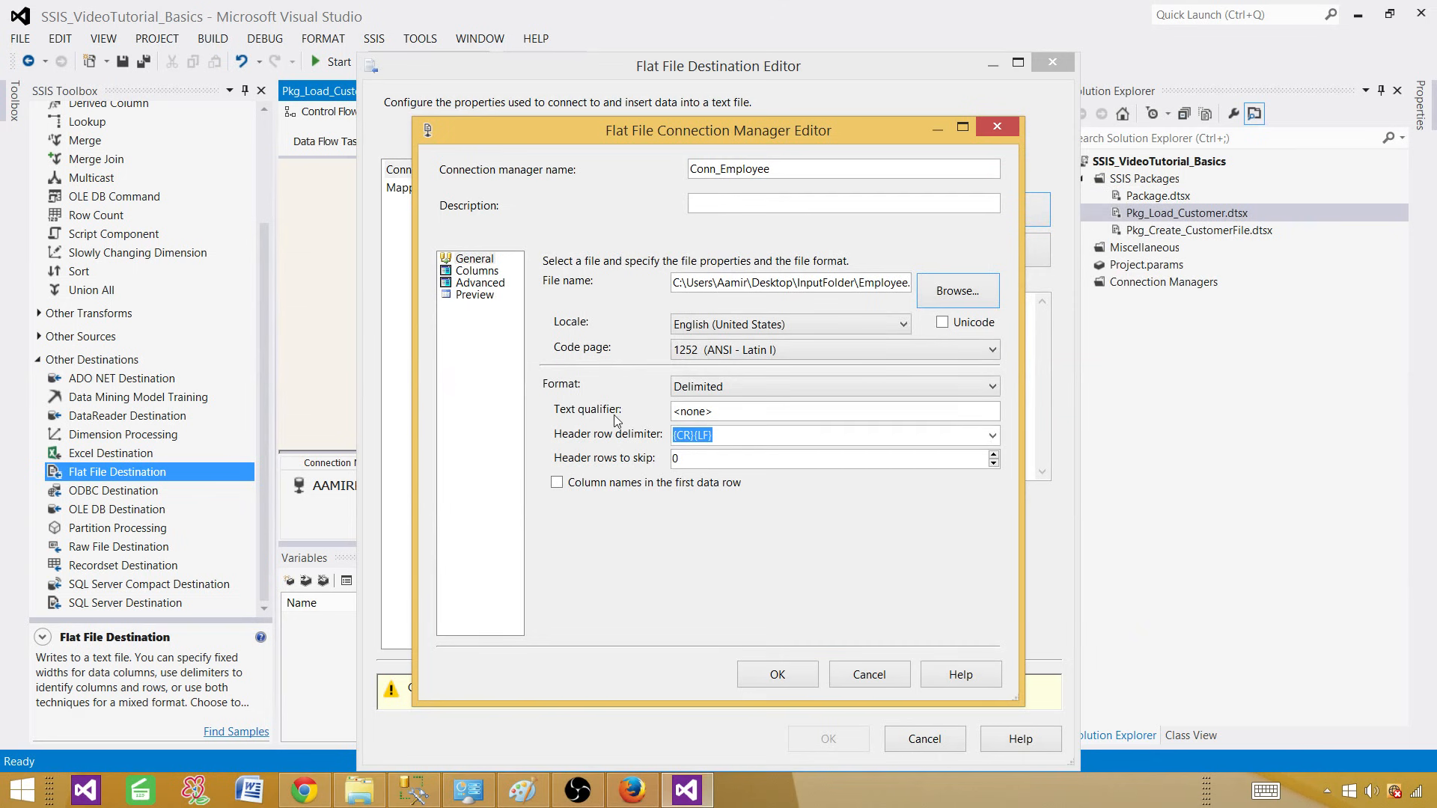
Check the flat file's column definitions and enable column names in the first data row
left_click(485, 271)
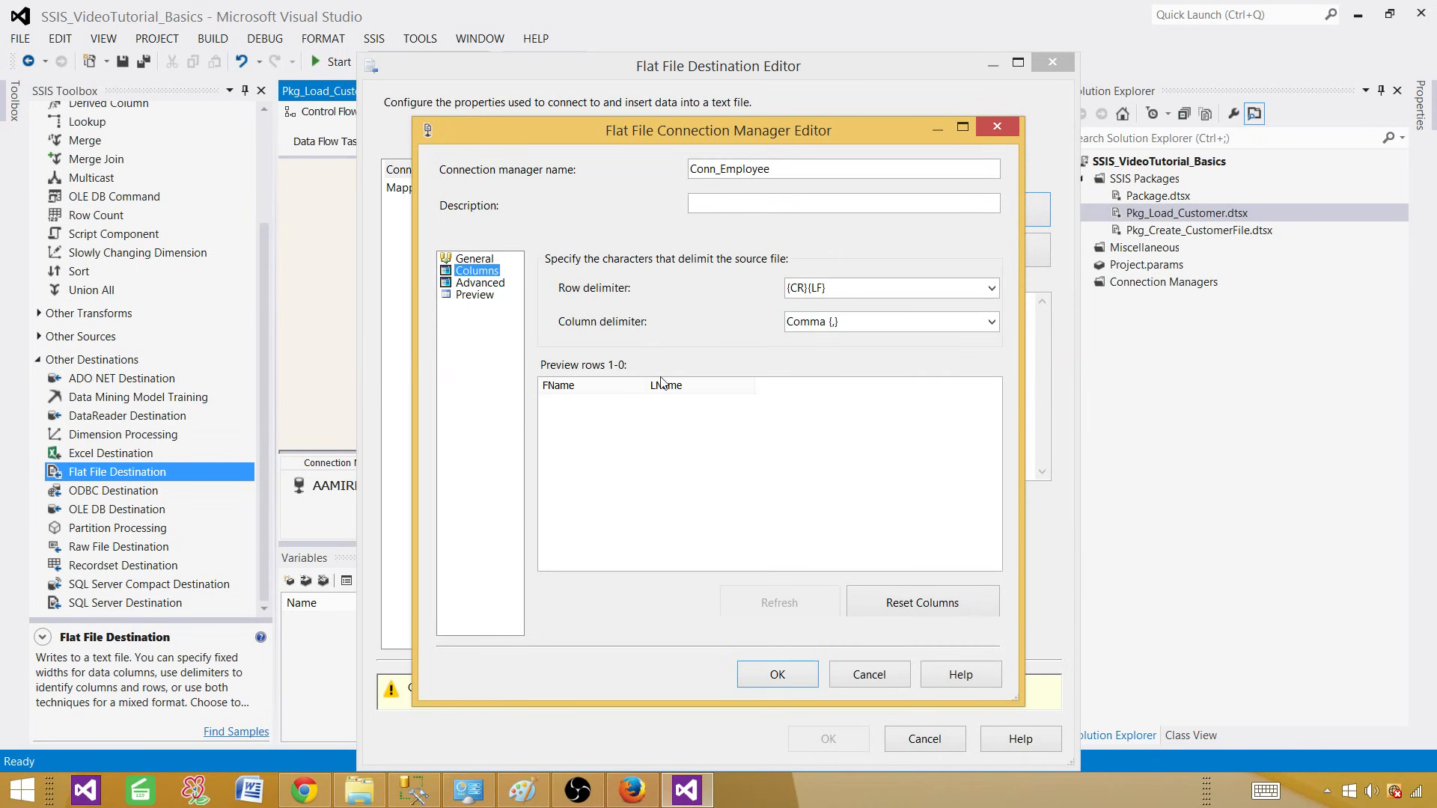
left_click(483, 283)
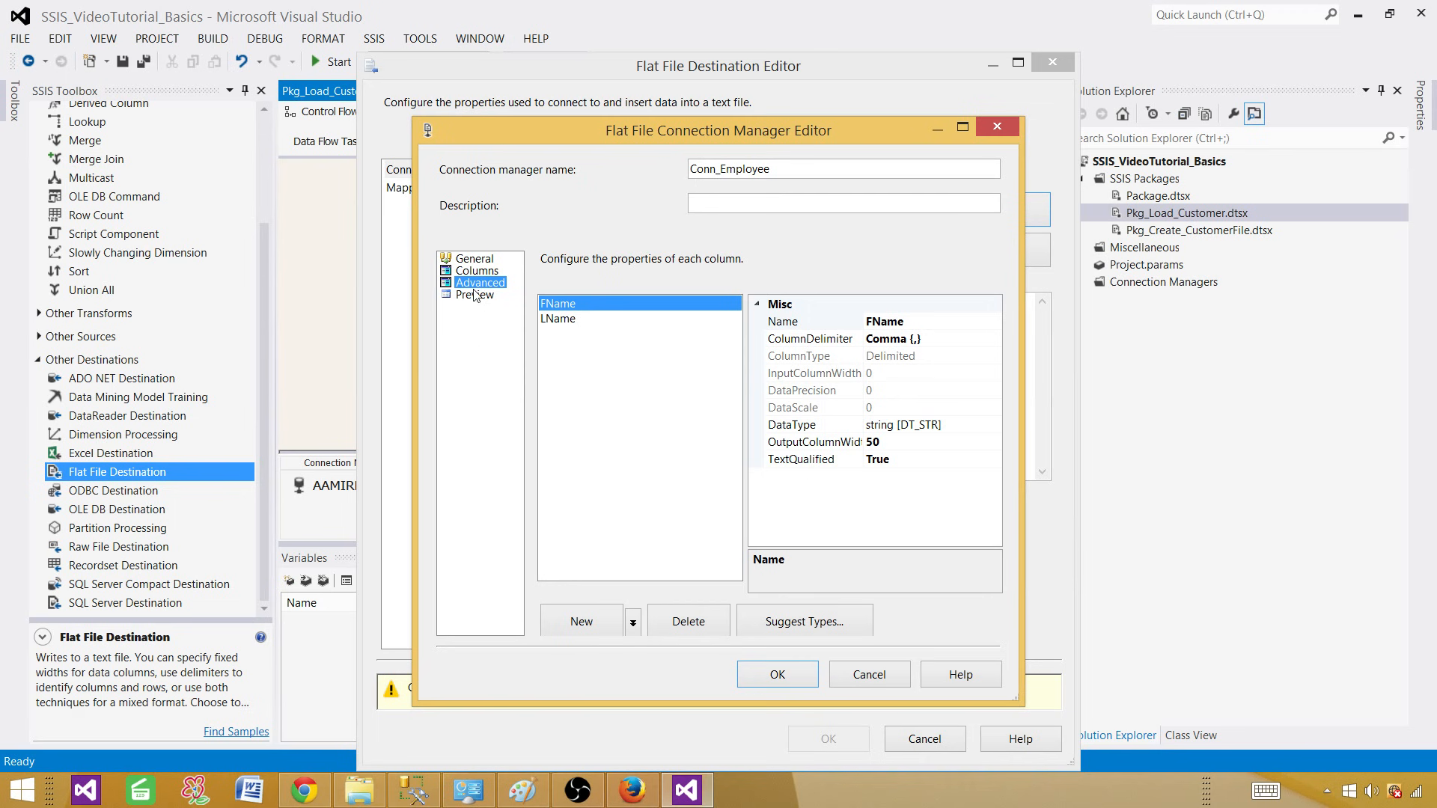
left_click(474, 259)
left_click(477, 270)
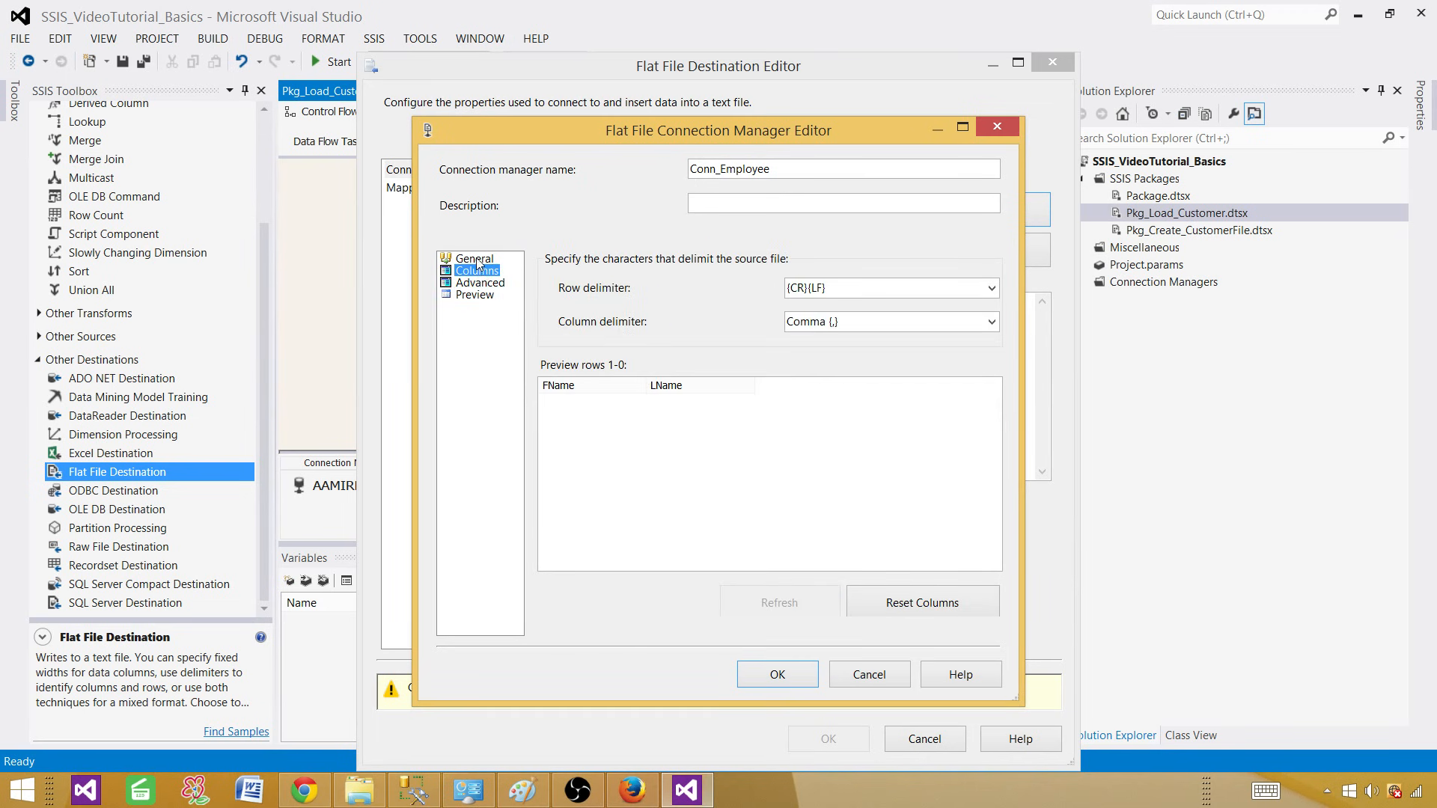
left_click(476, 259)
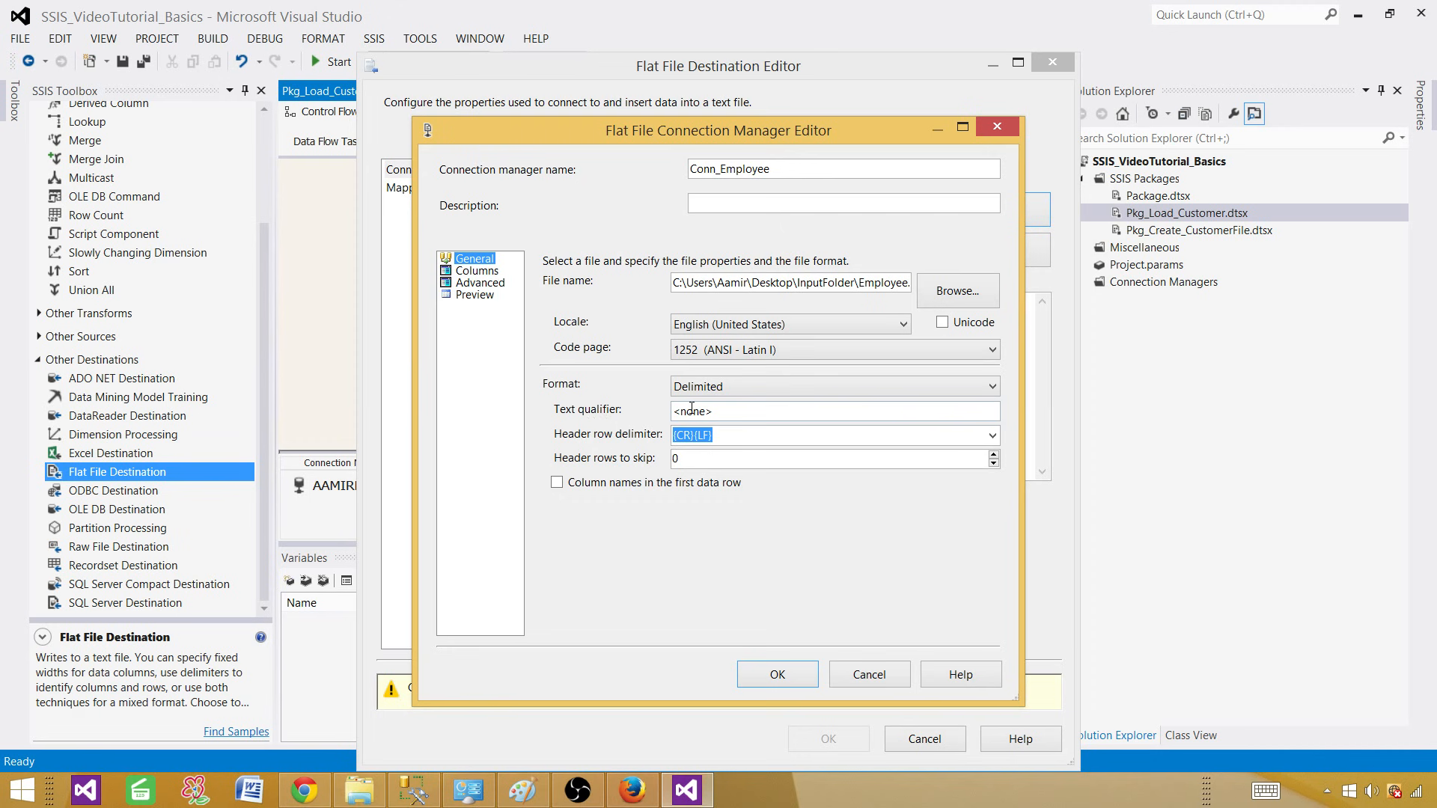
left_click(716, 412)
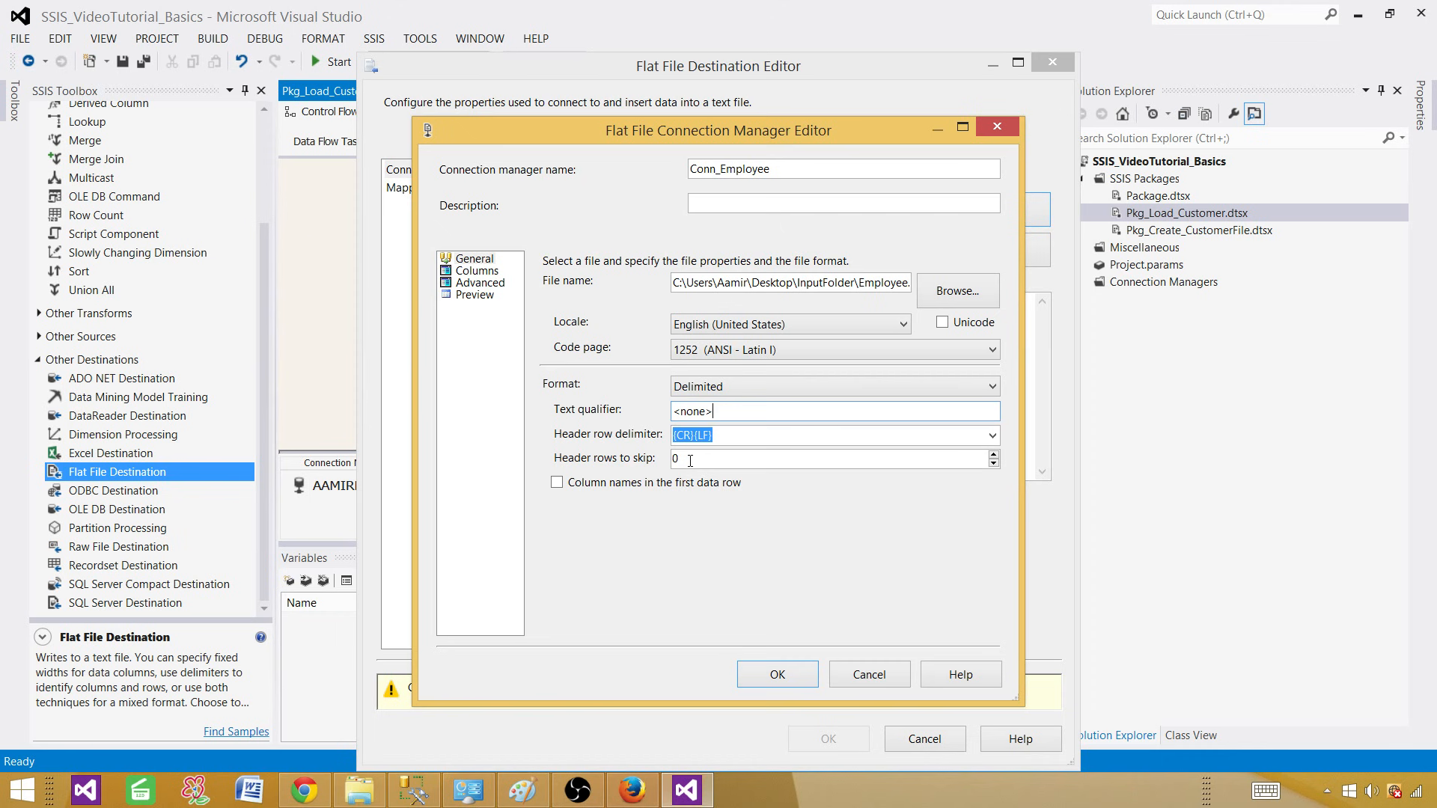
left_click(653, 485)
Accept the Conn_Employee connection, map the input columns to the file columns, and accept the Flat File Destination settings
left_click(495, 274)
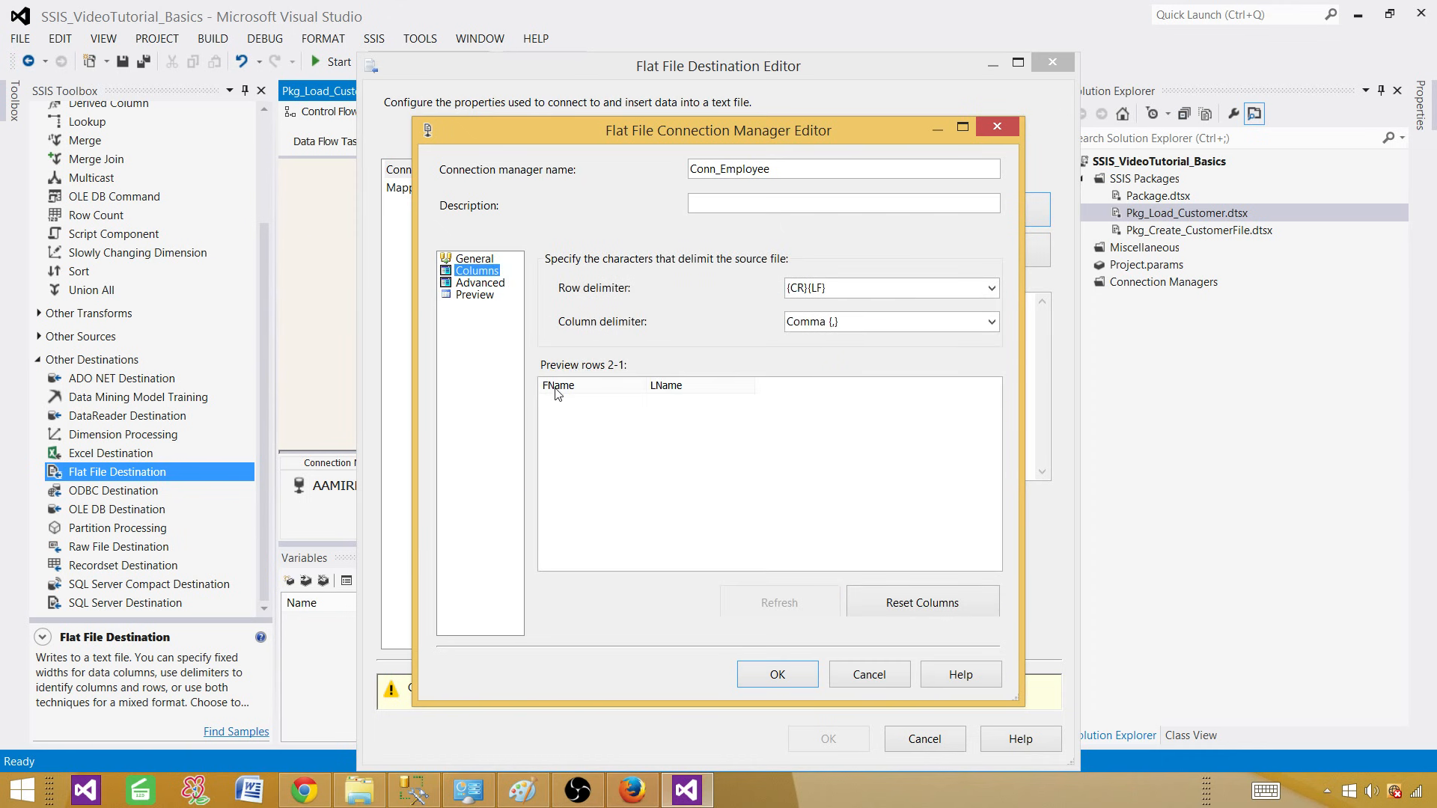
left_click(556, 388)
left_click(476, 283)
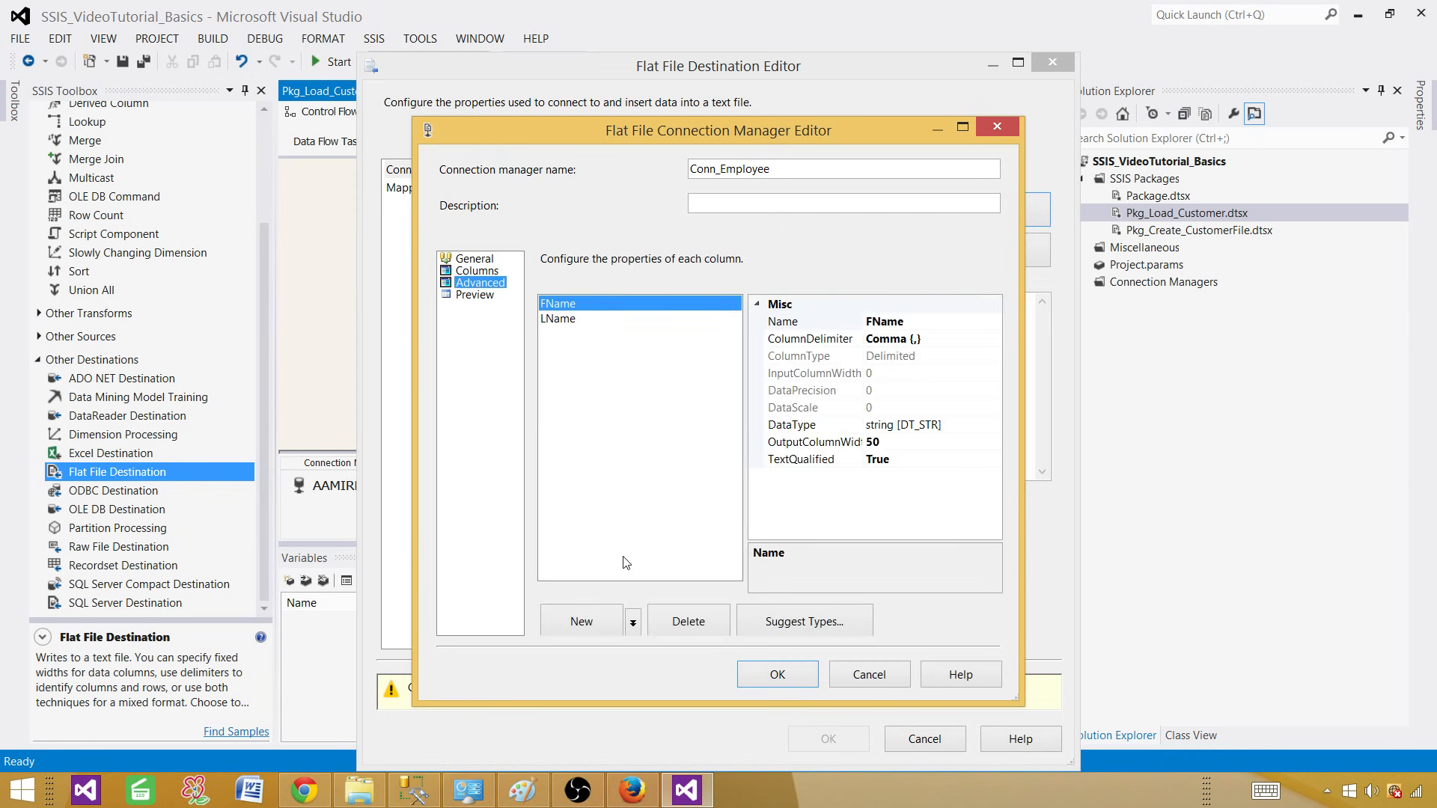
left_click(773, 676)
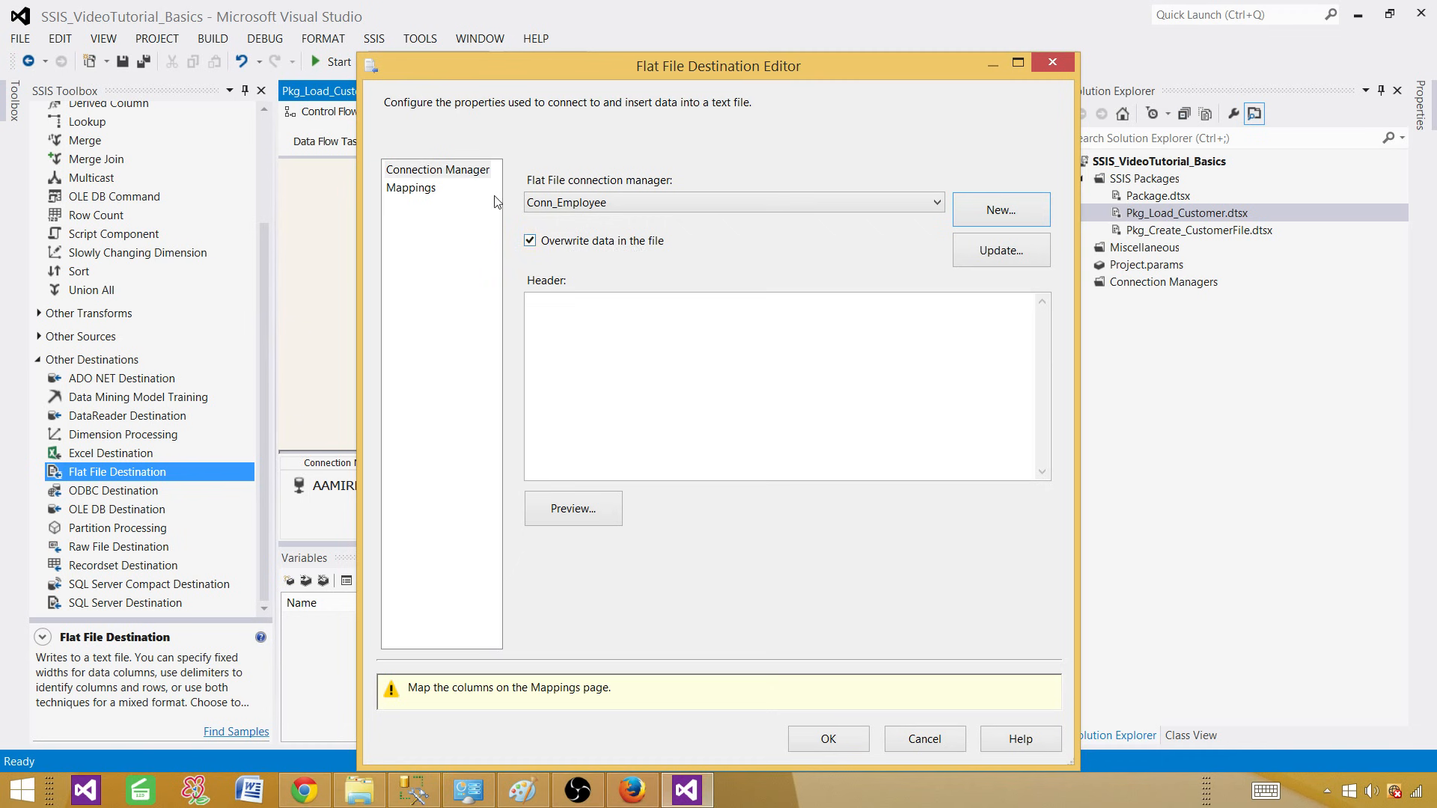
left_click(435, 187)
left_click(827, 684)
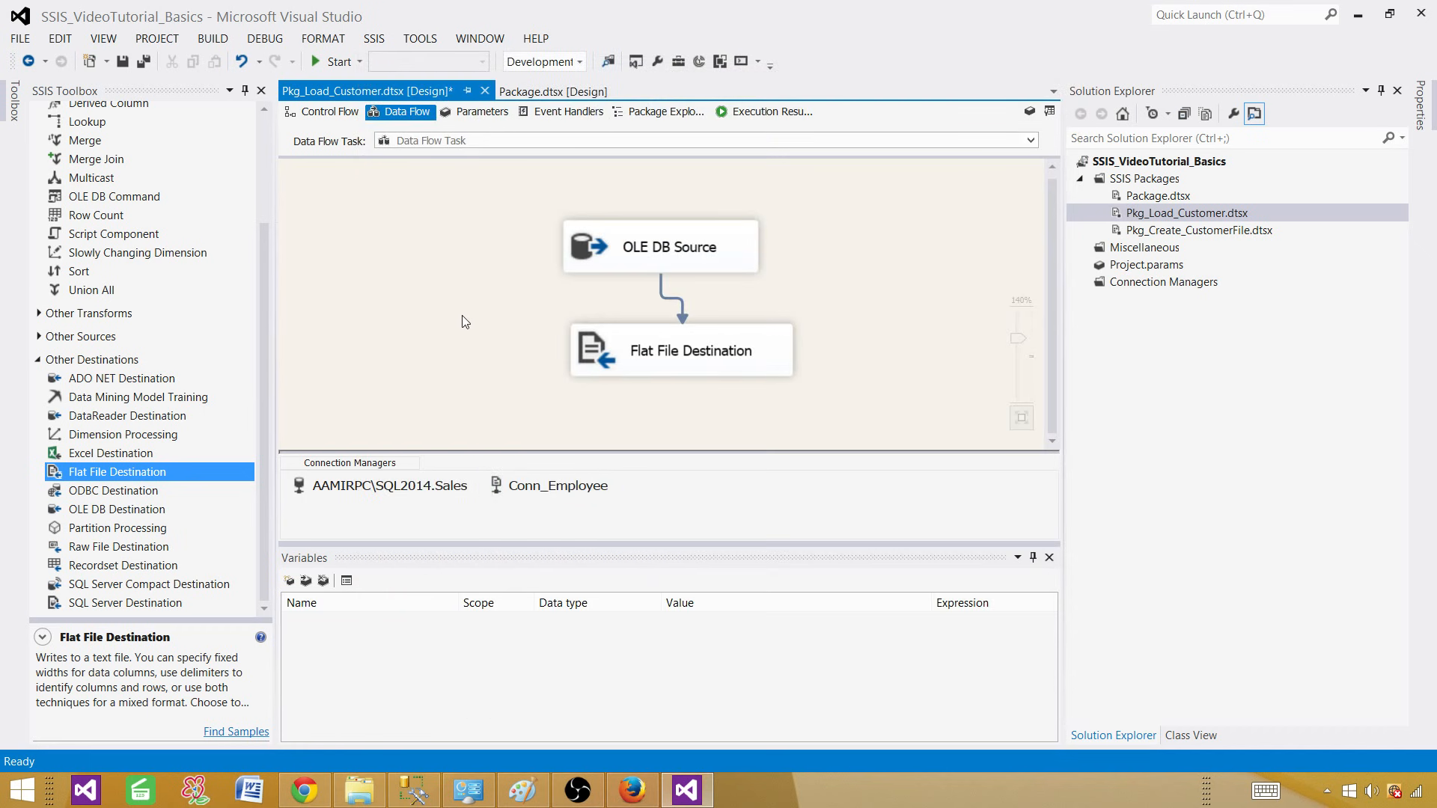
Switch to Chrome and look through the topics on the TechBrothersIT blog's SSIS Video Tutorial page
left_click(304, 790)
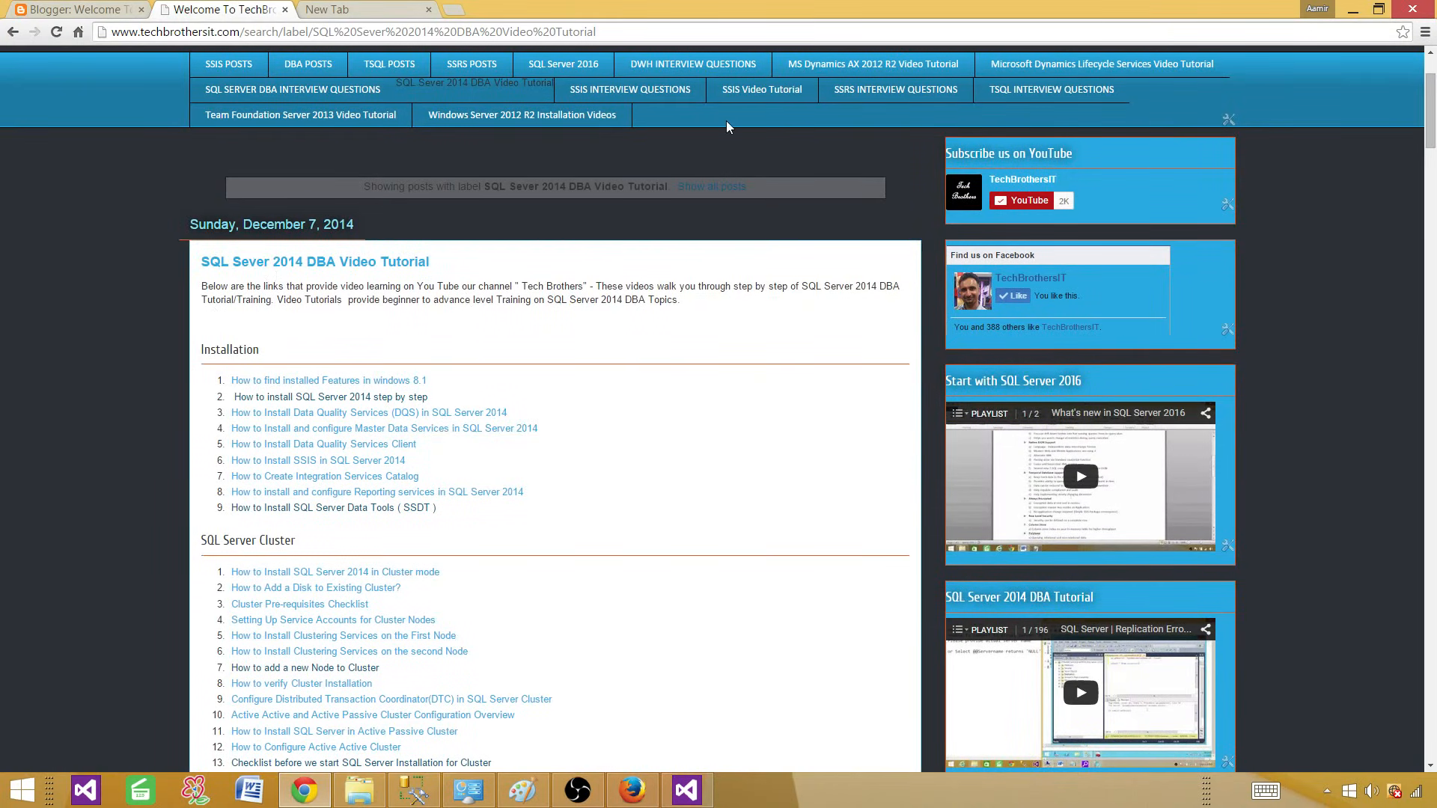
left_click(762, 89)
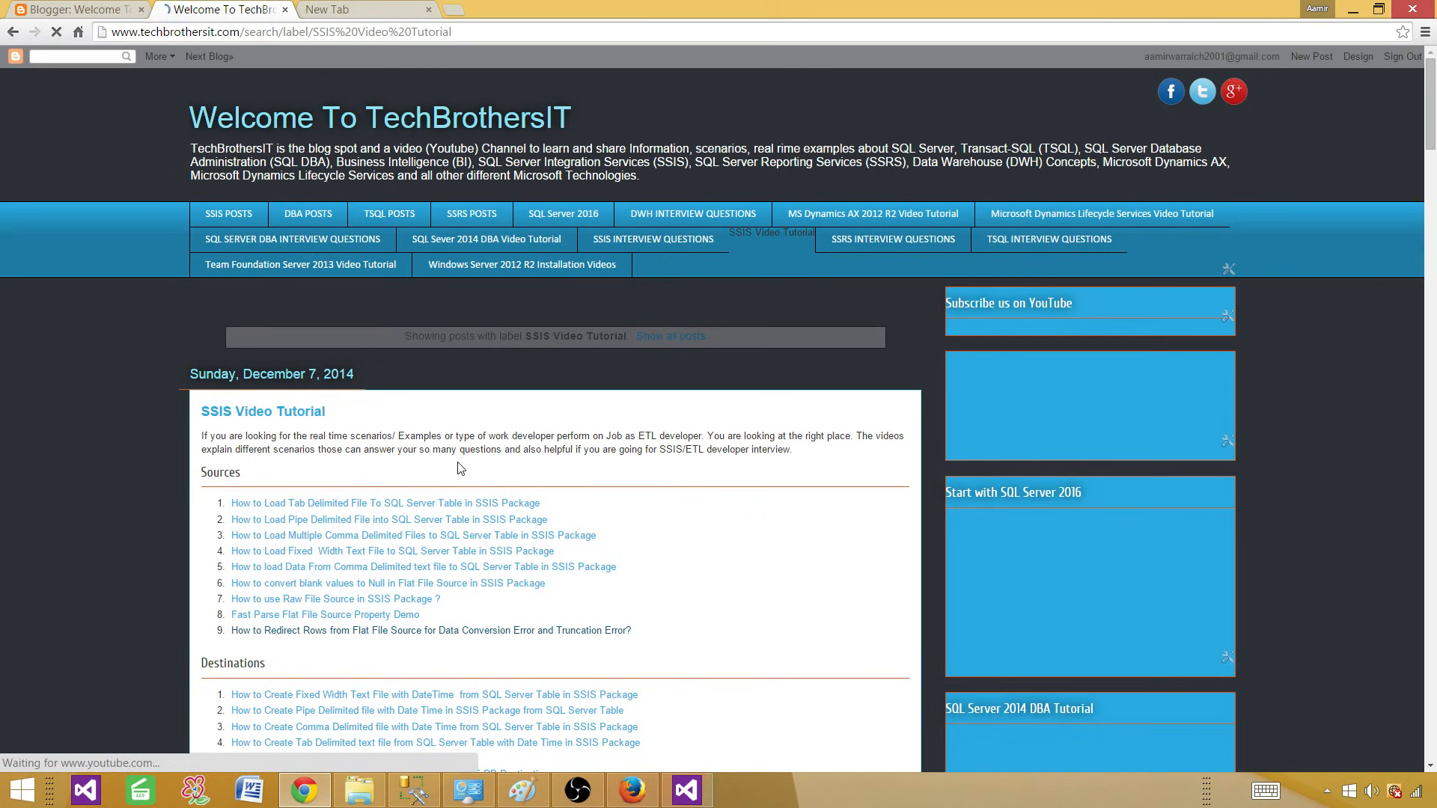
scroll(460, 469, "down", 2)
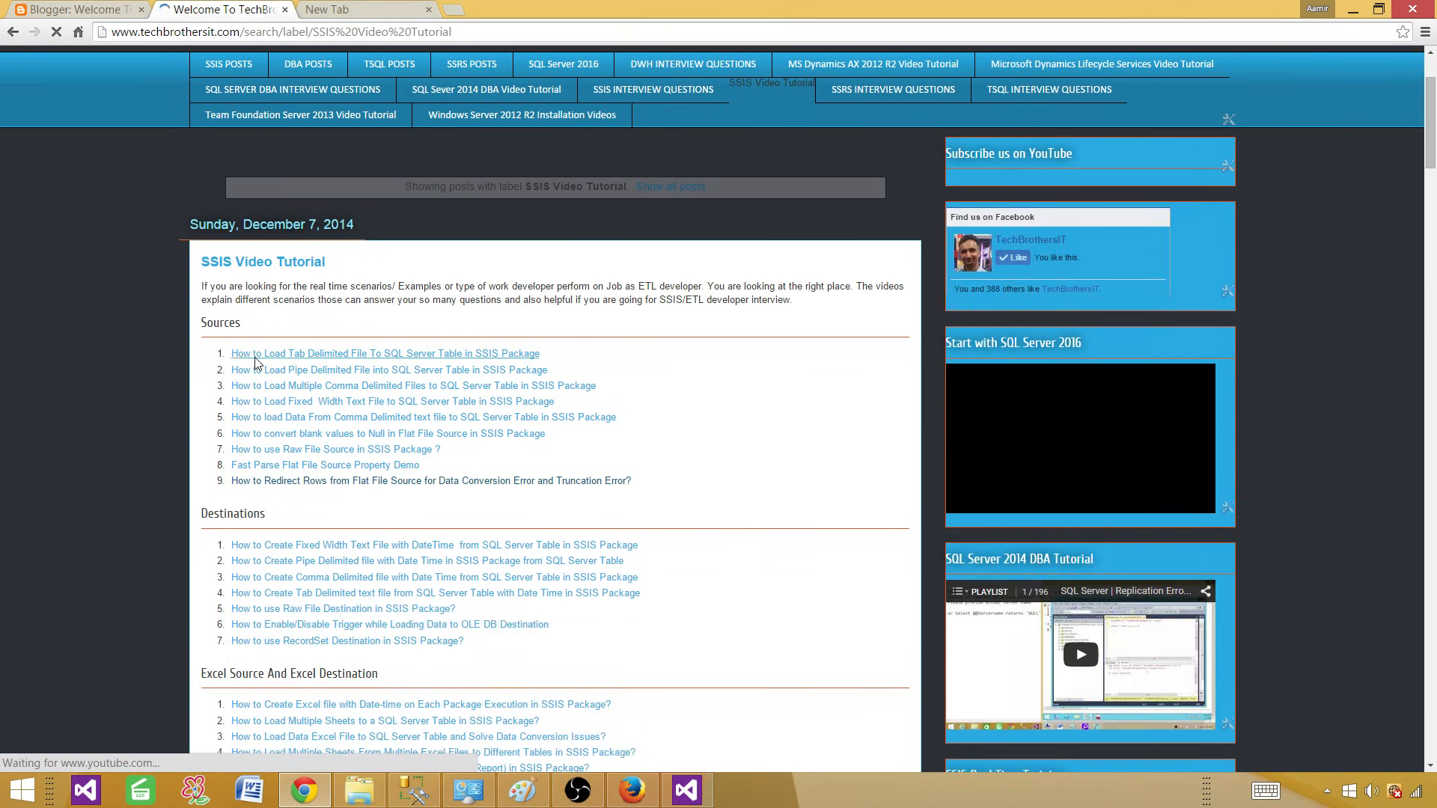
scroll(563, 540, "down", 10)
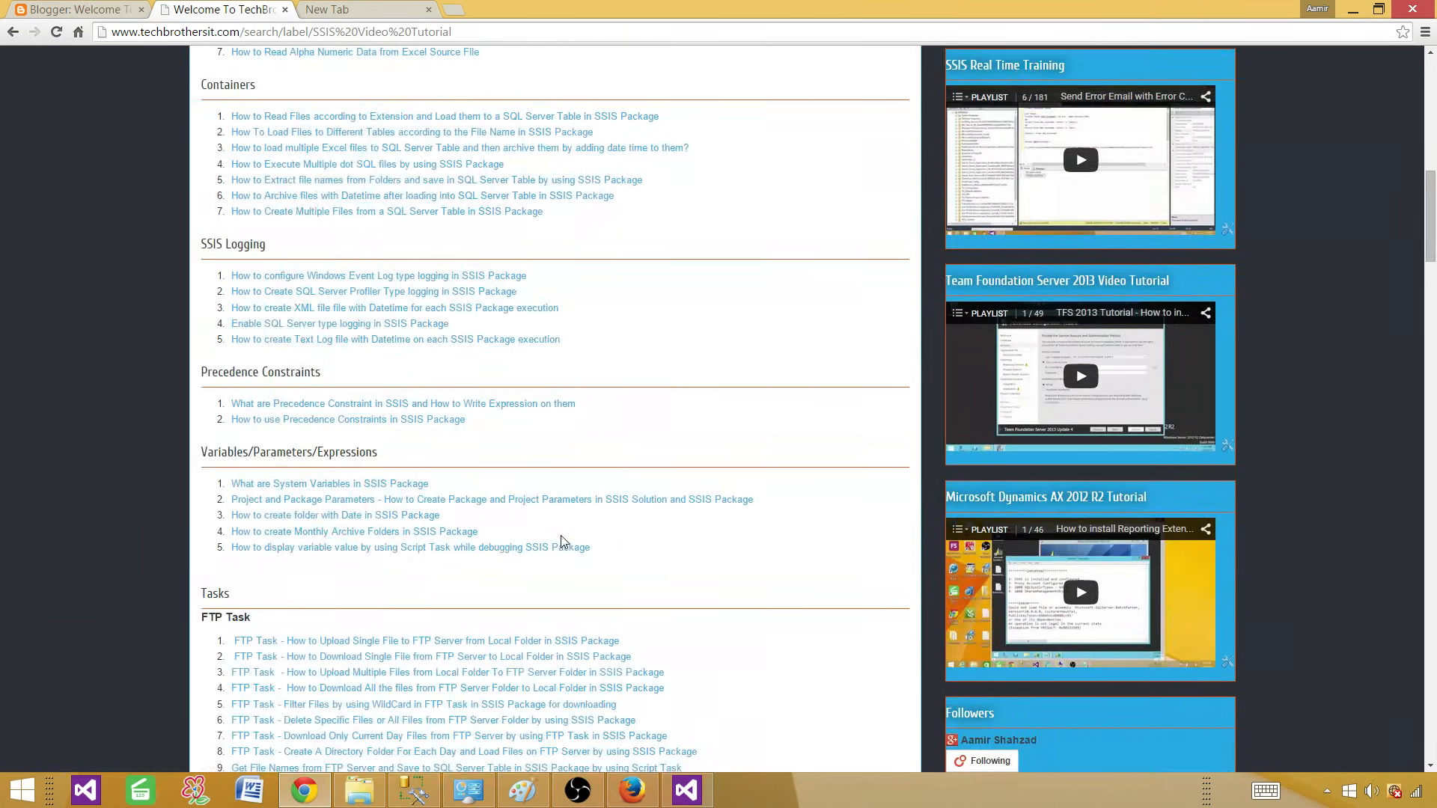
scroll(562, 540, "down", 5)
scroll(557, 534, "down", 5)
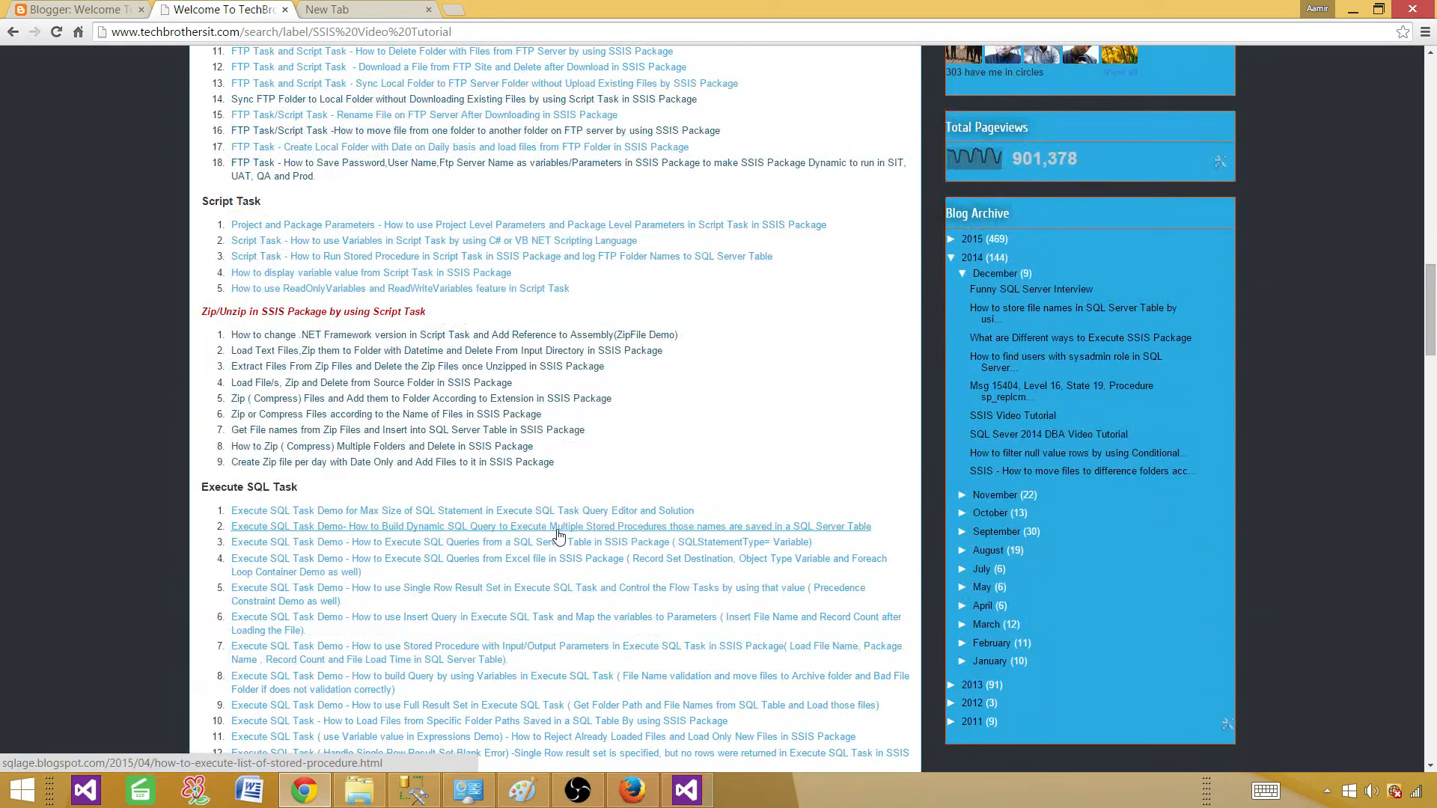
scroll(558, 534, "up", 20)
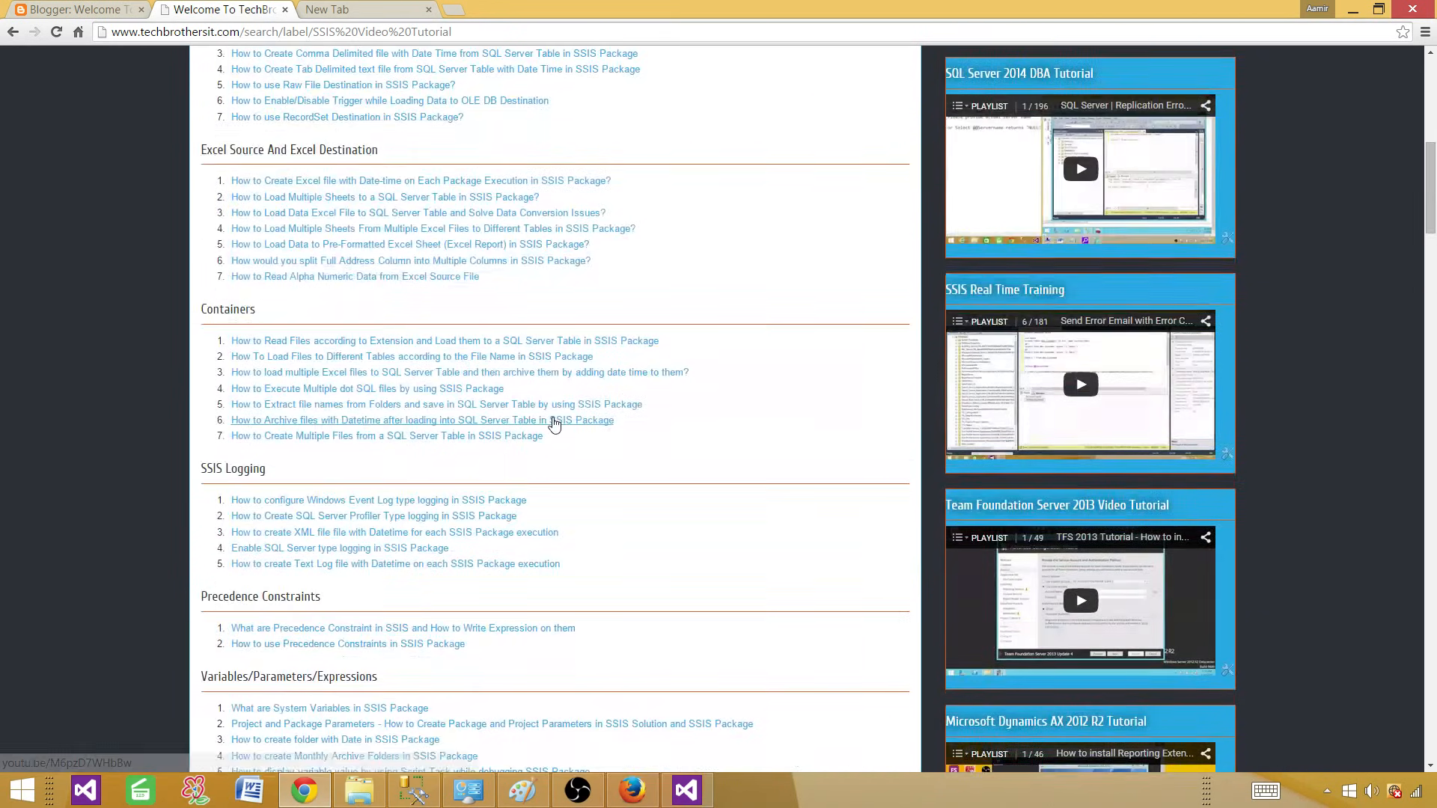
scroll(554, 424, "up", 9)
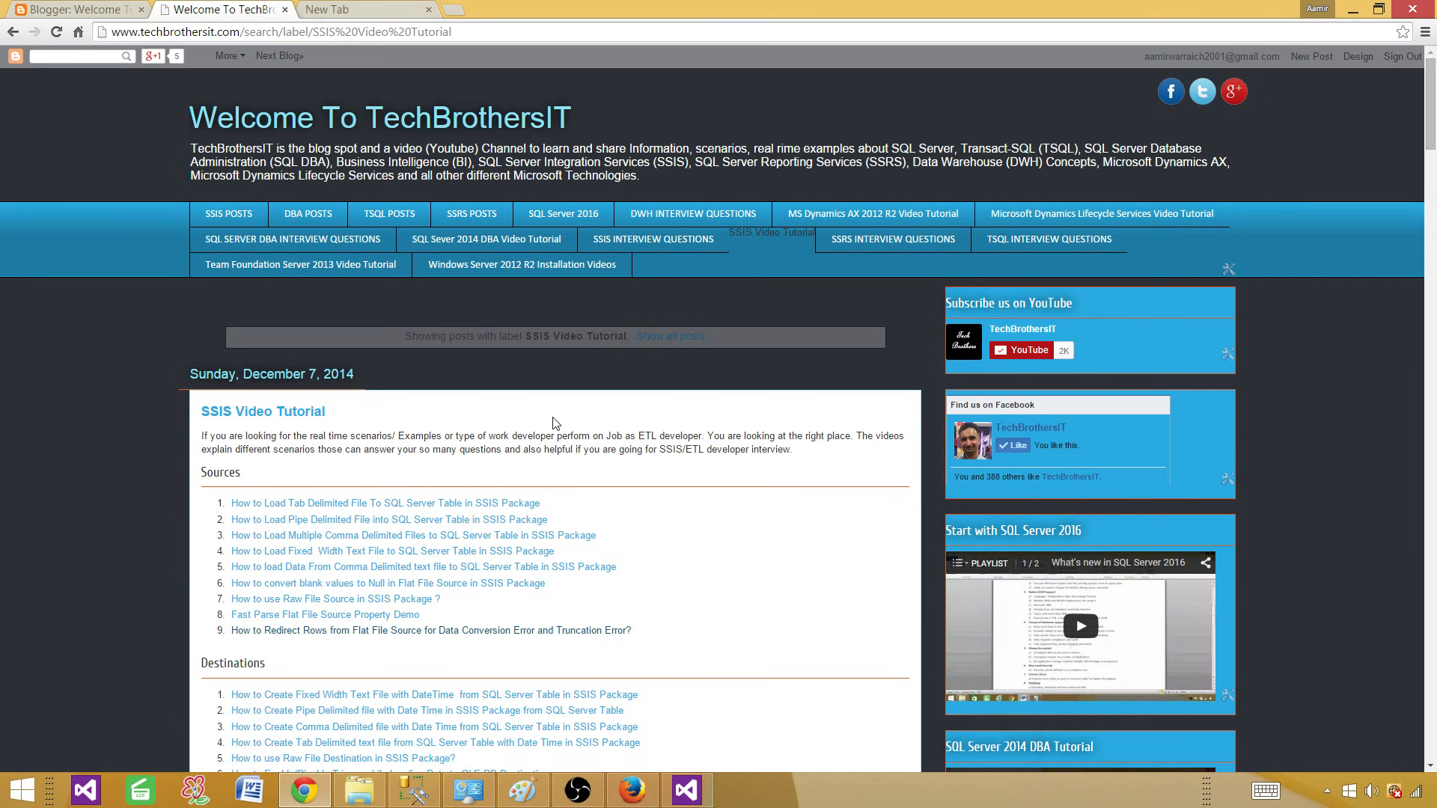
Switch back to Visual Studio, save all files, and run Pkg_Load_Customer
left_click(708, 789)
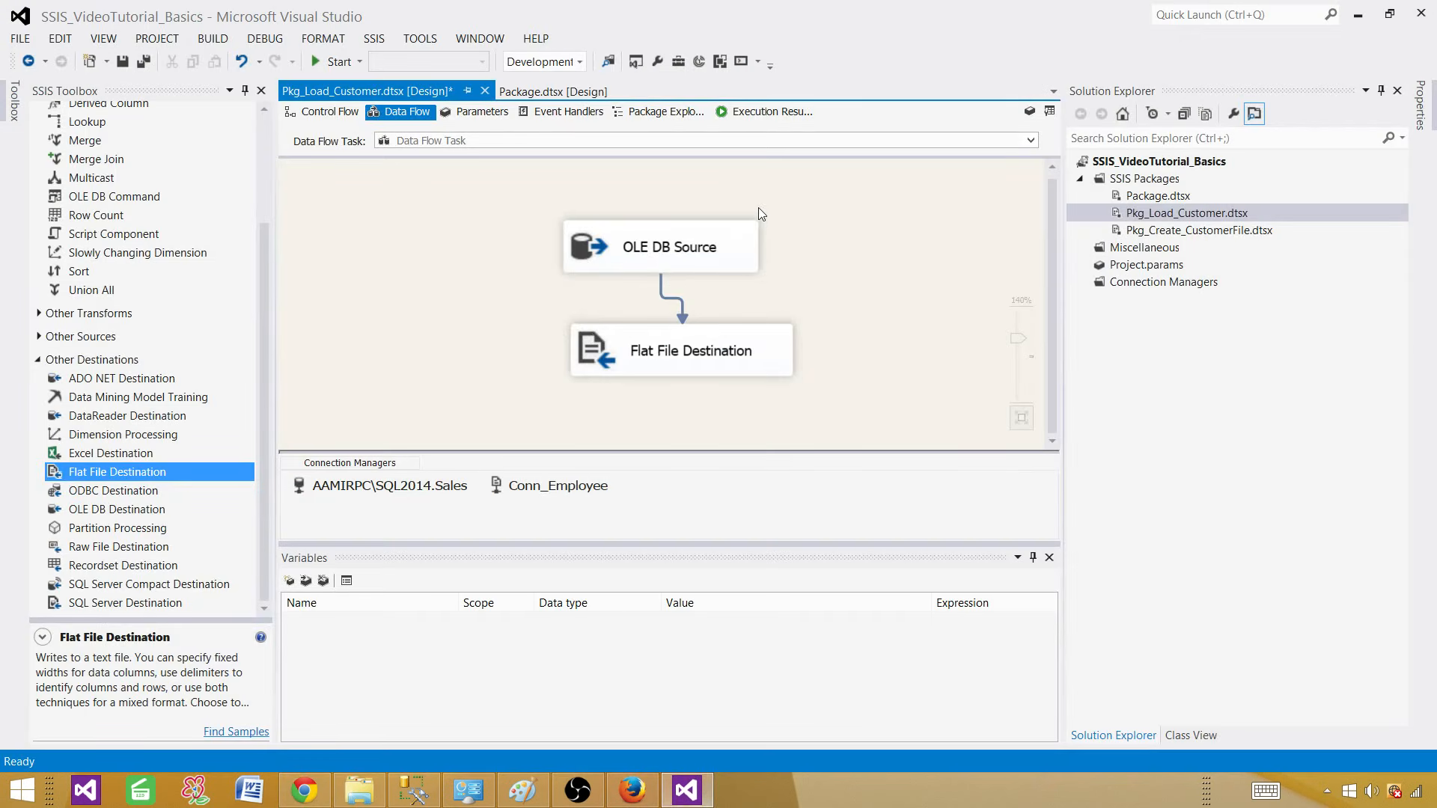
left_click(143, 62)
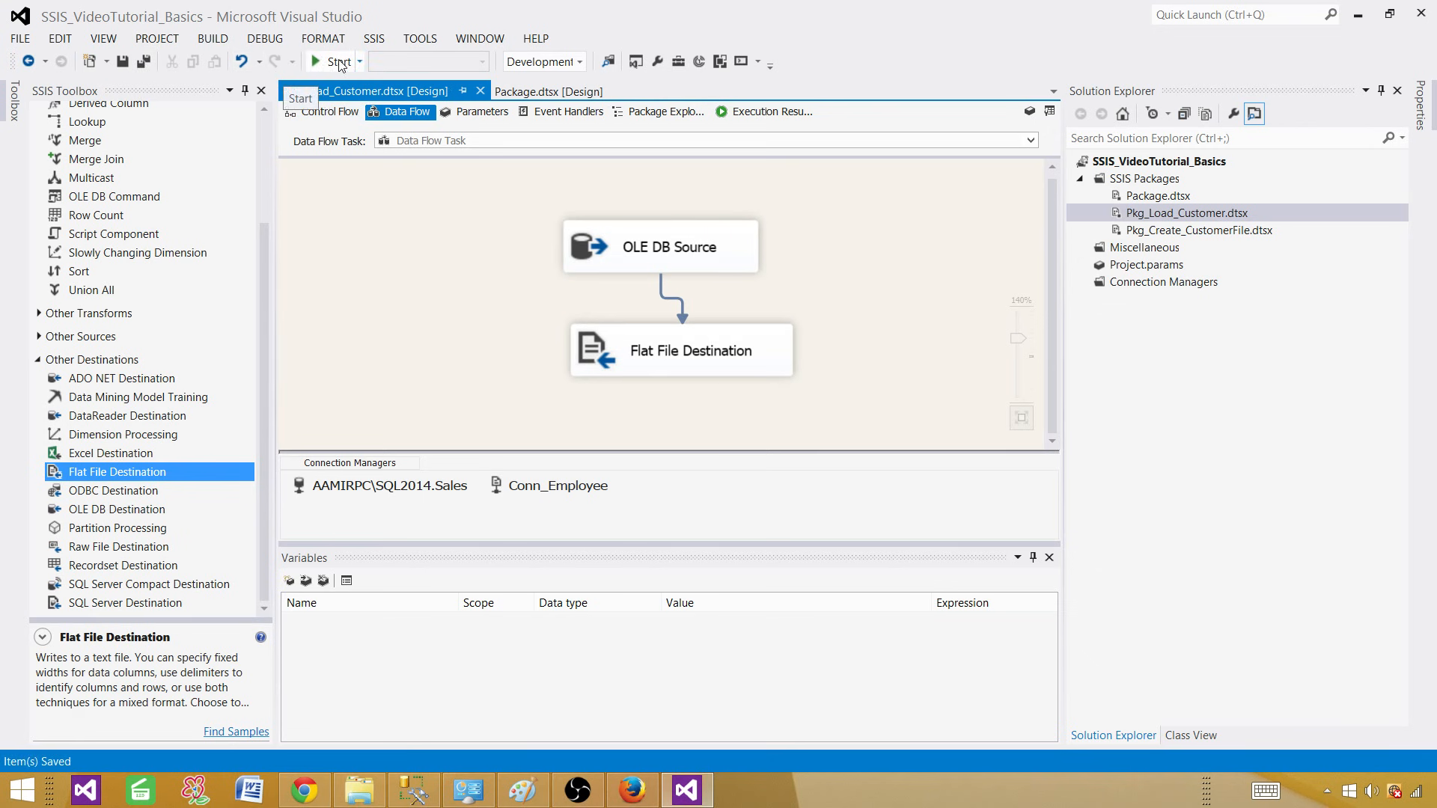
left_click(339, 62)
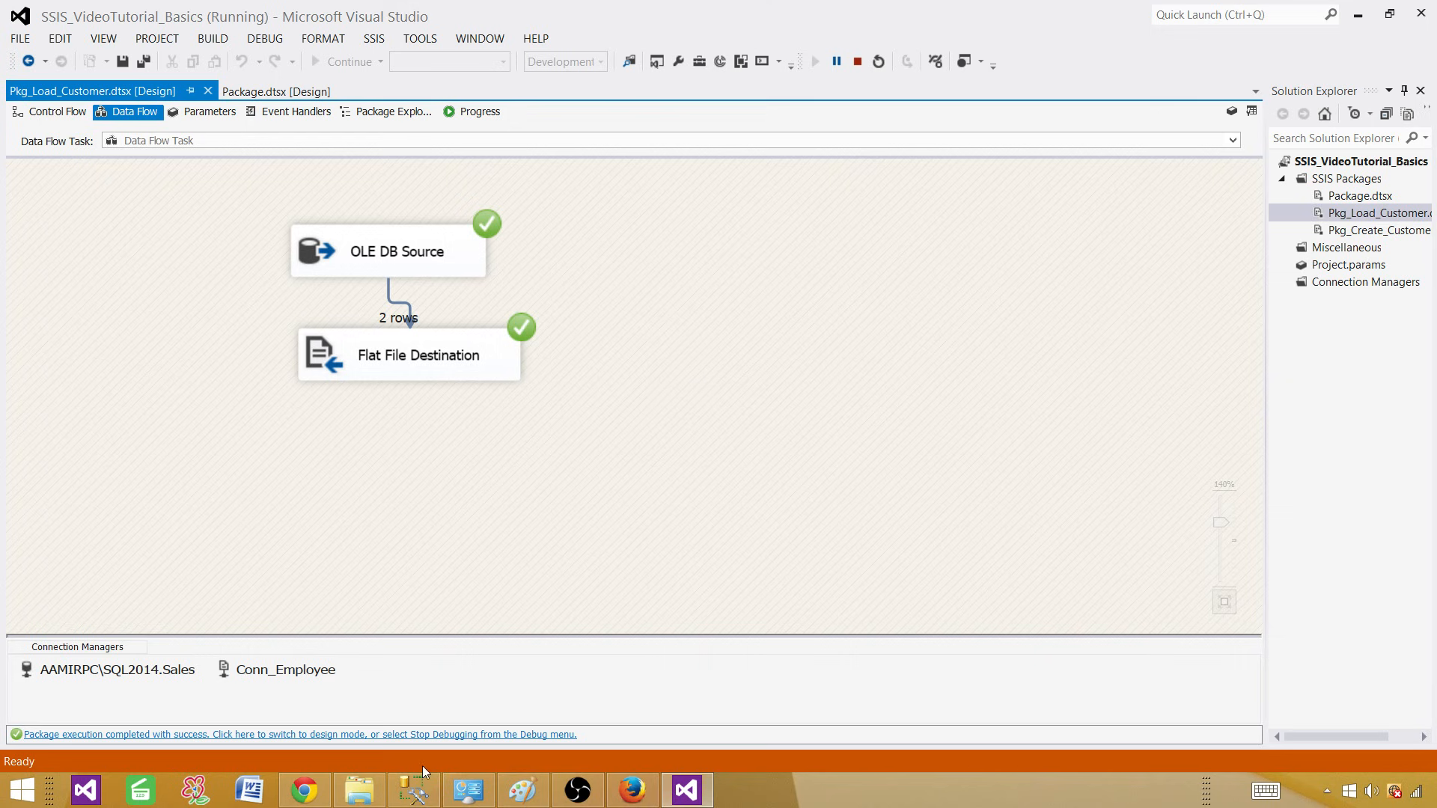
Switch to File Explorer and open Employee.txt from the desktop's InputFolder to examine the exported rows
left_click(359, 791)
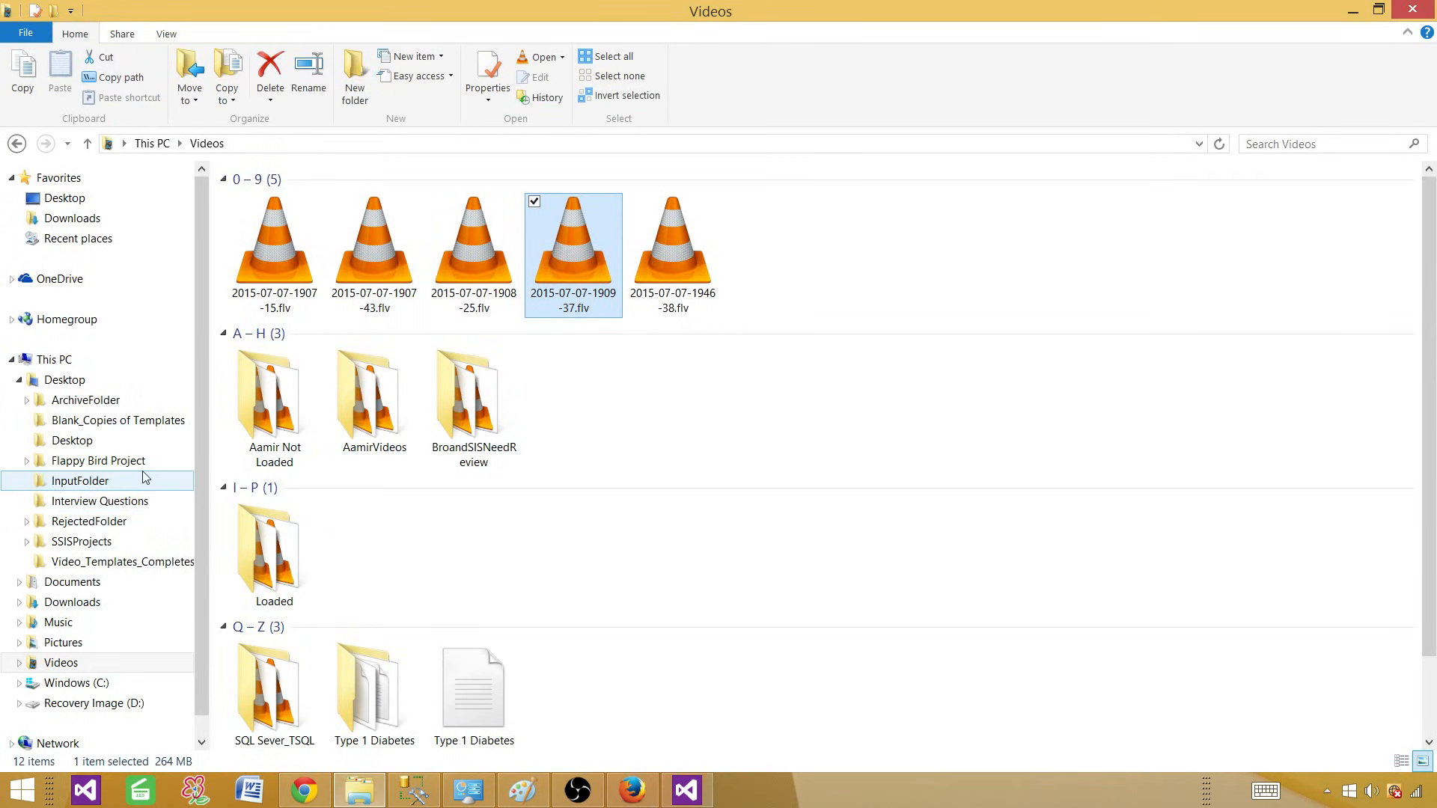
left_click(75, 378)
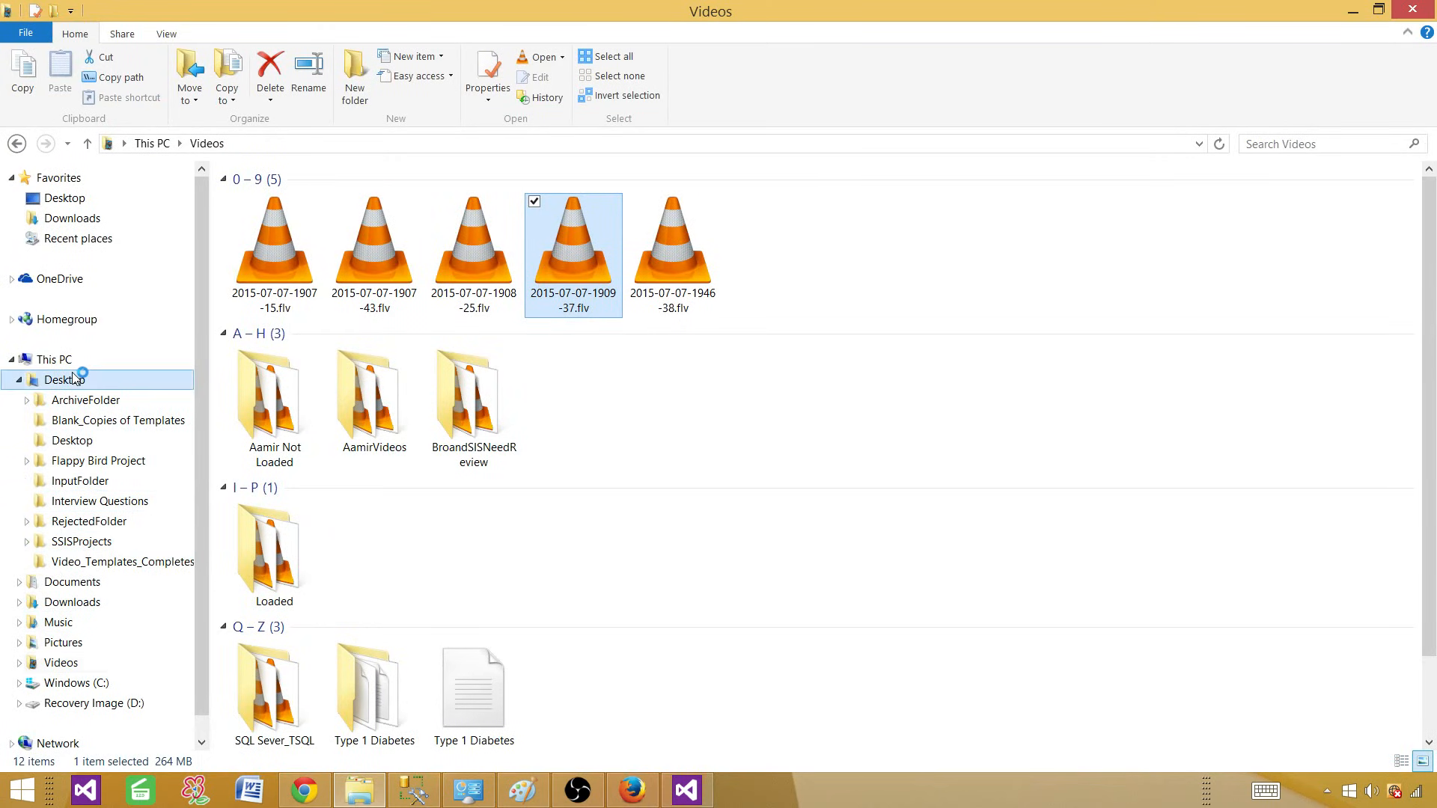
left_click(313, 288)
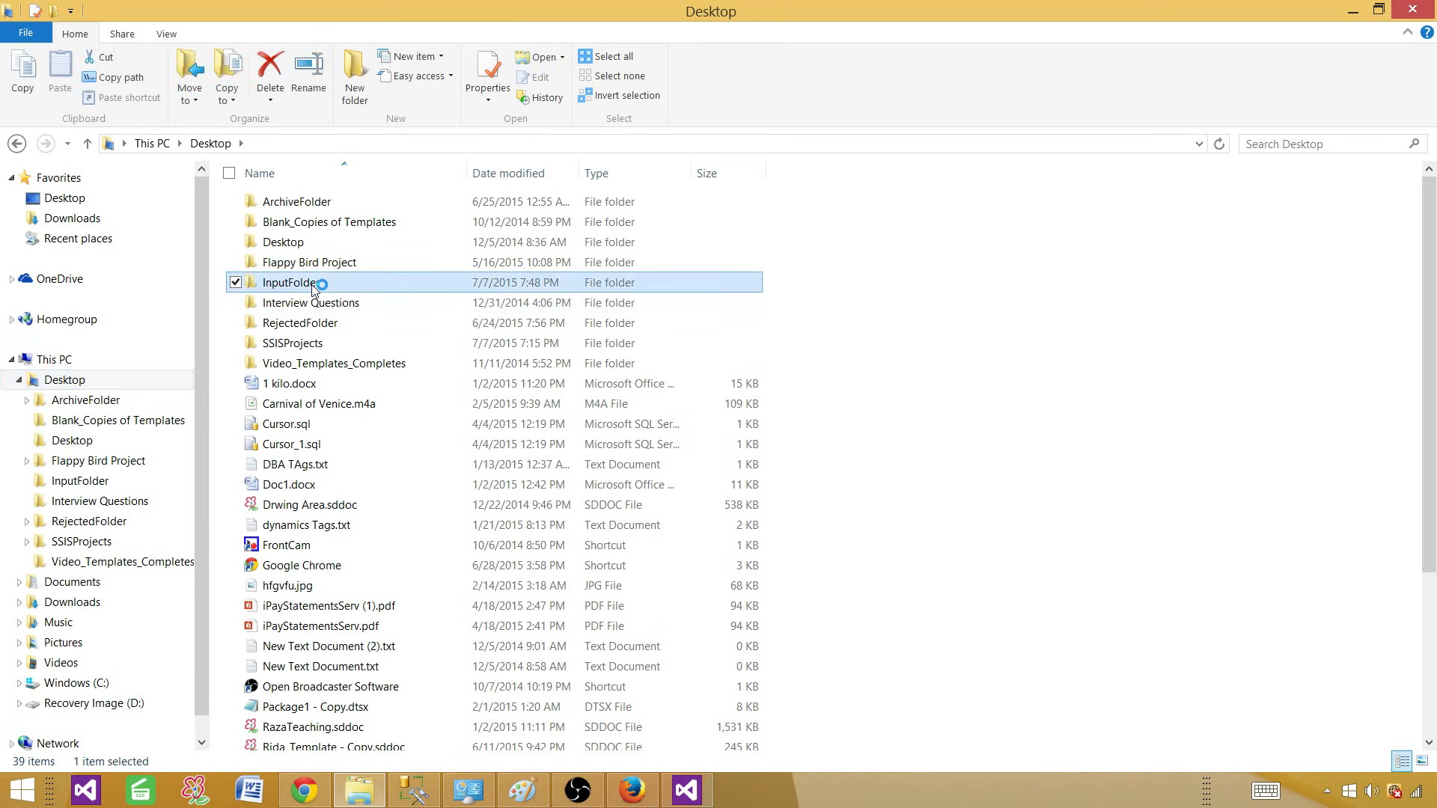
double_click(313, 288)
left_click(297, 205)
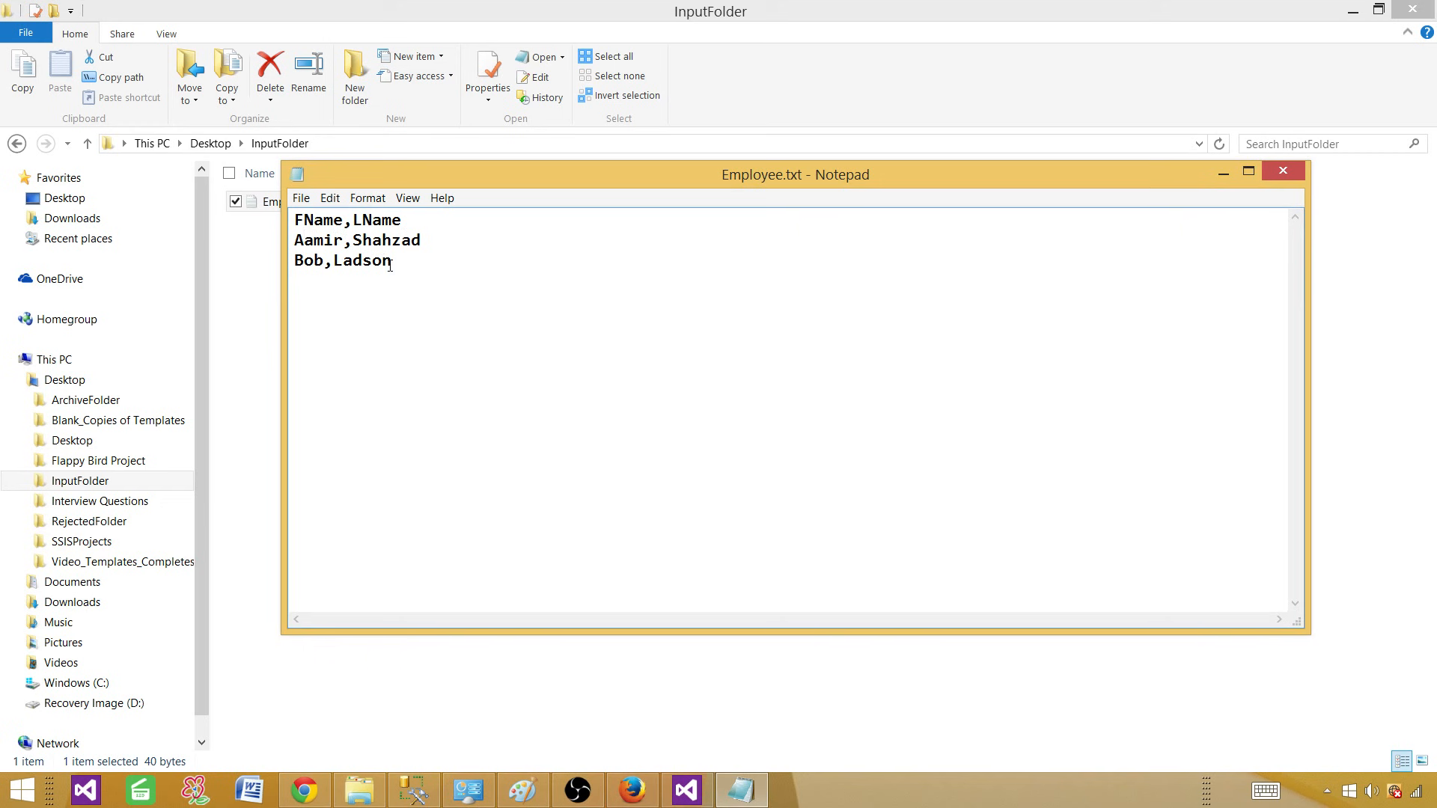
Close Employee.txt, switch back to Visual Studio, and stop debugging the package
left_click_drag(390, 265, 289, 219)
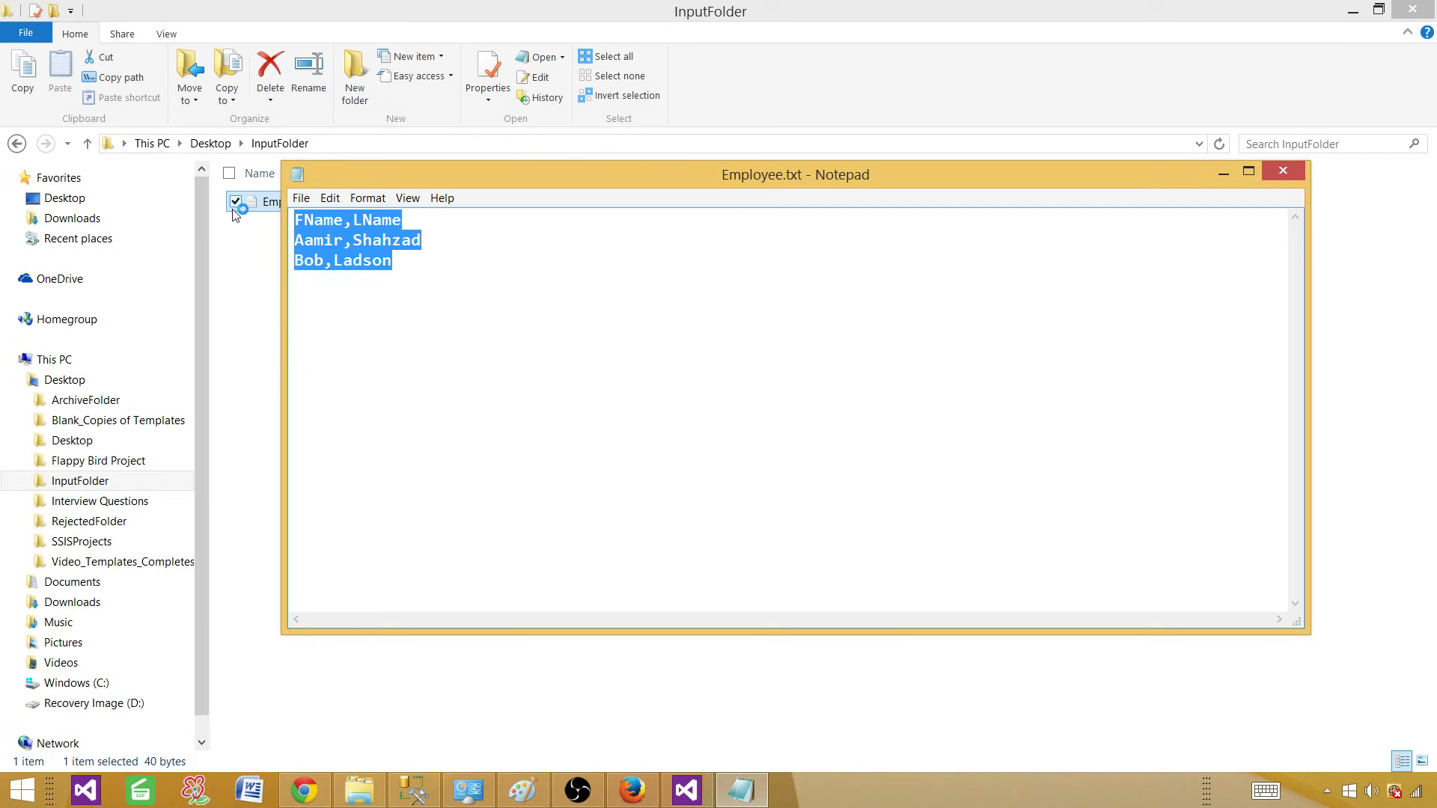
left_click(1282, 170)
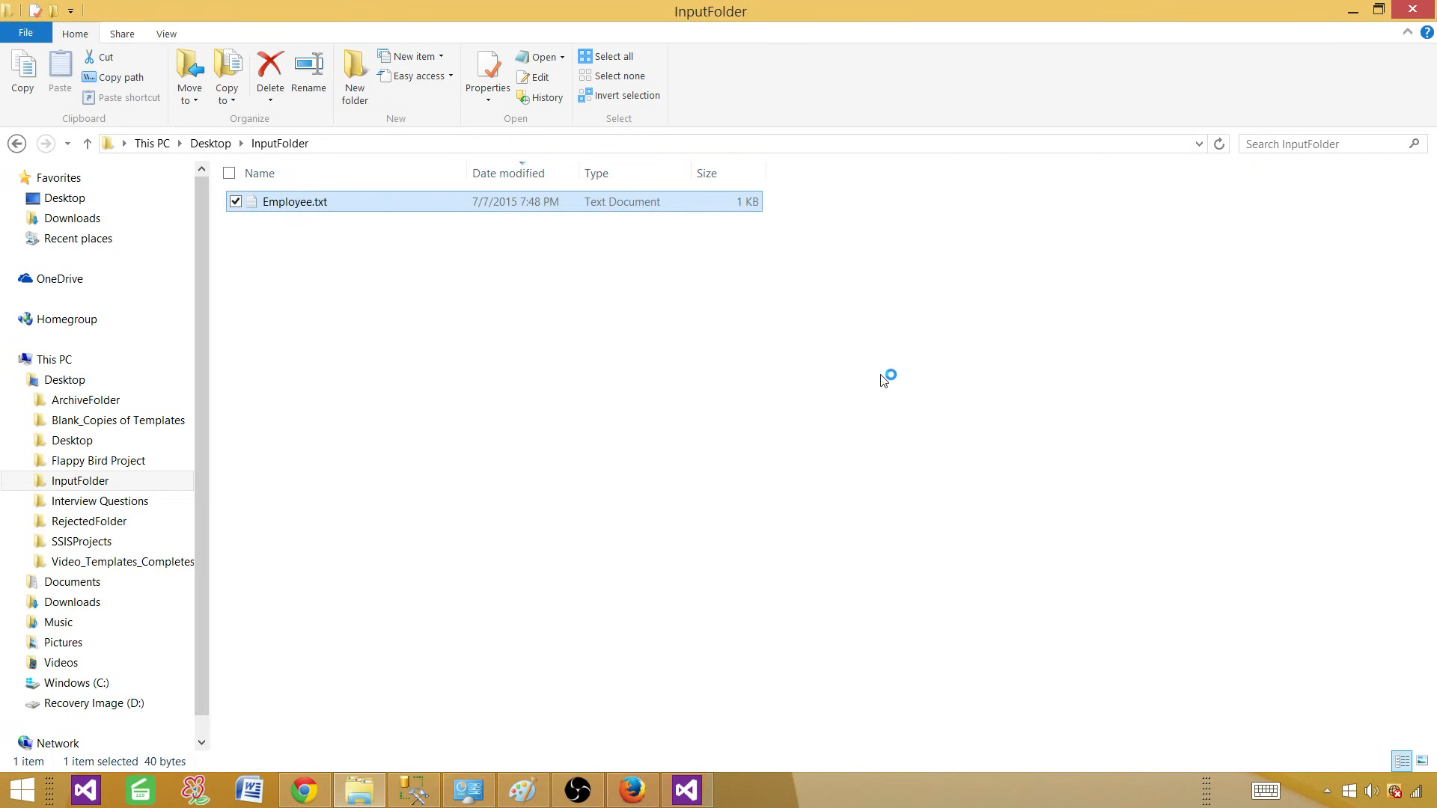
key("alt+Tab")
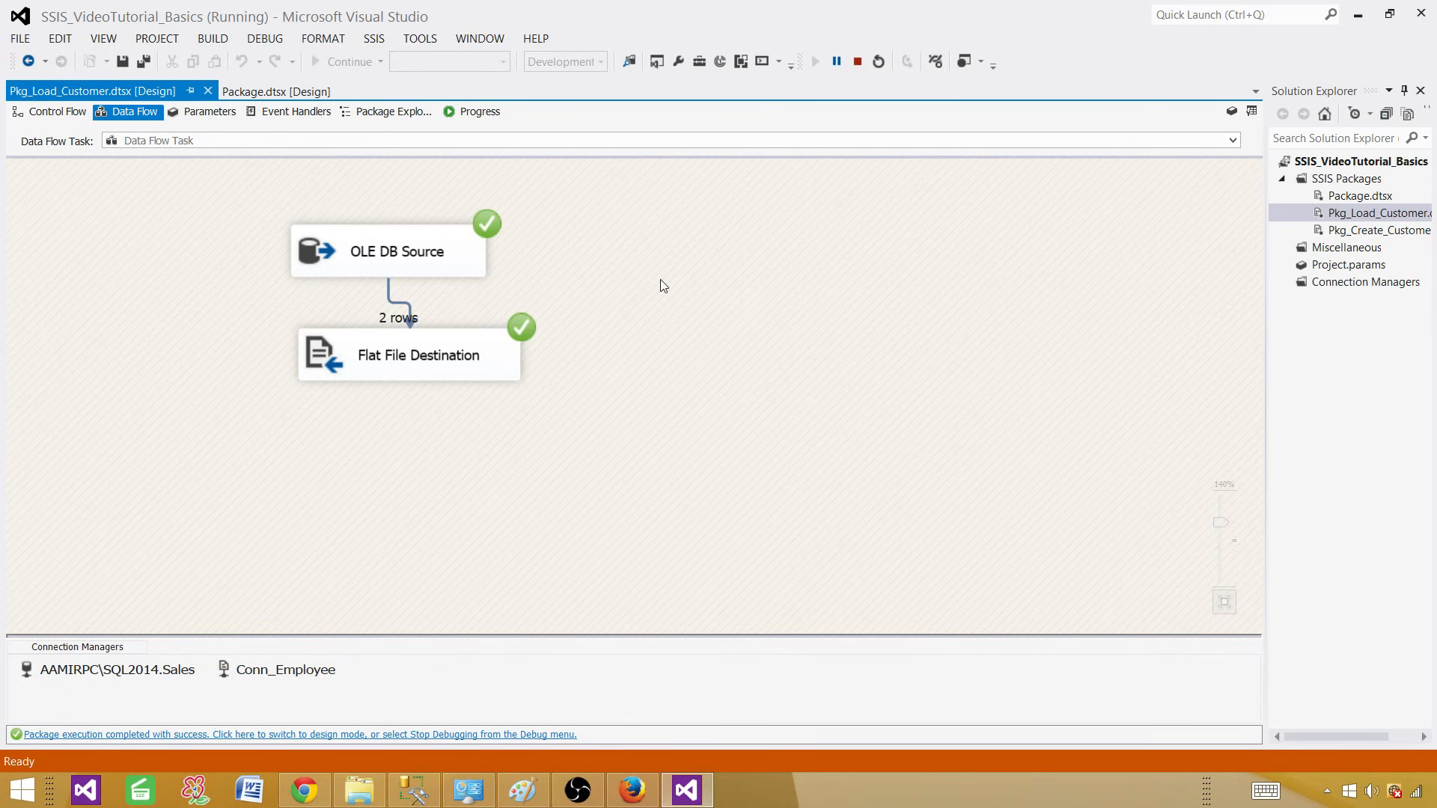
left_click(857, 62)
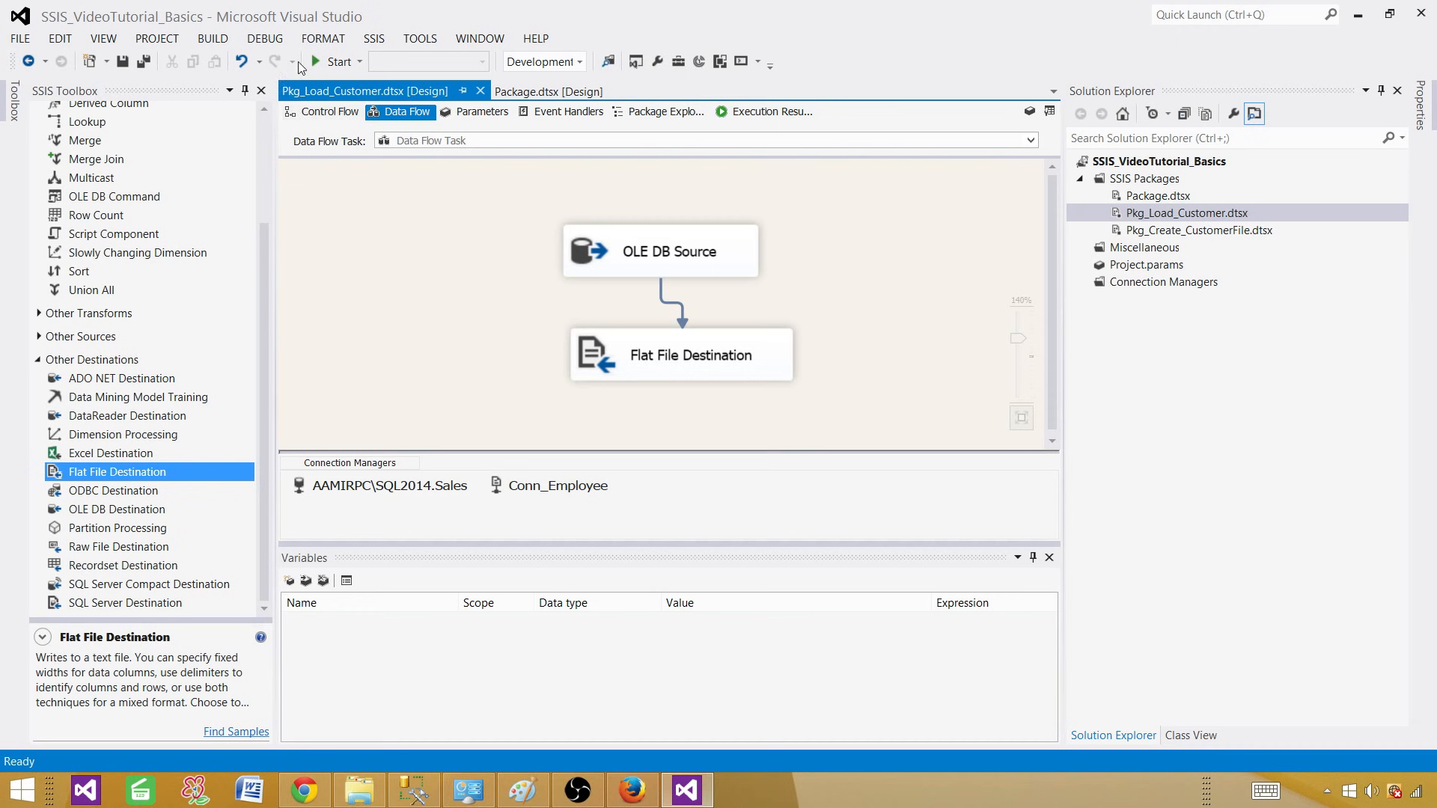
Save all files in the SSIS_VideoTutorial_Basics project and close Visual Studio
left_click(144, 62)
left_click(147, 66)
left_click(1421, 16)
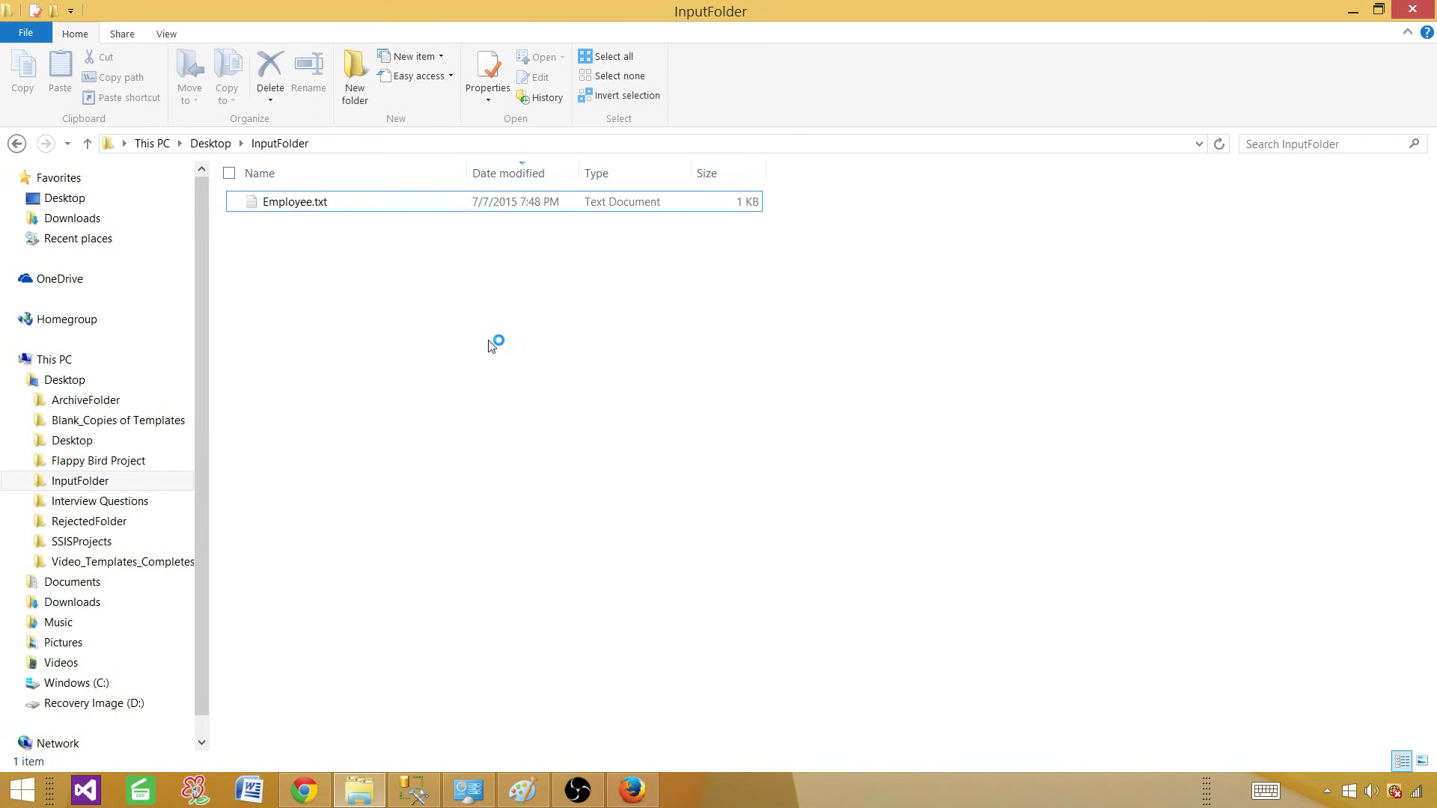
Switch to File Explorer and go to the SSIS_VideoTutorial_Basics folder inside SSISProjects on the desktop
left_click(360, 800)
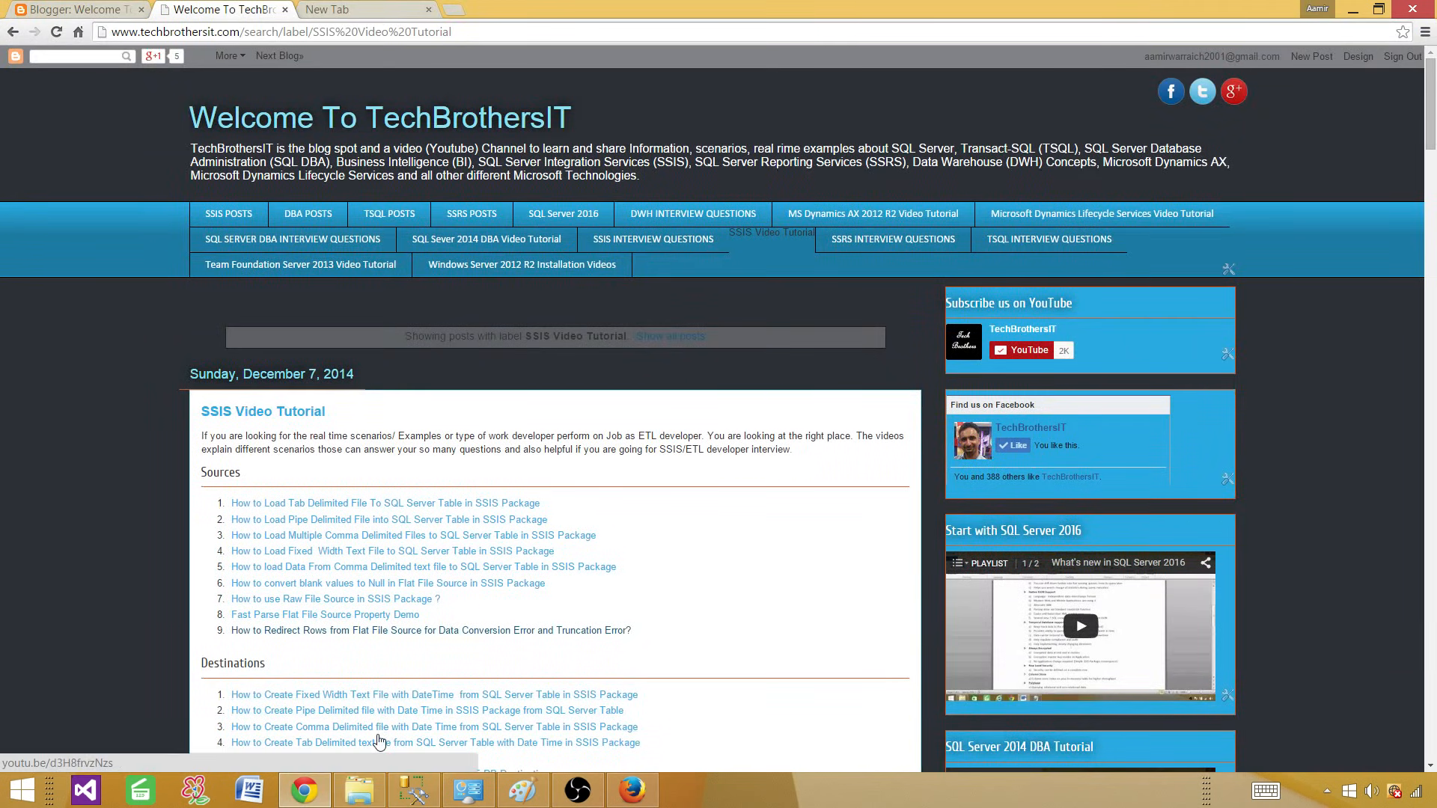
left_click(362, 793)
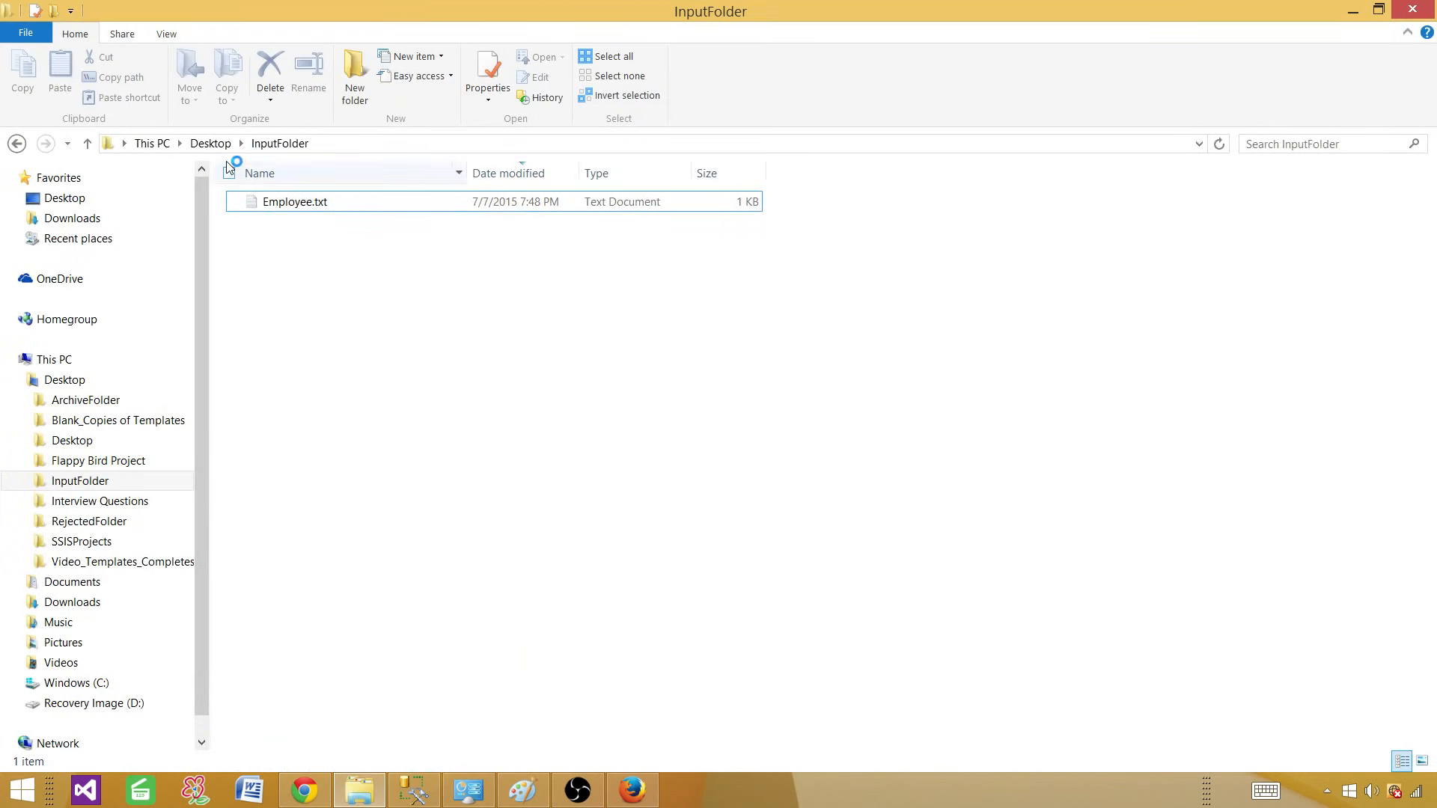
left_click(210, 144)
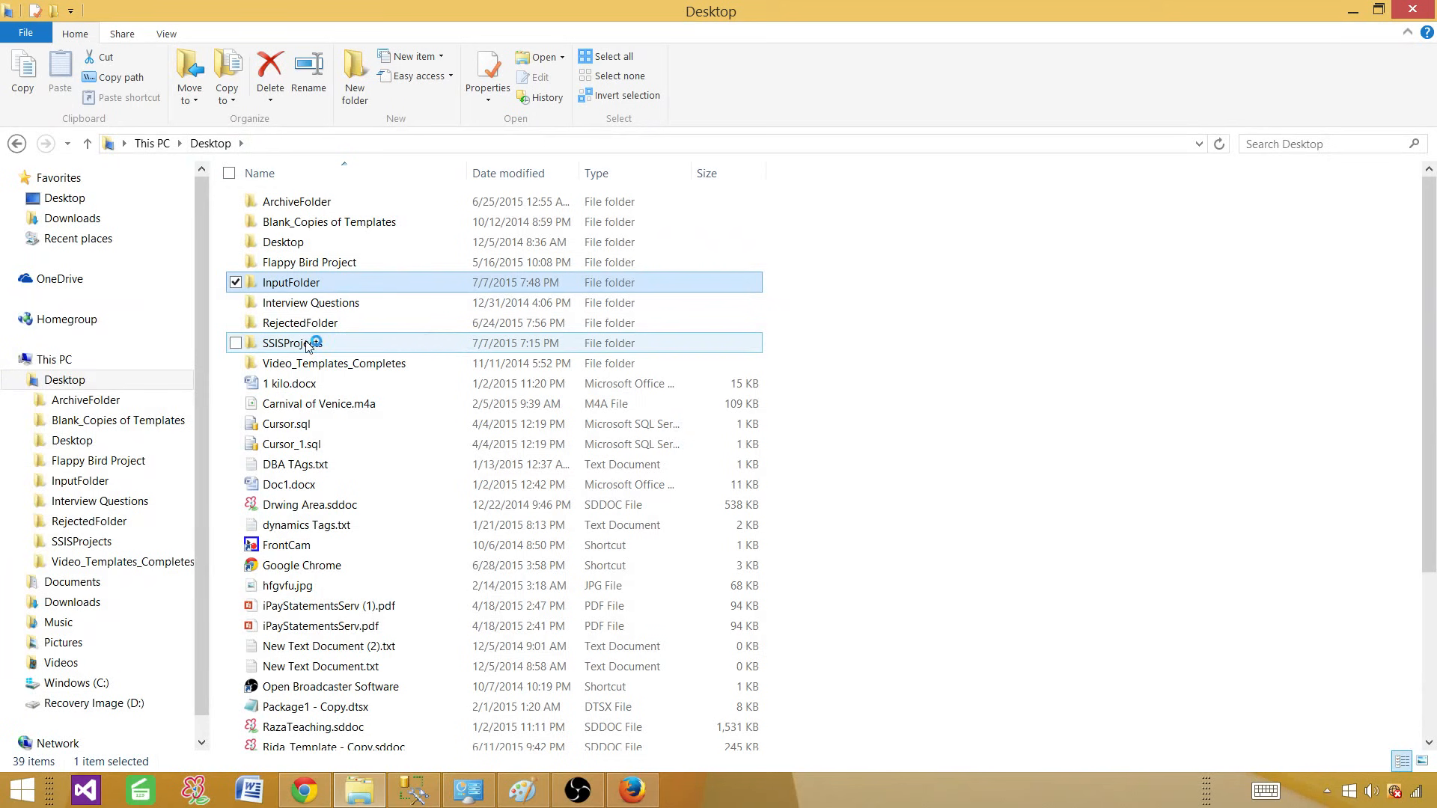
double_click(333, 348)
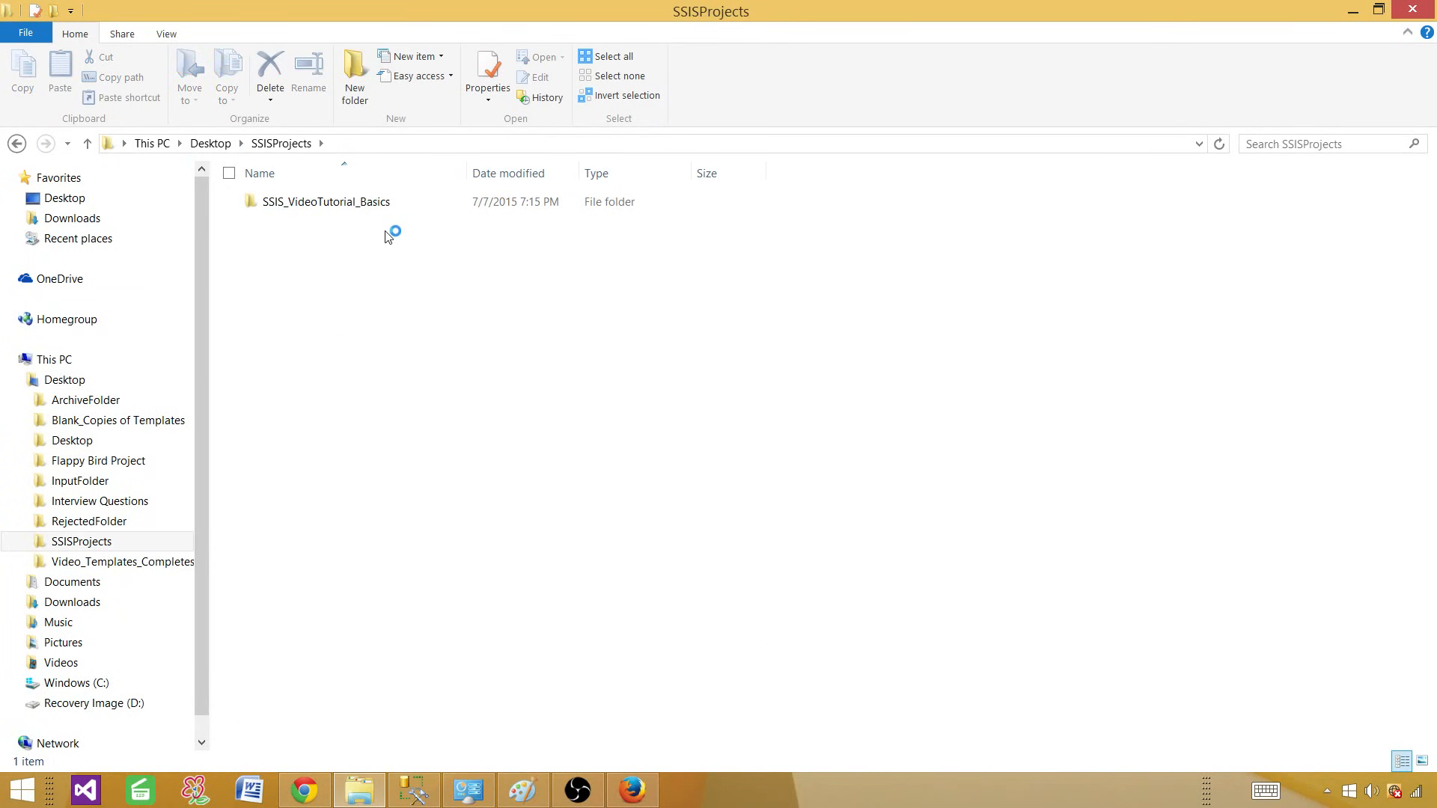
double_click(334, 199)
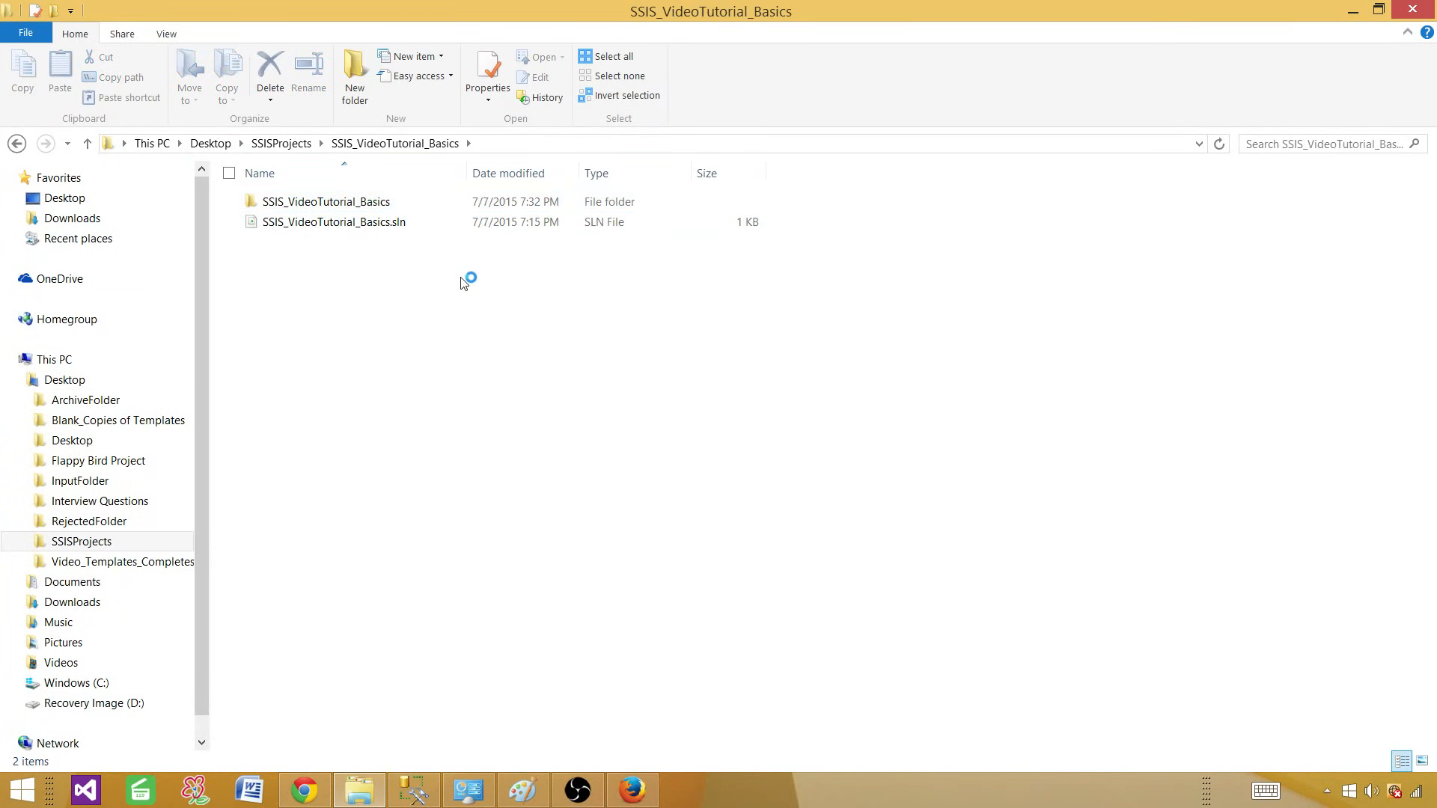
Look through the programs offered for opening SSIS_VideoTutorial_Basics.sln, including the additional options, and dismiss the chooser
left_click(342, 224)
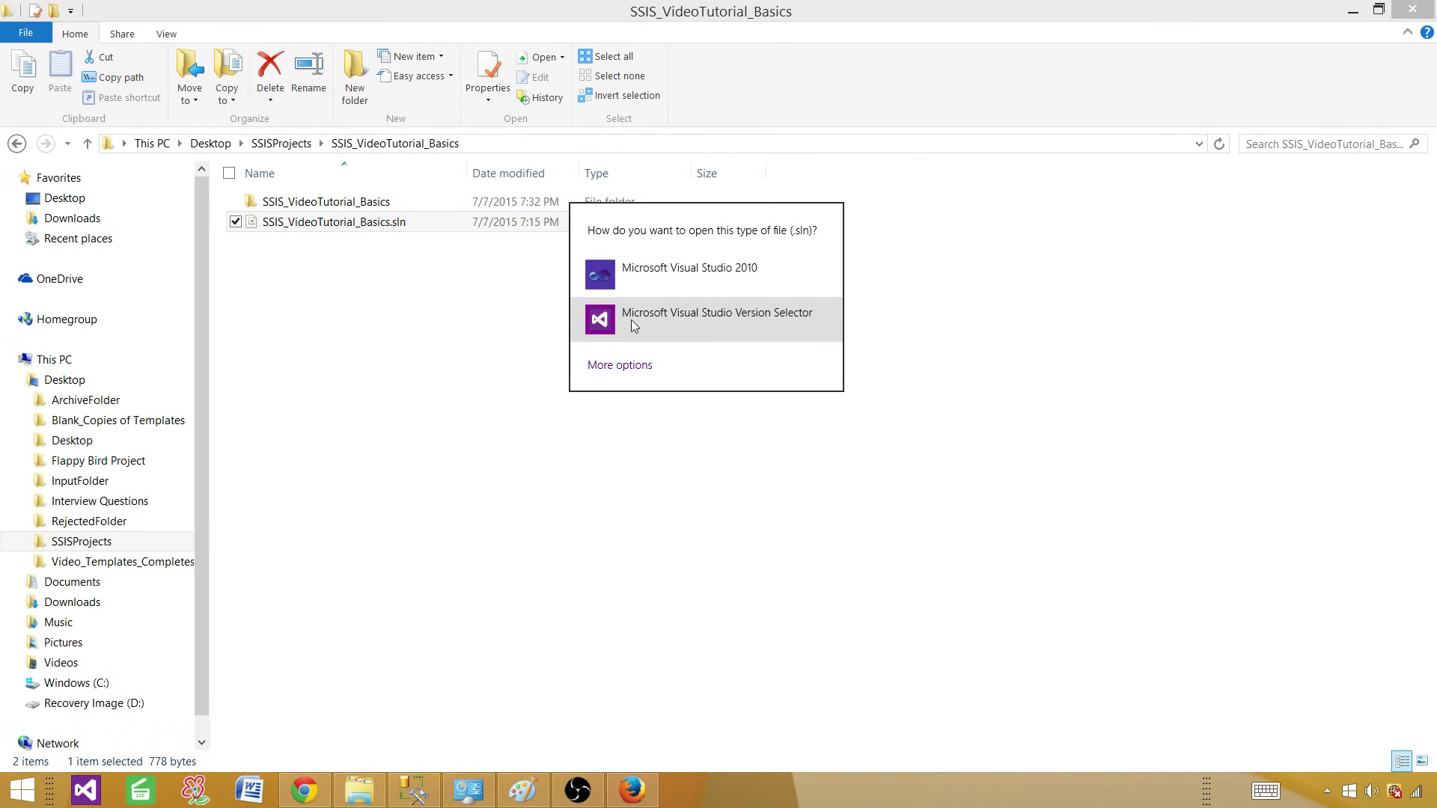
left_click(610, 366)
scroll(778, 393, "down", 5)
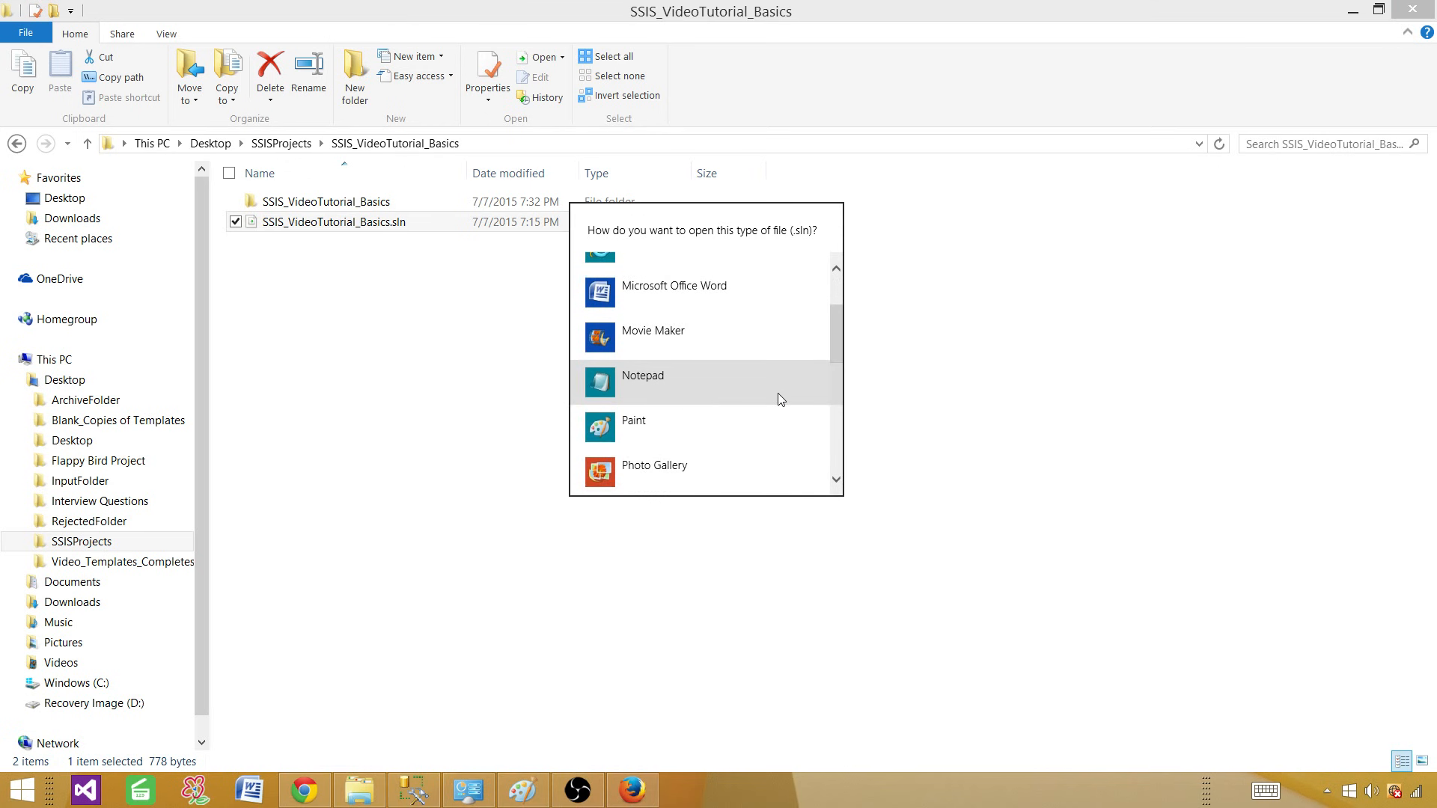
scroll(779, 389, "down", 2)
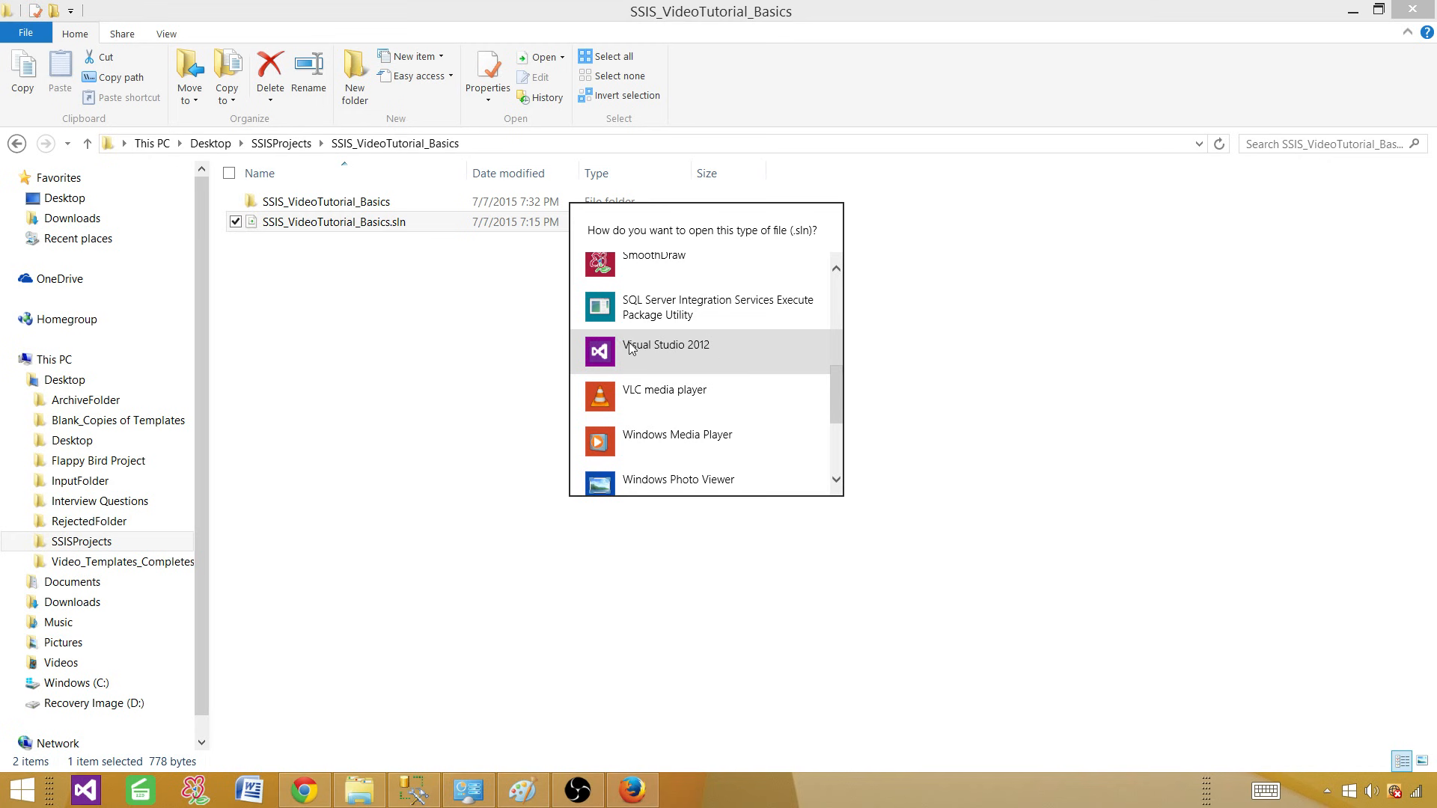
left_click(379, 321)
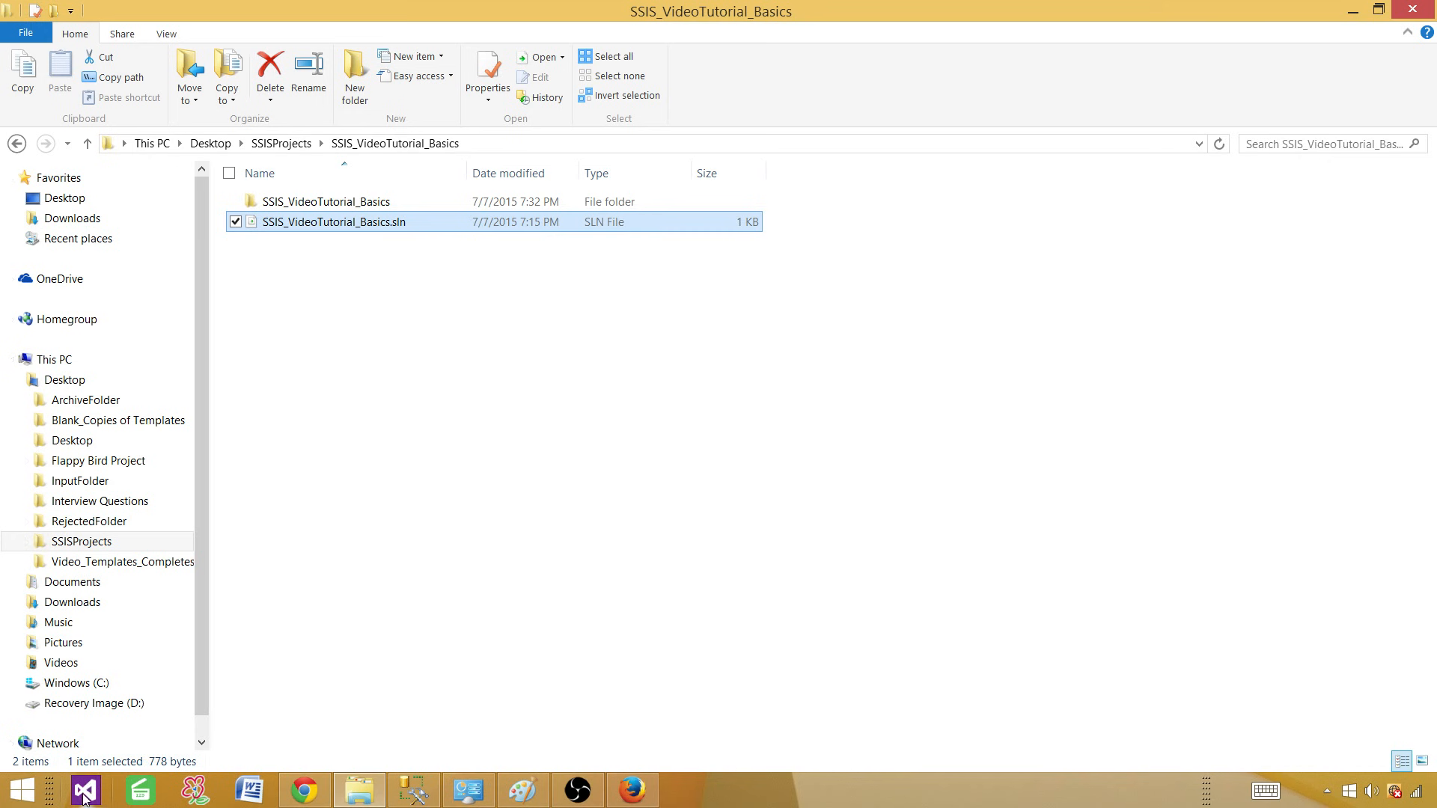
Search Windows for "sql server" and launch SQL Server Data Tools for Visual Studio 2012
left_click(23, 790)
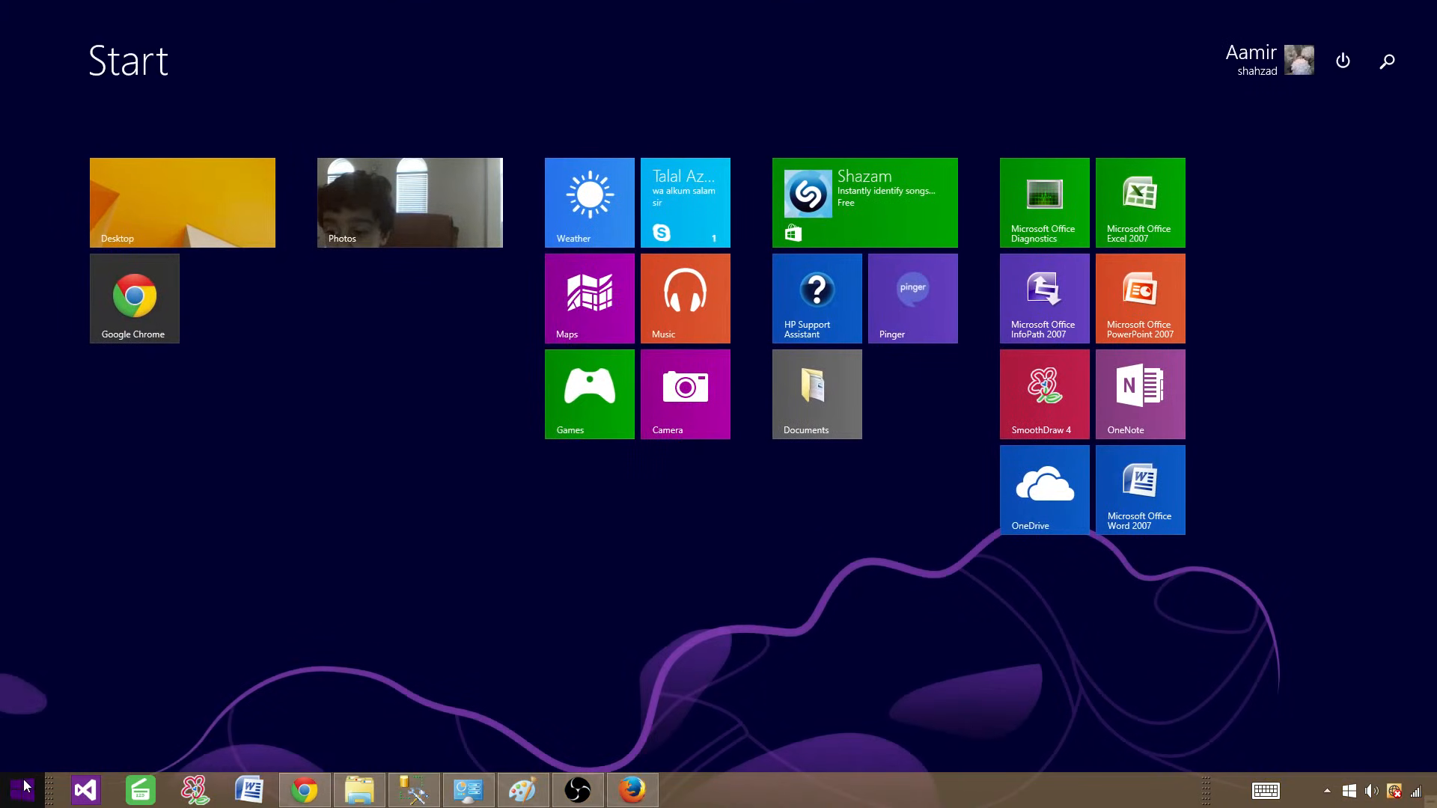
right_click(22, 790)
left_click(71, 709)
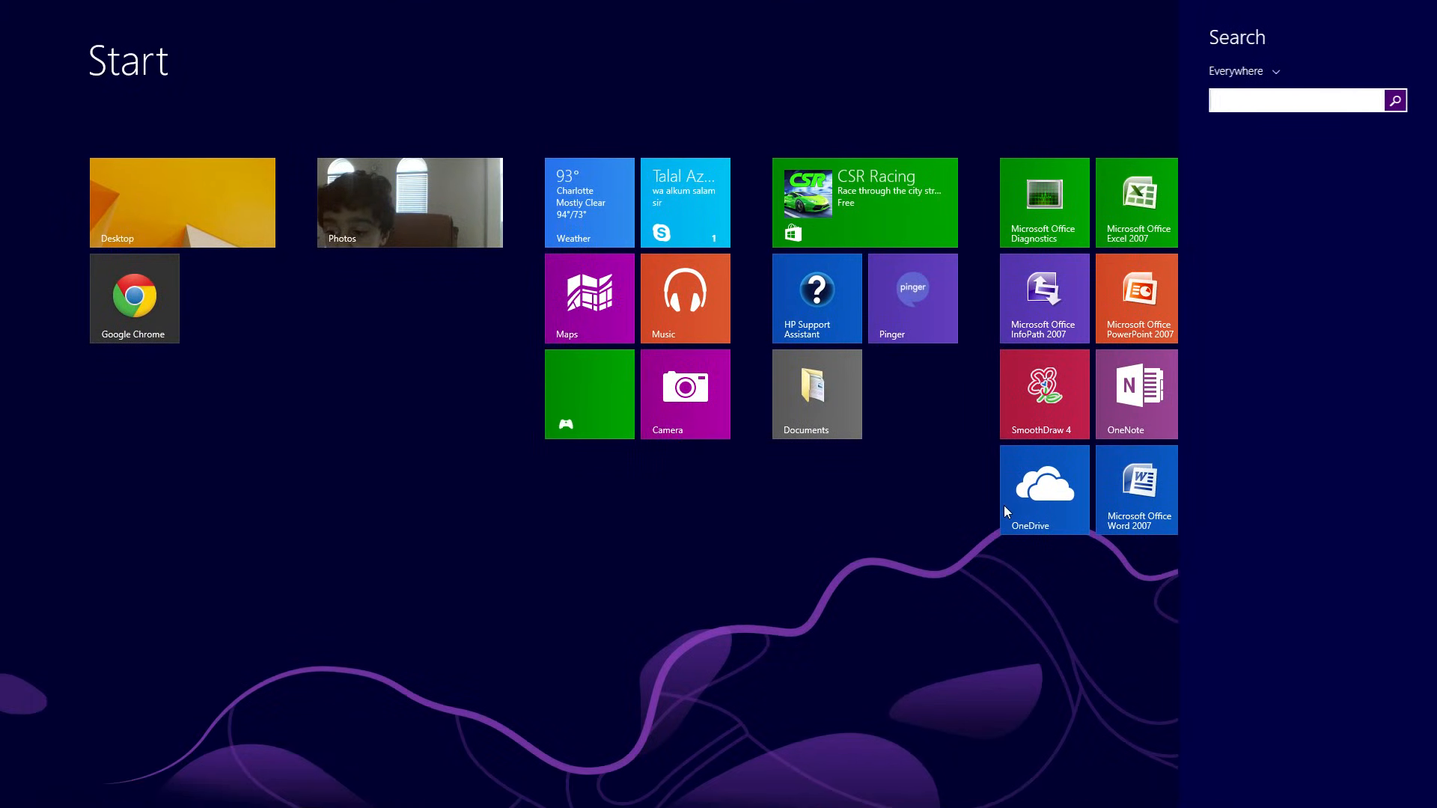
type("sql server")
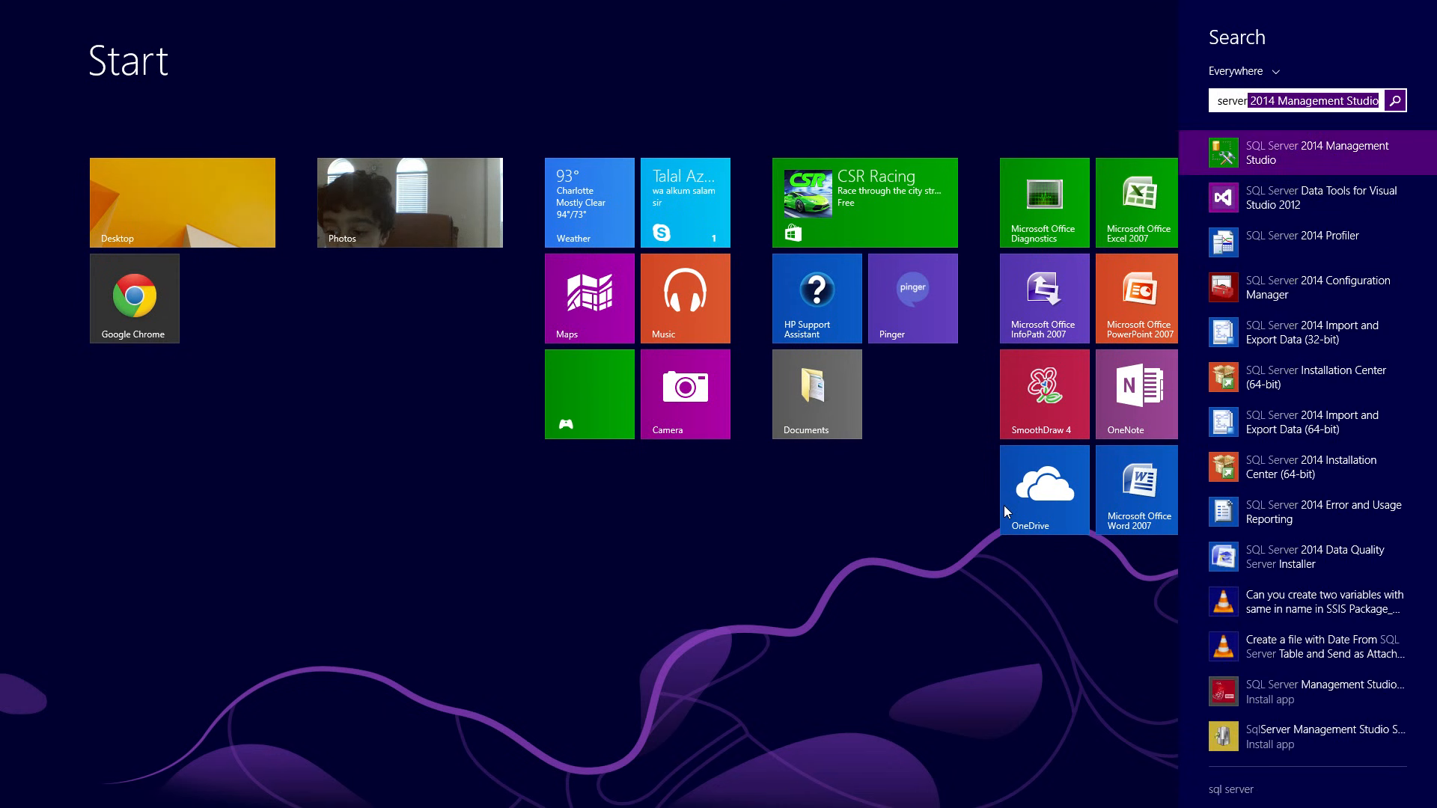
right_click(1285, 202)
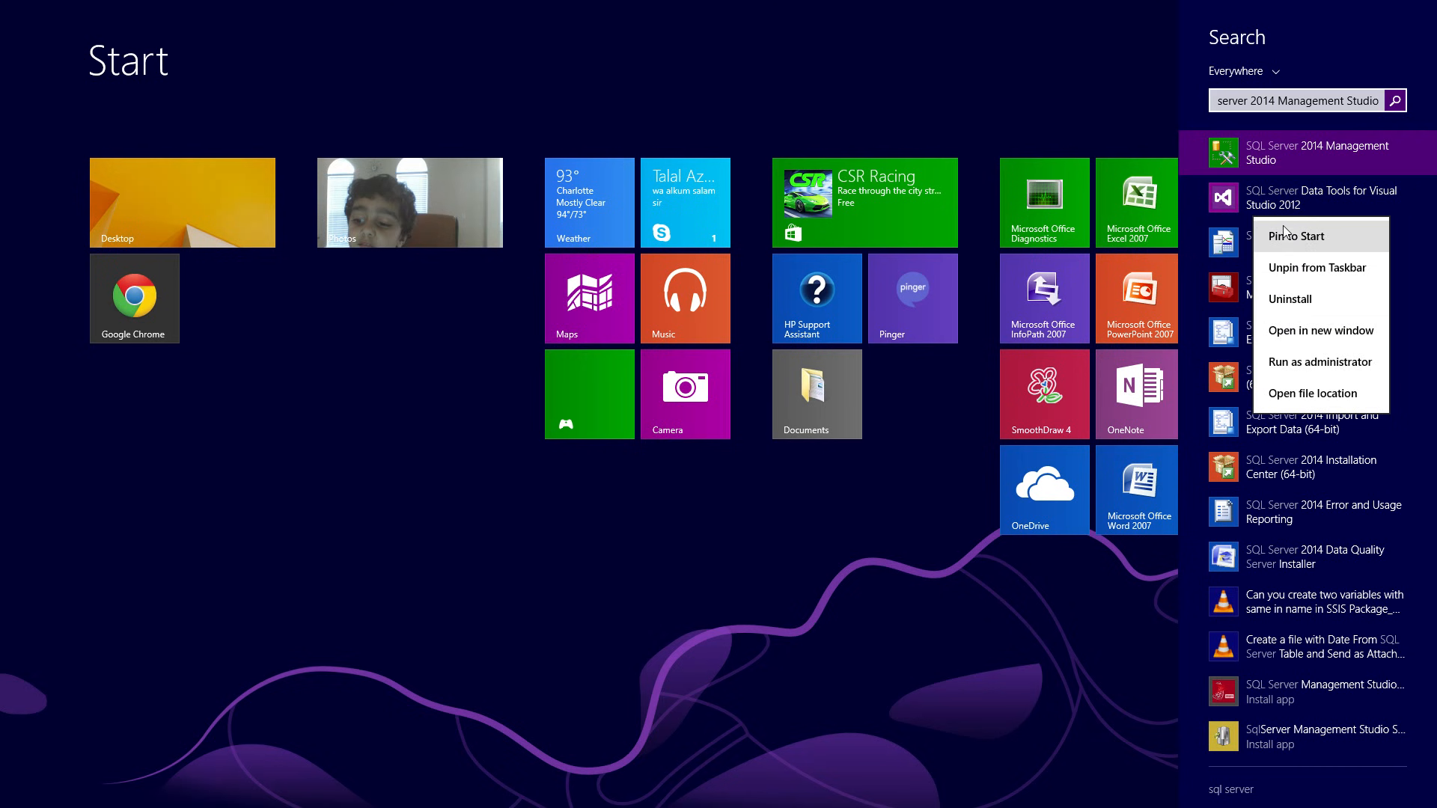
left_click(1259, 193)
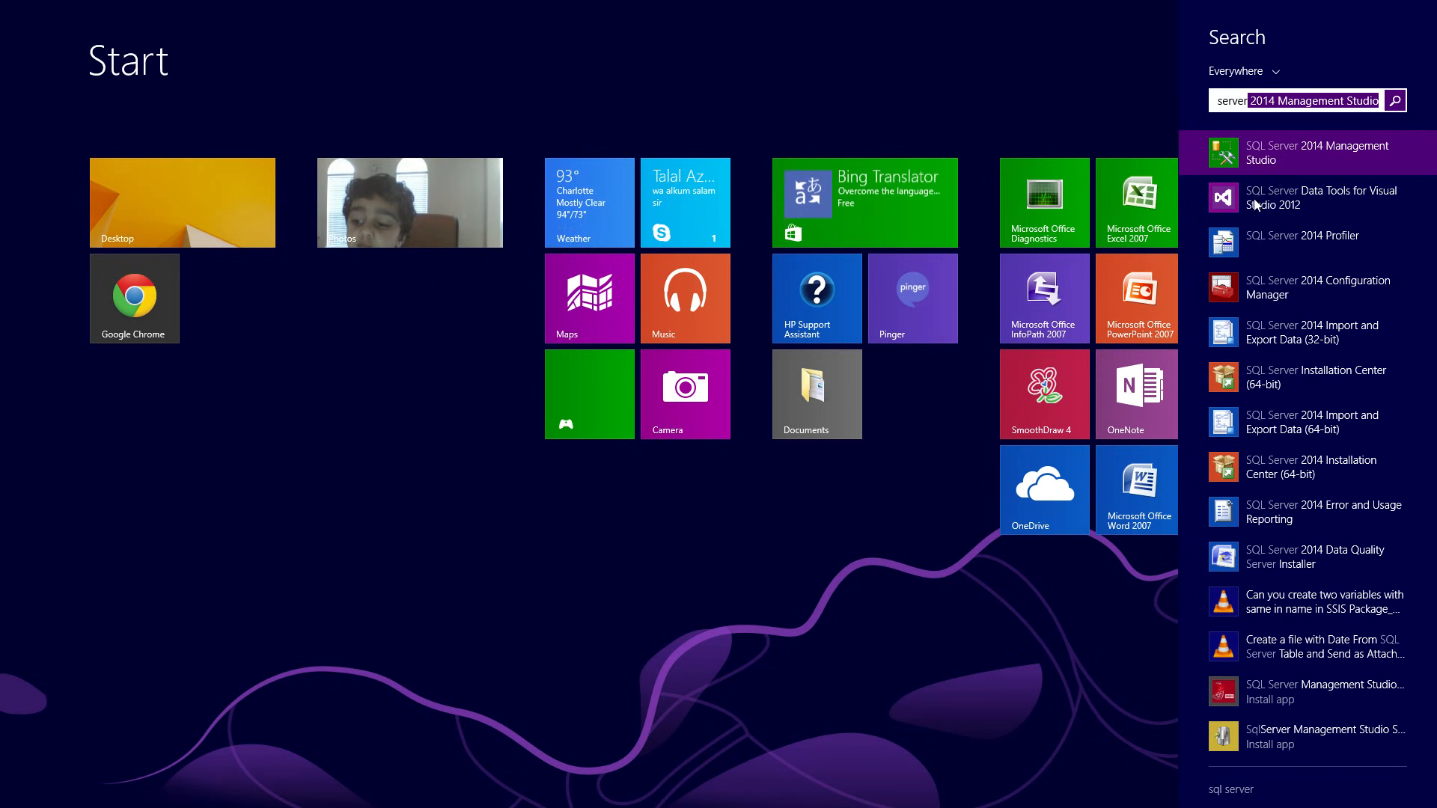
left_click(1272, 199)
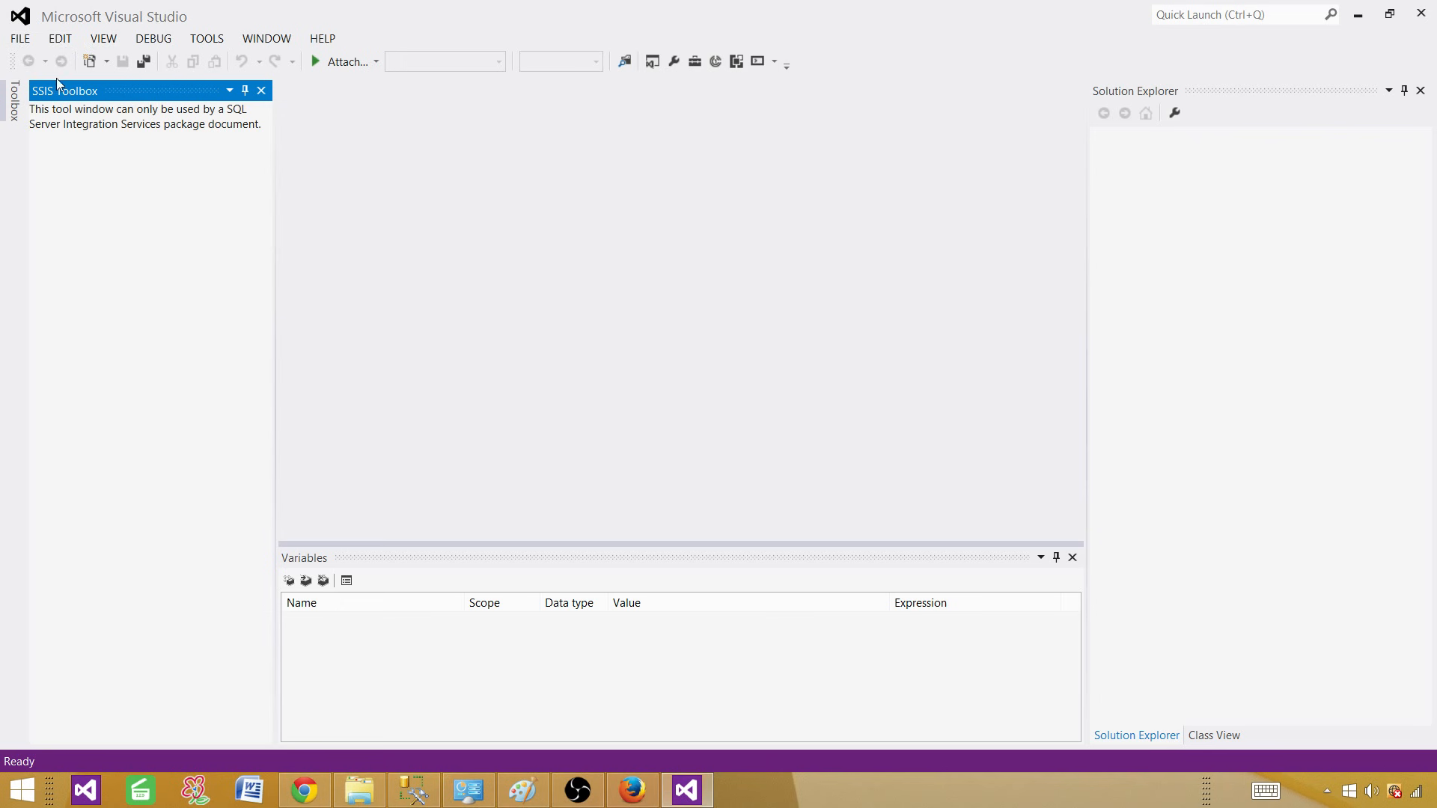
Open the solution SSIS_VideoTutorial_Basics.sln from Desktop\SSISProjects\SSIS_VideoTutorial_Basics
left_click(21, 41)
mouse_move(55, 87)
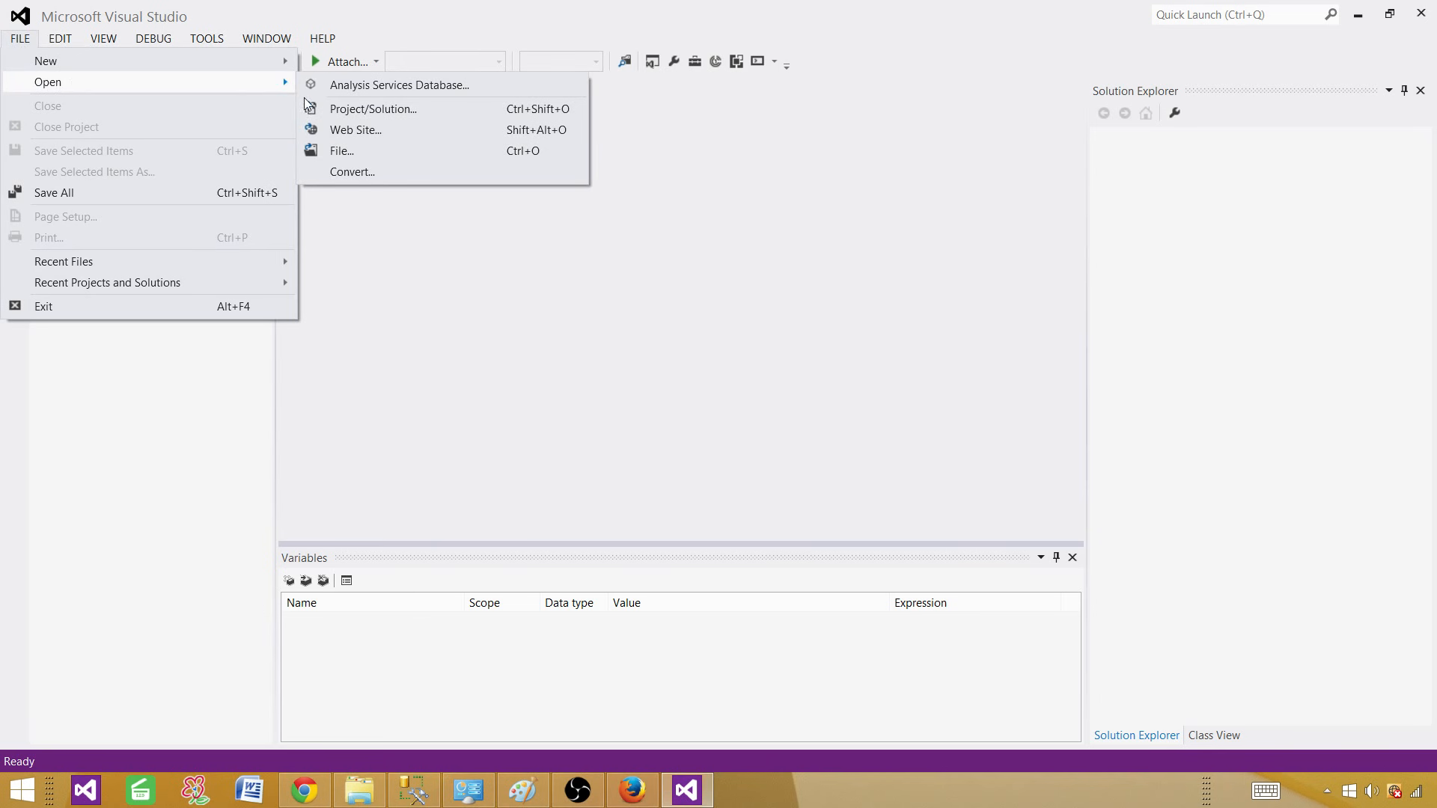
left_click(405, 111)
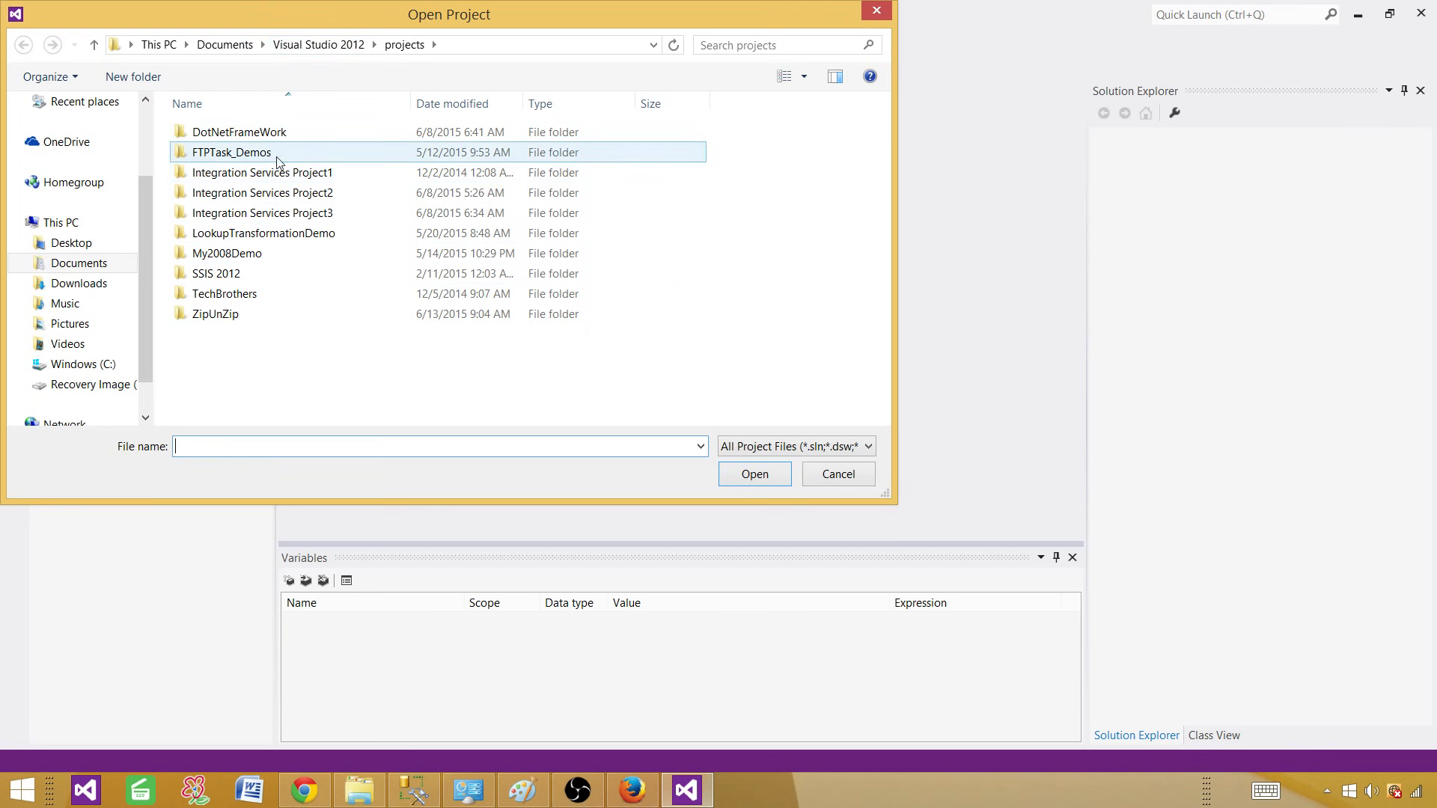
left_click(88, 245)
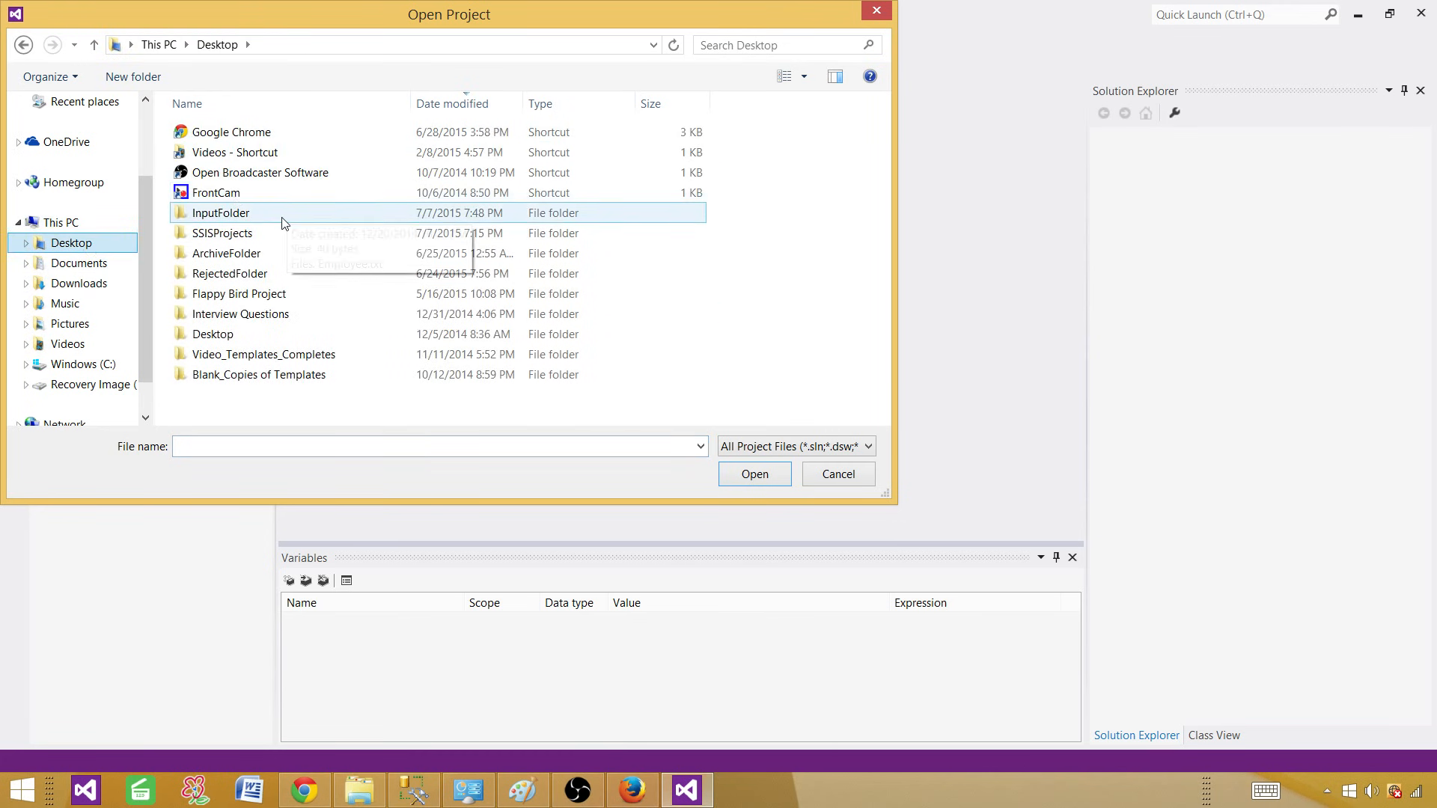
left_click(263, 235)
double_click(263, 234)
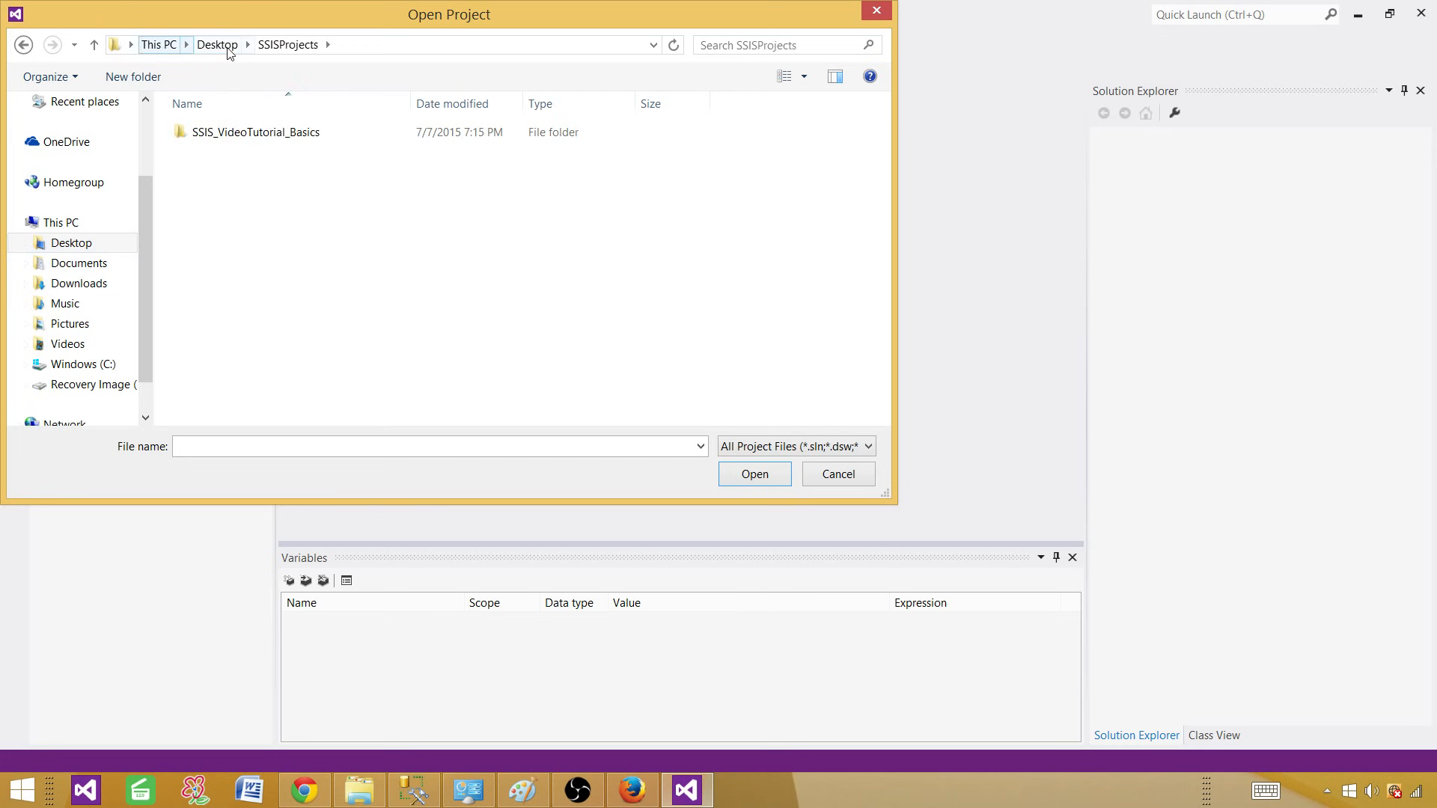
double_click(256, 132)
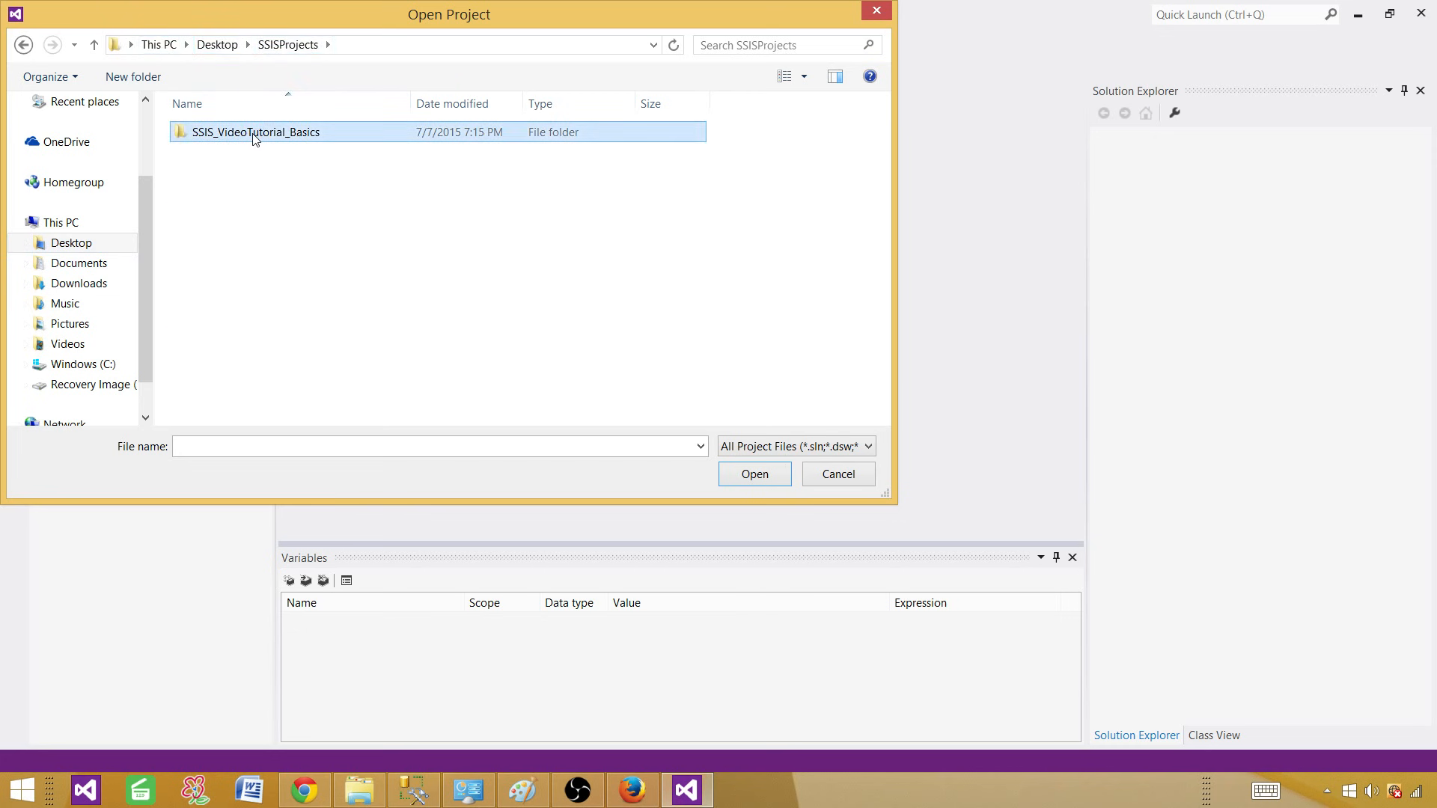
left_click(298, 154)
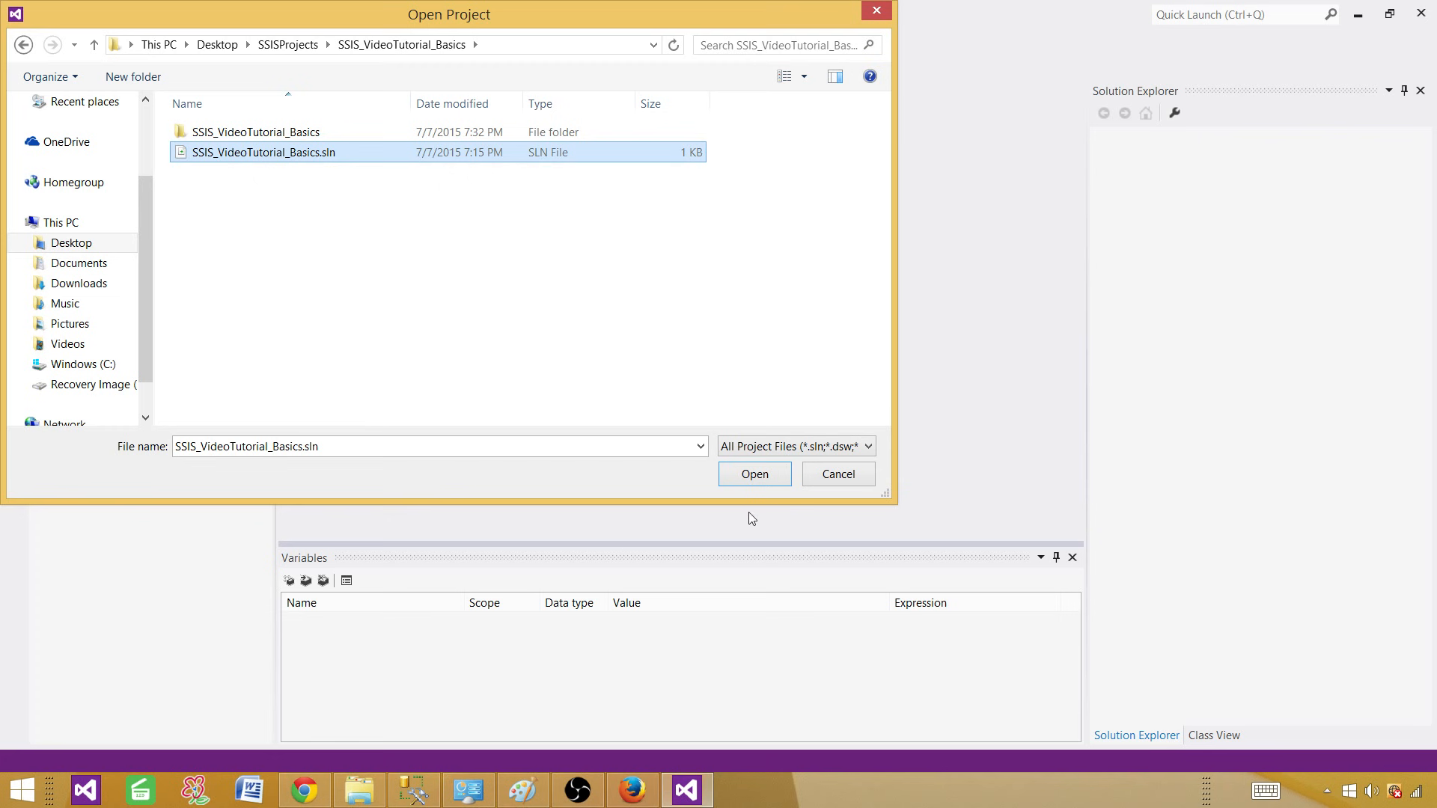
left_click(754, 474)
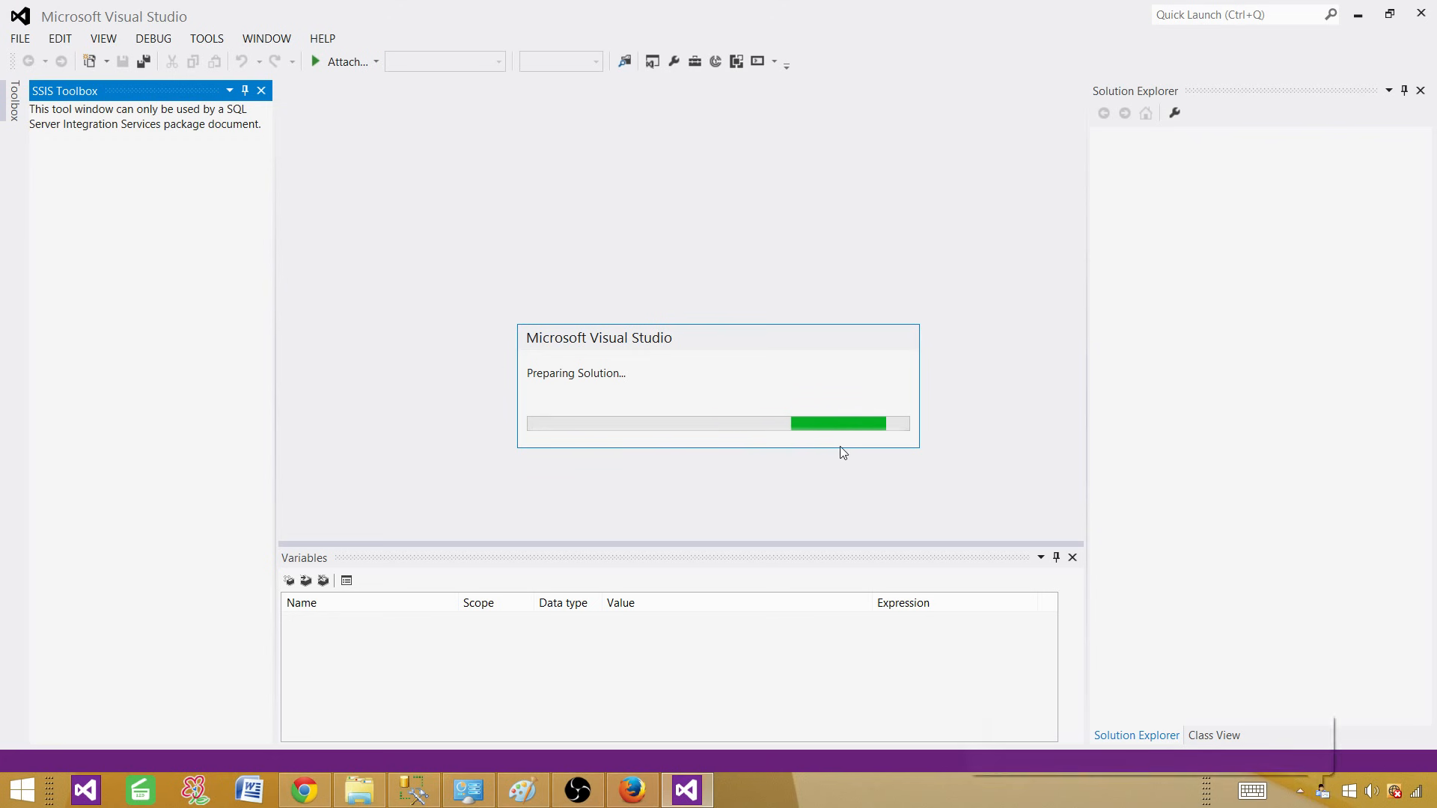
Examine the recent projects and solutions list and the commands for opening an existing project, without choosing any
left_click(21, 39)
left_click(21, 39)
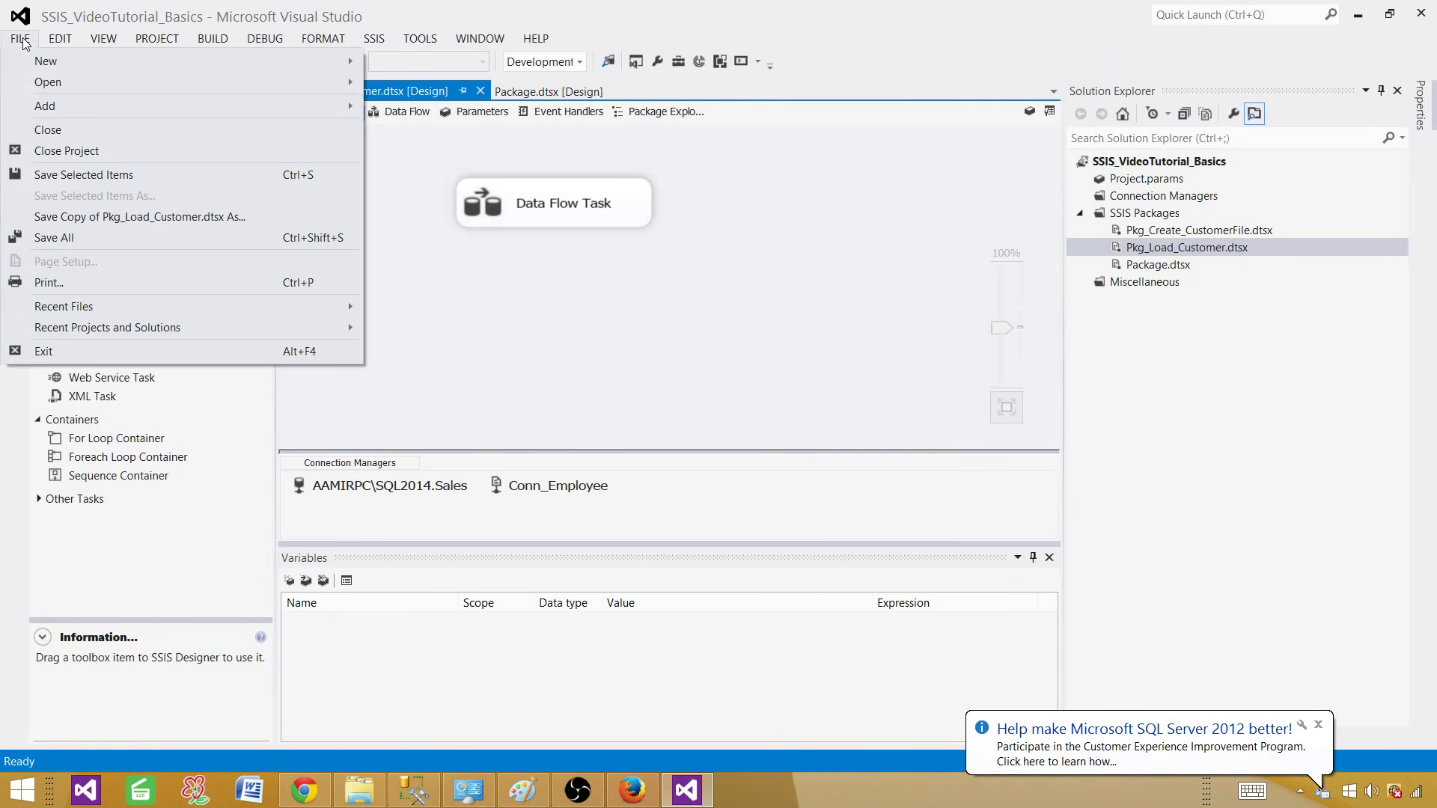
mouse_move(154, 323)
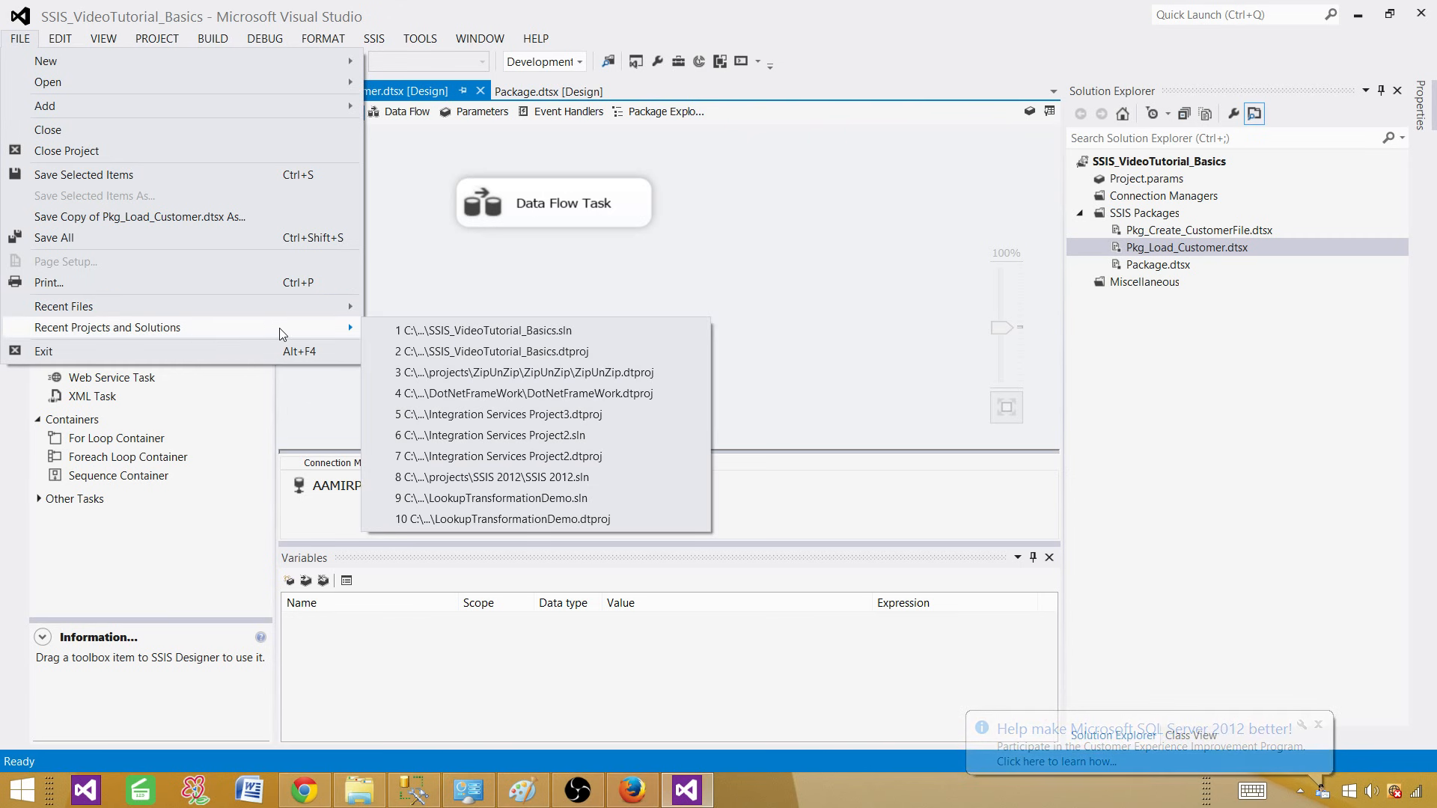
mouse_move(37, 39)
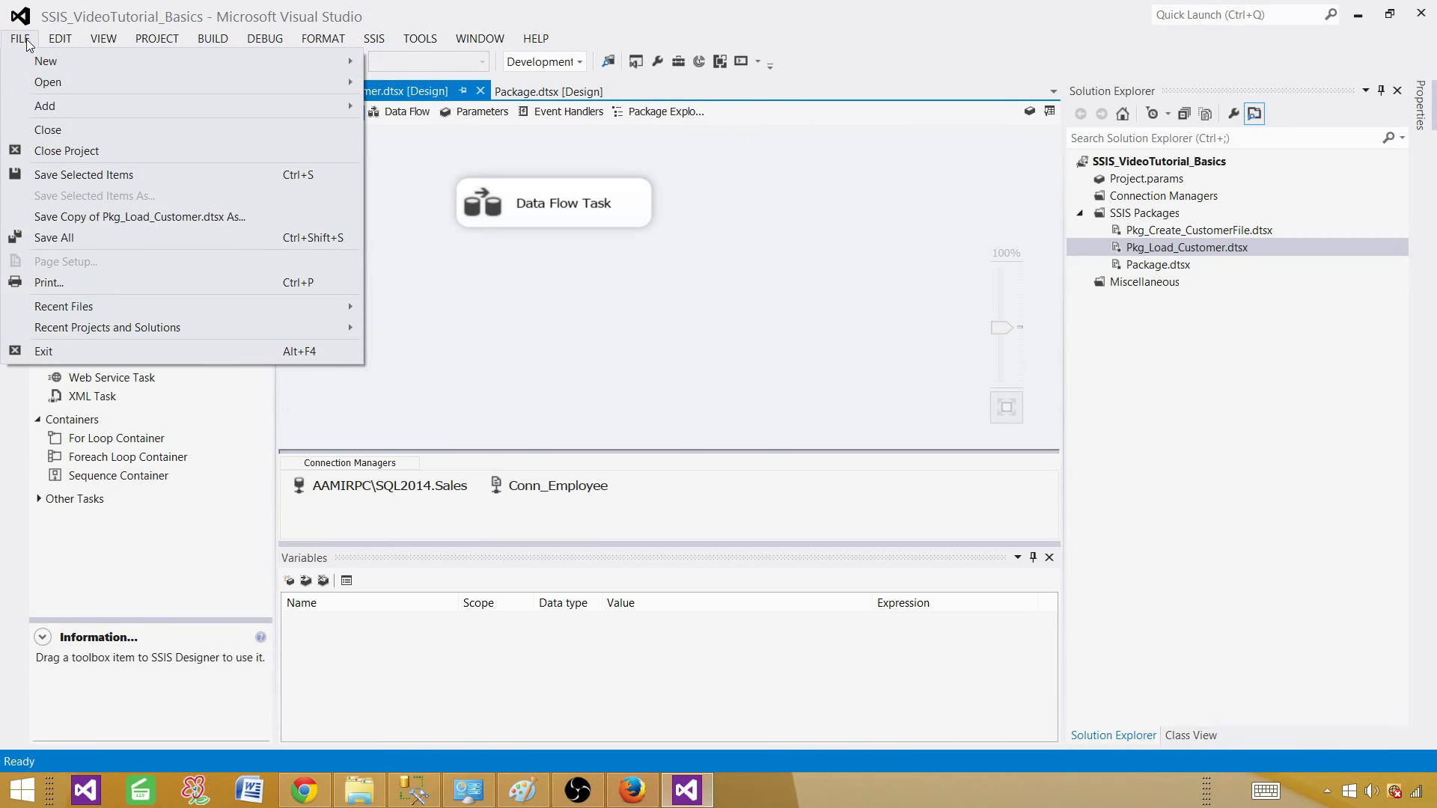
mouse_move(63, 82)
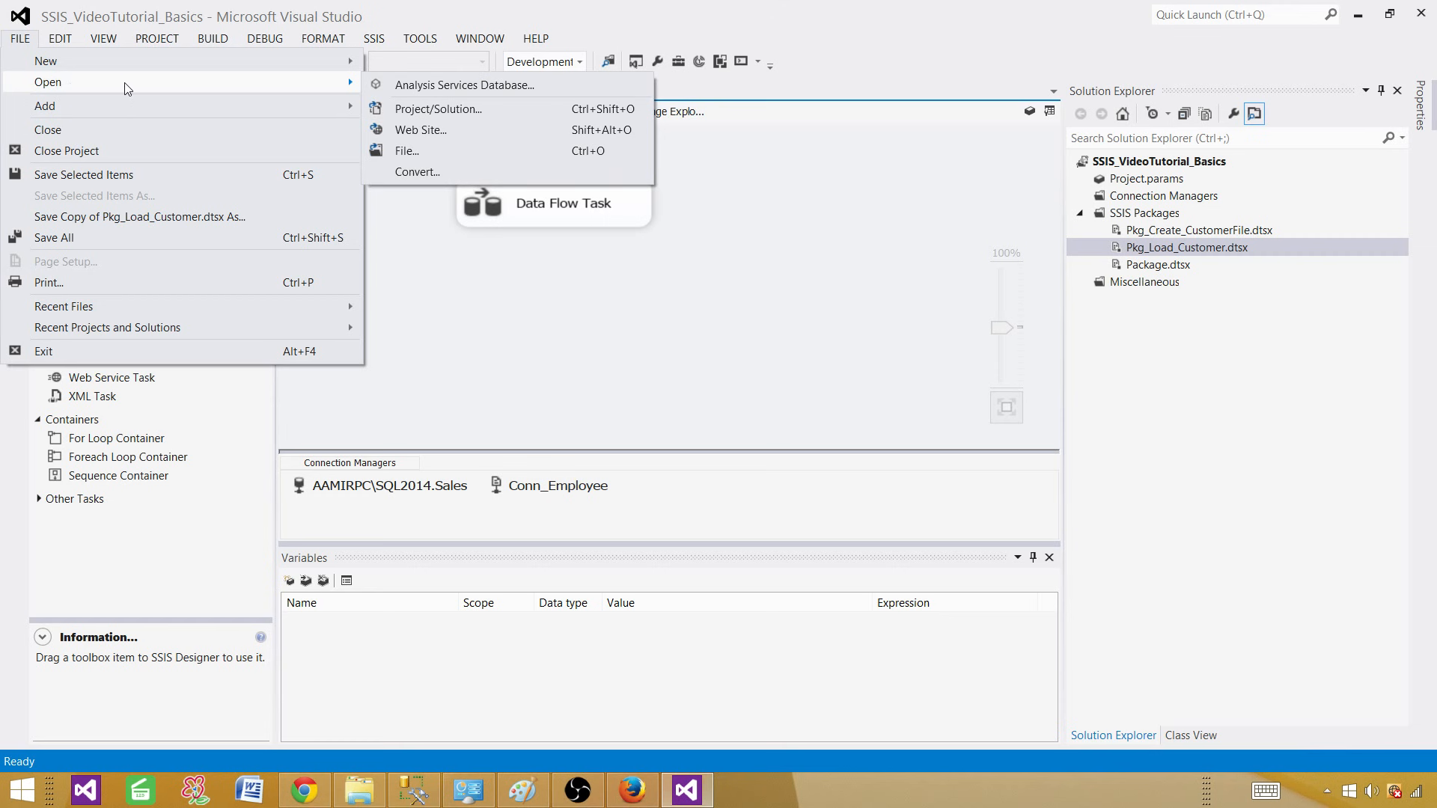
mouse_move(193, 109)
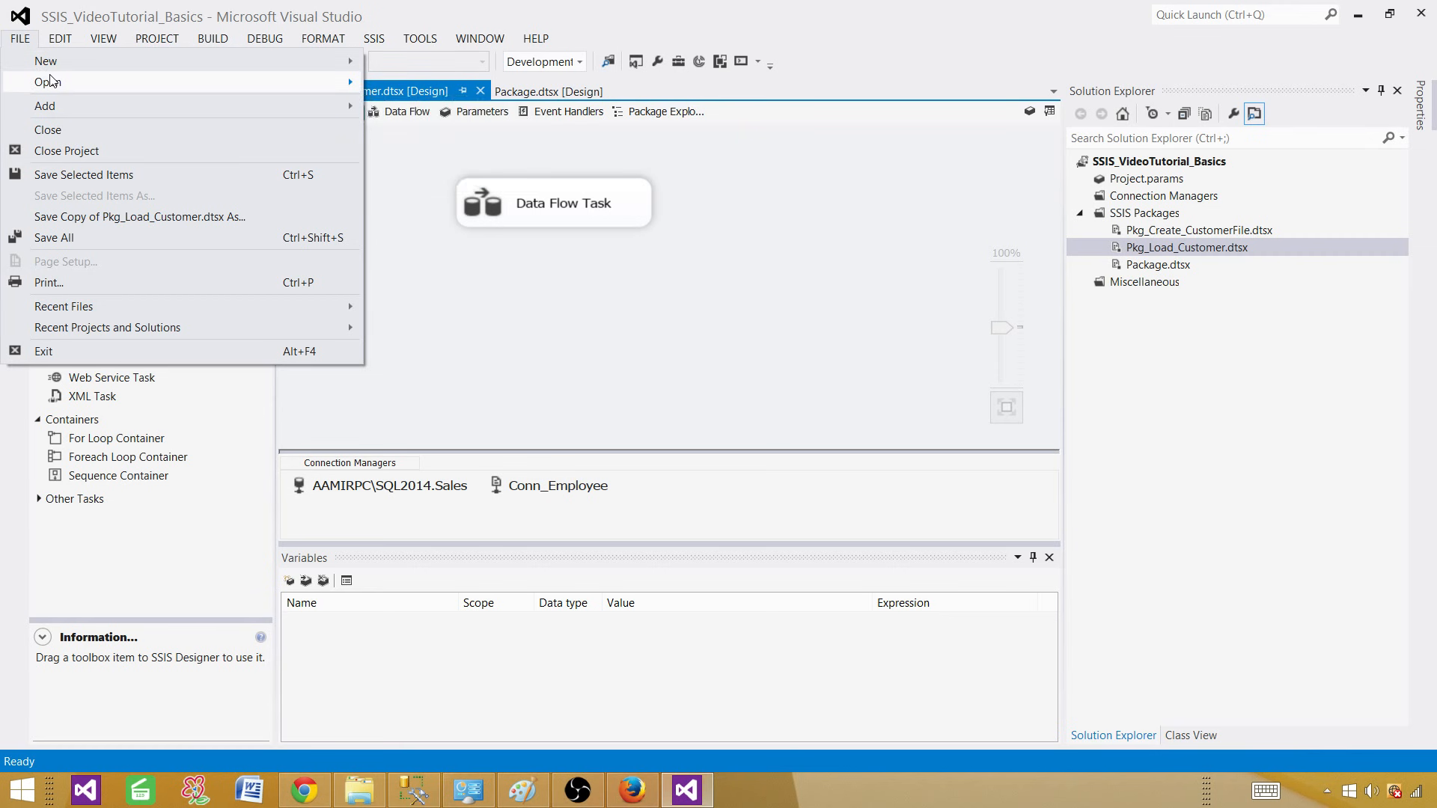
mouse_move(329, 82)
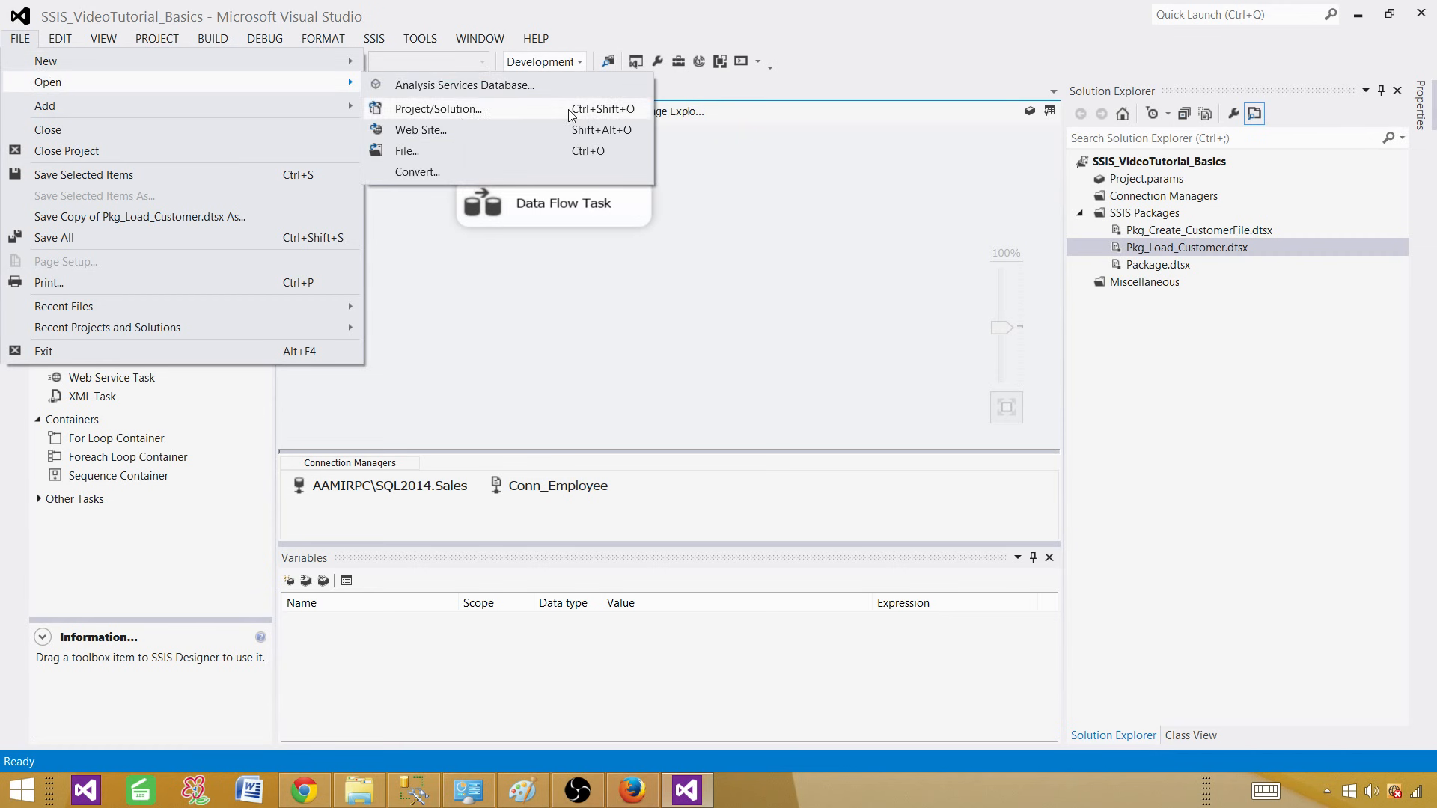
left_click(640, 288)
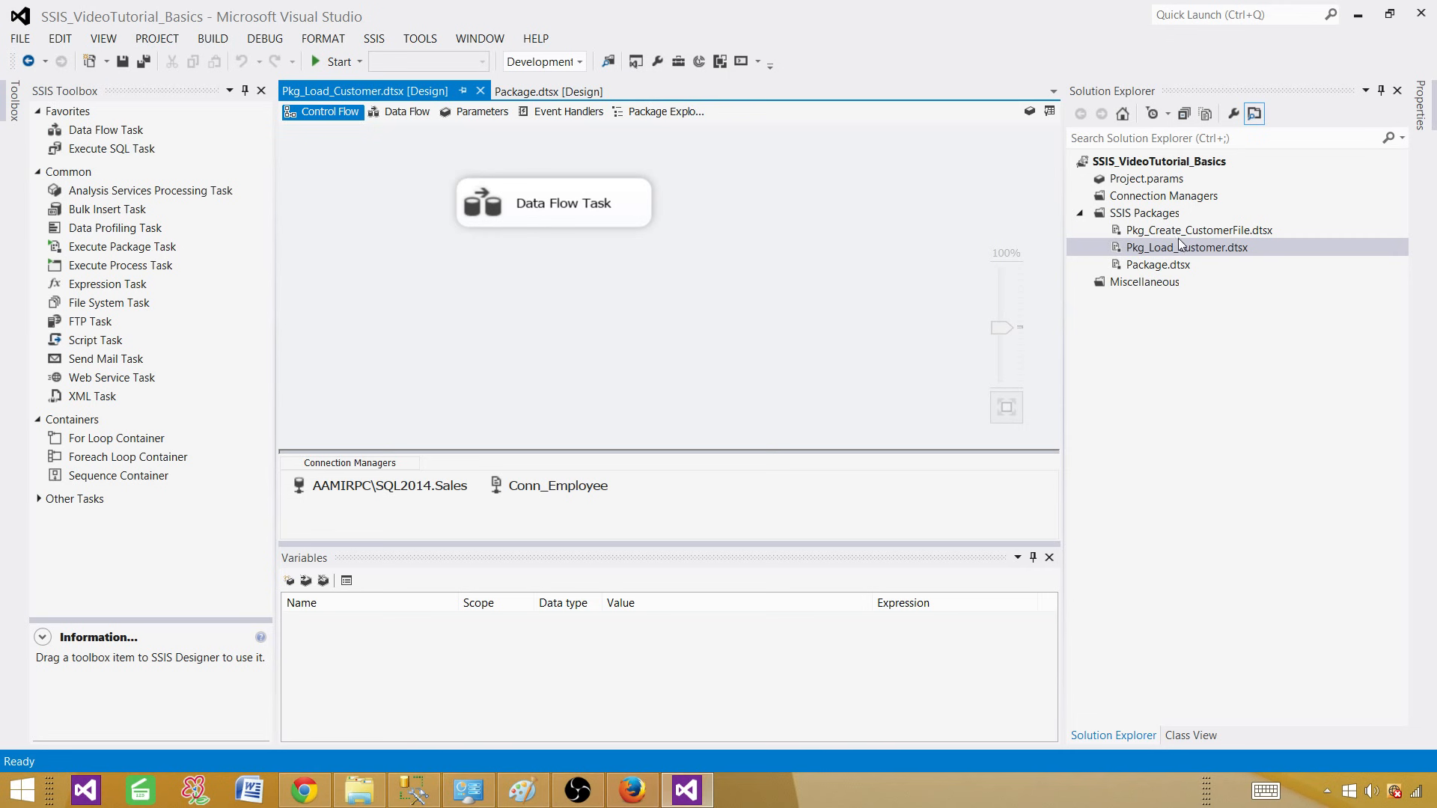
Add a new SSIS package to the project, named Pkg_Create_EmployeeFile.dtsx, and save all files
right_click(1167, 214)
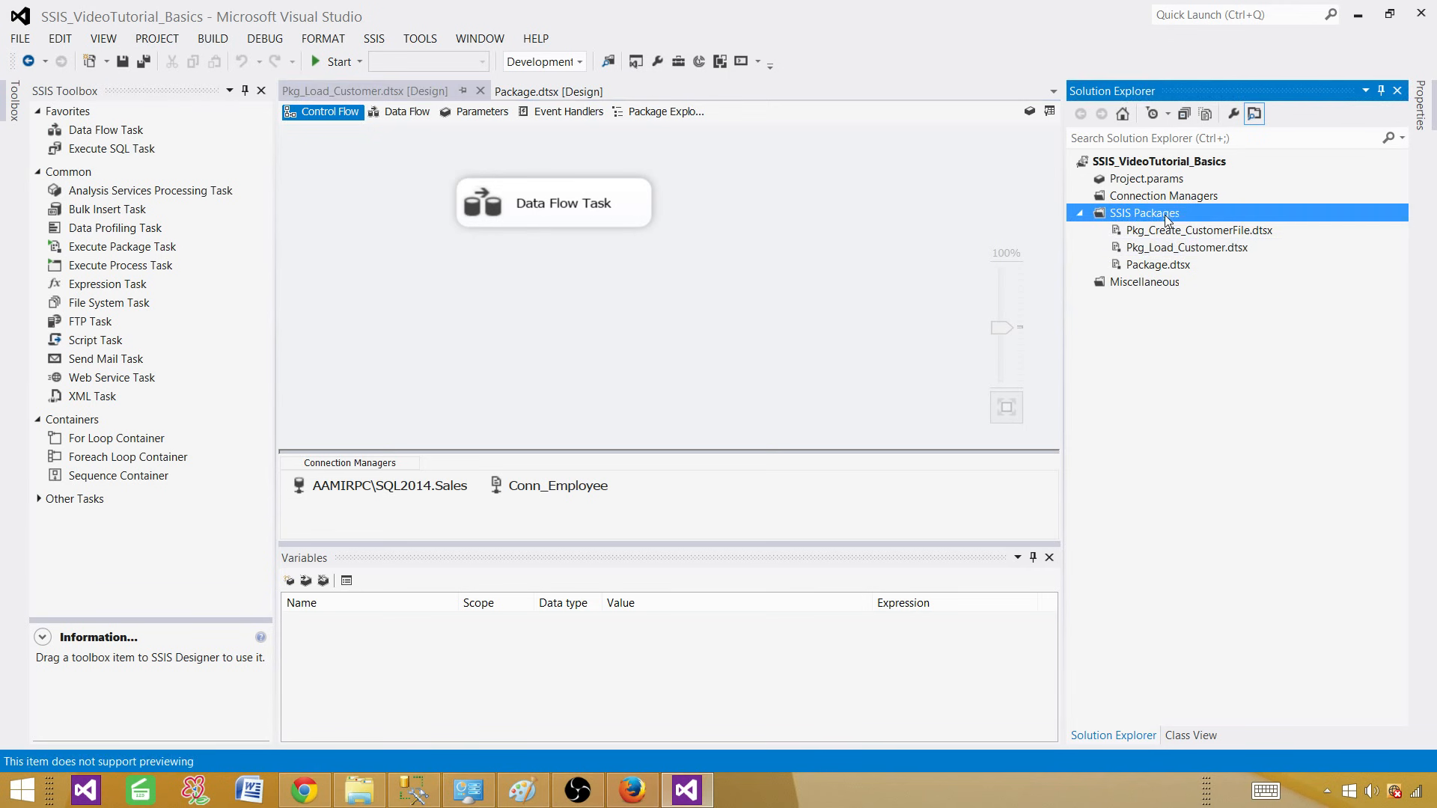
left_click(1055, 226)
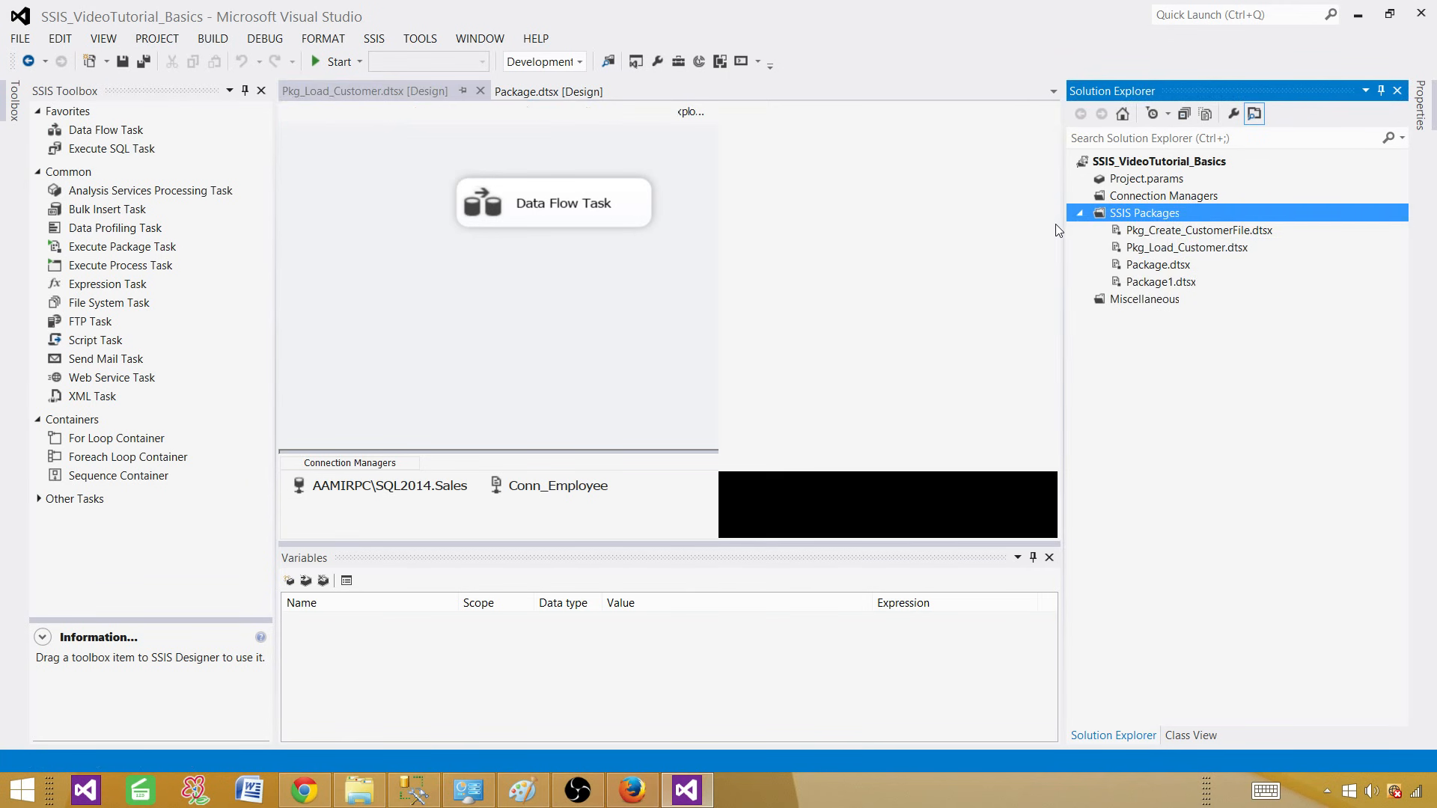
left_click(1164, 281)
left_click(1169, 281)
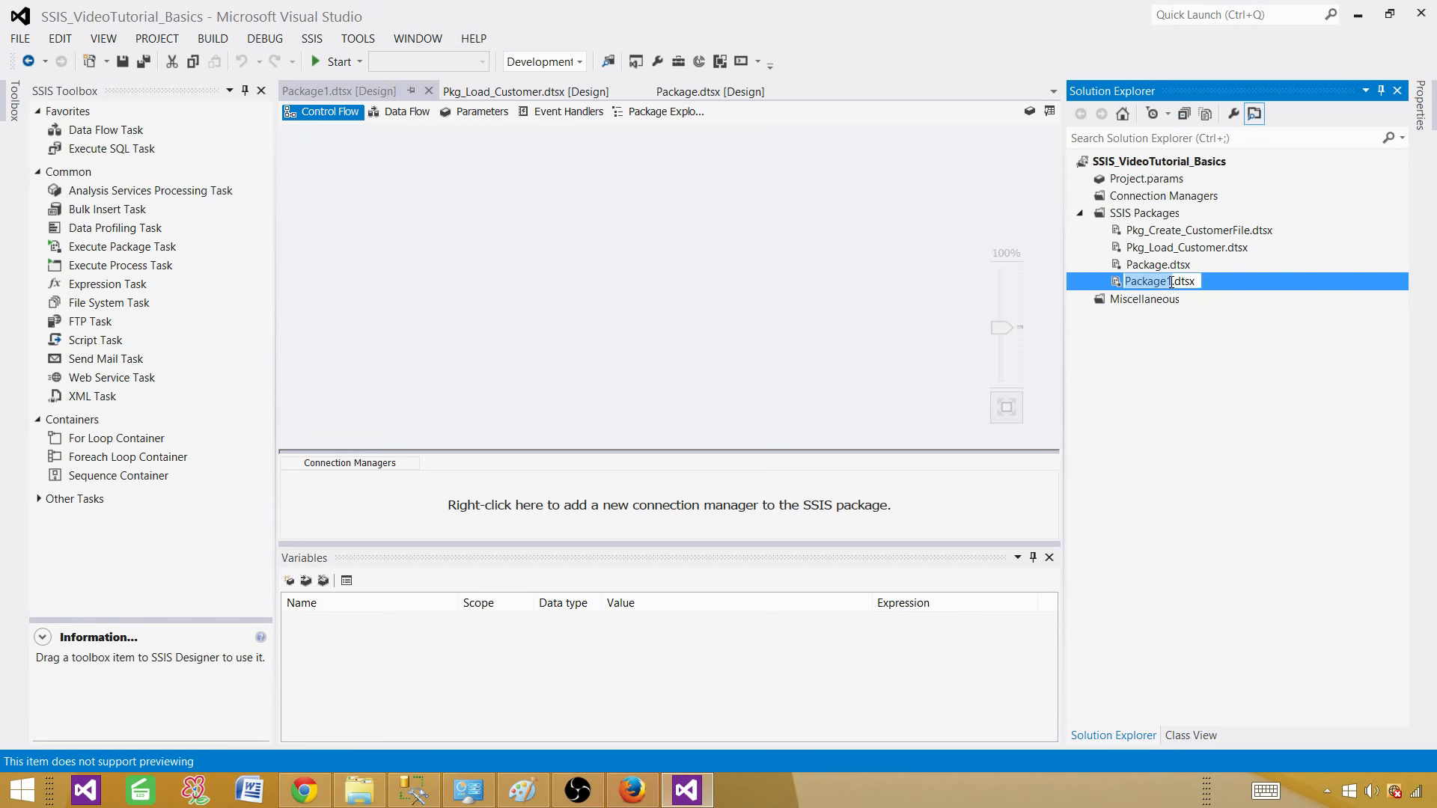
left_click_drag(1172, 281, 1098, 285)
type("Pkg_")
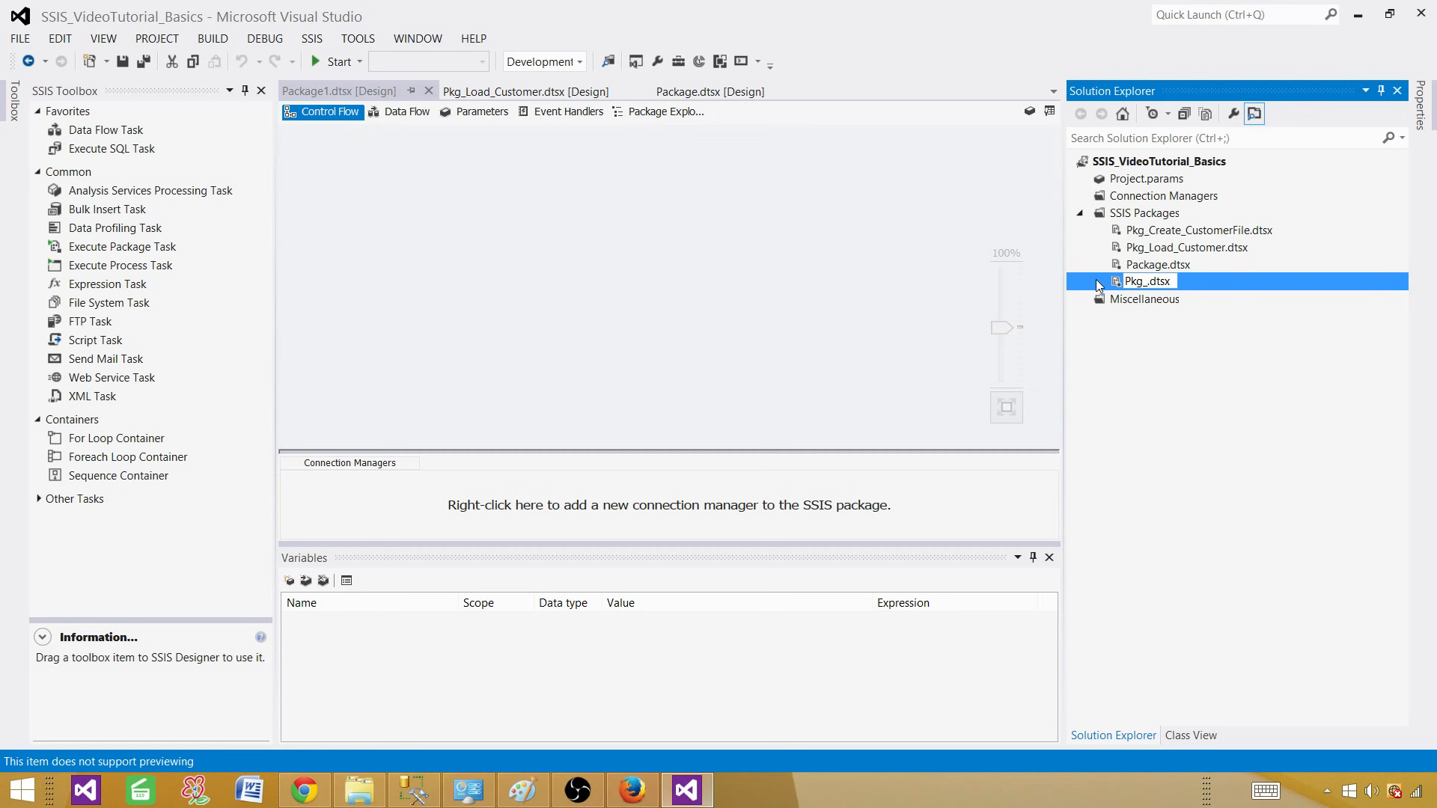
type("Create_Emp")
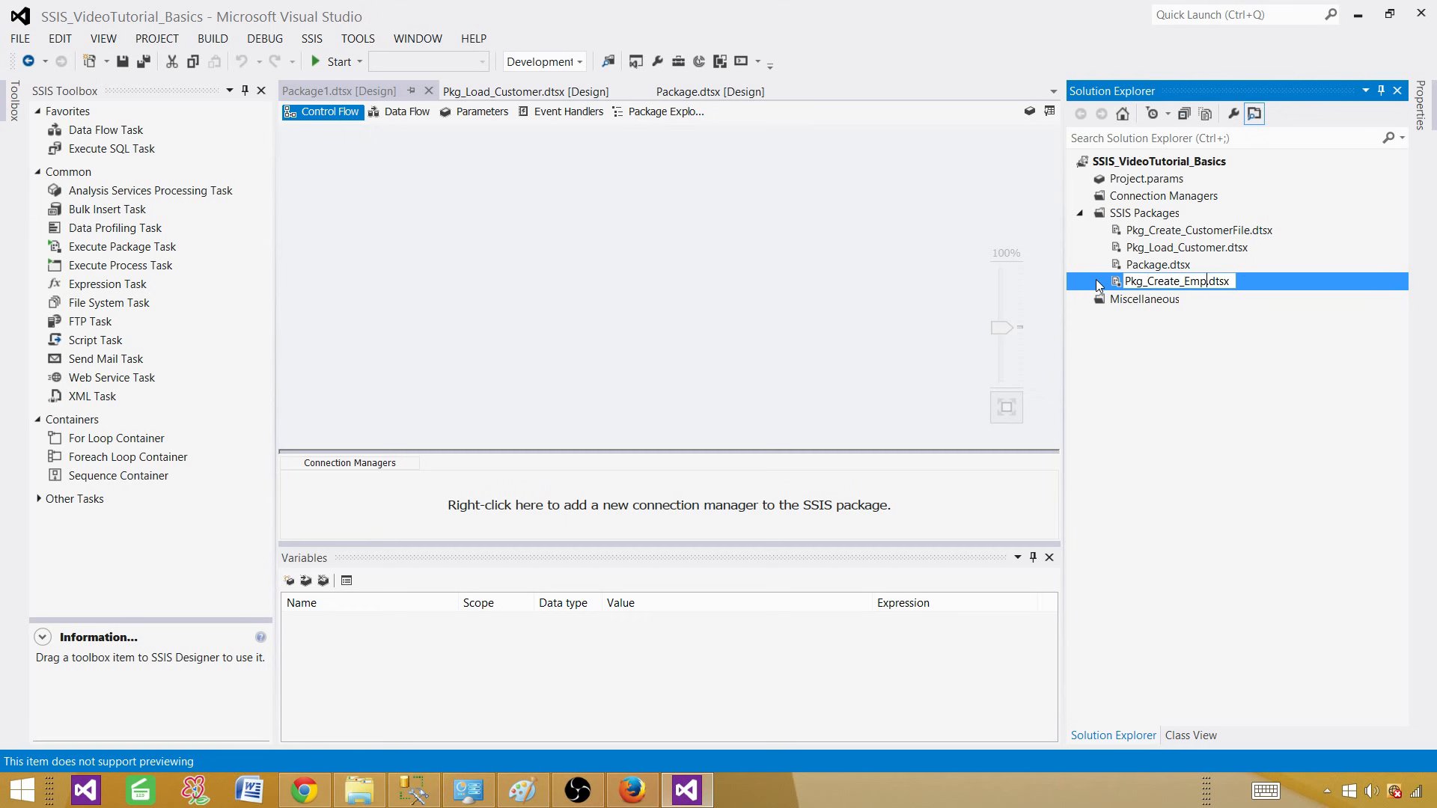
type("loyeeFile")
key("Return")
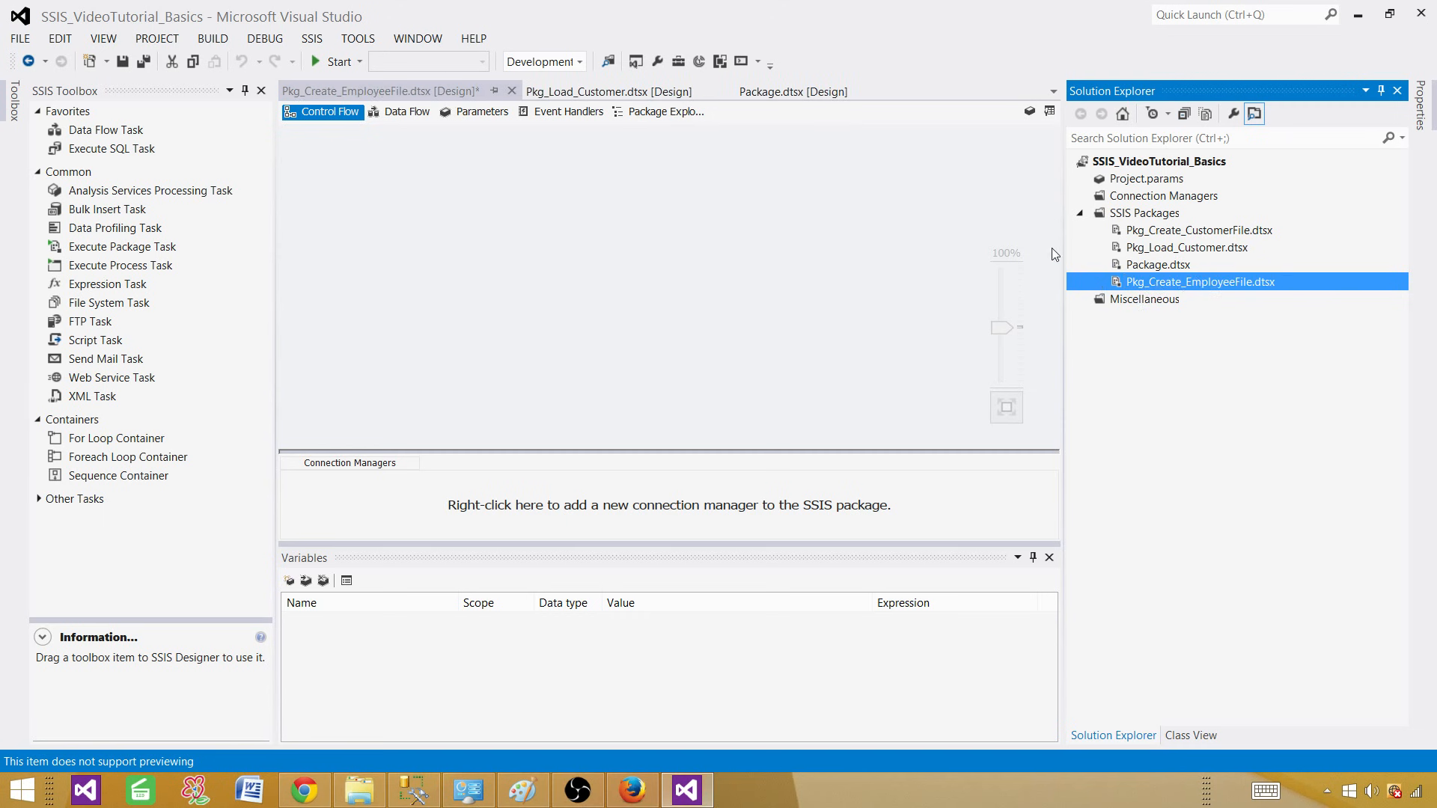
left_click(627, 221)
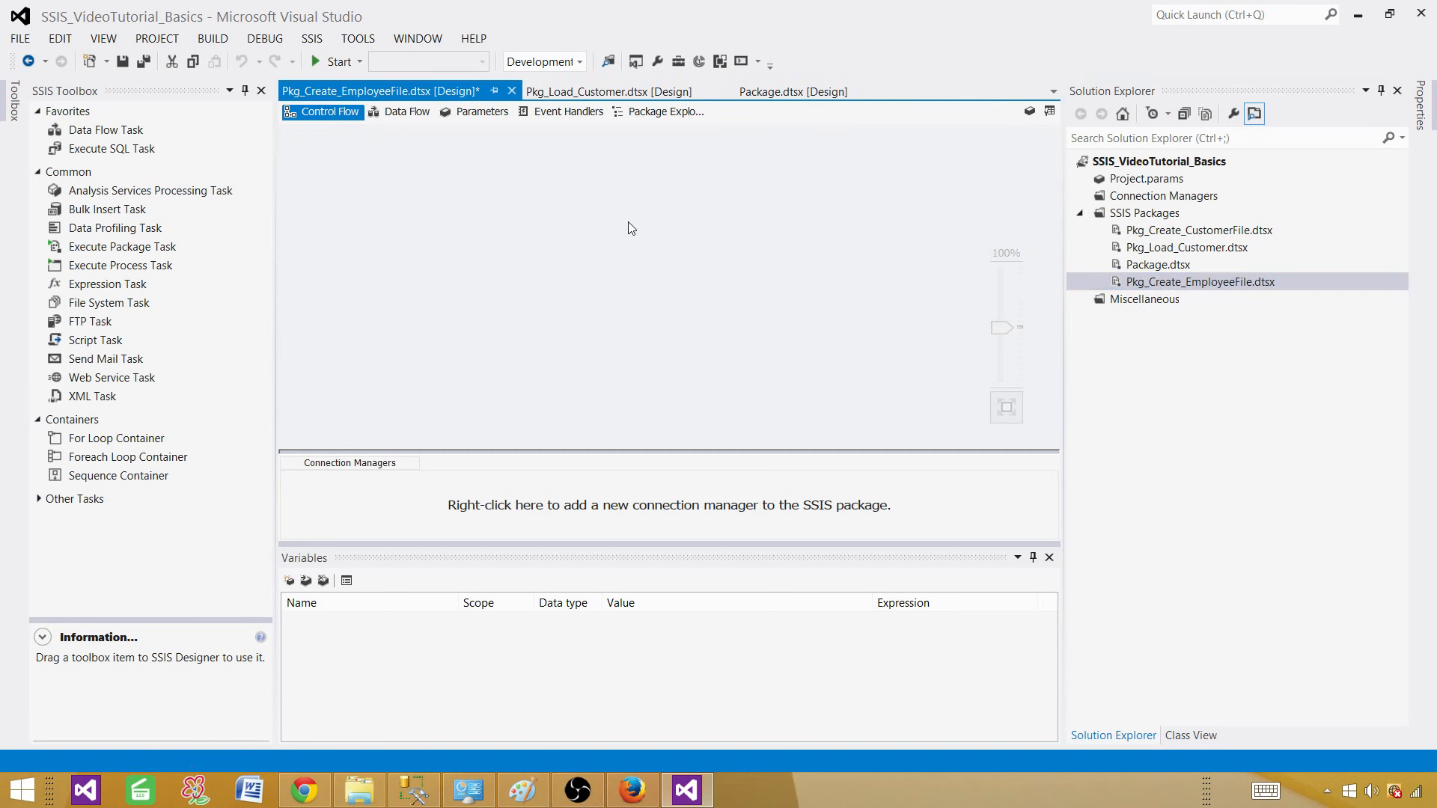
left_click(144, 62)
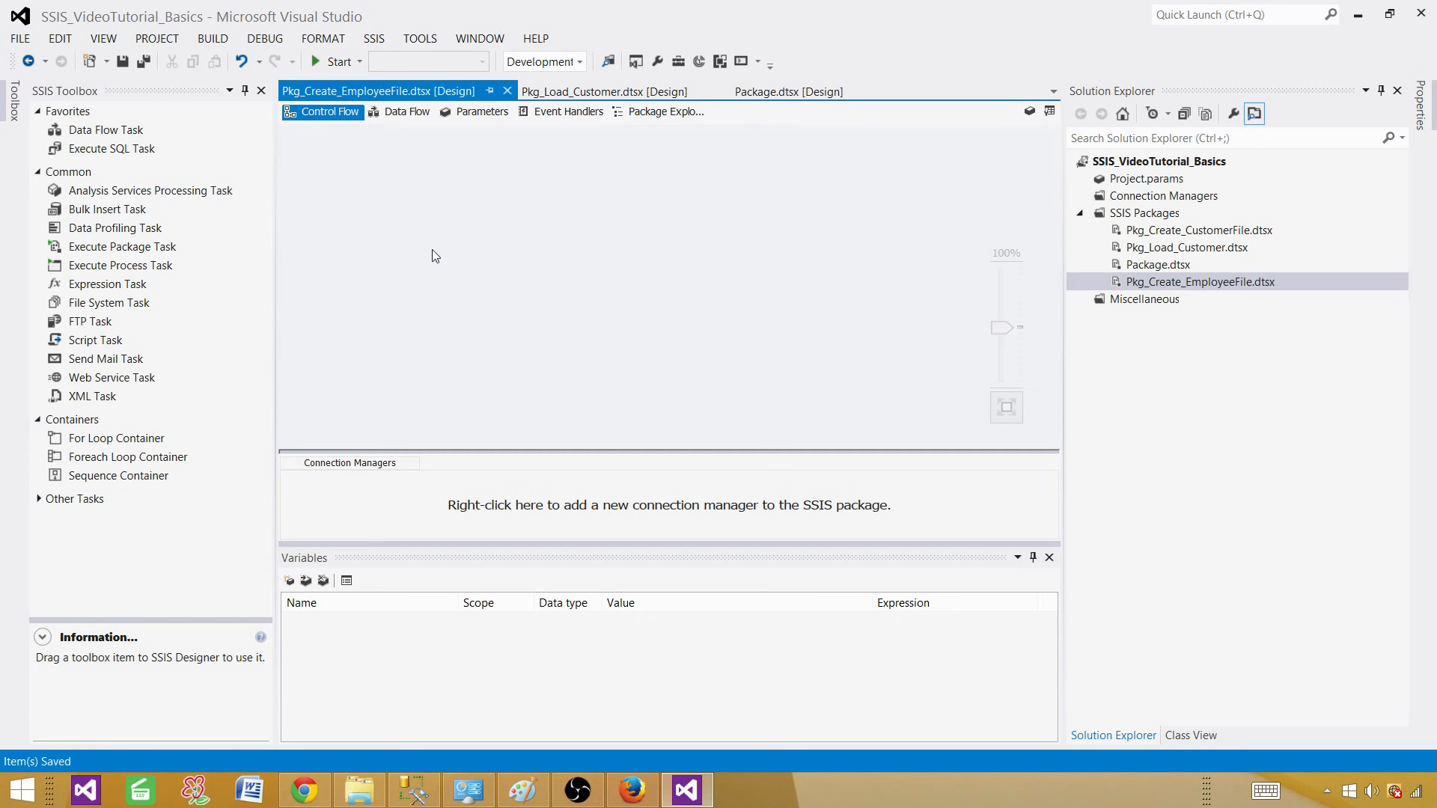
Add a Data Flow Task and, below it, an Execute SQL Task to the package's control flow, and save the package
left_click_drag(94, 131, 517, 199)
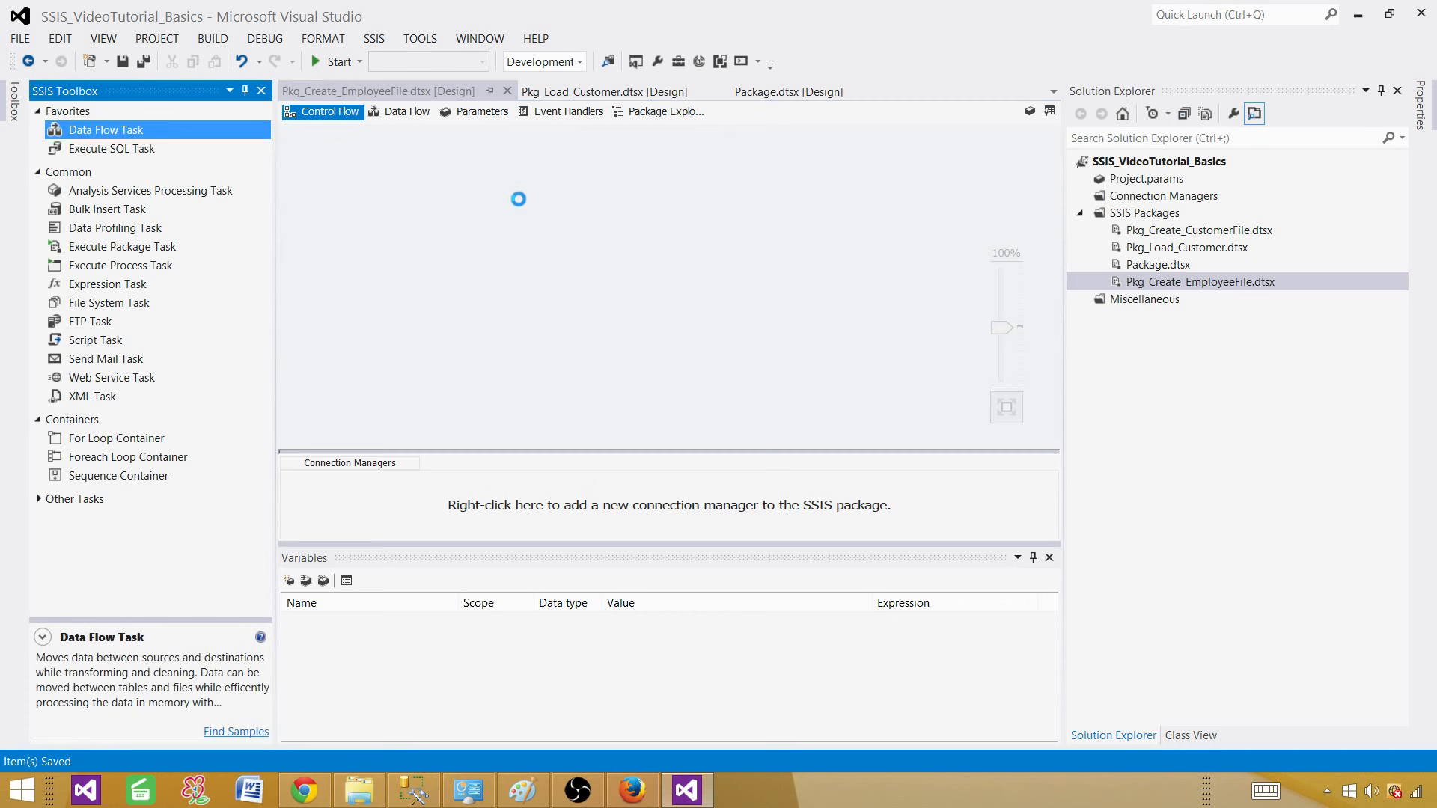
left_click_drag(149, 149, 547, 285)
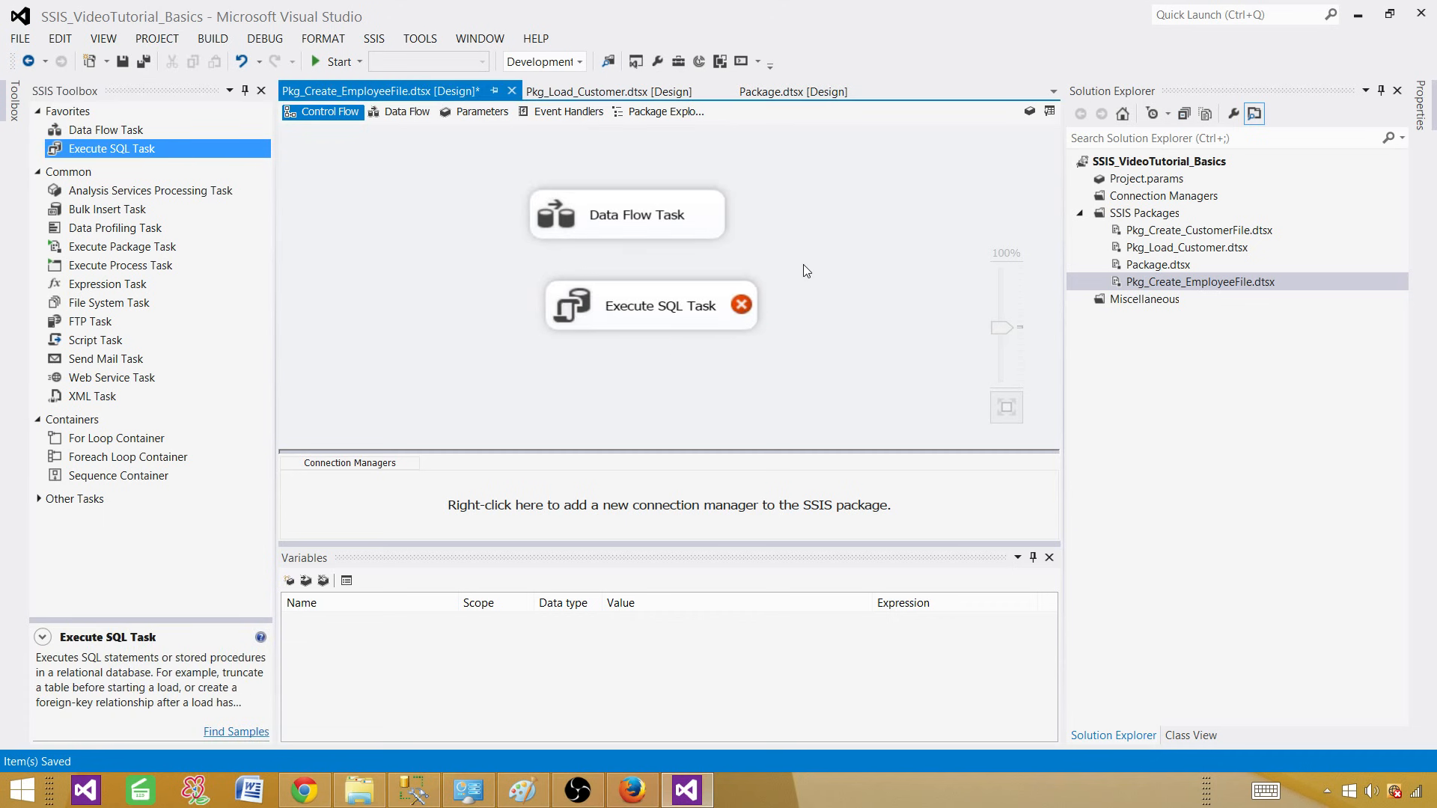
key("ctrl+s")
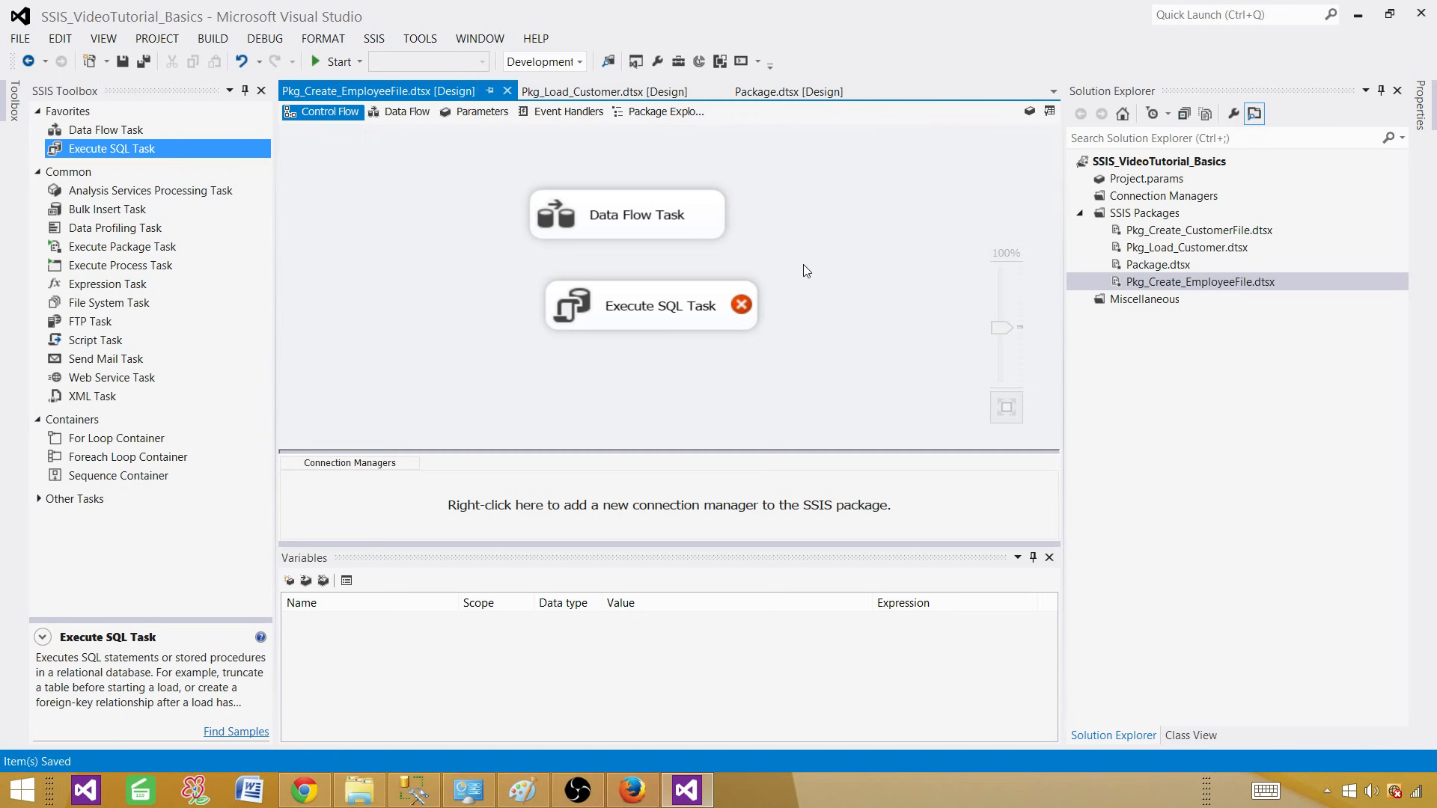
Undo the additions of the Data Flow Task and the Execute SQL Task, and redo both
key("ctrl+z")
key("ctrl+z")
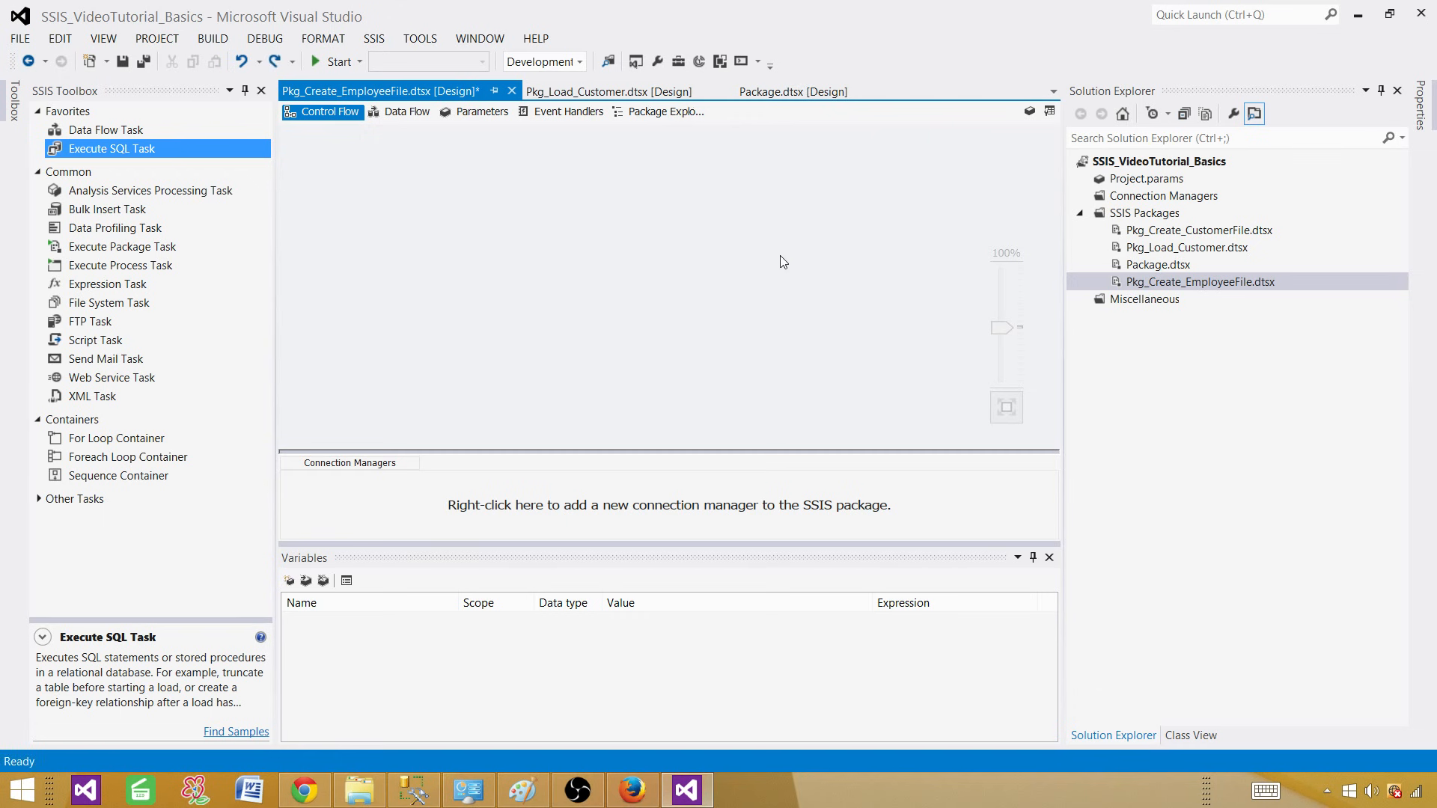
left_click(276, 62)
left_click(276, 63)
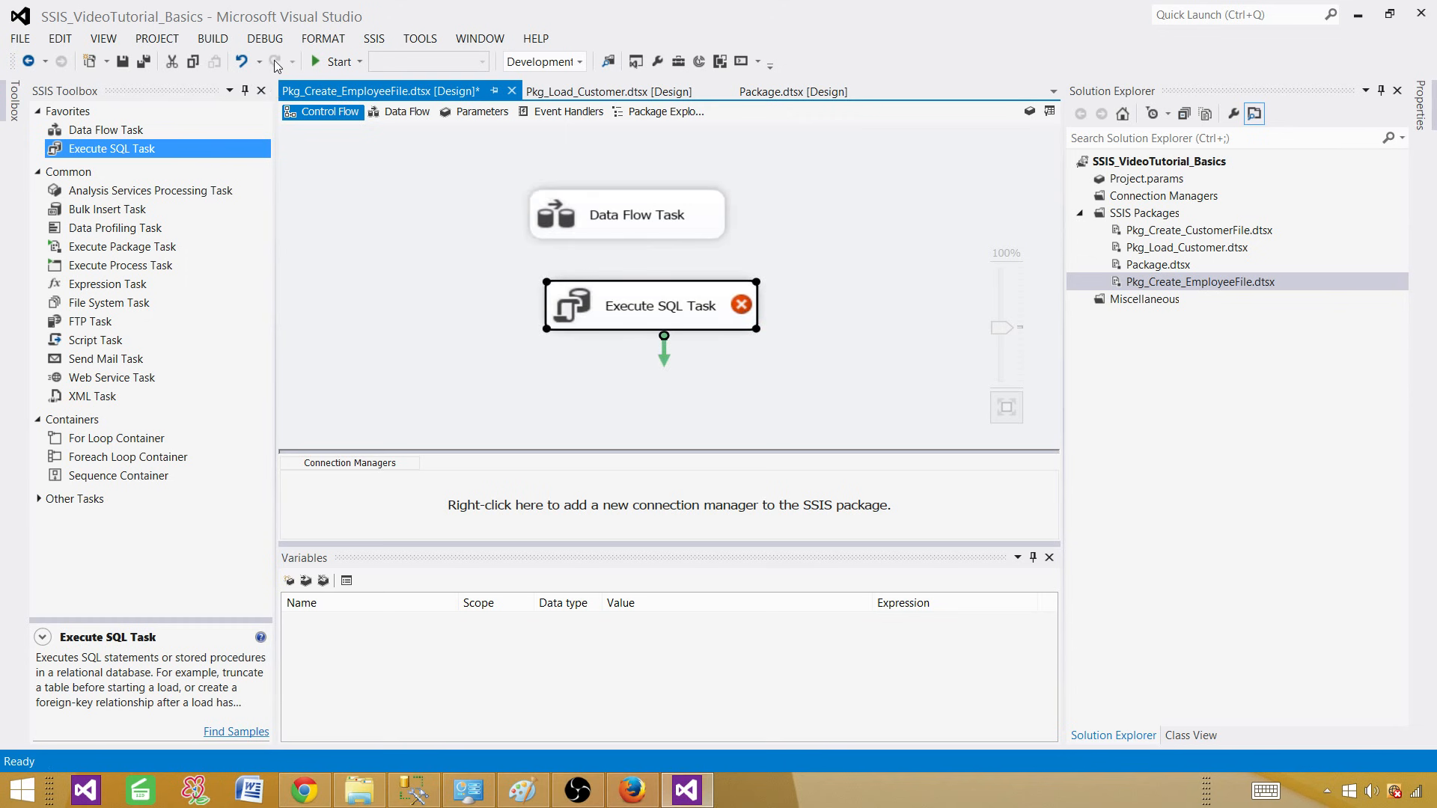
left_click(461, 308)
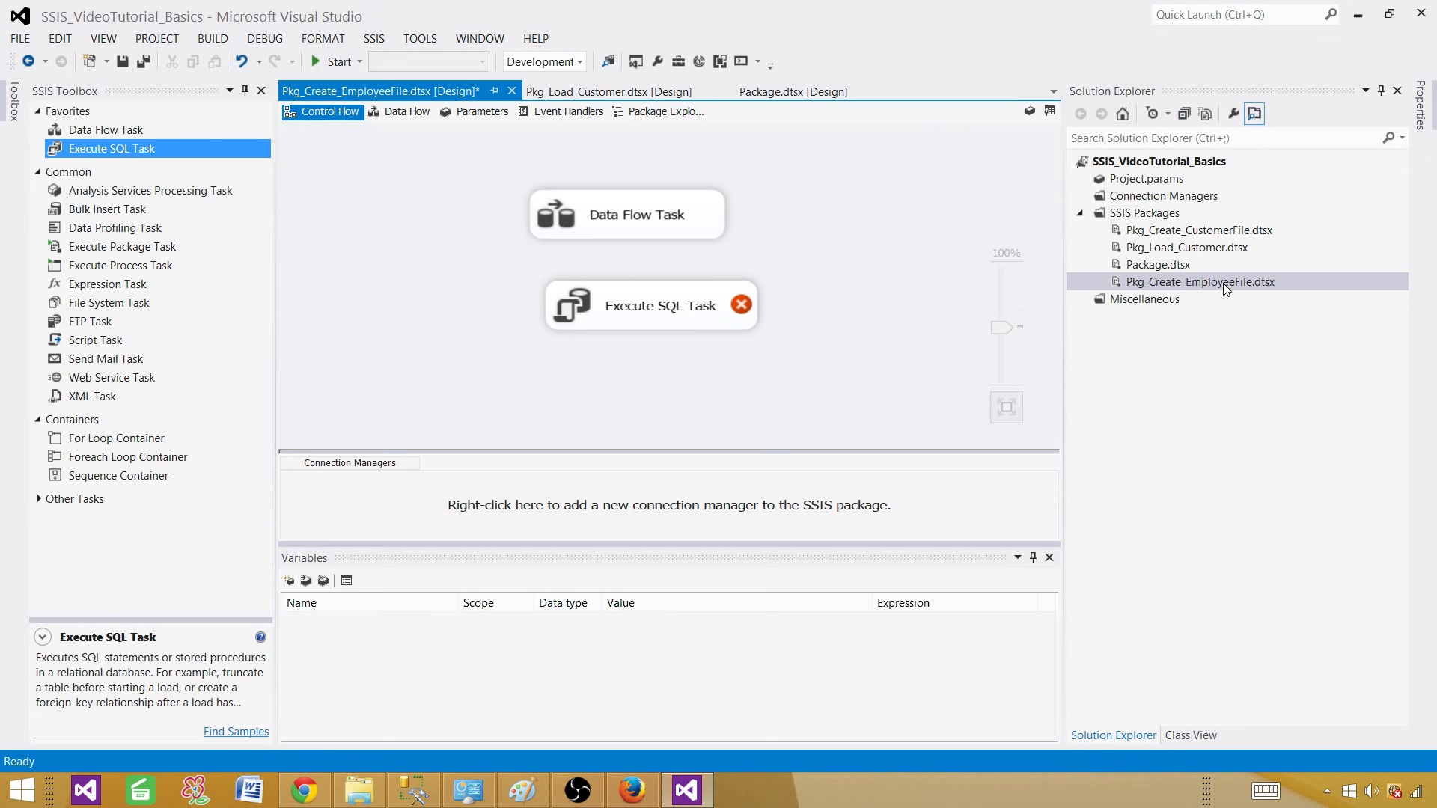
Copy the Pkg_Create_EmployeeFile.dtsx package and paste the duplicate into the SSIS Packages folder
right_click(1177, 284)
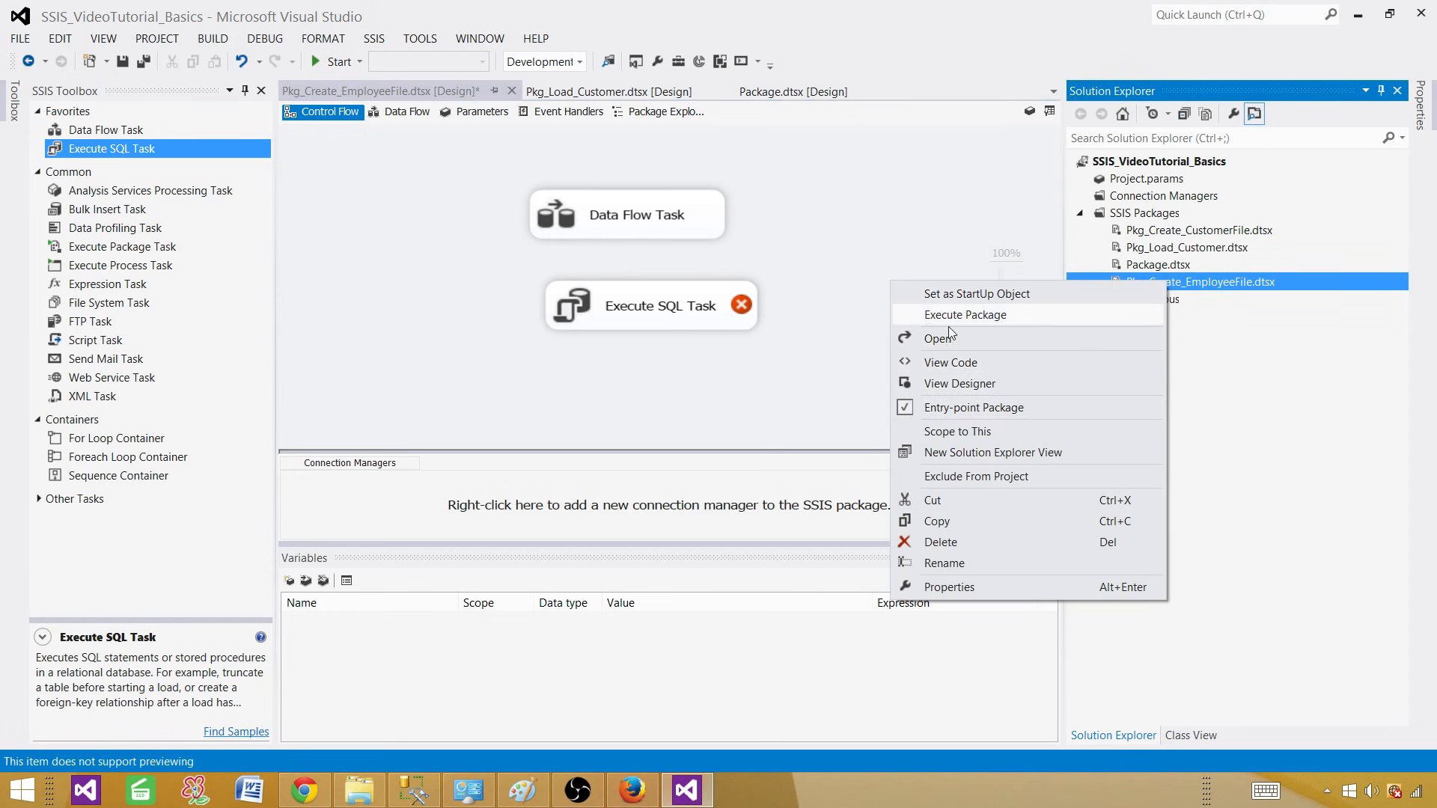
left_click(954, 523)
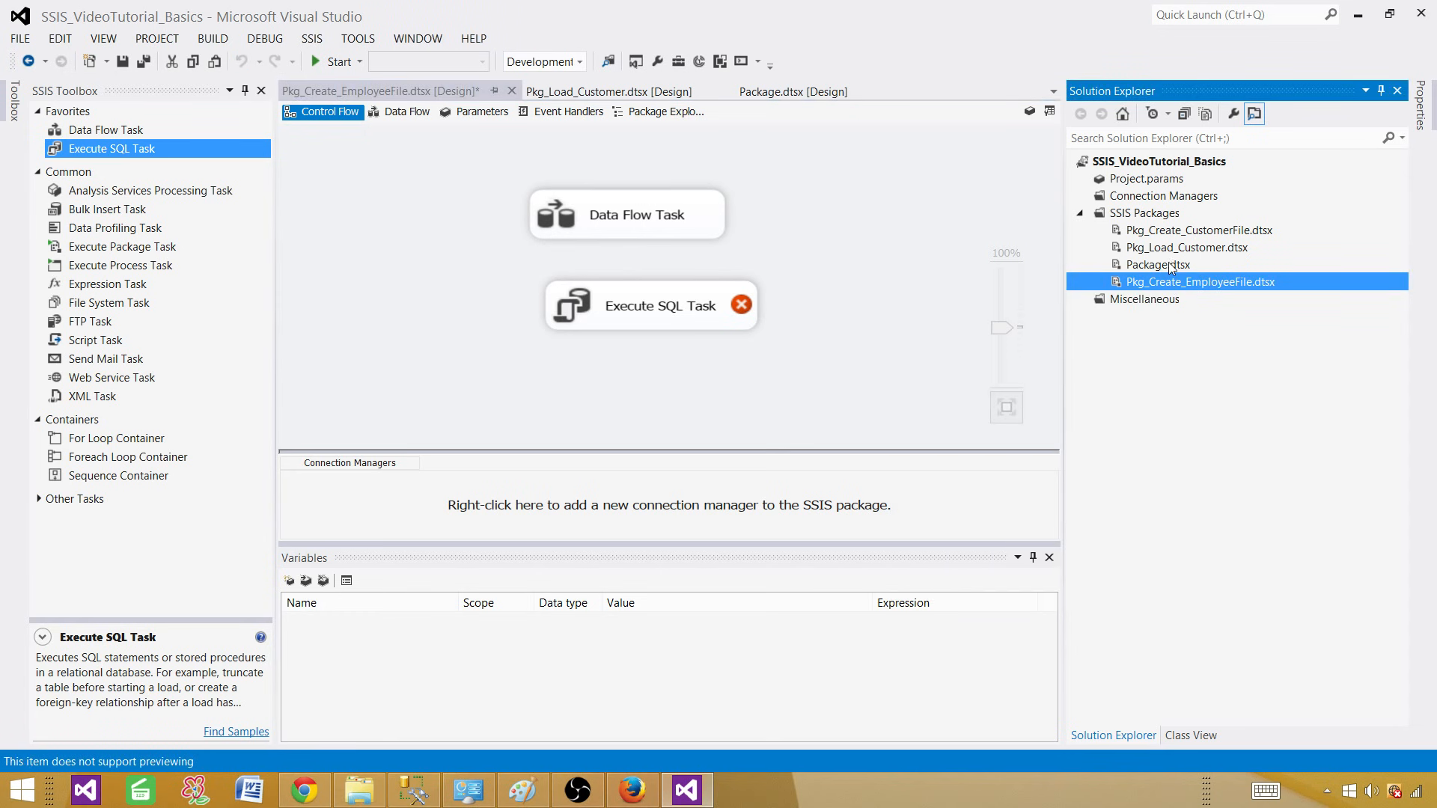
left_click(1150, 216)
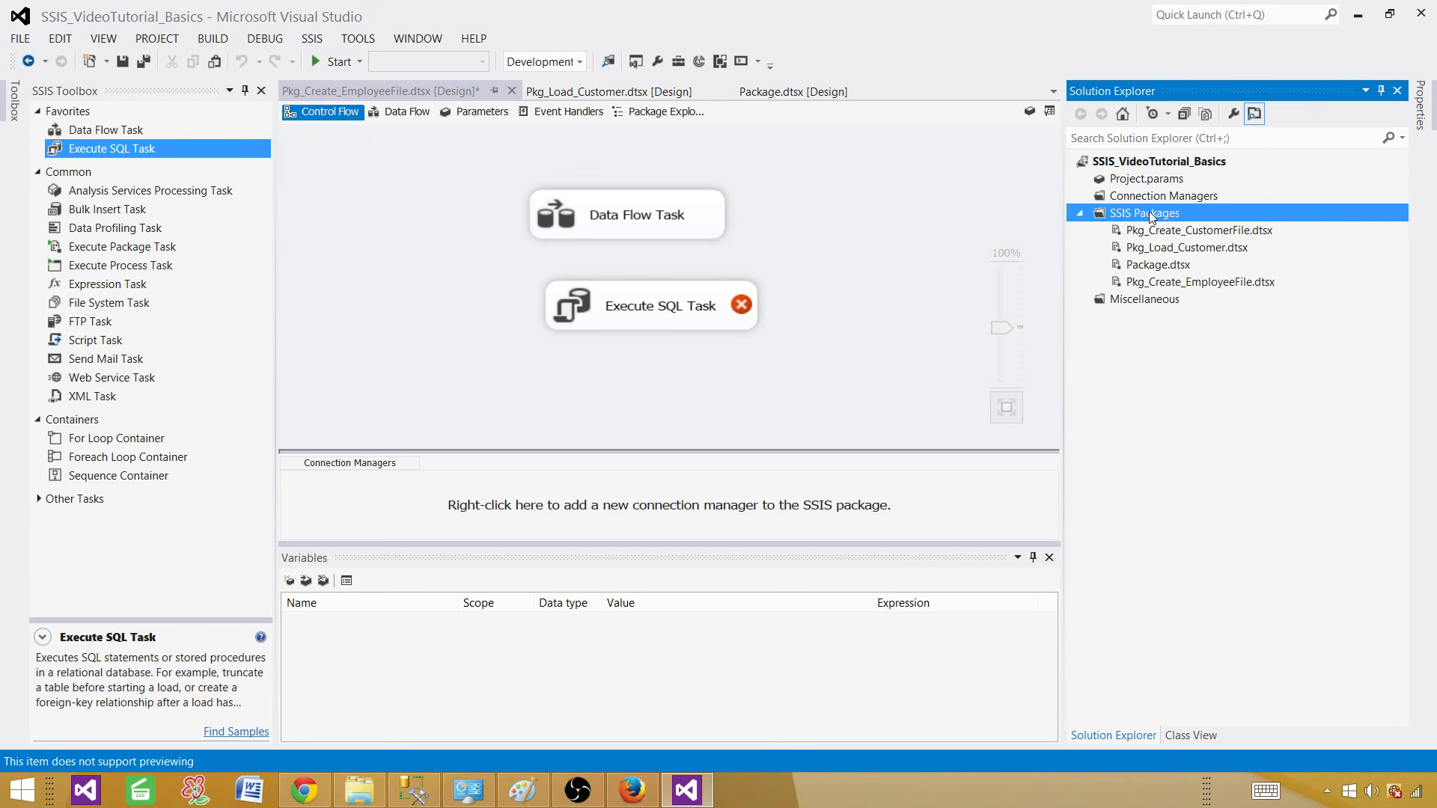
right_click(1151, 216)
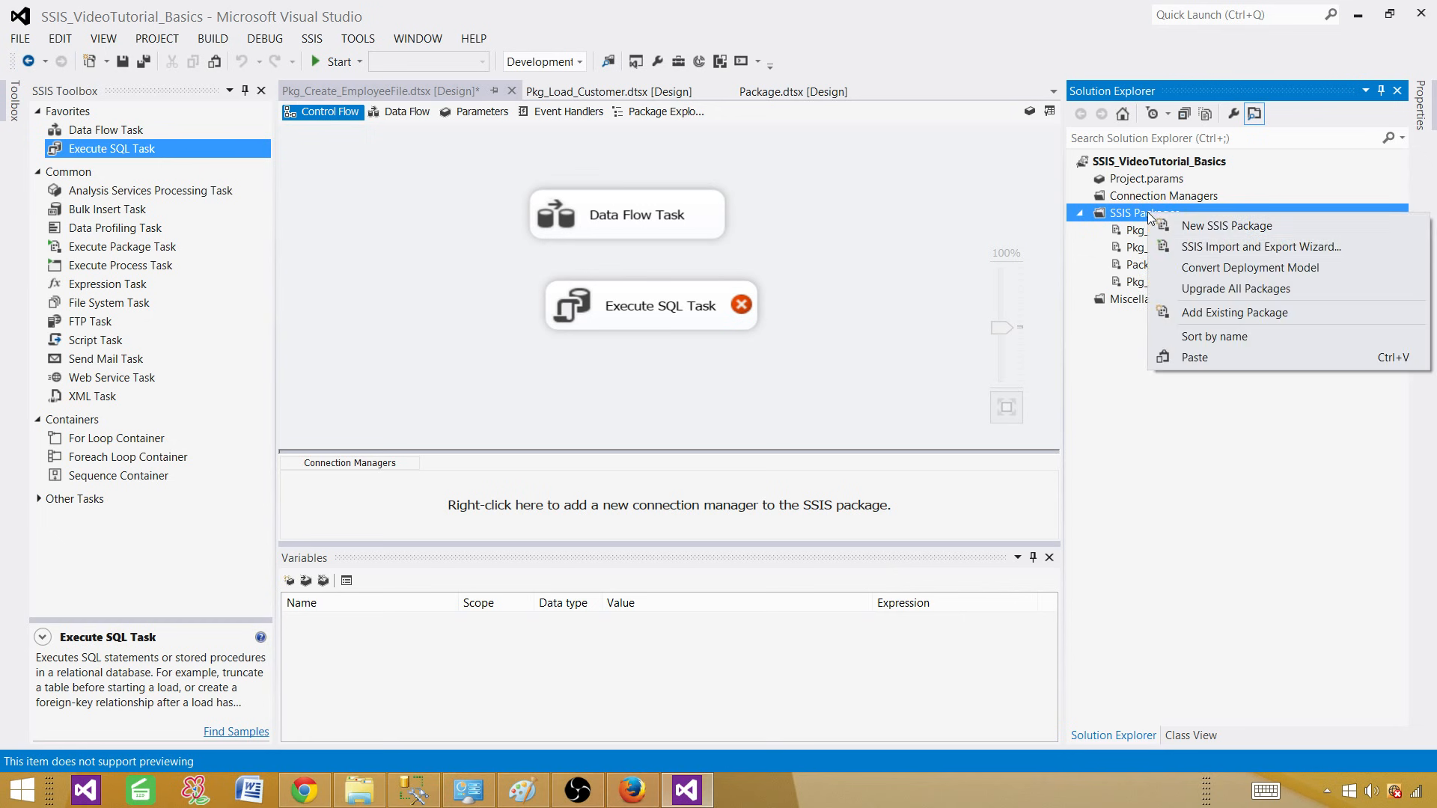
left_click(1195, 357)
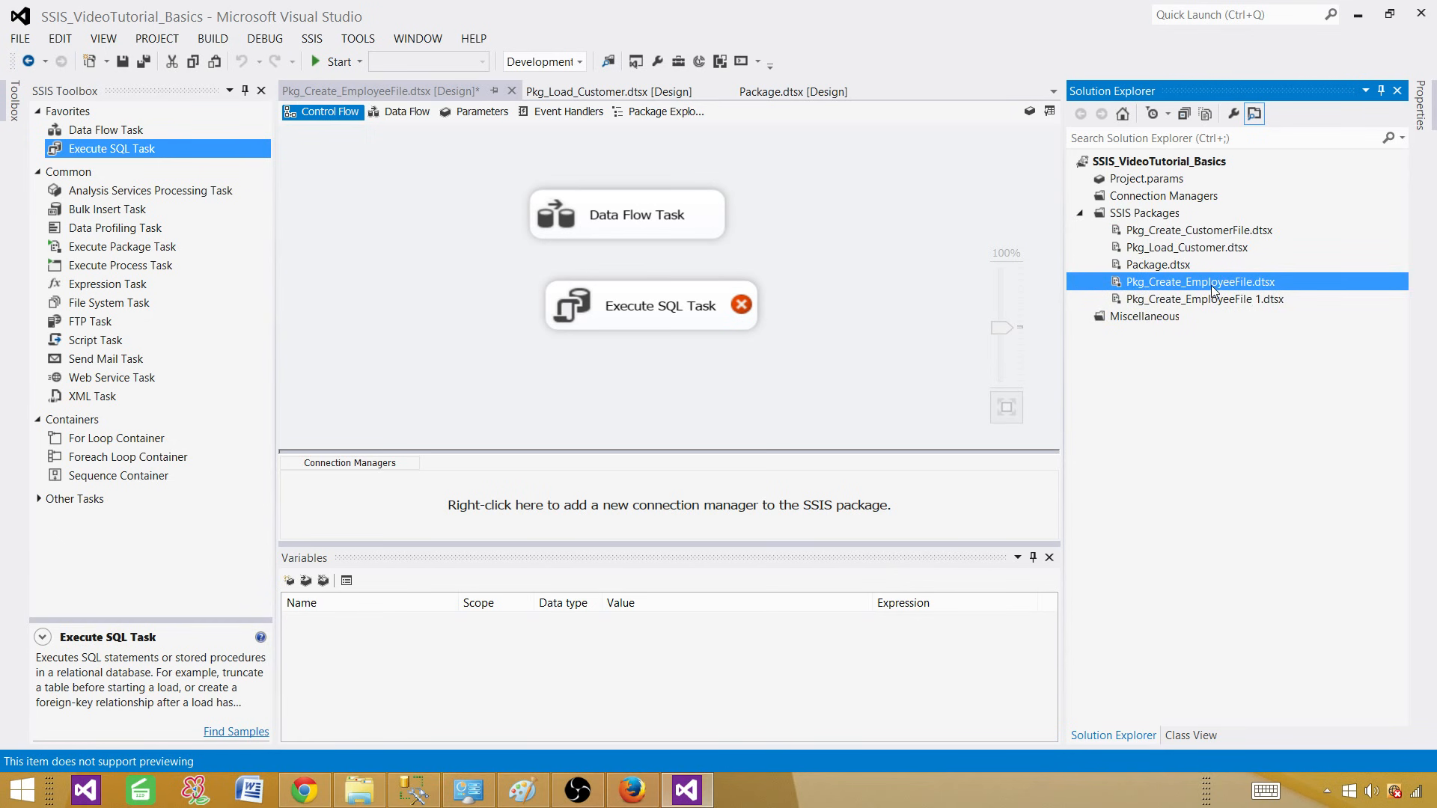
Rename the pasted package Pkg_Create_EmployeeFile_Copy.dtsx and bring up the original Pkg_Create_EmployeeFile.dtsx in the designer
left_click(1253, 300)
left_click(1257, 300)
left_click(1259, 300)
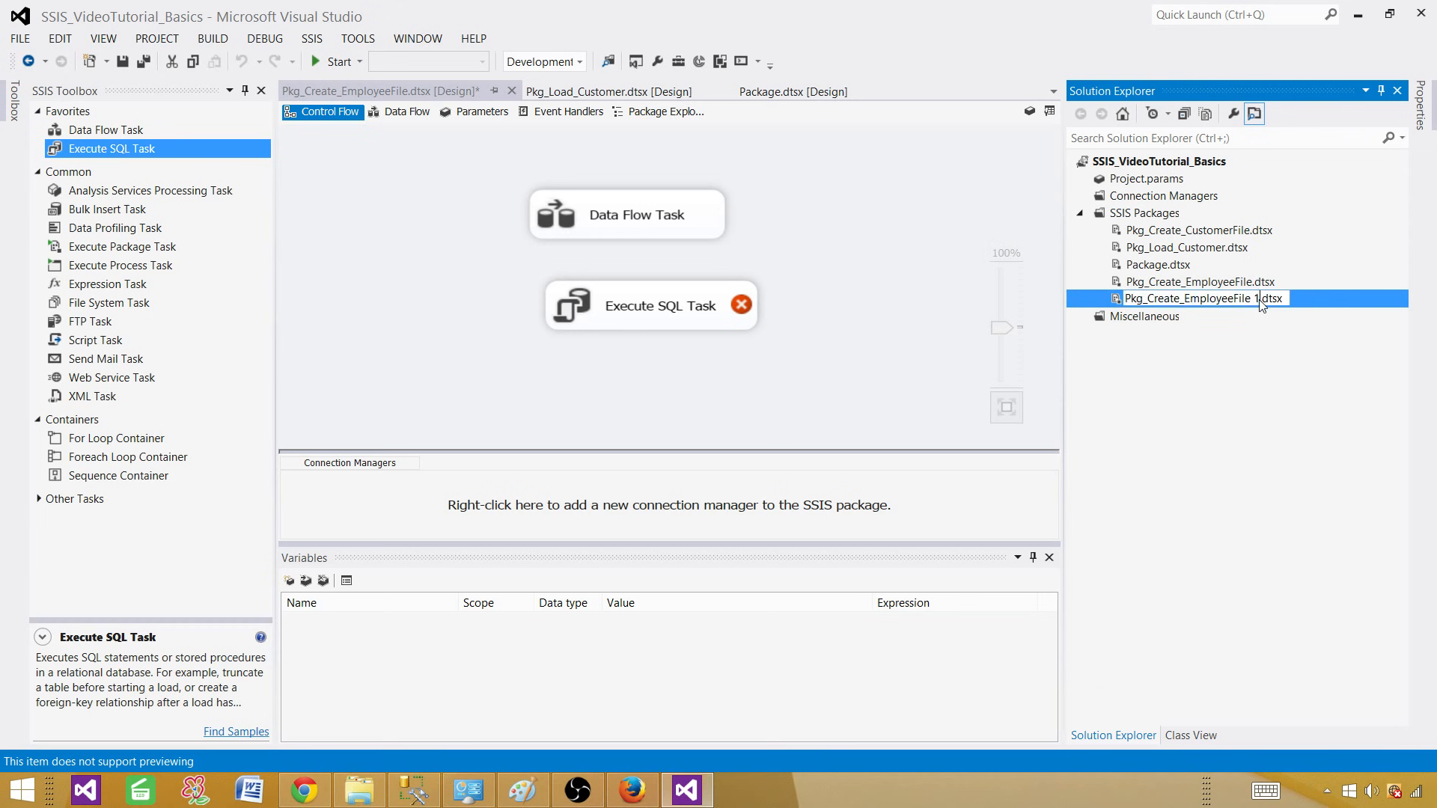
key("BackSpace")
key("BackSpace")
type("_Copy")
key("Return")
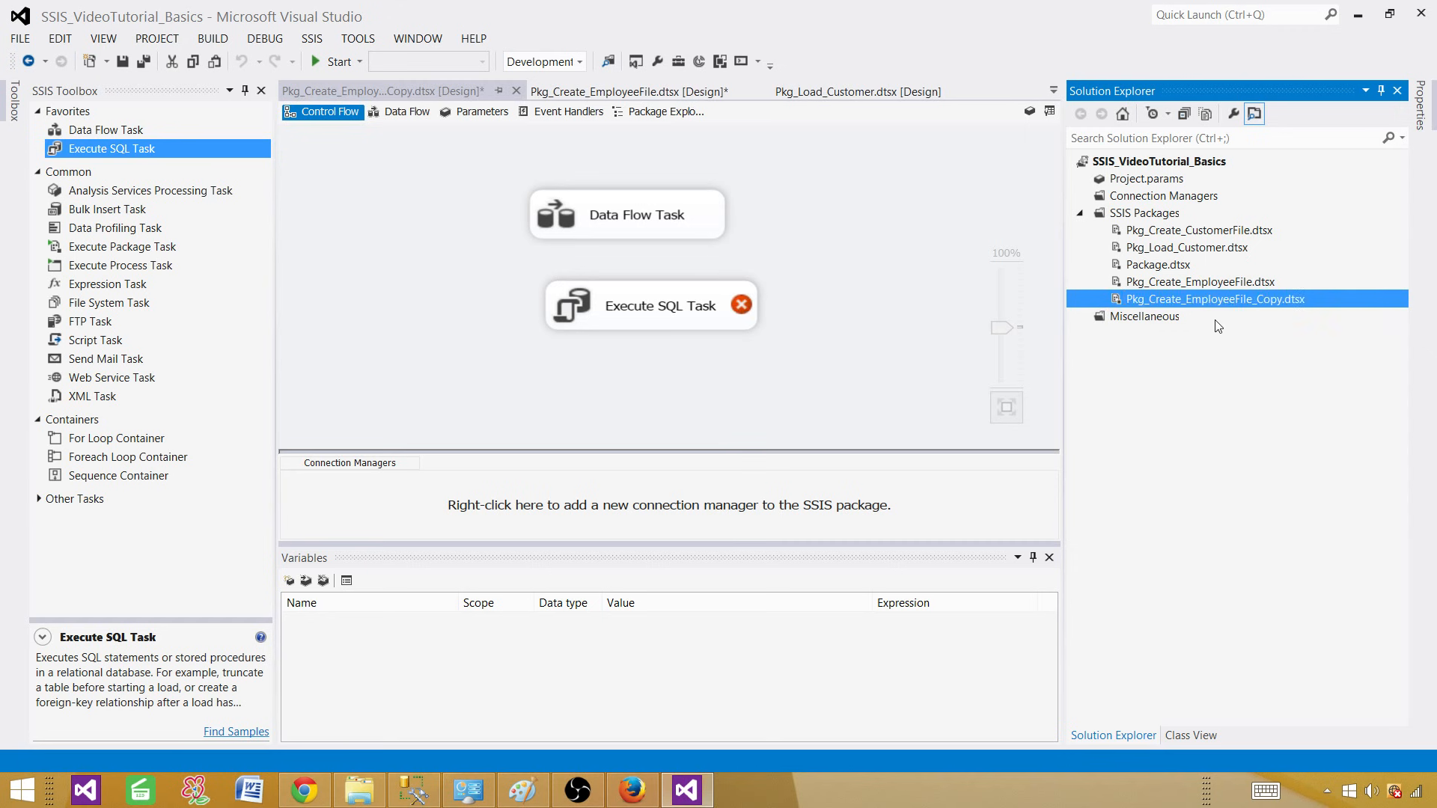
double_click(1196, 283)
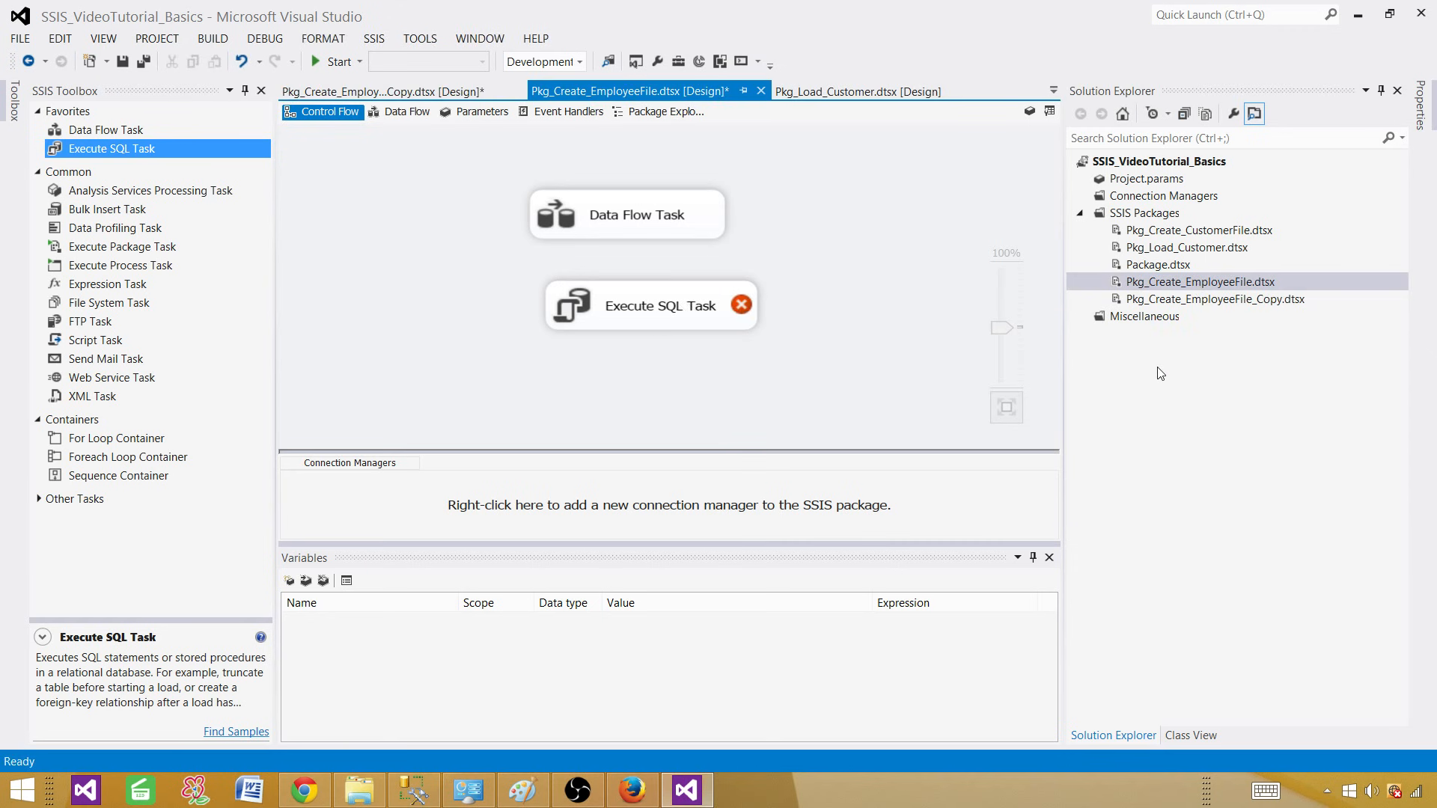
left_click(1167, 298)
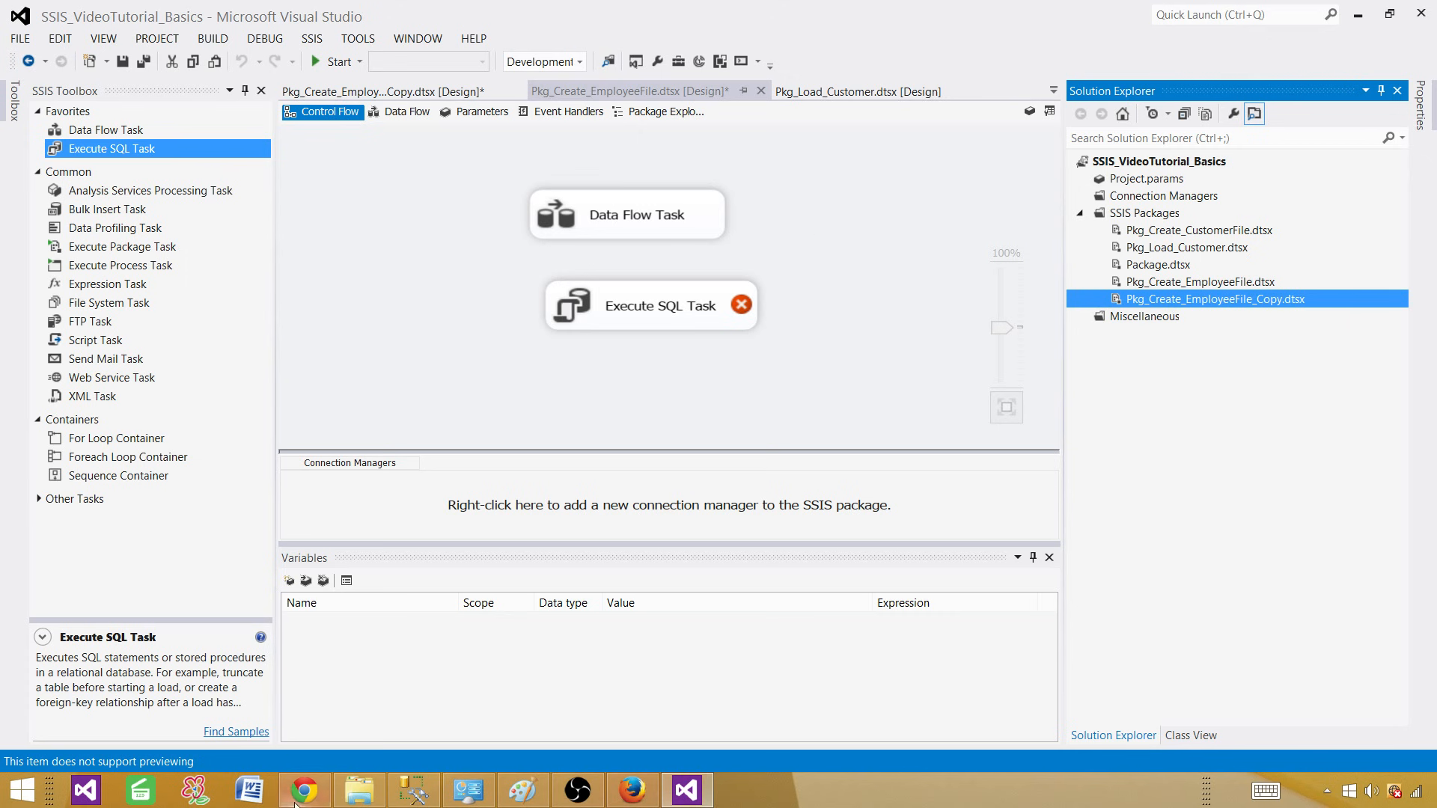
Switch to Chrome and look through the Team Foundation Server 2013 Video Tutorial list on the TechBrothersIT blog
left_click(321, 800)
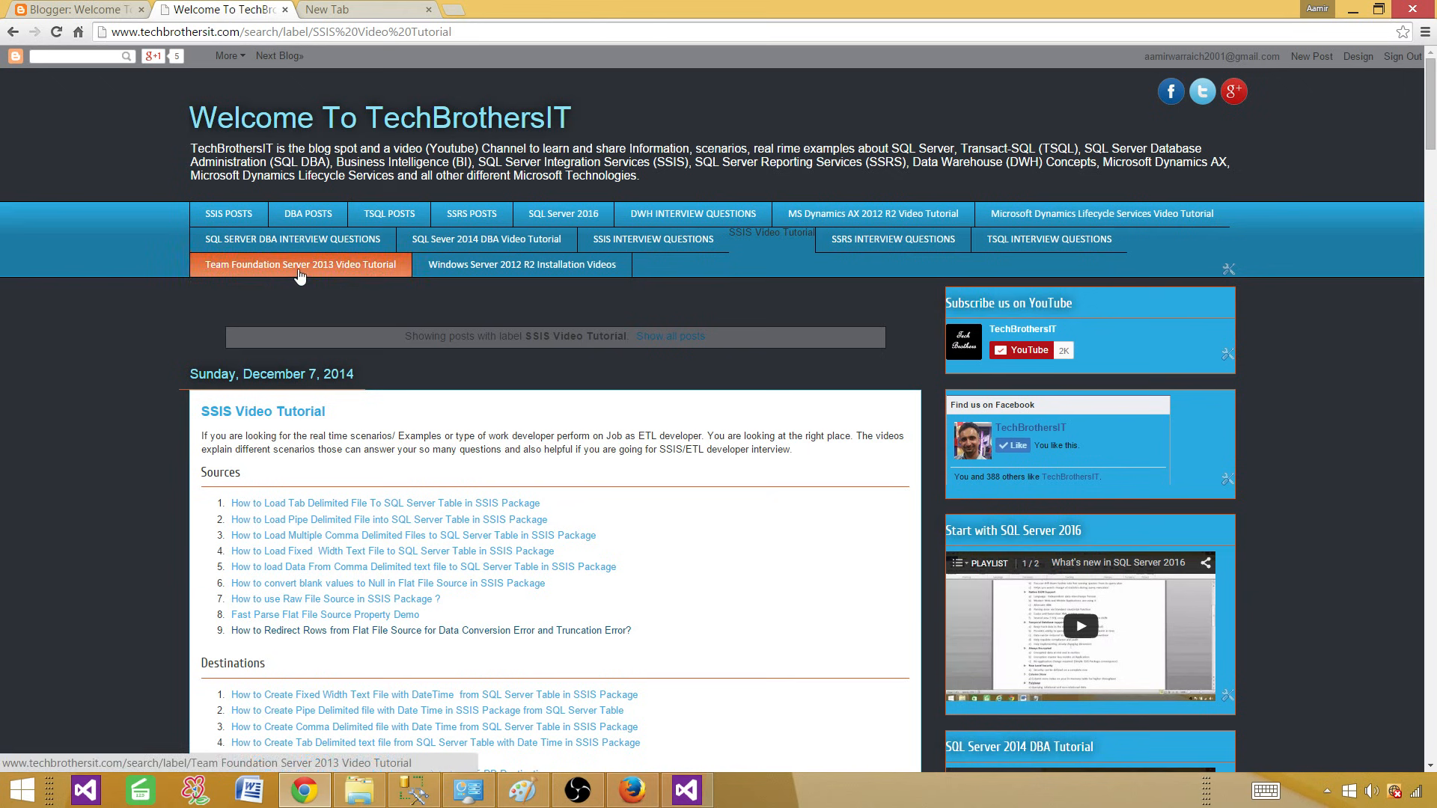
left_click(299, 268)
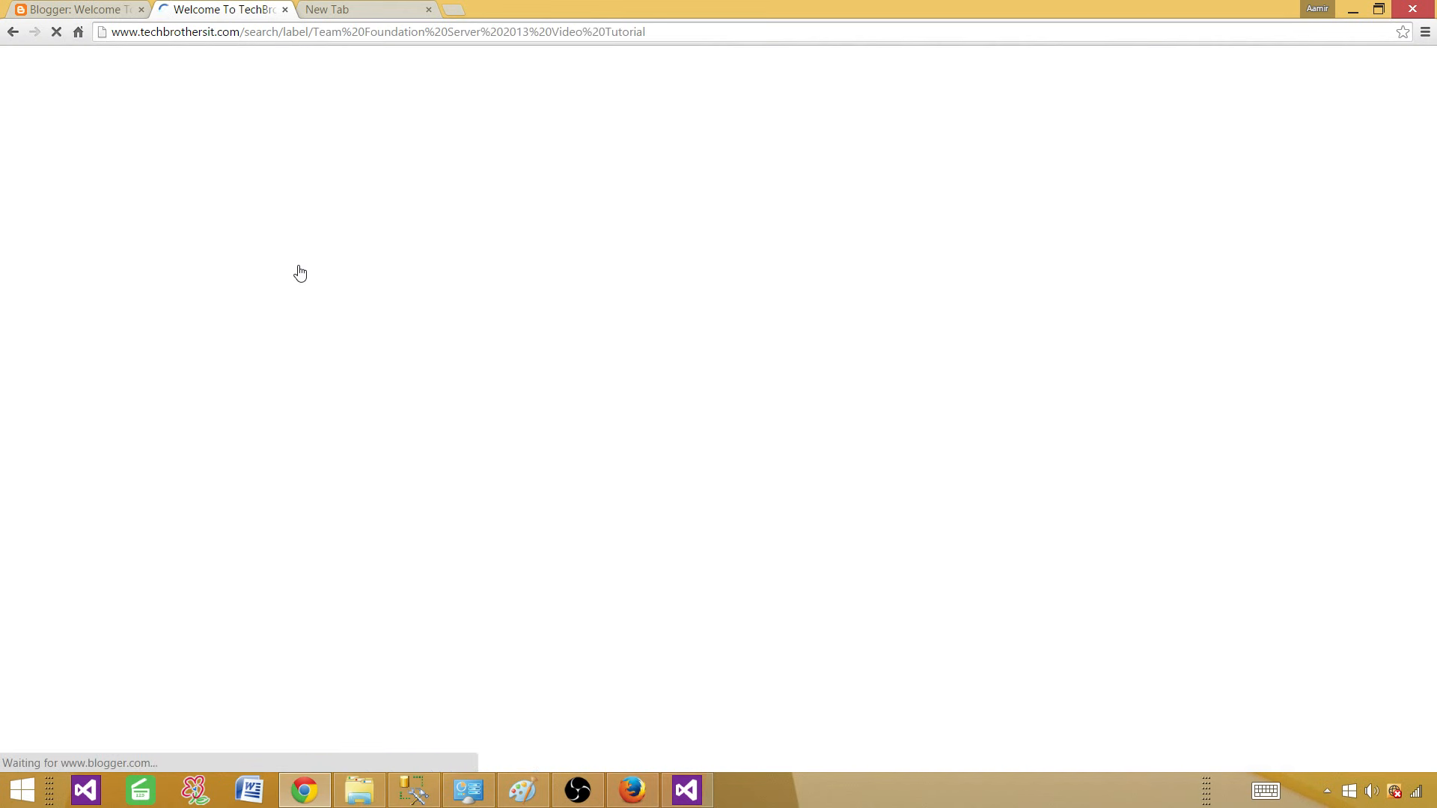
scroll(591, 537, "down", 3)
scroll(590, 522, "down", 2)
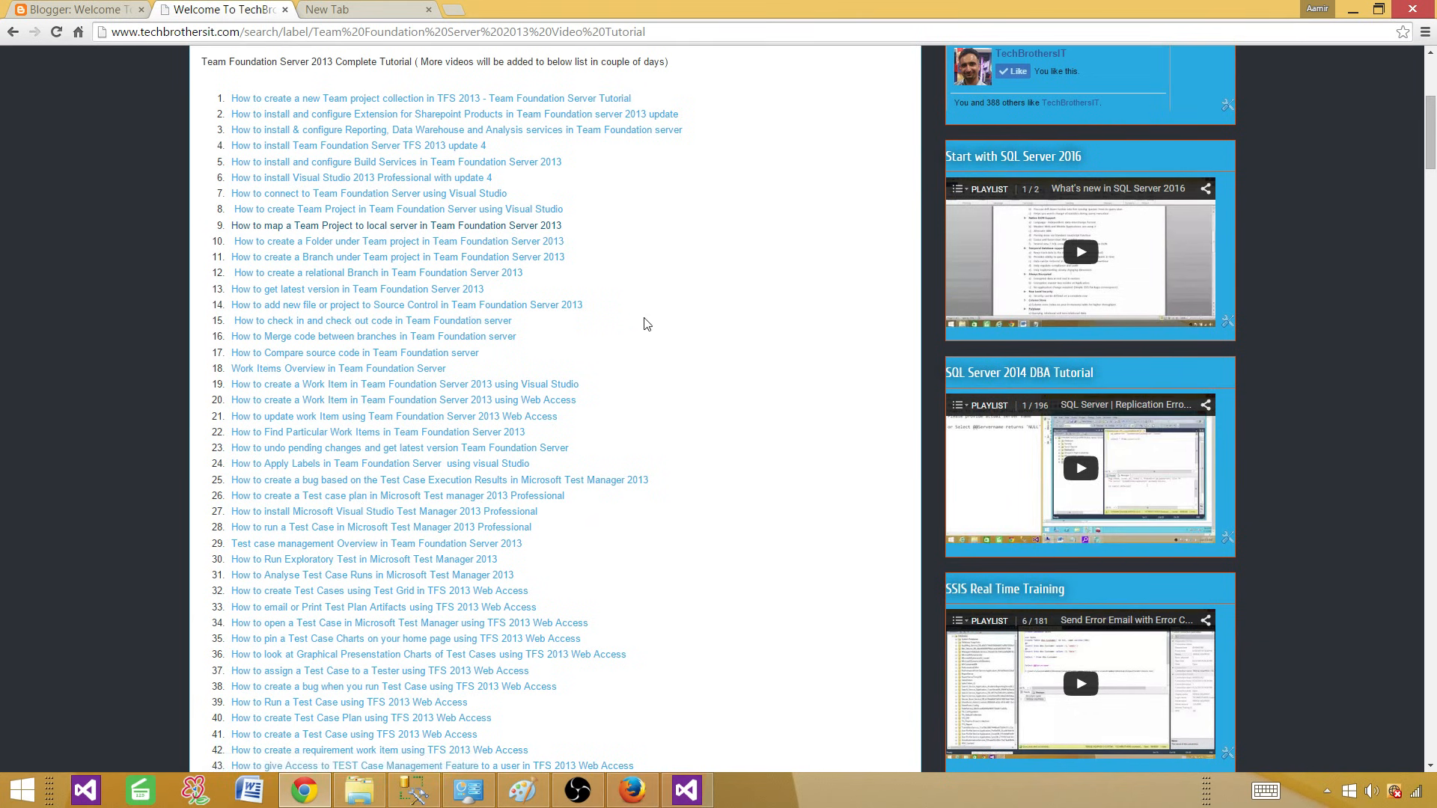
scroll(648, 323, "down", 3)
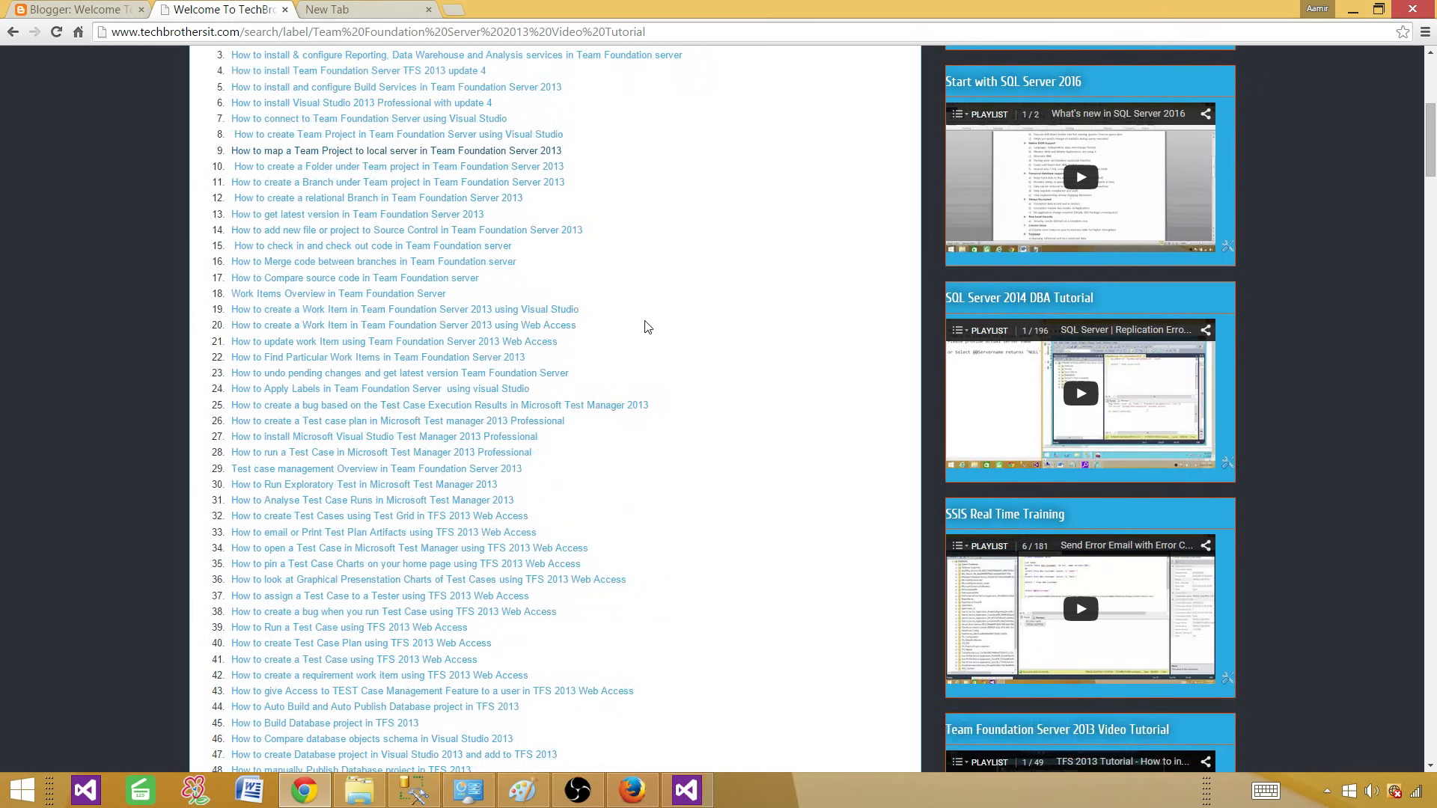
scroll(659, 327, "up", 3)
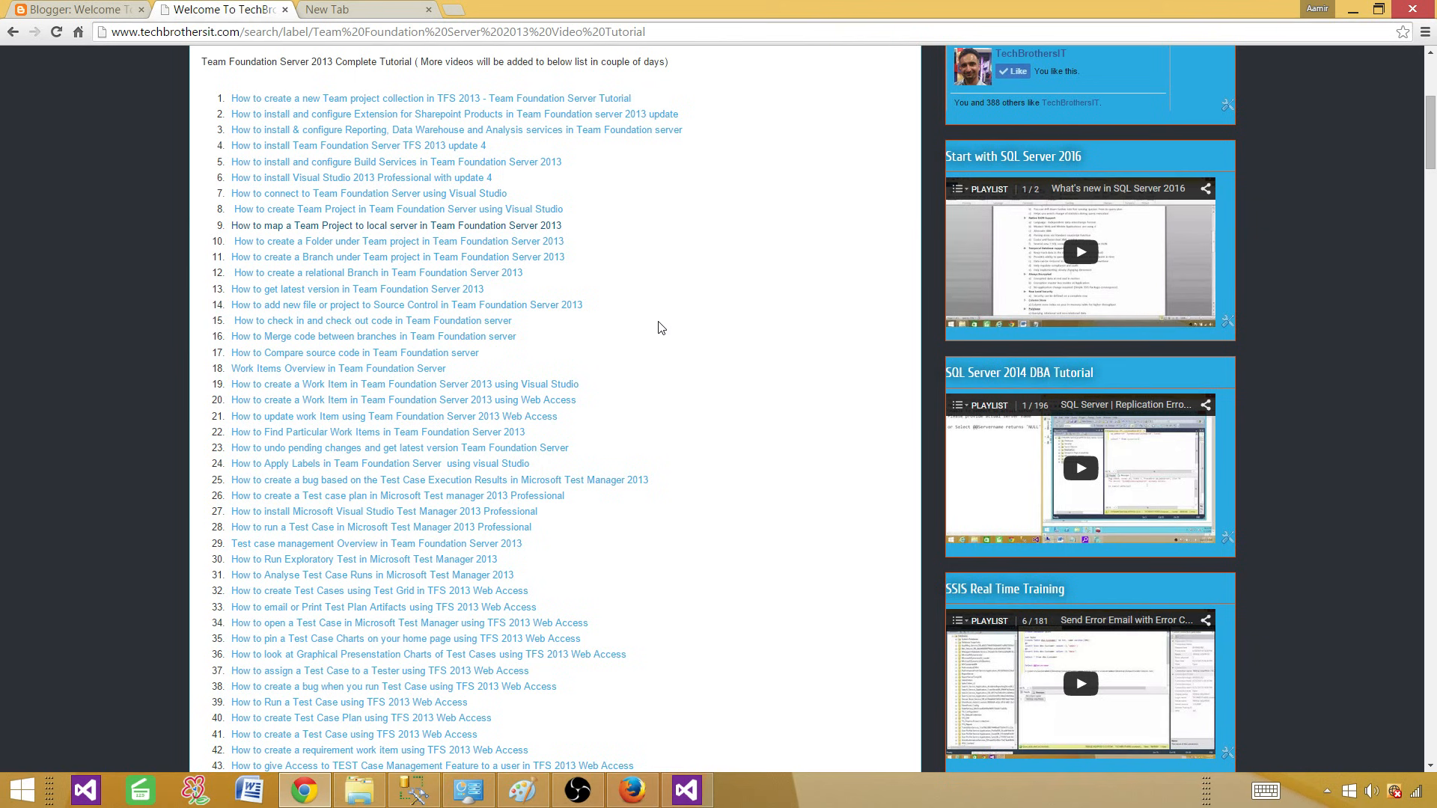
scroll(661, 328, "up", 3)
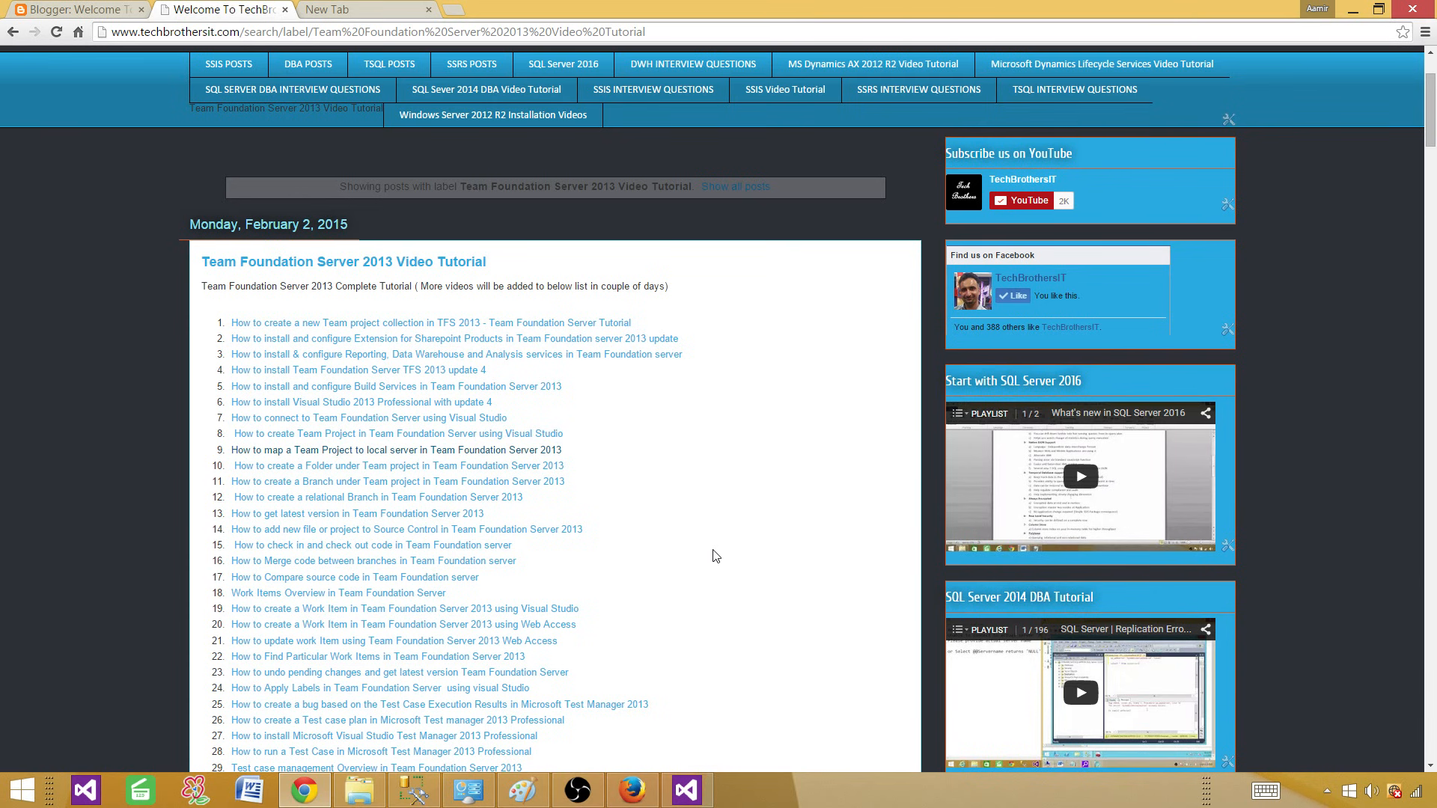
scroll(836, 596, "up", 2)
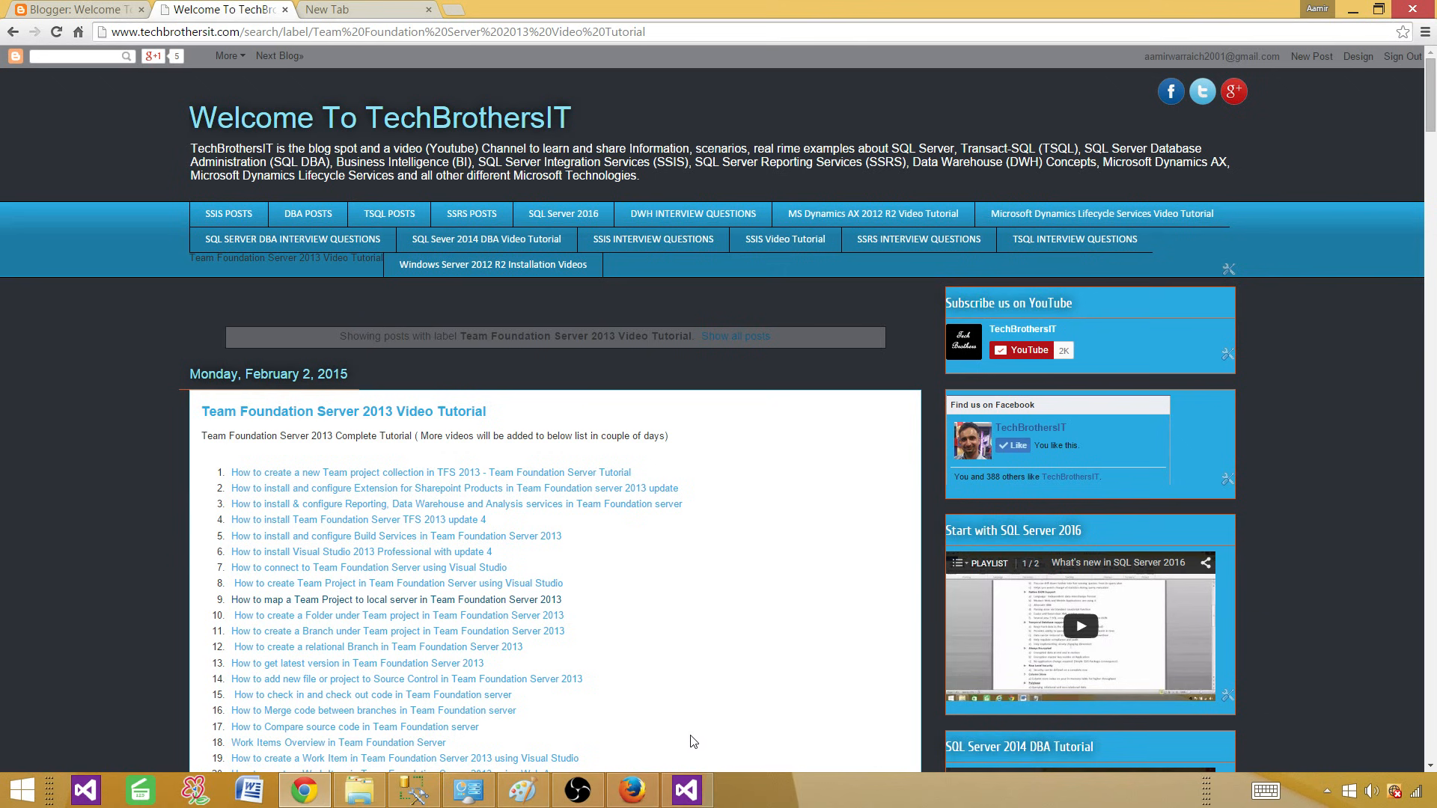
Return briefly to Visual Studio, switch back to Chrome and look through the blog's SSIS Video Tutorial topics
left_click(684, 787)
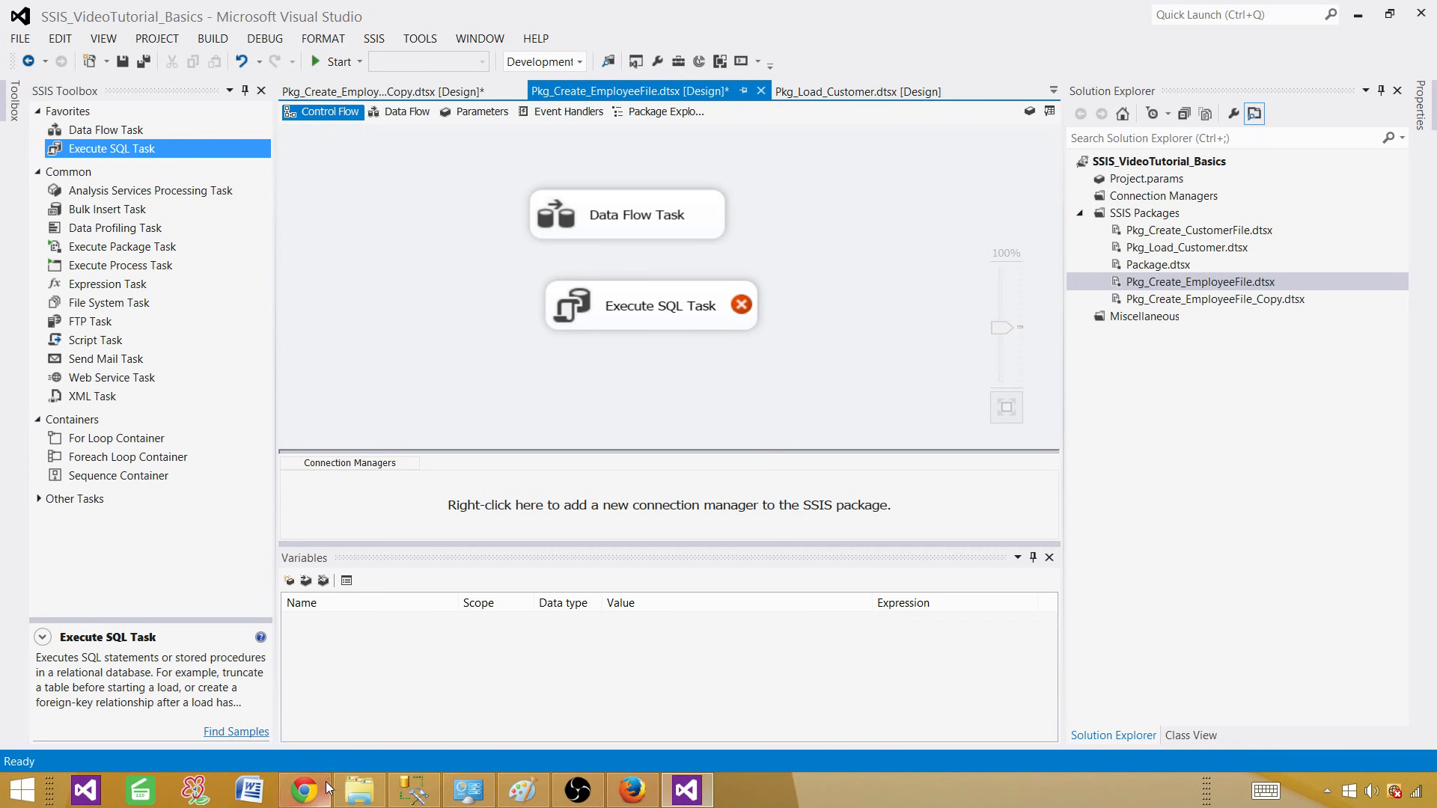
left_click(303, 790)
left_click(757, 258)
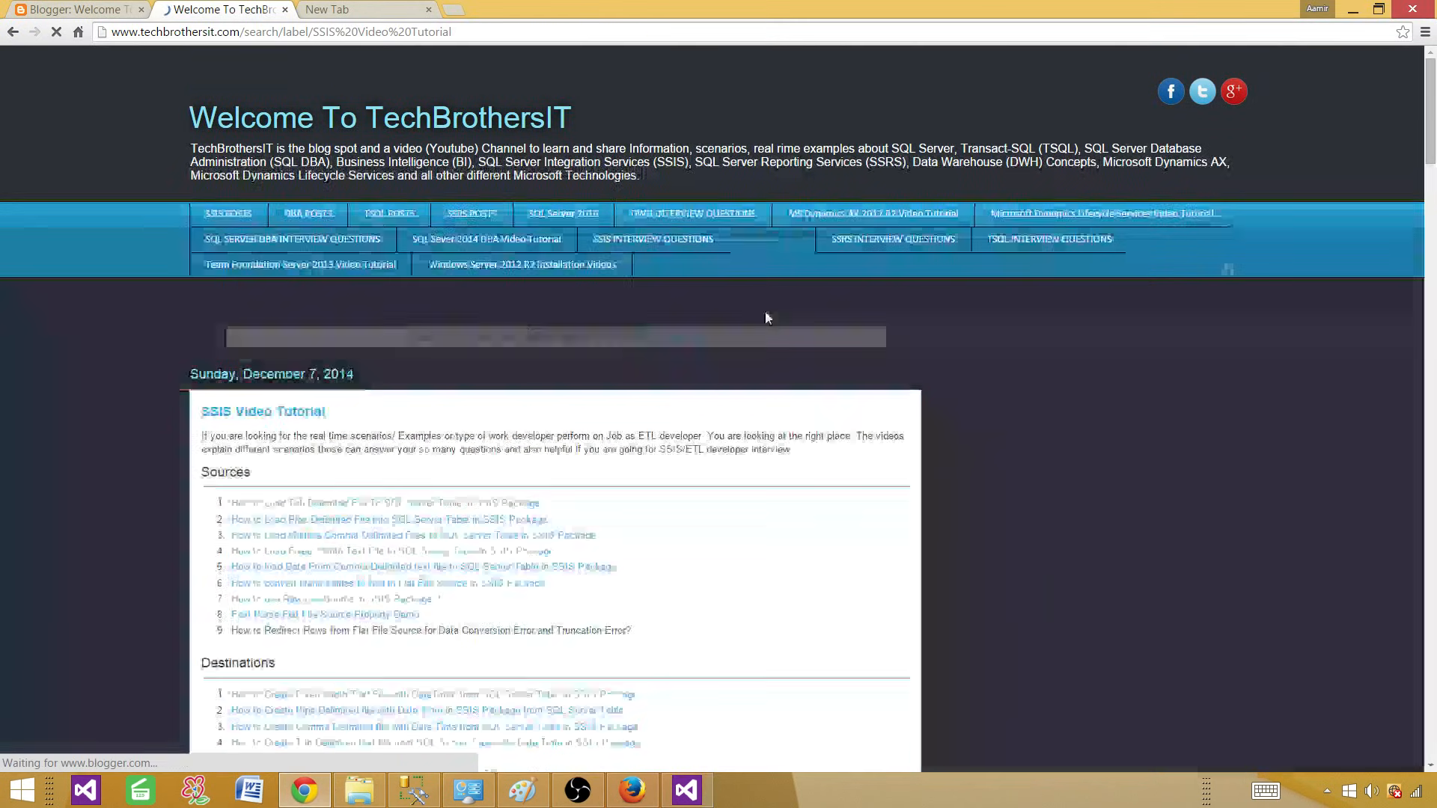
scroll(767, 436, "down", 4)
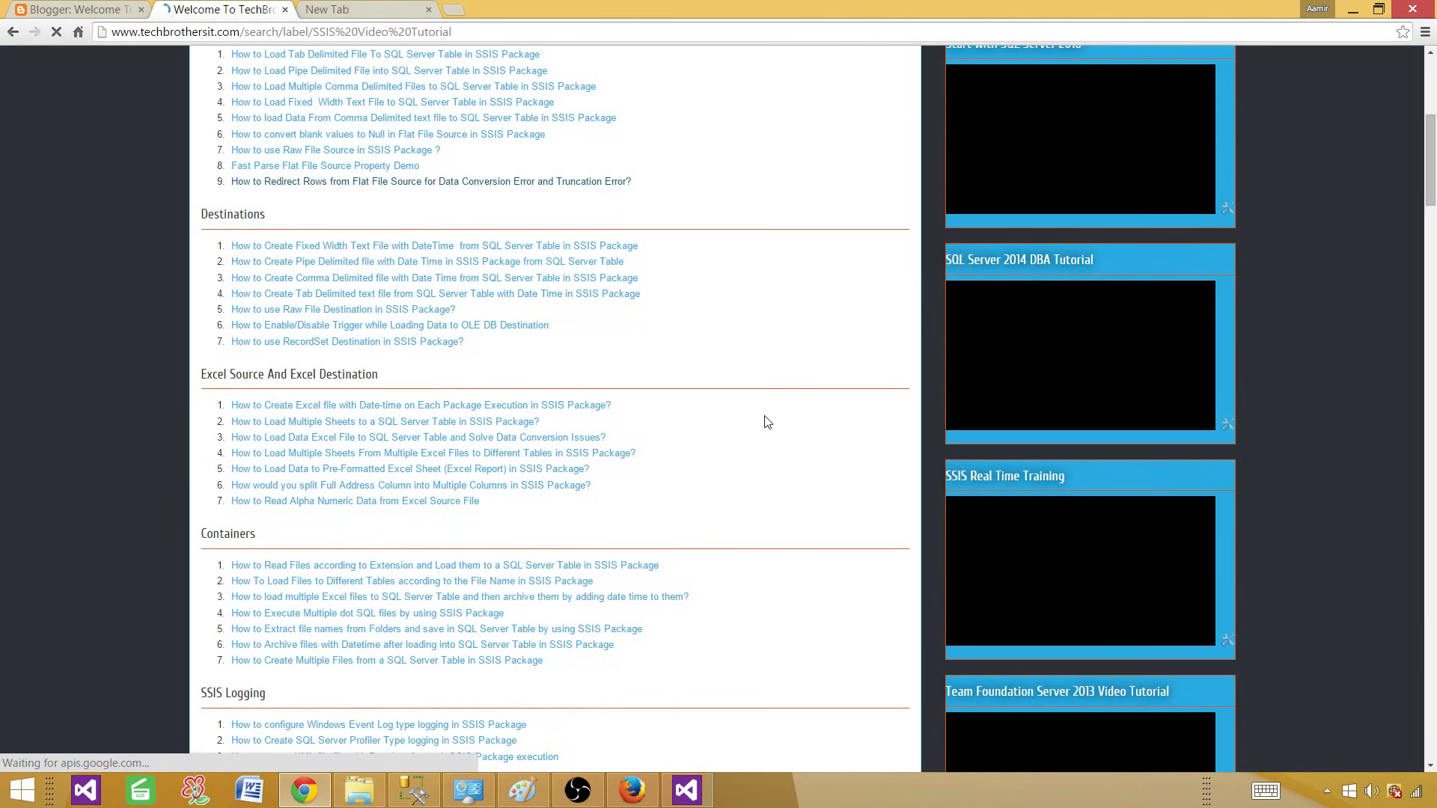
scroll(767, 426, "down", 5)
scroll(767, 419, "down", 5)
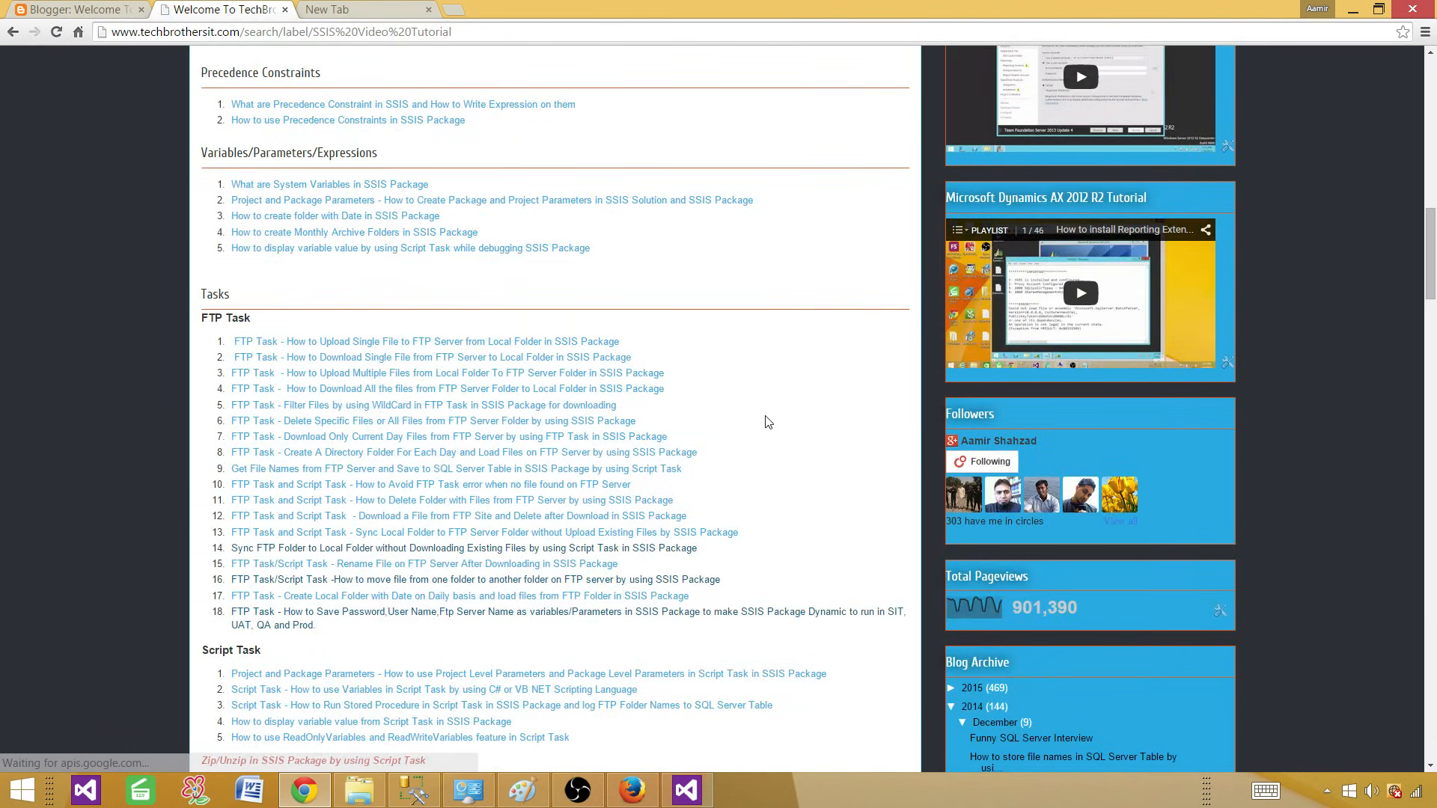